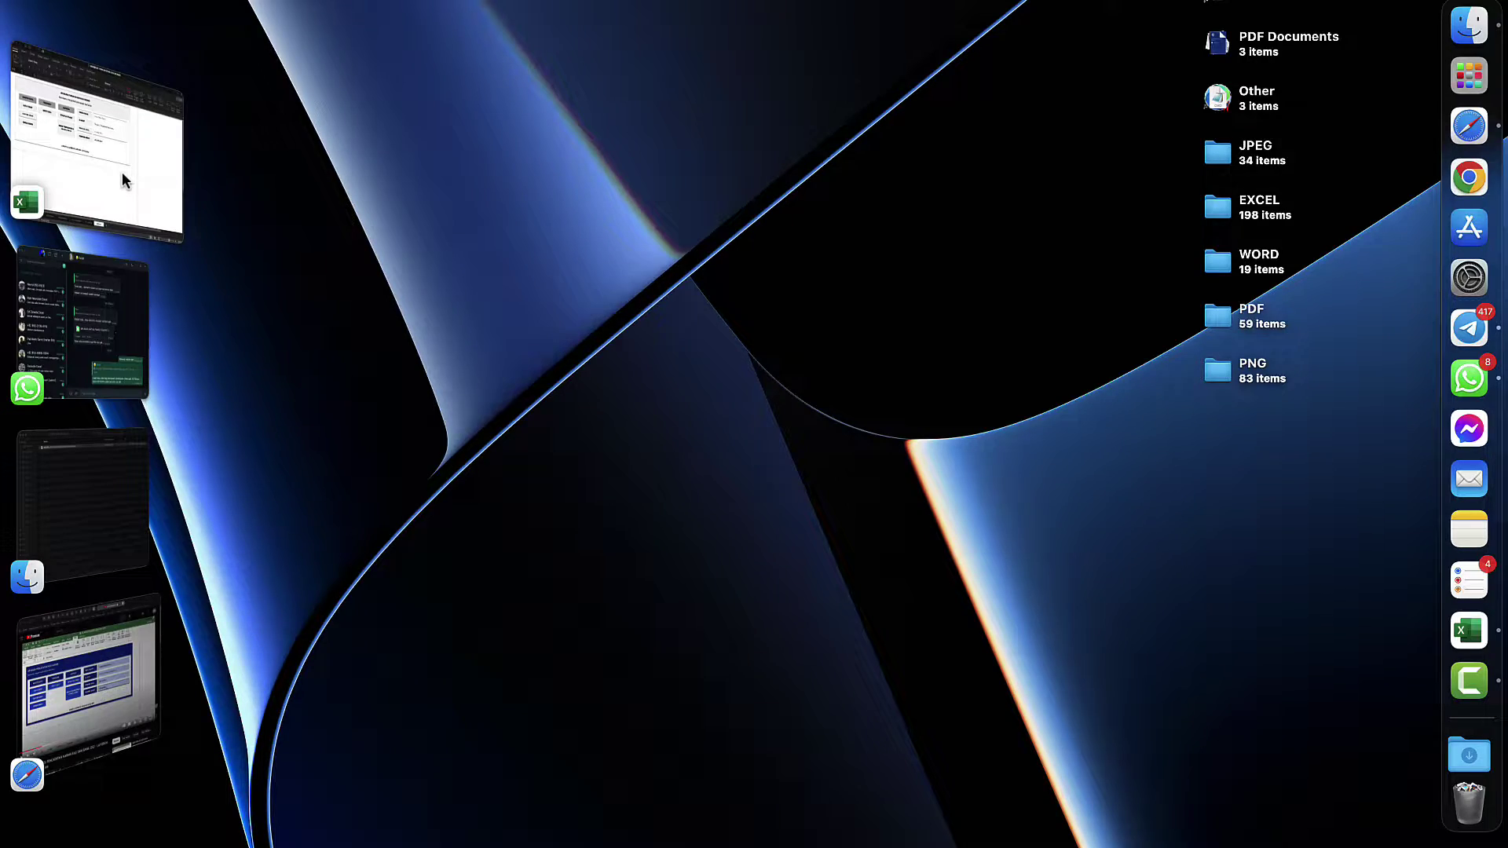
- Switch to Safari and look over the YouTube page of the daily cash and bank recording application video, including its description
{"action": "left_click", "coordinate": [116, 666]}
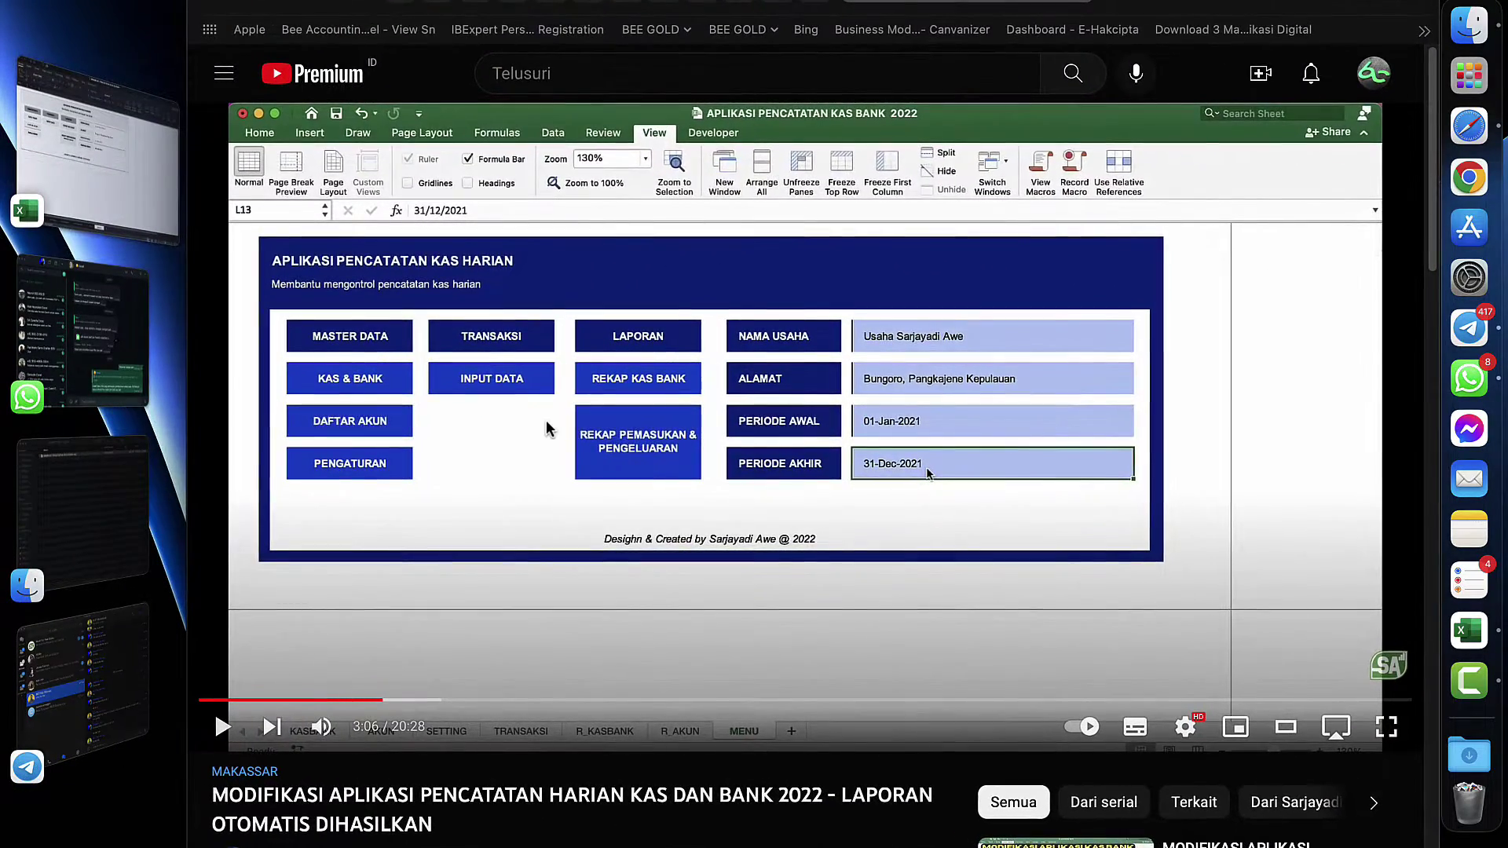
{"action": "scroll", "coordinate": [548, 424], "scroll_direction": "down", "scroll_amount": 10}
{"action": "scroll", "coordinate": [547, 428], "scroll_direction": "up", "scroll_amount": 2}
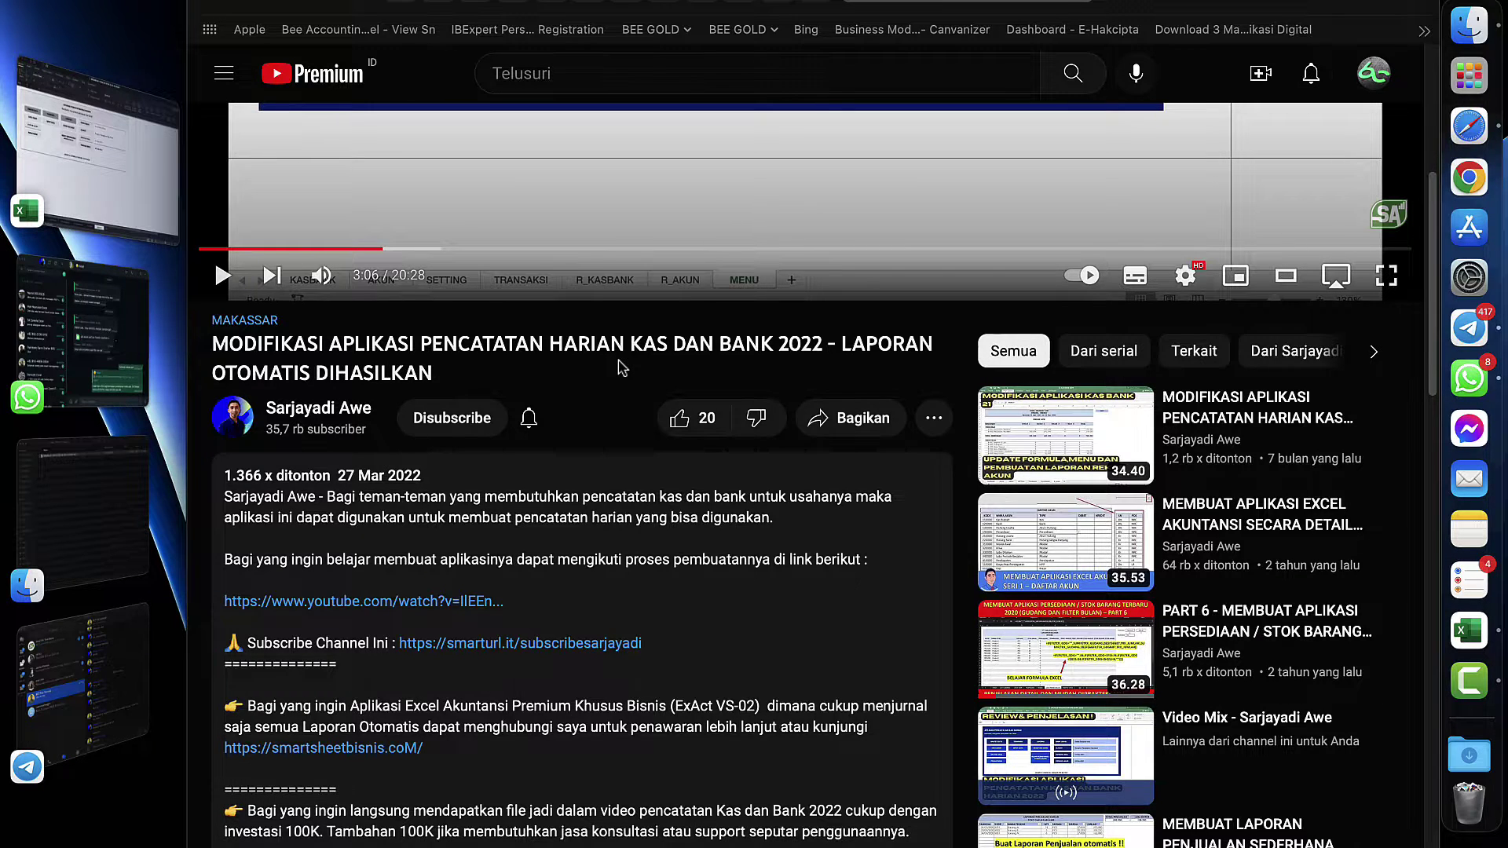
{"action": "scroll", "coordinate": [620, 367], "scroll_direction": "up", "scroll_amount": 6}
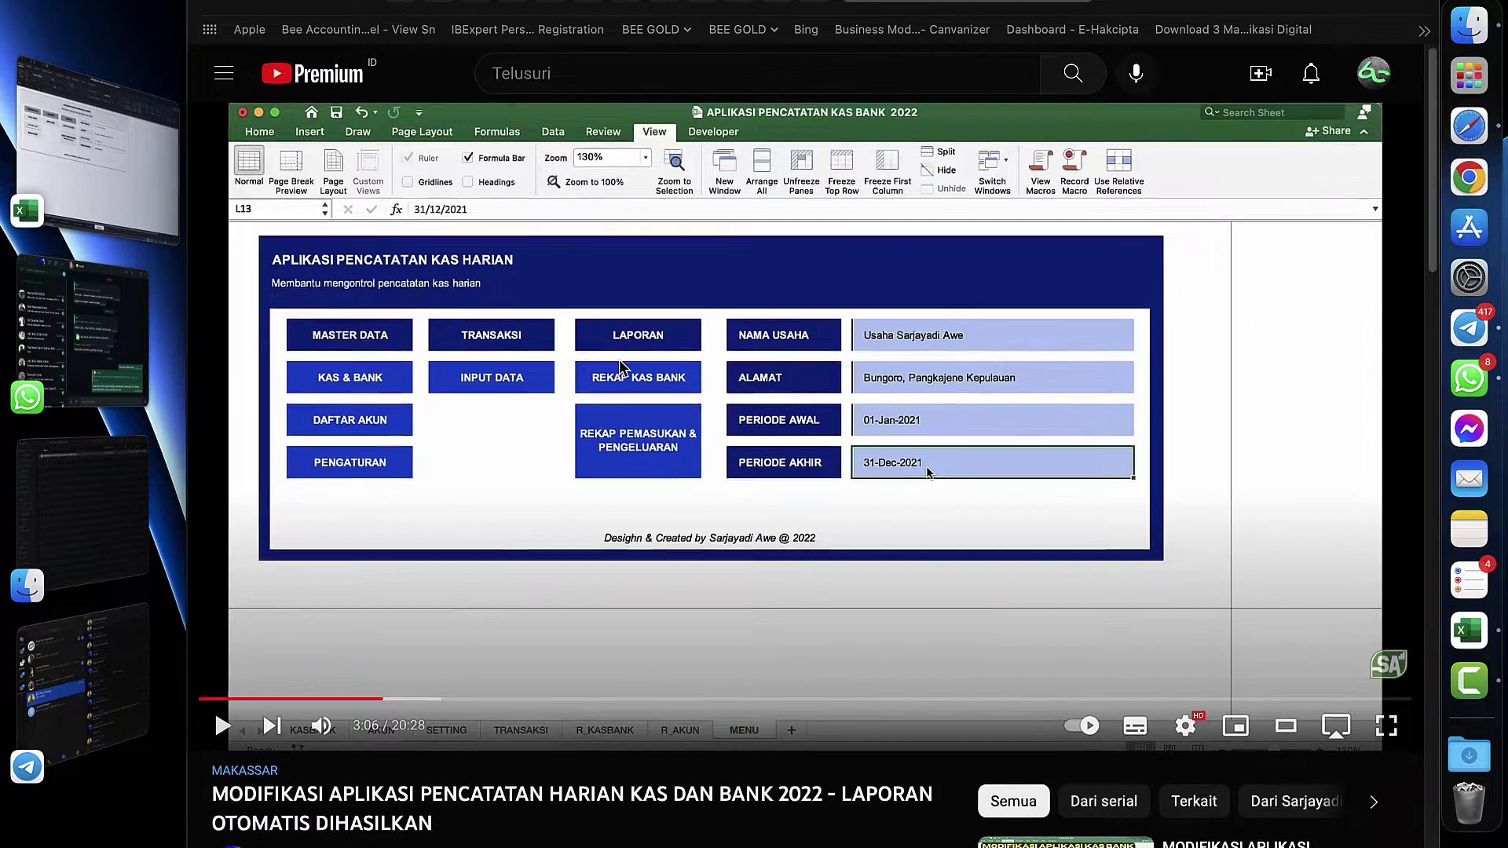
{"action": "scroll", "coordinate": [928, 471], "scroll_direction": "down", "scroll_amount": 5}
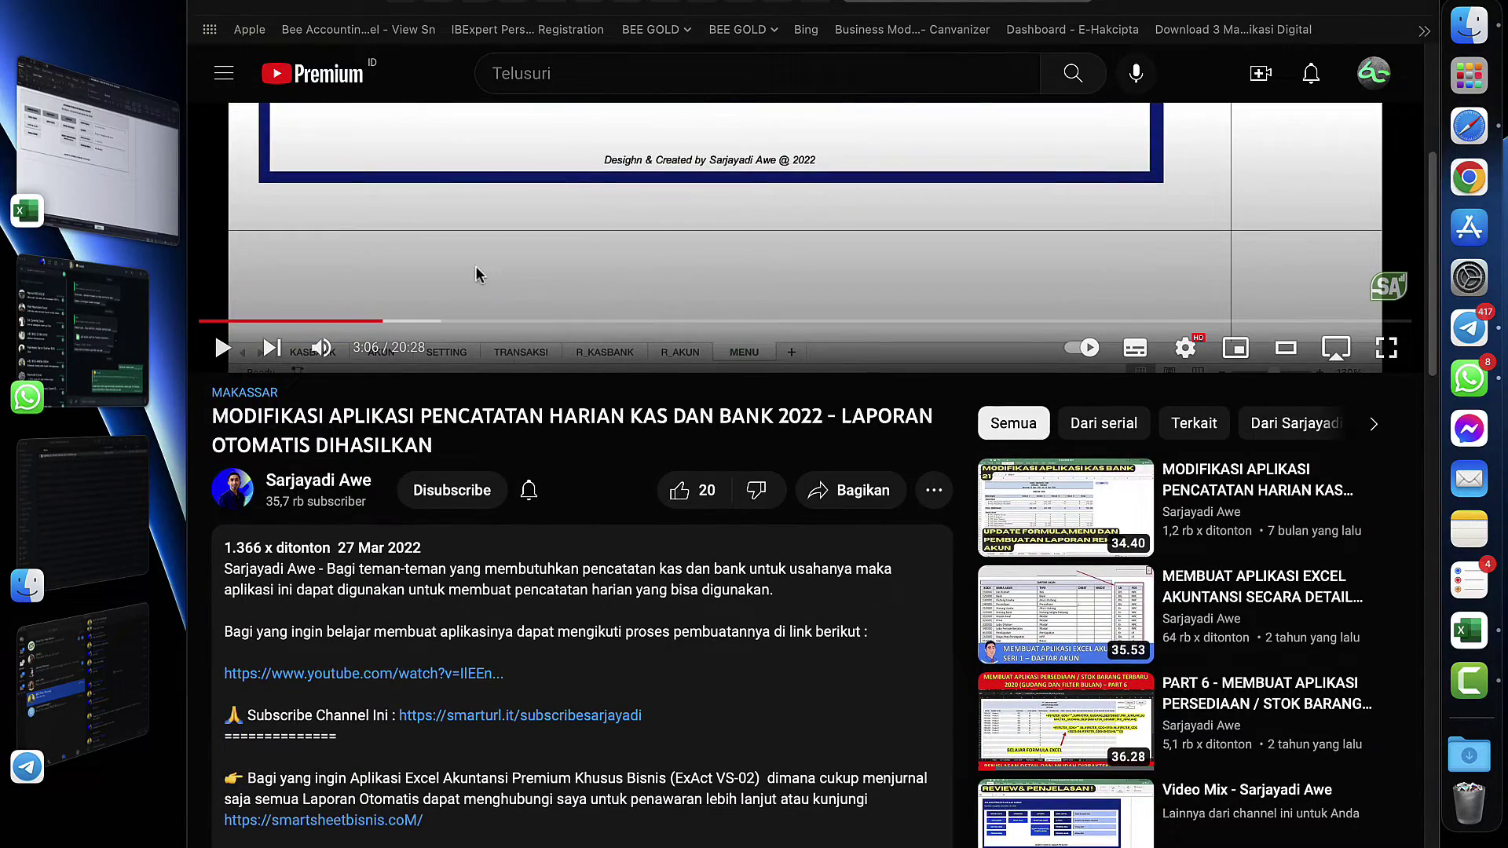
{"action": "scroll", "coordinate": [480, 275], "scroll_direction": "up", "scroll_amount": 5}
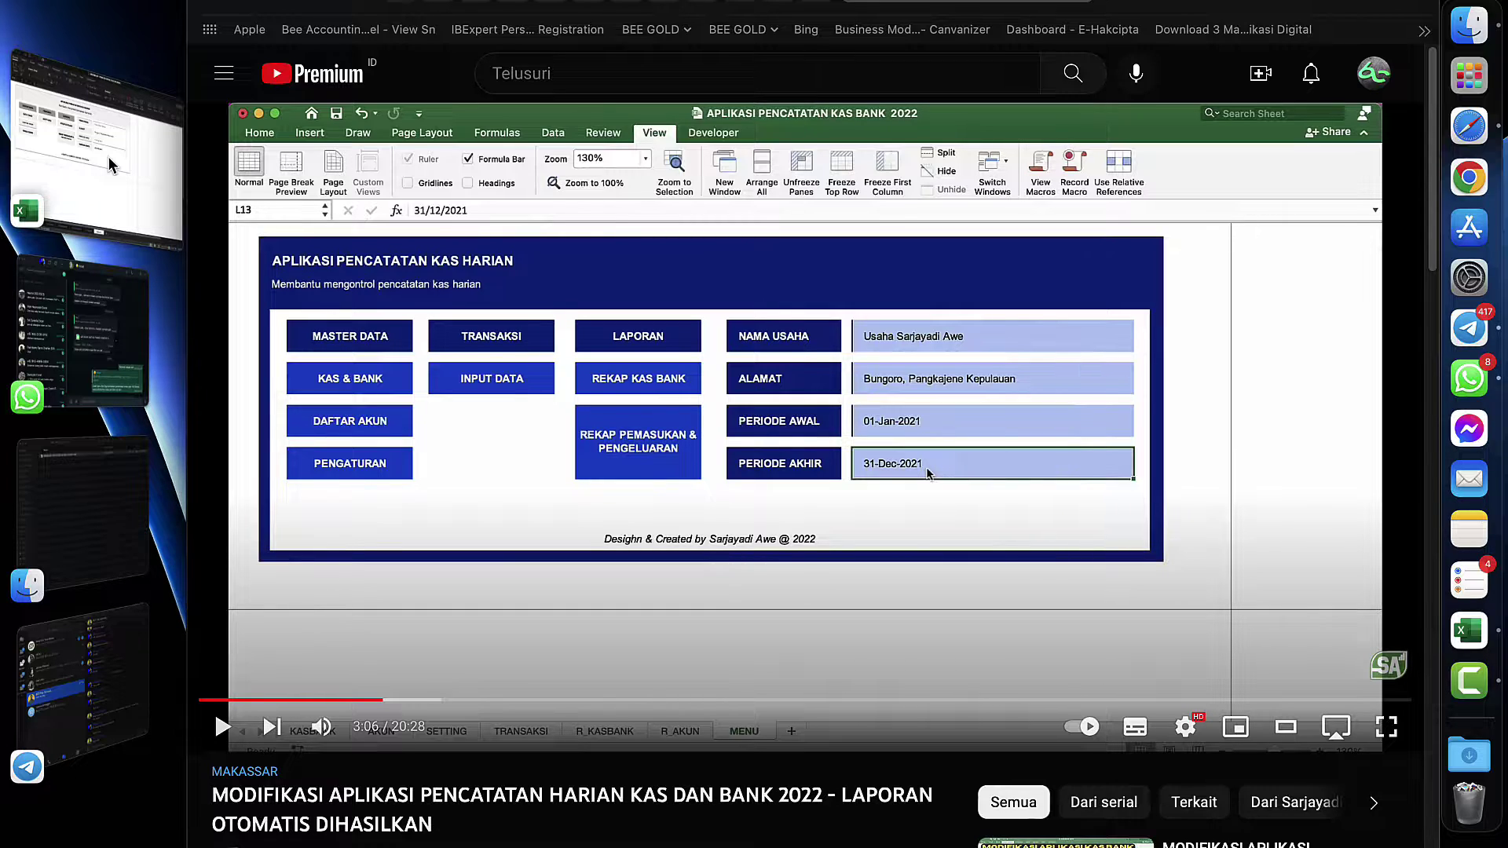
{"action": "scroll", "coordinate": [476, 350], "scroll_direction": "down", "scroll_amount": 10}
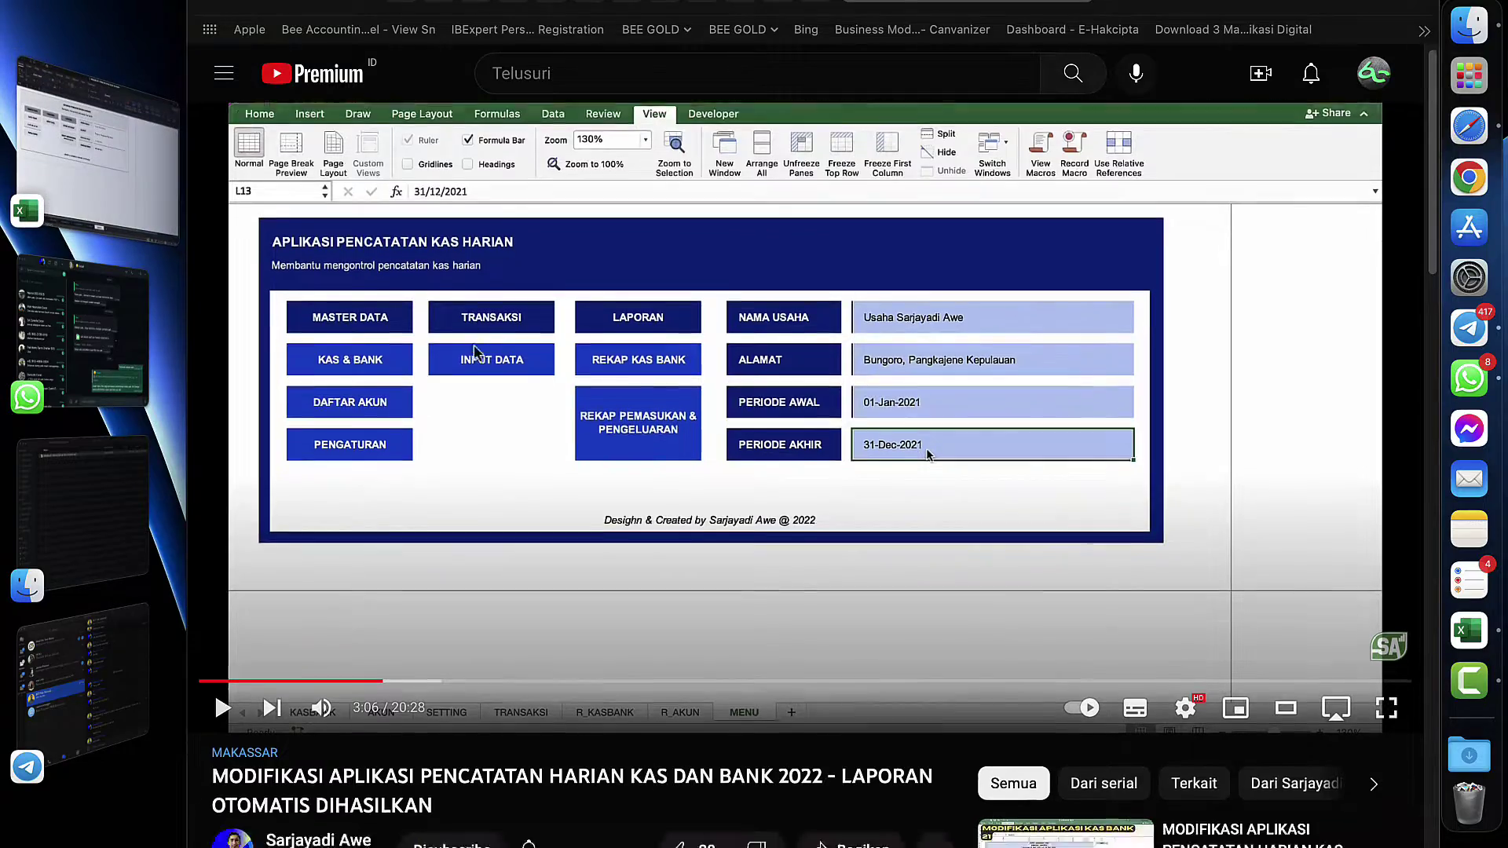
{"action": "scroll", "coordinate": [474, 345], "scroll_direction": "up", "scroll_amount": 6}
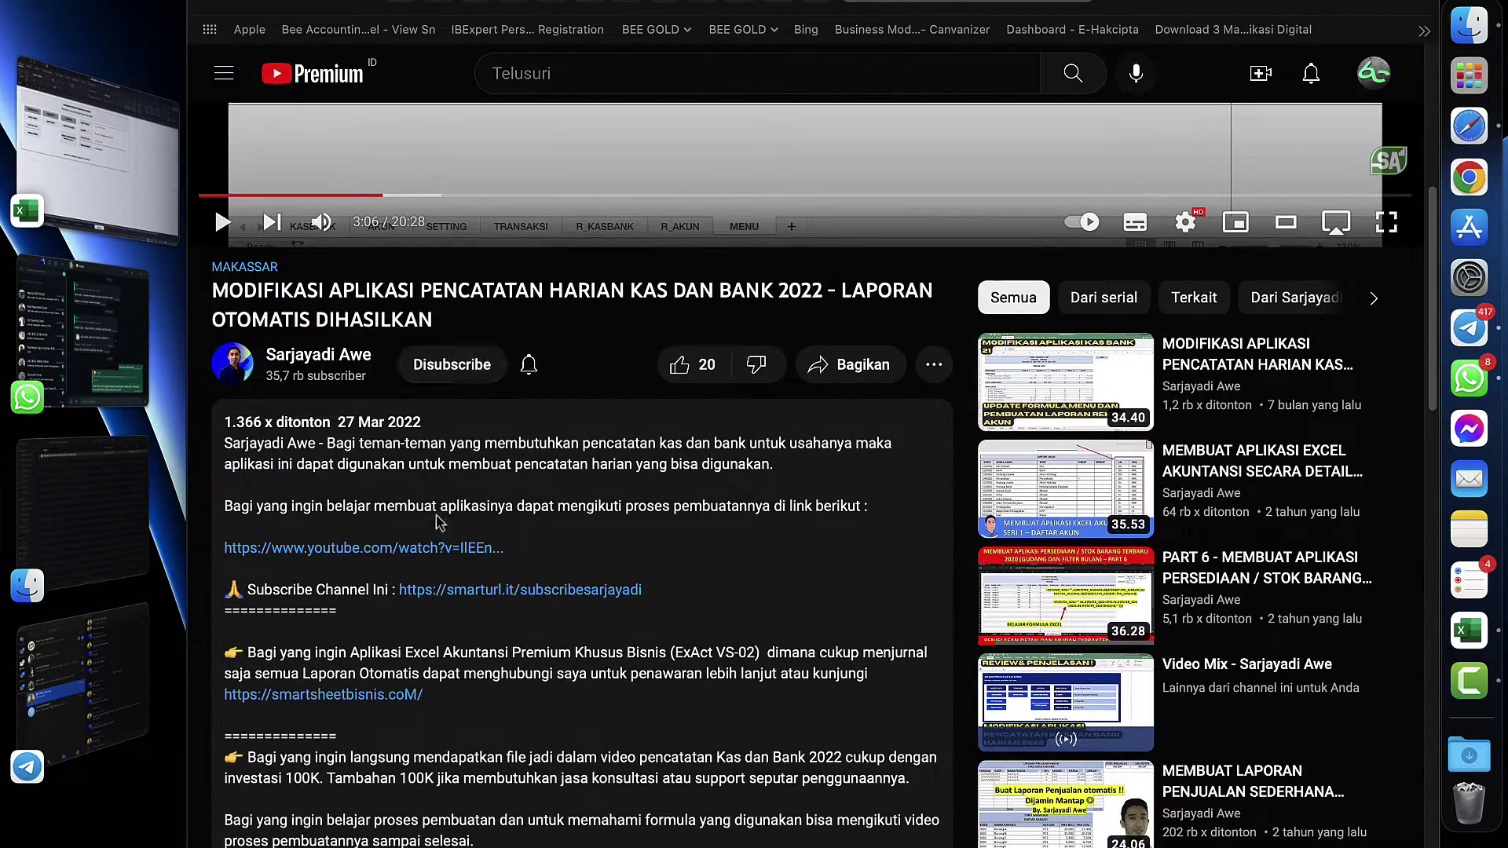
- Switch to the Excel workbook of the daily cash recording application, on its MENU sheet
{"action": "left_click", "coordinate": [114, 157]}
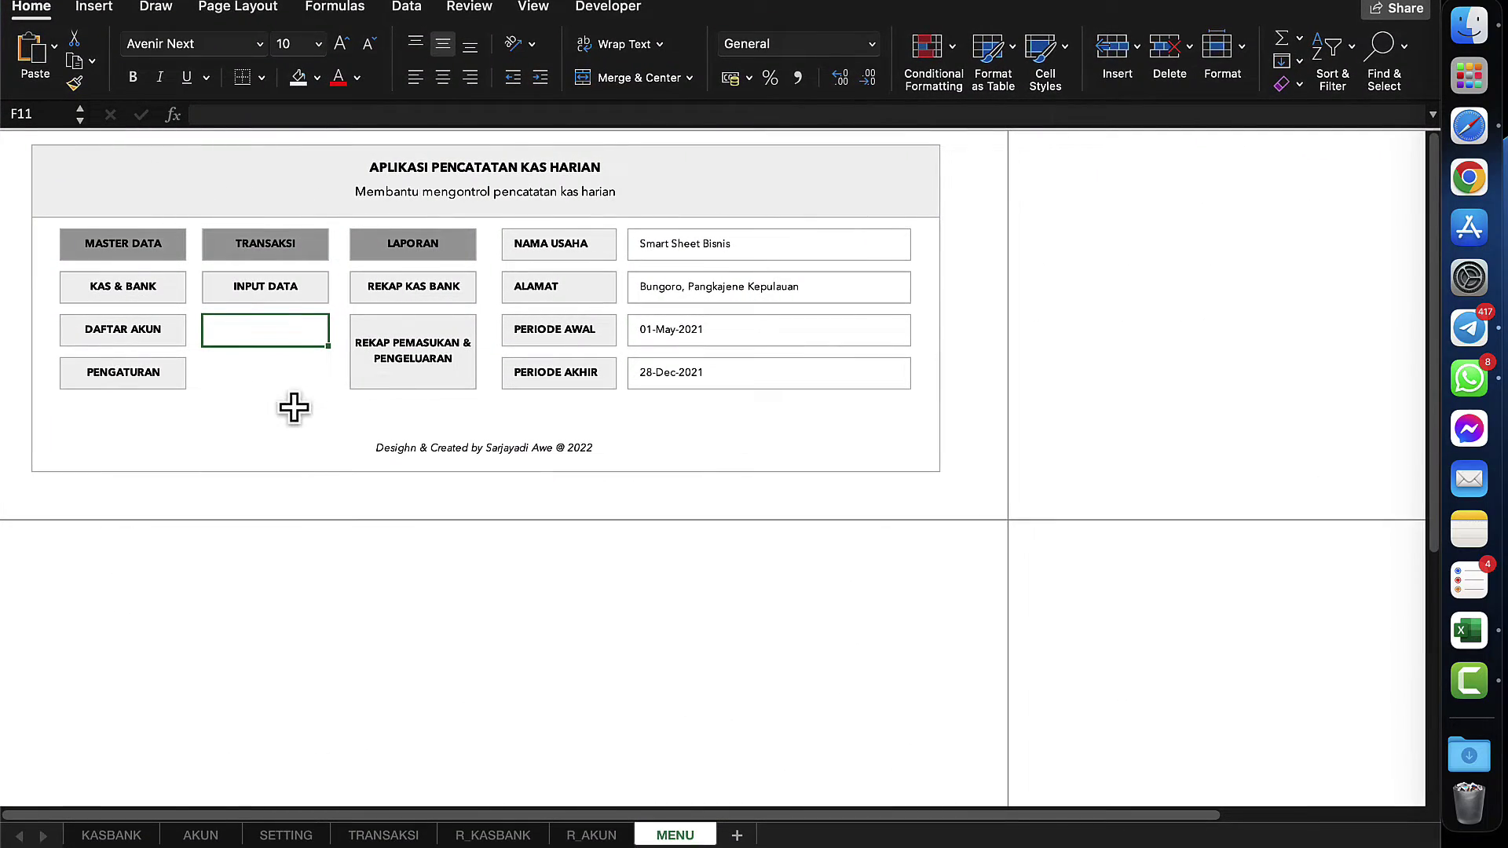
{"action": "left_click", "coordinate": [293, 405]}
{"action": "left_click", "coordinate": [276, 362]}
{"action": "left_click", "coordinate": [277, 330]}
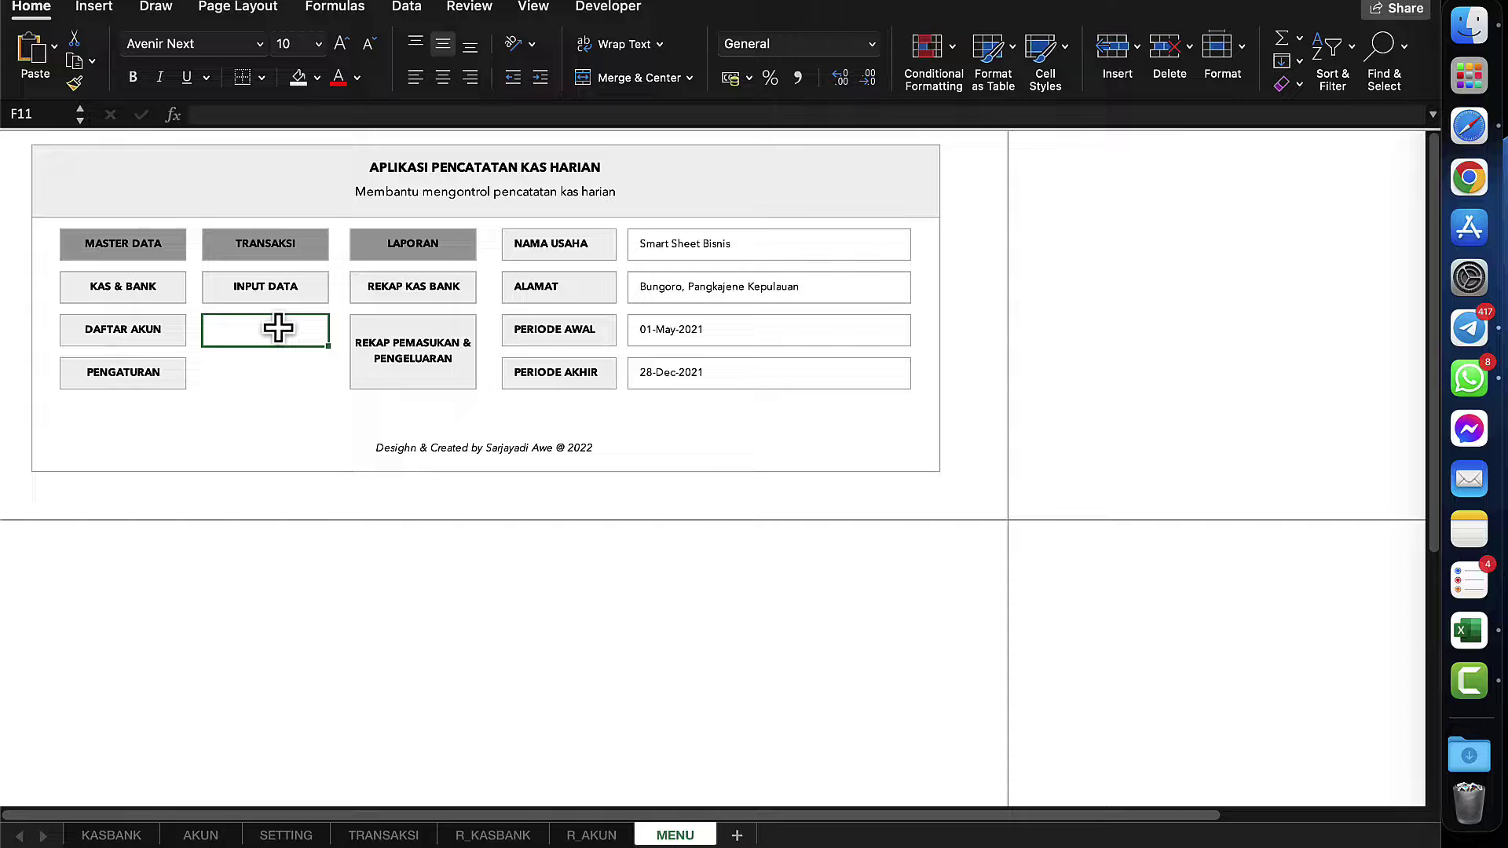
{"action": "left_click", "coordinate": [277, 369]}
{"action": "left_click", "coordinate": [276, 336]}
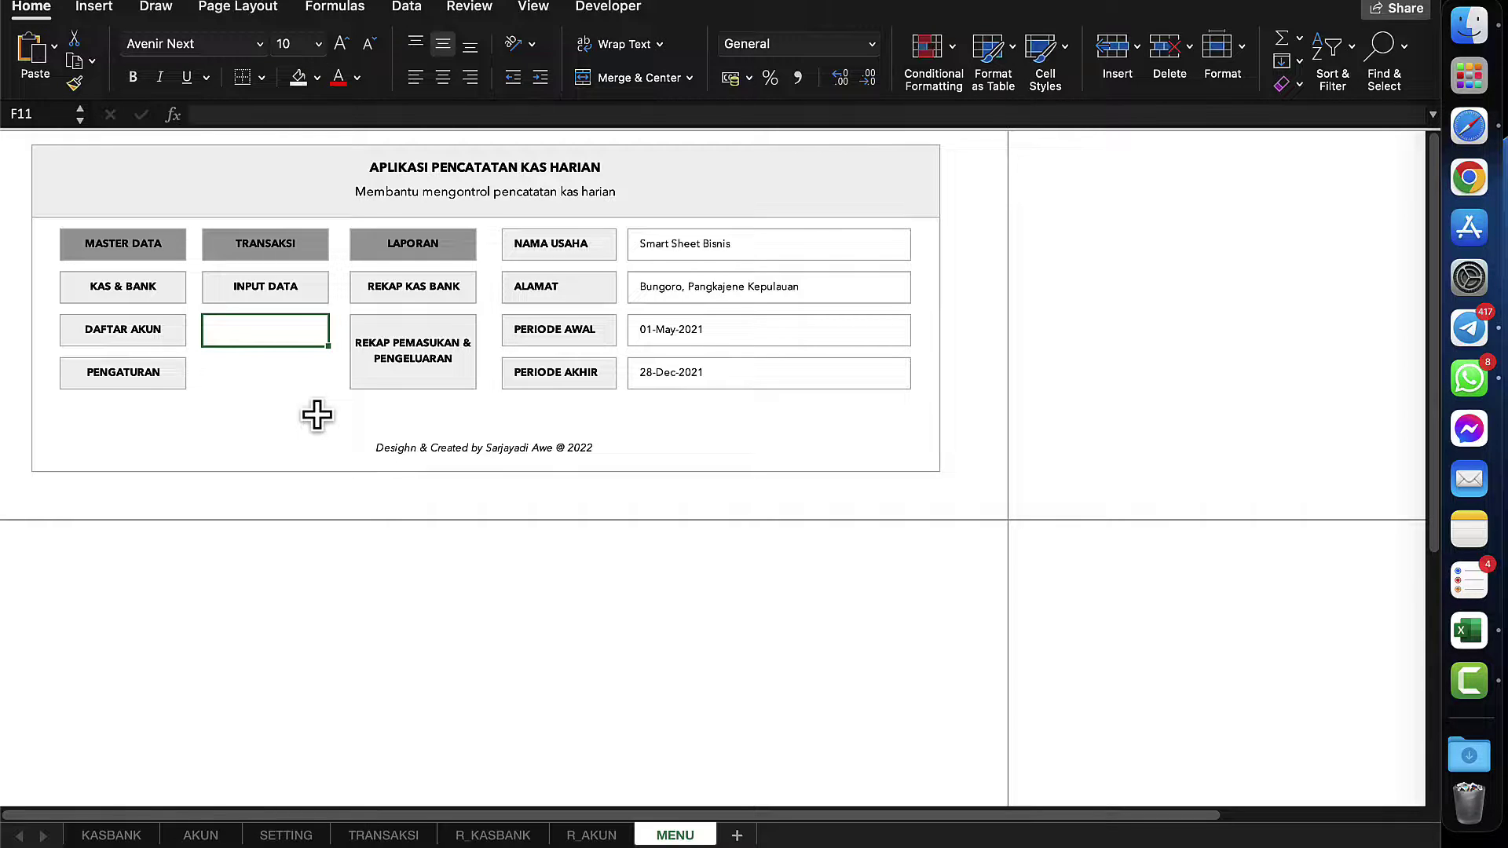
{"action": "left_click", "coordinate": [296, 399]}
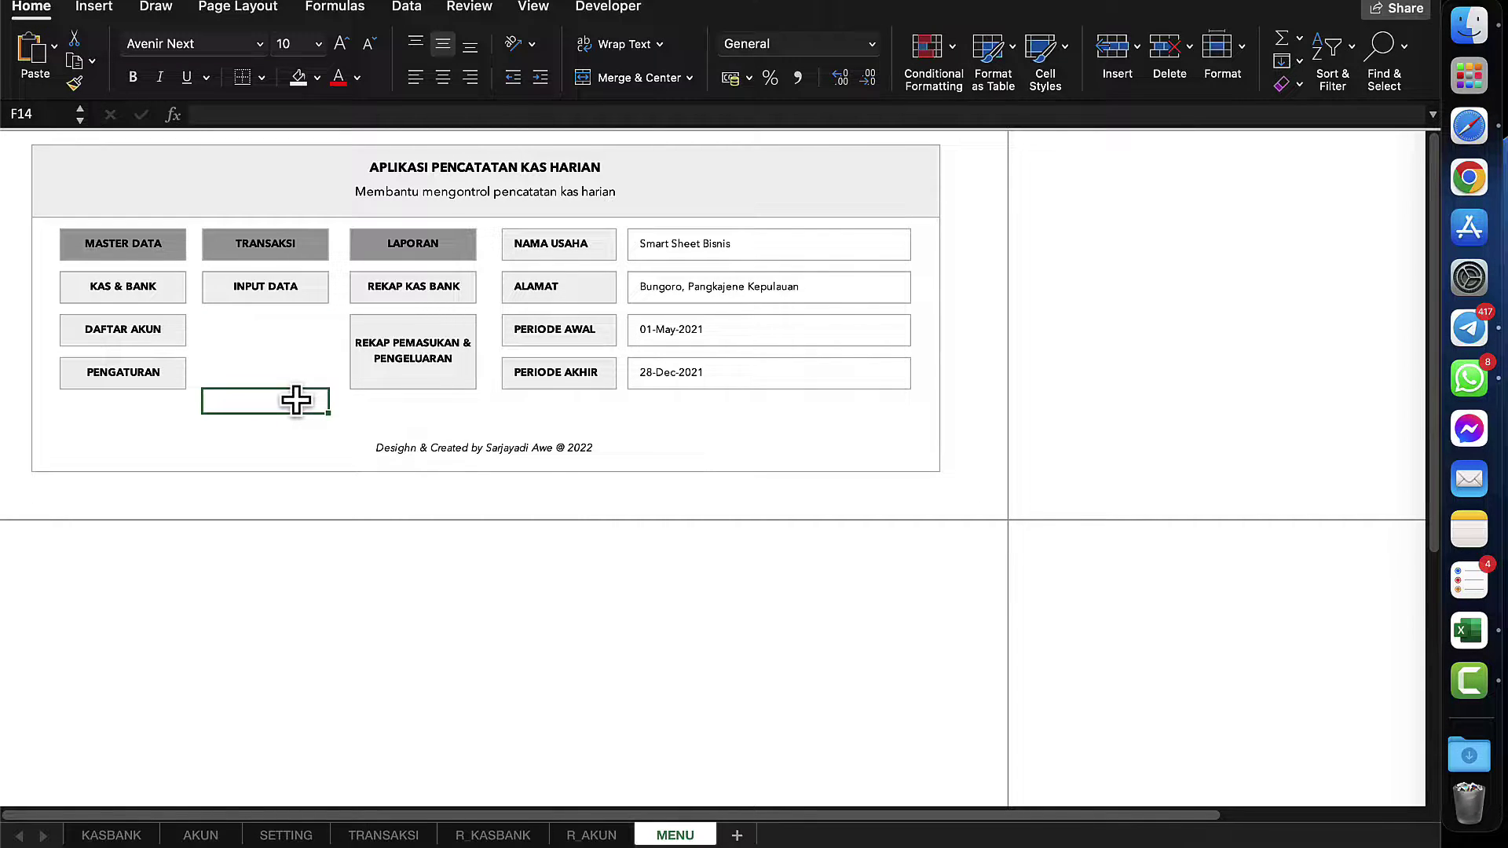
- Examine the business name, address, start period and end period cells on the MENU sheet
{"action": "left_click", "coordinate": [693, 262]}
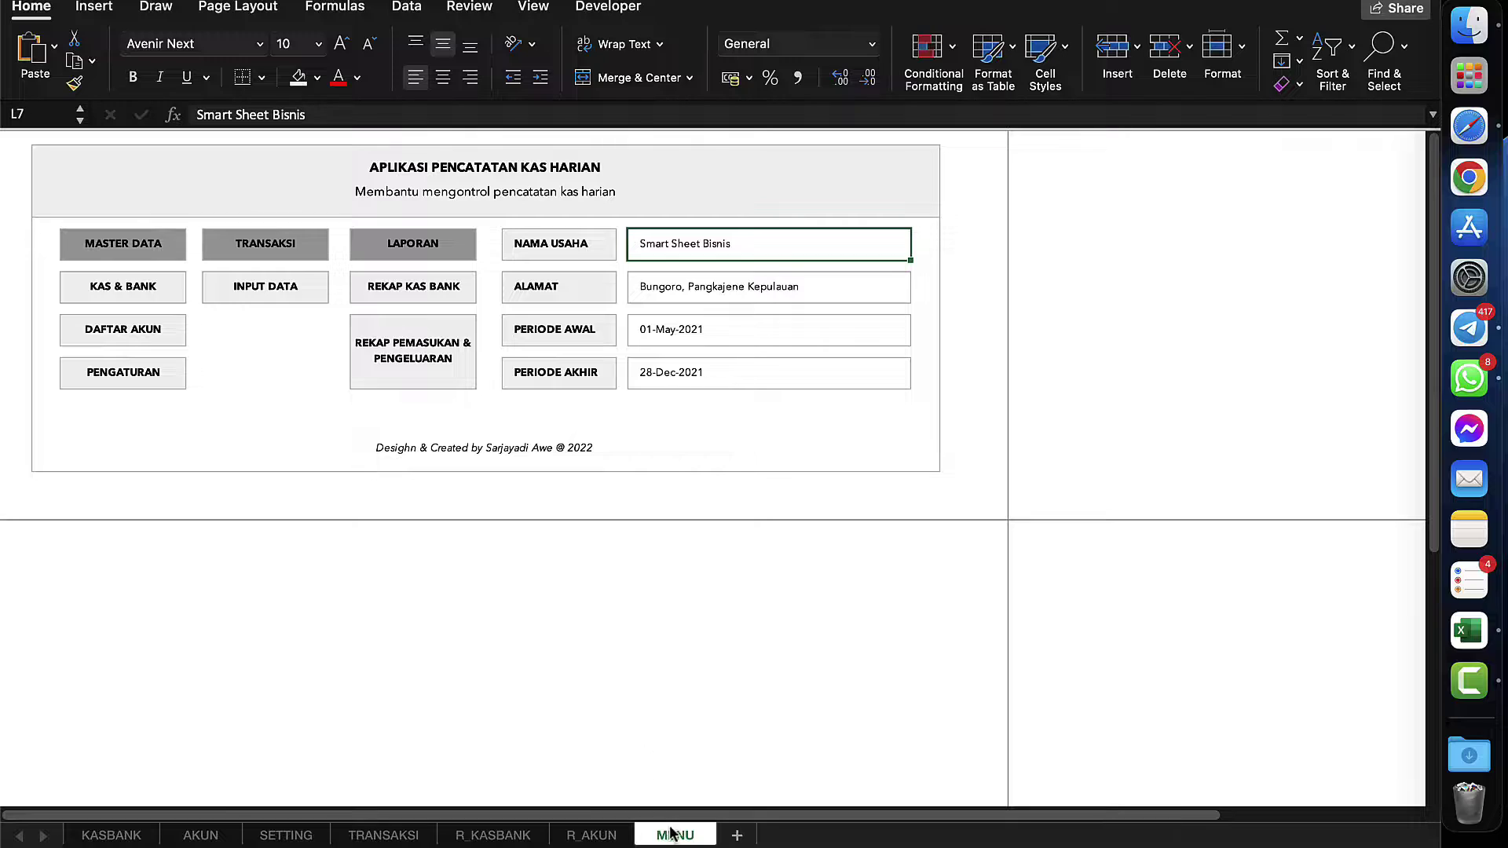
{"action": "left_click", "coordinate": [669, 308]}
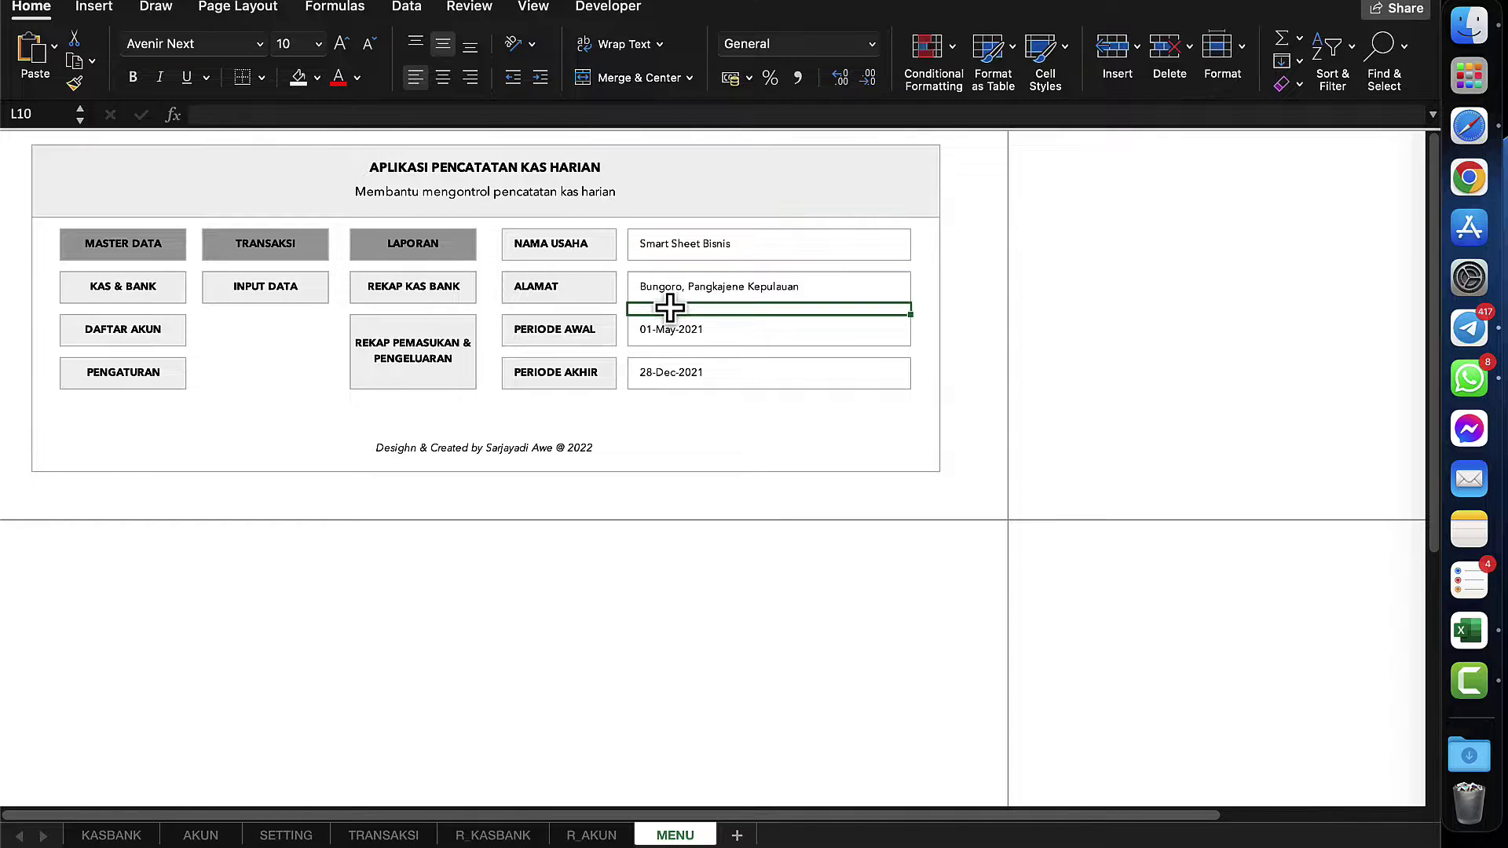
{"action": "left_click", "coordinate": [671, 292]}
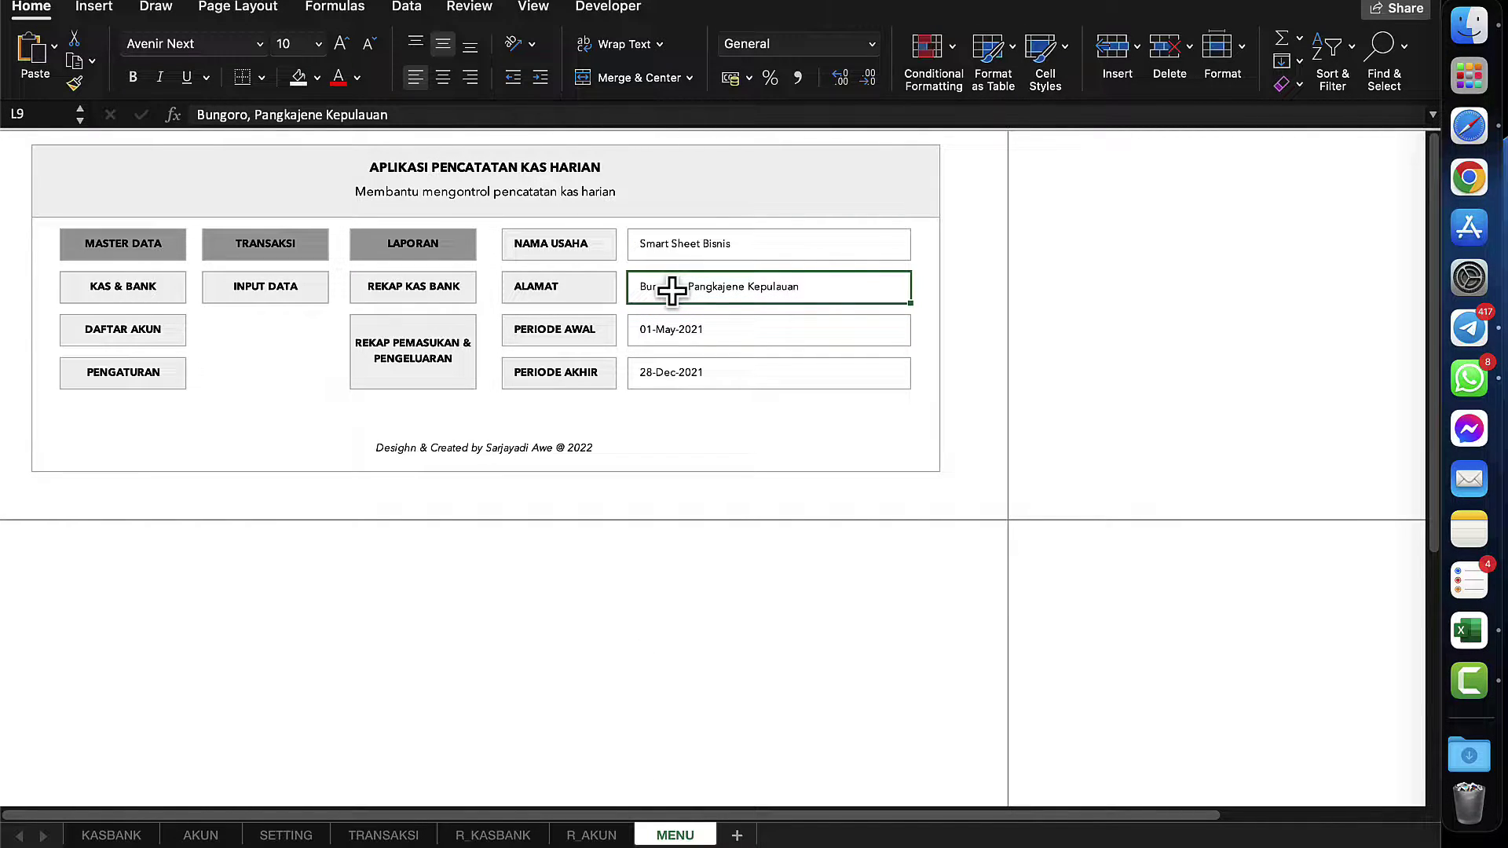
{"action": "left_click", "coordinate": [676, 244]}
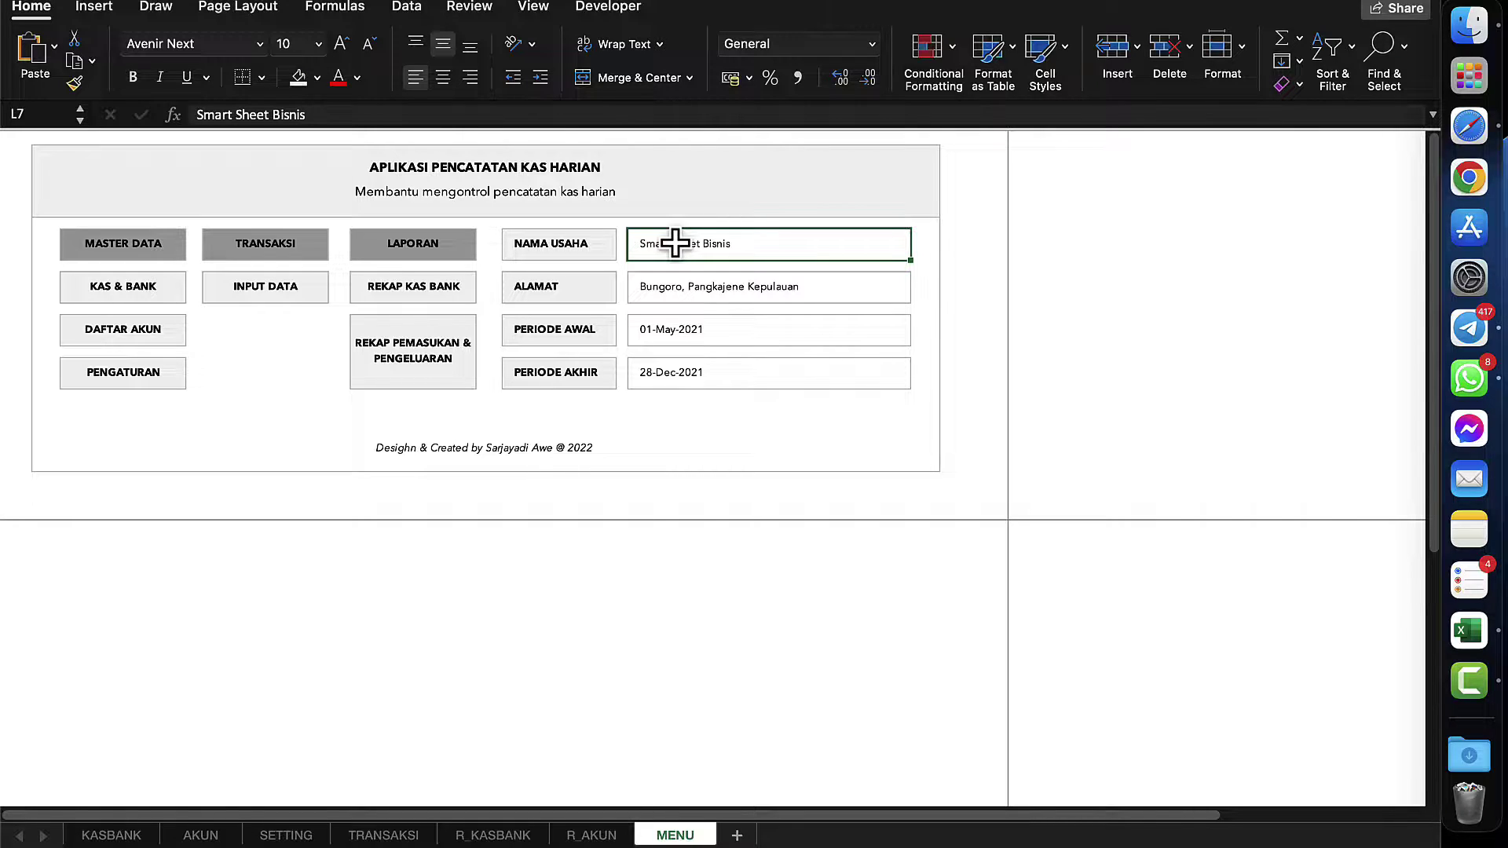
{"action": "left_click", "coordinate": [700, 298]}
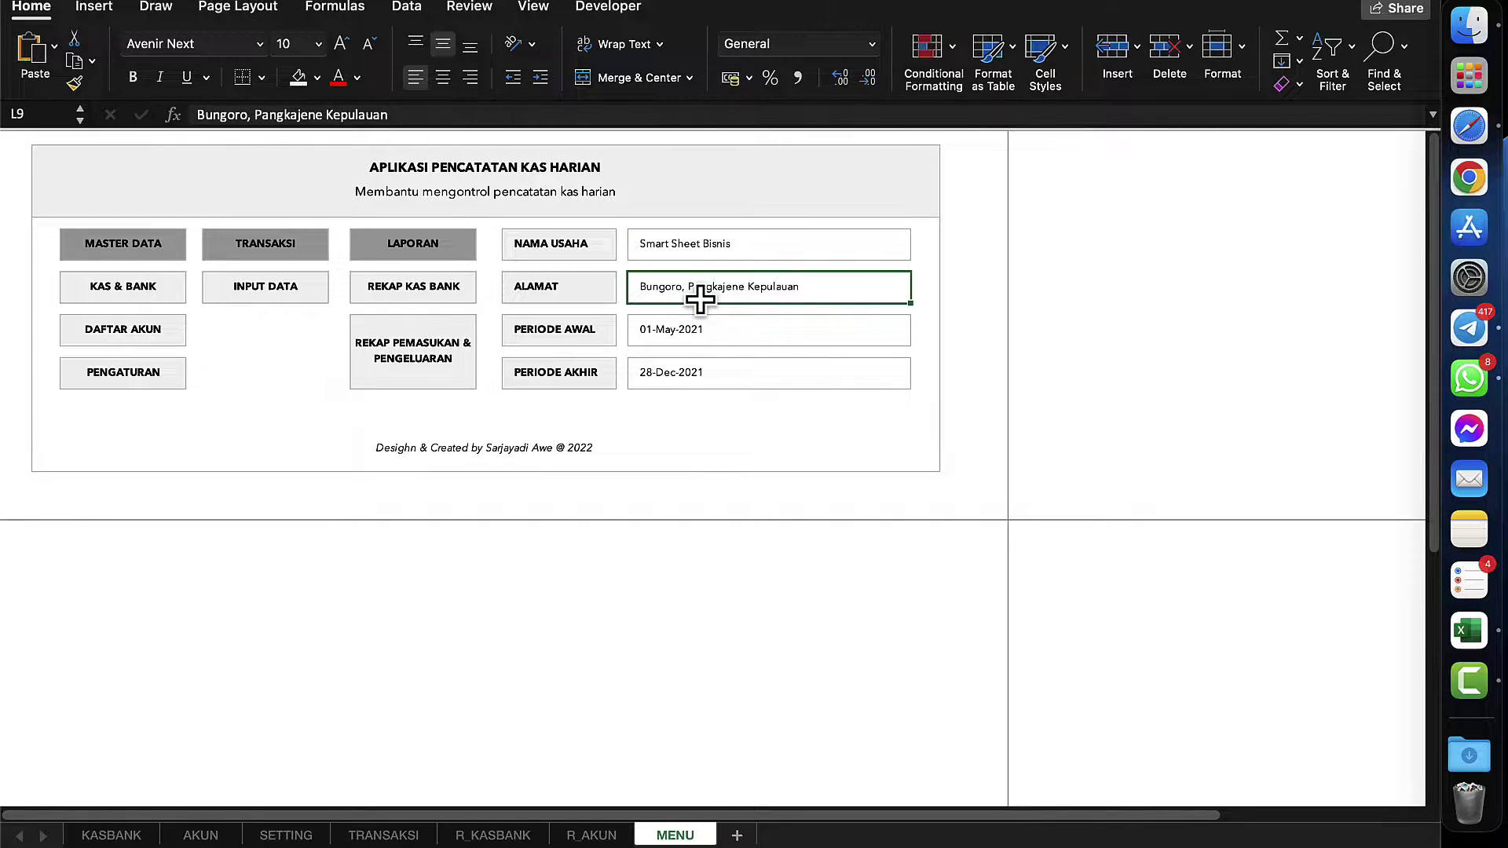
{"action": "left_click", "coordinate": [684, 351]}
{"action": "left_click", "coordinate": [683, 333]}
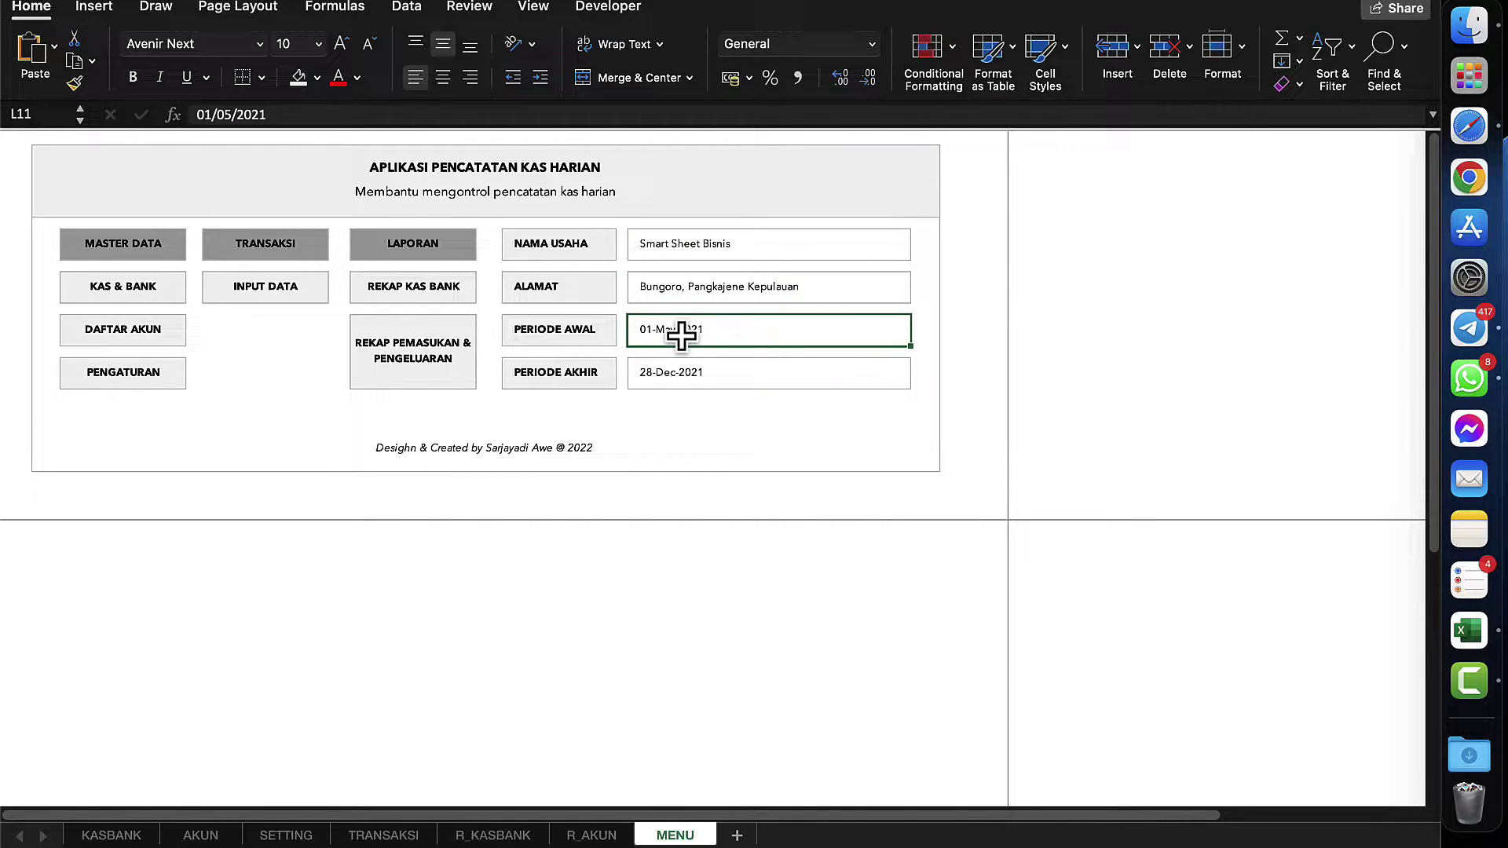
{"action": "left_click", "coordinate": [596, 372]}
{"action": "left_click", "coordinate": [673, 336]}
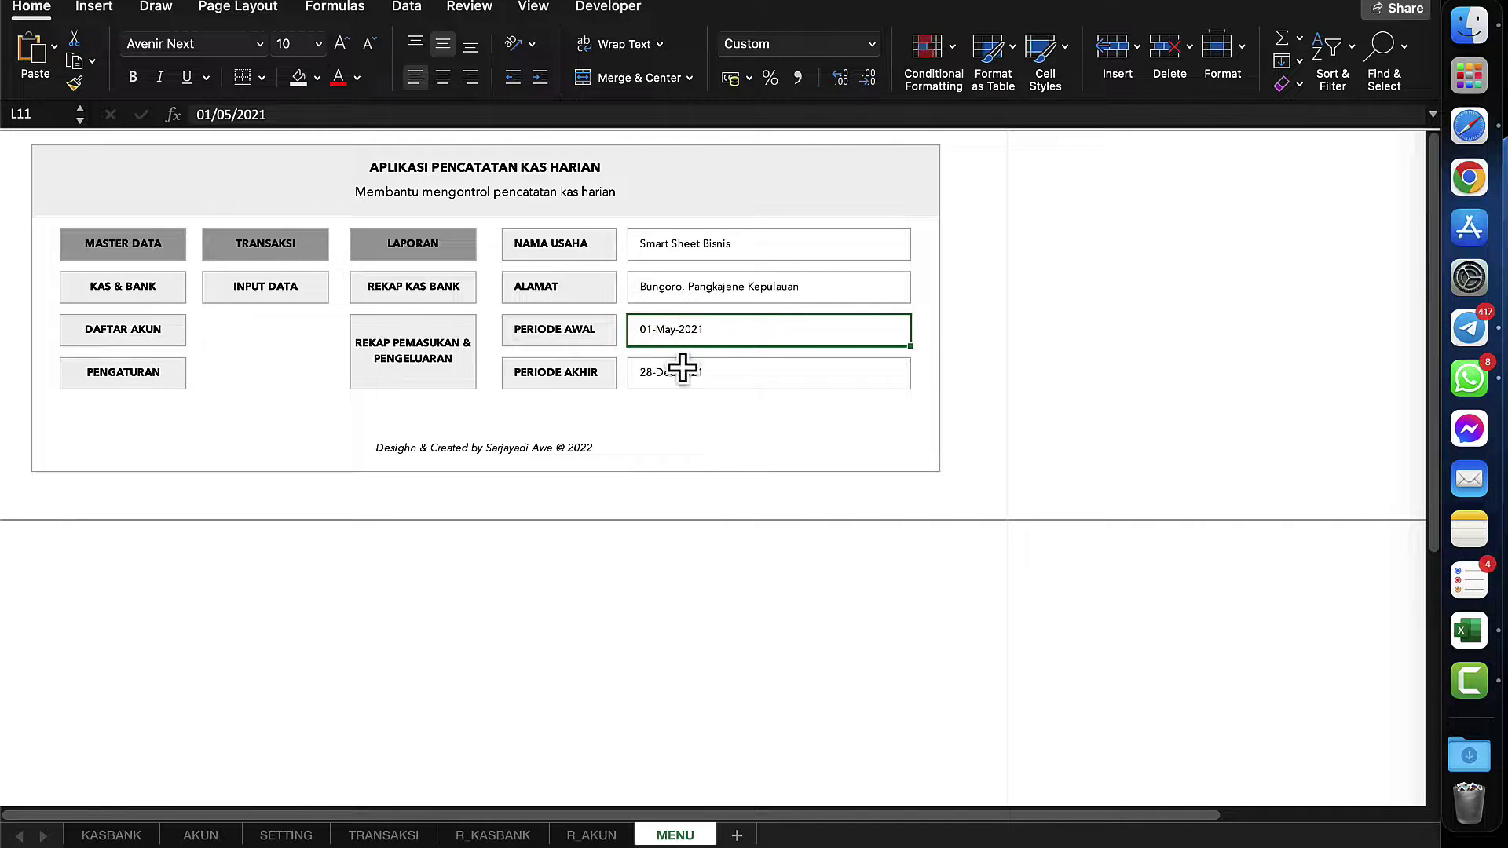
{"action": "left_click", "coordinate": [681, 369]}
{"action": "left_click", "coordinate": [690, 333]}
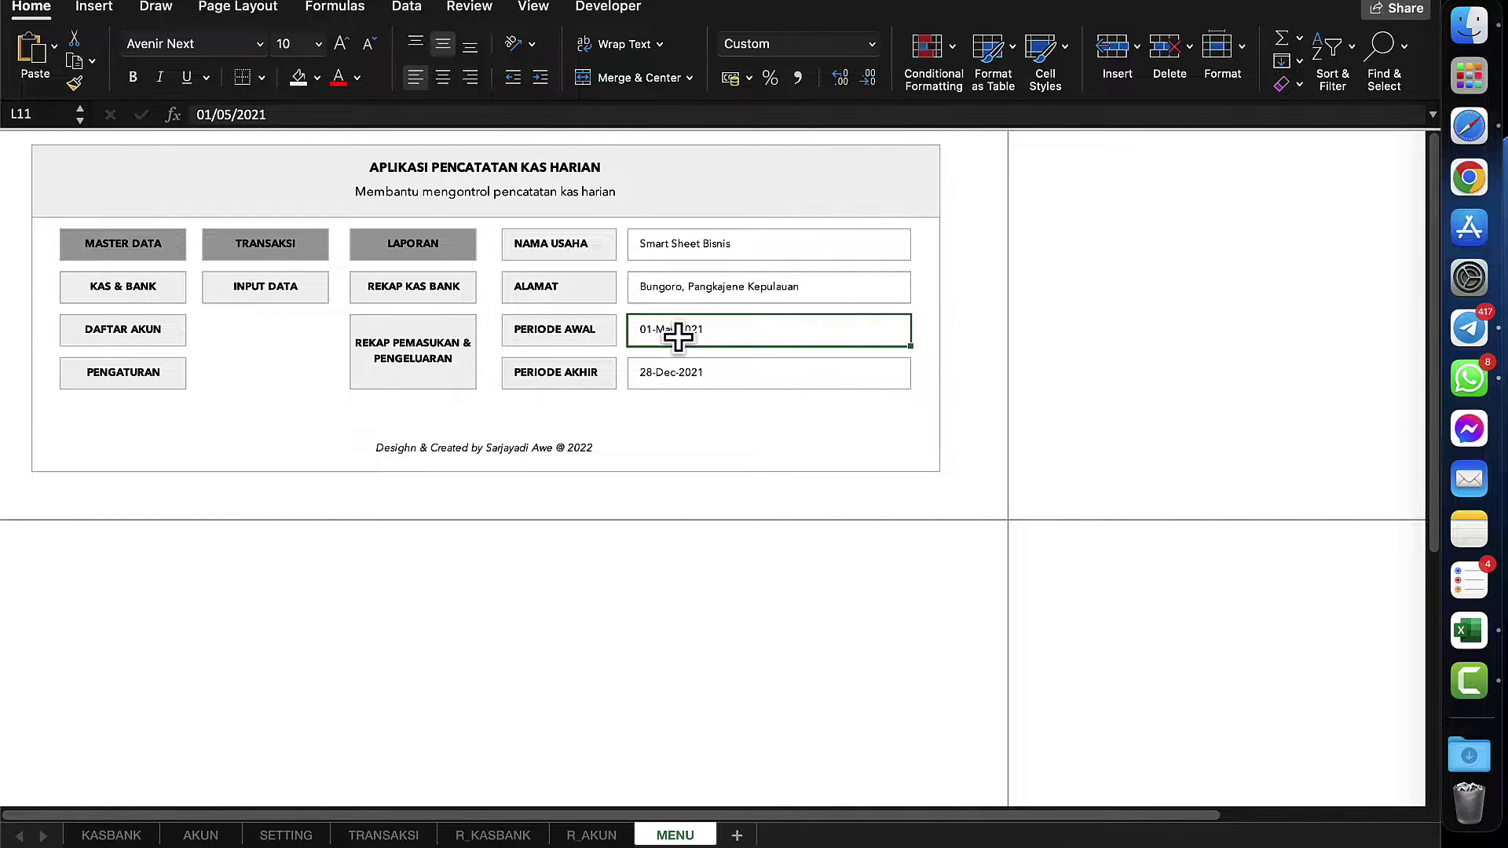
- Set the PERIODE AWAL date on the MENU sheet to 1/10/2022
{"action": "double_click", "coordinate": [680, 333]}
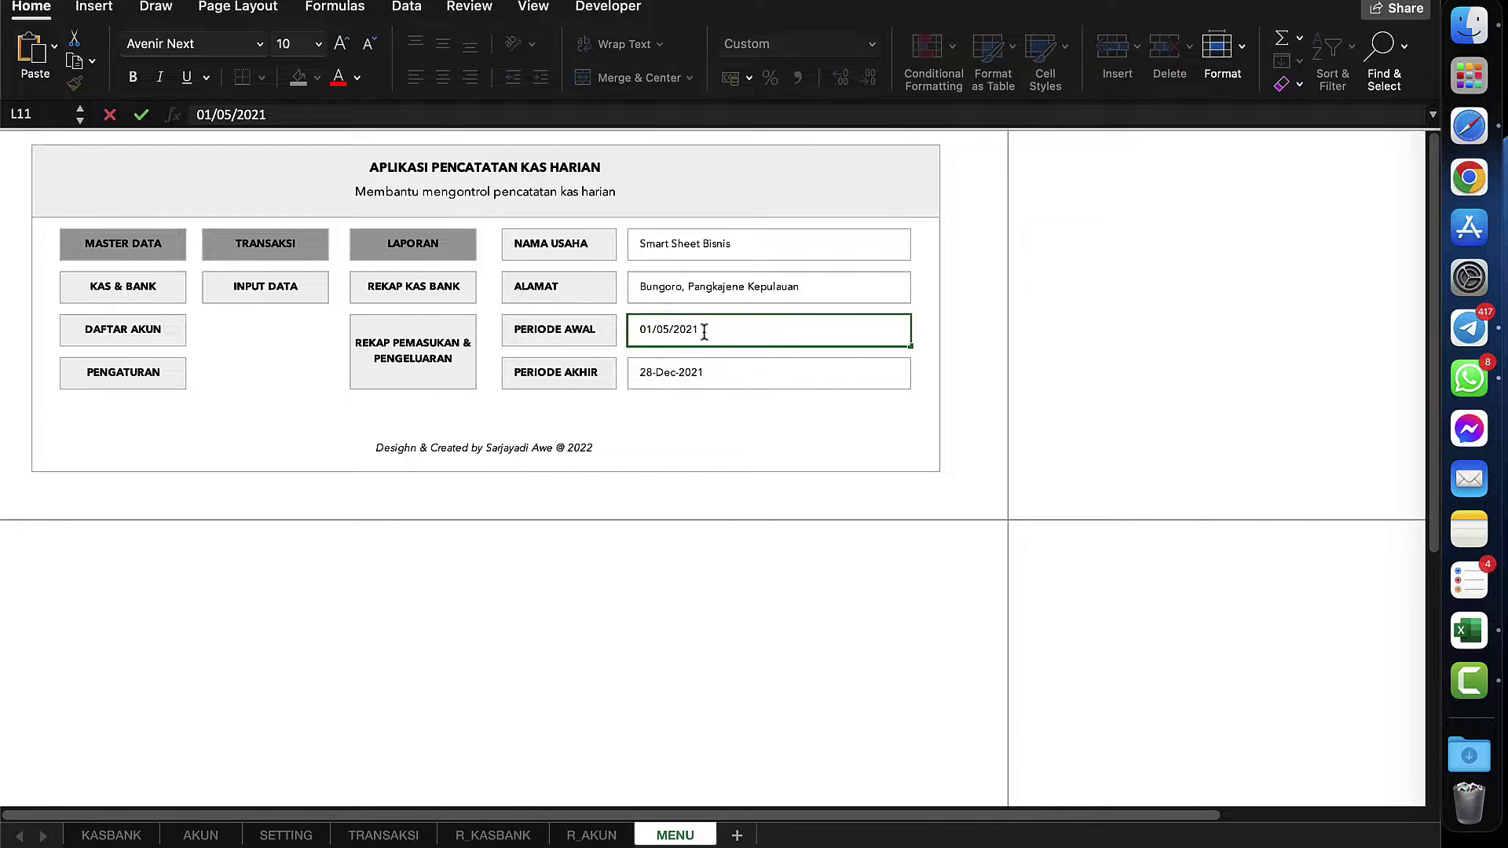
{"action": "key", "text": "BackSpace"}
{"action": "key", "text": "BackSpace"}
{"action": "key", "text": "BackSpace"}
{"action": "key", "text": "BackSpace"}
{"action": "key", "text": "BackSpace"}
{"action": "key", "text": "BackSpace"}
{"action": "key", "text": "BackSpace"}
{"action": "key", "text": "BackSpace"}
{"action": "key", "text": "BackSpace"}
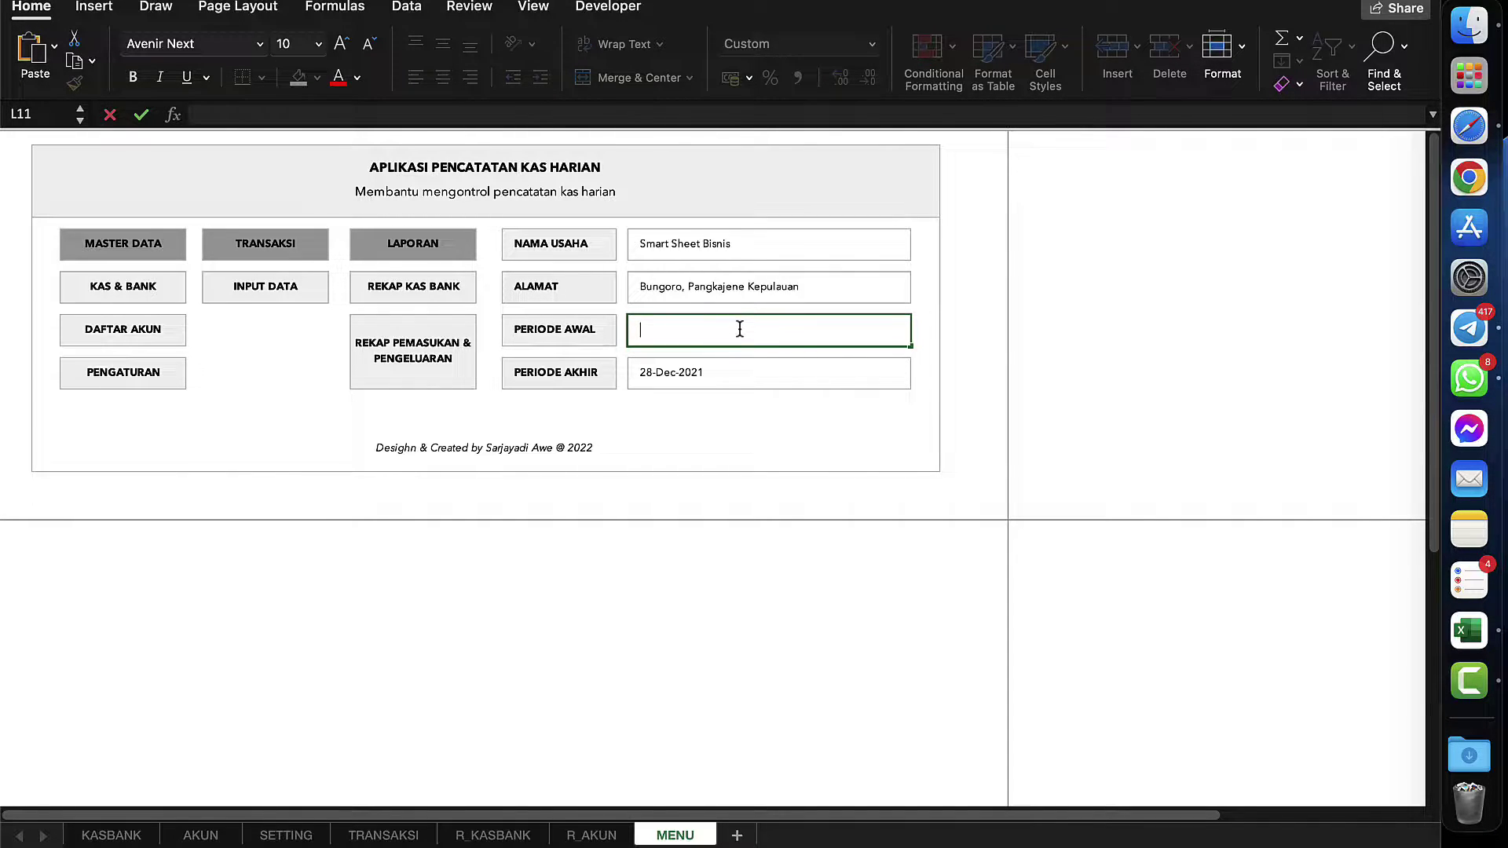
{"action": "type", "text": "1/10/2022"}
{"action": "key", "text": "Return"}
- Set the PERIODE AKHIR date on the MENU sheet to 31 October 2022
{"action": "double_click", "coordinate": [730, 376]}
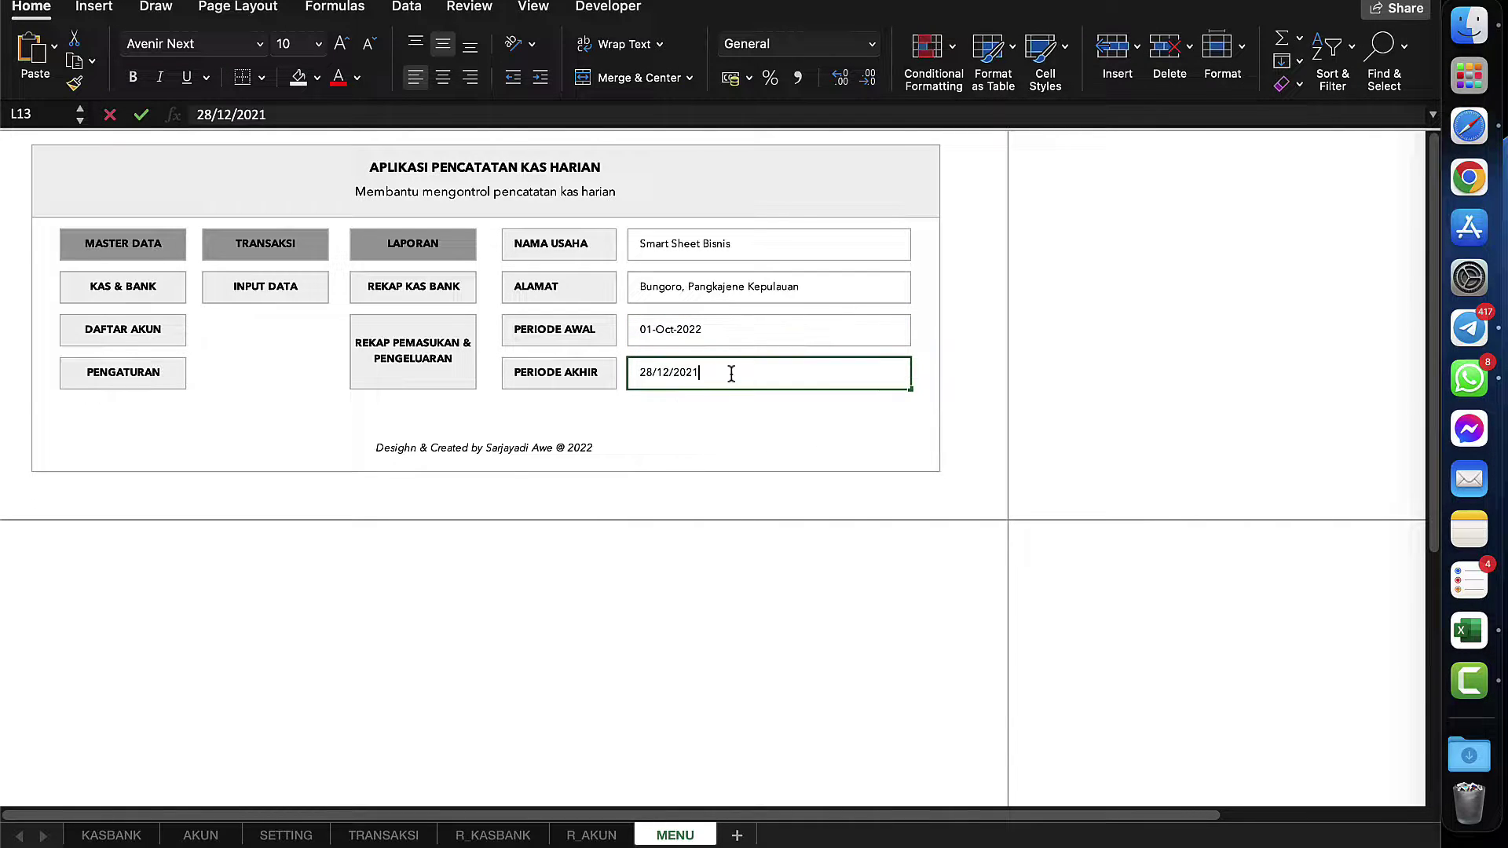
{"action": "key", "text": "BackSpace"}
{"action": "key", "text": "BackSpace"}
{"action": "key", "text": "BackSpace"}
{"action": "key", "text": "BackSpace"}
{"action": "key", "text": "BackSpace"}
{"action": "key", "text": "BackSpace"}
{"action": "key", "text": "BackSpace"}
{"action": "key", "text": "BackSpace"}
{"action": "key", "text": "BackSpace"}
{"action": "key", "text": "BackSpace"}
{"action": "type", "text": "31"}
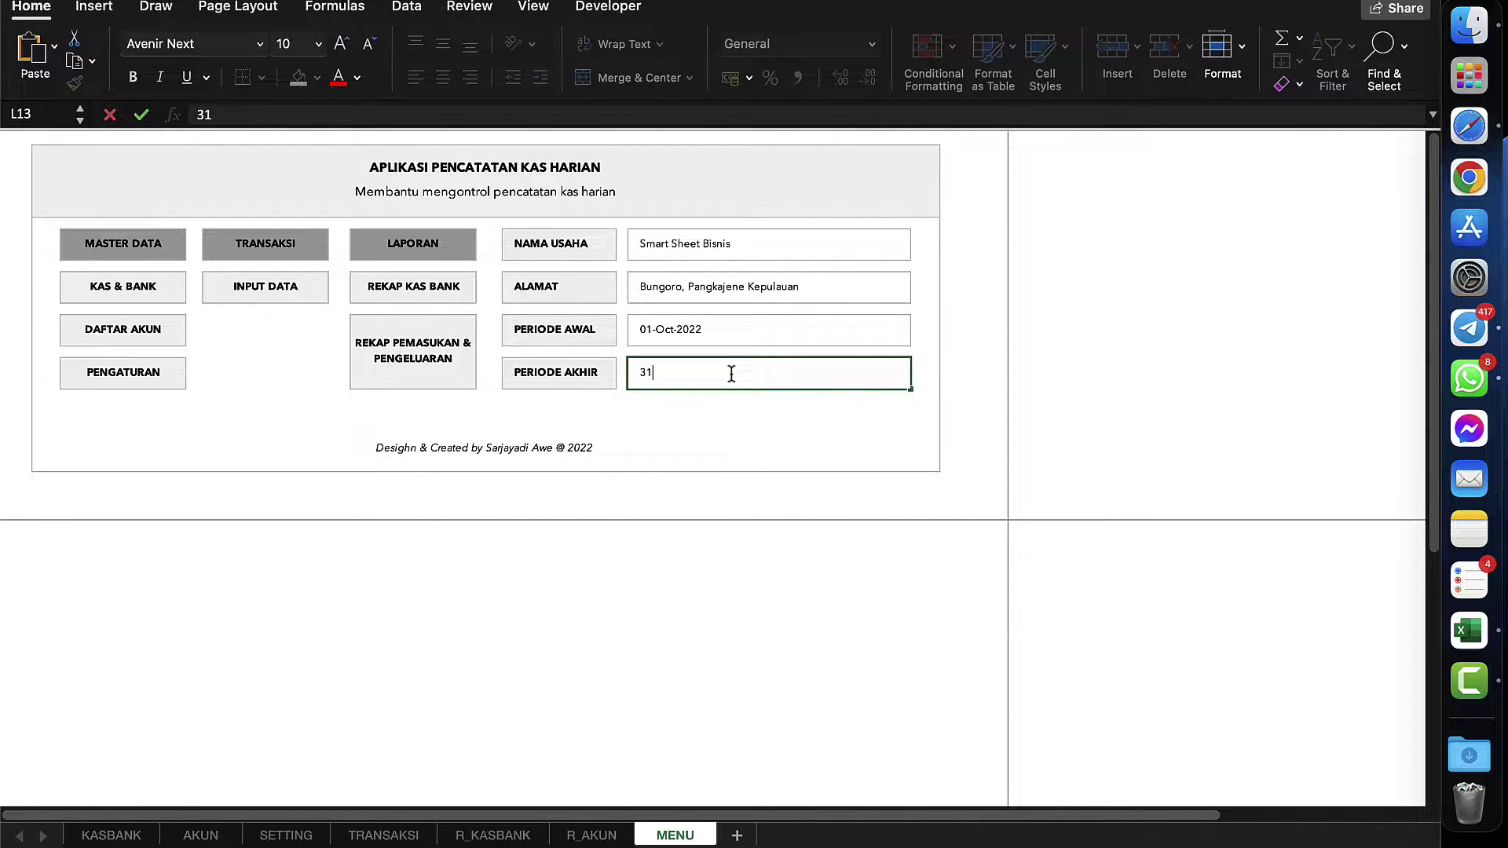
{"action": "type", "text": "/2"}
{"action": "key", "text": "BackSpace"}
{"action": "type", "text": "2"}
{"action": "type", "text": "10"}
{"action": "key", "text": "Return"}
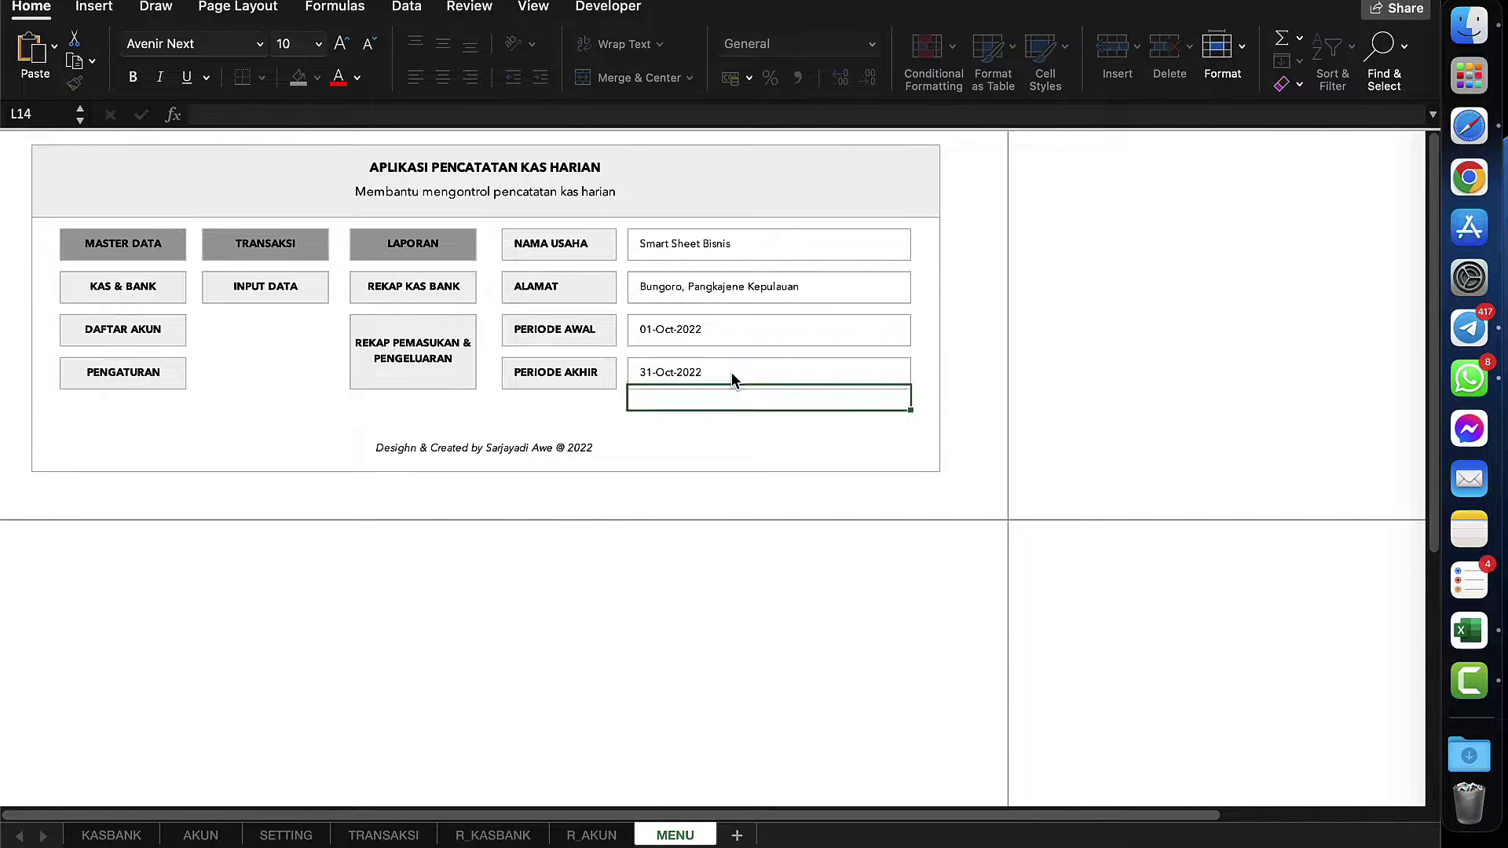
{"action": "left_click", "coordinate": [673, 373]}
{"action": "left_click", "coordinate": [662, 342]}
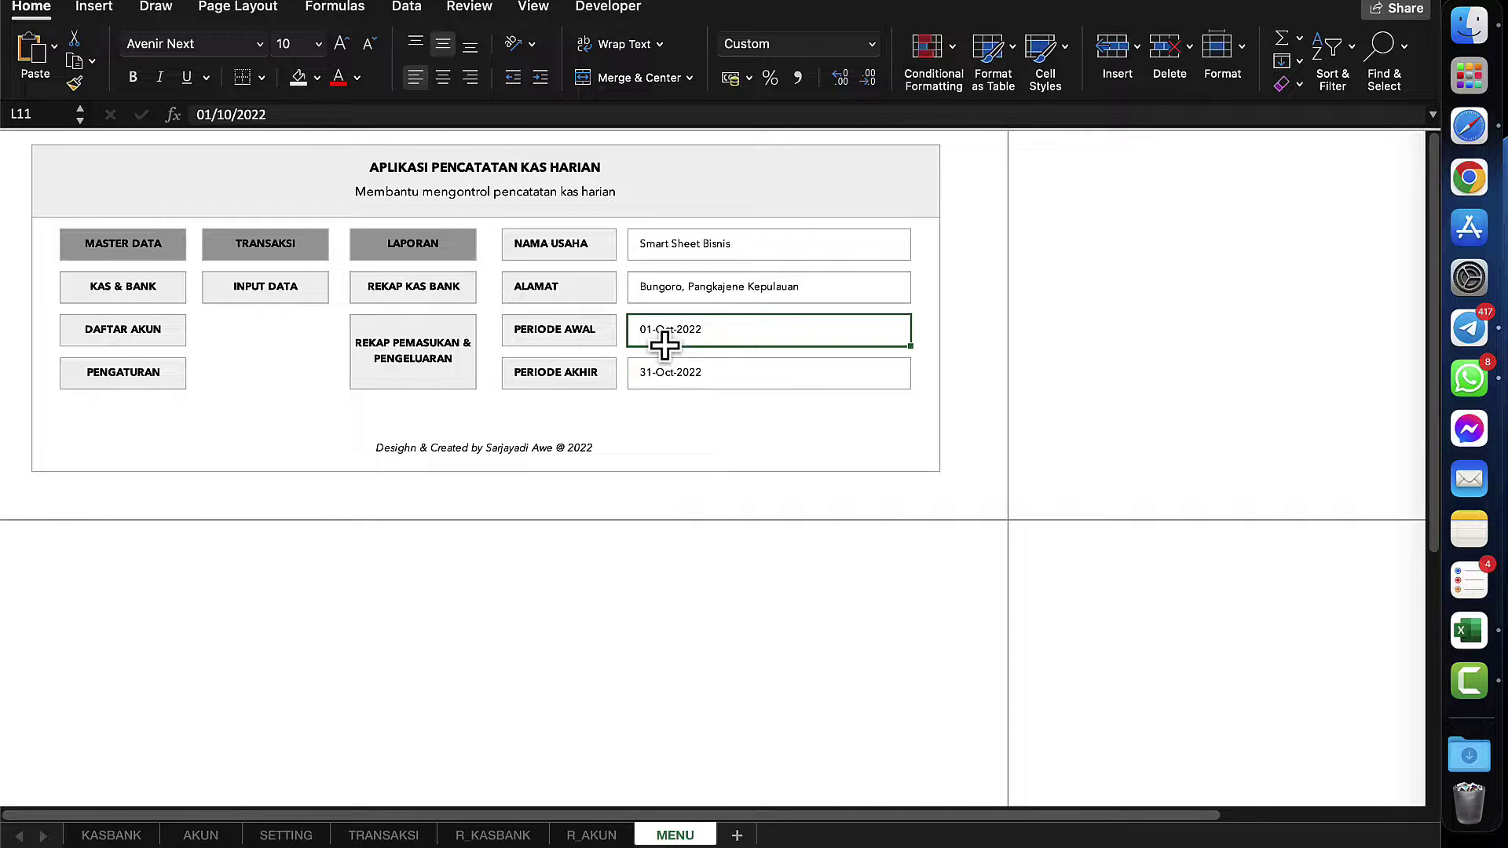
{"action": "left_click", "coordinate": [667, 370]}
- Open the KAS & BANK master sheet through its menu link and look over the cash and bank names in the Keterangan column
{"action": "left_click", "coordinate": [263, 351]}
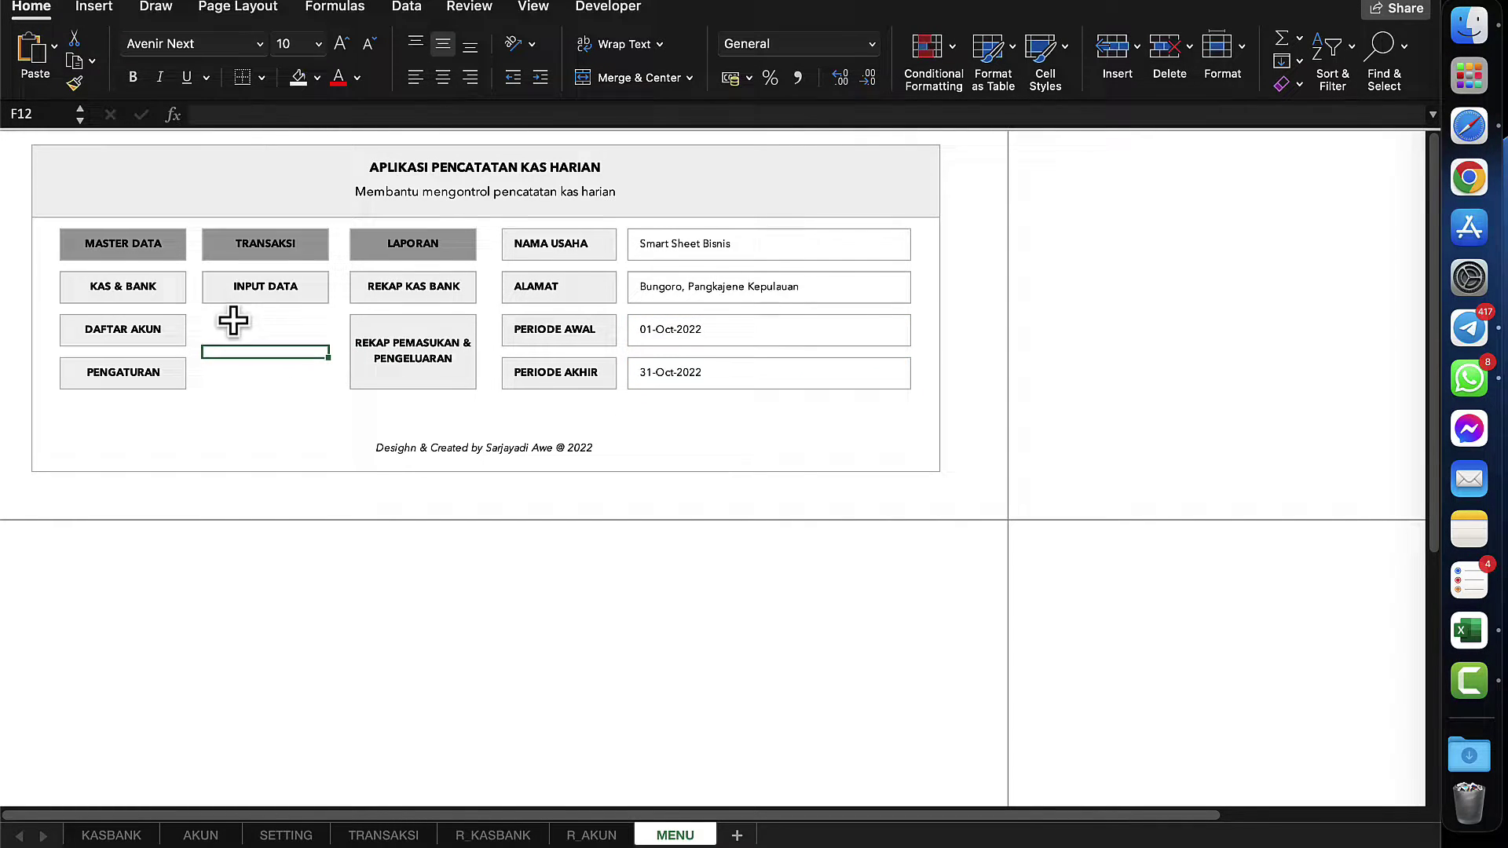
{"action": "left_click", "coordinate": [139, 295]}
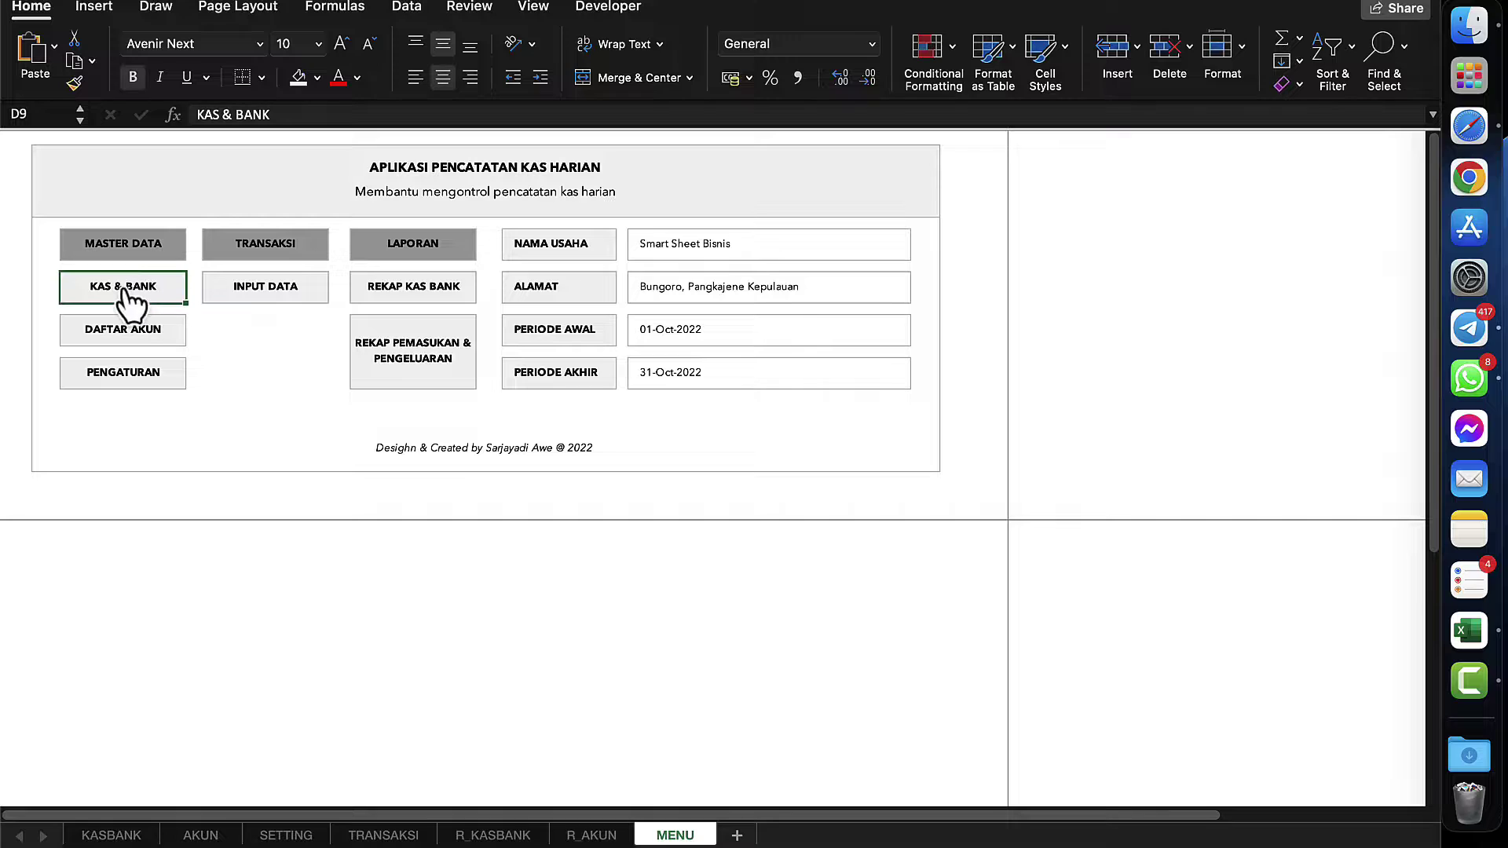
{"action": "left_click", "coordinate": [215, 350]}
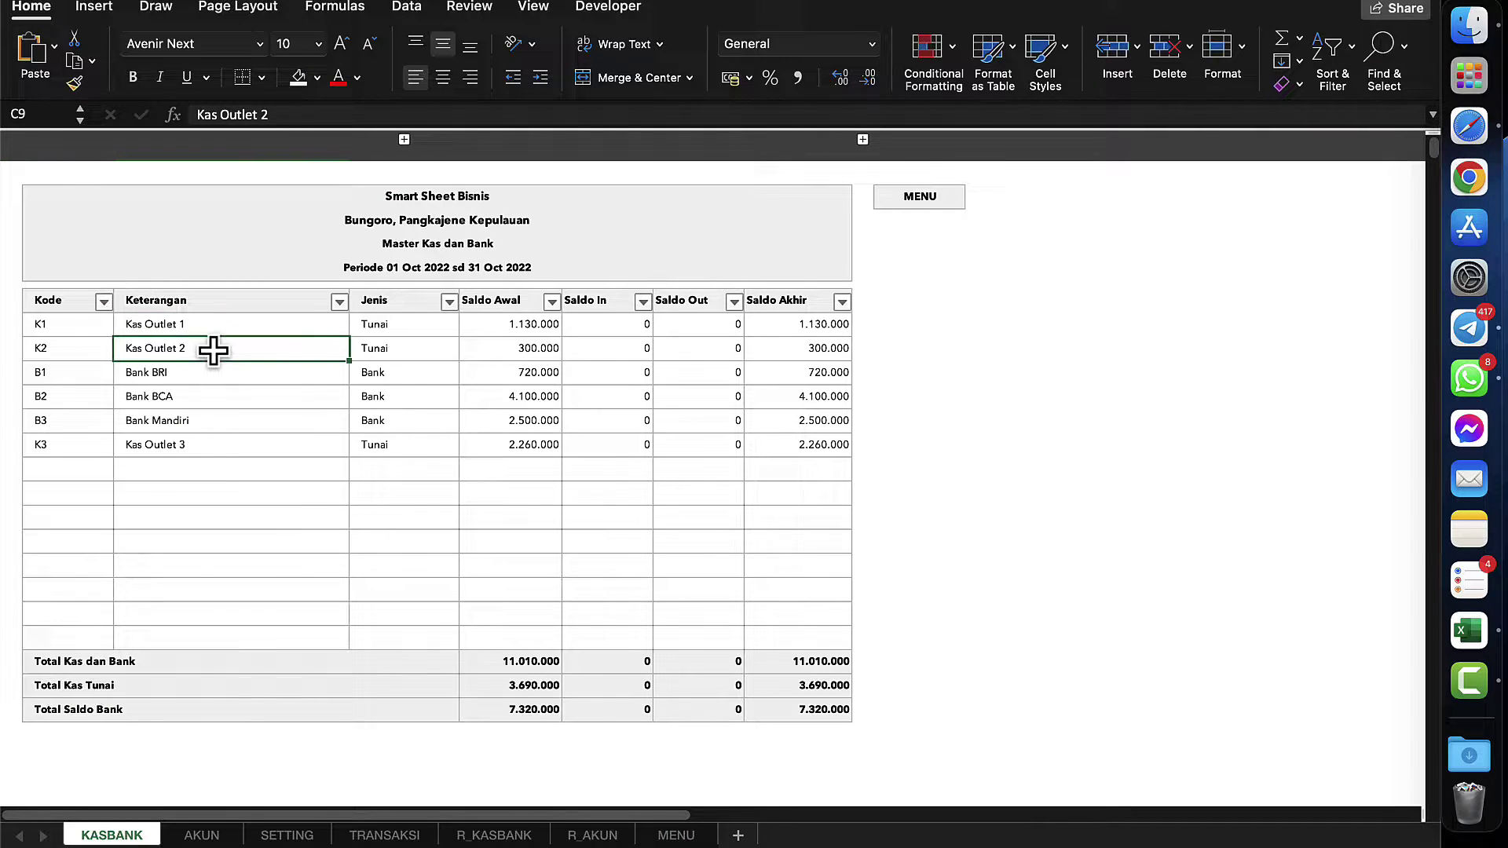
{"action": "left_click", "coordinate": [174, 318]}
{"action": "left_click", "coordinate": [173, 372]}
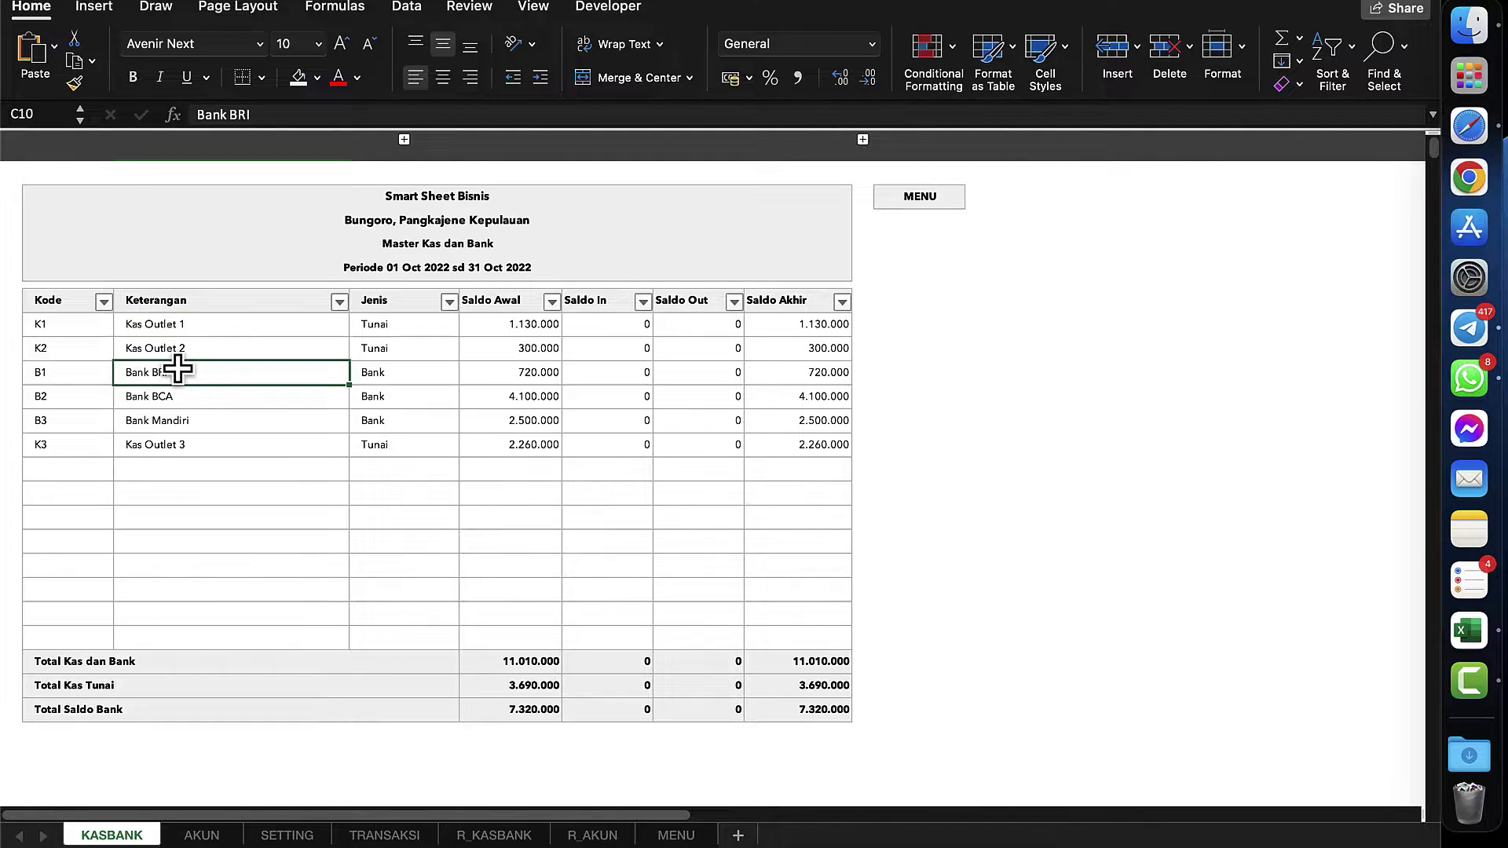
{"action": "left_click", "coordinate": [170, 423]}
{"action": "left_click", "coordinate": [182, 322]}
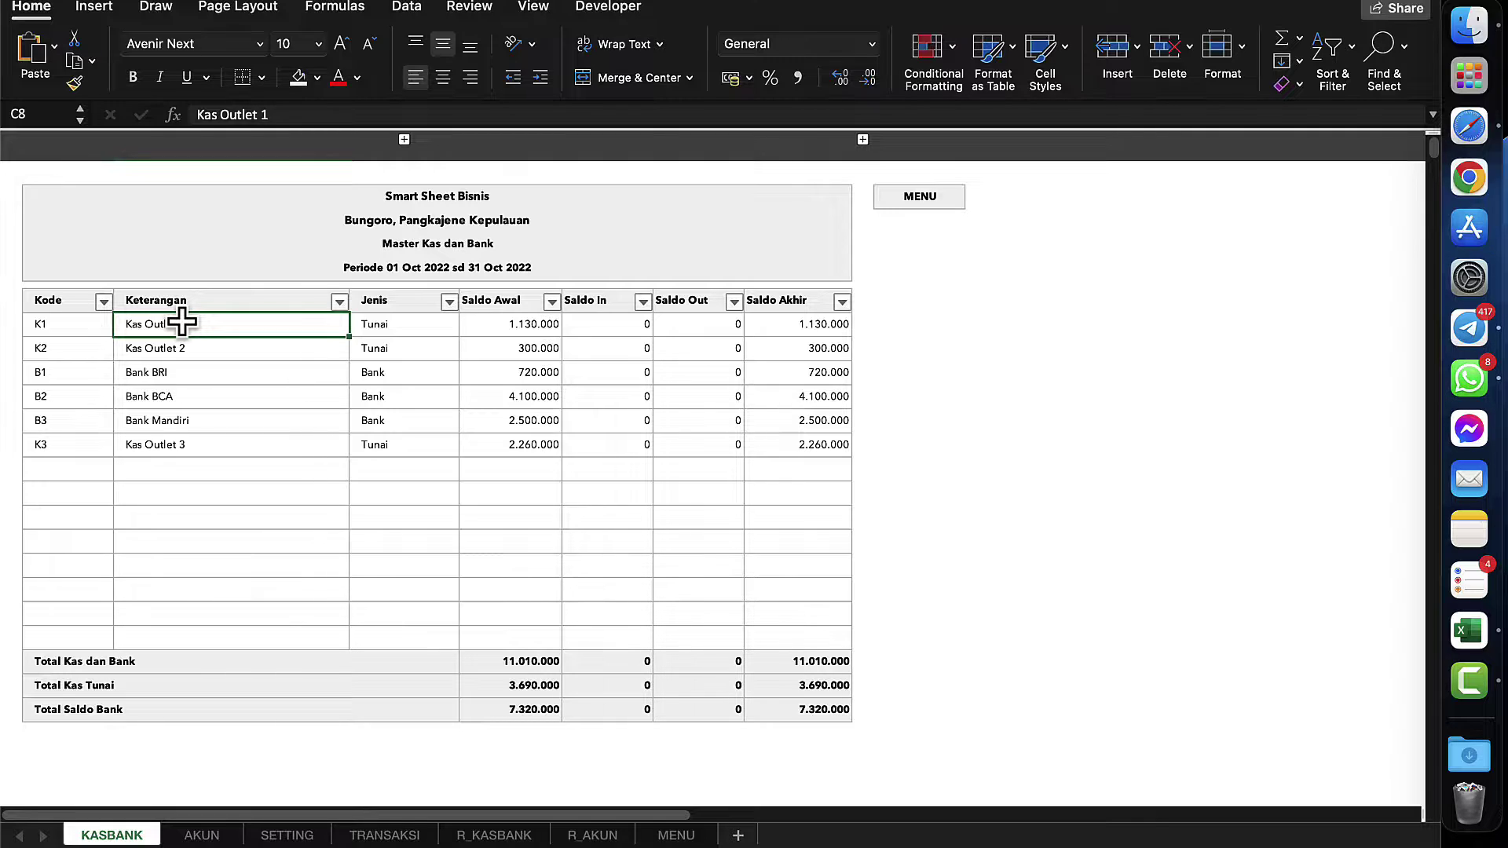
{"action": "left_click", "coordinate": [178, 394]}
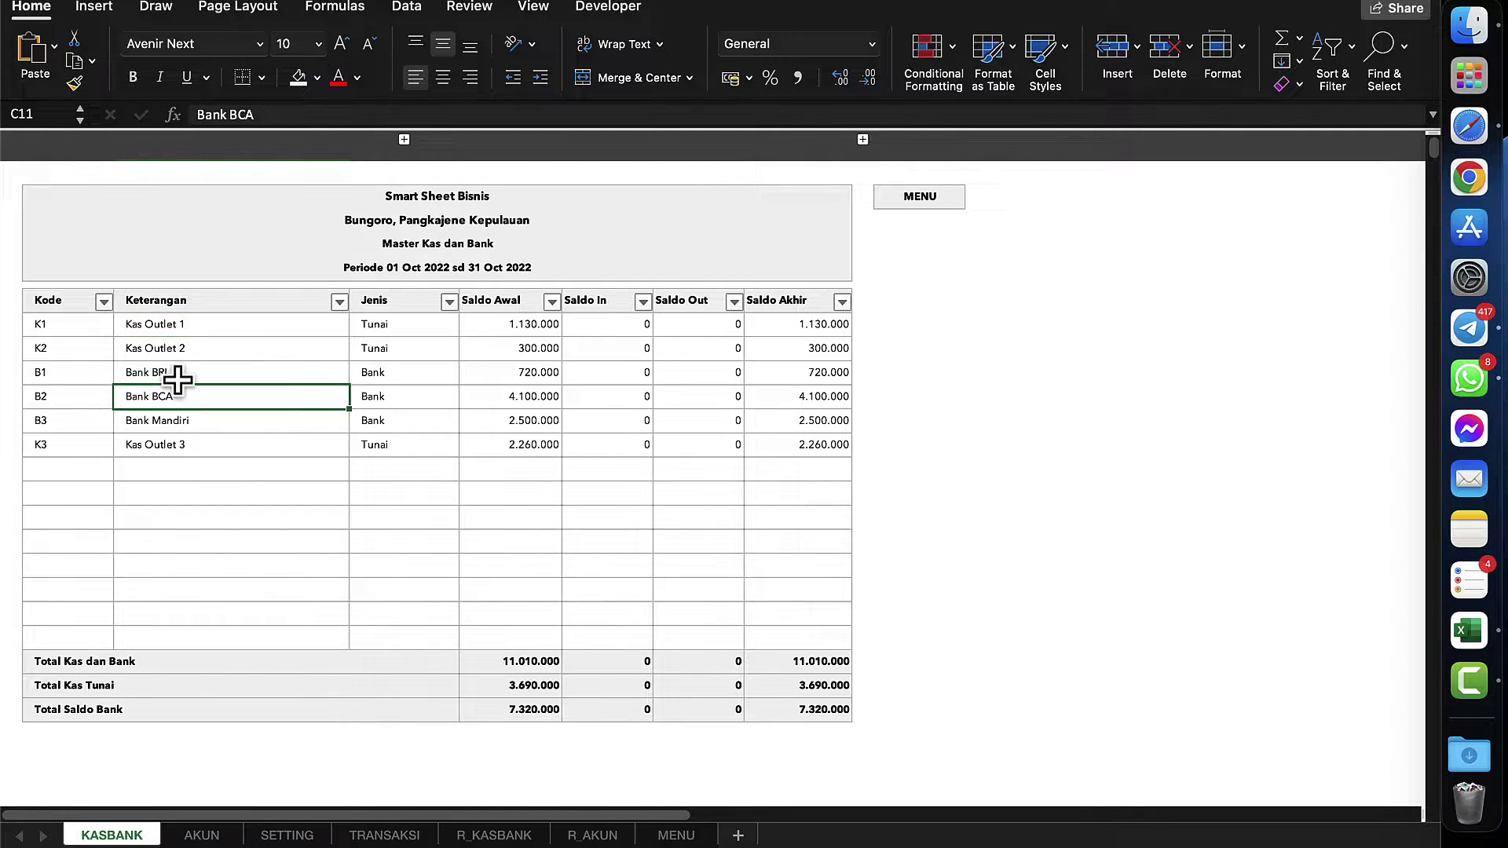
{"action": "left_click", "coordinate": [156, 322]}
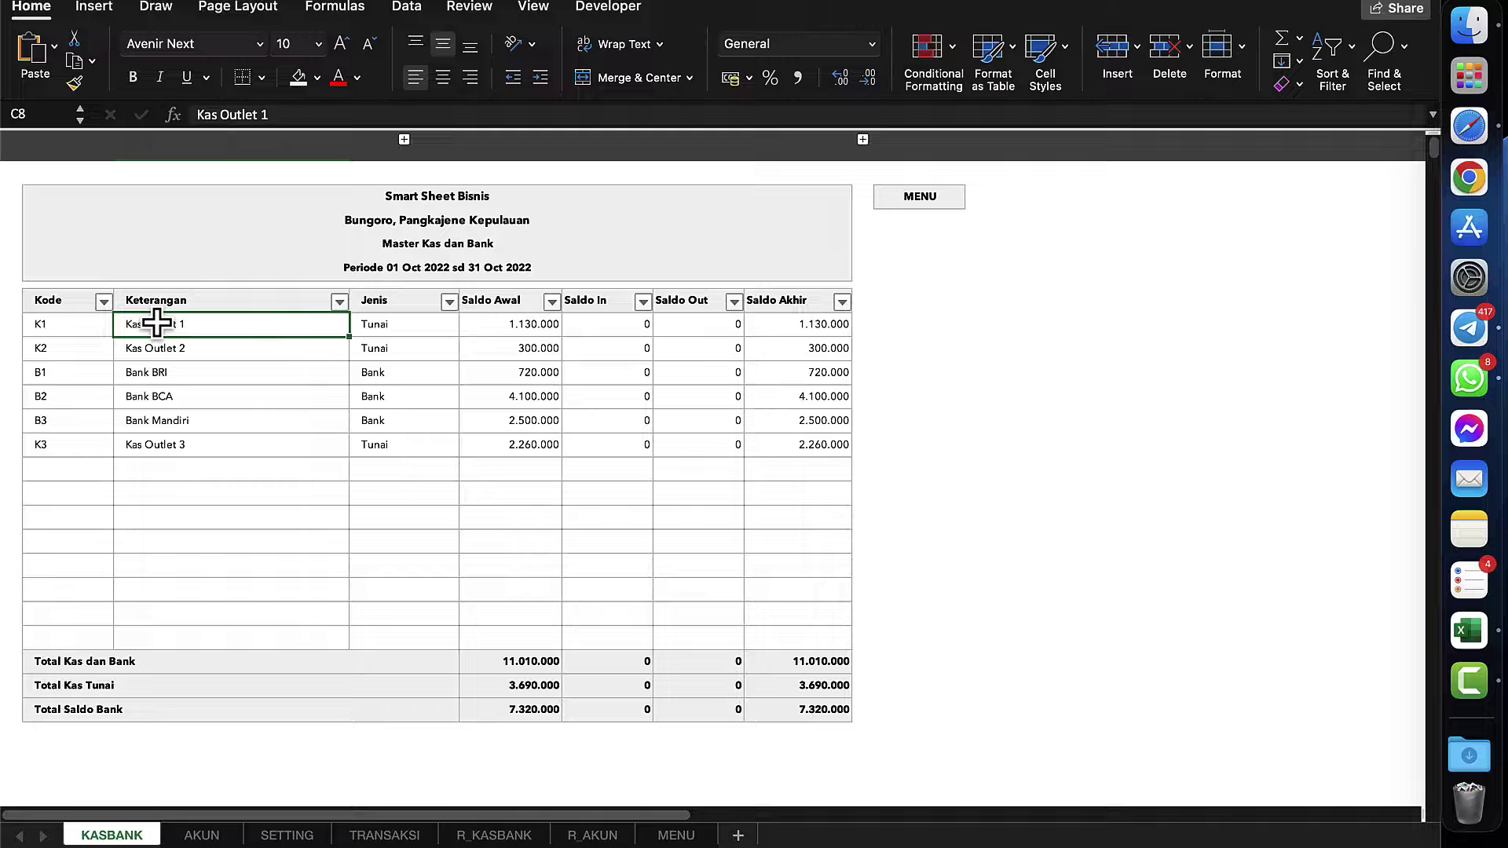
- Expand the collapsed Saldo Awal input column and clear the opening balances in E8:E13 for all six accounts
{"action": "left_click", "coordinate": [463, 334]}
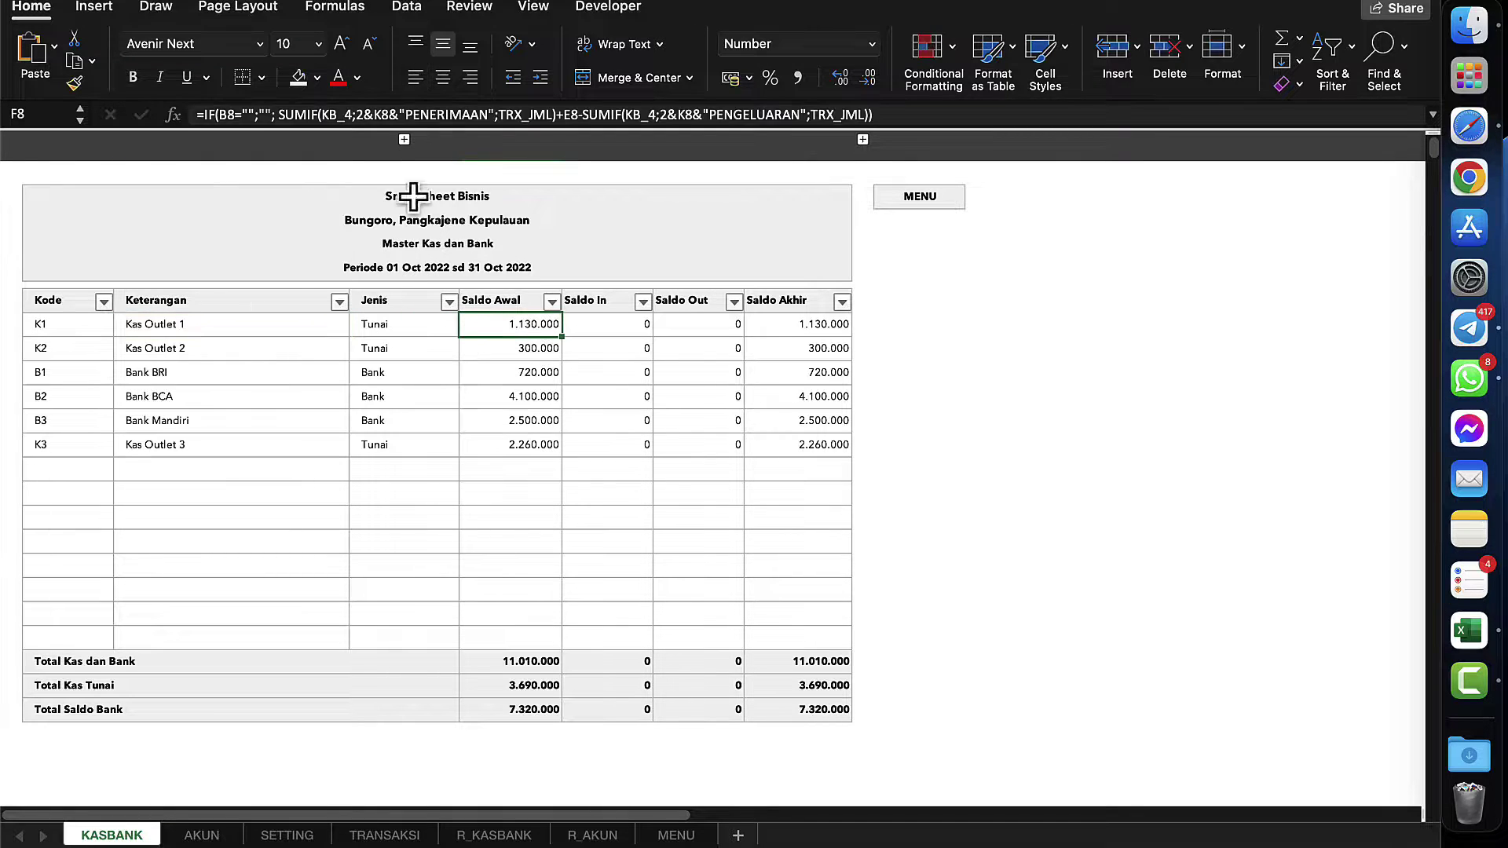
{"action": "left_click", "coordinate": [404, 139]}
{"action": "left_click", "coordinate": [539, 314]}
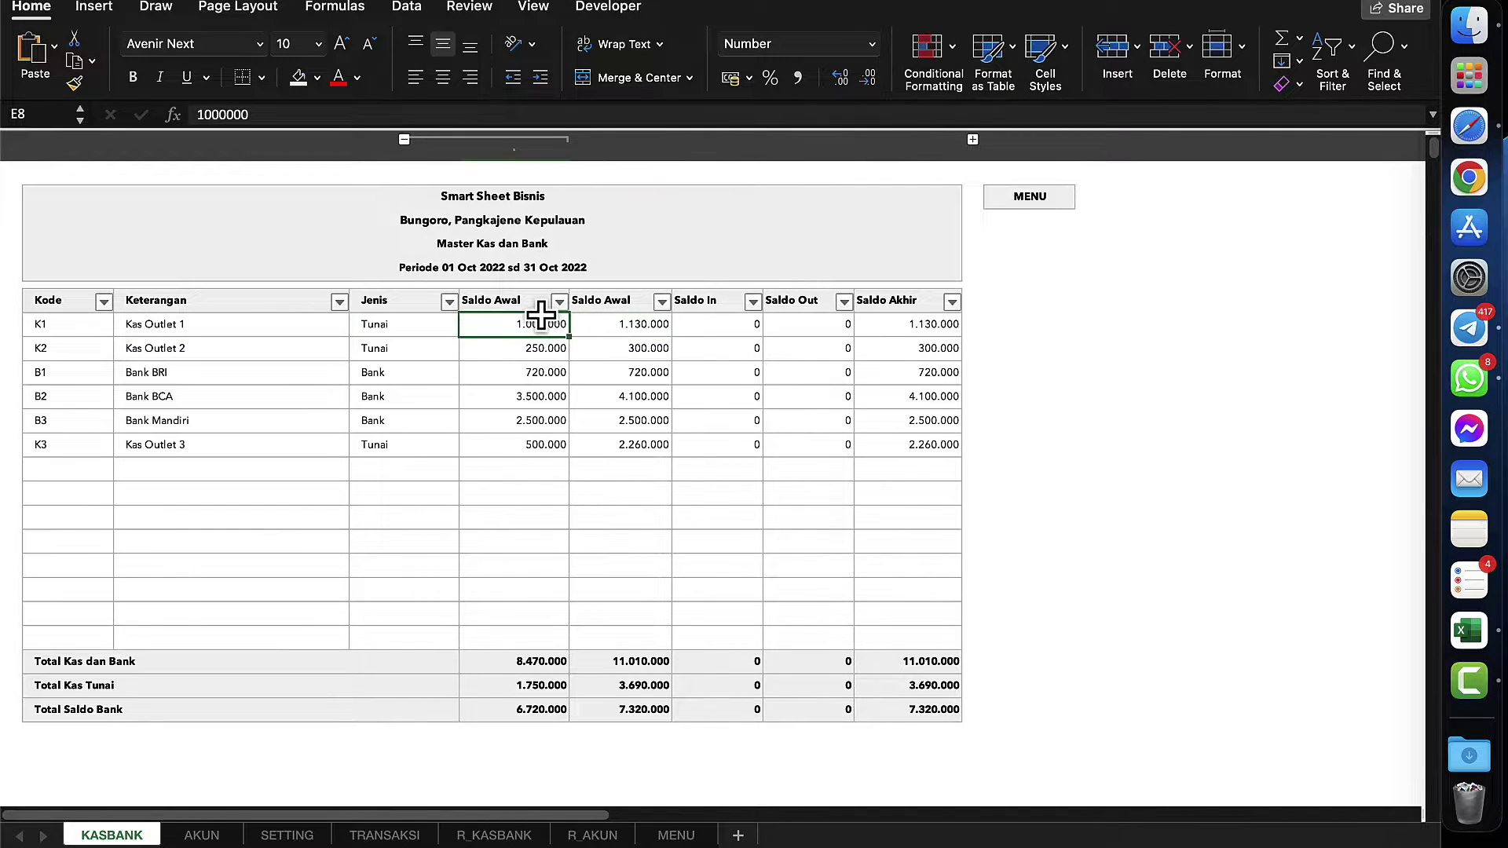
{"action": "key", "text": "shift+Down"}
{"action": "key", "text": "shift+Down"}
{"action": "key", "text": "shift+Down"}
{"action": "key", "text": "shift+Down"}
{"action": "key", "text": "shift+Down"}
{"action": "key", "text": "Delete"}
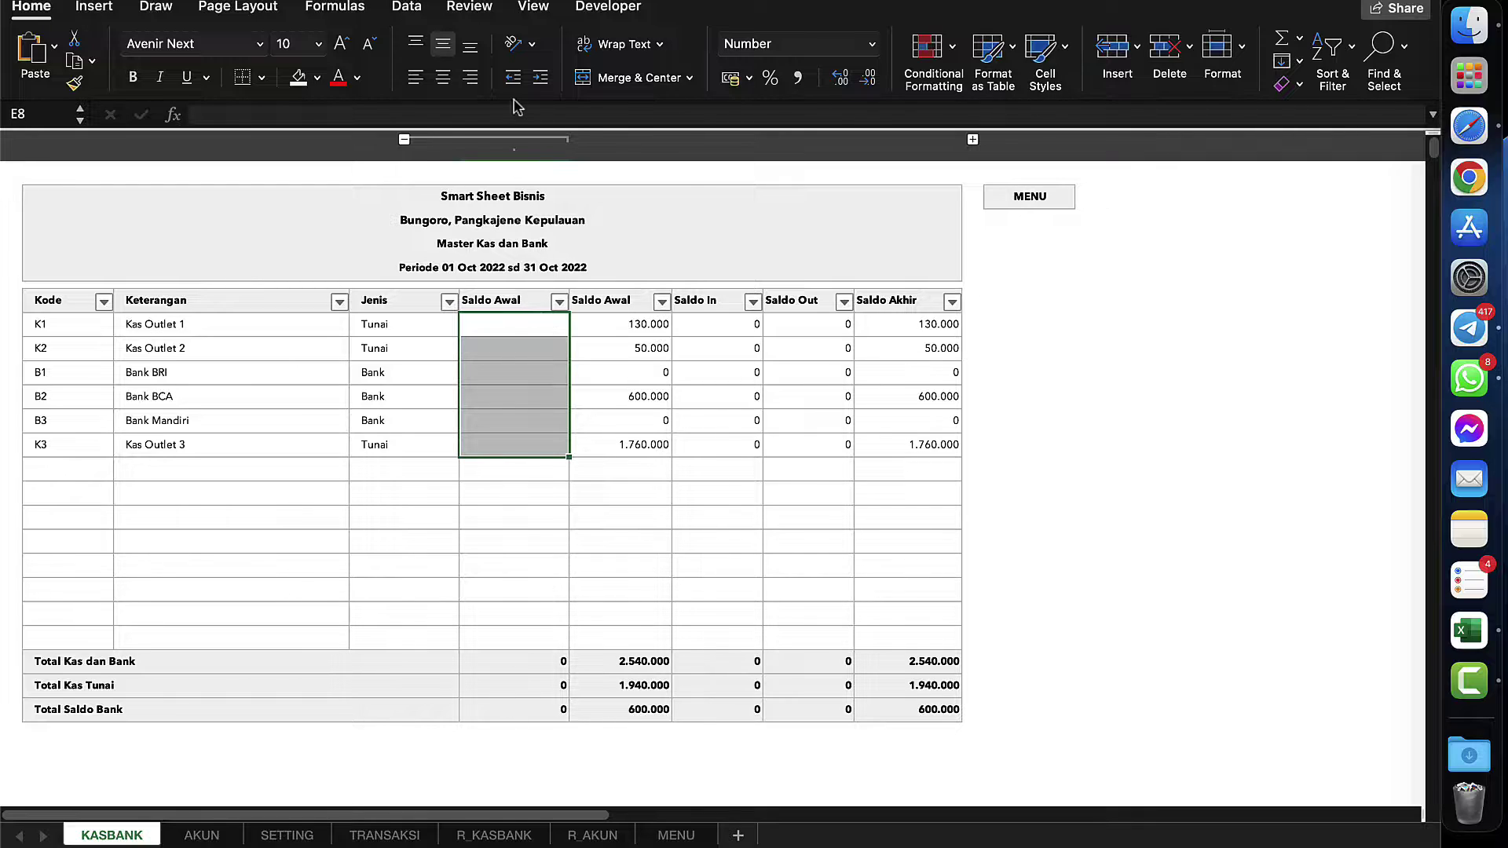
- Collapse the Saldo Awal input column and rename account K1 in the Keterangan column as Kas Tunai
{"action": "left_click", "coordinate": [403, 139]}
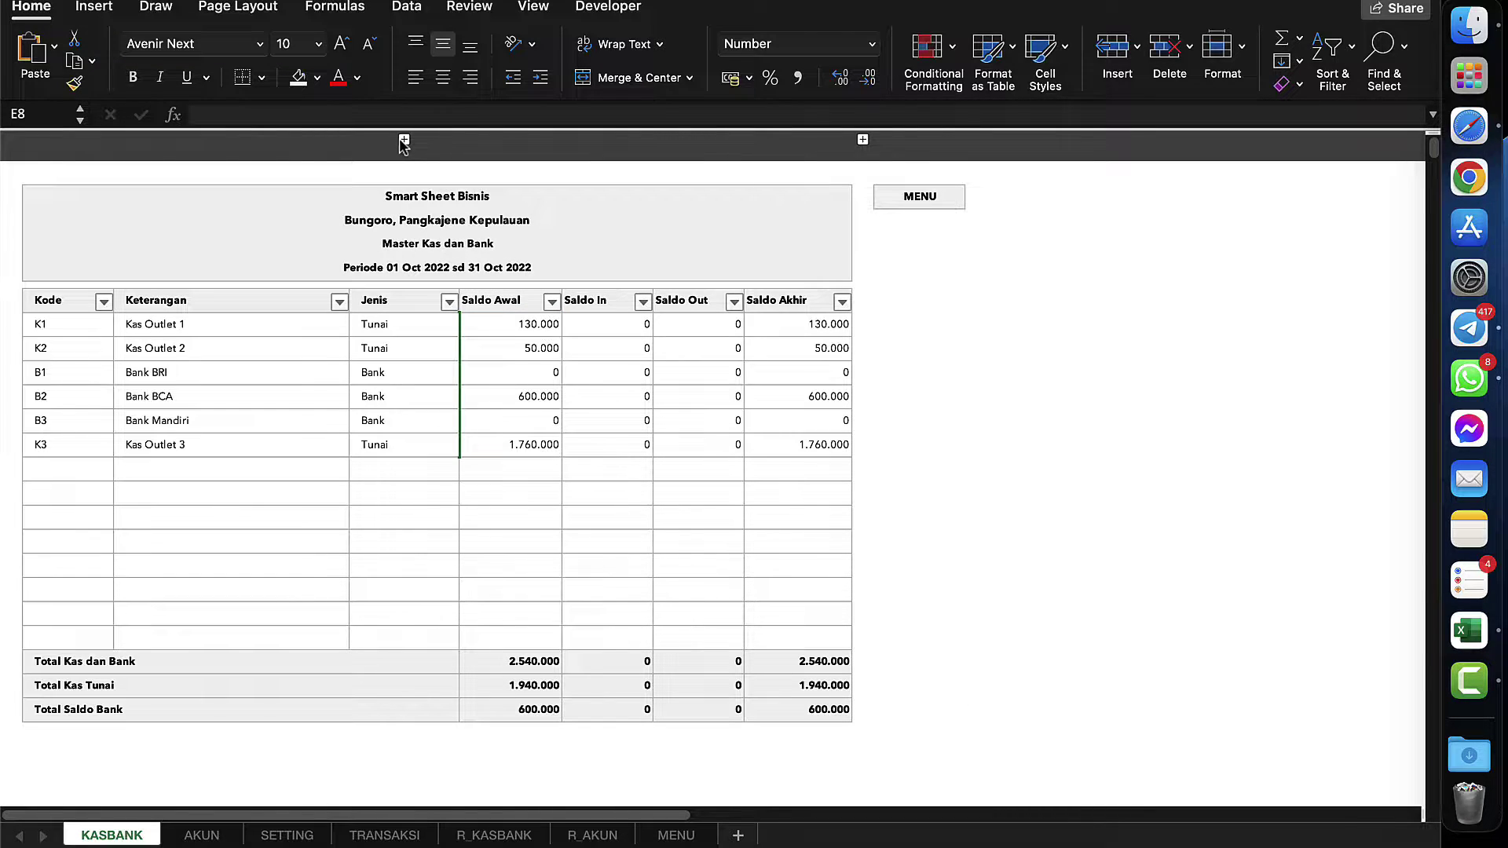
{"action": "left_click", "coordinate": [180, 324]}
{"action": "left_click_drag", "start_coordinate": [180, 324], "coordinate": [189, 441]}
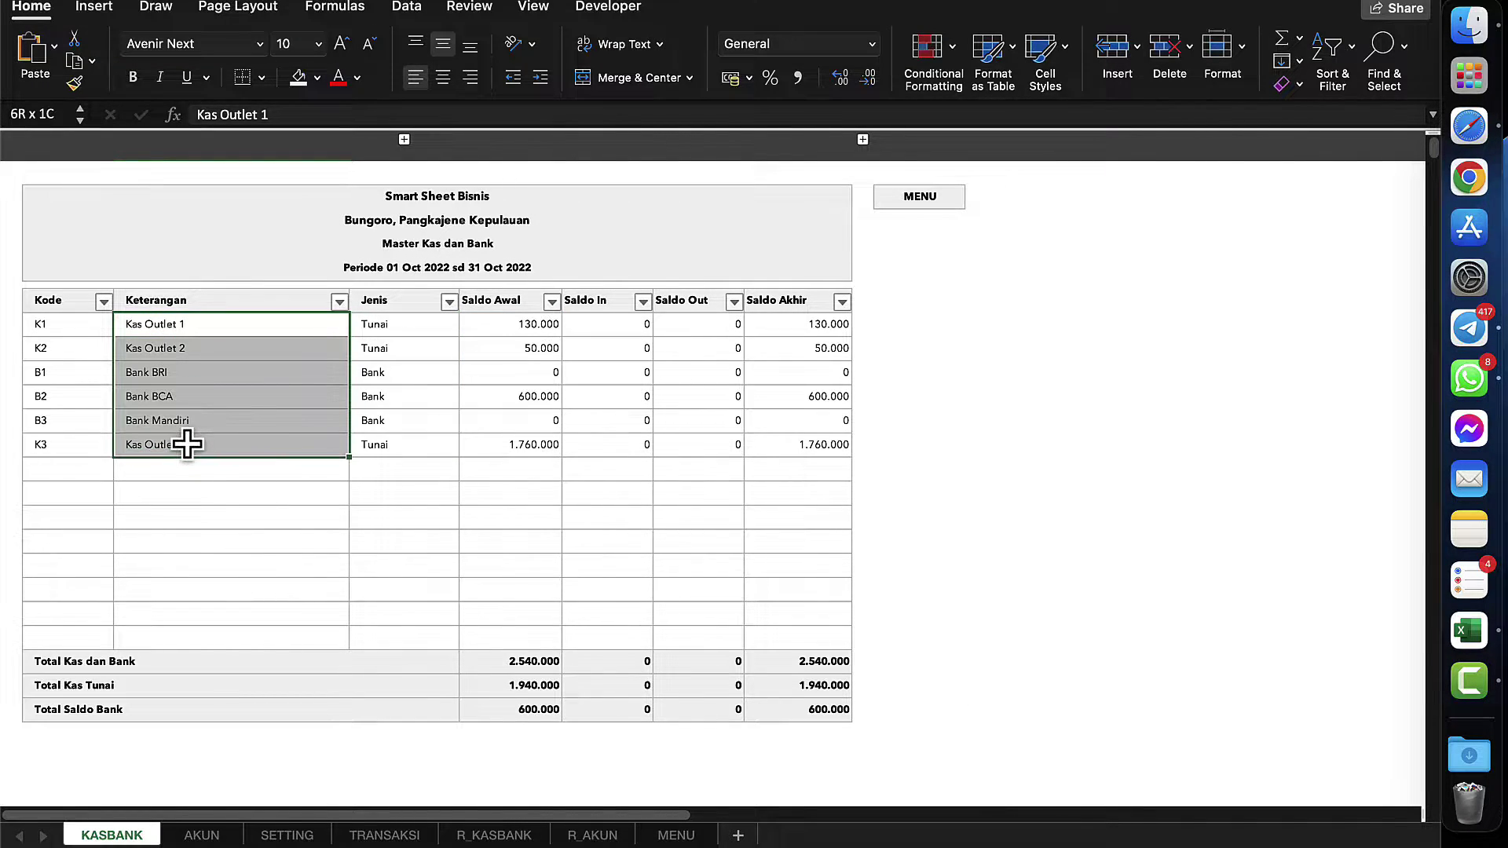
{"action": "left_click", "coordinate": [178, 326]}
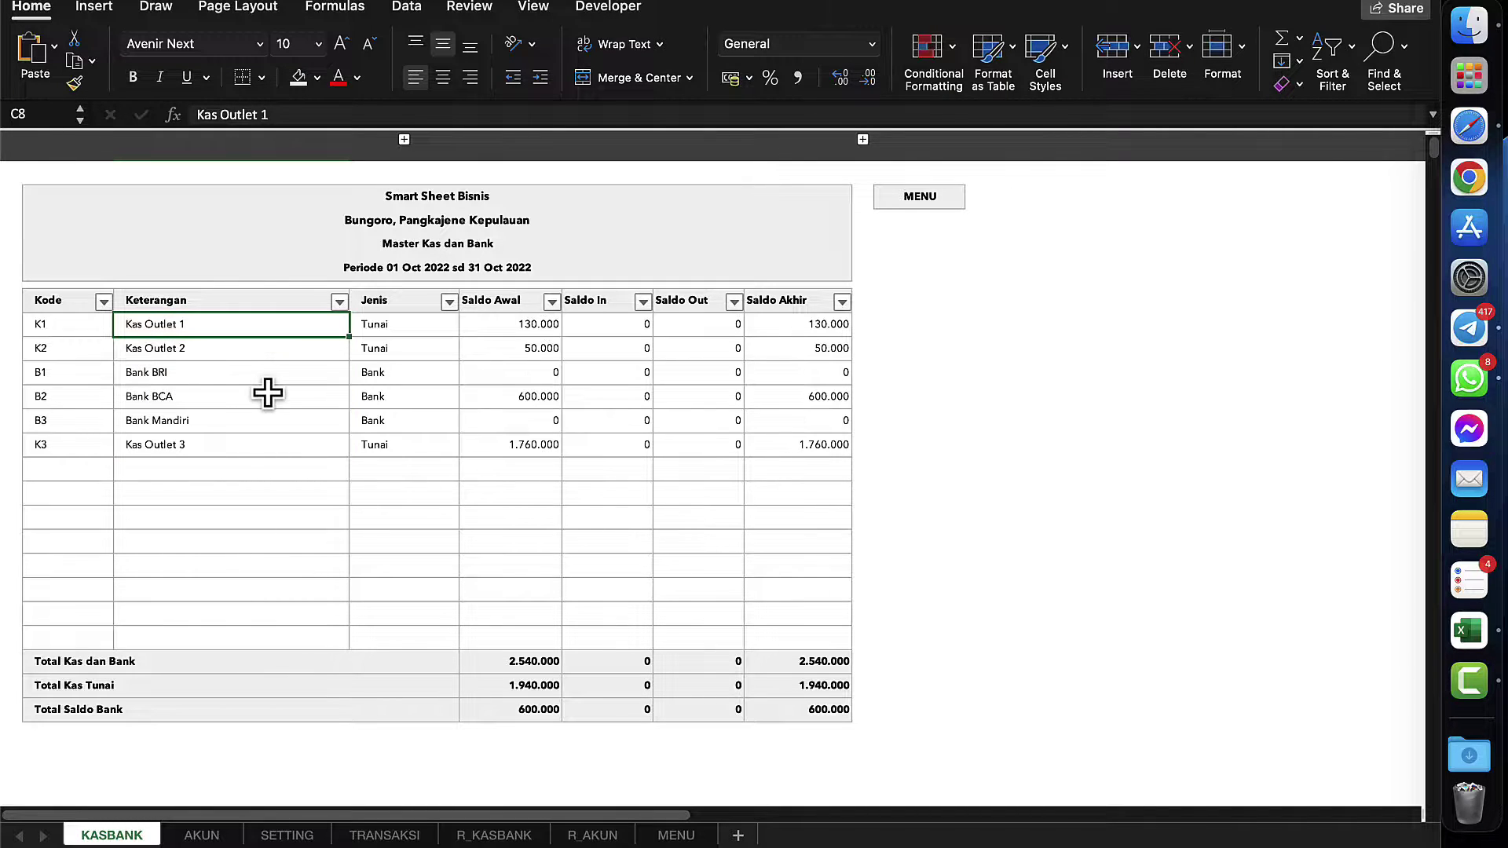
{"action": "type", "text": "Kas T"}
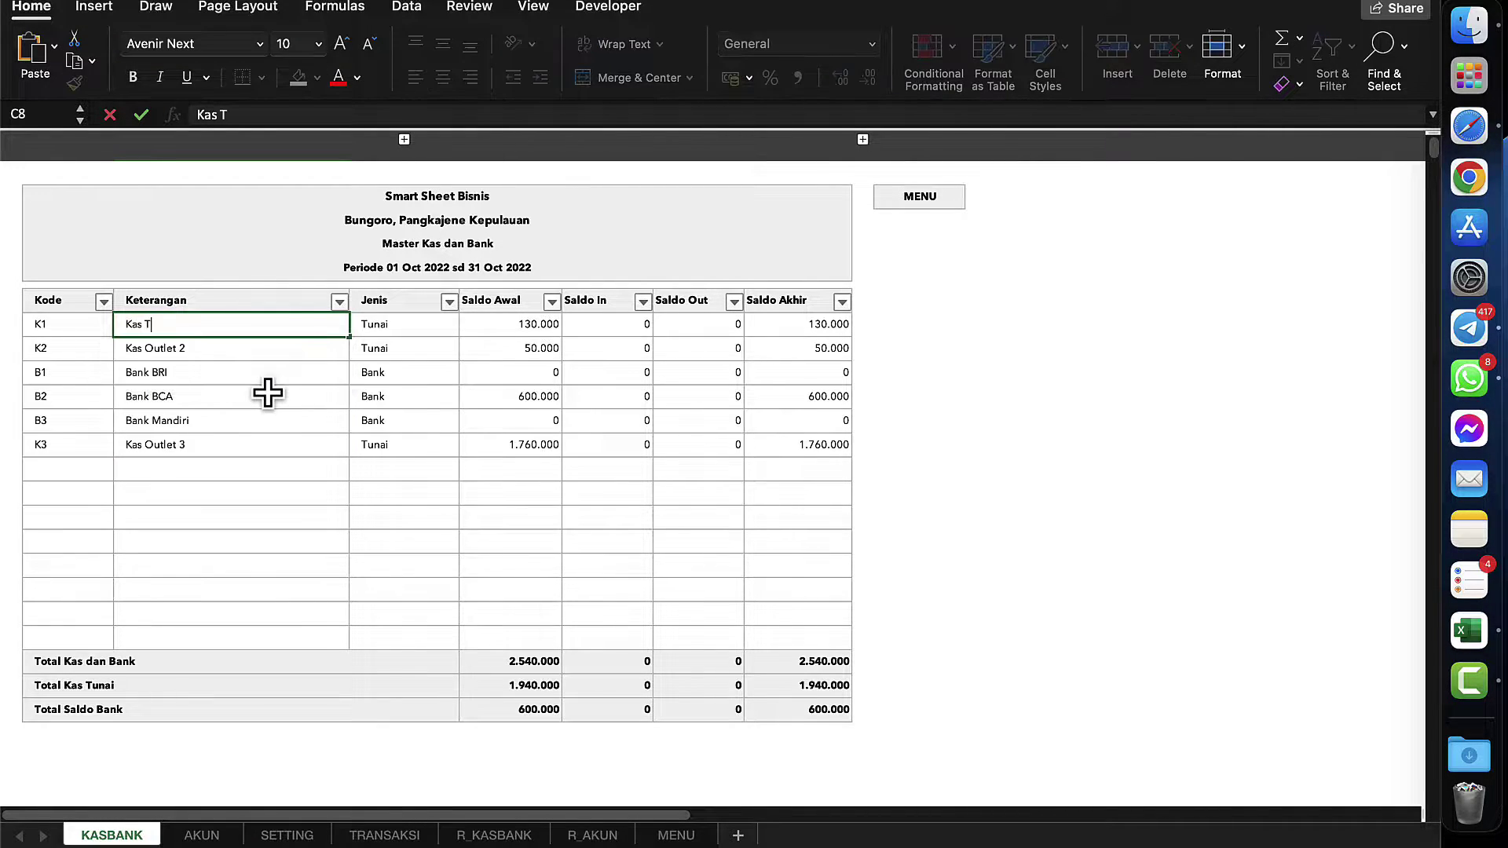
{"action": "type", "text": "unai"}
{"action": "key", "text": "Return"}
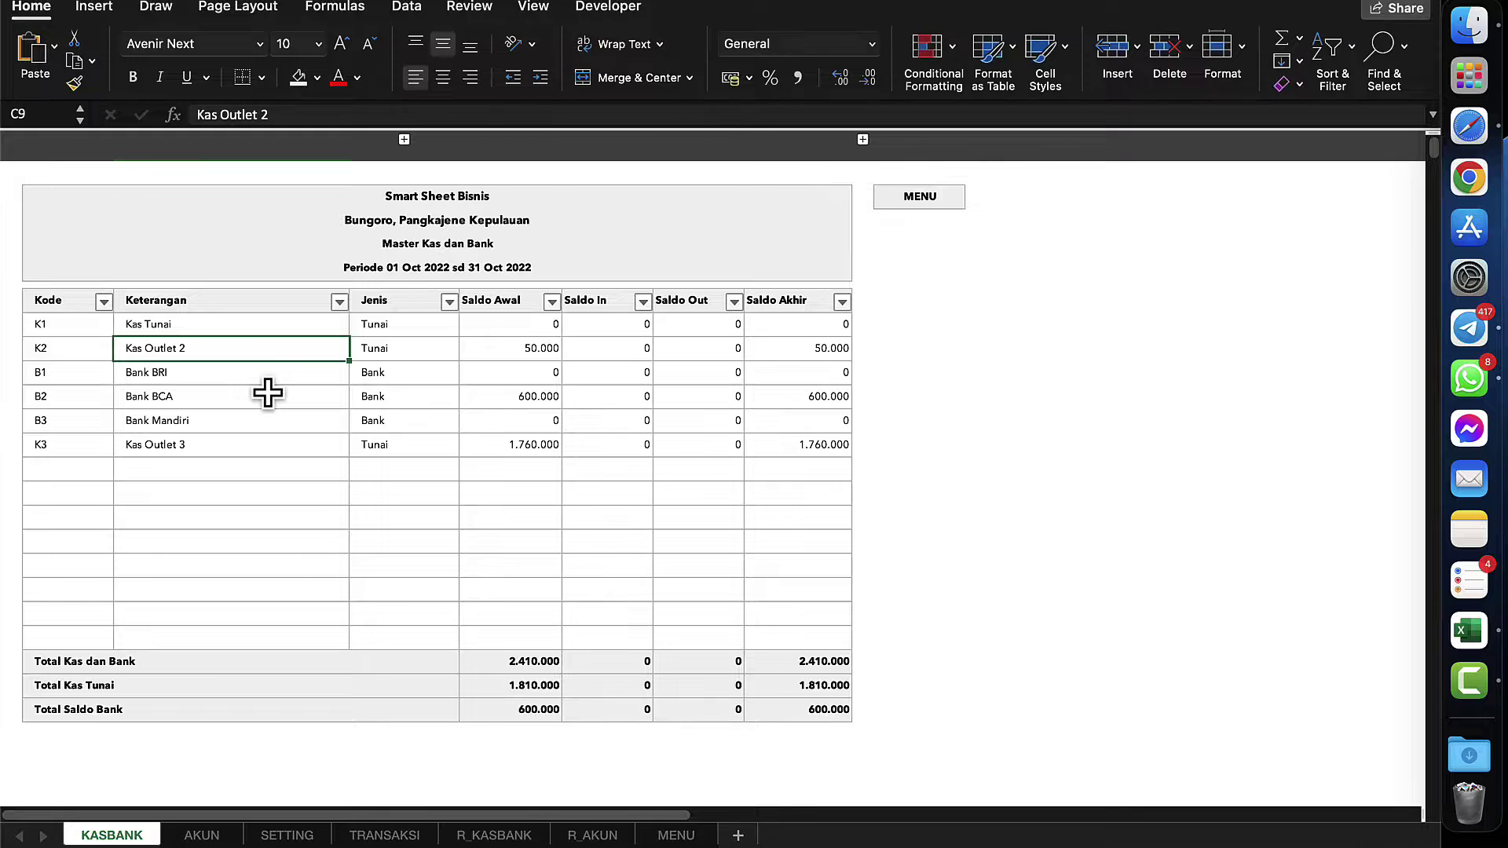
- Rename account K2 in the Keterangan column as Kas Kasir
{"action": "type", "text": "Kas"}
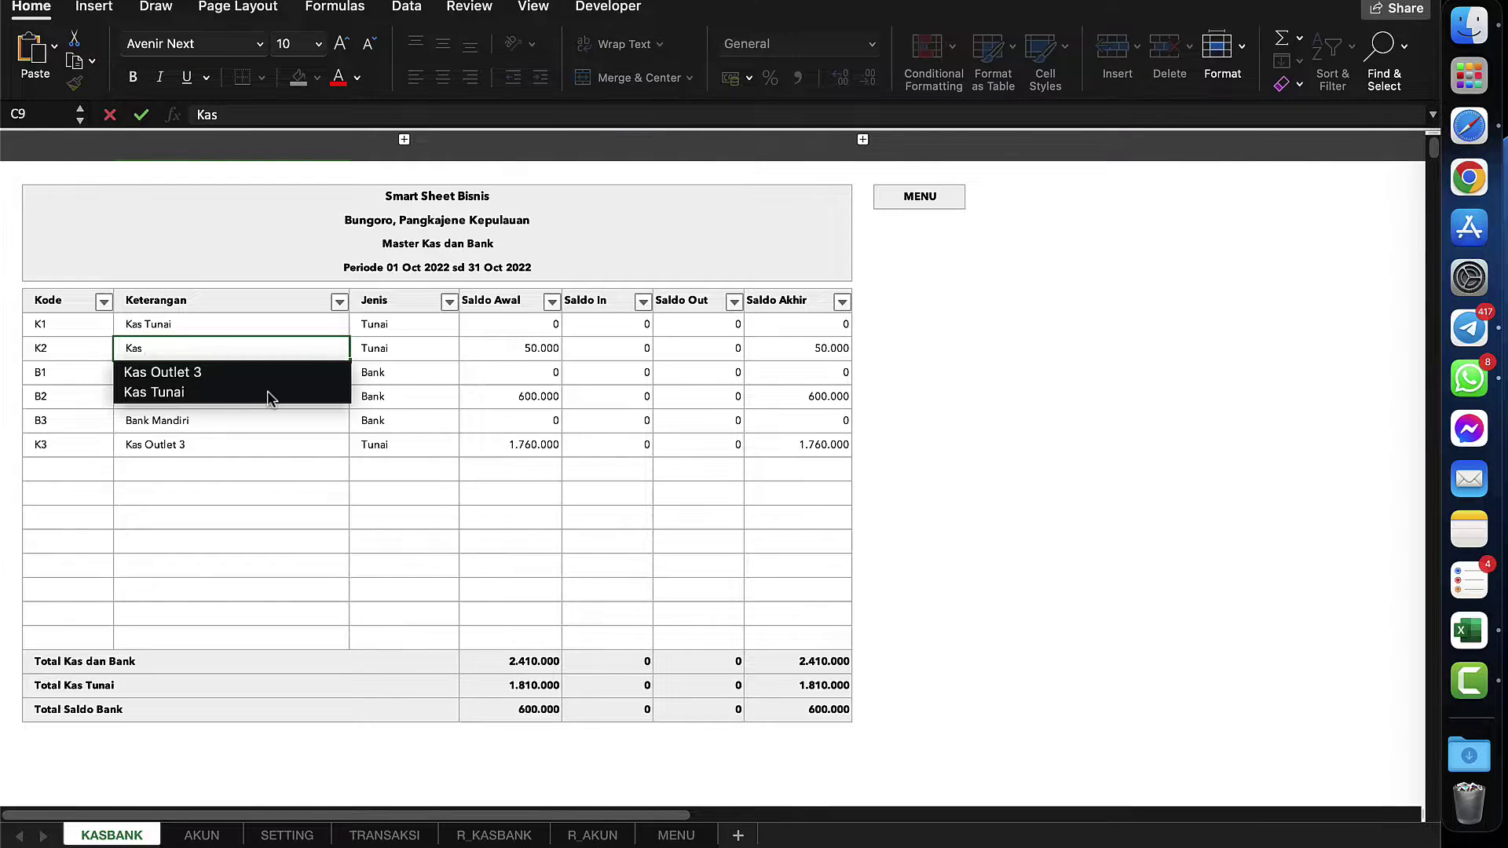
{"action": "type", "text": " Kasir"}
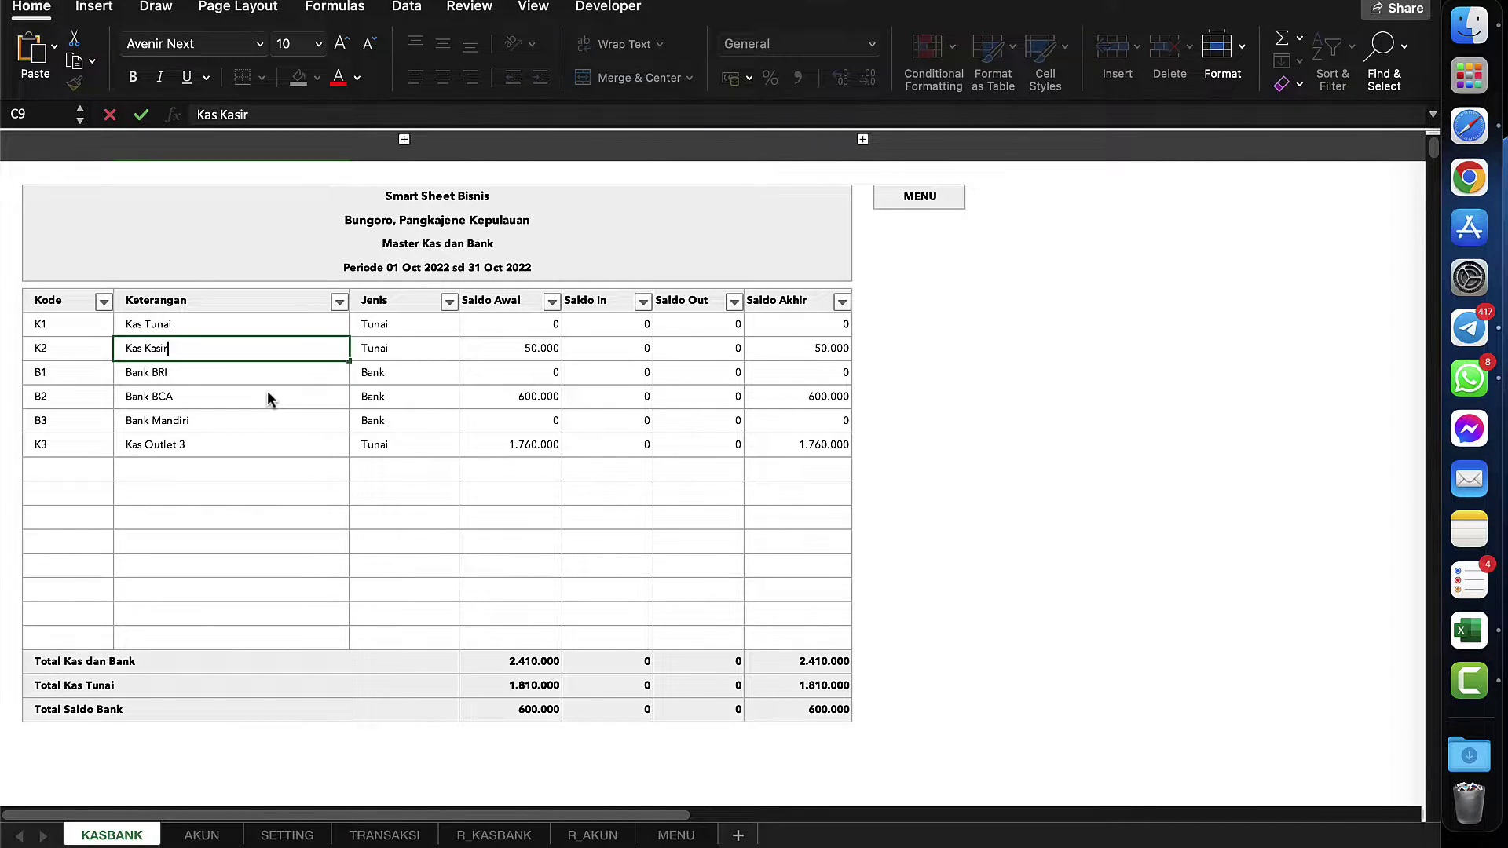
{"action": "key", "text": "Return"}
{"action": "left_click", "coordinate": [213, 327]}
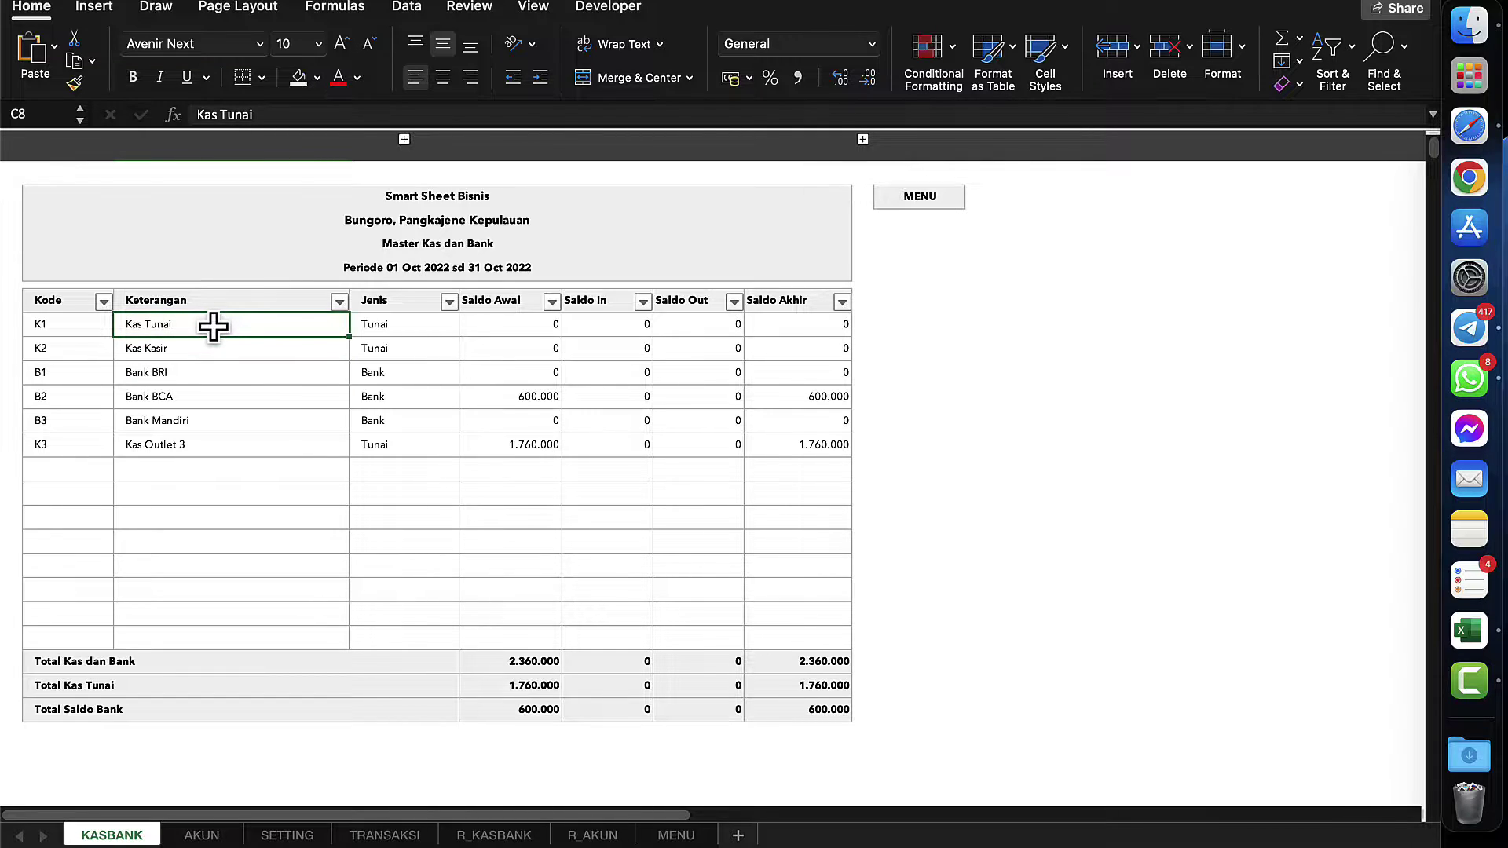
{"action": "left_click", "coordinate": [169, 349]}
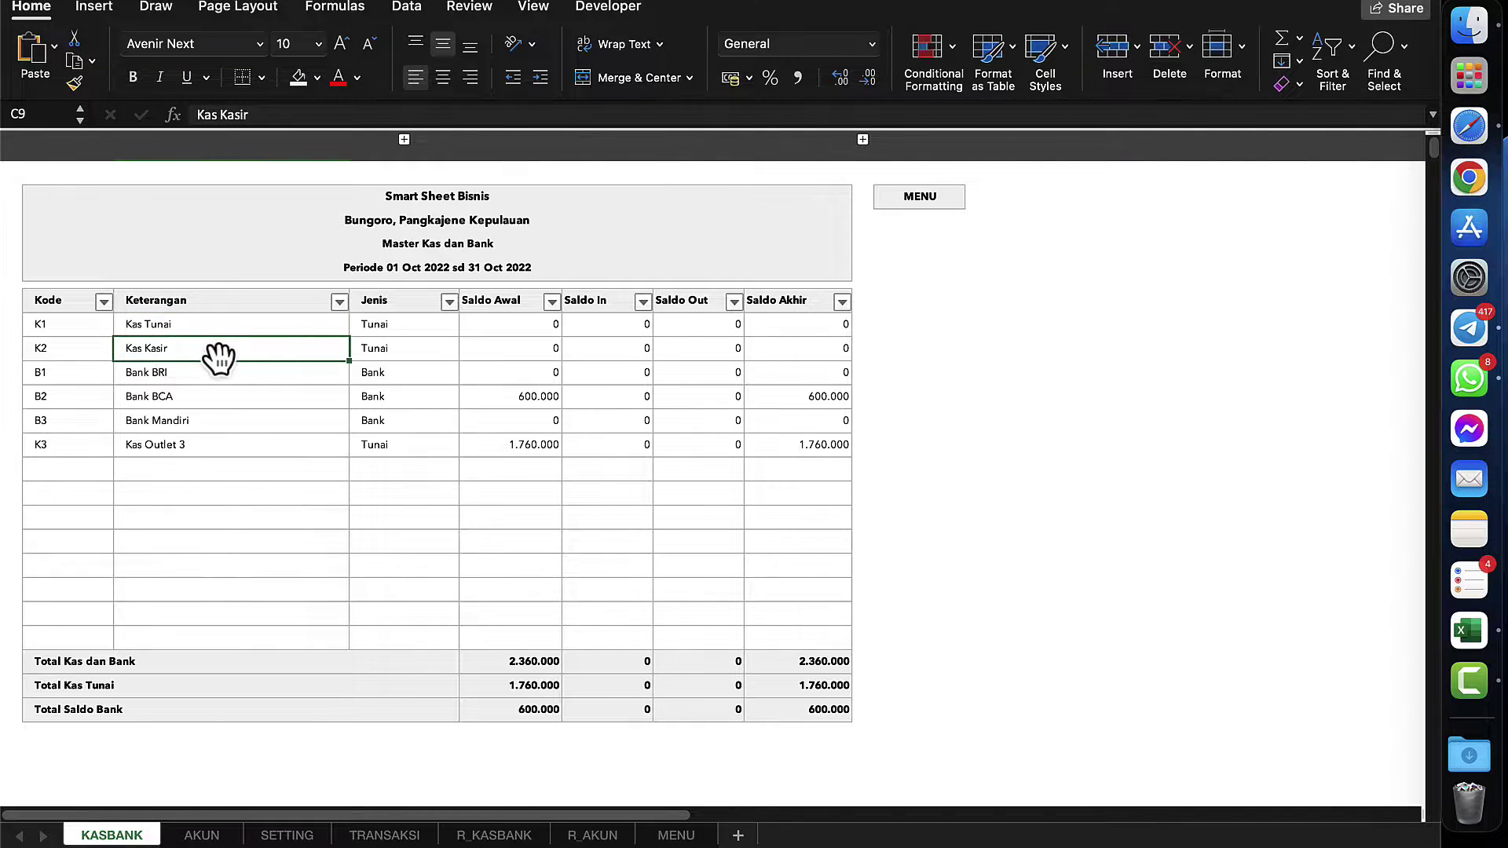
- Examine the options offered for the Jenis of account K1 and the types assigned to the bank accounts
{"action": "left_click", "coordinate": [431, 306]}
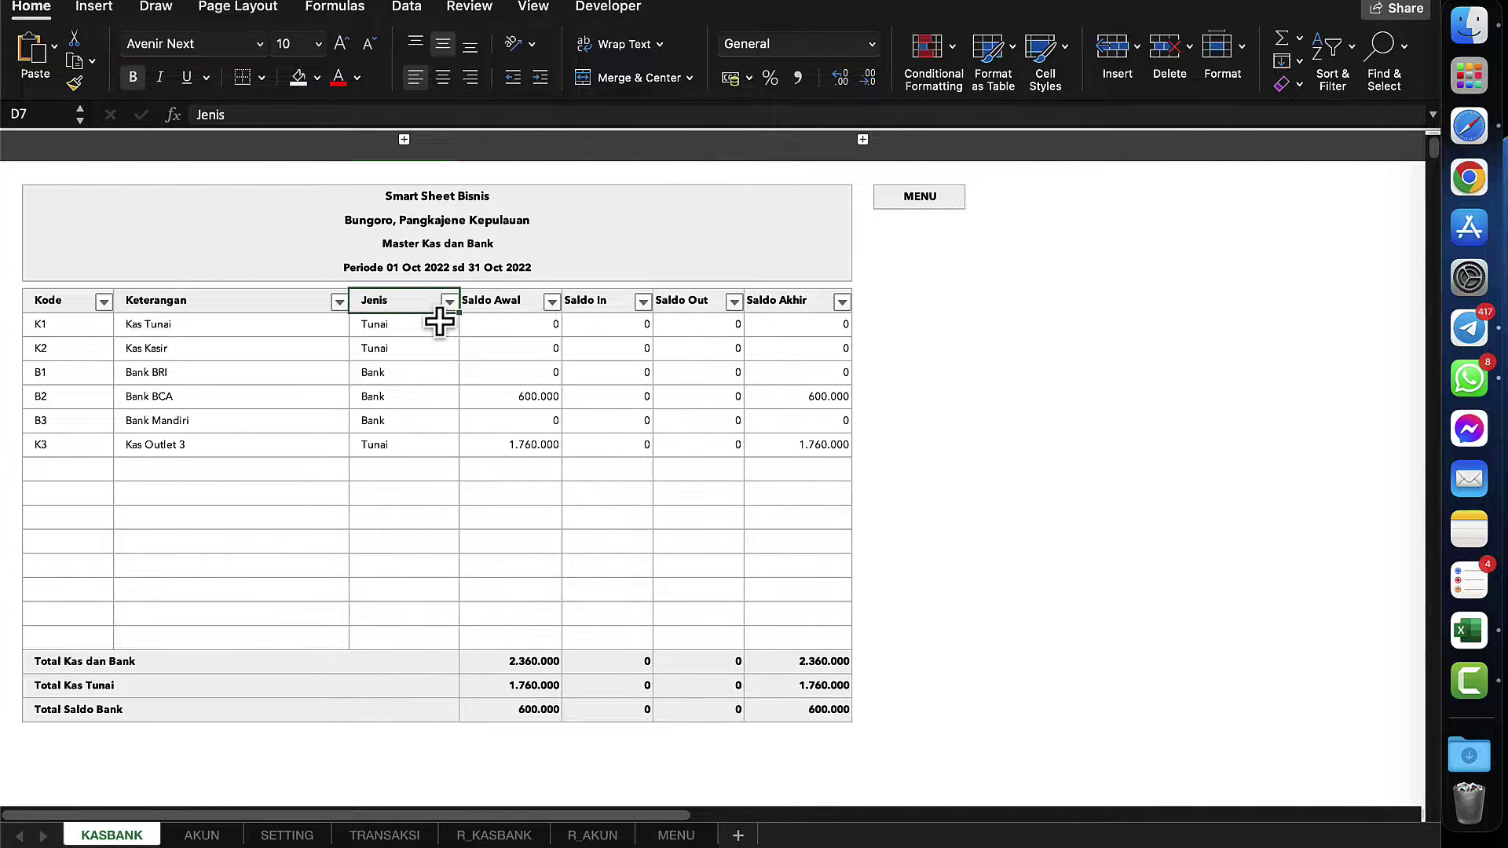
{"action": "left_click", "coordinate": [439, 324]}
{"action": "left_click", "coordinate": [467, 326]}
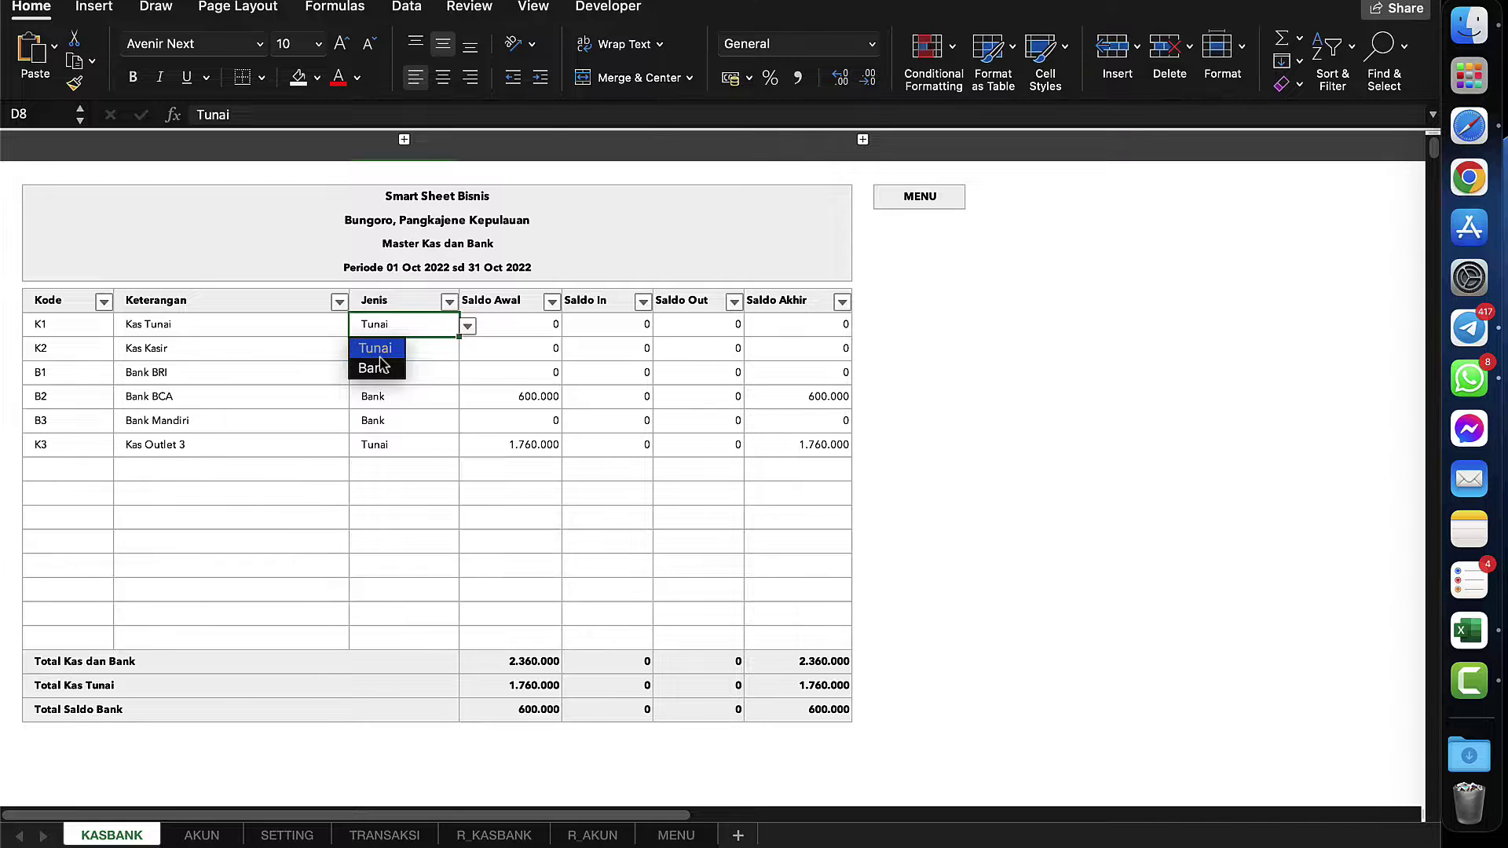
{"action": "left_click", "coordinate": [390, 412]}
{"action": "left_click", "coordinate": [370, 395]}
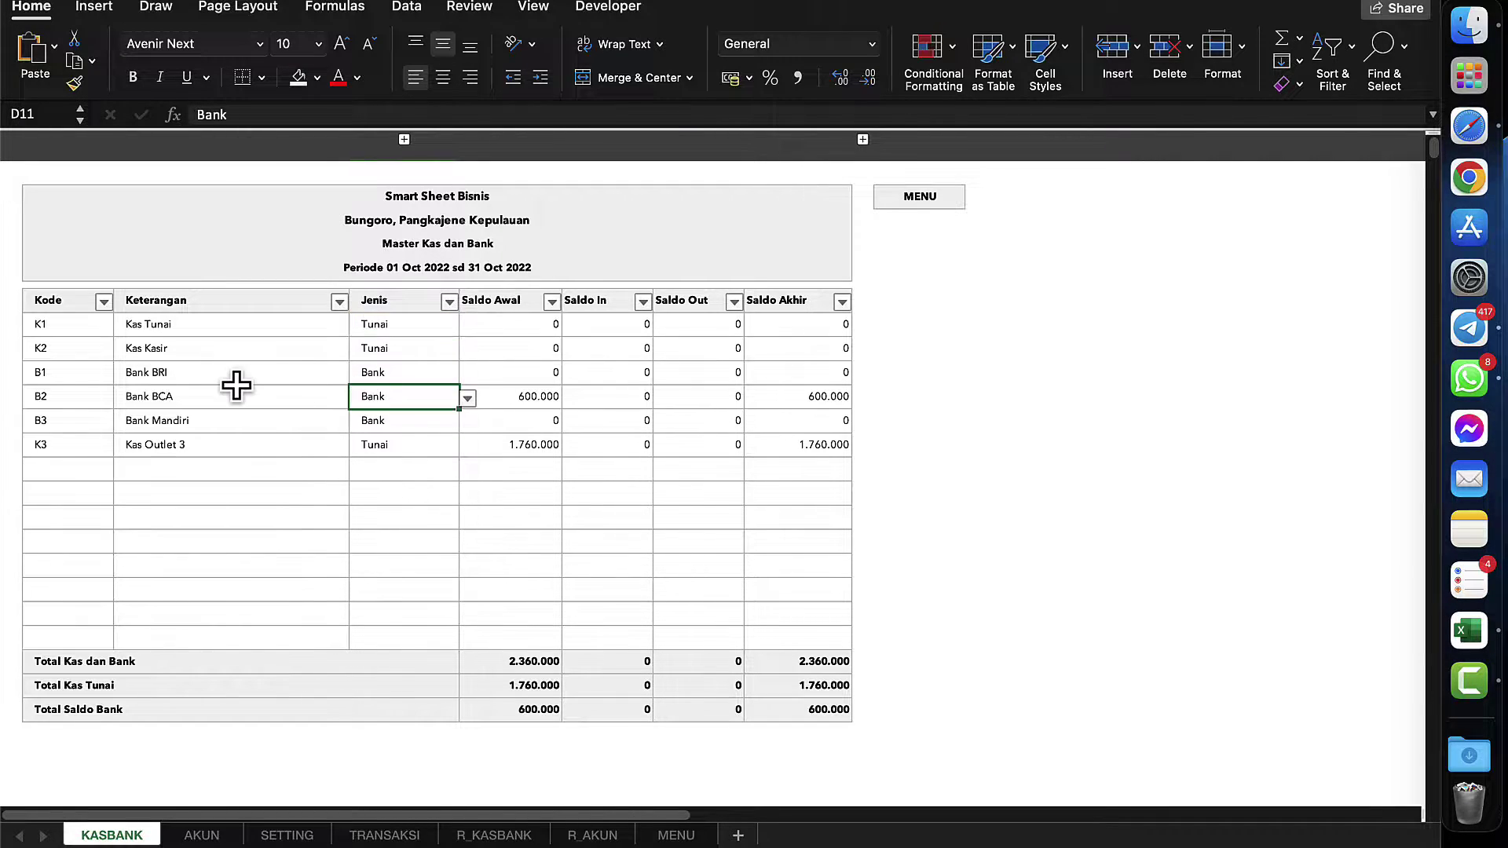
{"action": "left_click", "coordinate": [236, 383]}
{"action": "left_click", "coordinate": [183, 396]}
{"action": "left_click", "coordinate": [171, 381]}
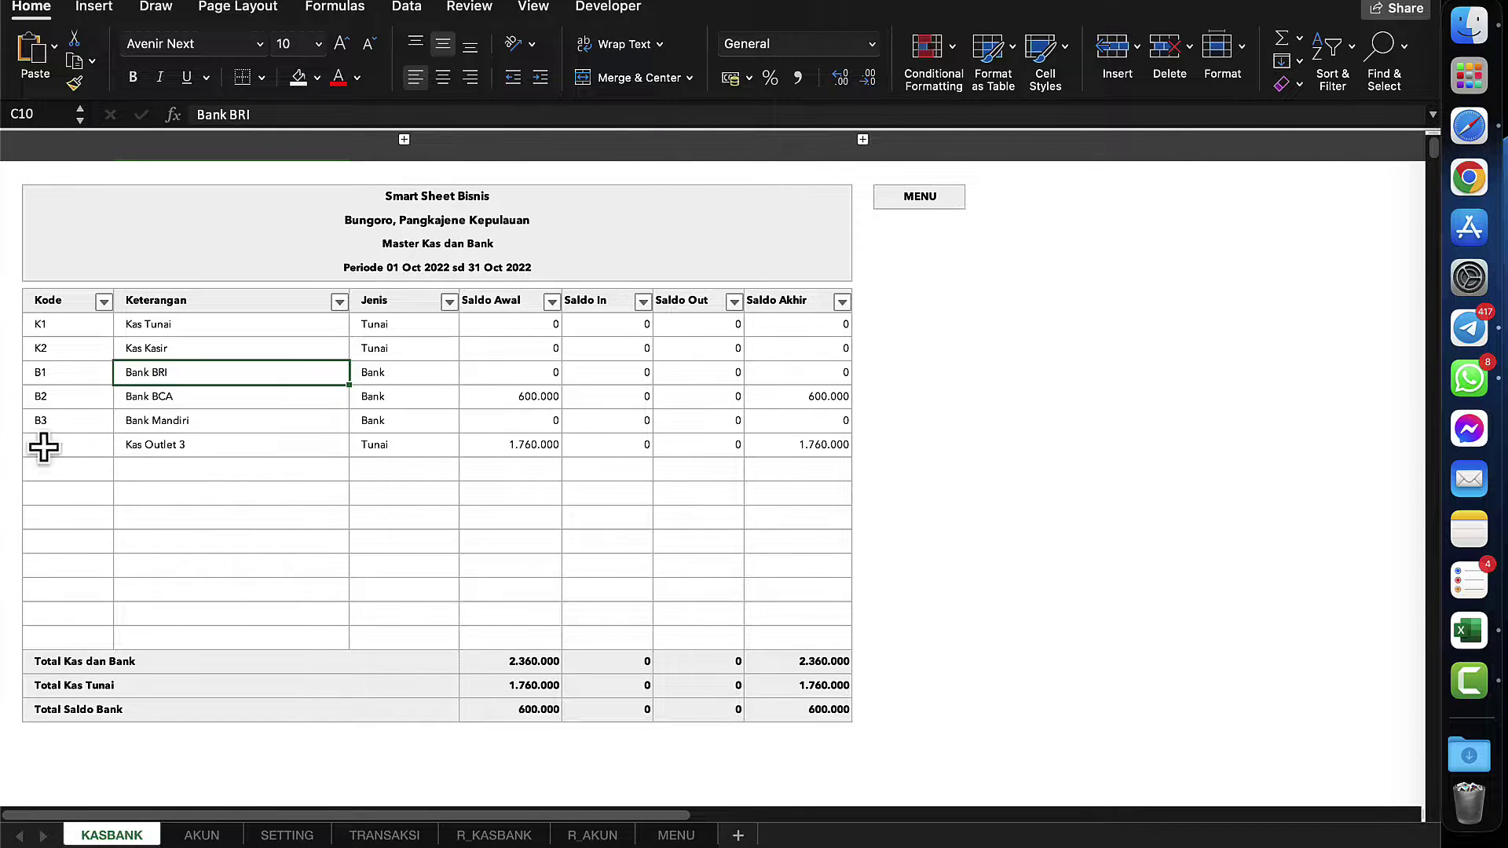
- Clear the code, name and type of account K3 in B13:D13
{"action": "left_click", "coordinate": [67, 436]}
{"action": "key", "text": "shift+Right"}
{"action": "key", "text": "shift+Right"}
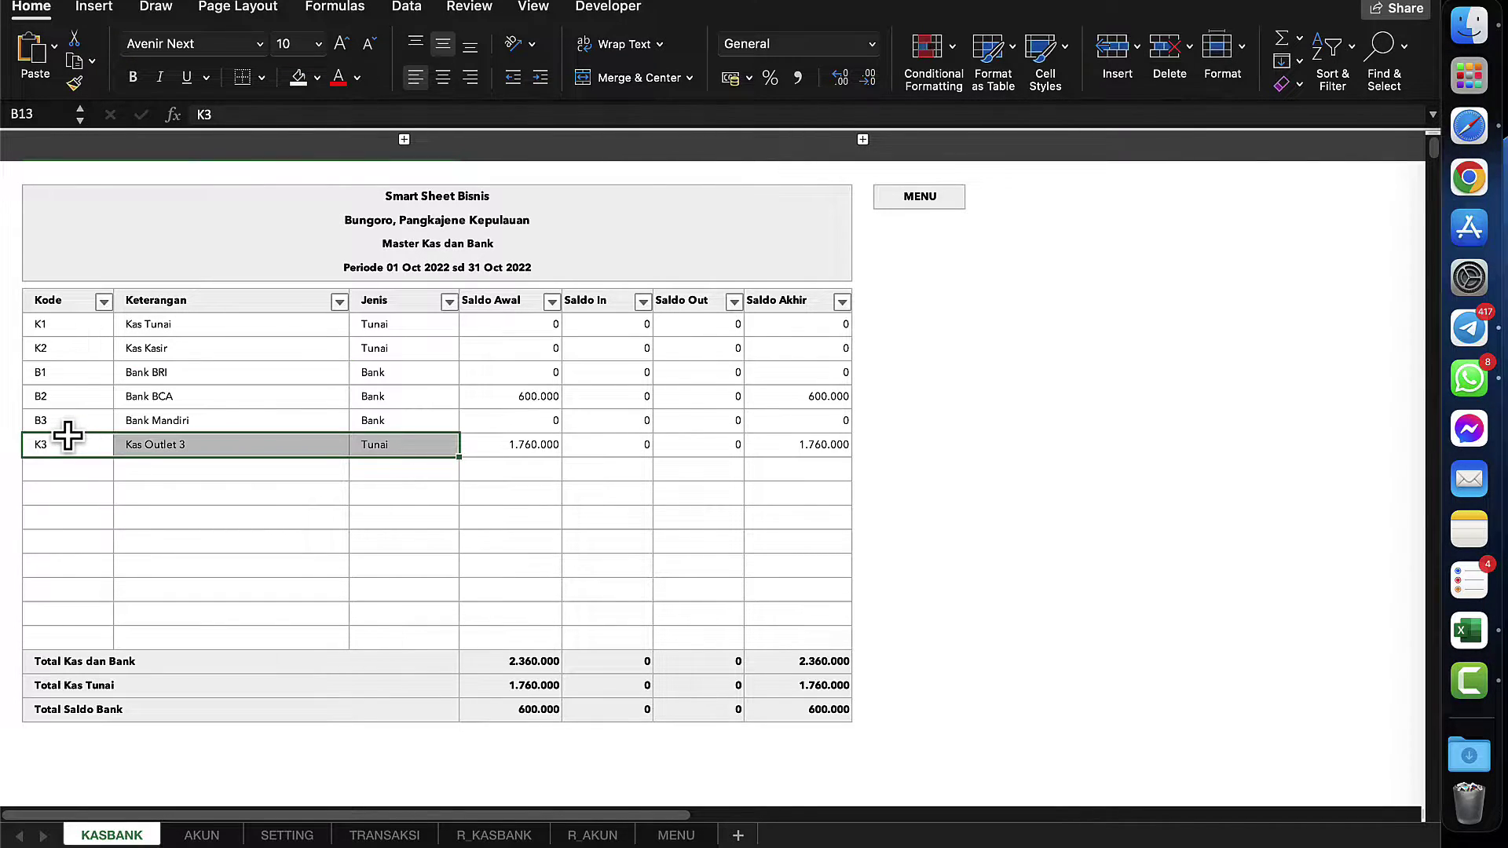
{"action": "key", "text": "Delete"}
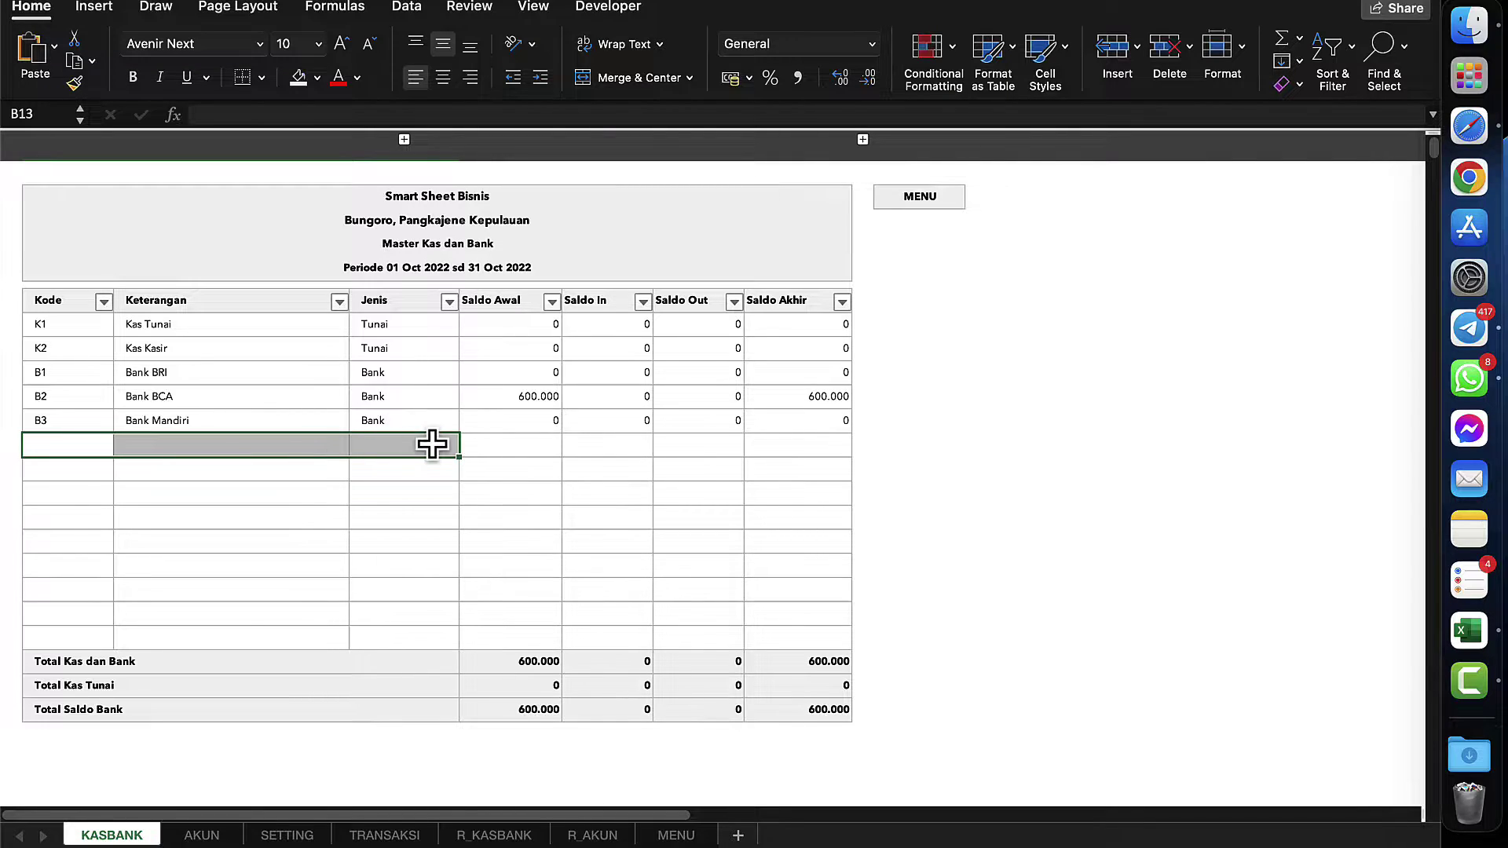
- Examine the calculated Saldo Awal values and formulas of the remaining cash and bank accounts
{"action": "left_click", "coordinate": [436, 445]}
{"action": "left_click", "coordinate": [487, 454]}
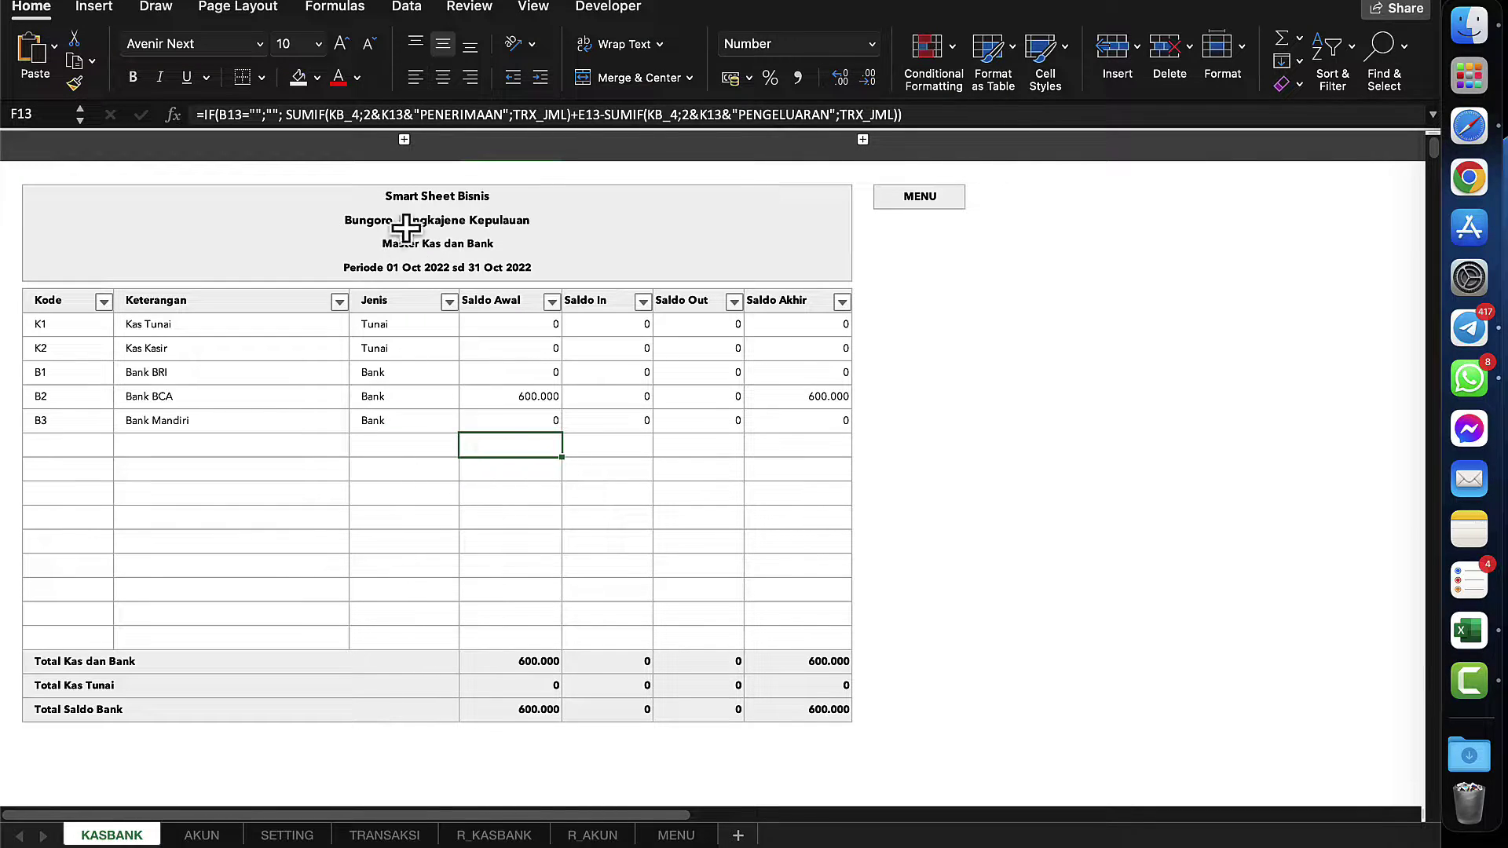
{"action": "left_click", "coordinate": [384, 447]}
{"action": "left_click", "coordinate": [398, 413]}
{"action": "left_click", "coordinate": [487, 405]}
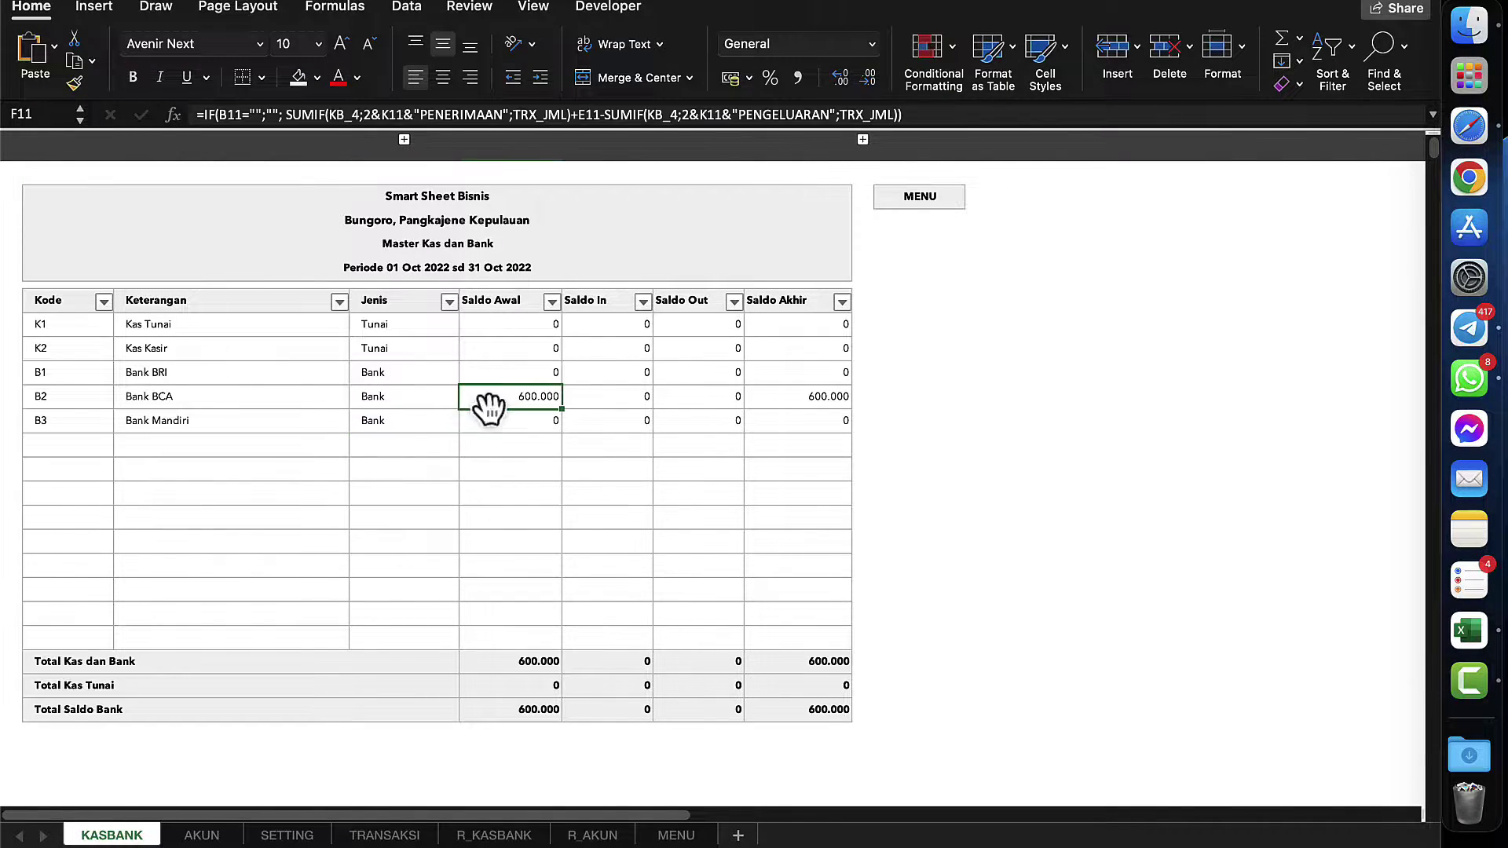
{"action": "left_click", "coordinate": [302, 418]}
{"action": "left_click", "coordinate": [180, 369]}
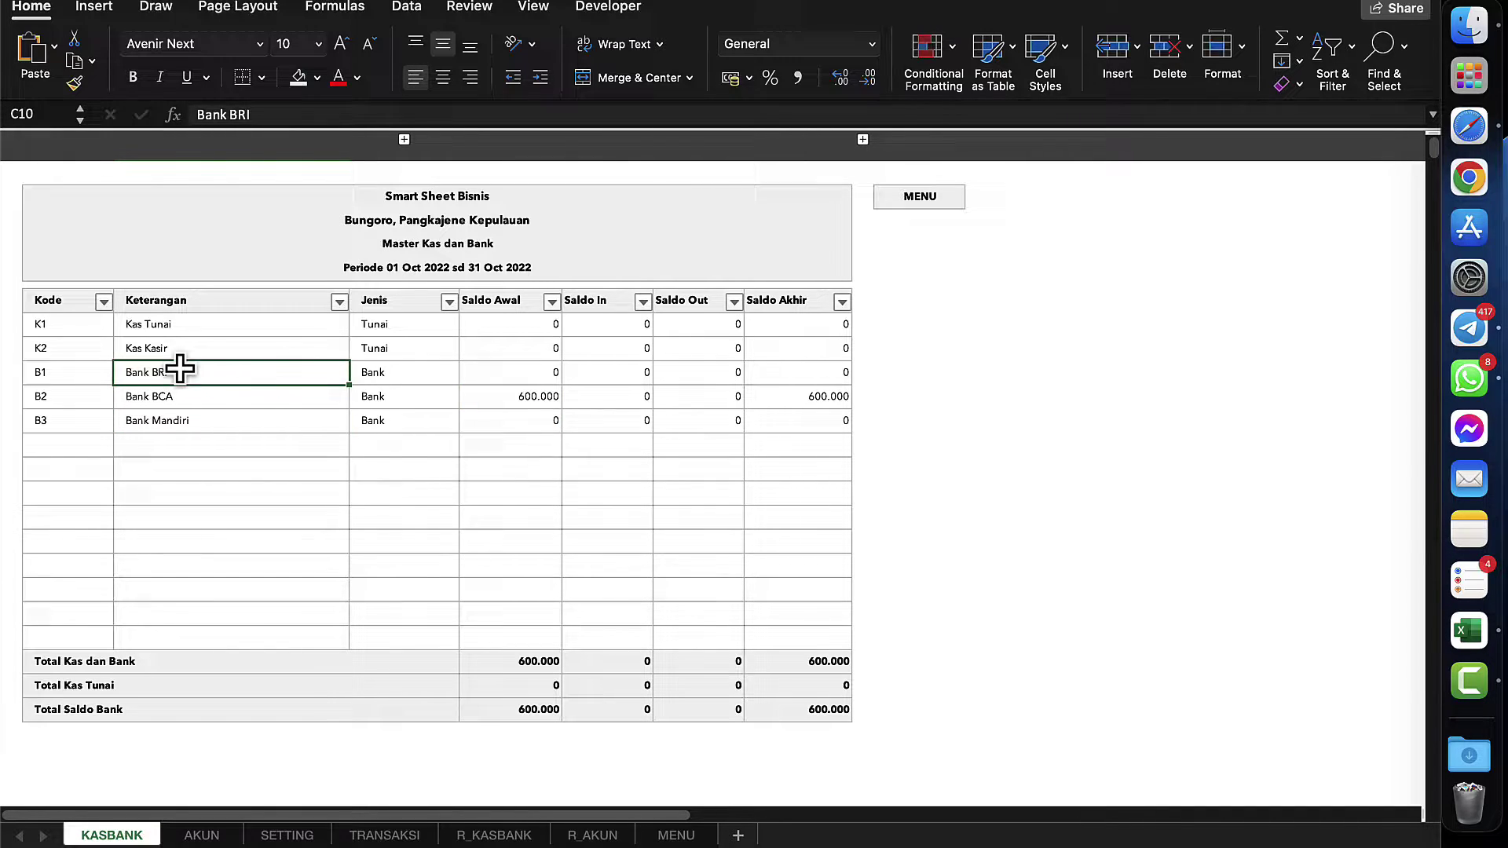
{"action": "left_click", "coordinate": [172, 326]}
{"action": "left_click", "coordinate": [497, 320]}
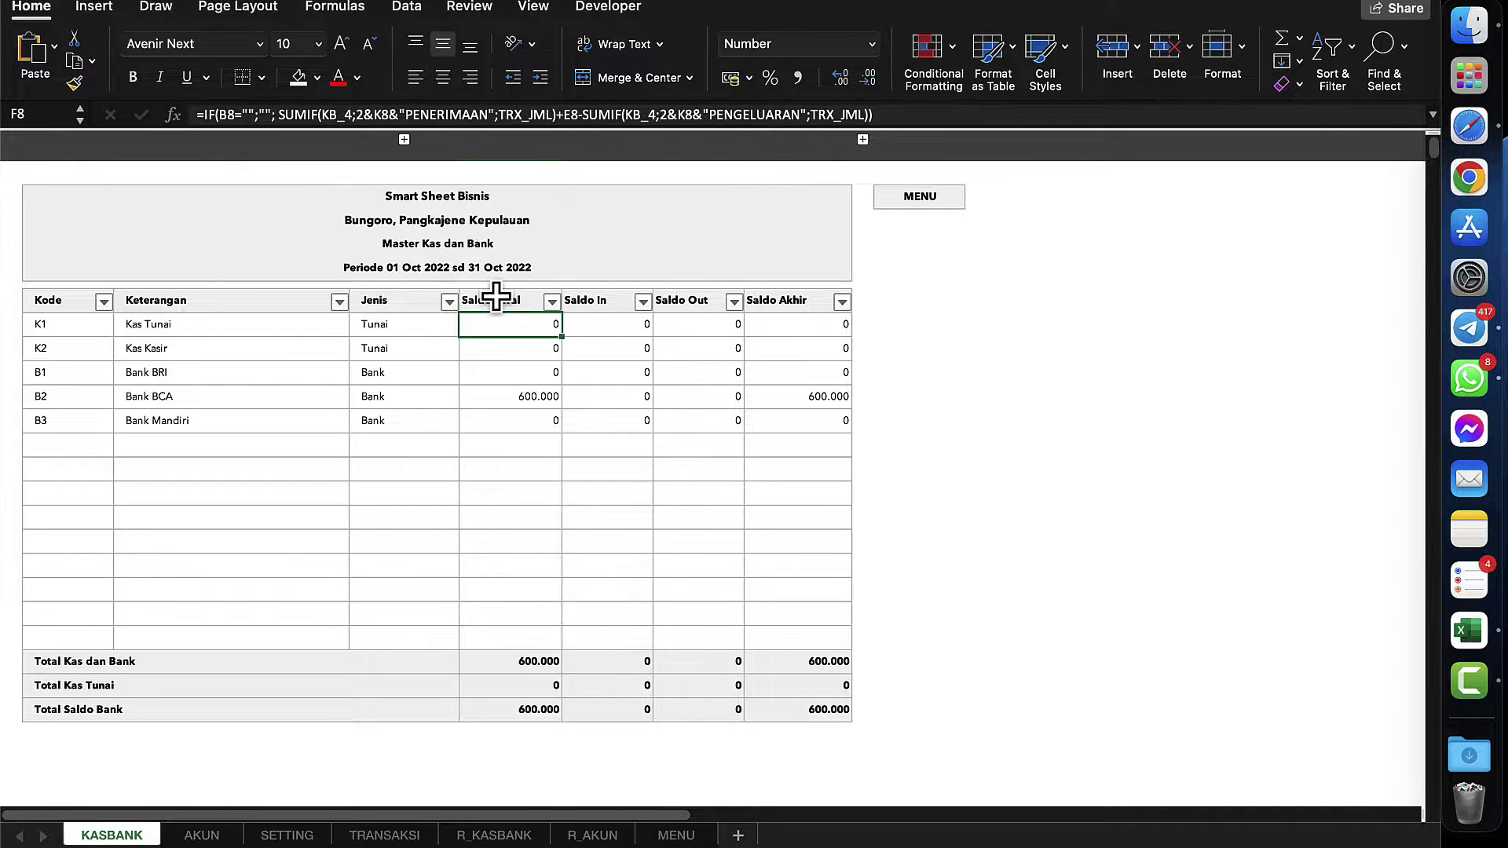
{"action": "left_click", "coordinate": [530, 396]}
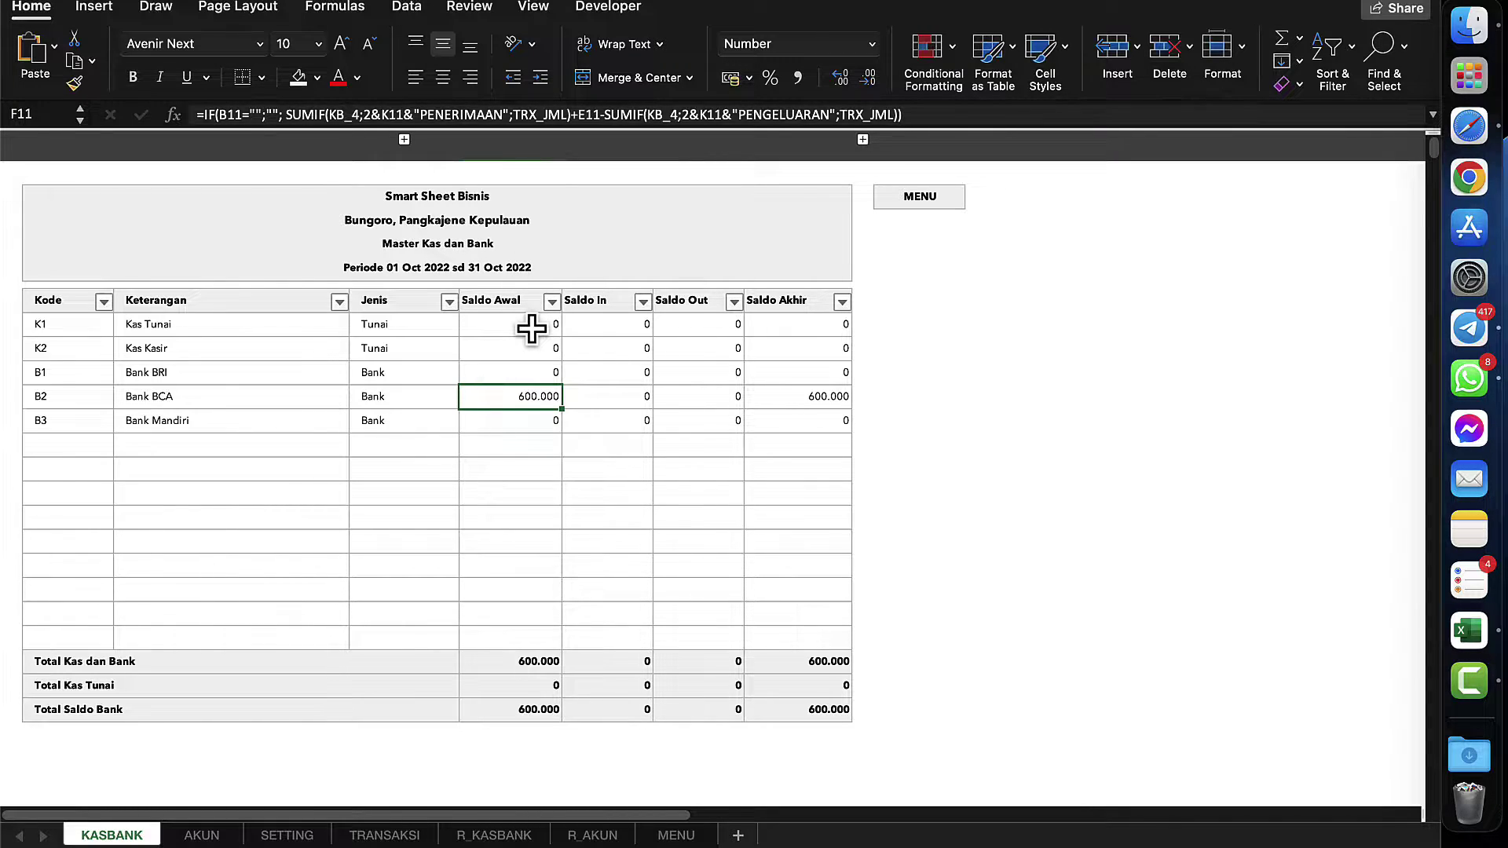
- Expand the Saldo Awal input column and enter an opening balance of 500000 for Kas Tunai in E8
{"action": "left_click", "coordinate": [404, 139]}
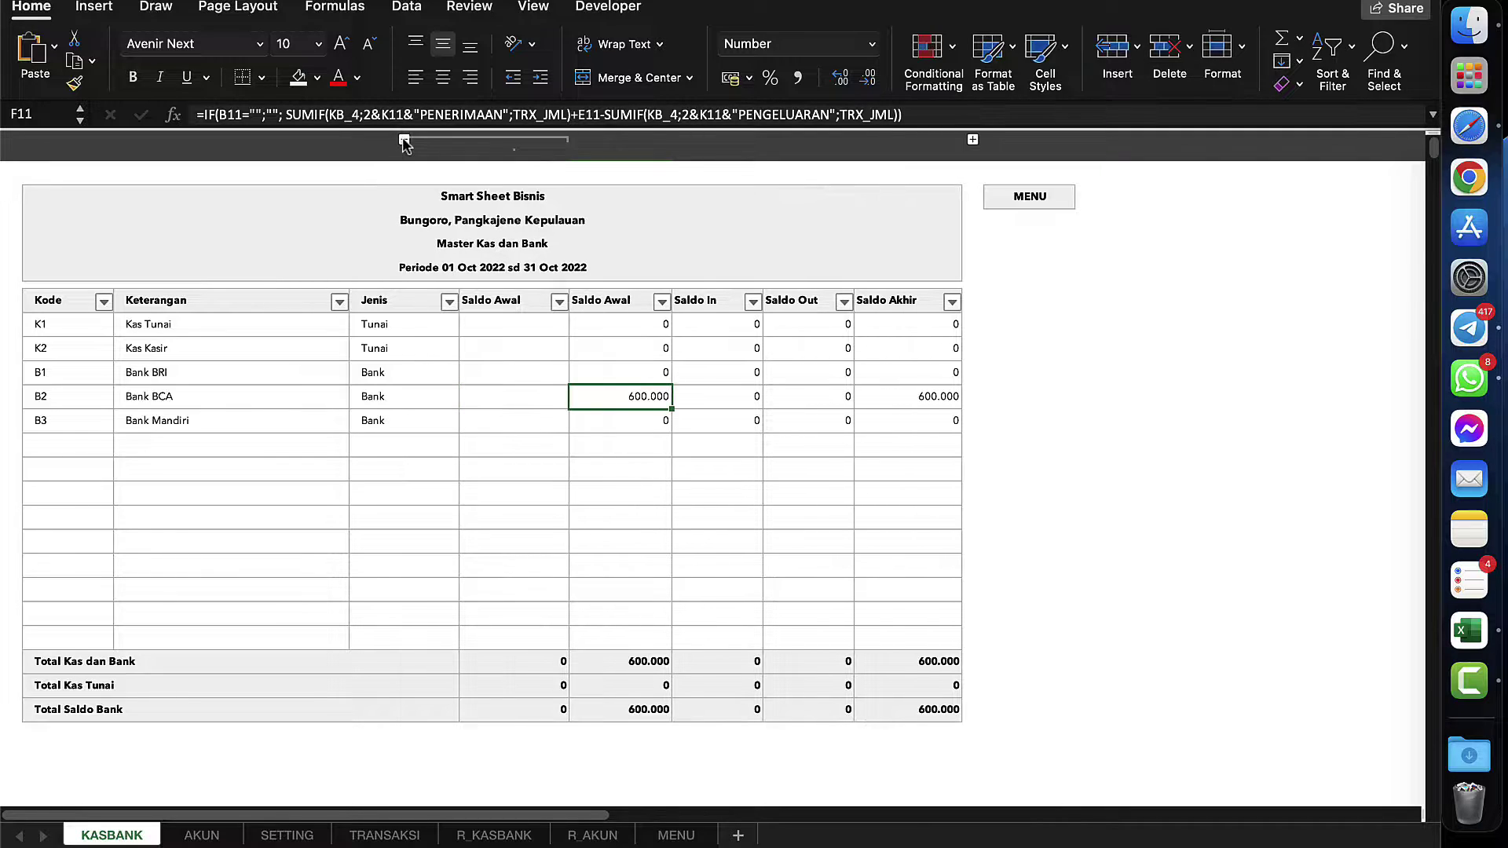
{"action": "left_click", "coordinate": [542, 329]}
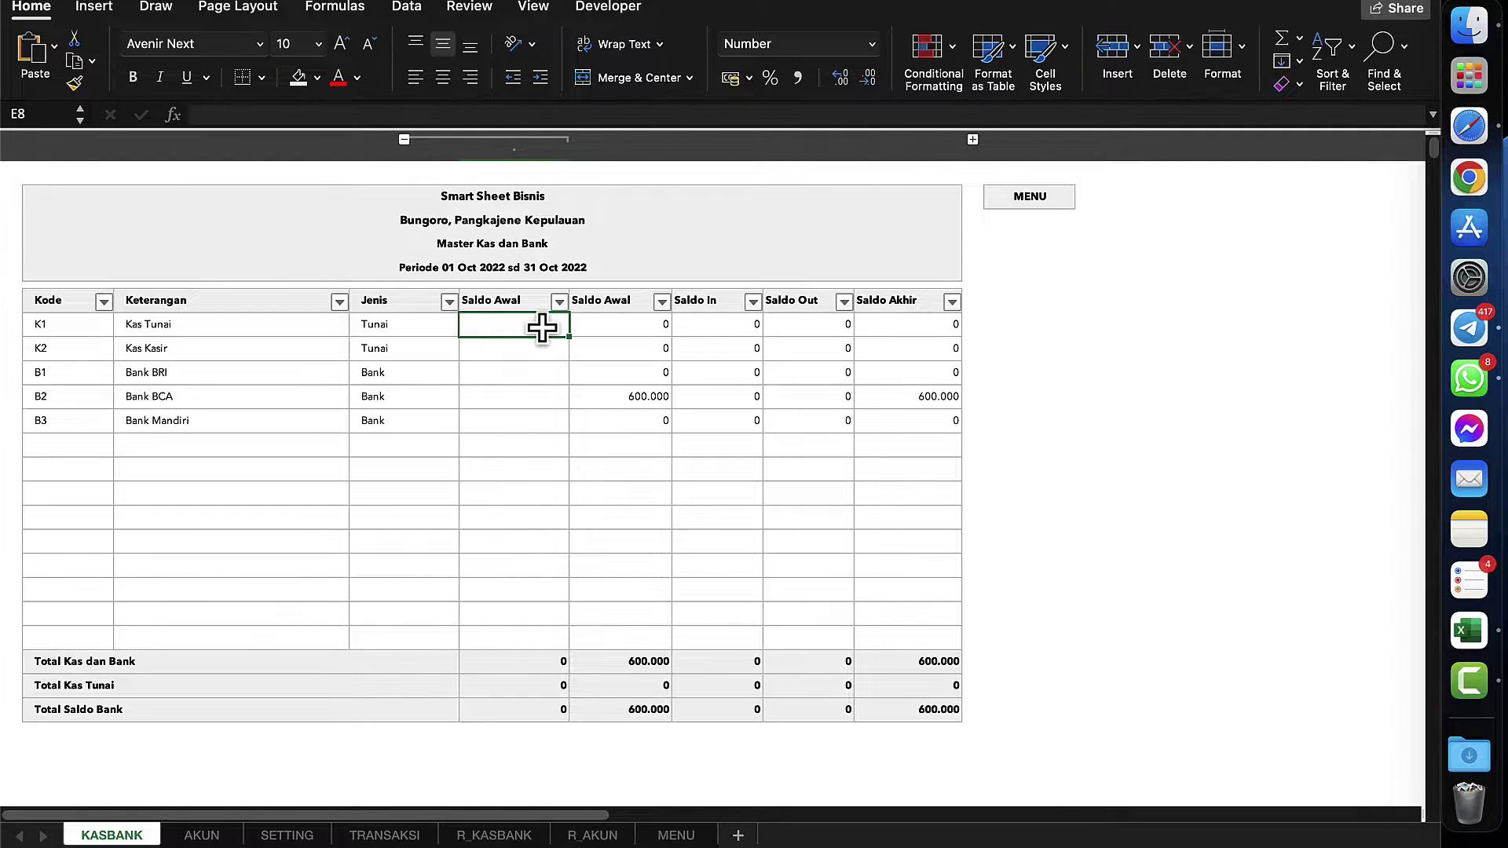
{"action": "left_click", "coordinate": [471, 275]}
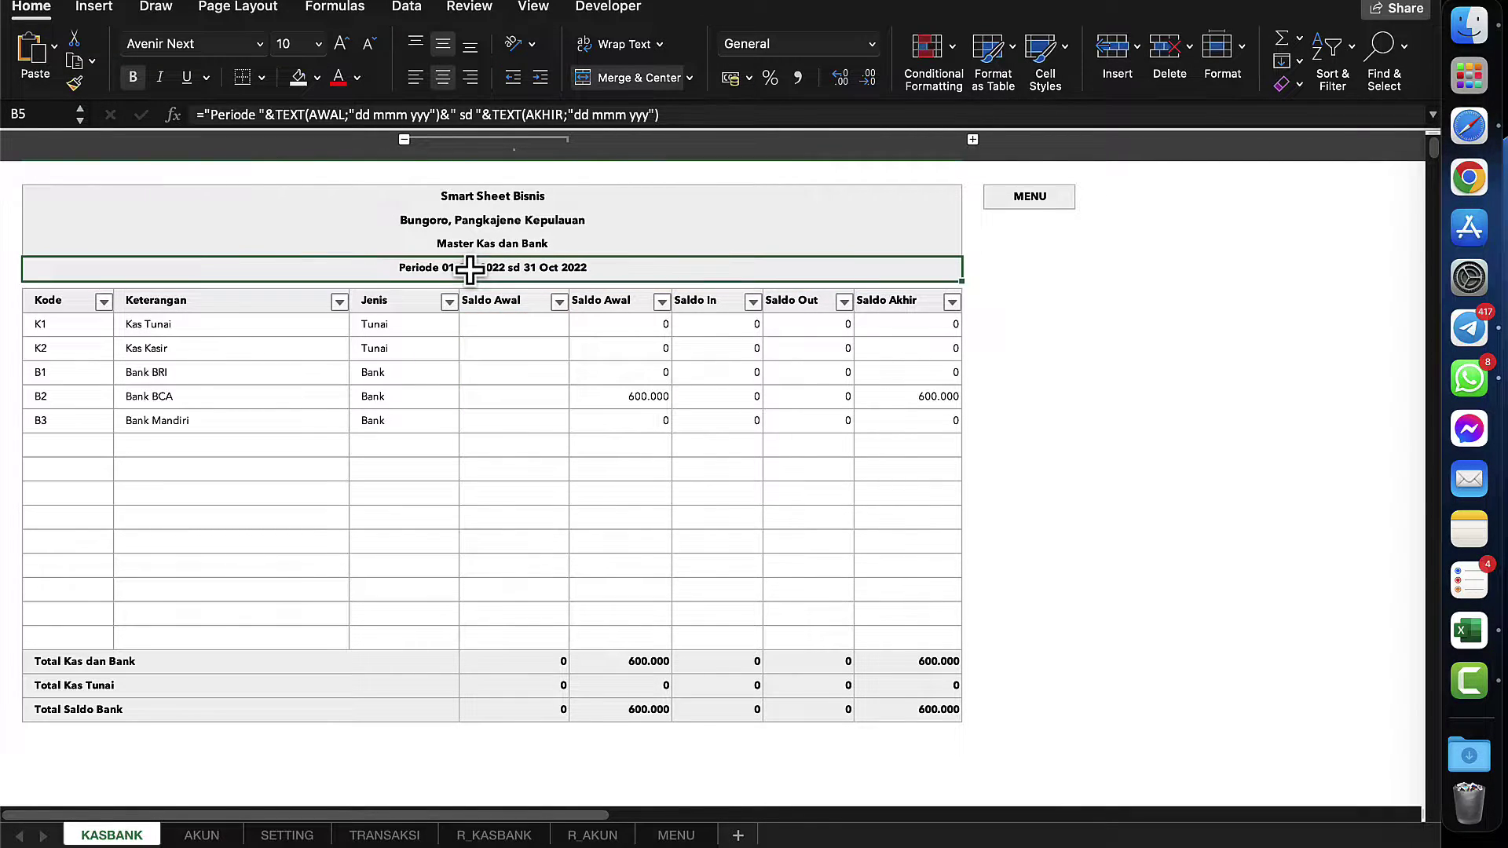
{"action": "left_click", "coordinate": [525, 325]}
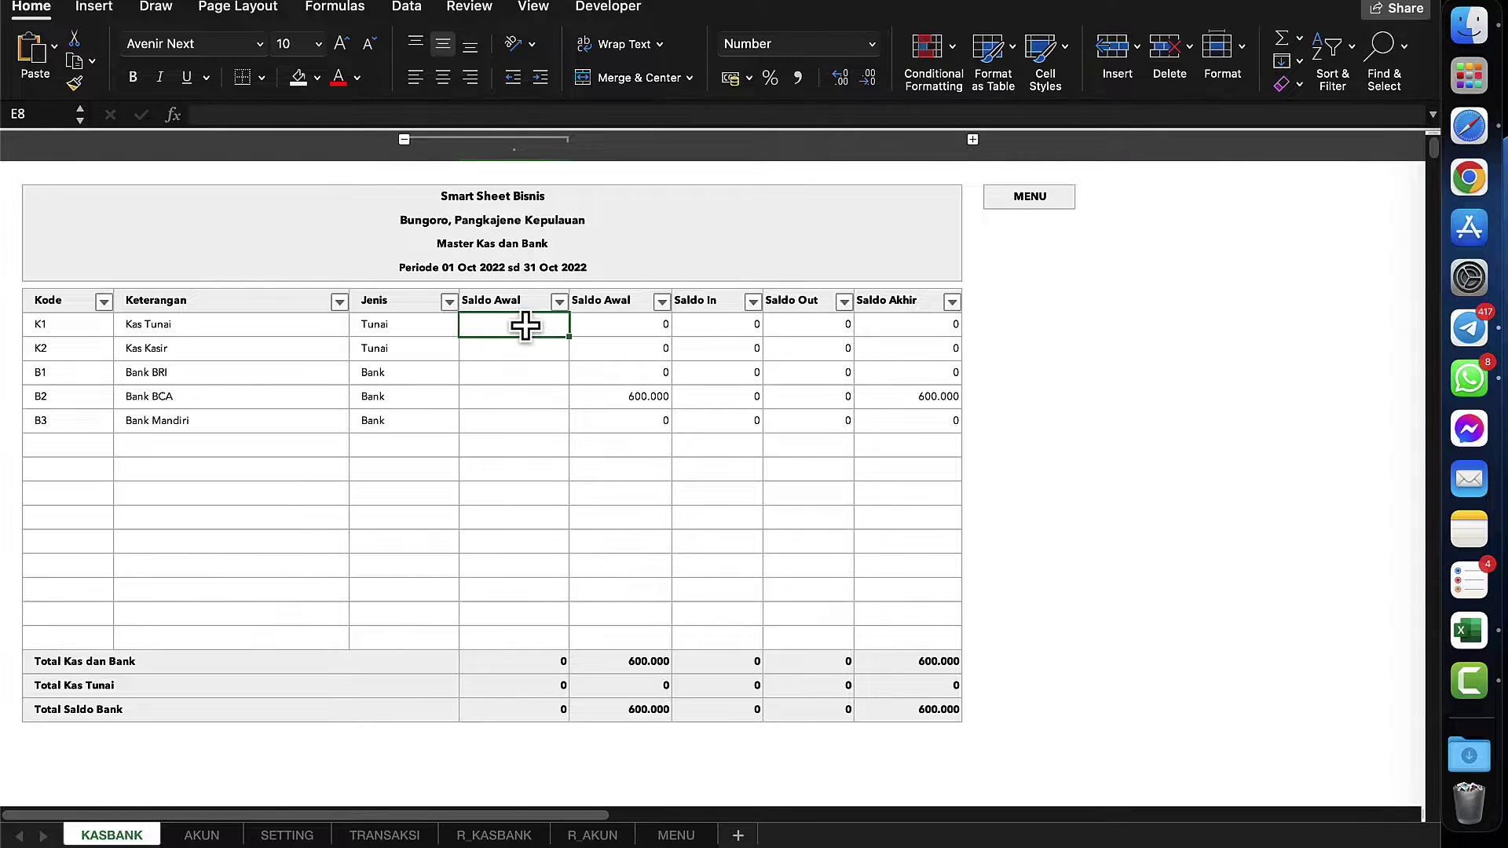
{"action": "type", "text": "500000"}
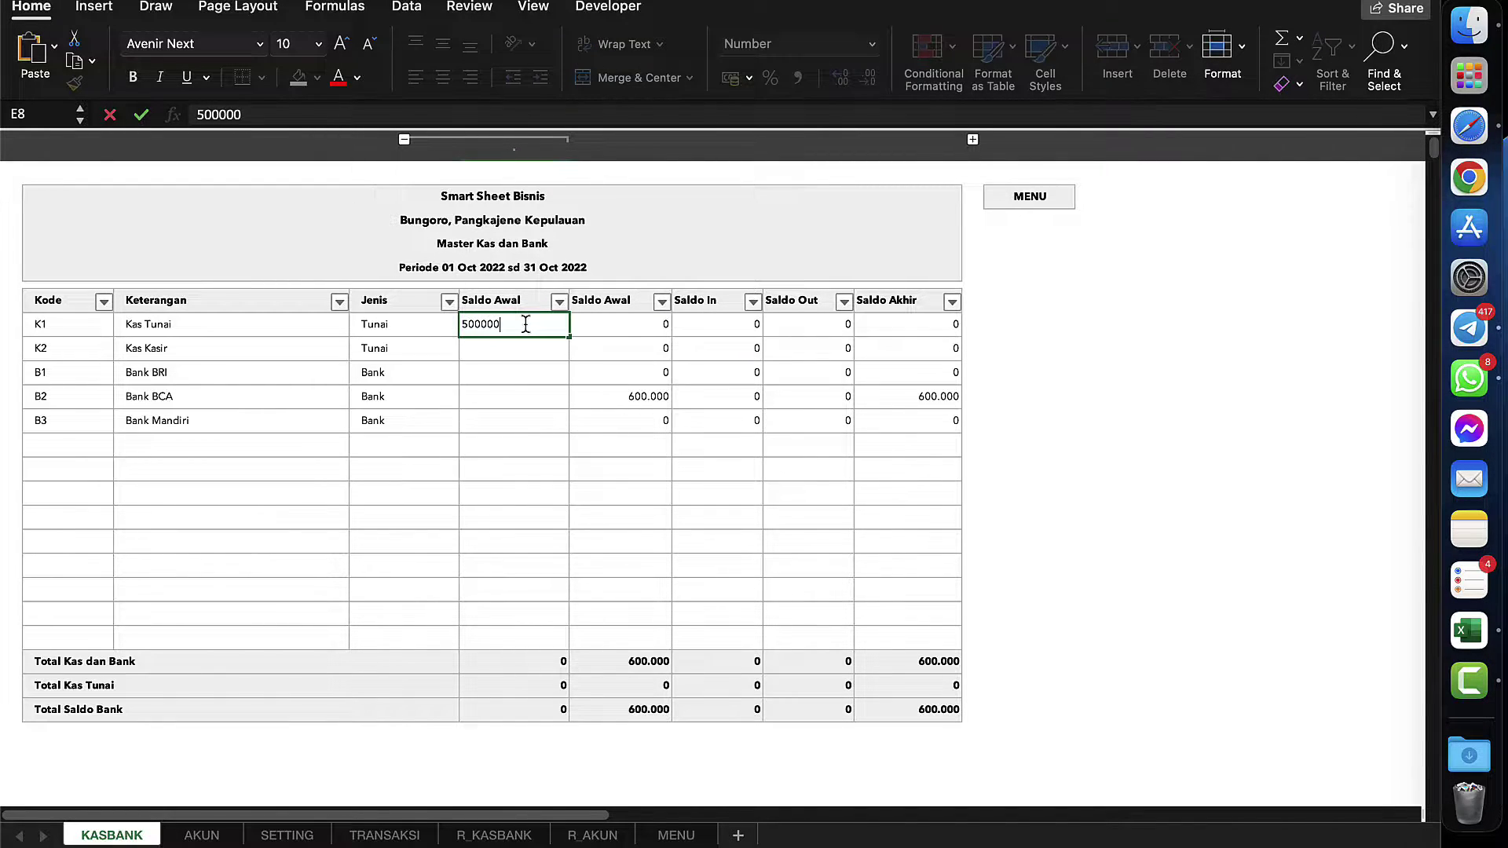
{"action": "key", "text": "Return"}
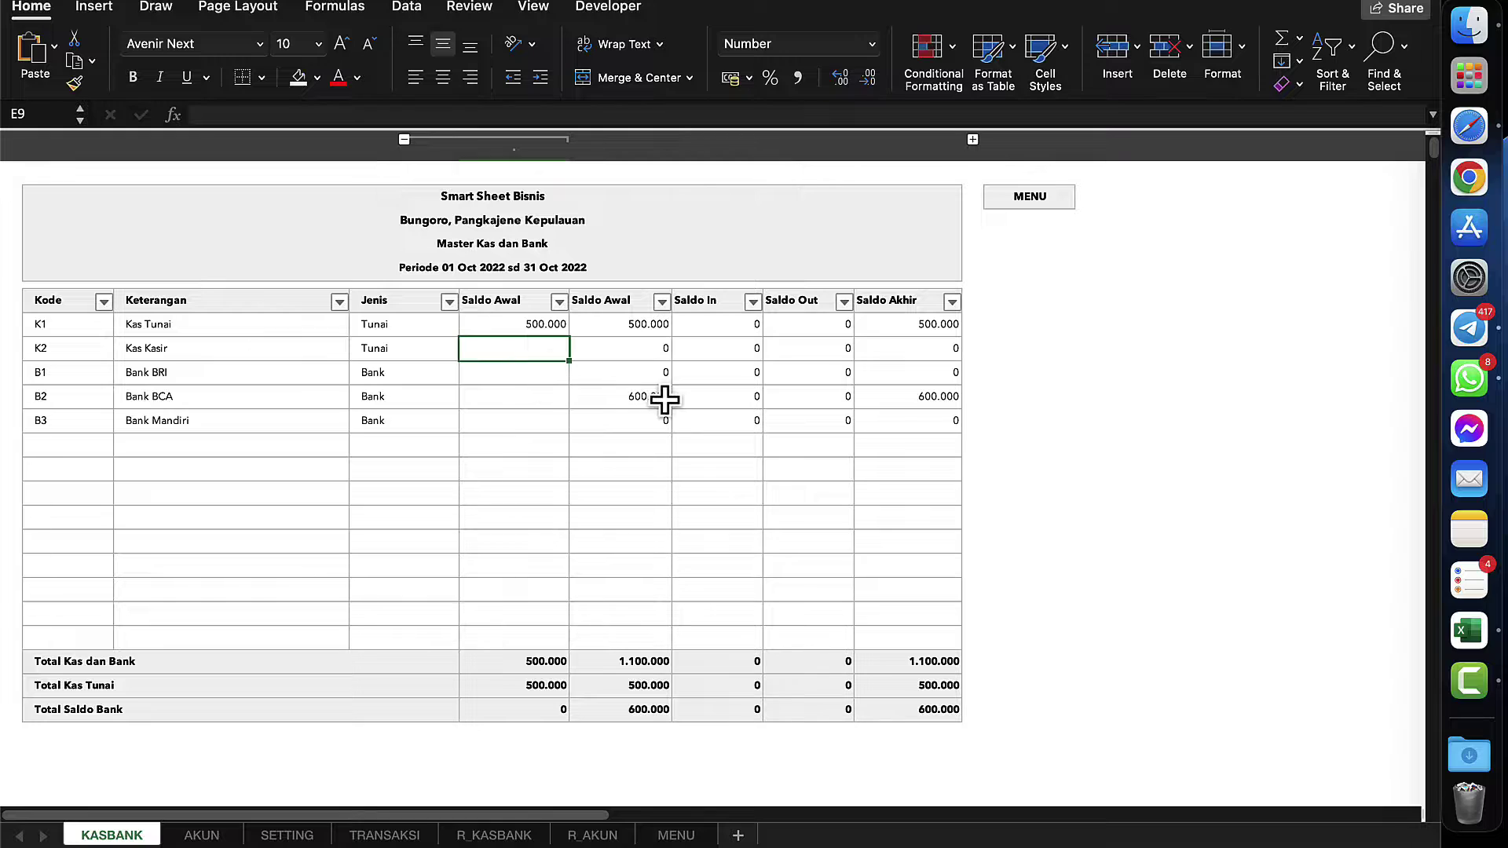
- Enter an opening balance of 0 for Kas Kasir in E9
{"action": "type", "text": "200000"}
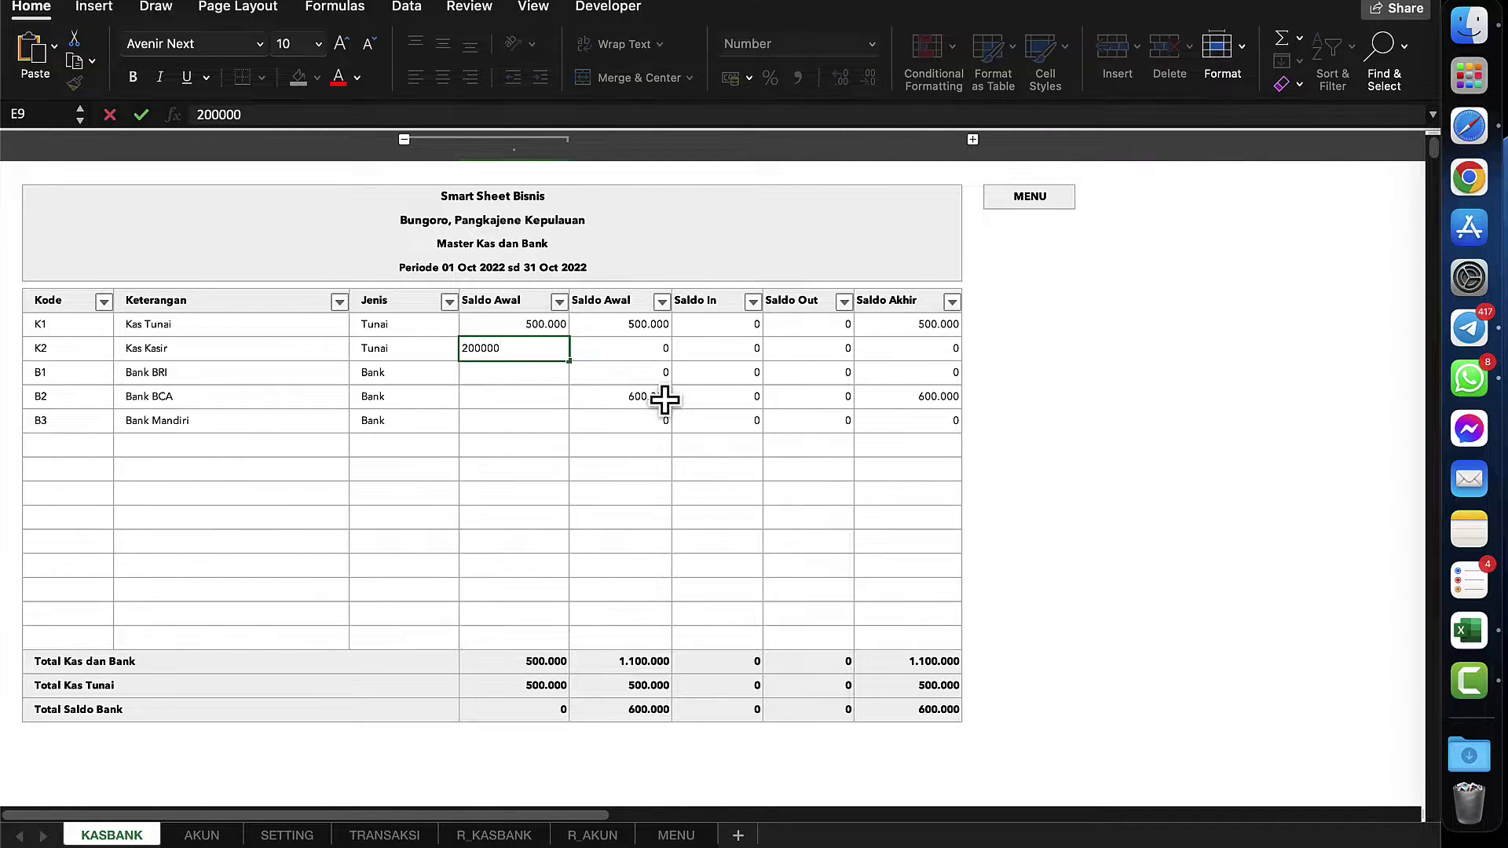
{"action": "key", "text": "BackSpace"}
{"action": "key", "text": "BackSpace"}
{"action": "key", "text": "BackSpace"}
{"action": "key", "text": "BackSpace"}
{"action": "key", "text": "BackSpace"}
{"action": "type", "text": "0"}
{"action": "key", "text": "Return"}
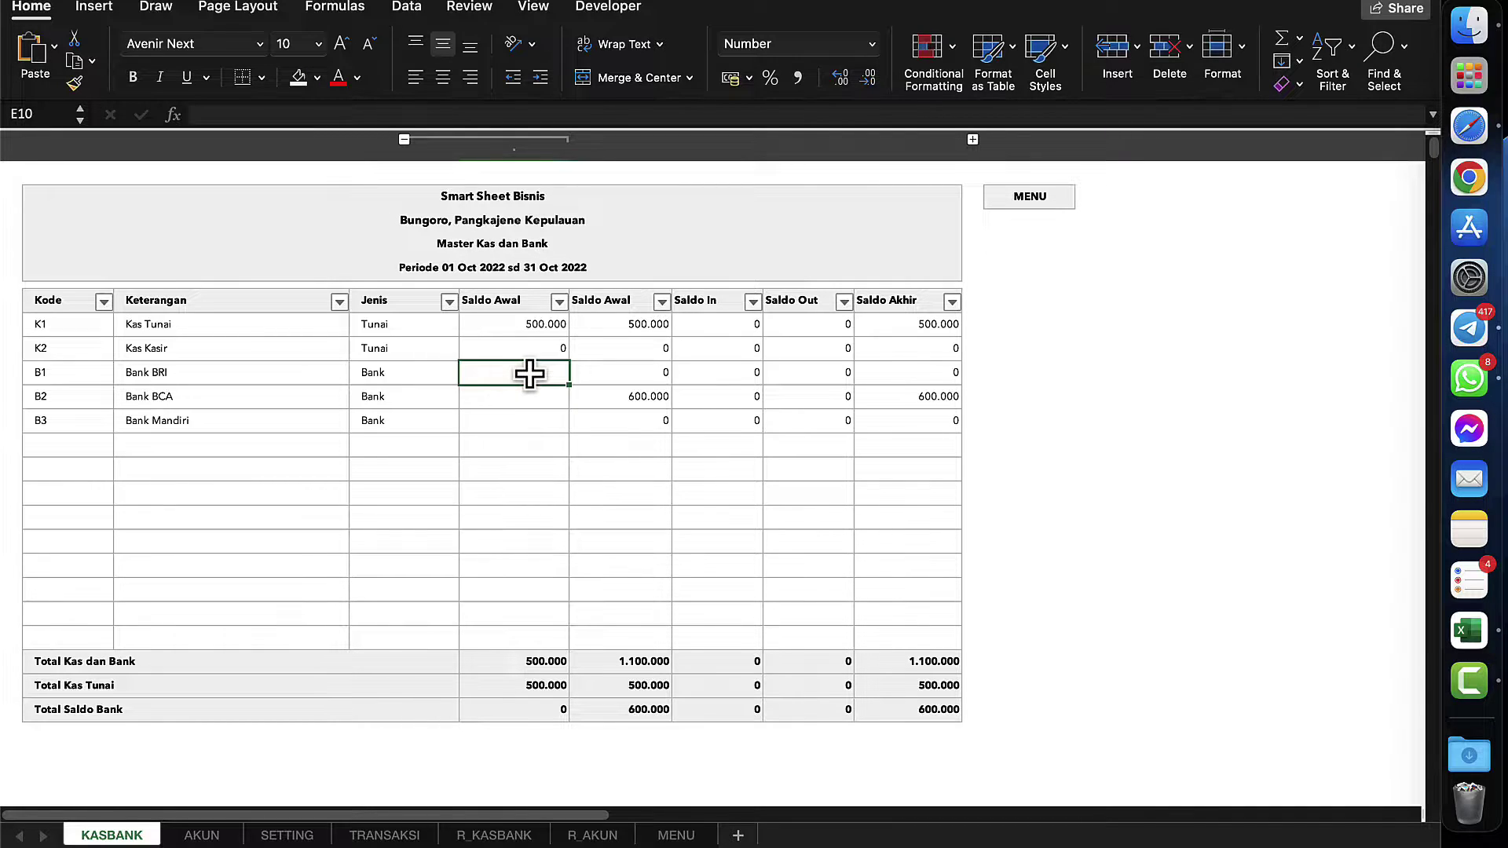
- Enter an opening balance of 6.200.000 for Bank BRI in E10
{"action": "type", "text": "6"}
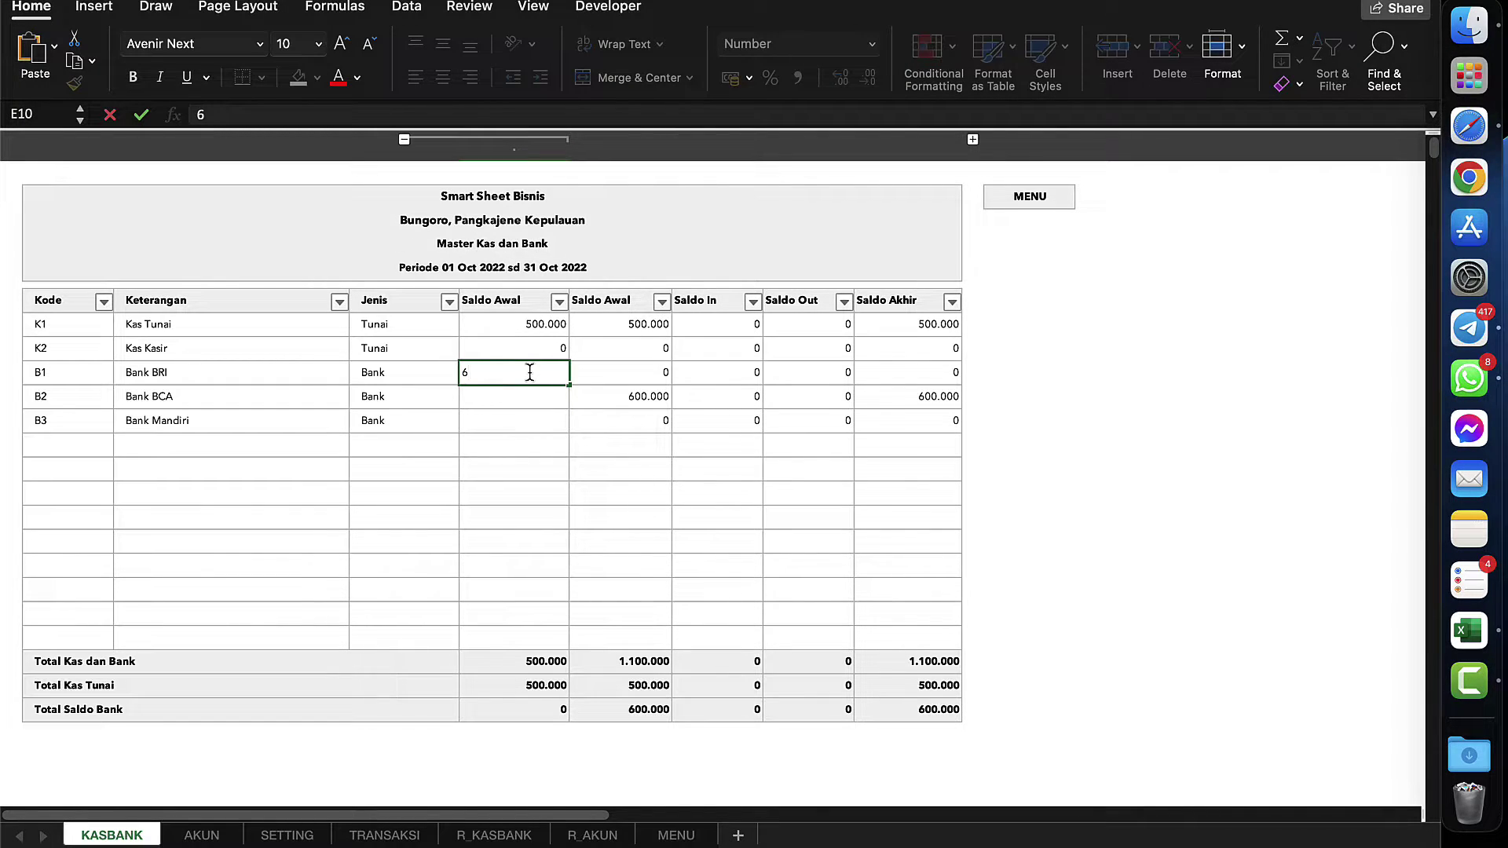
{"action": "type", "text": ".200.000"}
{"action": "key", "text": "Return"}
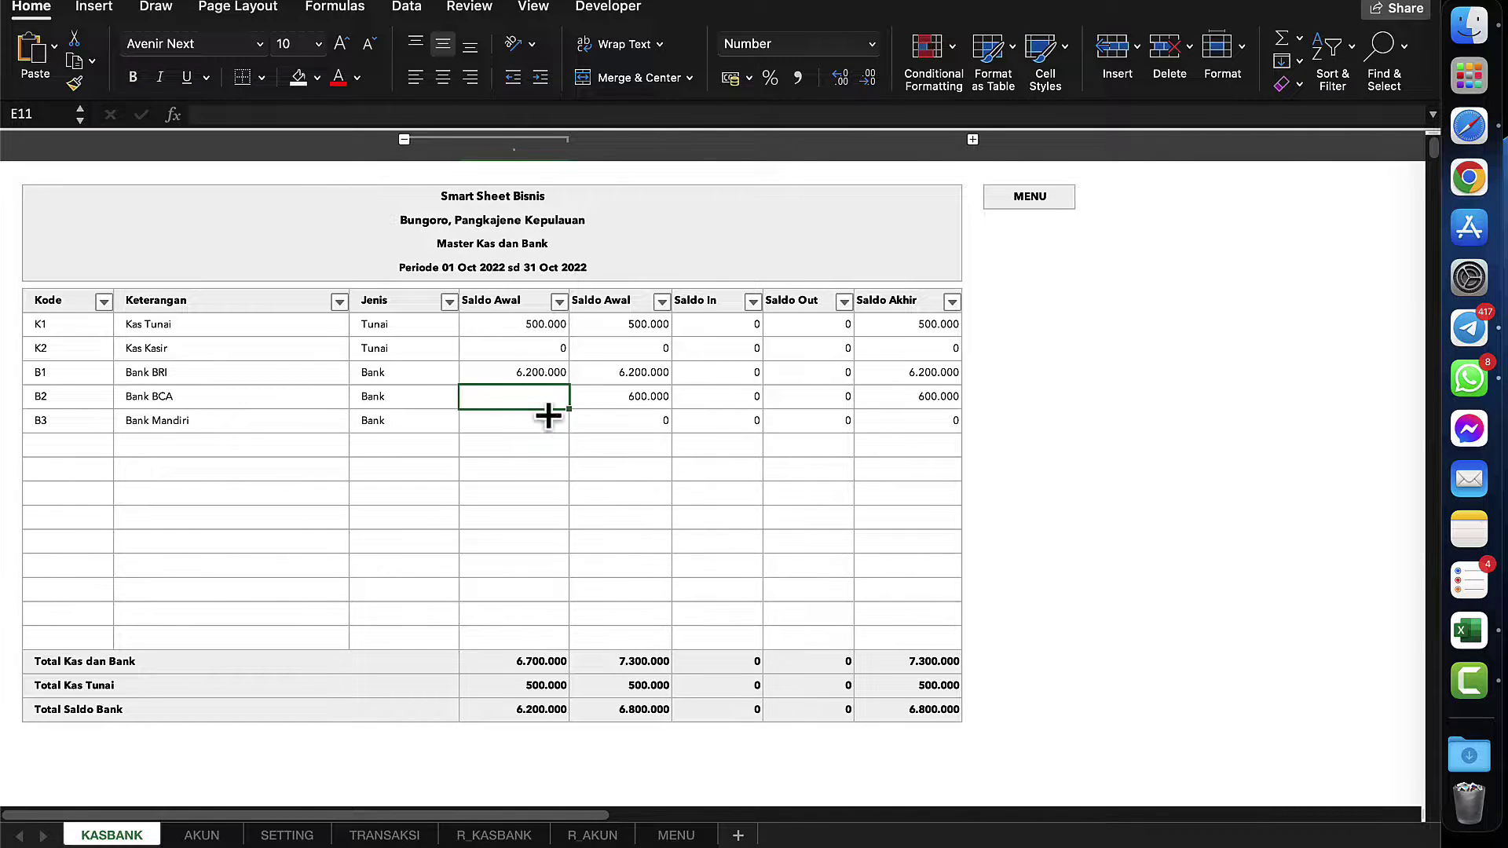
- Enter opening balances of 13.500.000 for Bank BCA in E11 and 0 for Bank Mandiri in E12
{"action": "type", "text": "1"}
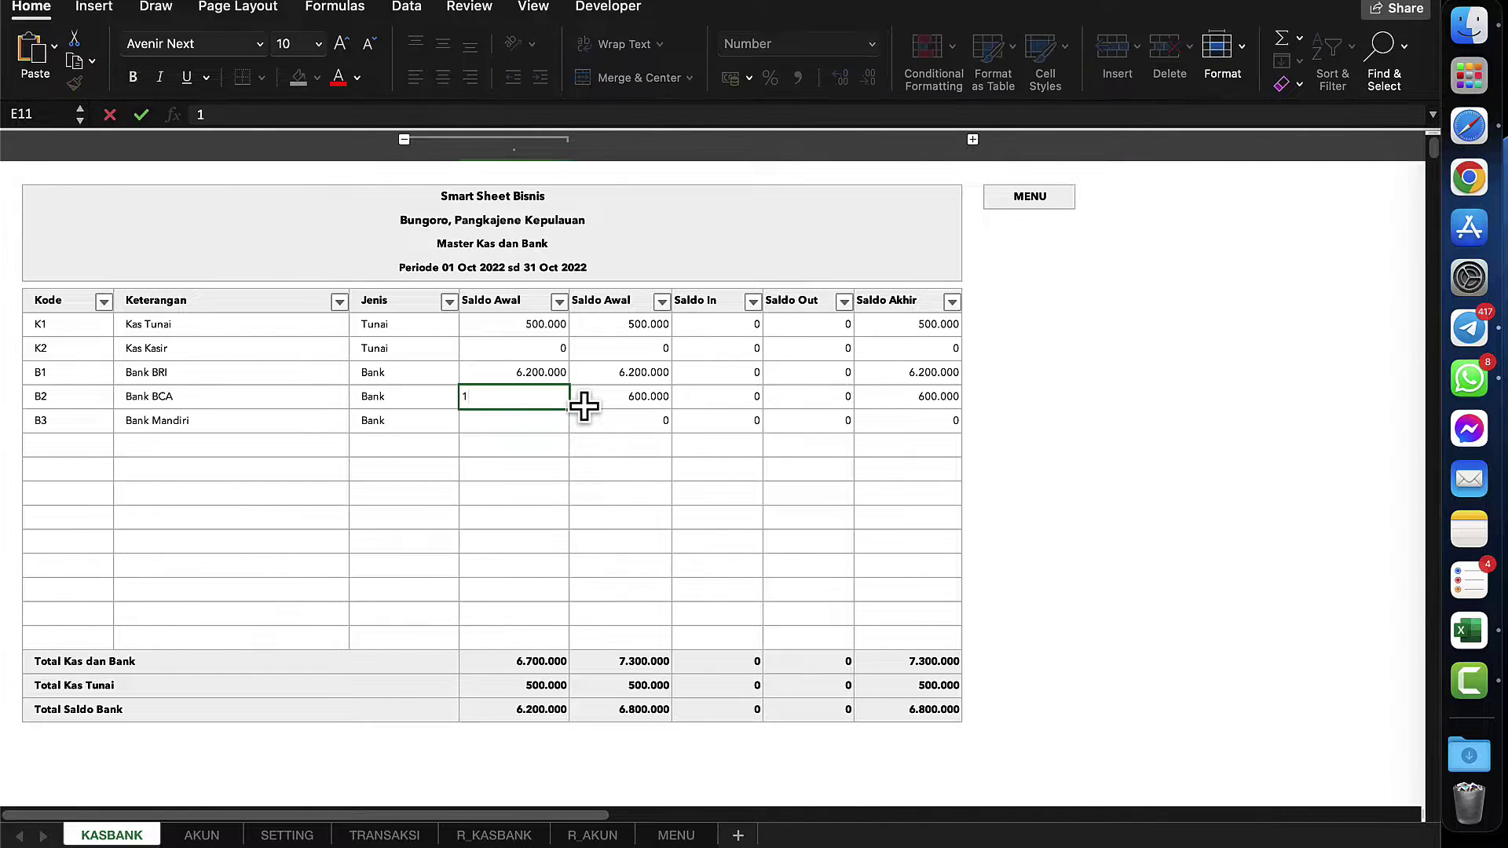
{"action": "type", "text": "3.500.000"}
{"action": "key", "text": "Return"}
{"action": "type", "text": "0"}
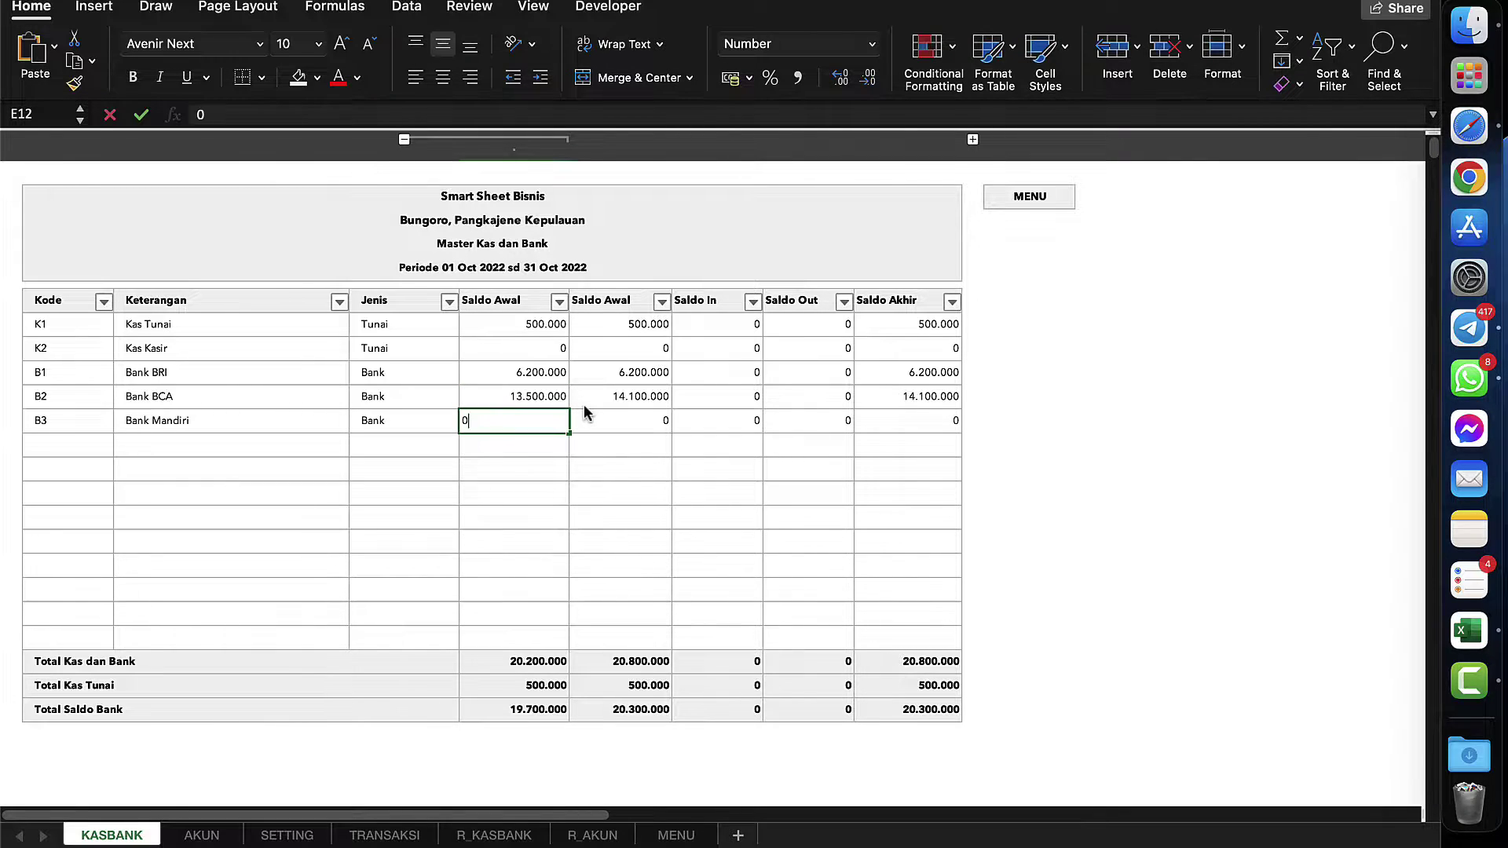
{"action": "key", "text": "Return"}
- Compare the entered opening balances with the calculated Saldo Awal column, and collapse the input column
{"action": "left_click", "coordinate": [576, 372]}
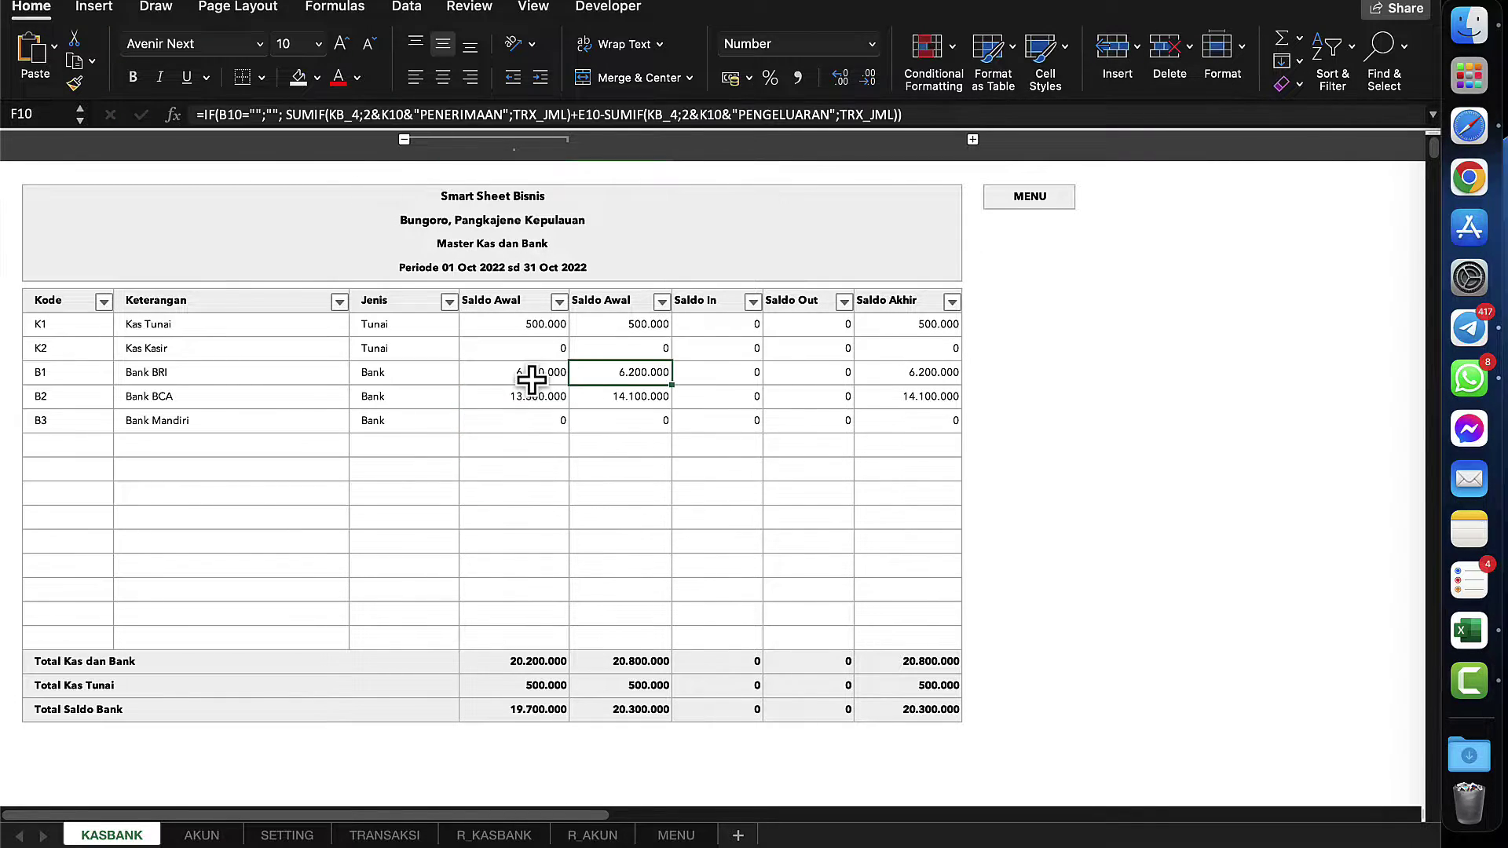
{"action": "left_click", "coordinate": [539, 374]}
{"action": "left_click_drag", "start_coordinate": [628, 331], "coordinate": [629, 421]}
{"action": "left_click", "coordinate": [627, 402]}
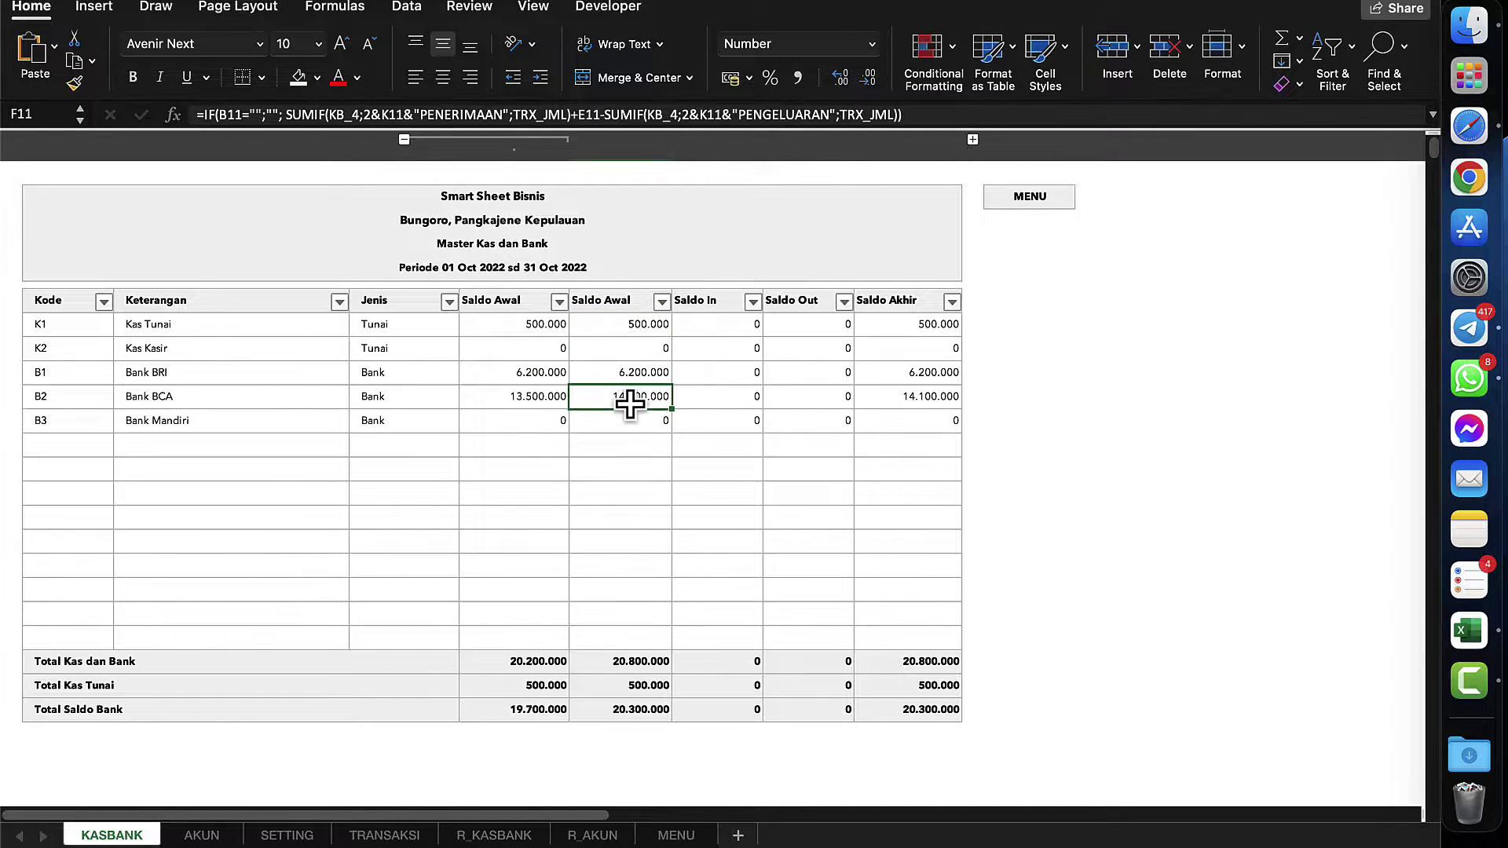
{"action": "left_click", "coordinate": [403, 140]}
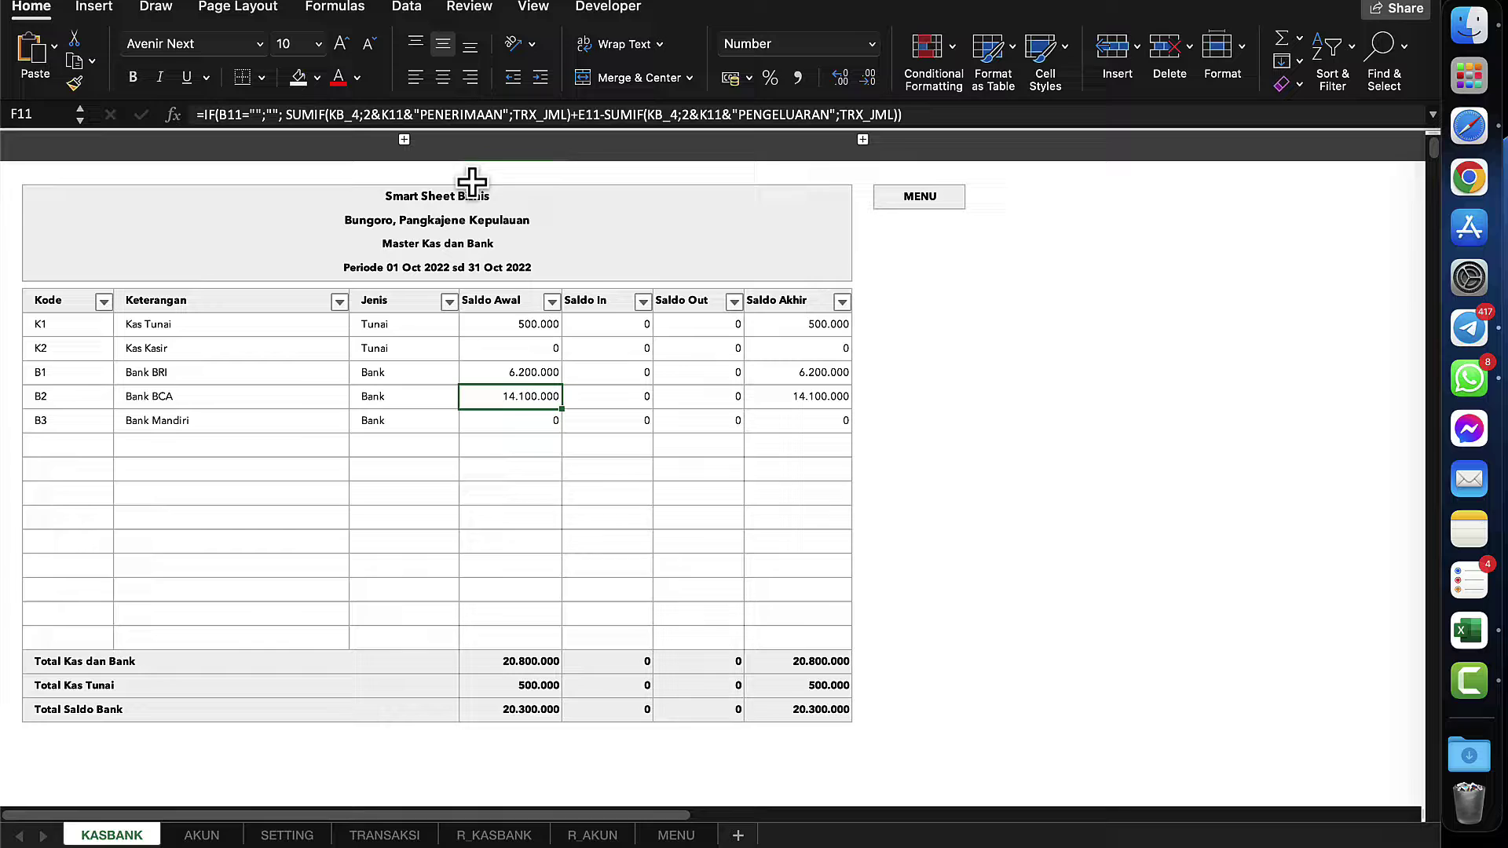
- Clear all sample transaction entries from the TRANSAKSI sheet, from the Tanggal column through the Jumlah column
{"action": "left_click", "coordinate": [507, 326]}
{"action": "left_click", "coordinate": [519, 402]}
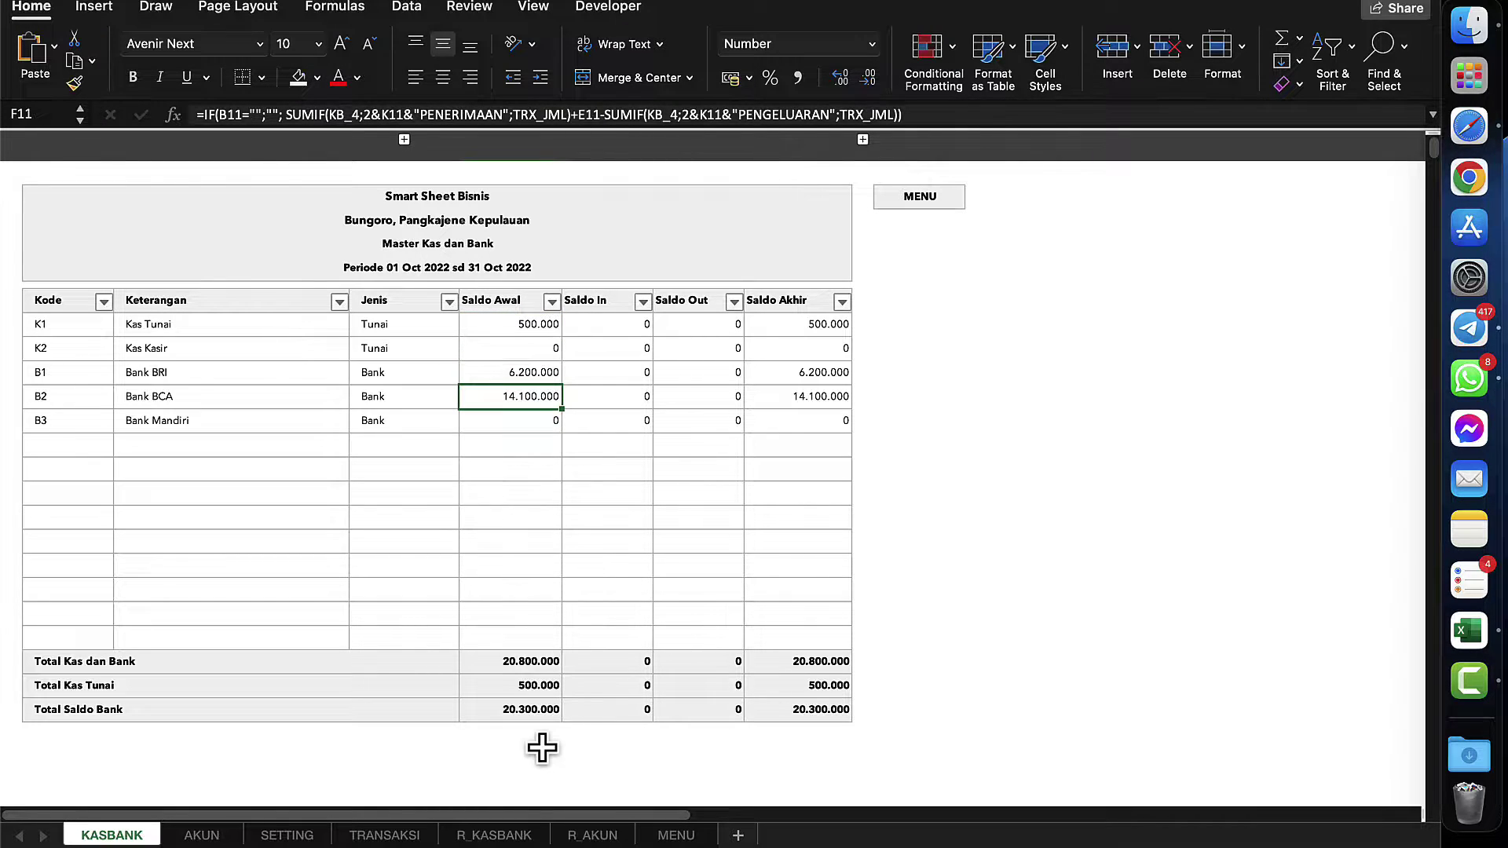
{"action": "left_click", "coordinate": [367, 843]}
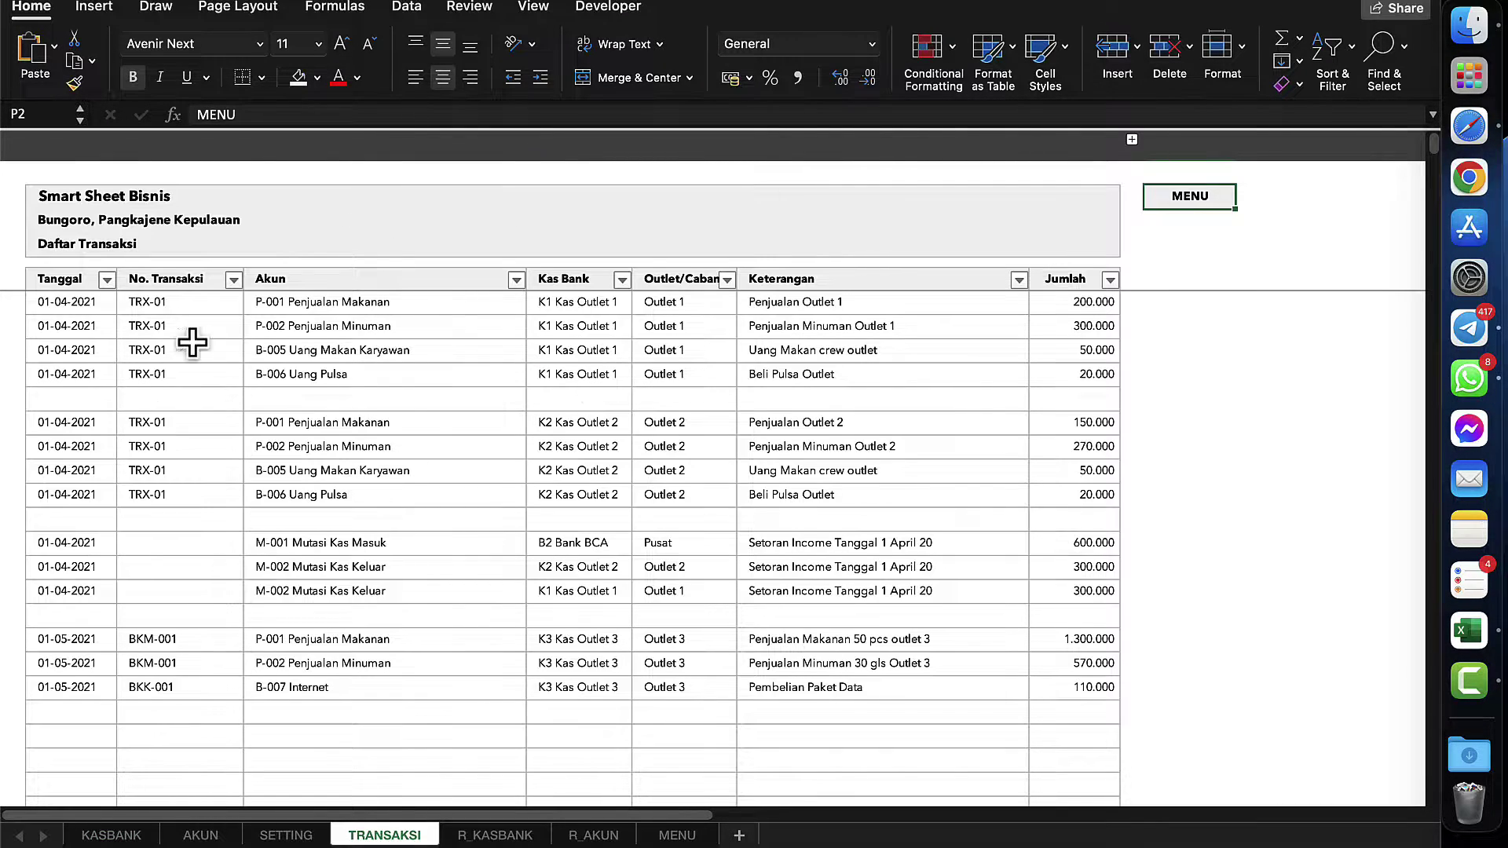
{"action": "left_click", "coordinate": [70, 280]}
{"action": "key", "text": "Down"}
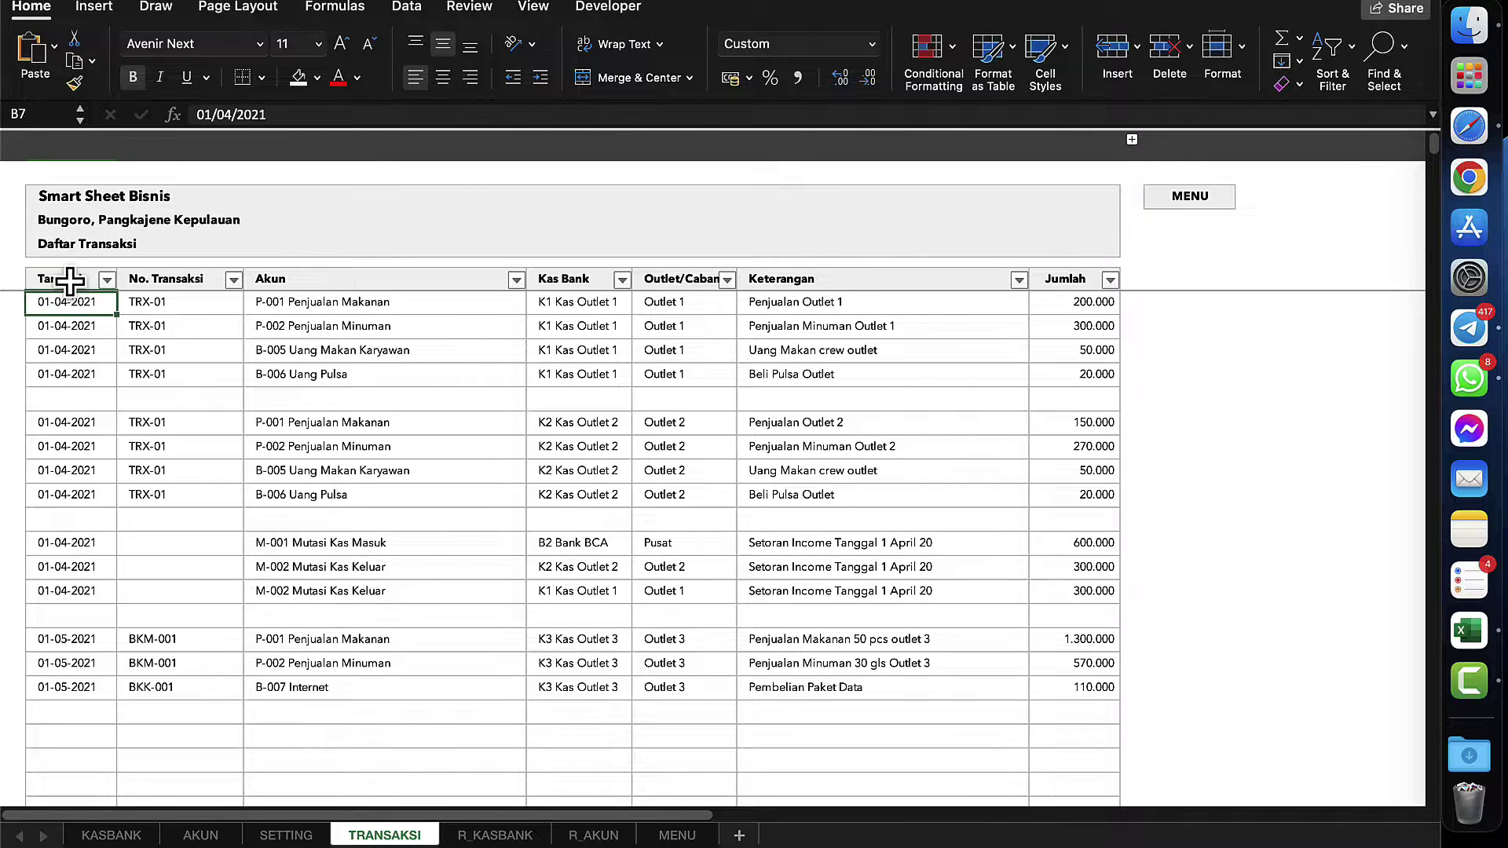
{"action": "left_click", "coordinate": [1079, 683], "text": "shift"}
{"action": "key", "text": "Delete"}
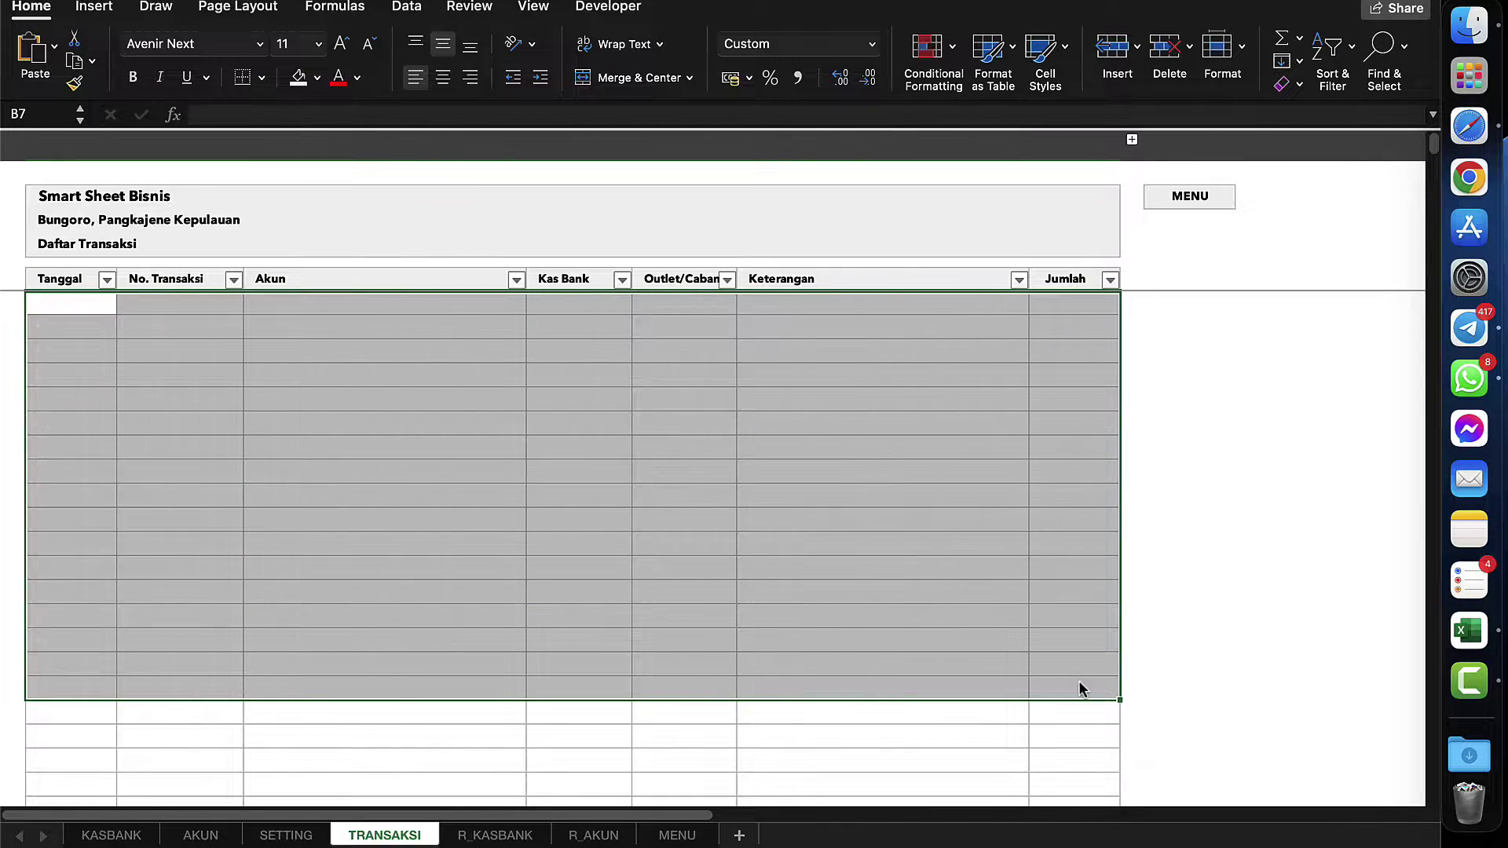
{"action": "left_click", "coordinate": [389, 514]}
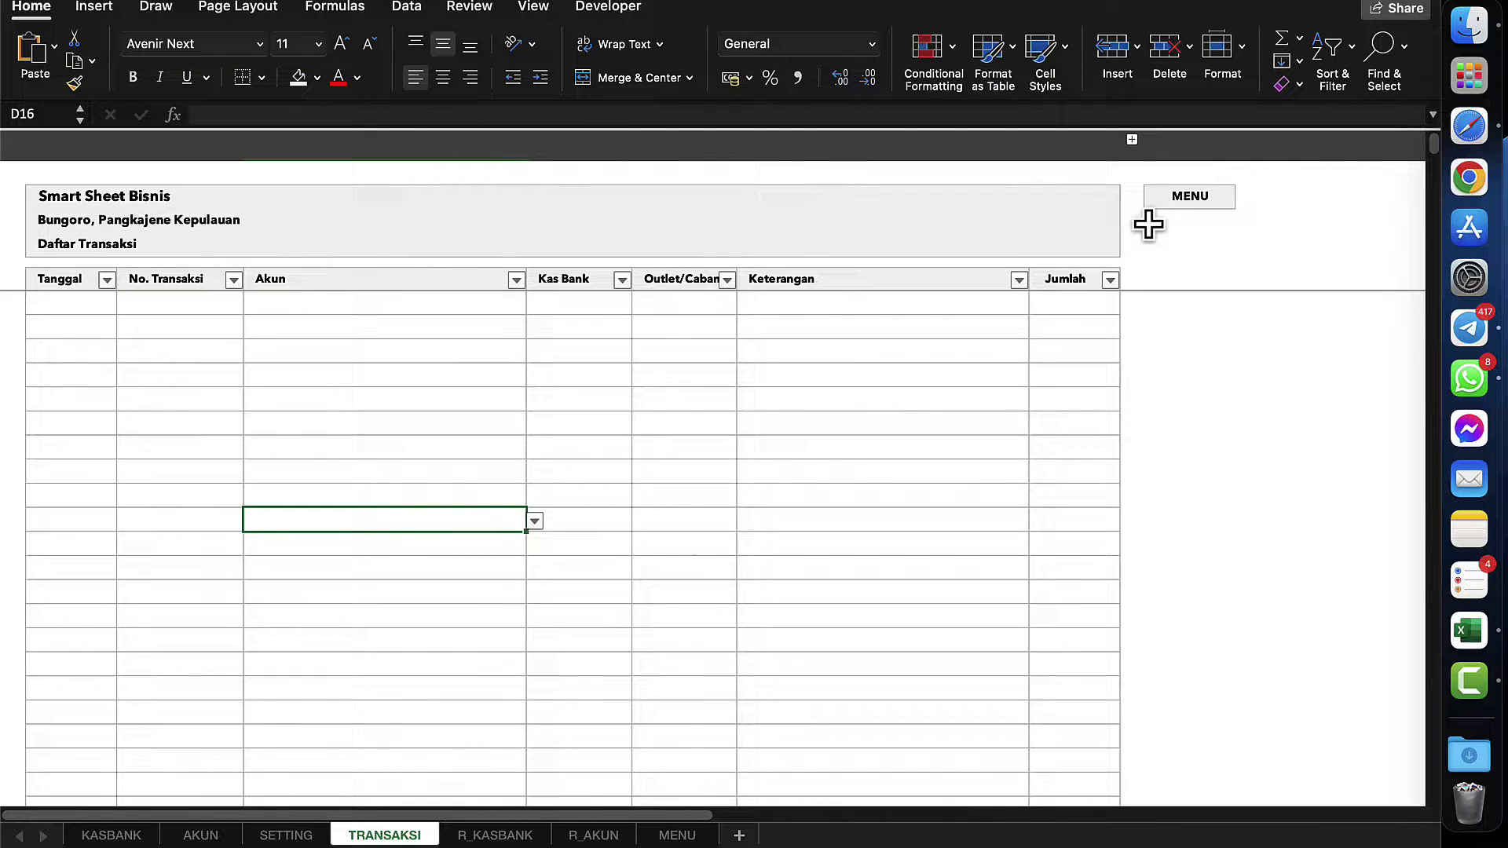
- Return to the Kas & Bank master, expand the opening balance input column, compare it with the calculated Saldo Awal column and collapse it again
{"action": "left_click", "coordinate": [1198, 203]}
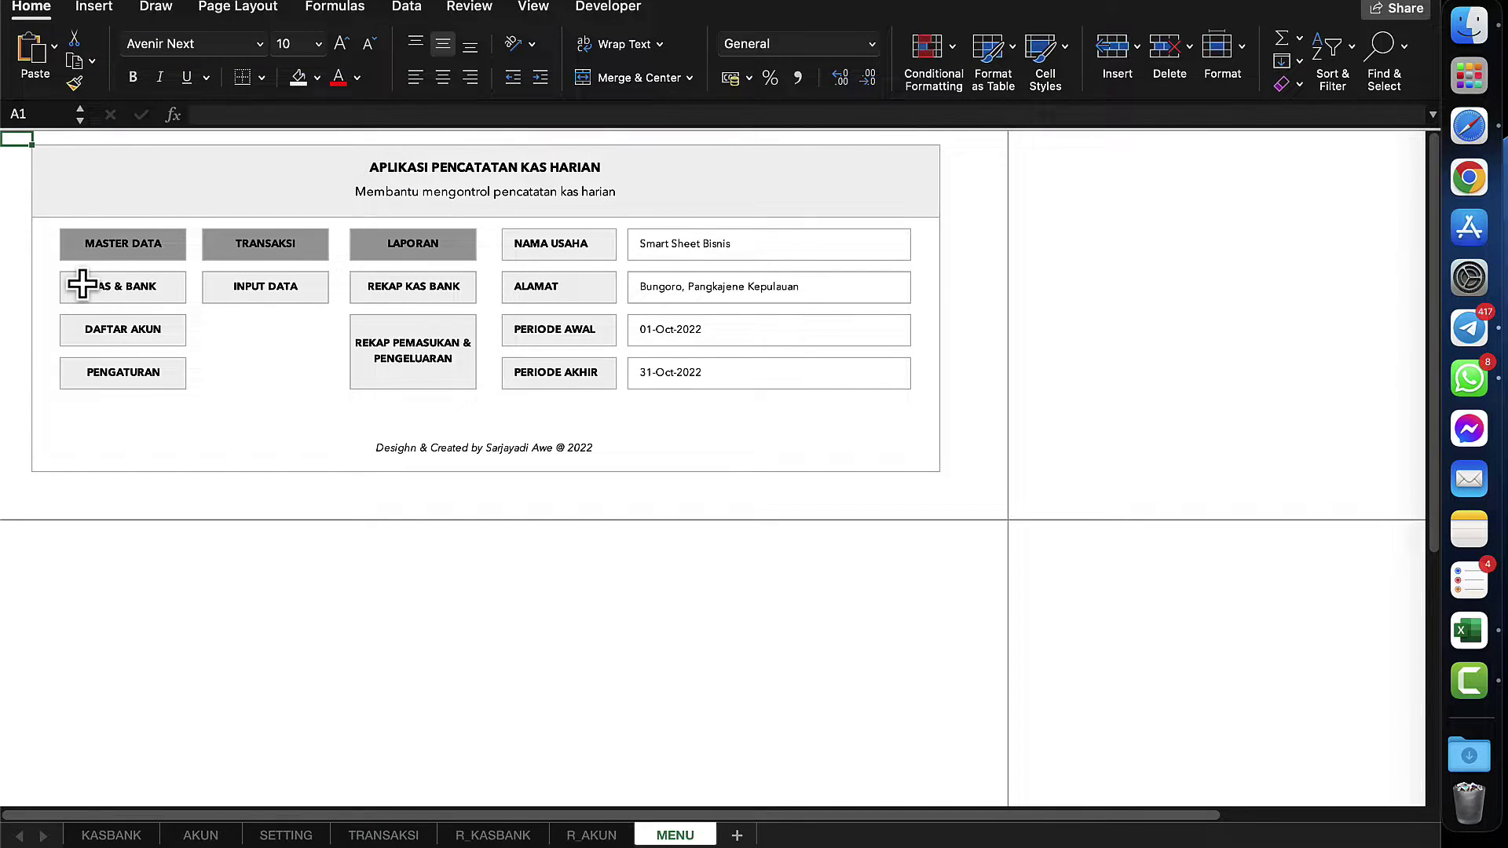
{"action": "left_click", "coordinate": [128, 296]}
{"action": "left_click", "coordinate": [528, 423]}
{"action": "left_click", "coordinate": [545, 351]}
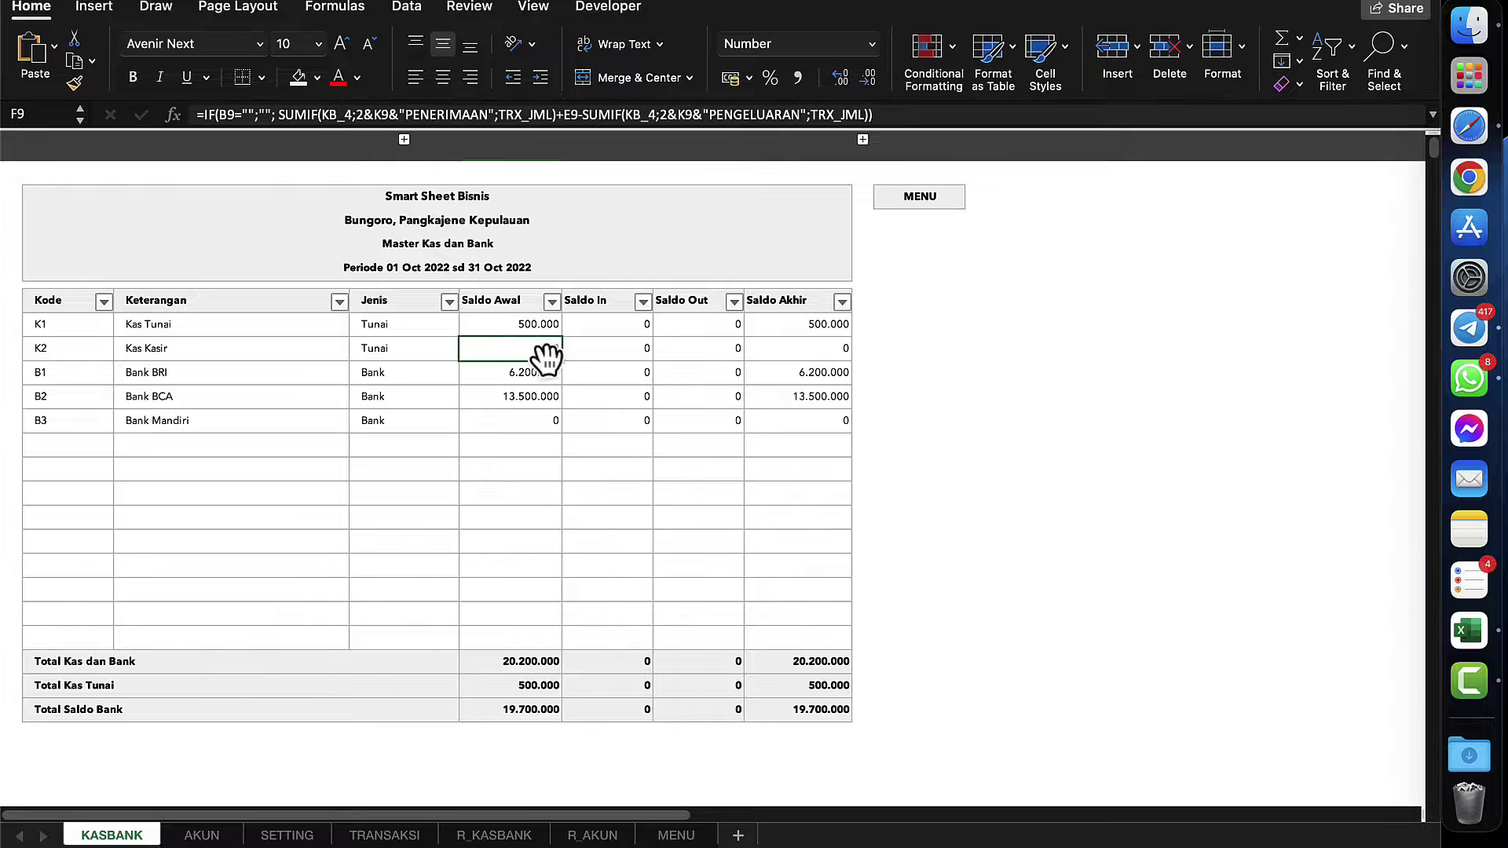
{"action": "left_click", "coordinate": [404, 139]}
{"action": "left_click", "coordinate": [621, 331]}
{"action": "left_click", "coordinate": [626, 365]}
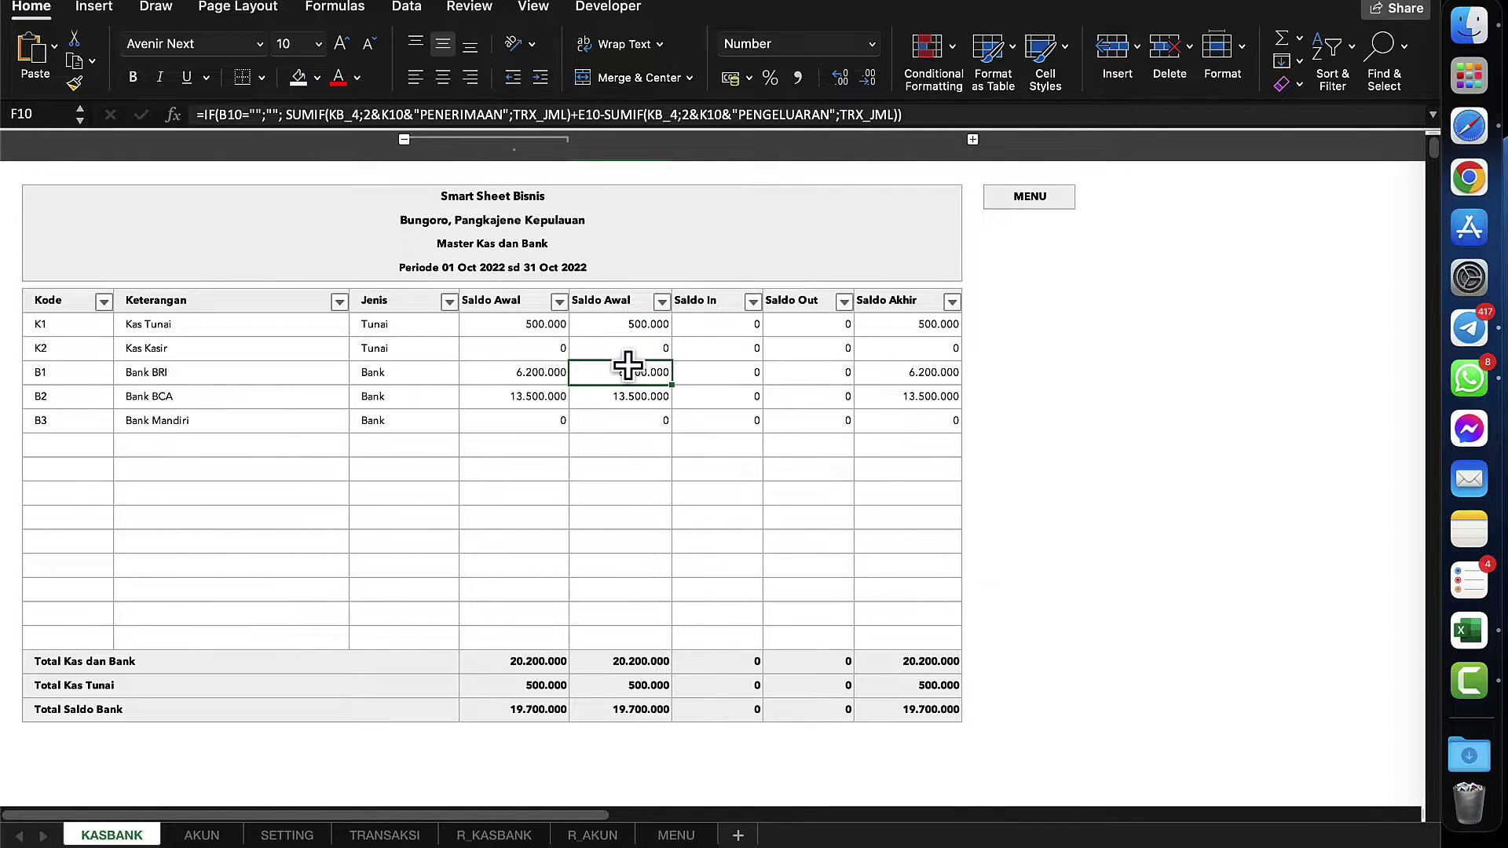
{"action": "left_click", "coordinate": [633, 401]}
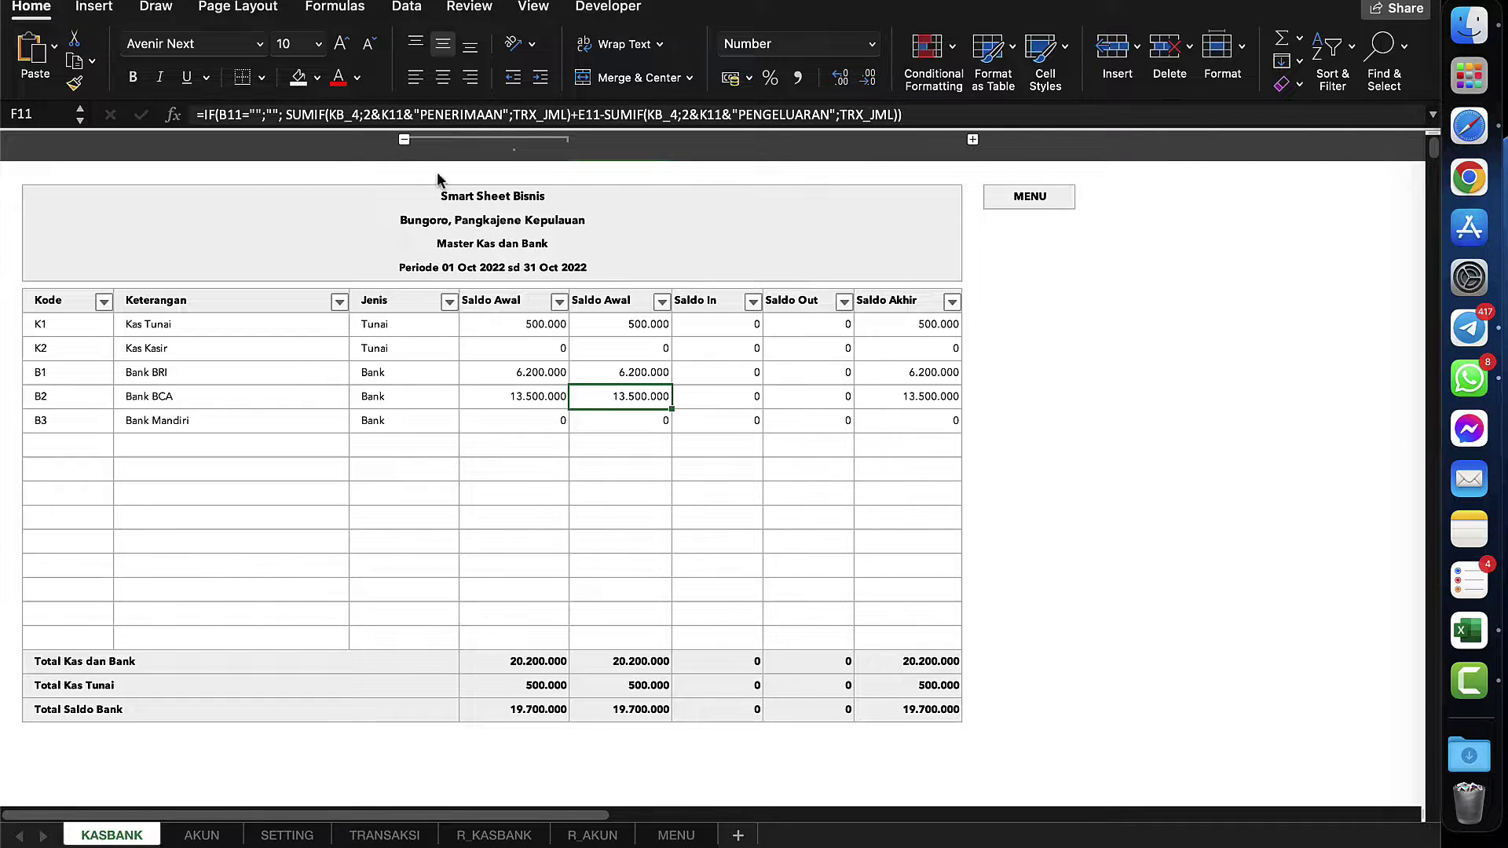
{"action": "left_click", "coordinate": [621, 324]}
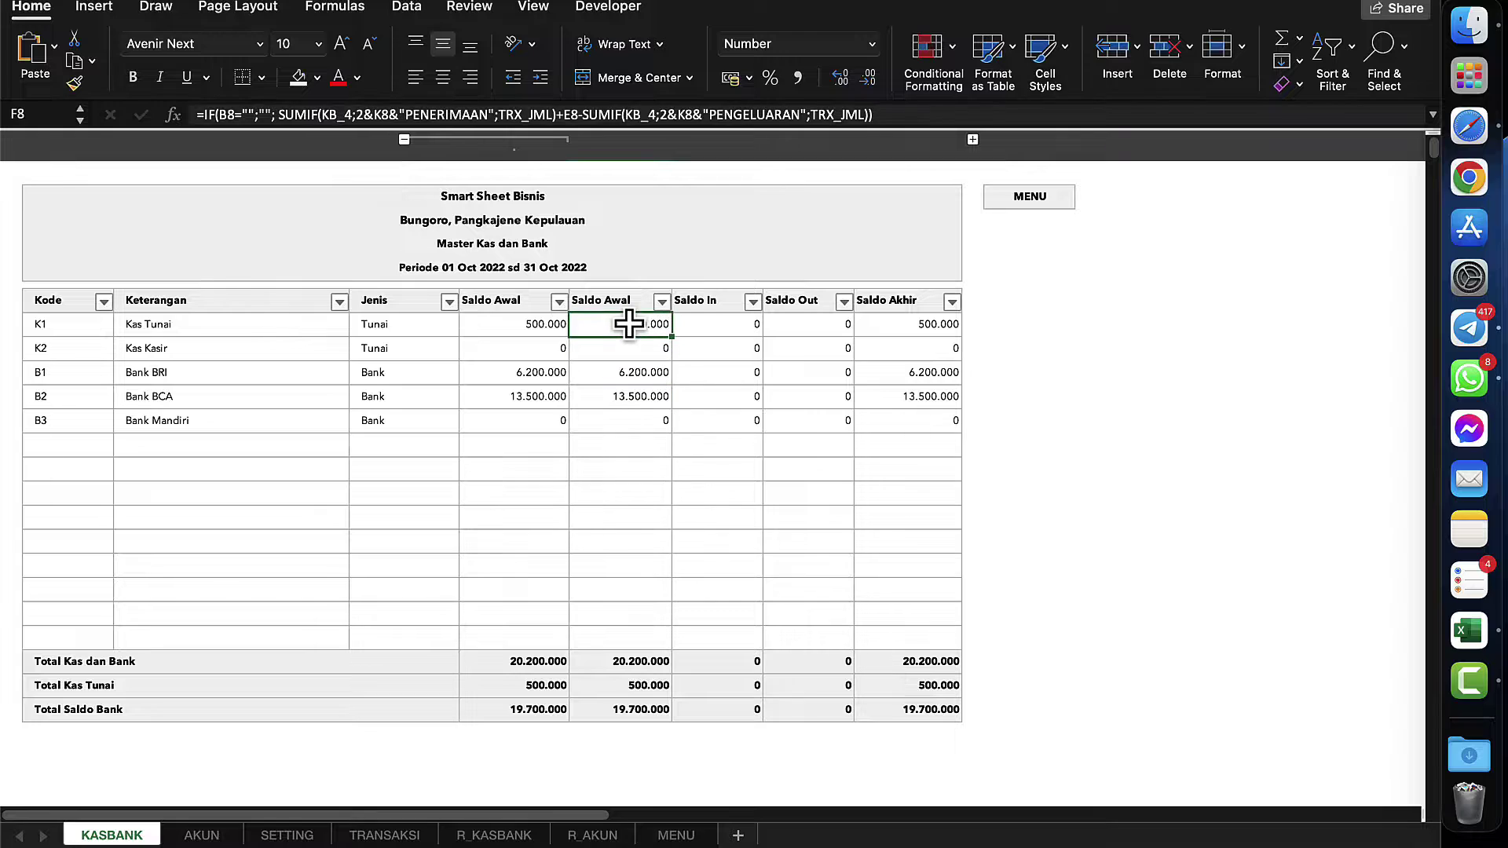
{"action": "left_click", "coordinate": [404, 139]}
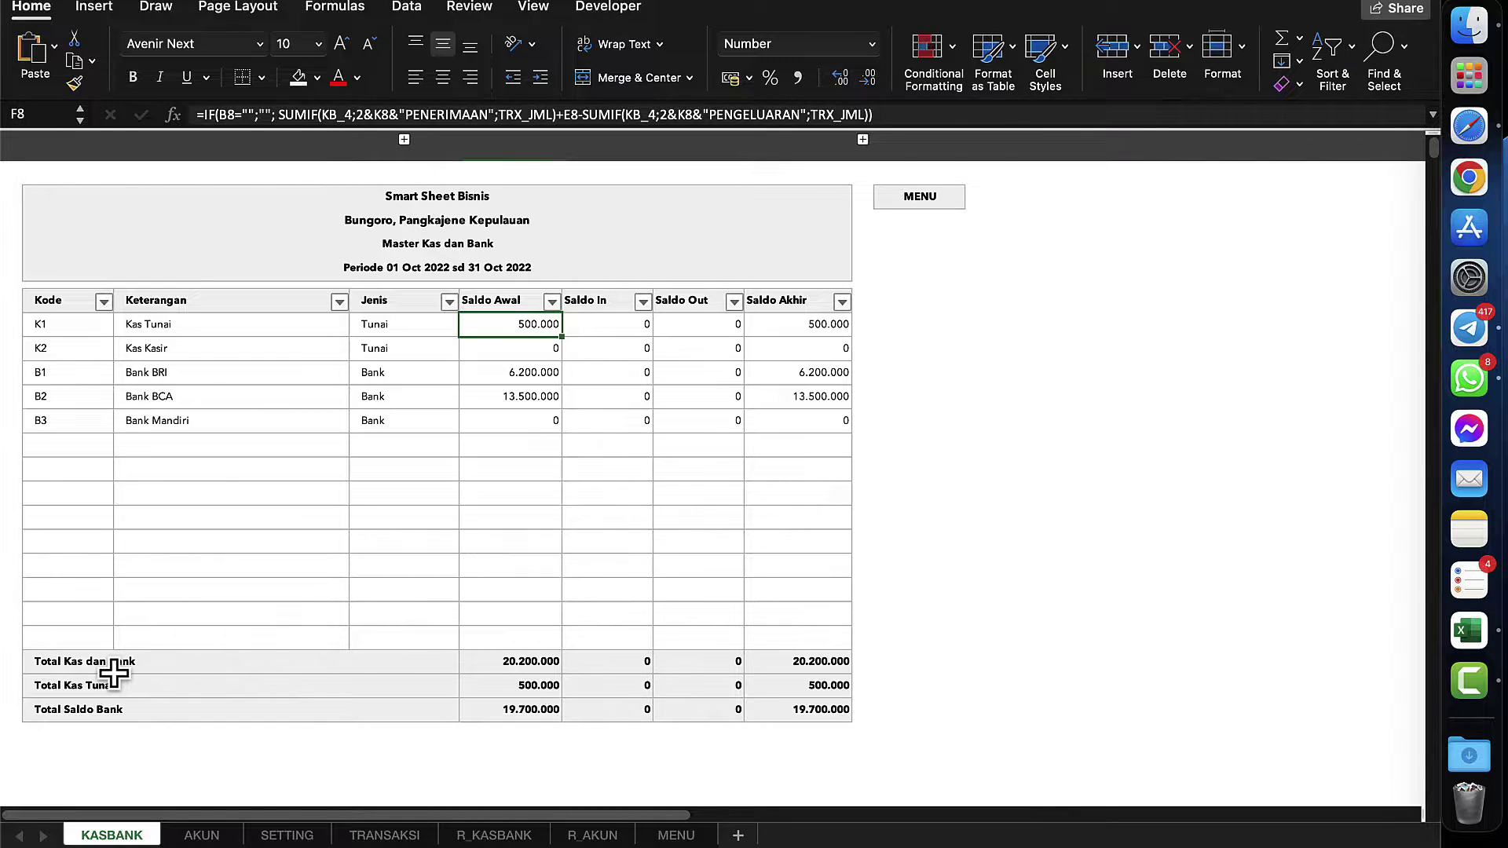
- Examine the Saldo Awal totals for Kas dan Bank, Kas Tunai and Saldo Bank, along with the bank balances that feed them
{"action": "left_click", "coordinate": [530, 658]}
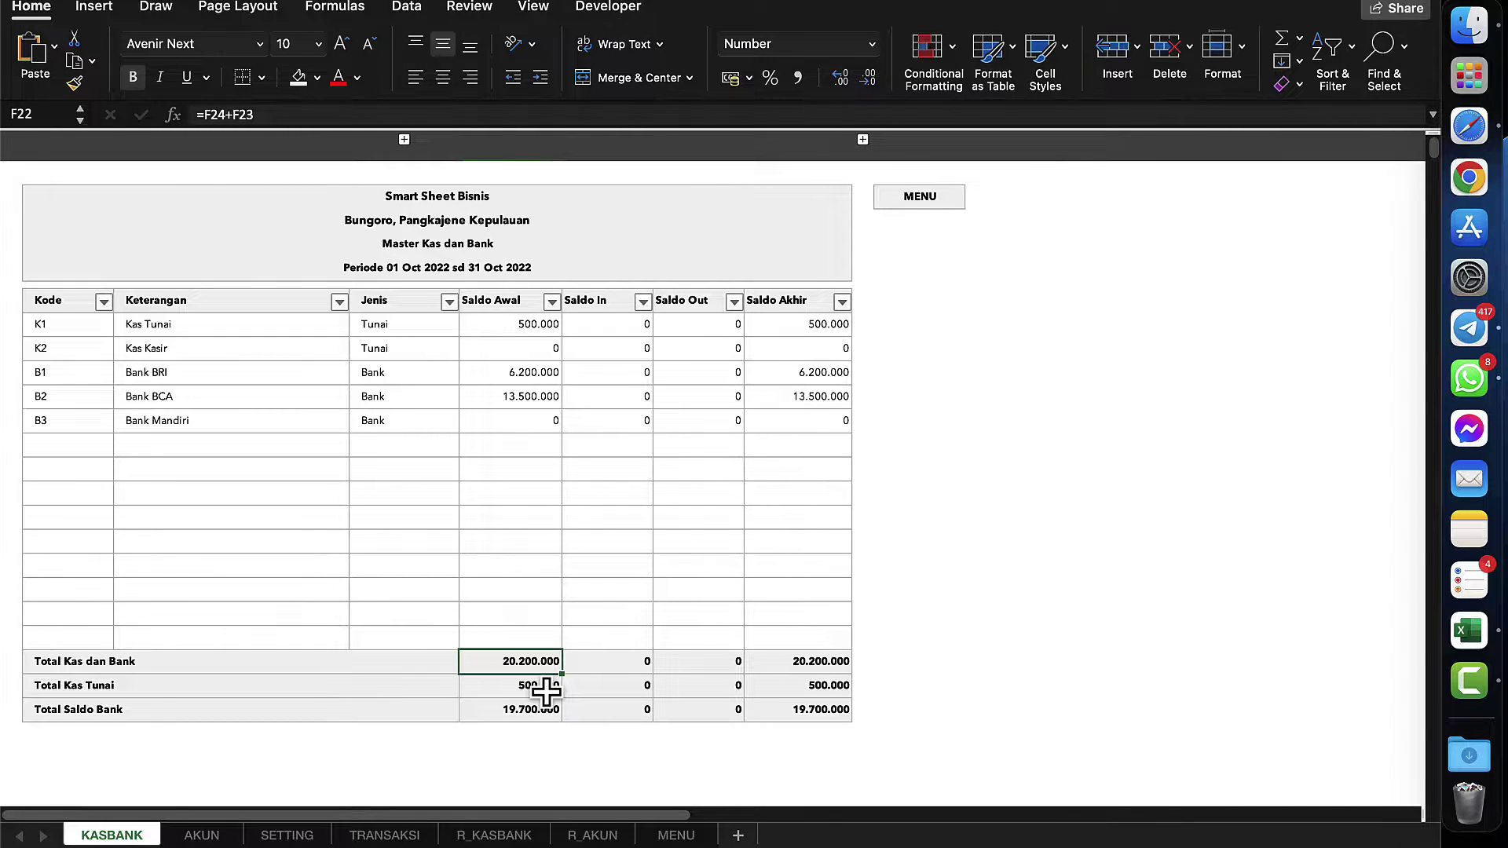
{"action": "left_click", "coordinate": [546, 688]}
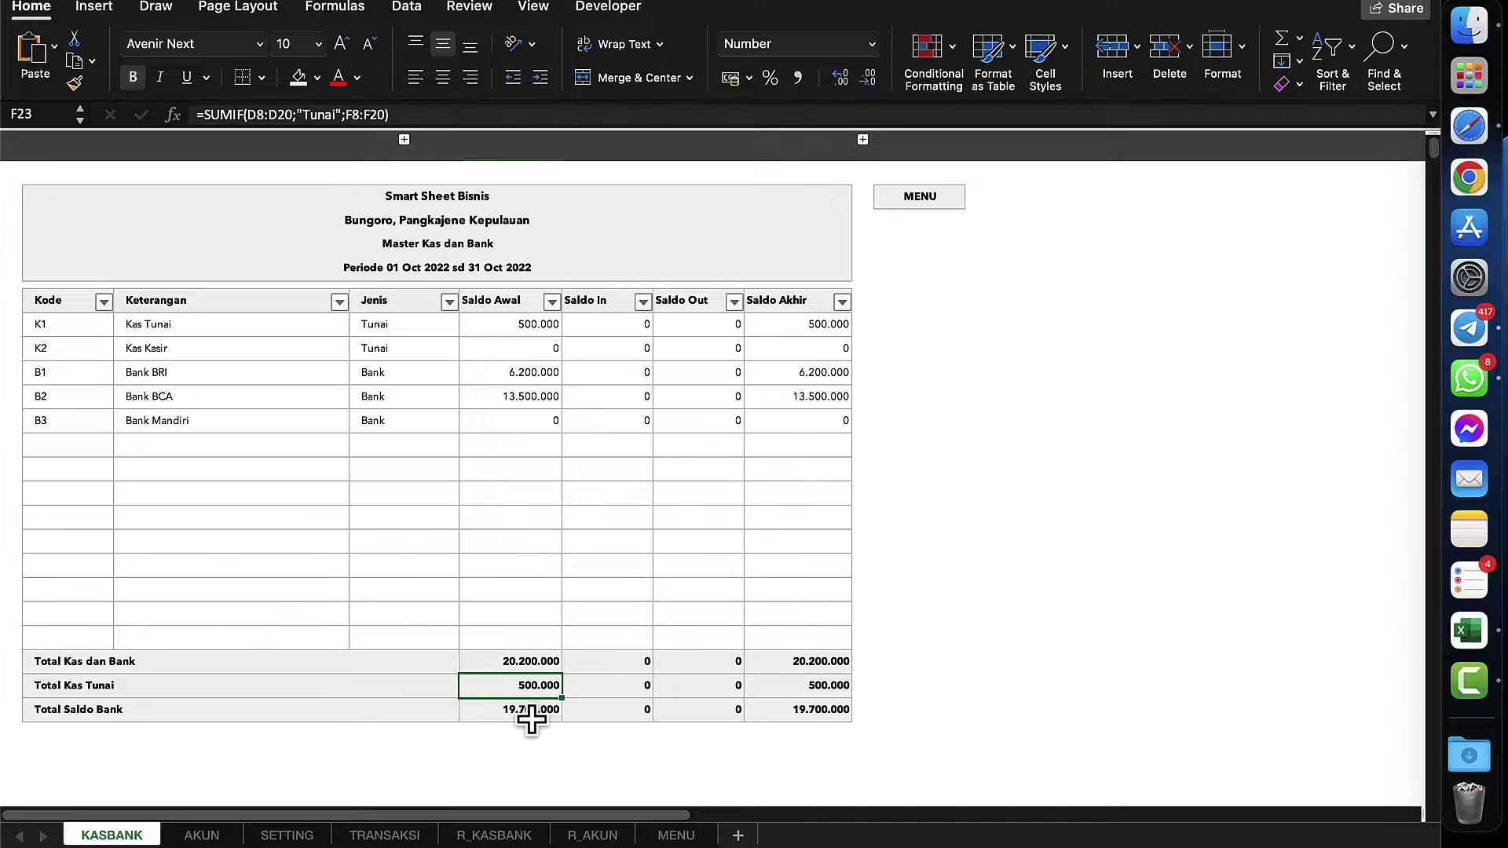
{"action": "left_click", "coordinate": [530, 713]}
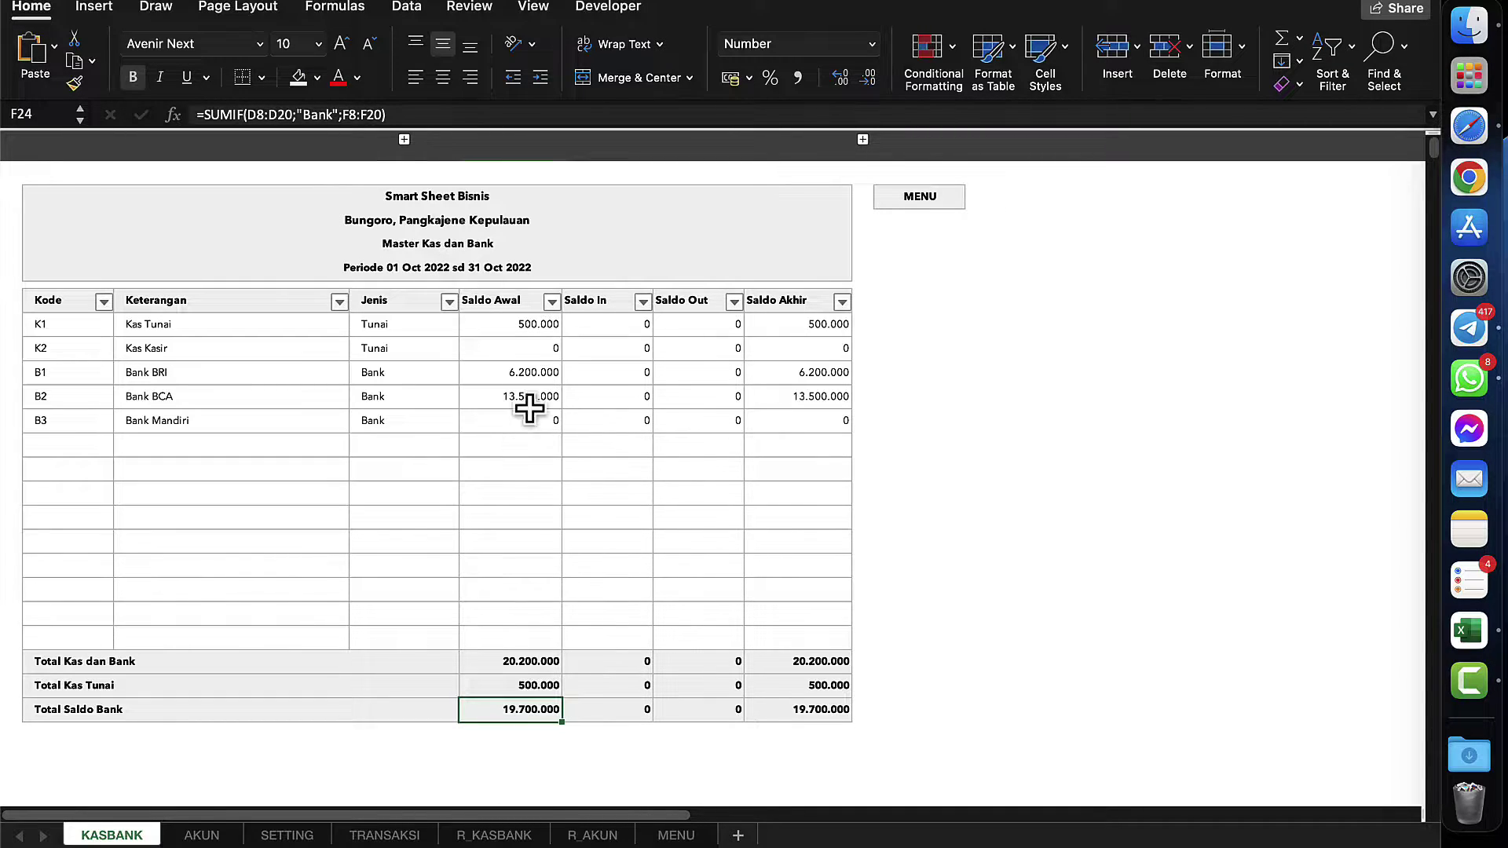
{"action": "left_click_drag", "start_coordinate": [516, 364], "coordinate": [516, 428]}
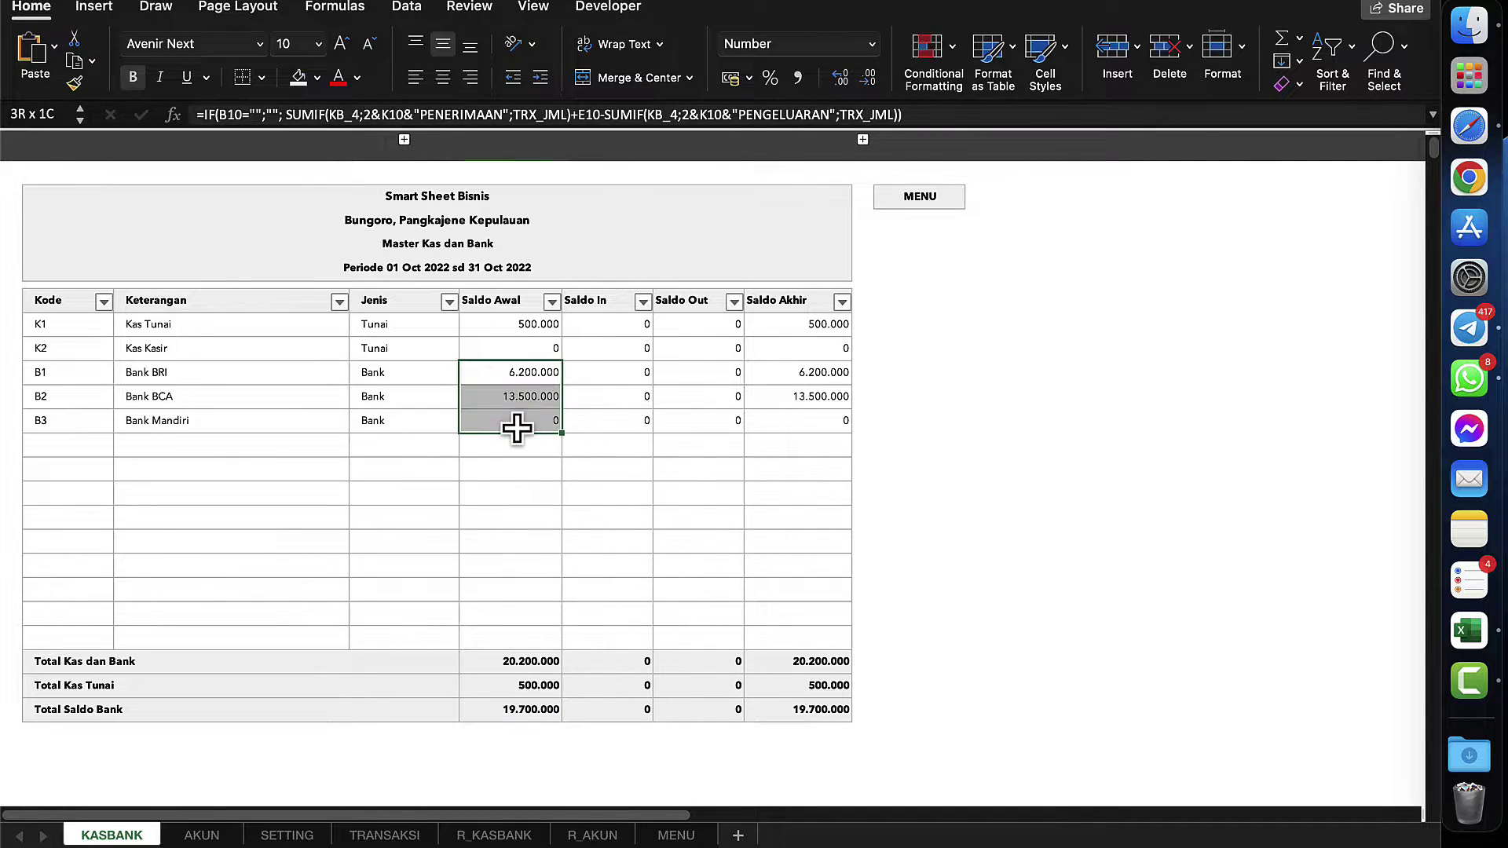
{"action": "left_click", "coordinate": [520, 474]}
{"action": "left_click", "coordinate": [507, 396]}
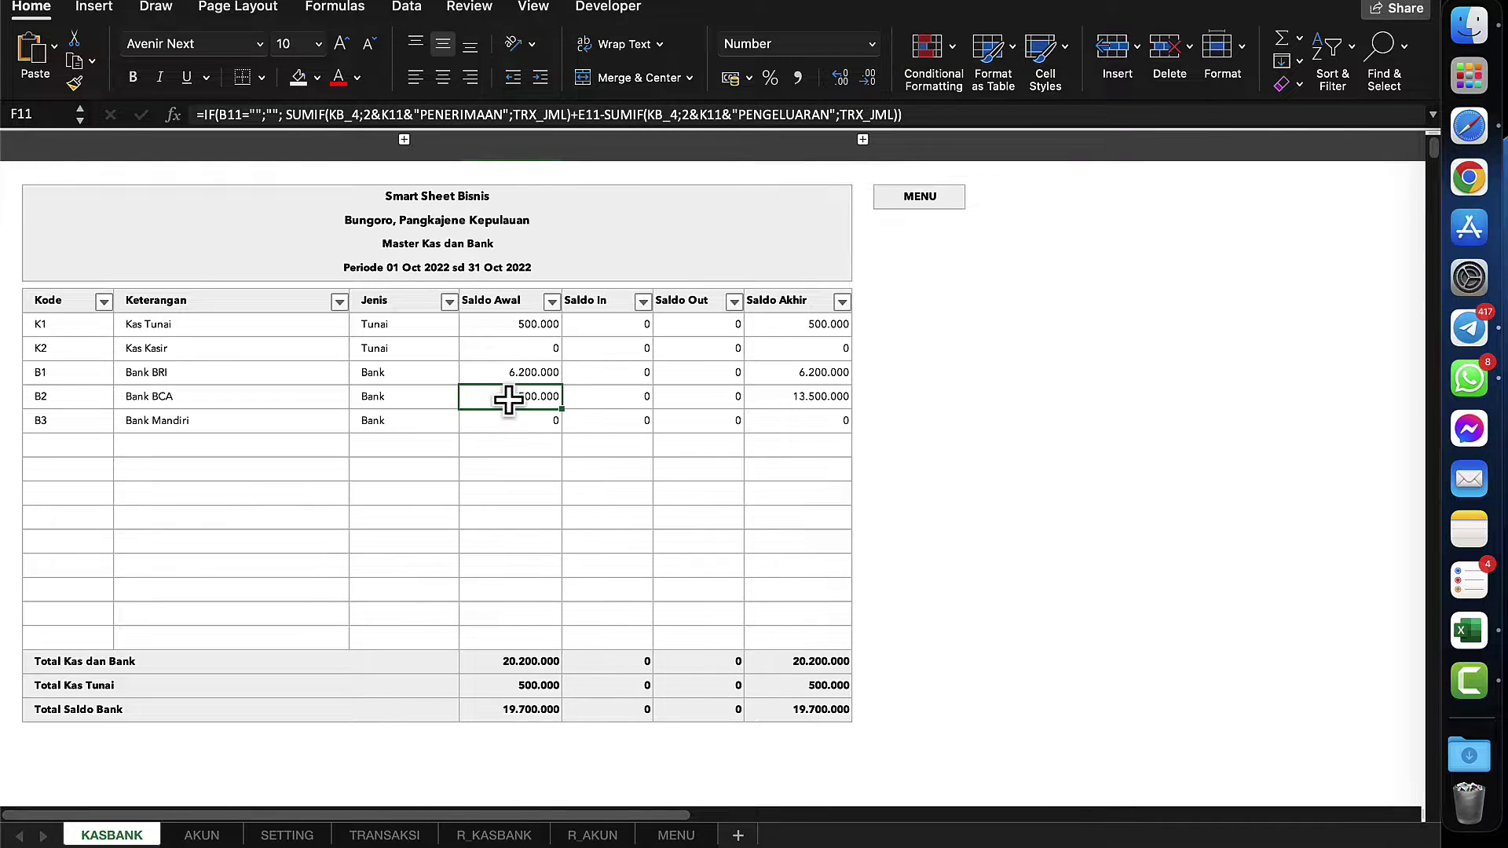
- Open the Daftar Akun list from the menu sheet and look over its accounts down to the totals
{"action": "left_click", "coordinate": [928, 201]}
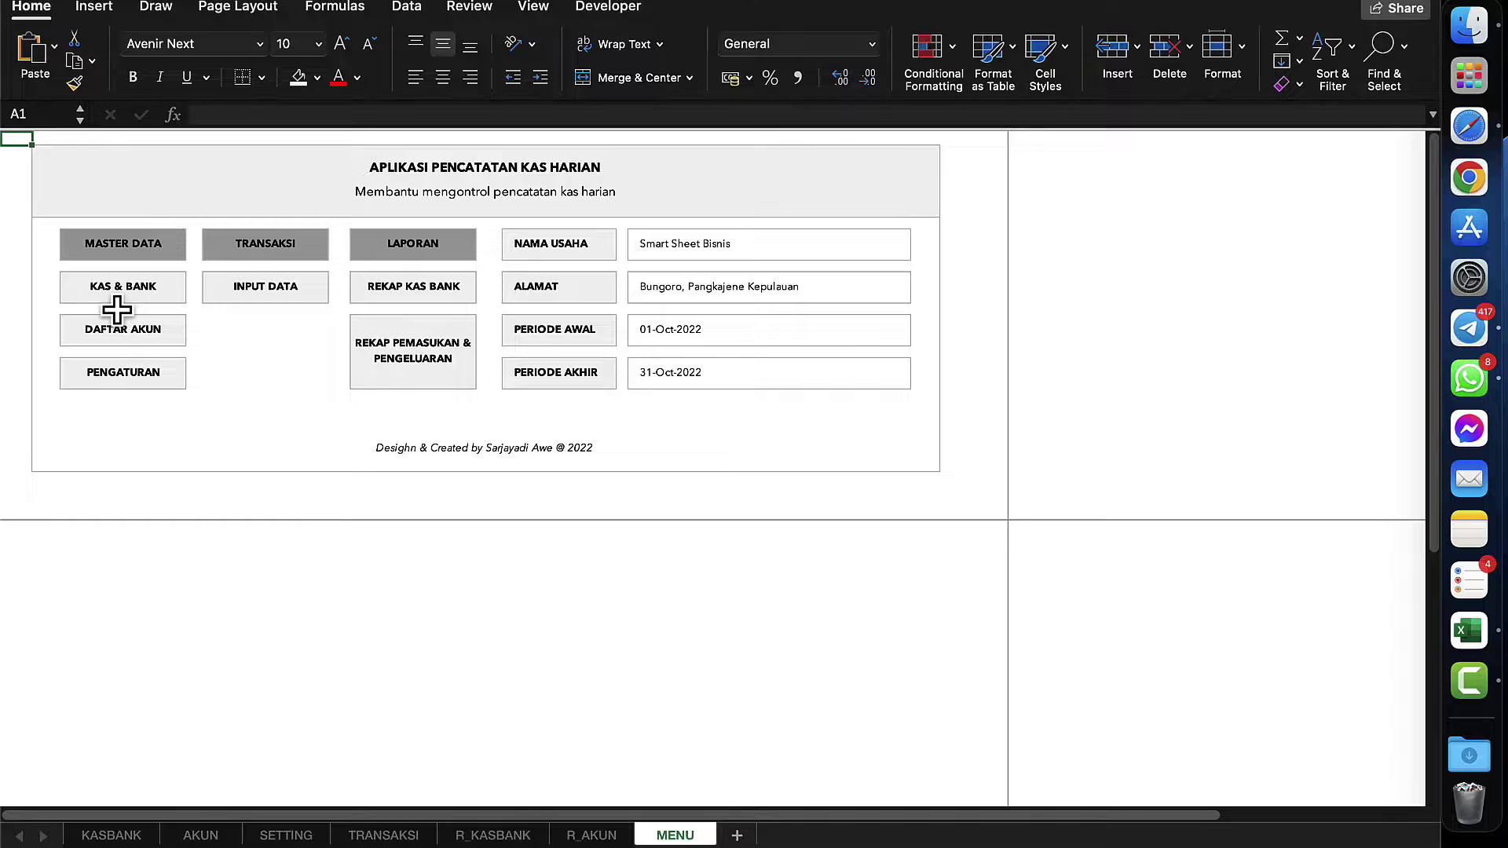
{"action": "left_click", "coordinate": [181, 290]}
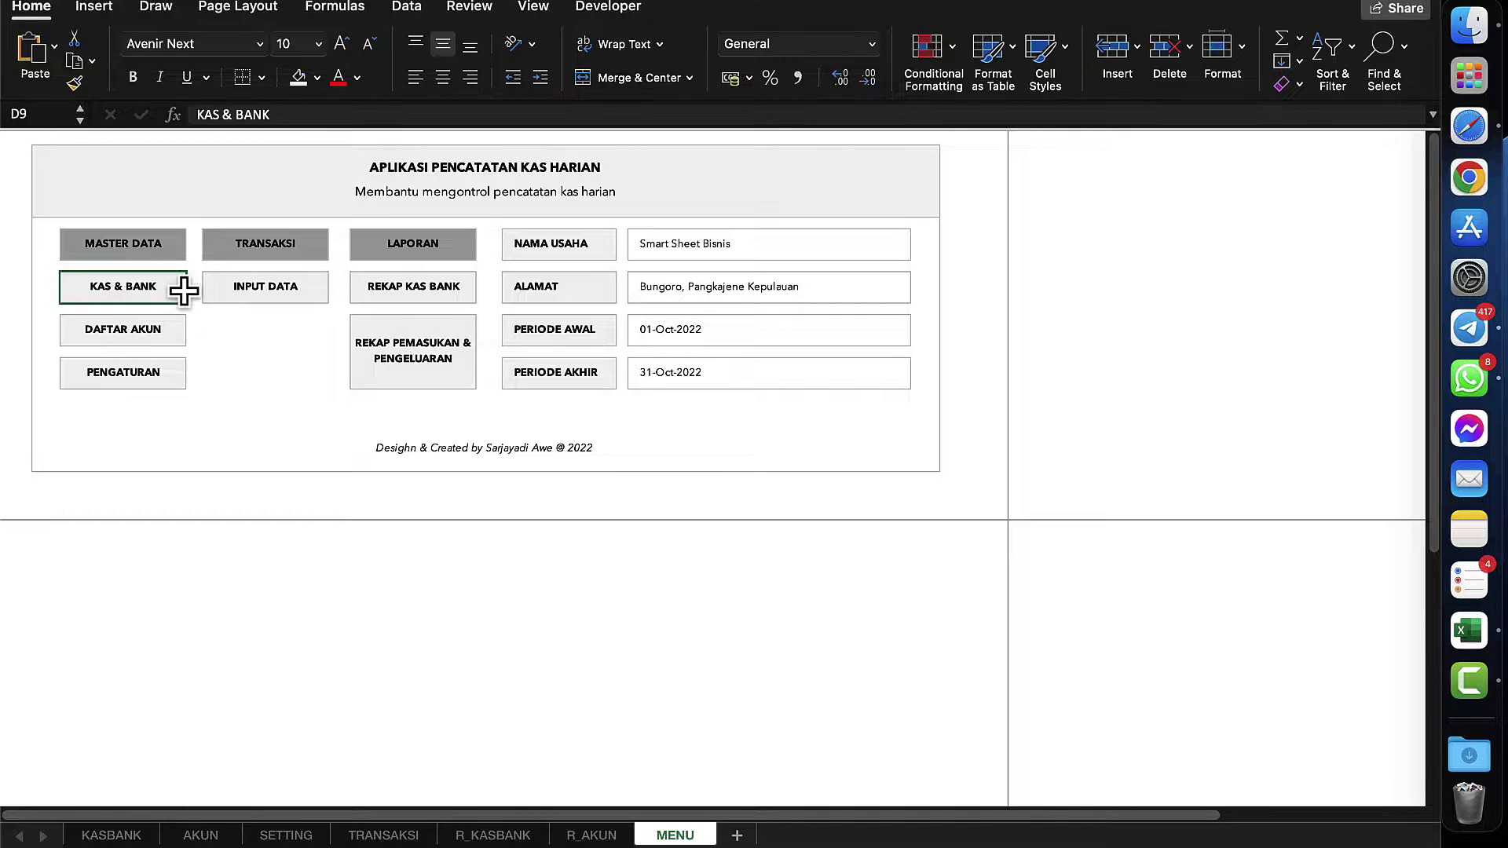
{"action": "left_click", "coordinate": [139, 338]}
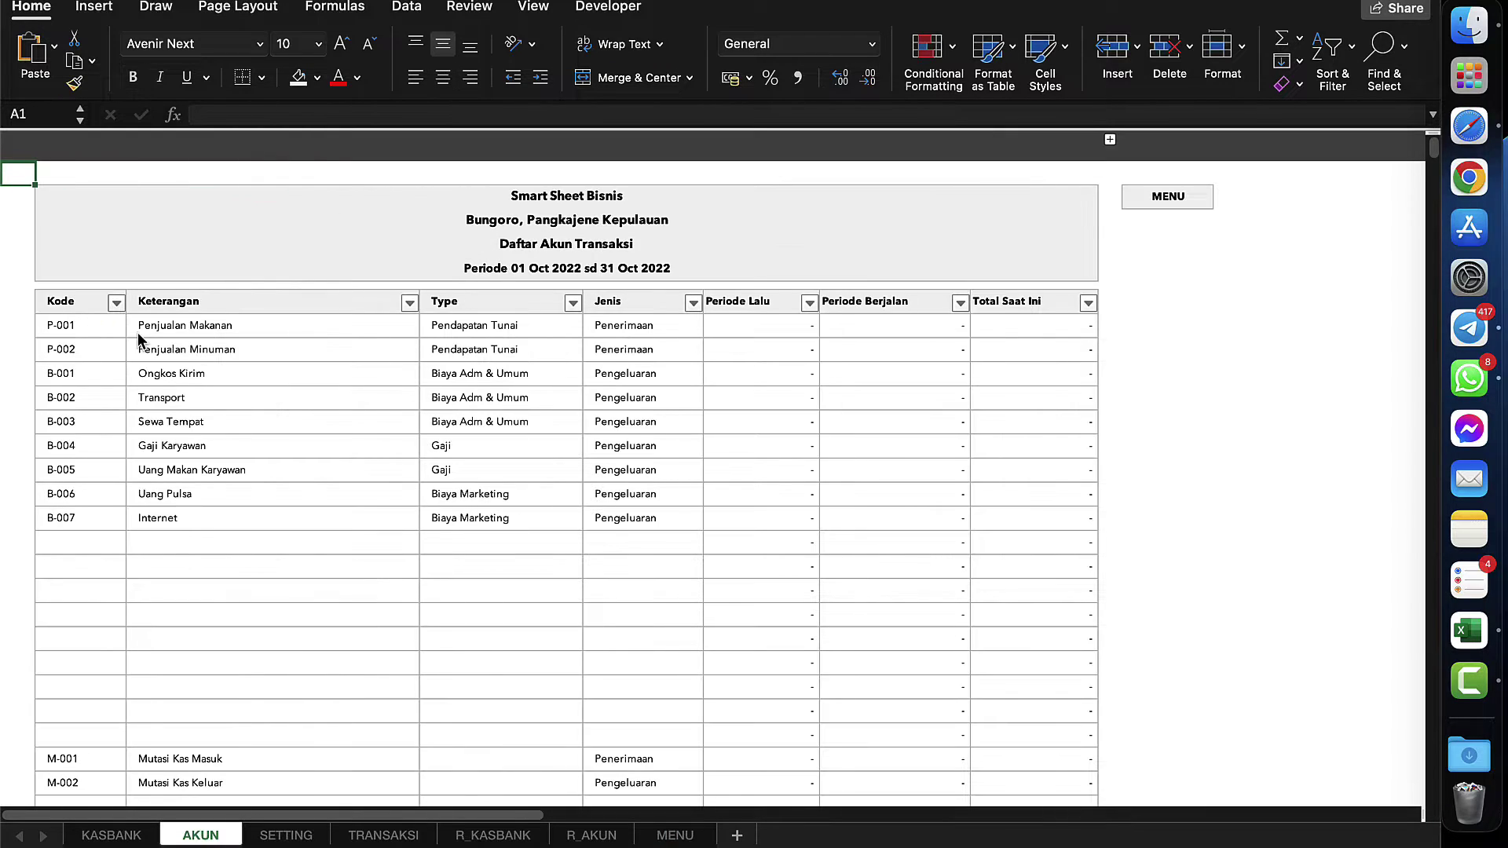
{"action": "scroll", "coordinate": [366, 382], "scroll_direction": "down", "scroll_amount": 2}
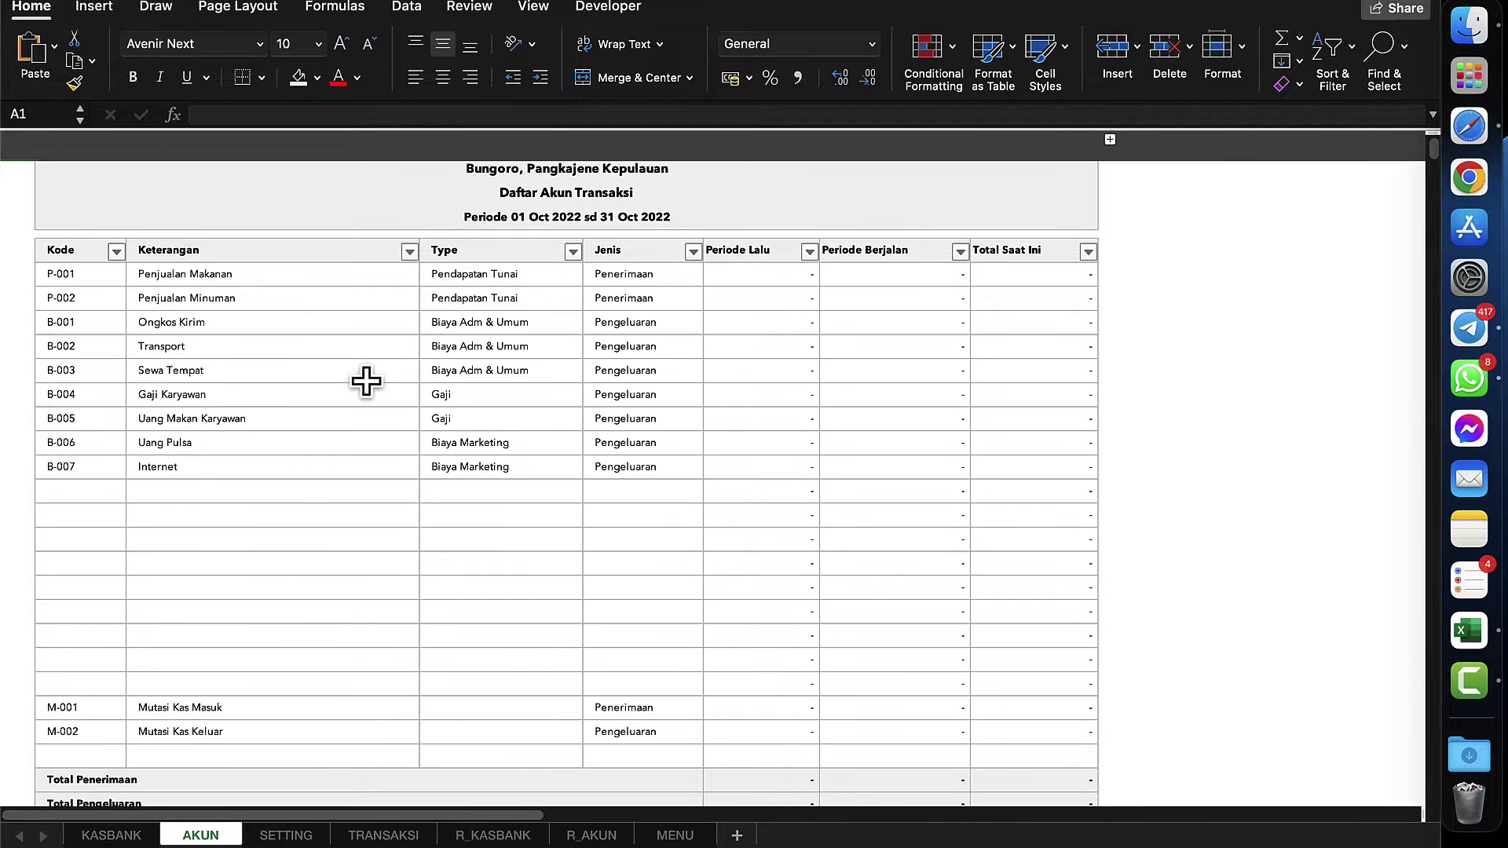
{"action": "scroll", "coordinate": [366, 383], "scroll_direction": "up", "scroll_amount": 2}
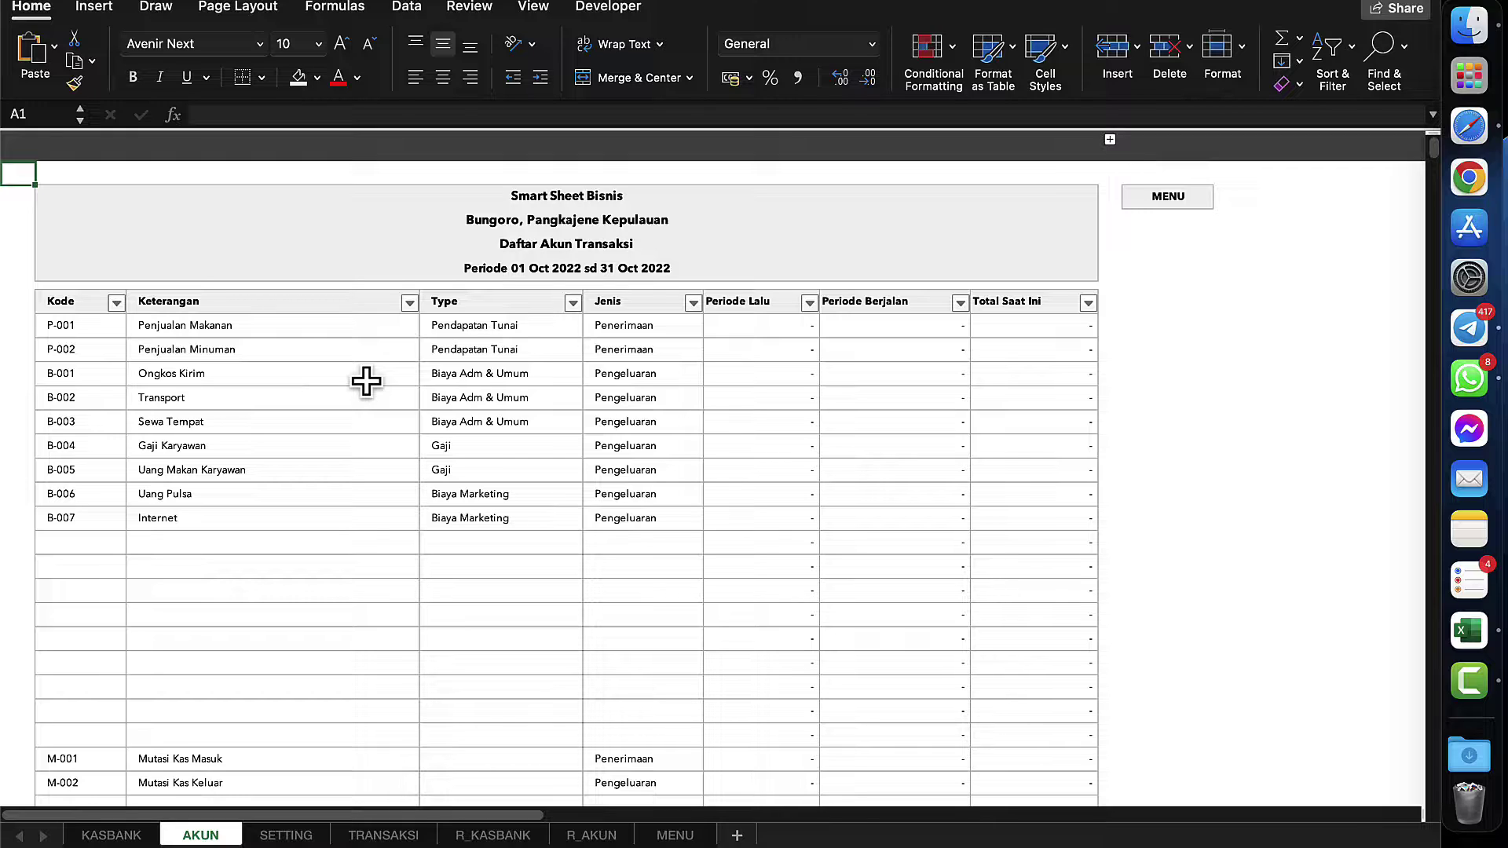
- Examine the Kode column of the account list, comparing the P codes for income with the B codes for expenses
{"action": "left_click", "coordinate": [214, 329]}
{"action": "left_click", "coordinate": [95, 327]}
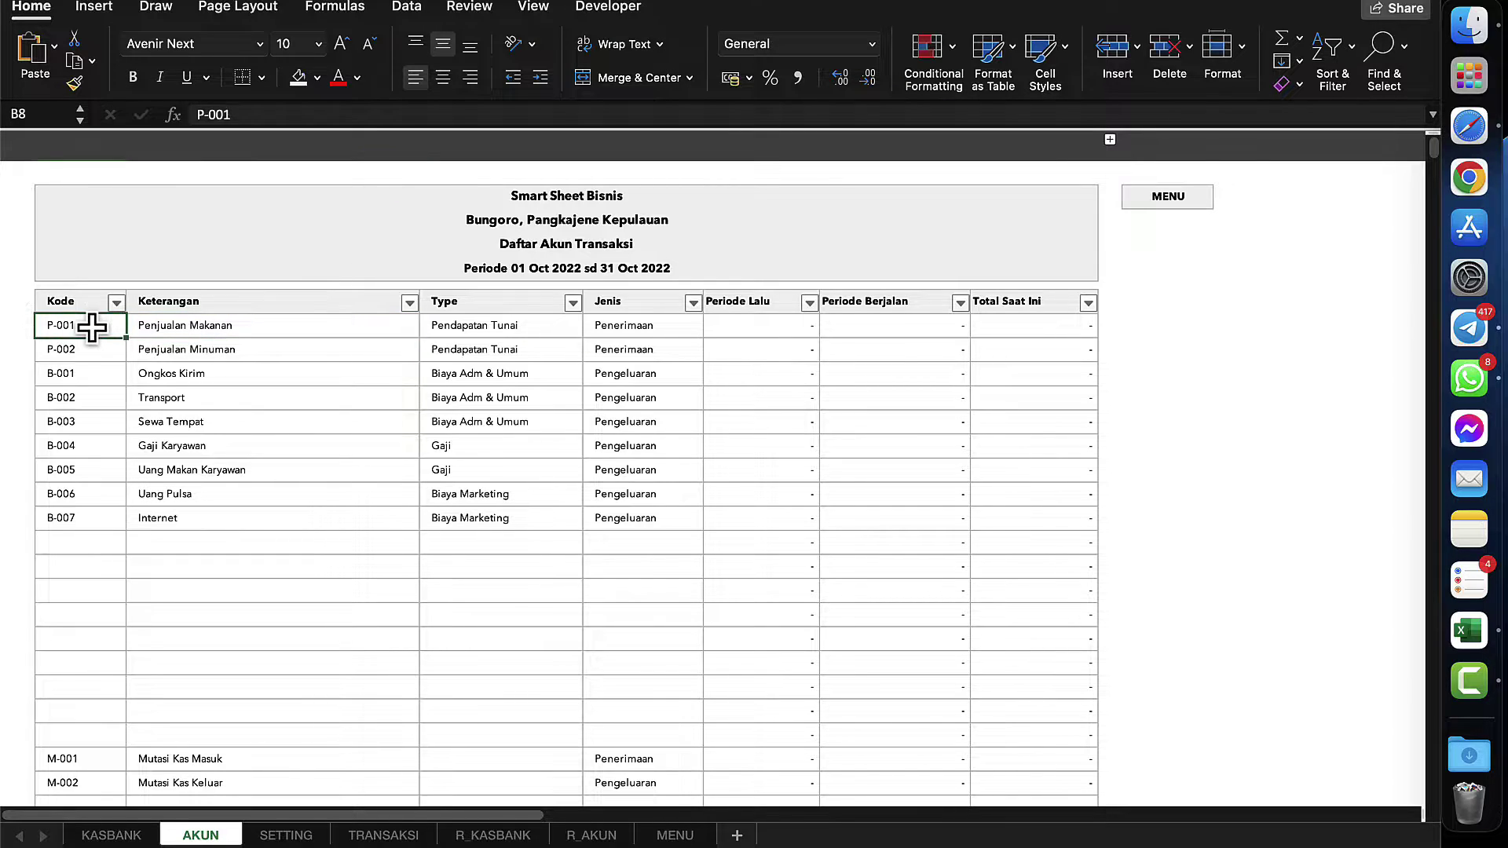
{"action": "left_click", "coordinate": [91, 363]}
{"action": "left_click", "coordinate": [91, 341]}
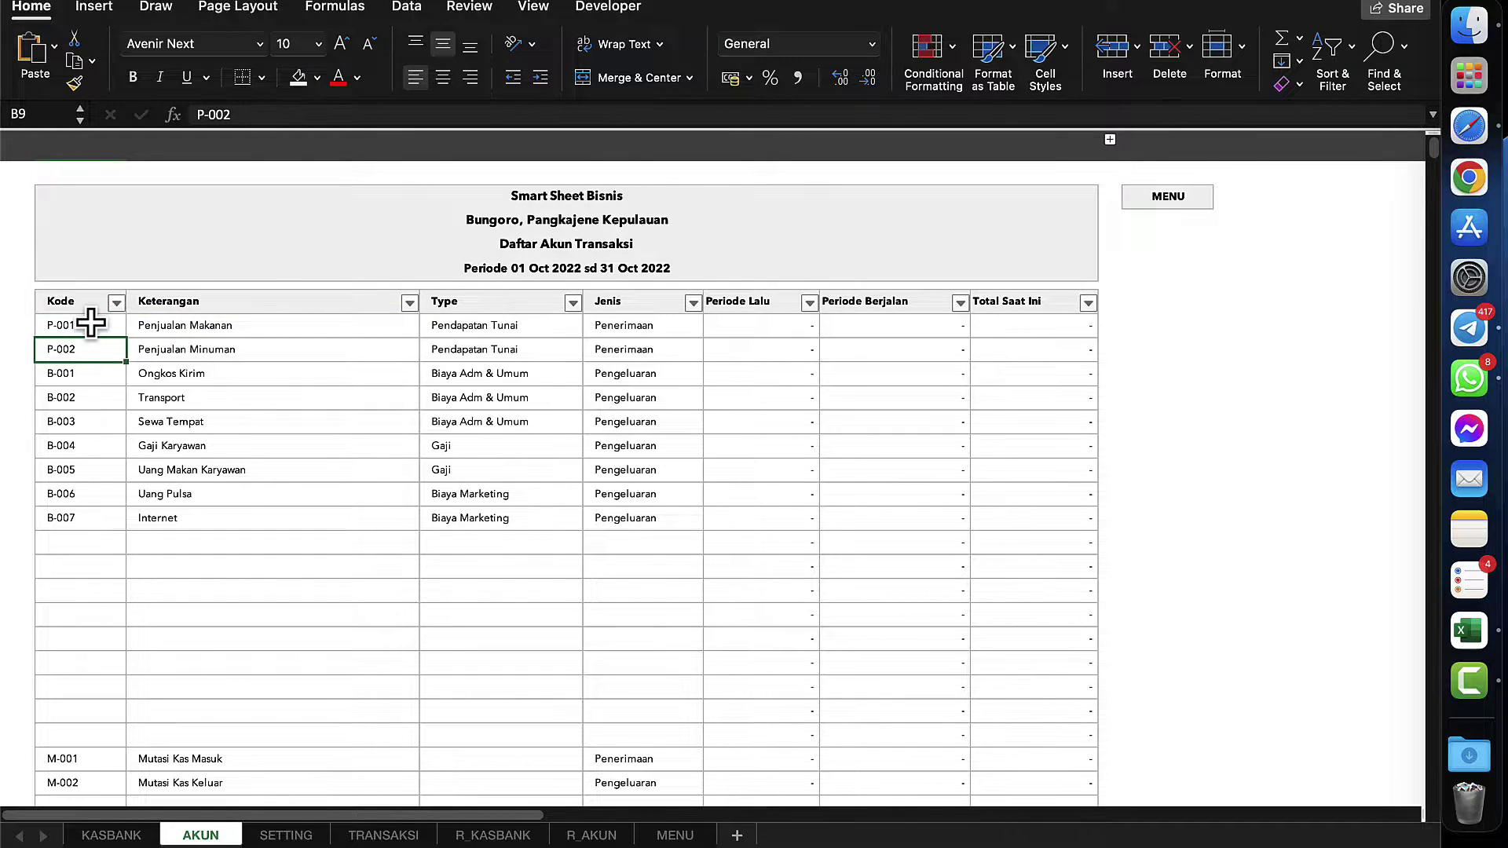
{"action": "left_click", "coordinate": [91, 323]}
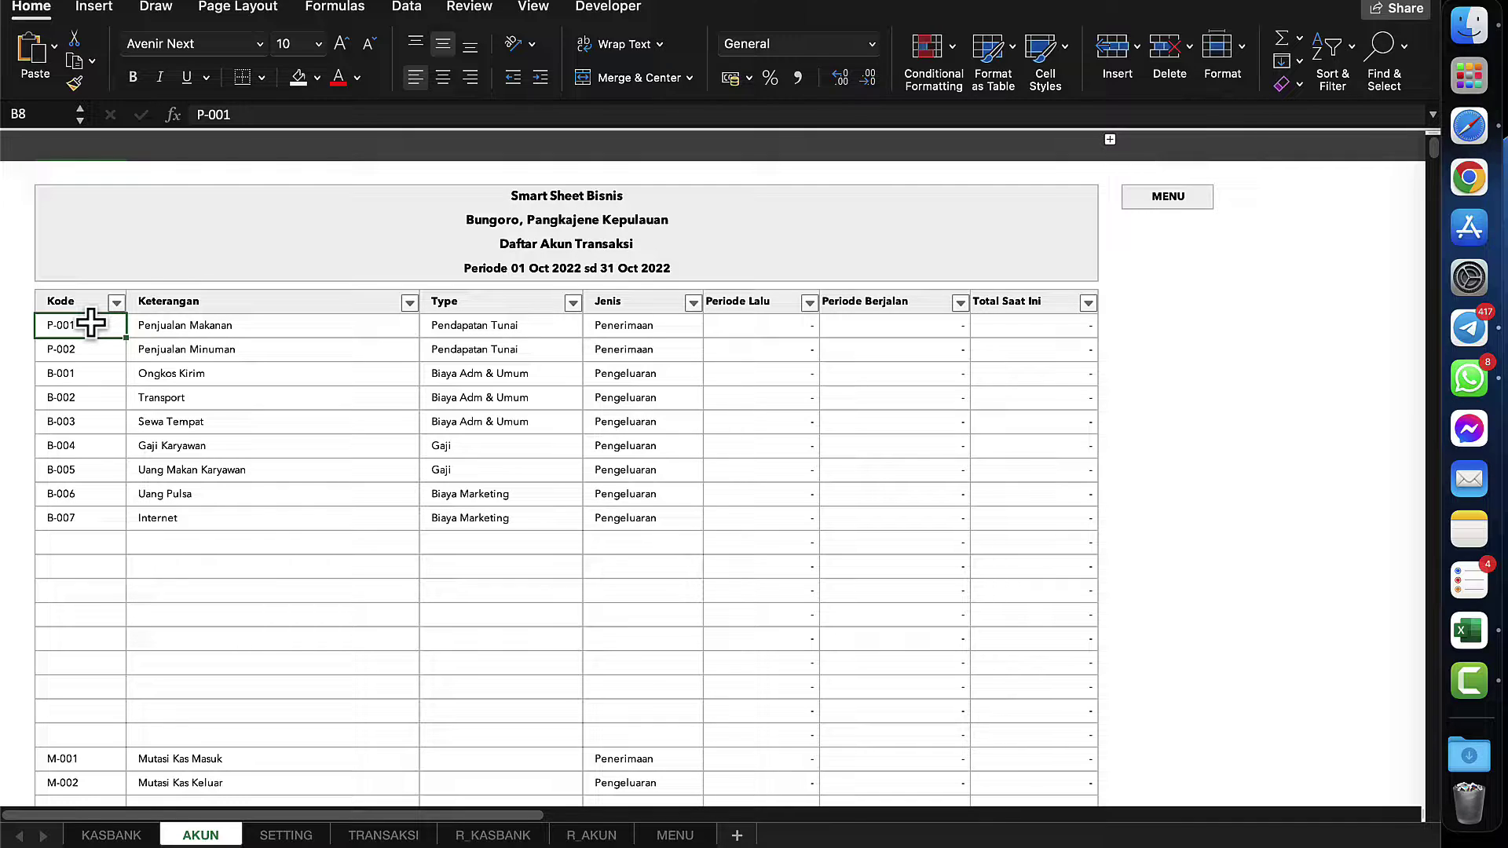
{"action": "left_click", "coordinate": [100, 353]}
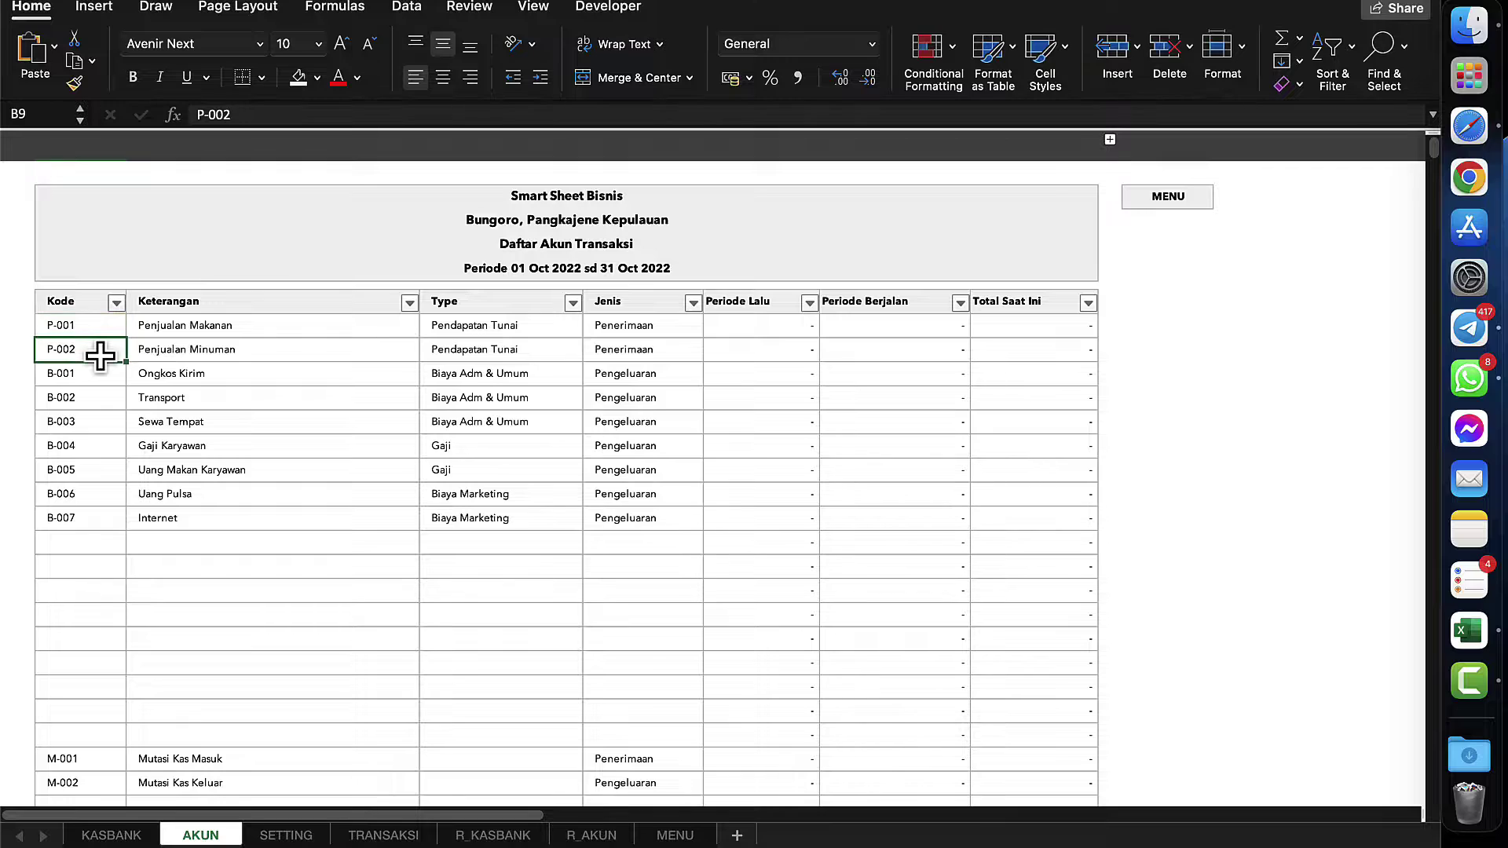
{"action": "left_click", "coordinate": [72, 326]}
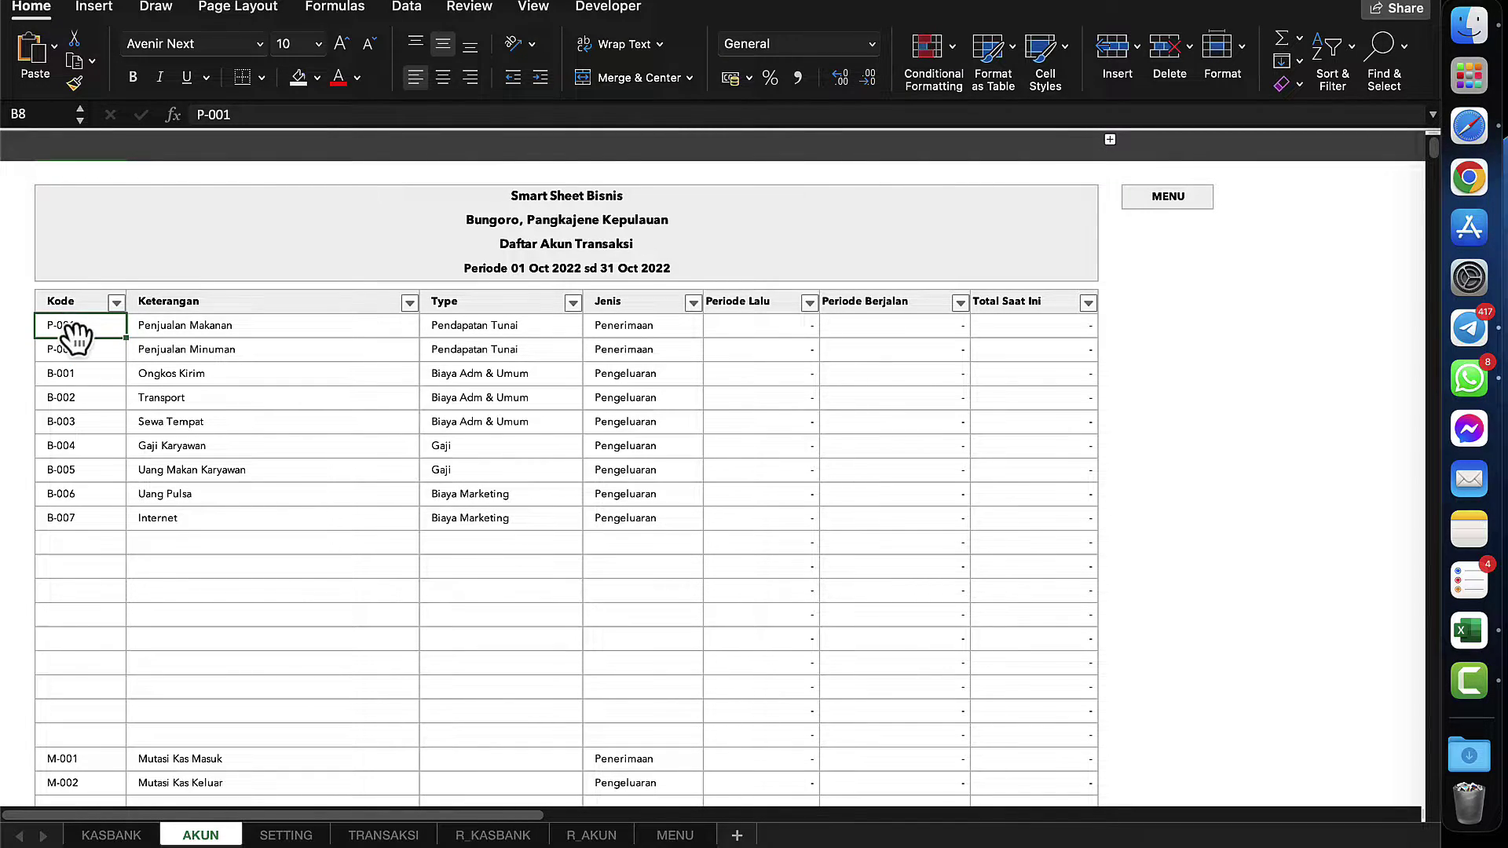
{"action": "left_click", "coordinate": [72, 376]}
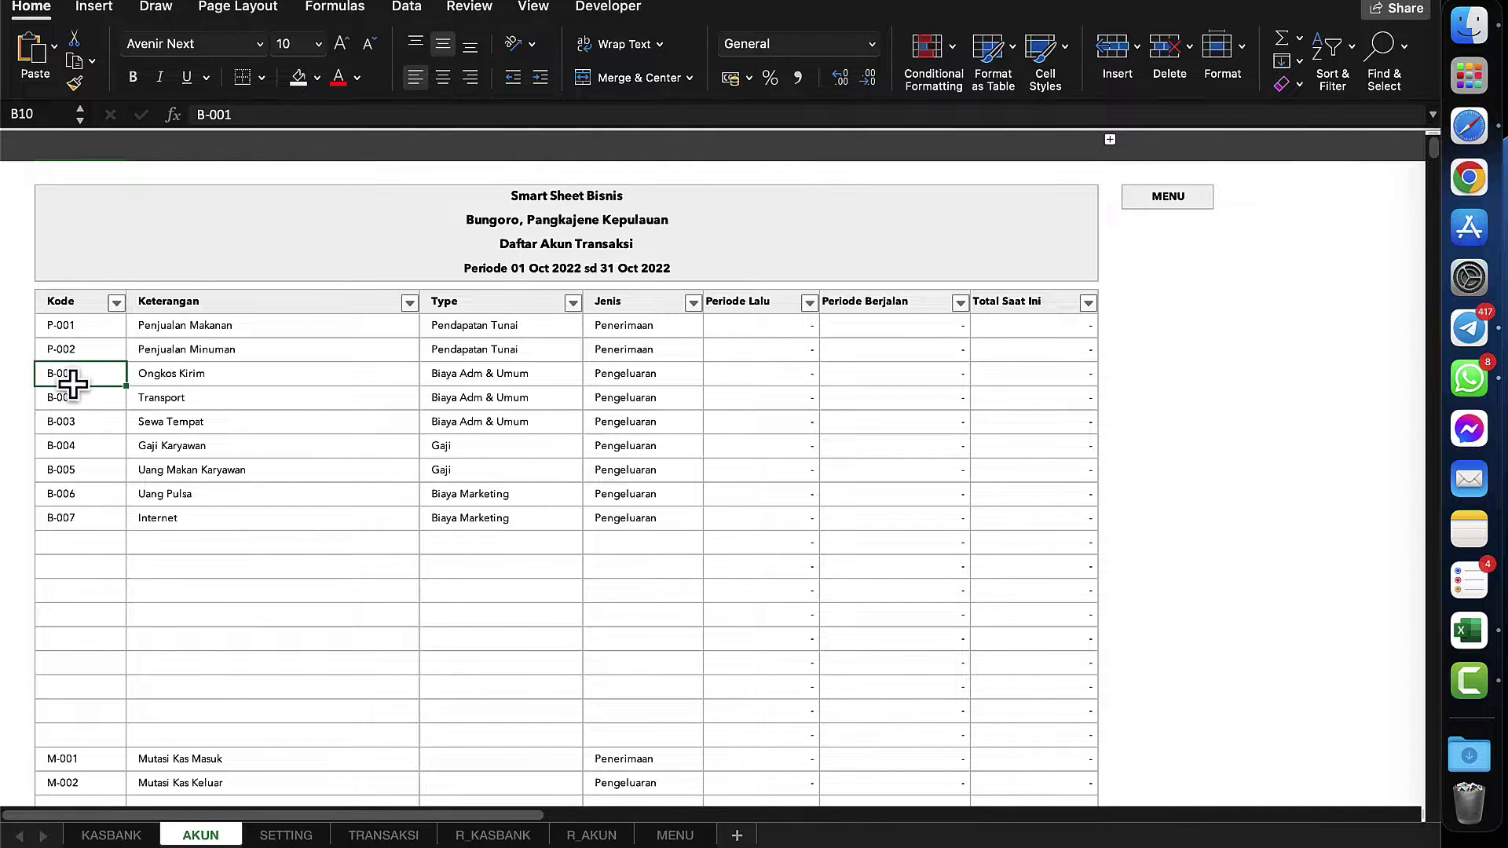
{"action": "left_click_drag", "start_coordinate": [72, 384], "coordinate": [63, 536]}
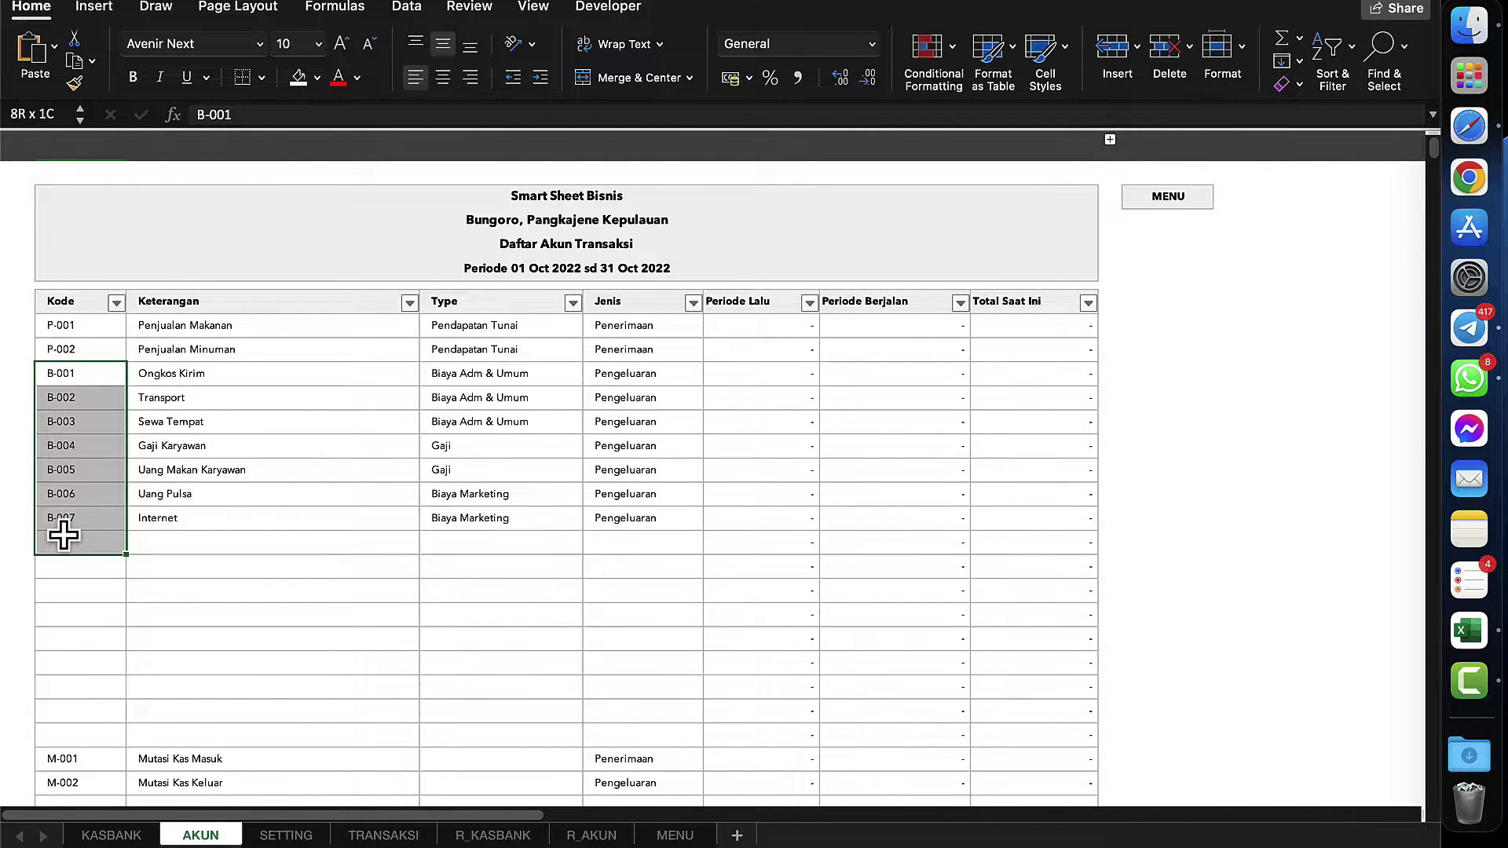
{"action": "left_click", "coordinate": [82, 495]}
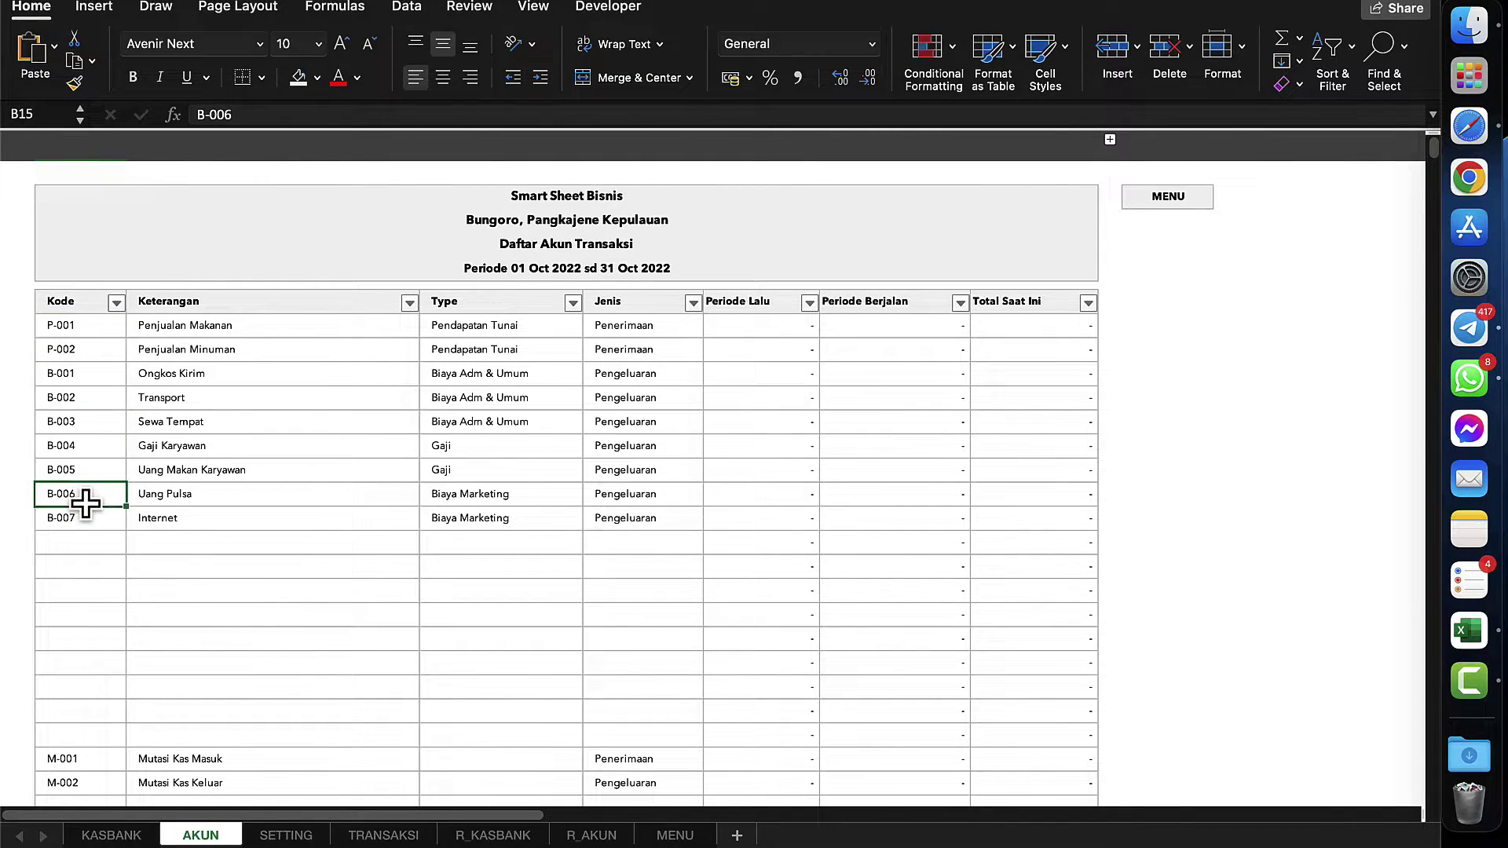
{"action": "left_click", "coordinate": [71, 381]}
{"action": "scroll", "coordinate": [108, 482], "scroll_direction": "down", "scroll_amount": 3}
{"action": "scroll", "coordinate": [108, 481], "scroll_direction": "up", "scroll_amount": 3}
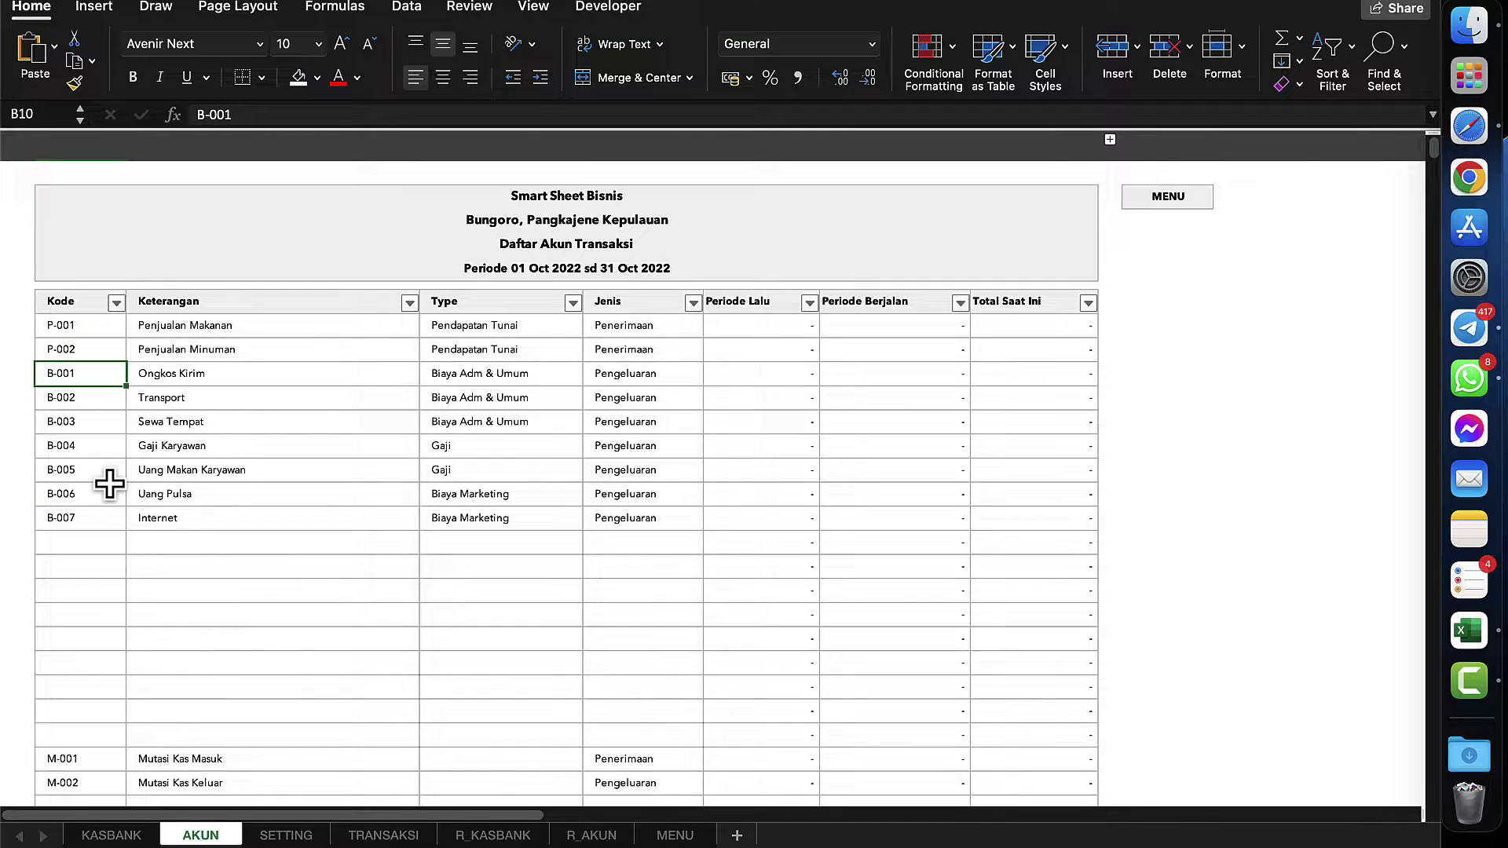
- Insert six entire rows from row 19 in the blank area of the account list, above the M-001 account
{"action": "left_click", "coordinate": [124, 577]}
{"action": "scroll", "coordinate": [122, 576], "scroll_direction": "down", "scroll_amount": 5}
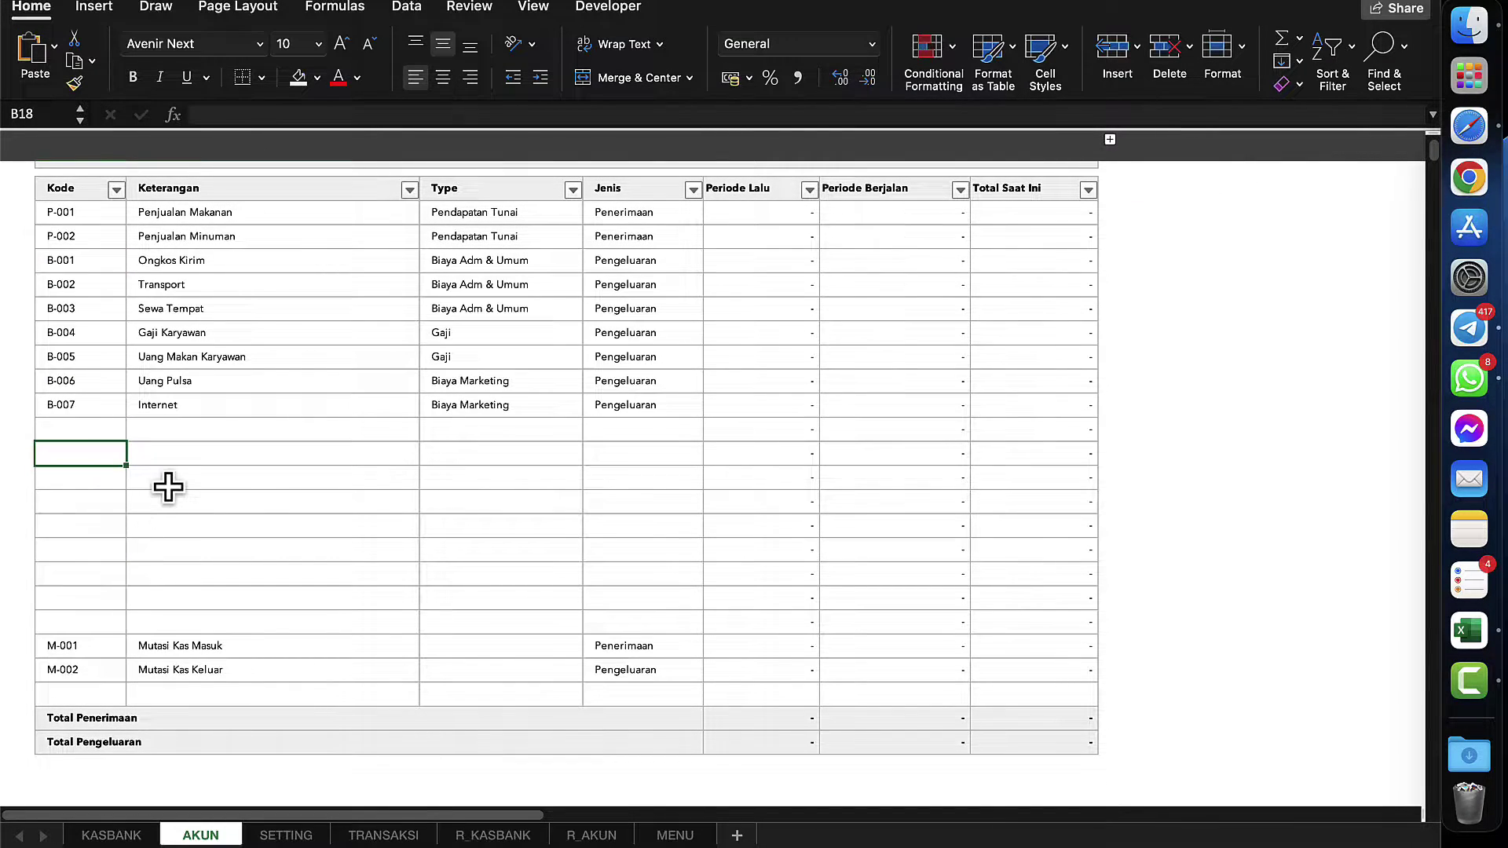
{"action": "left_click", "coordinate": [167, 486]}
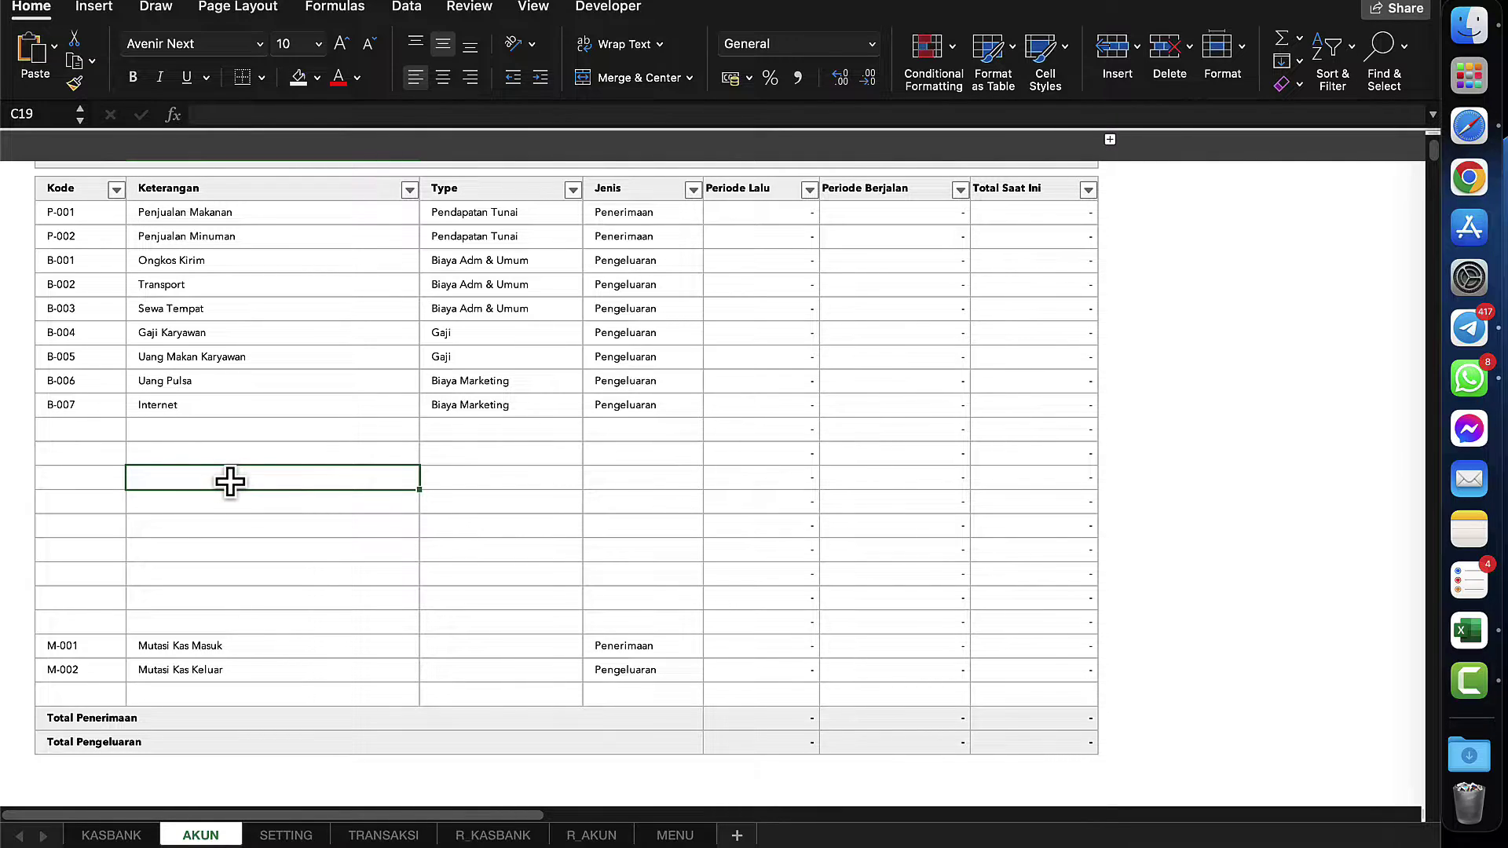
{"action": "left_click_drag", "start_coordinate": [229, 481], "coordinate": [241, 601]}
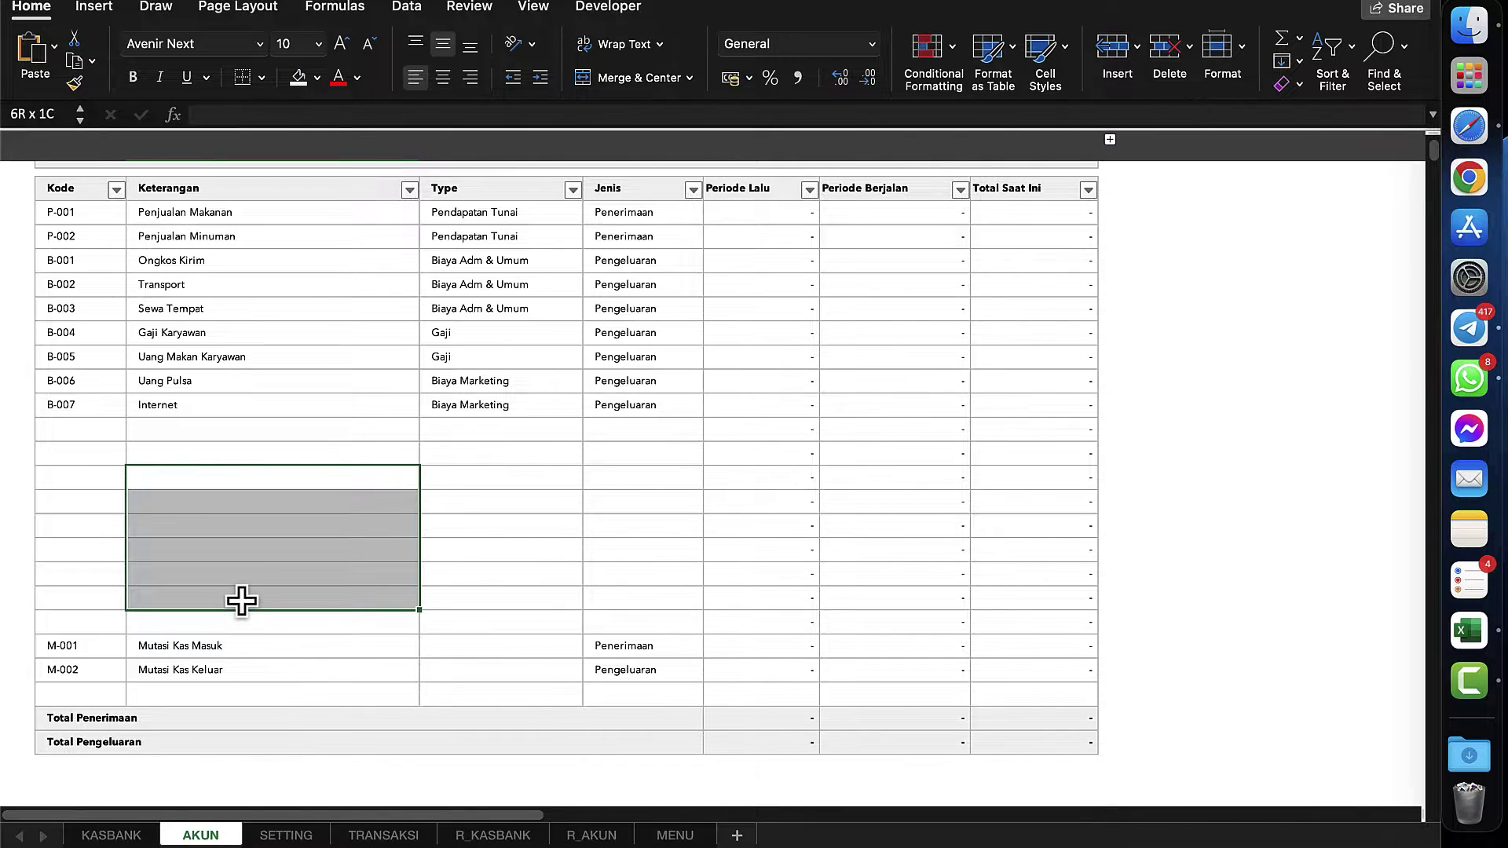
{"action": "right_click", "coordinate": [230, 516]}
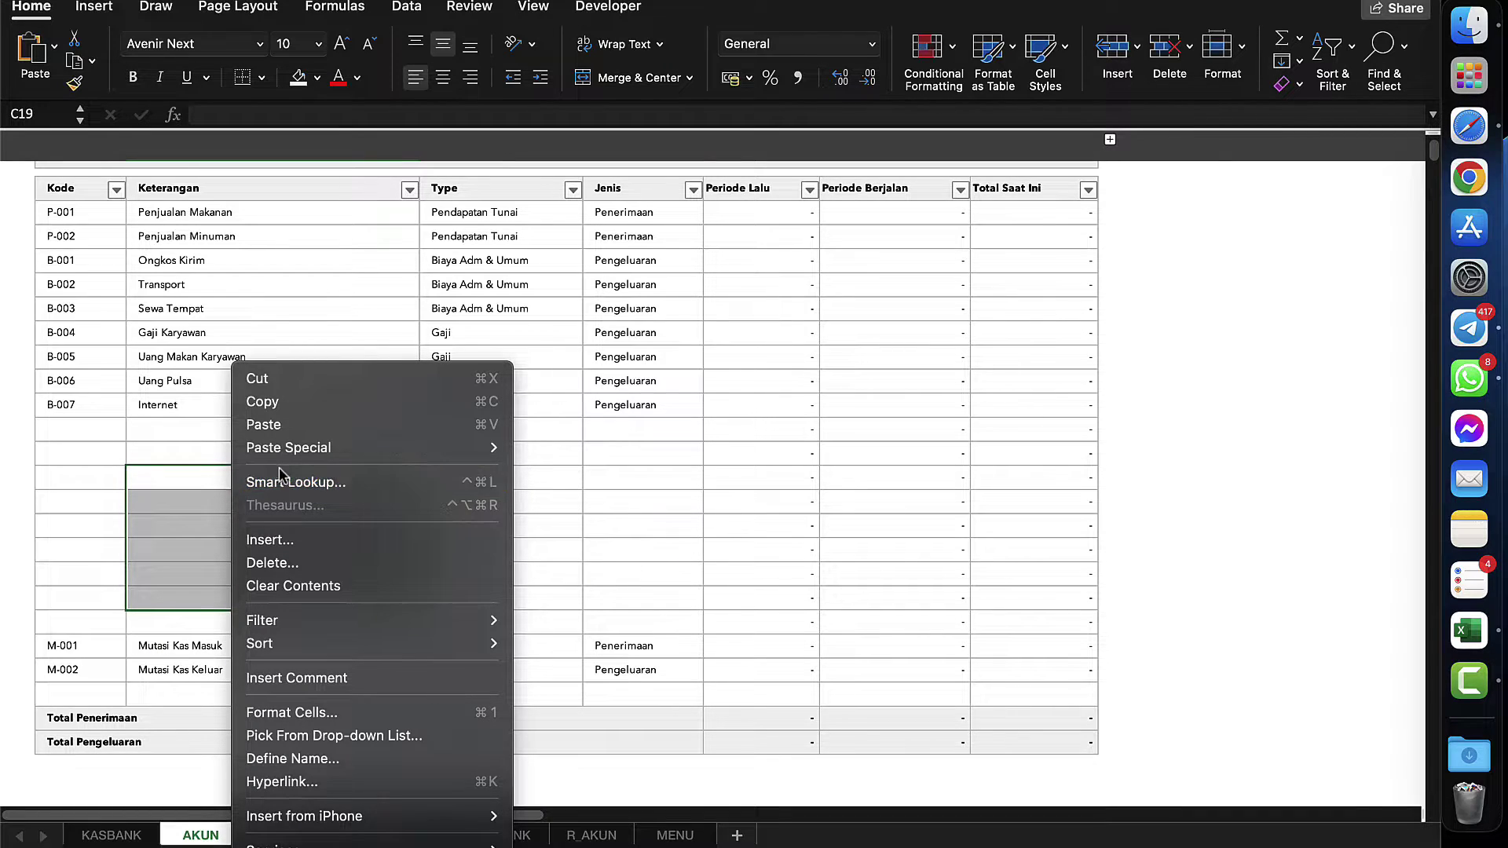
{"action": "left_click", "coordinate": [260, 542]}
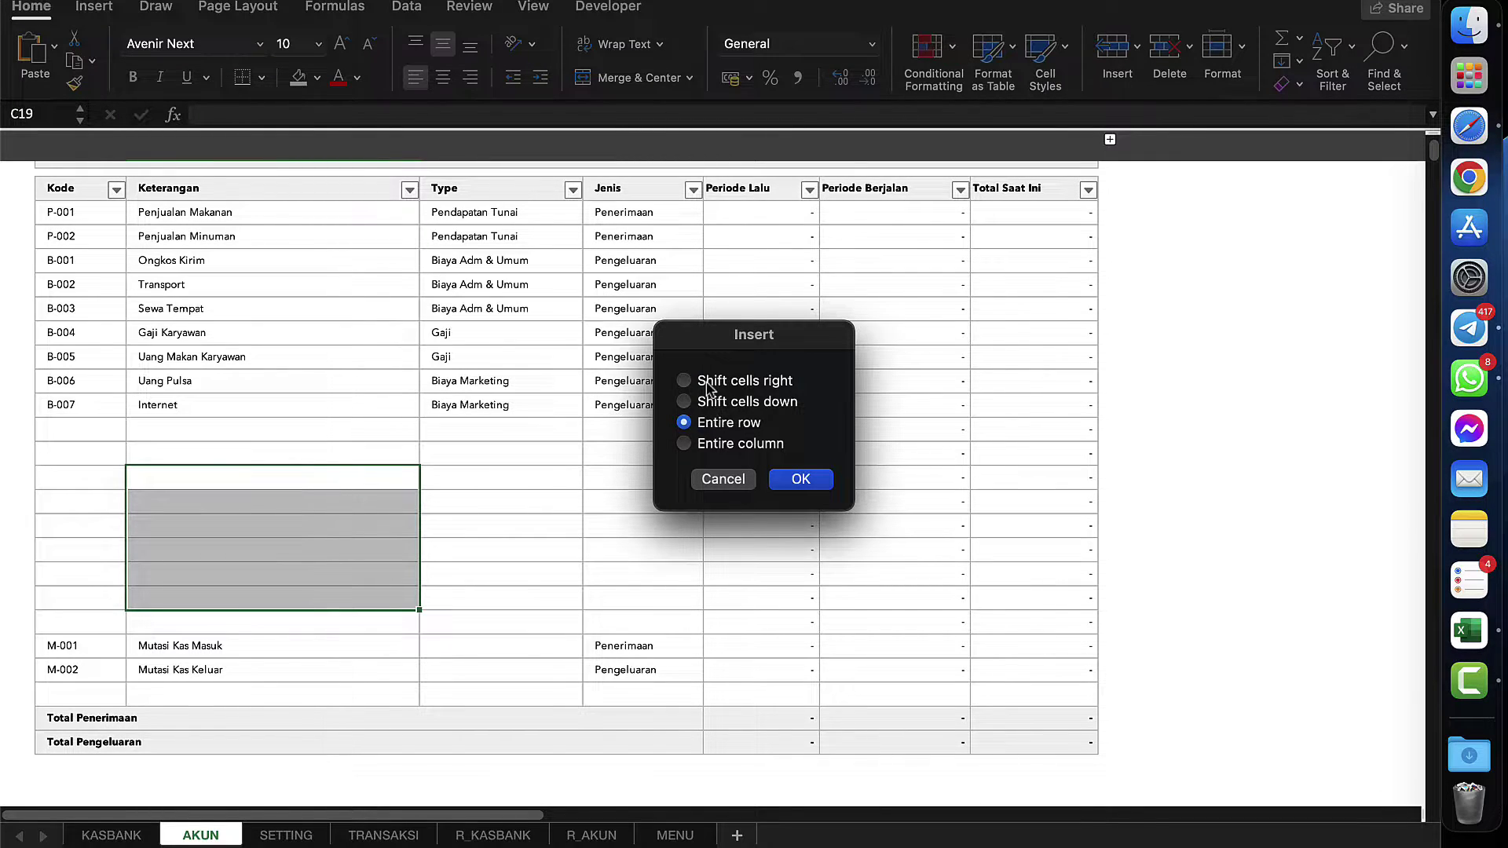
{"action": "left_click", "coordinate": [795, 477]}
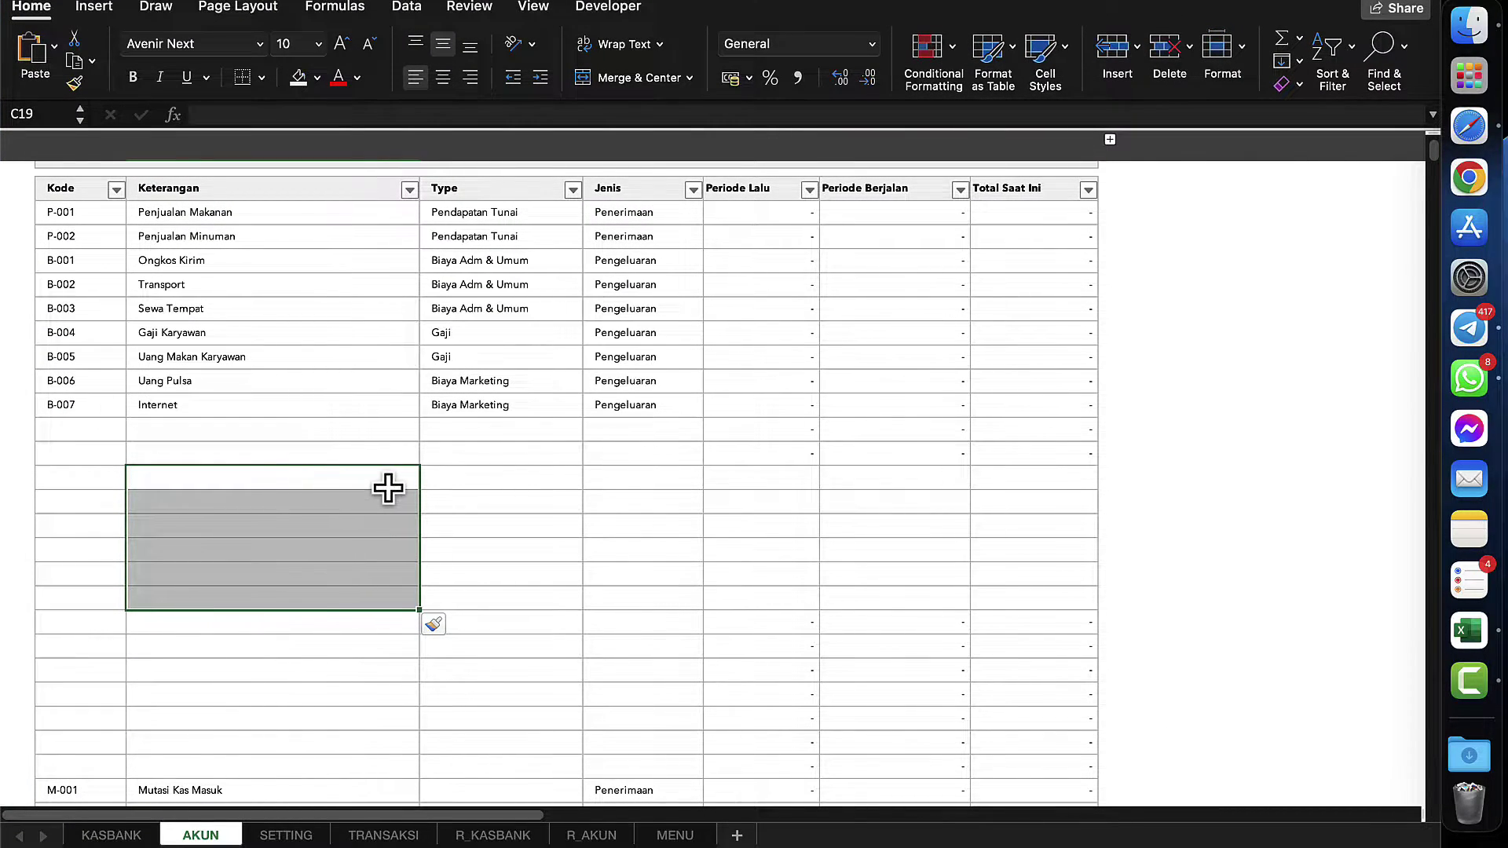
- Check the Periode Lalu, Periode Berjalan and Total Saat Ini cells of the inserted rows for formulas
{"action": "left_click", "coordinate": [760, 476]}
{"action": "left_click", "coordinate": [789, 503]}
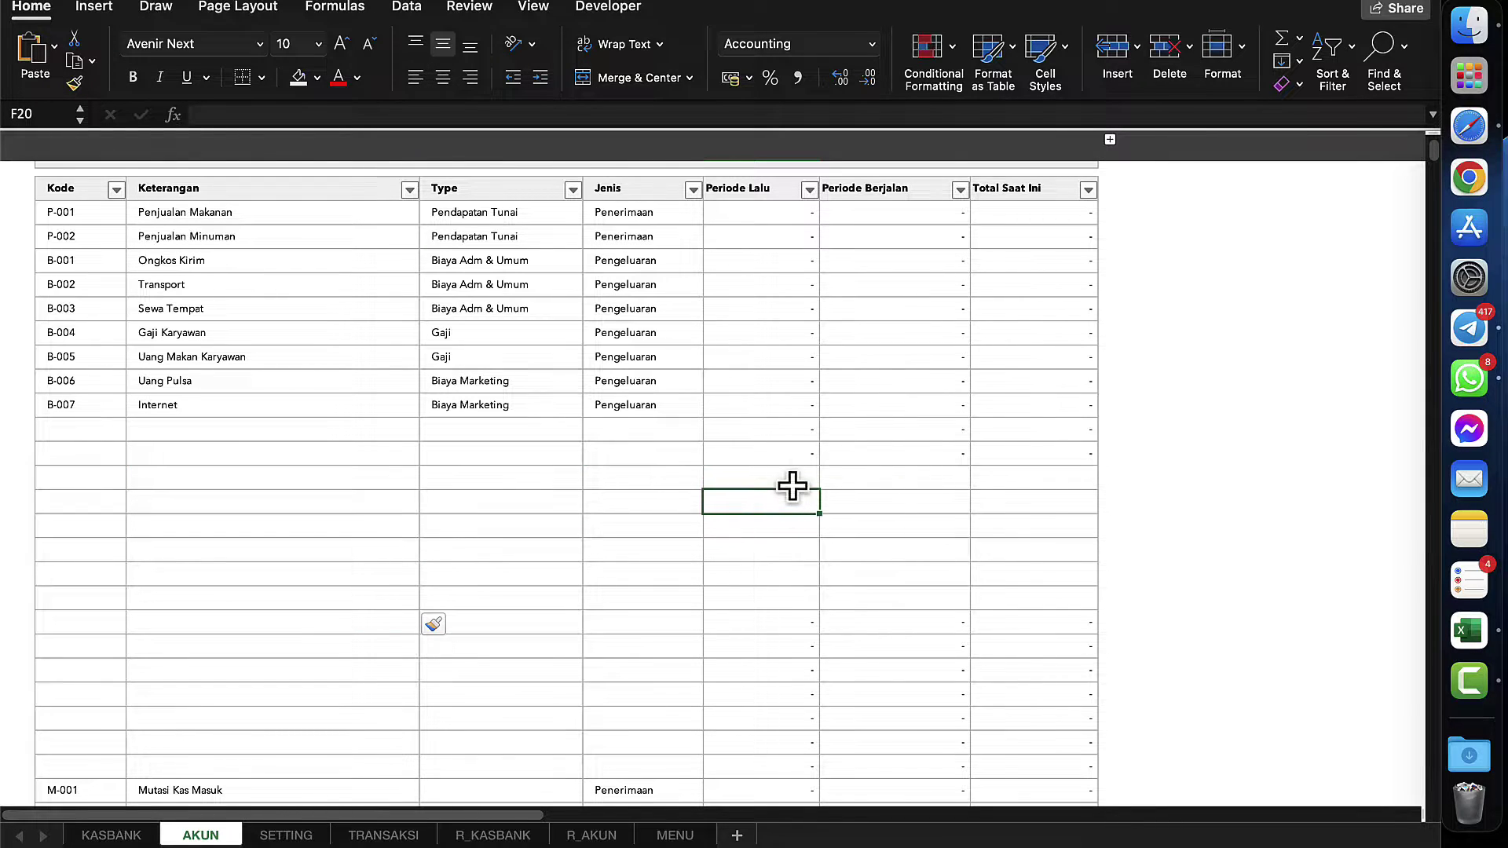
{"action": "left_click", "coordinate": [795, 477]}
{"action": "left_click", "coordinate": [878, 478]}
{"action": "left_click", "coordinate": [996, 477]}
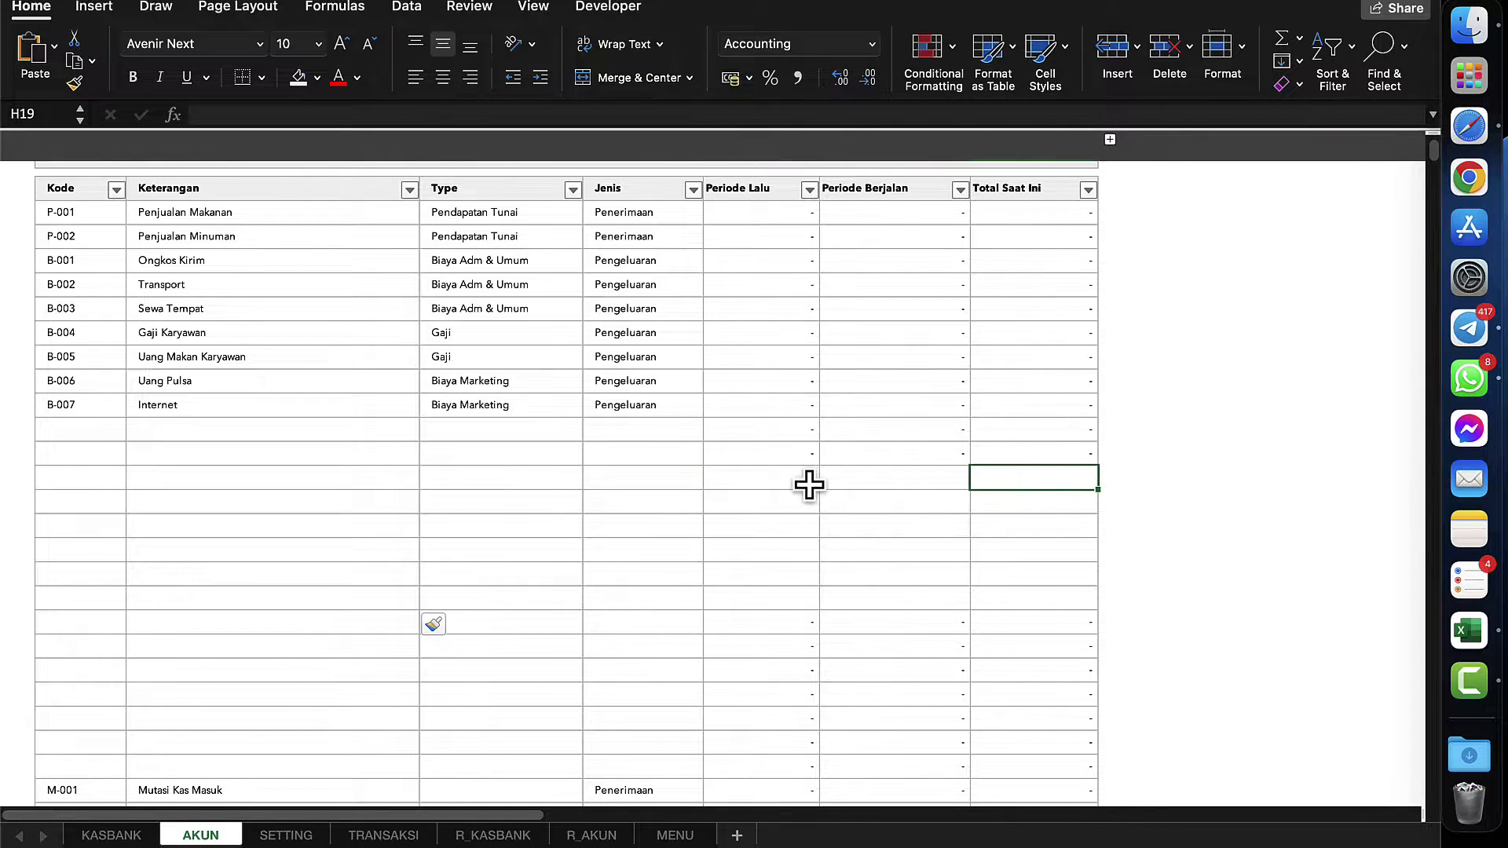
{"action": "left_click", "coordinate": [808, 485]}
{"action": "left_click", "coordinate": [882, 482]}
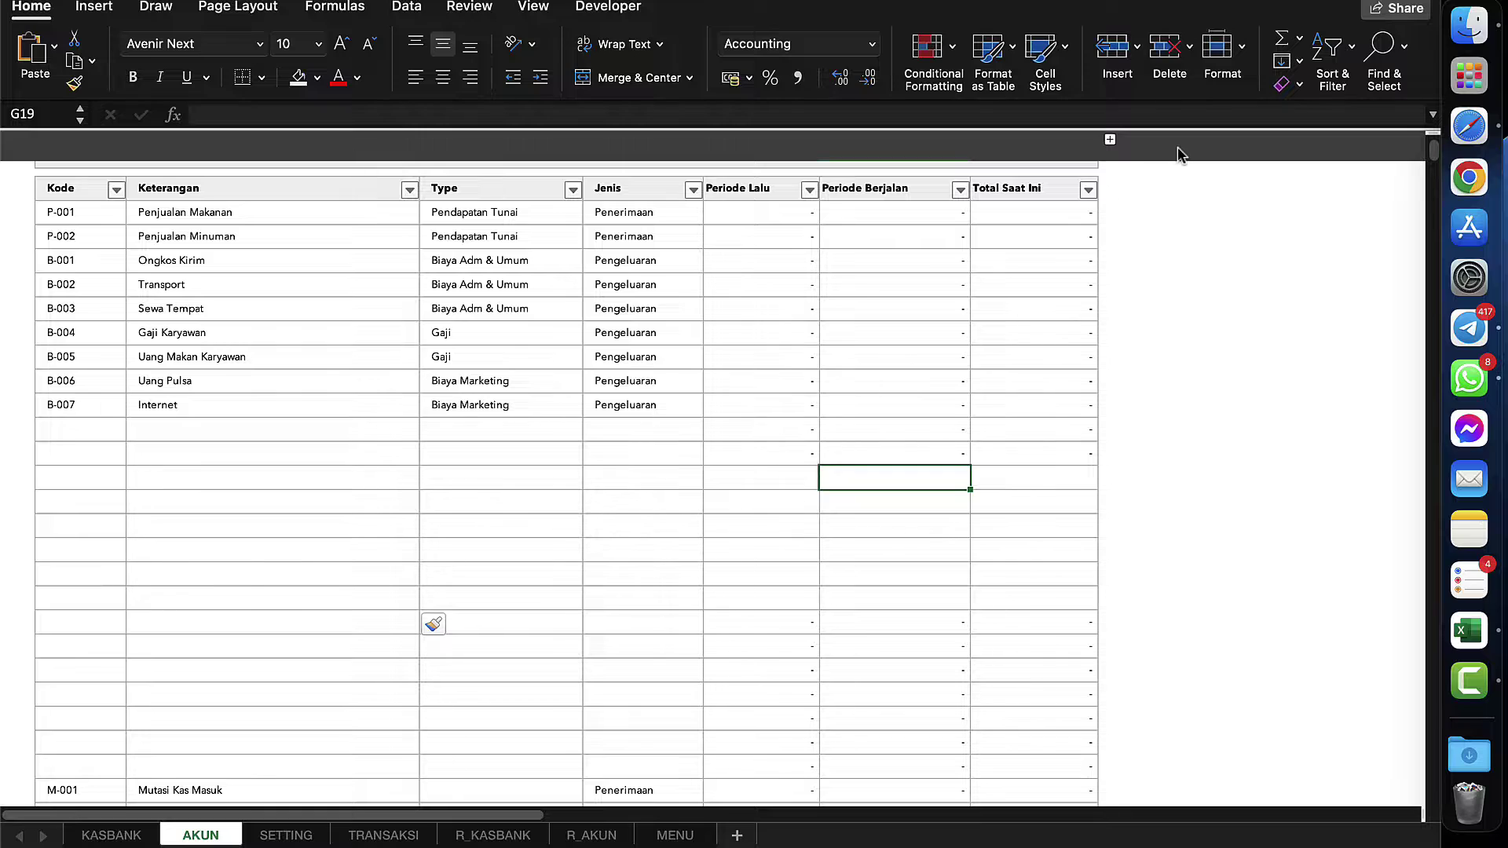
- Expand the collapsed helper column and copy the formulas of the B-007 Internet row, from Periode Lalu through the helper column
{"action": "scroll", "coordinate": [817, 458], "scroll_direction": "up", "scroll_amount": 3}
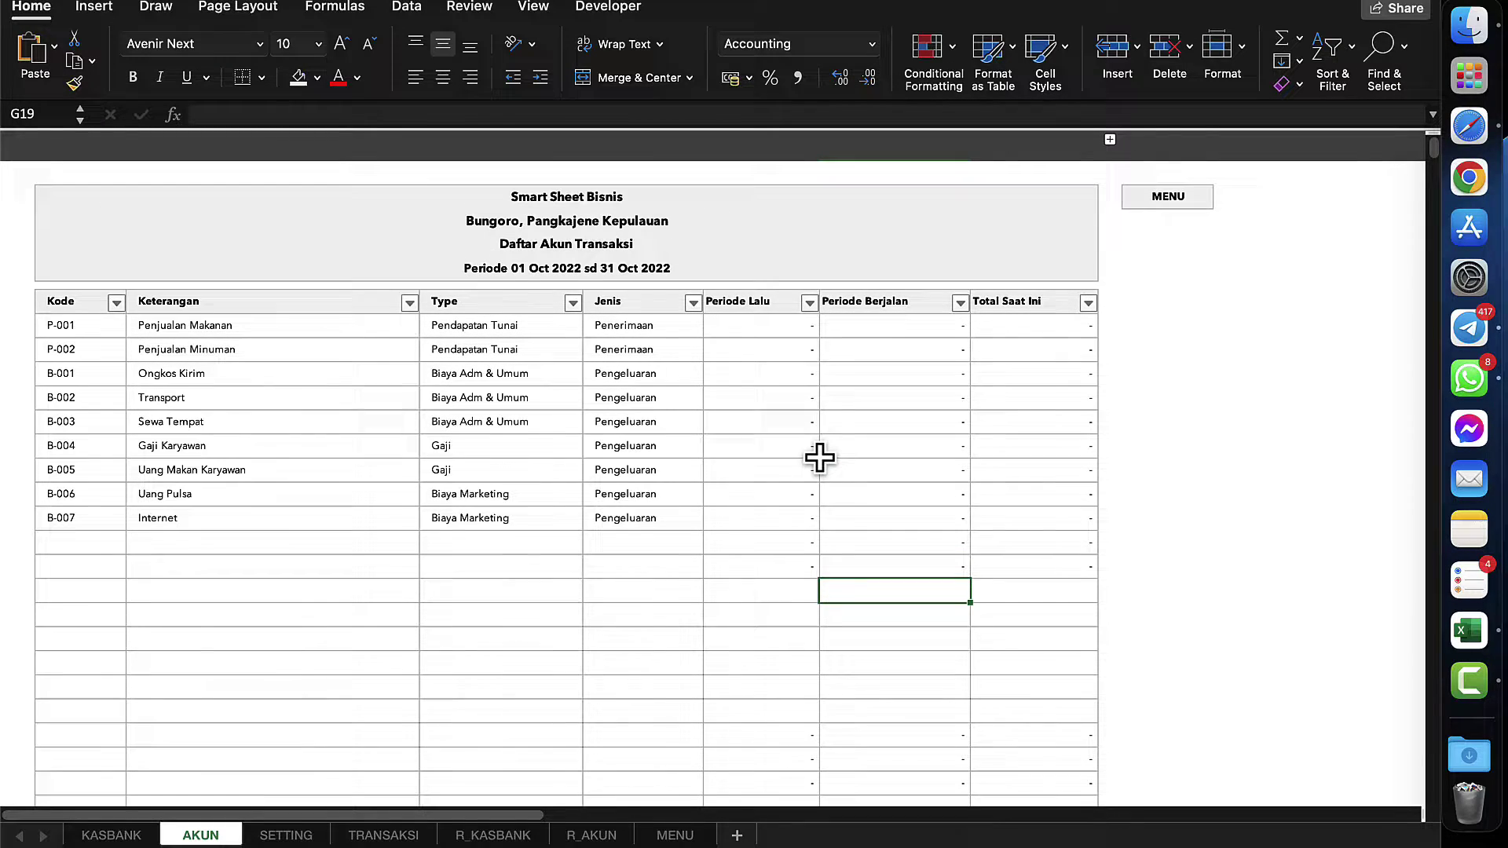
{"action": "left_click", "coordinate": [1110, 139]}
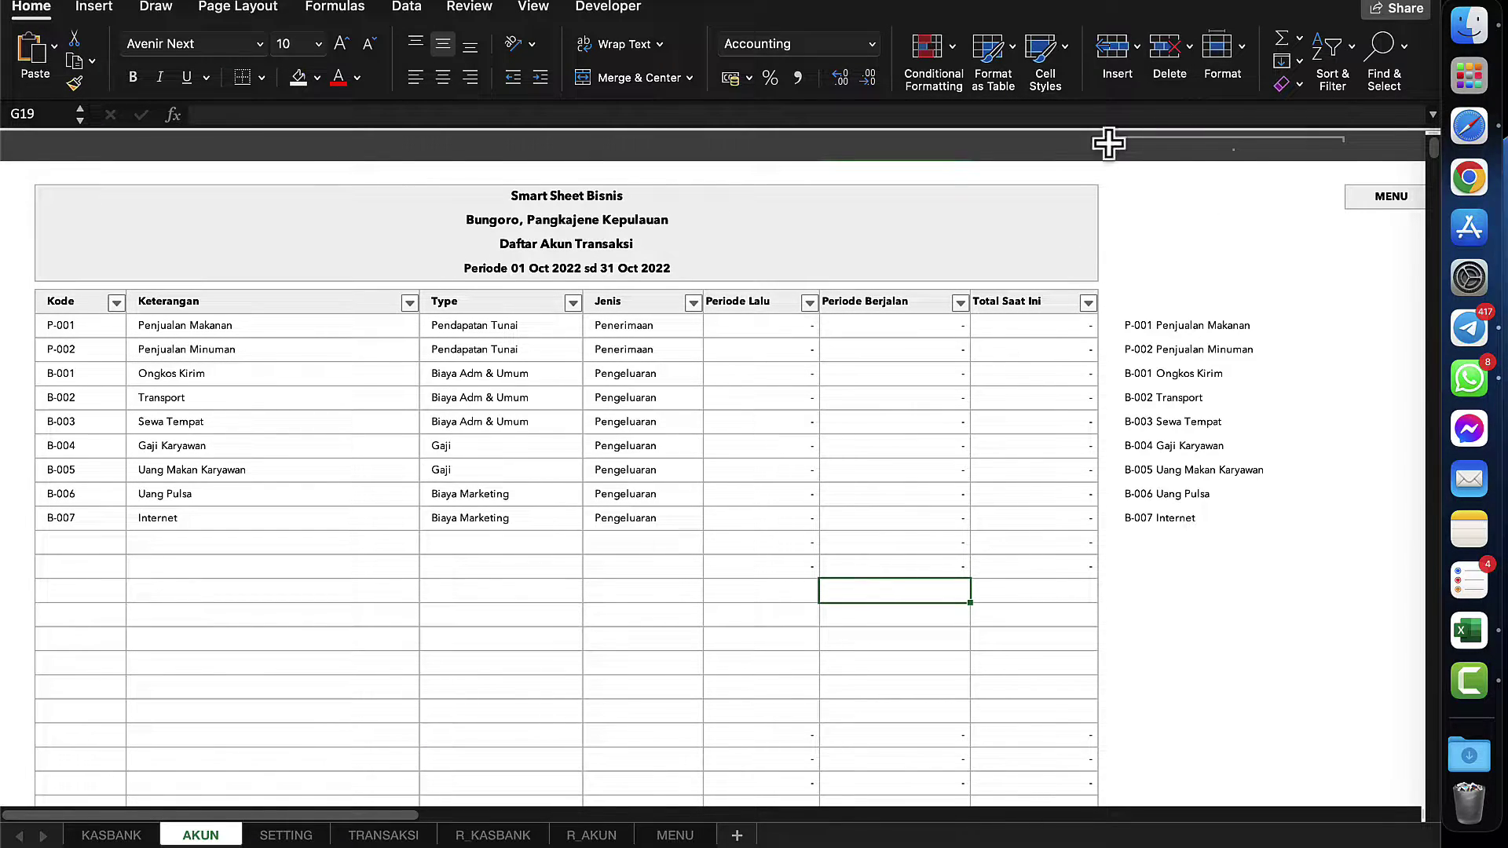
{"action": "left_click", "coordinate": [778, 520]}
{"action": "key", "text": "shift+Right"}
{"action": "key", "text": "shift+Right"}
{"action": "key", "text": "shift+Right"}
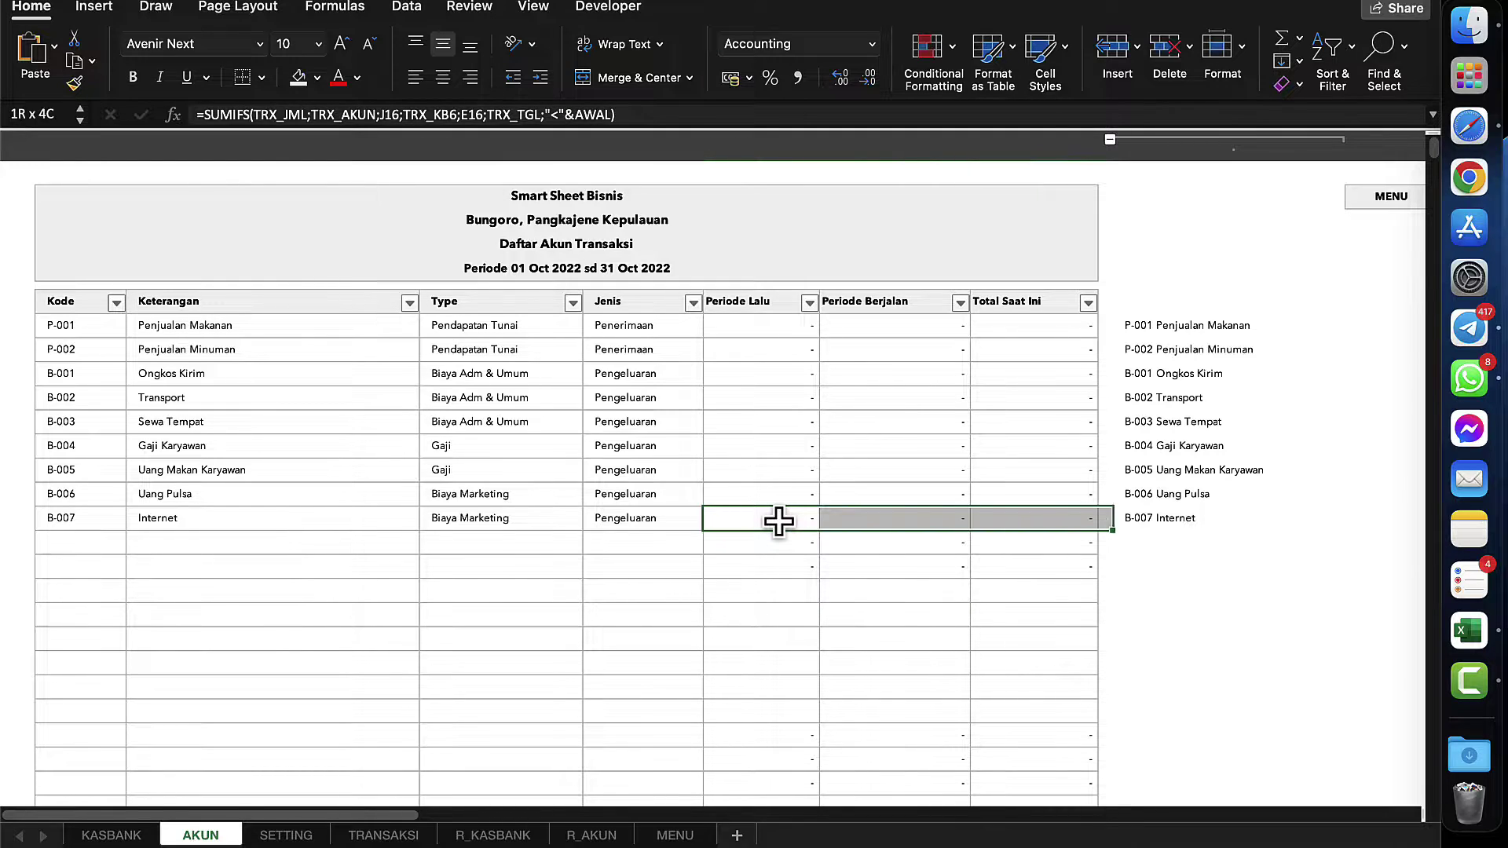
{"action": "key", "text": "shift+Right"}
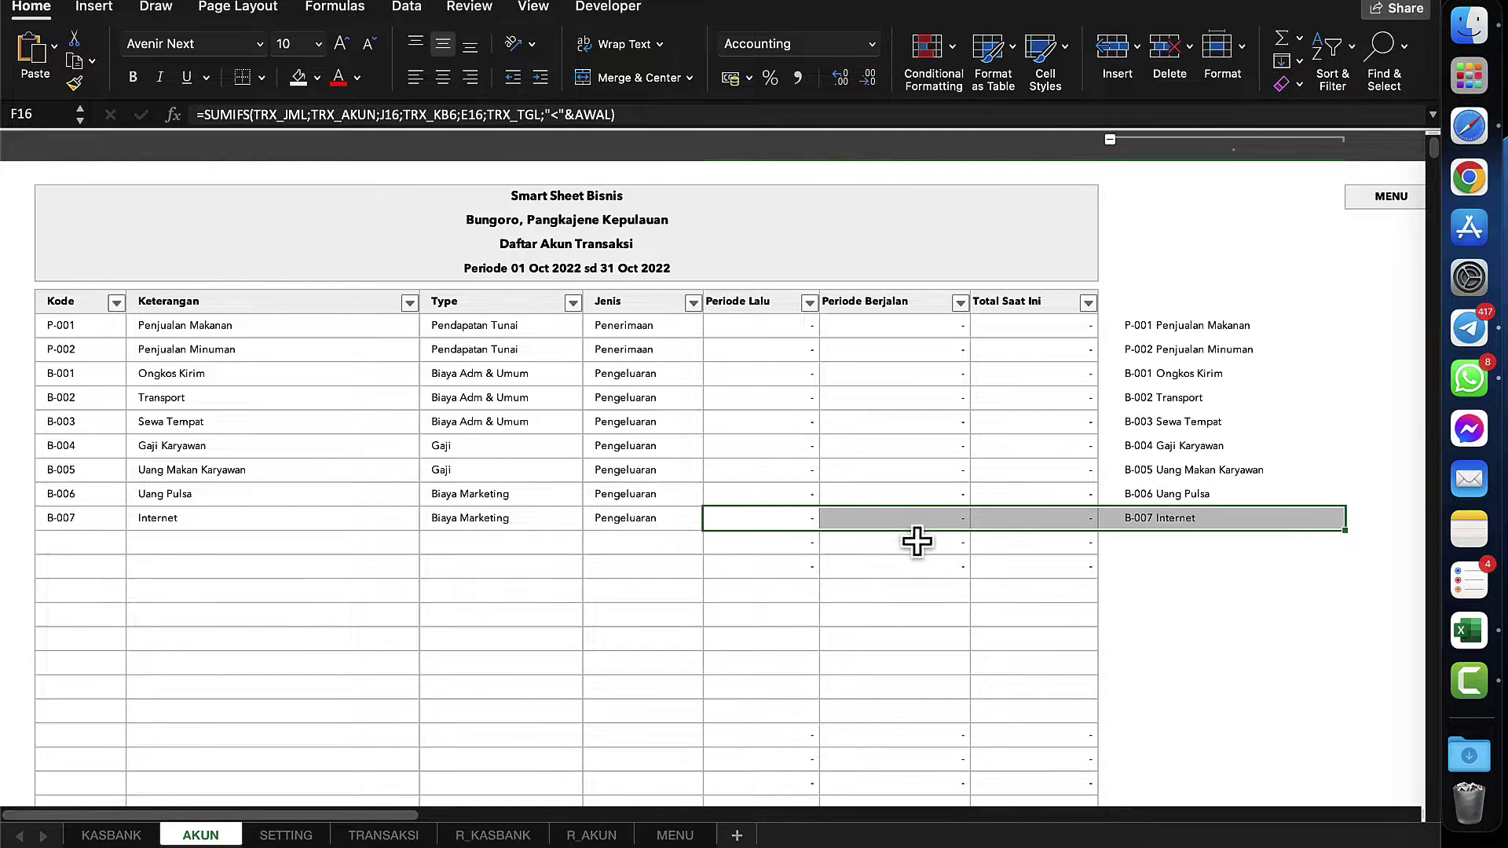
{"action": "right_click", "coordinate": [961, 522]}
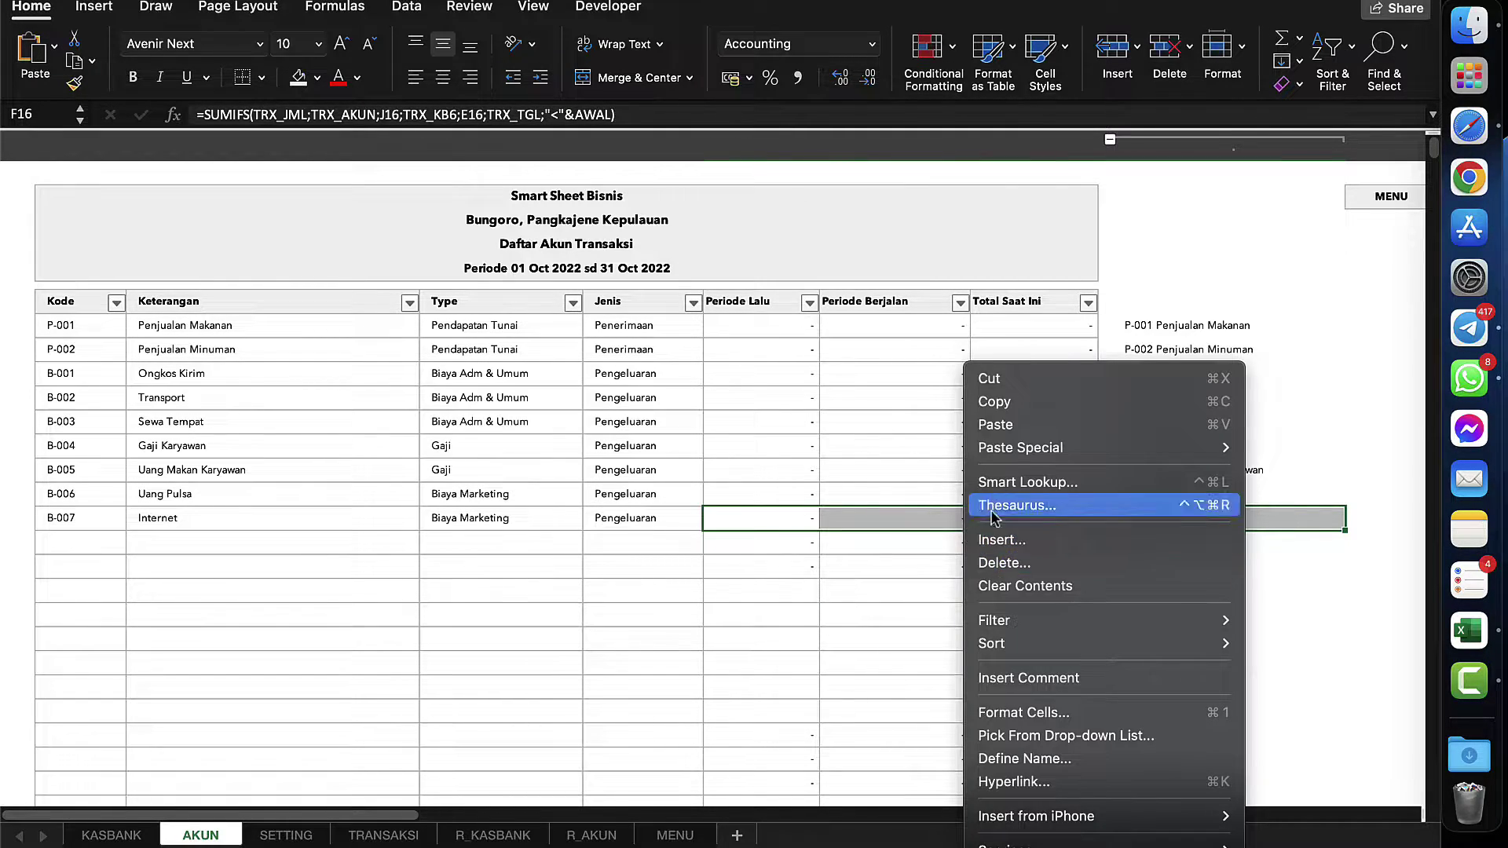
{"action": "left_click", "coordinate": [994, 401]}
- Paste the copied formulas into the nine rows below B-007, rows 17 to 25, and clear the copy selection
{"action": "left_click", "coordinate": [779, 542]}
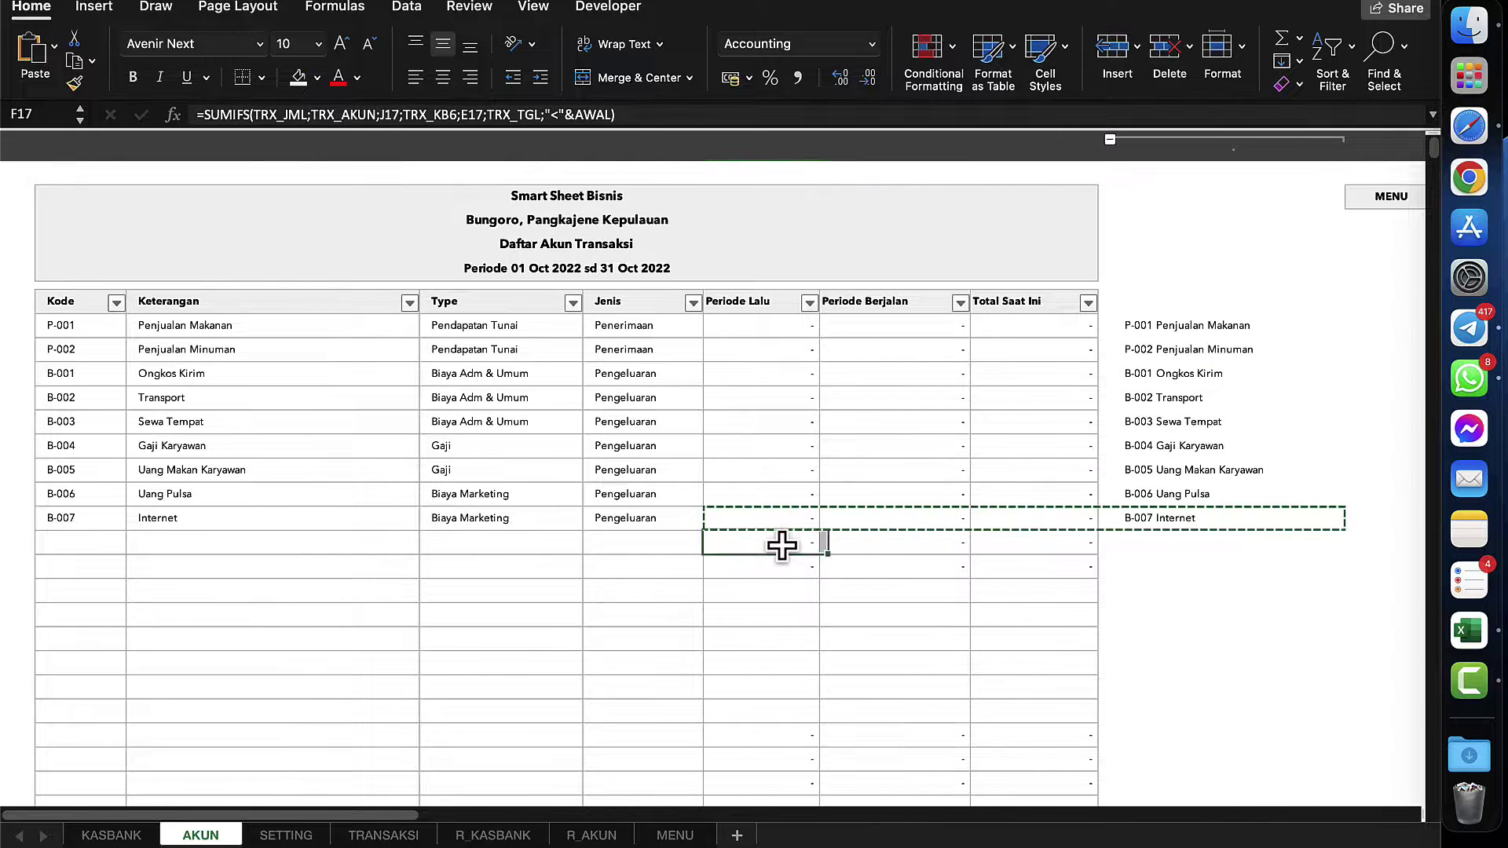
{"action": "key", "text": "shift+Down"}
{"action": "key", "text": "shift+Down"}
{"action": "key", "text": "shift+Down"}
{"action": "key", "text": "shift+Down"}
{"action": "key", "text": "shift+Down"}
{"action": "key", "text": "shift+Down"}
{"action": "key", "text": "shift+Down"}
{"action": "key", "text": "shift+Down"}
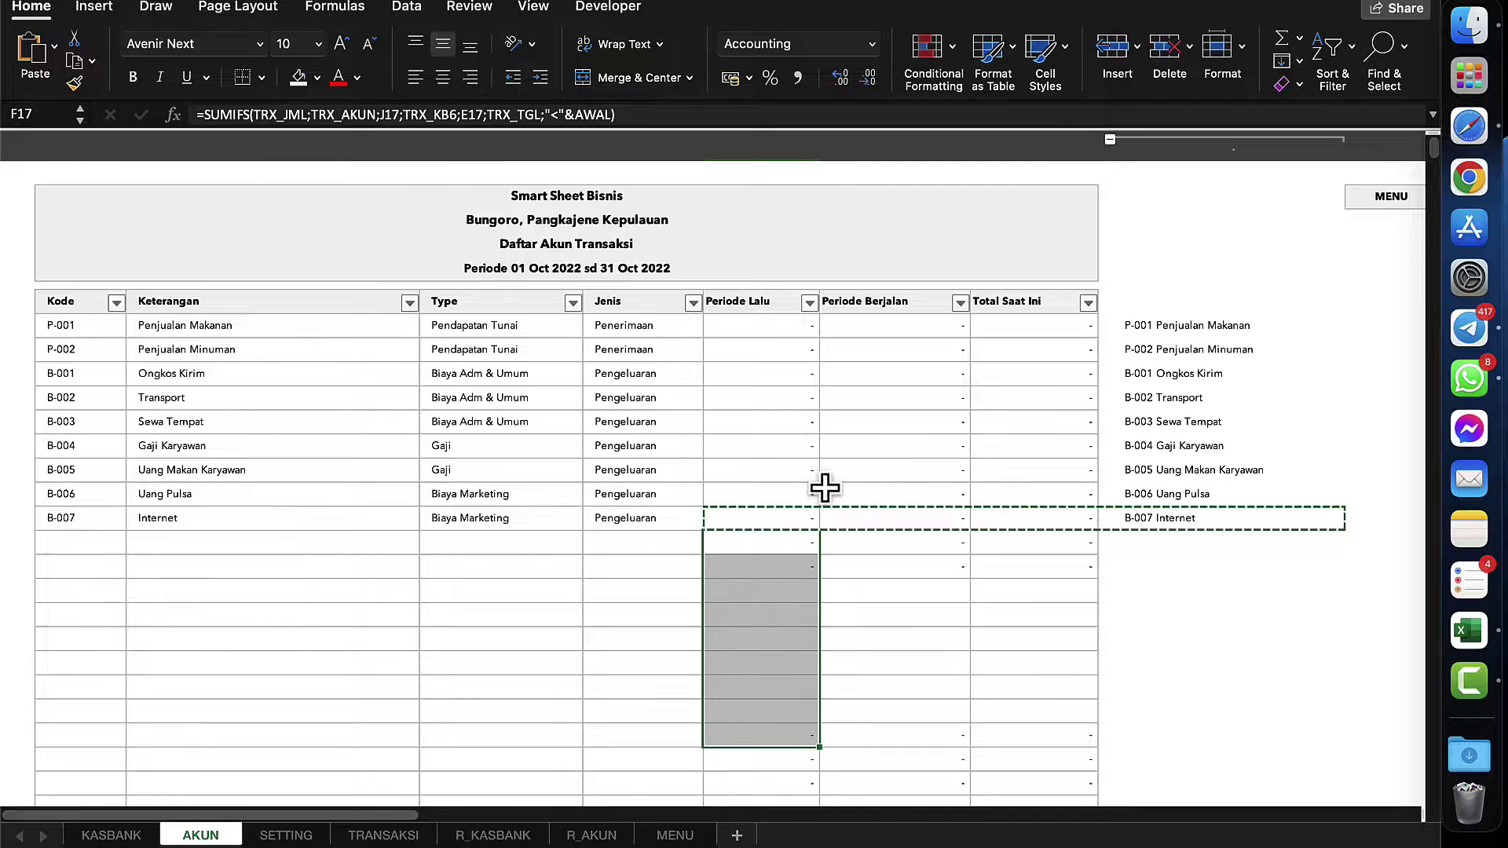
{"action": "right_click", "coordinate": [782, 563]}
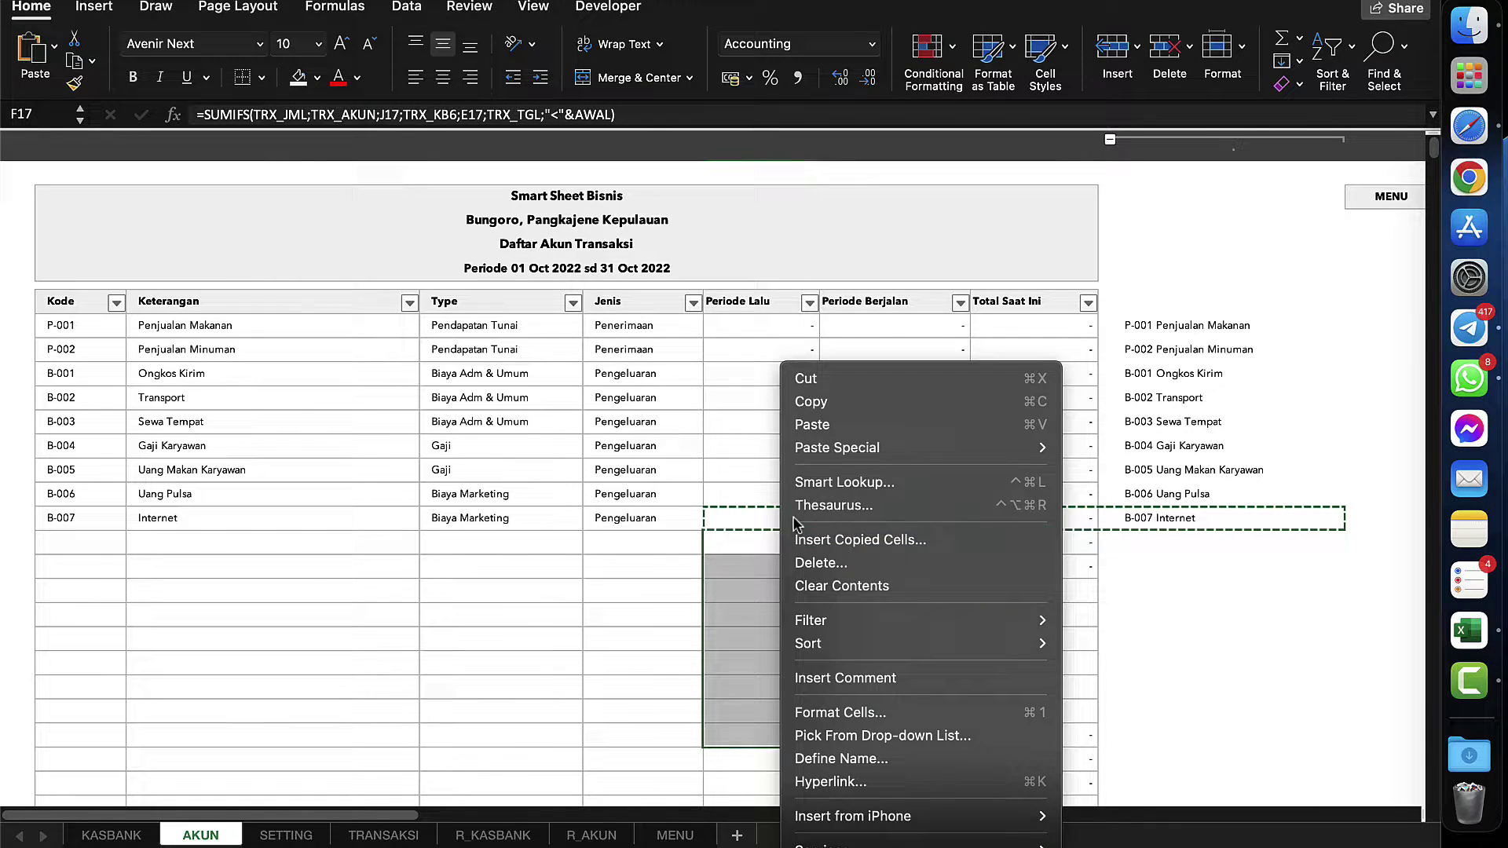
{"action": "left_click", "coordinate": [809, 424]}
{"action": "left_click", "coordinate": [821, 599]}
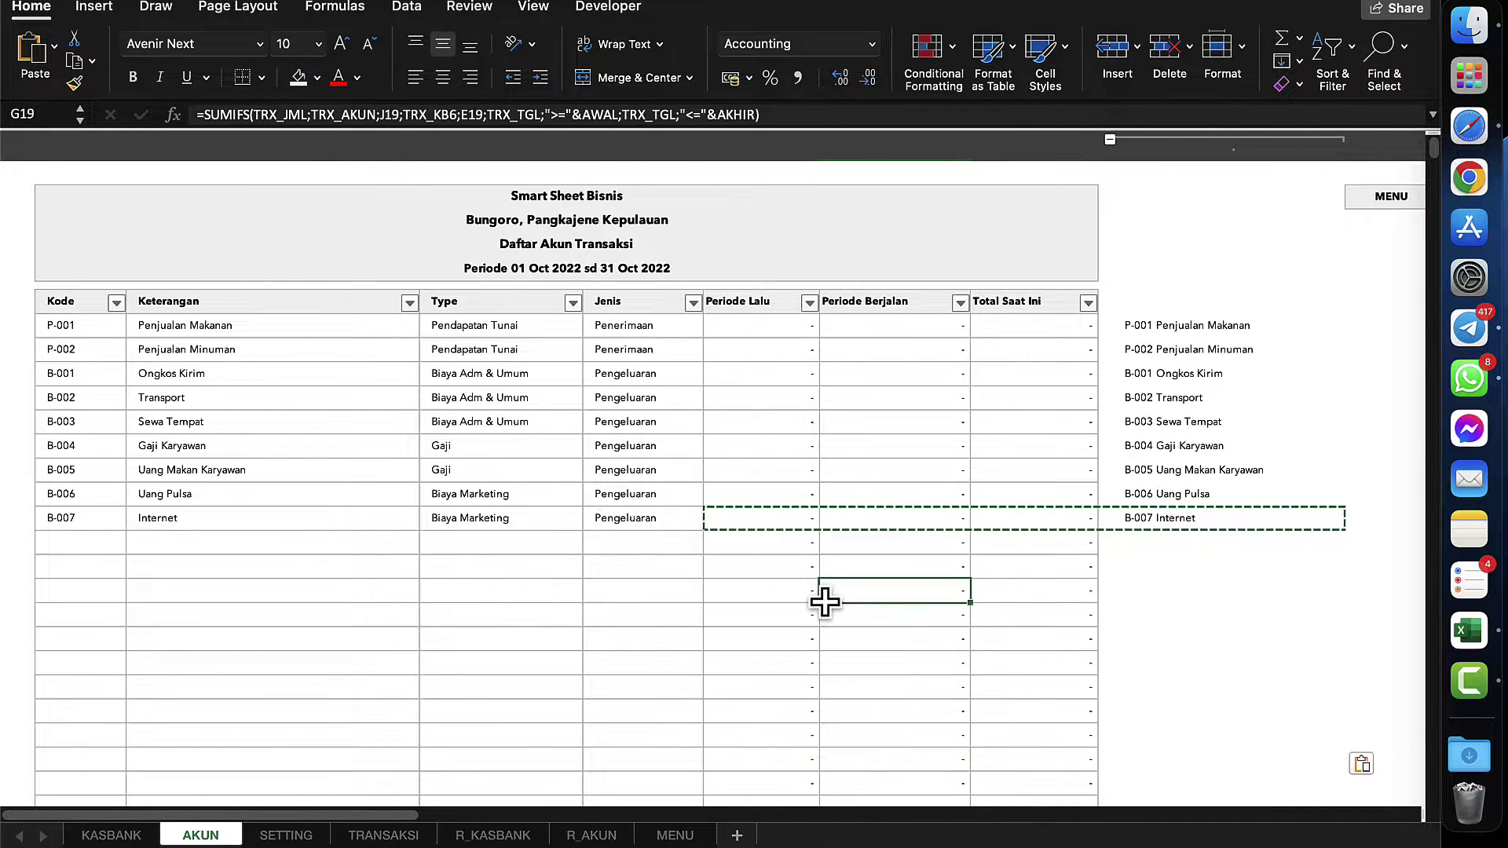
{"action": "left_click", "coordinate": [1076, 487]}
{"action": "key", "text": "Escape"}
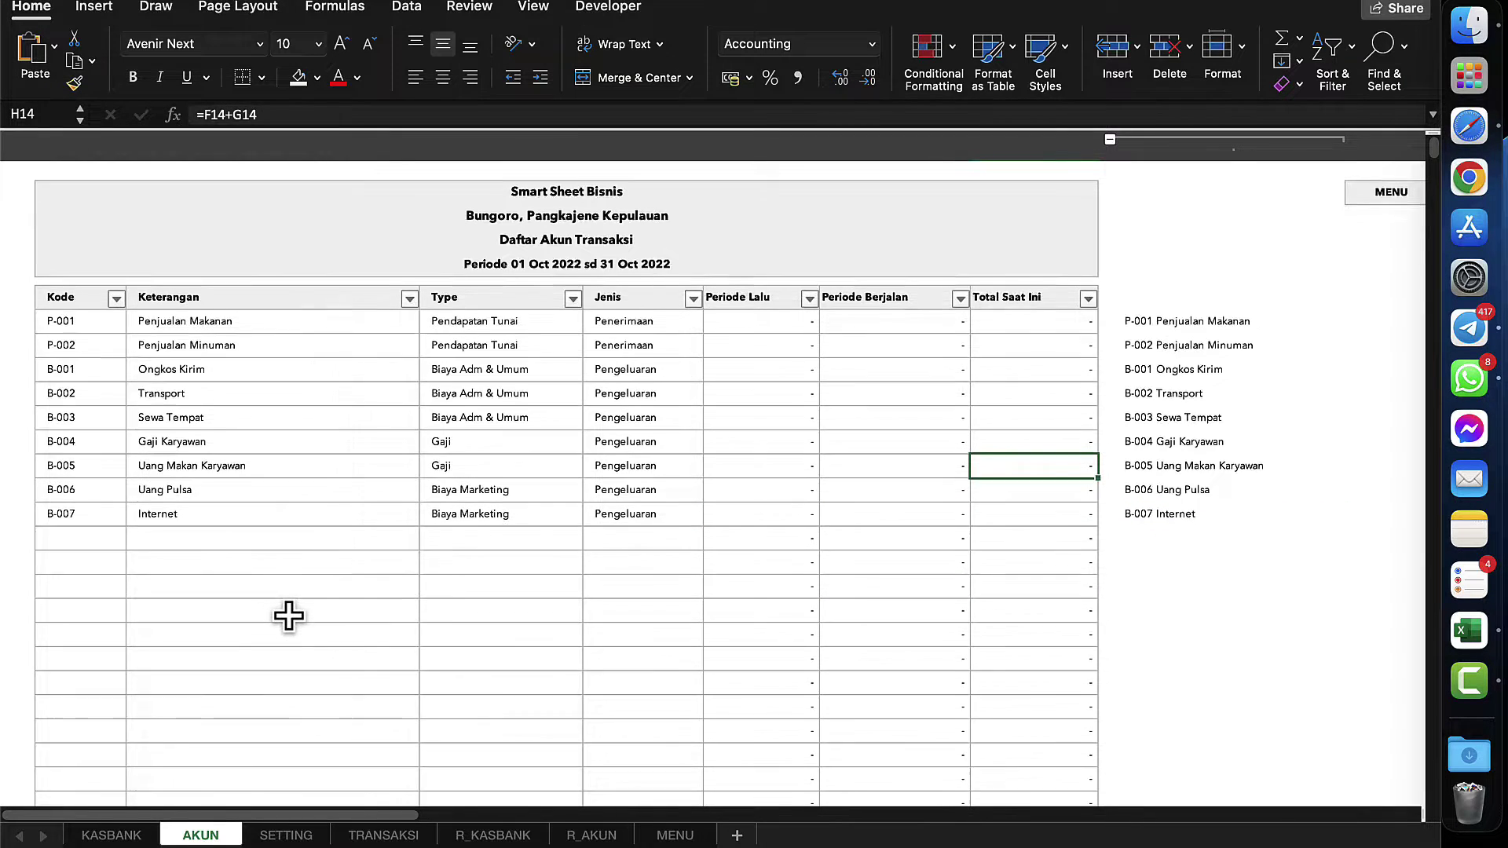
- Examine the extended account list down to the totals, including the code, description, type and Jenis of M-001 and M-002
{"action": "scroll", "coordinate": [290, 642], "scroll_direction": "down", "scroll_amount": 10}
{"action": "scroll", "coordinate": [289, 616], "scroll_direction": "up", "scroll_amount": 10}
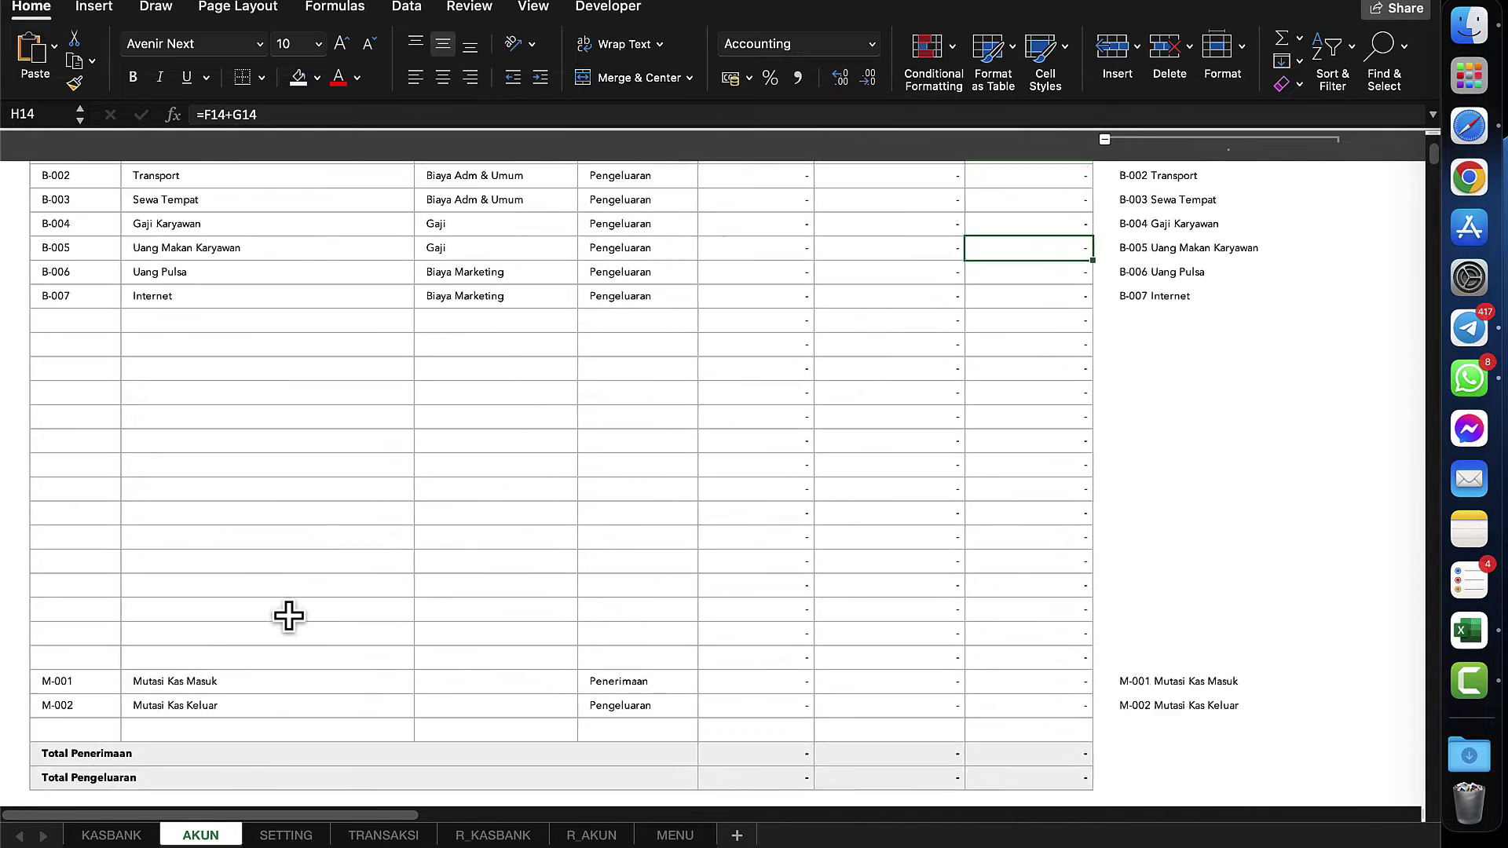
{"action": "scroll", "coordinate": [289, 616], "scroll_direction": "down", "scroll_amount": 3}
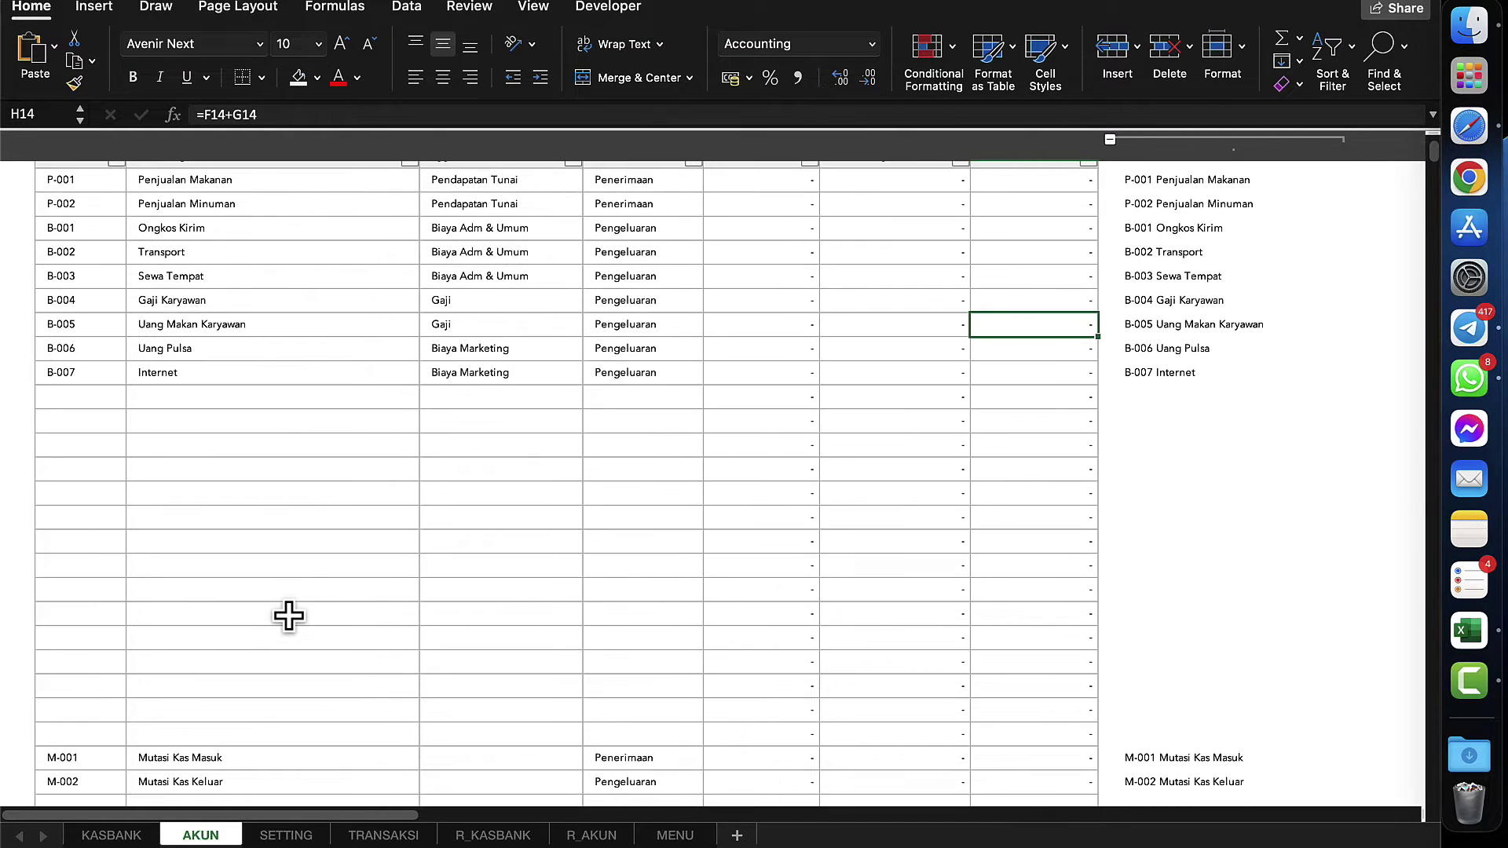
{"action": "scroll", "coordinate": [289, 616], "scroll_direction": "down", "scroll_amount": 4}
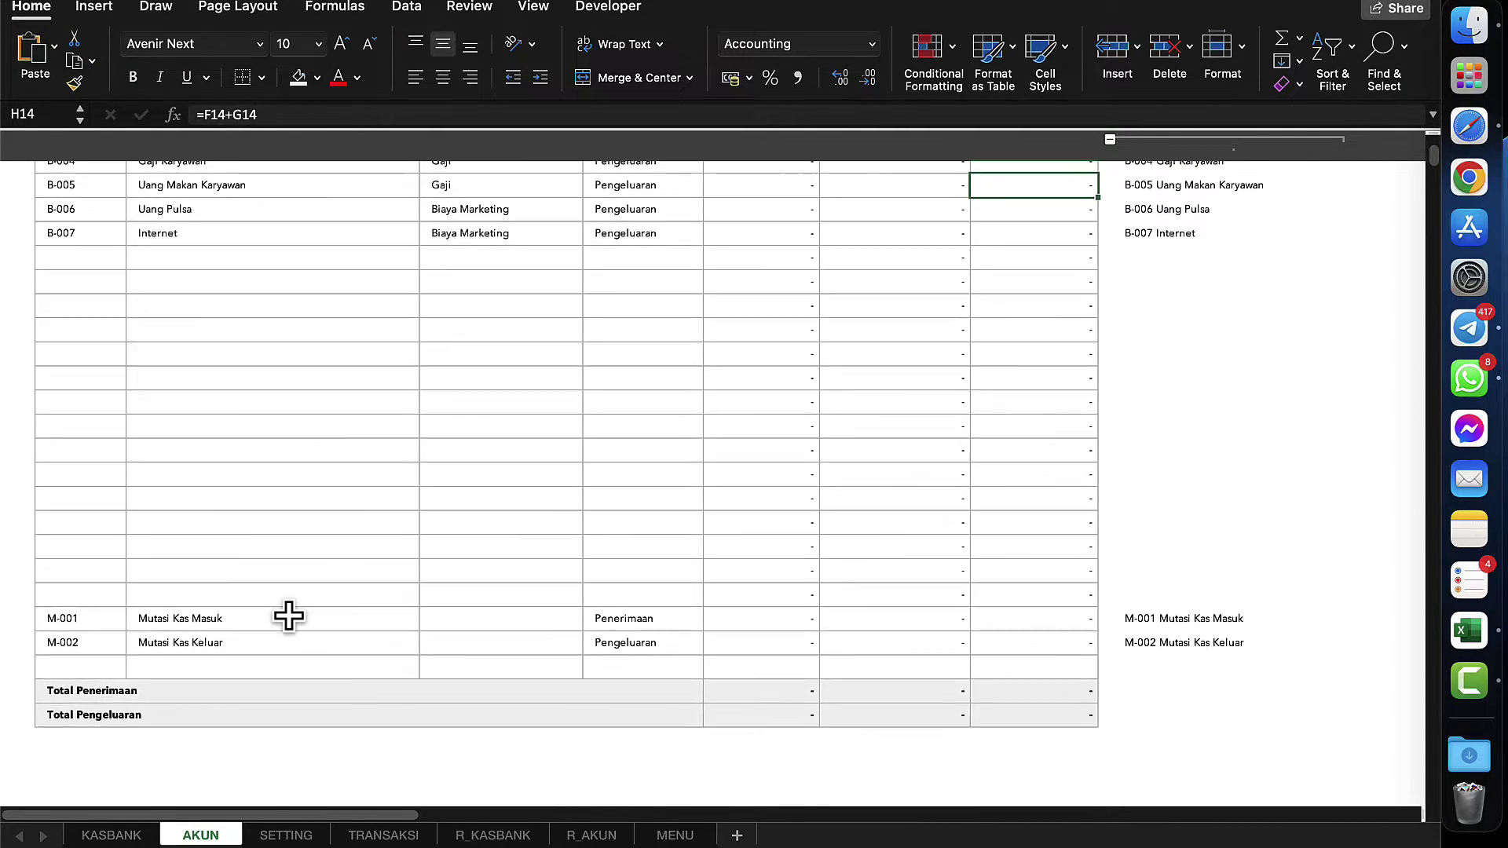
{"action": "left_click_drag", "start_coordinate": [74, 607], "coordinate": [74, 629]}
{"action": "left_click", "coordinate": [168, 611]}
{"action": "left_click", "coordinate": [174, 629]}
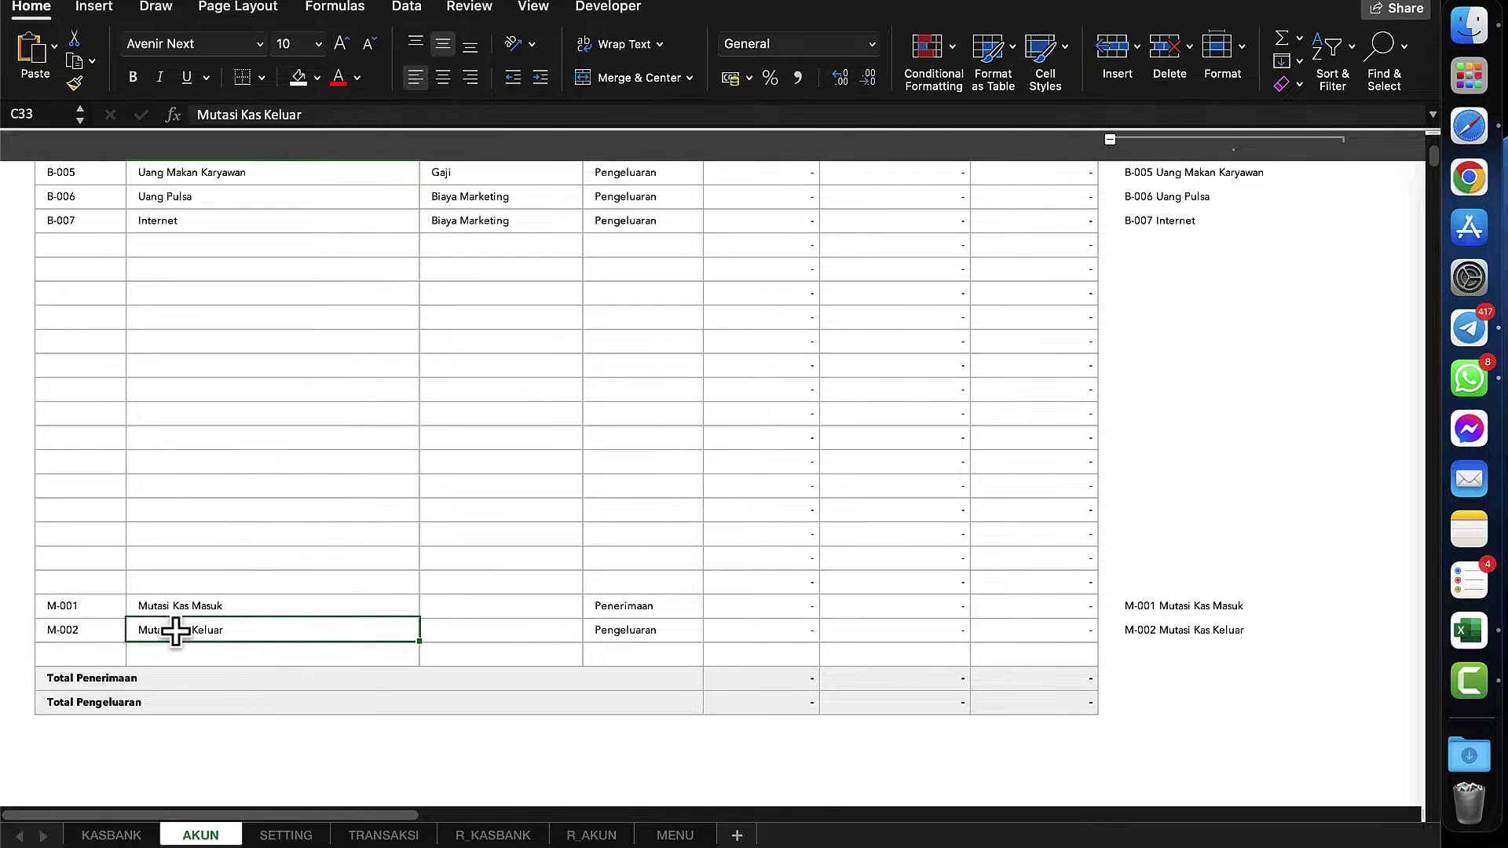
{"action": "left_click", "coordinate": [459, 628]}
{"action": "left_click", "coordinate": [506, 601]}
{"action": "left_click", "coordinate": [603, 601]}
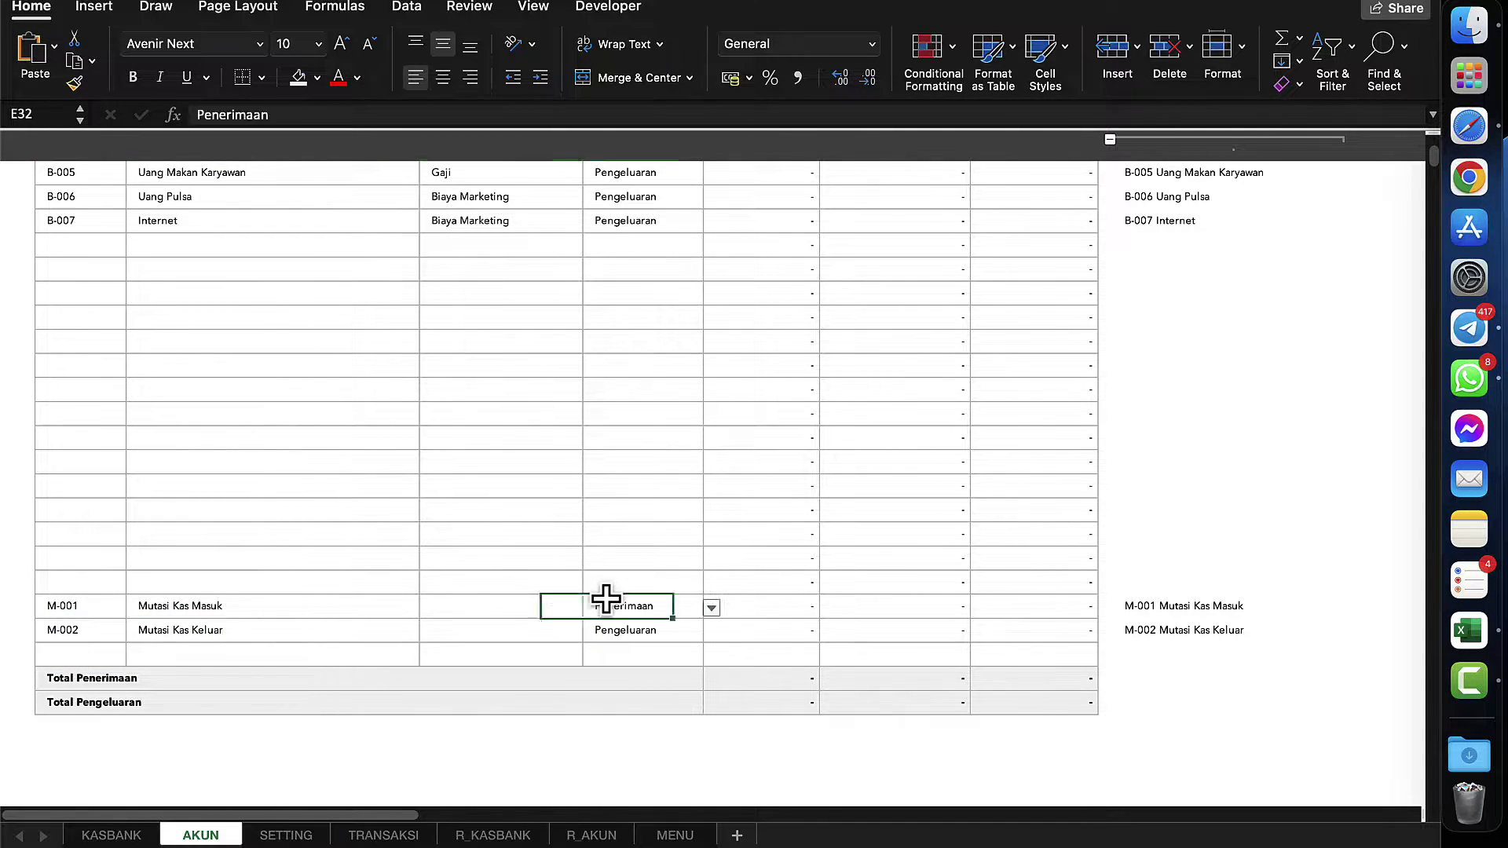
- Compare the Mutasi Kas accounts with the regular accounts, then select M-001 and M-002 from Kode to Jenis
{"action": "scroll", "coordinate": [577, 390], "scroll_direction": "up", "scroll_amount": 5}
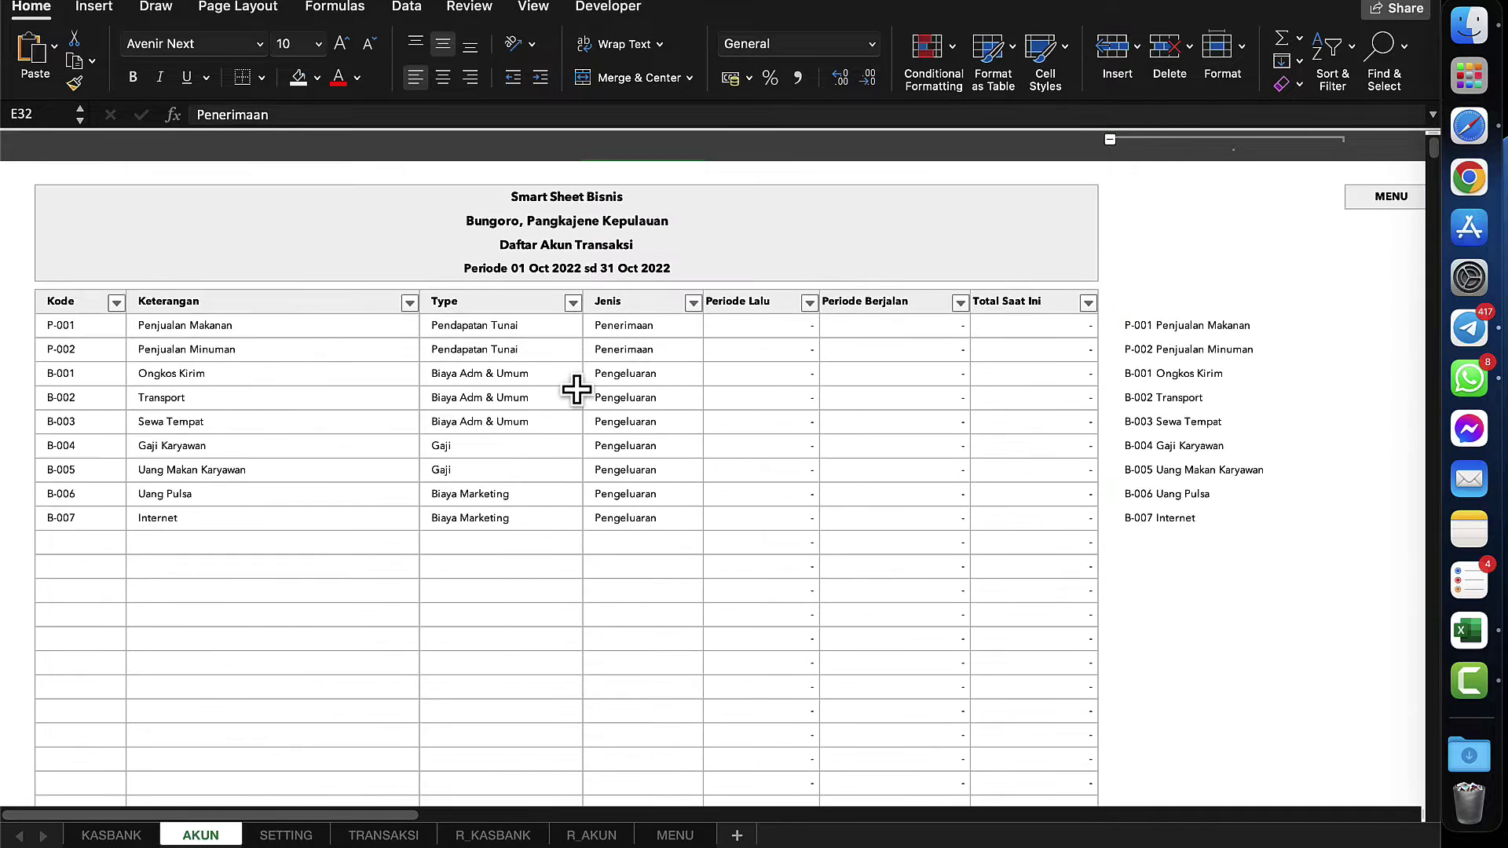
{"action": "scroll", "coordinate": [577, 389], "scroll_direction": "down", "scroll_amount": 8}
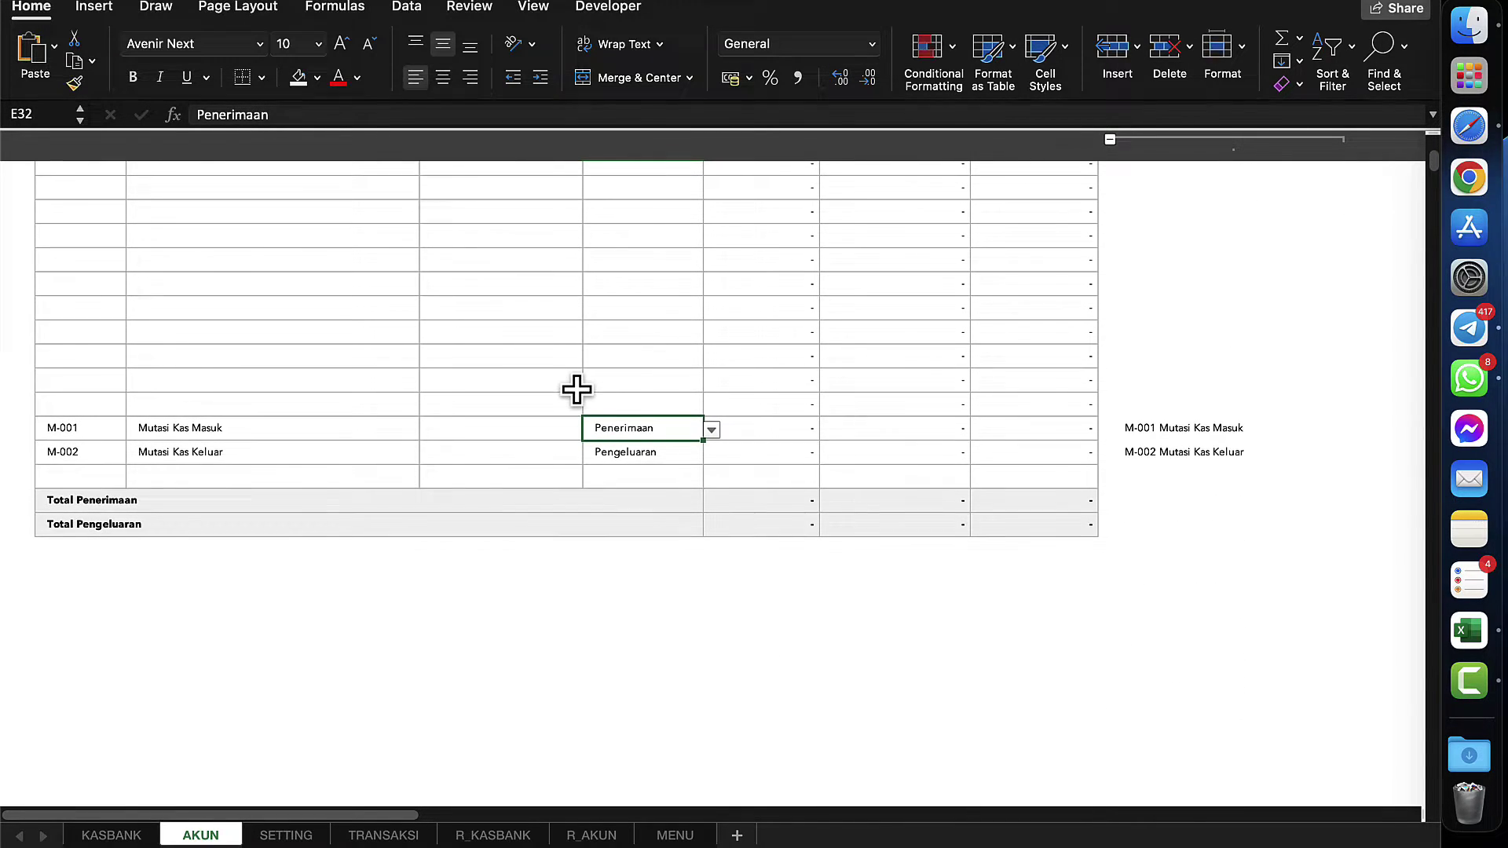
{"action": "left_click", "coordinate": [723, 433]}
{"action": "left_click", "coordinate": [492, 404]}
{"action": "scroll", "coordinate": [493, 403], "scroll_direction": "up", "scroll_amount": 3}
{"action": "scroll", "coordinate": [493, 404], "scroll_direction": "up", "scroll_amount": 4}
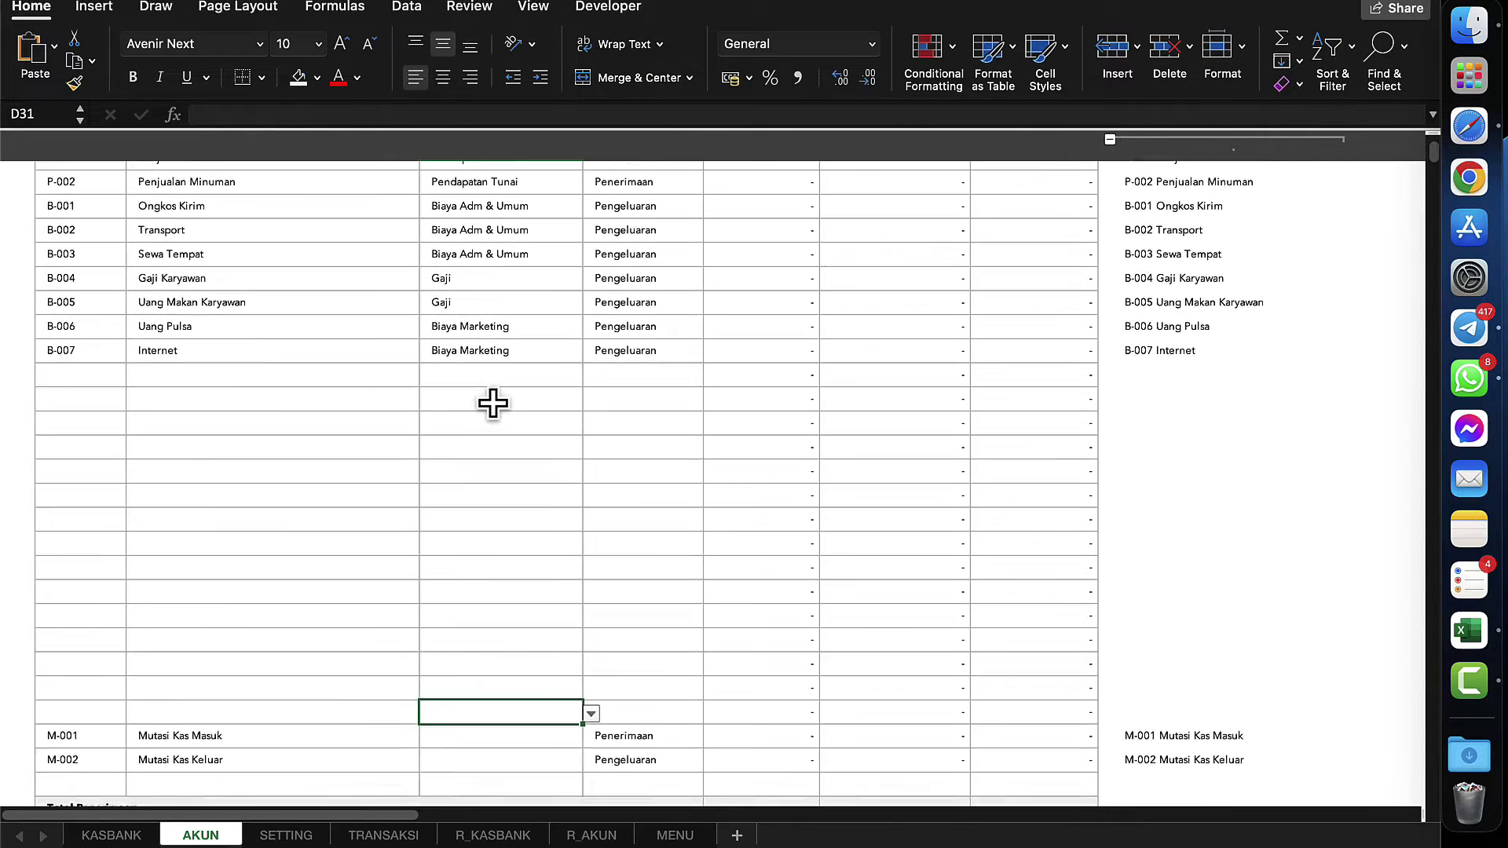
{"action": "left_click_drag", "start_coordinate": [47, 662], "coordinate": [613, 686]}
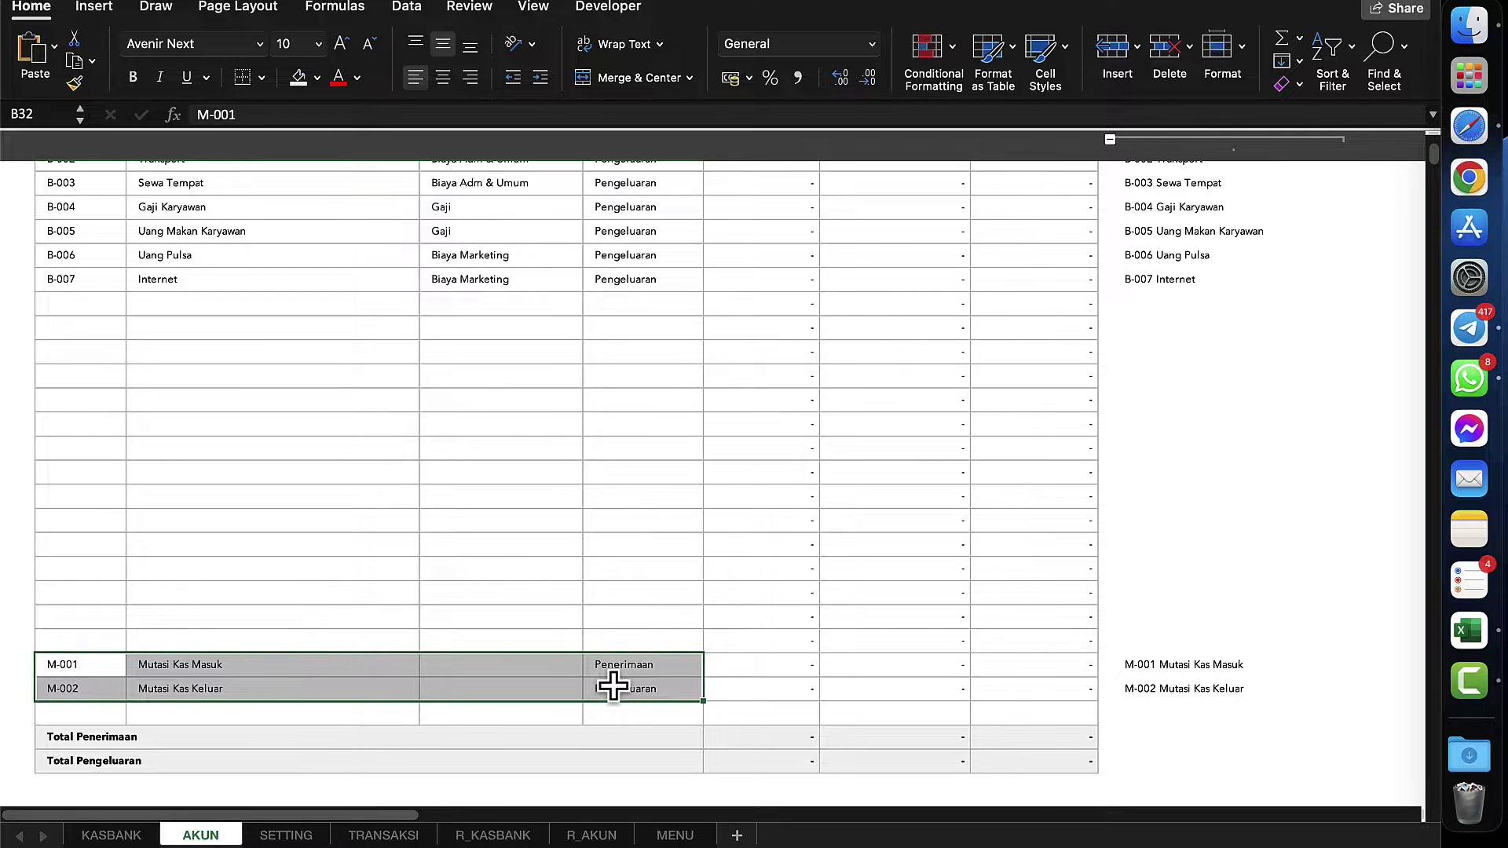
- Look over the account descriptions in the Keterangan column, from Uang Pulsa up to Penjualan Minuman and Penjualan Makanan
{"action": "left_click", "coordinate": [235, 334]}
{"action": "key", "text": "Up"}
{"action": "key", "text": "Up"}
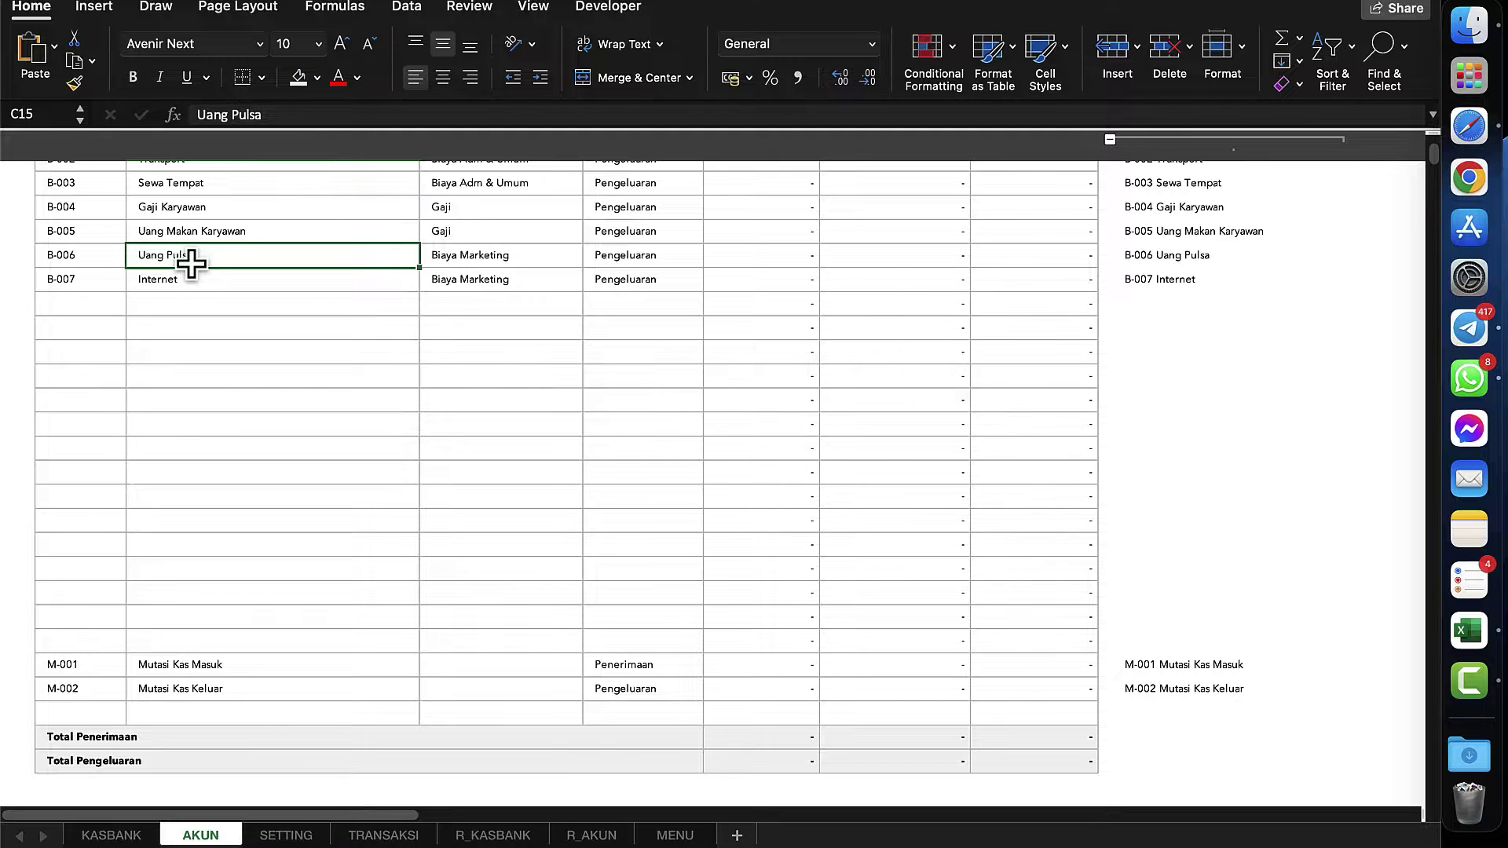
{"action": "scroll", "coordinate": [191, 264], "scroll_direction": "up", "scroll_amount": 5}
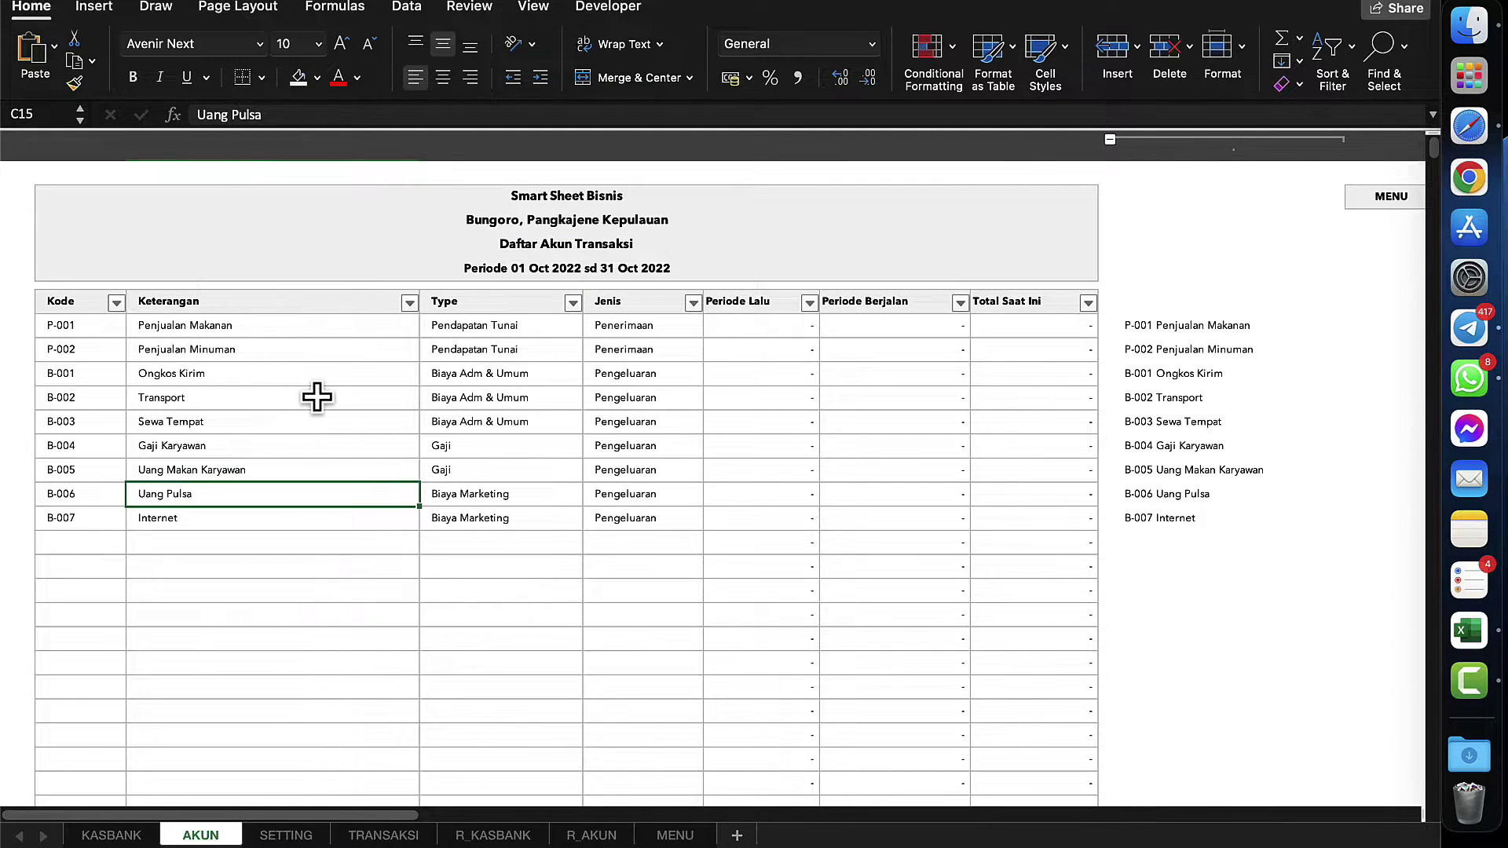
{"action": "left_click", "coordinate": [222, 311]}
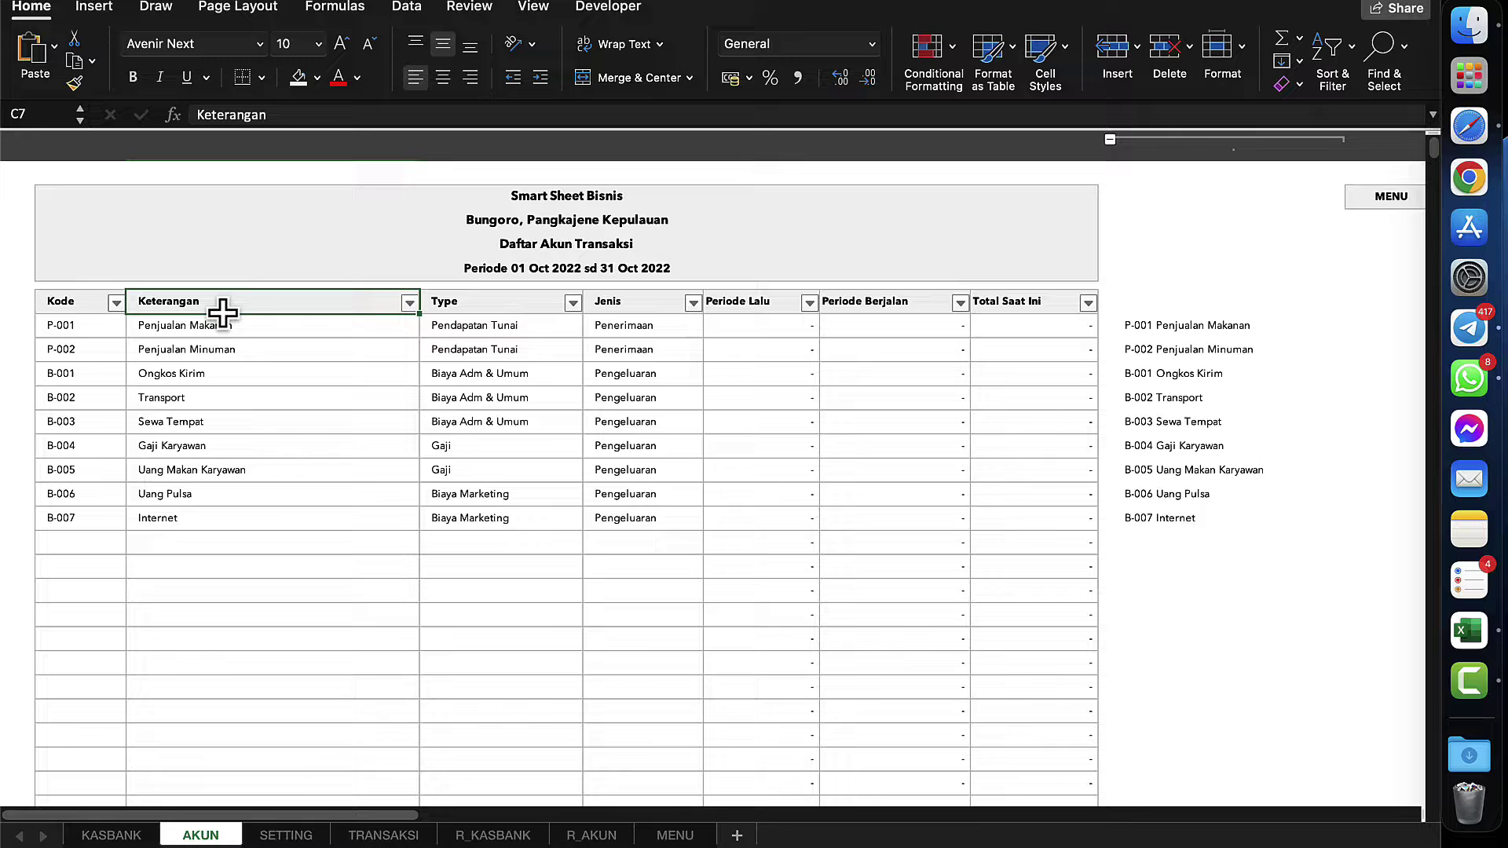
{"action": "left_click", "coordinate": [203, 347]}
{"action": "left_click", "coordinate": [204, 325]}
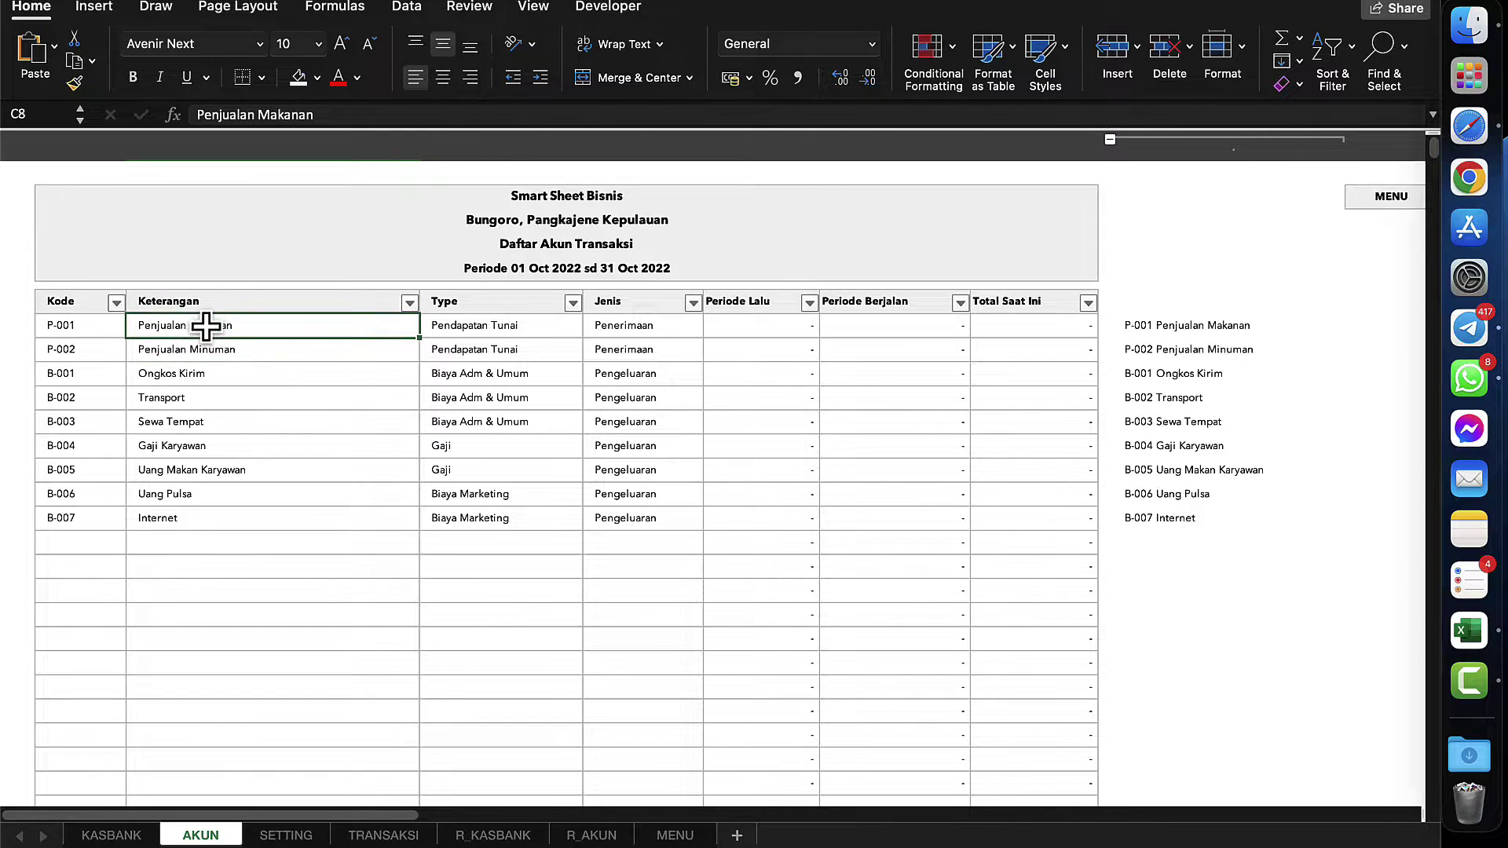
- View the available account types for Penjualan Makanan without changing its selection
{"action": "left_click", "coordinate": [518, 329]}
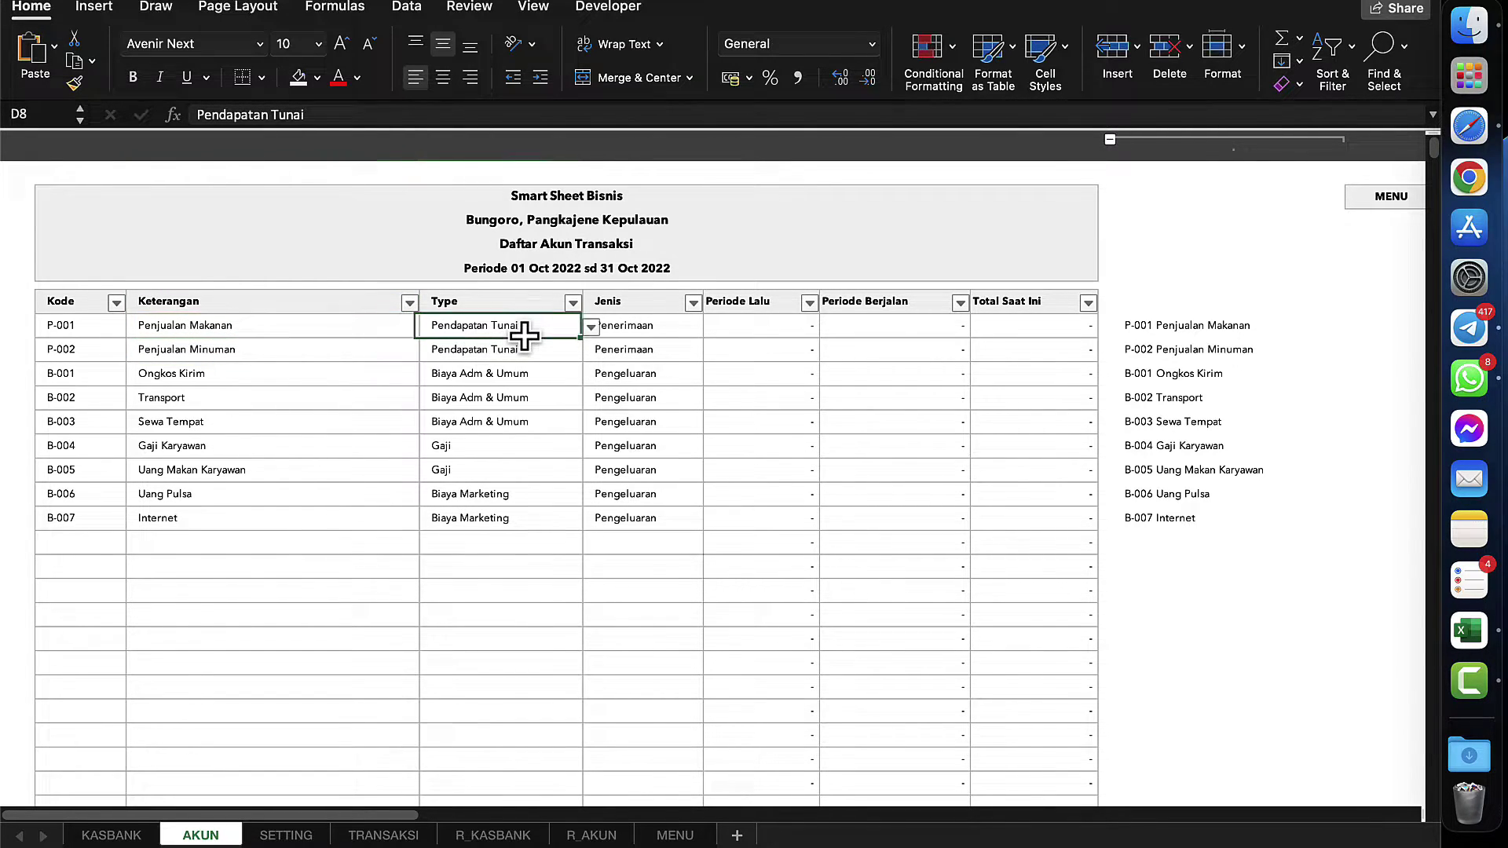
{"action": "left_click", "coordinate": [590, 327]}
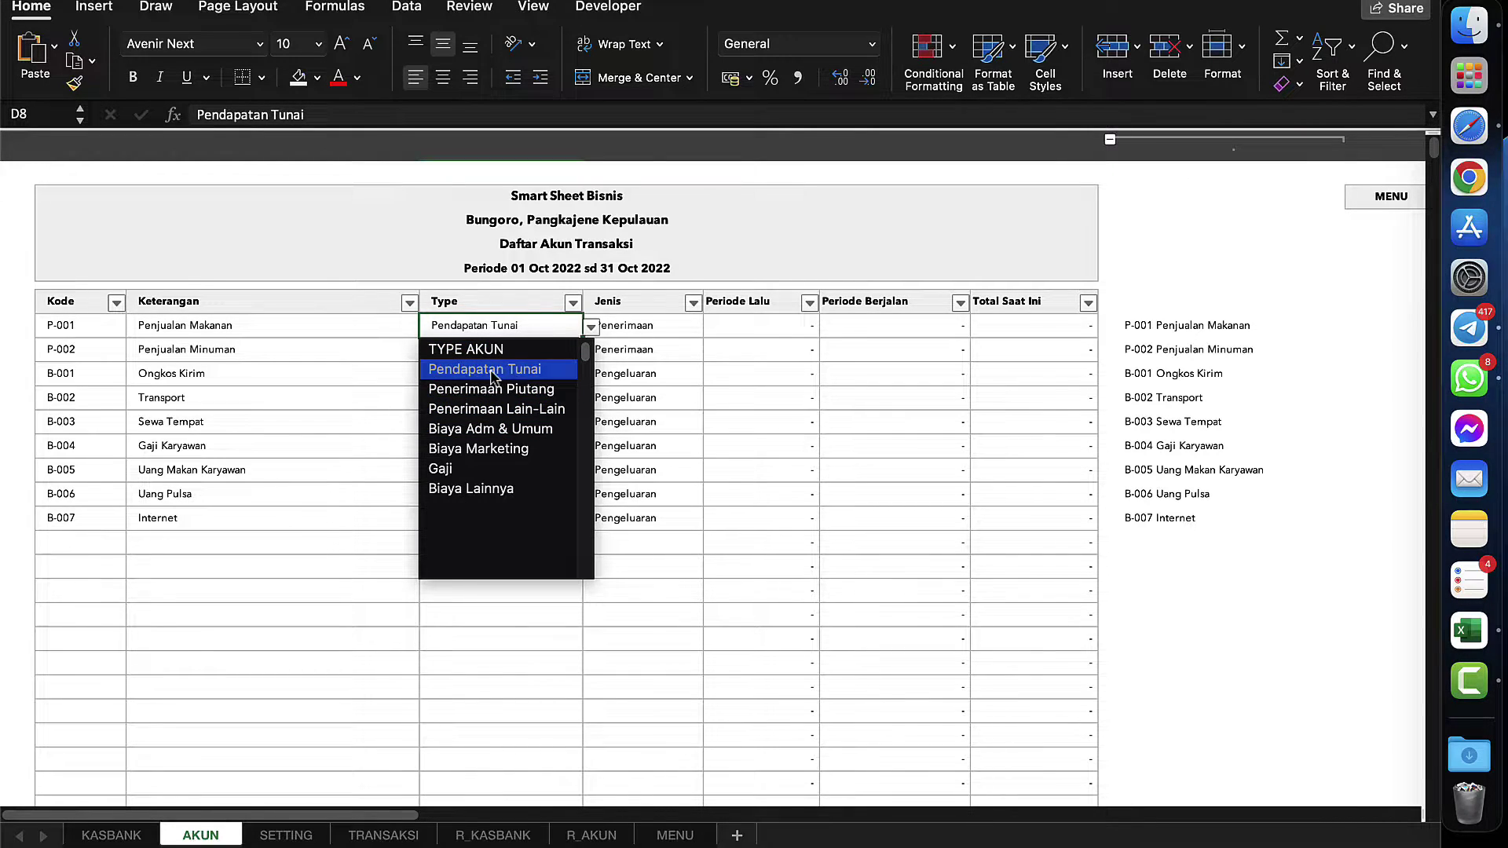
{"action": "left_click", "coordinate": [338, 446]}
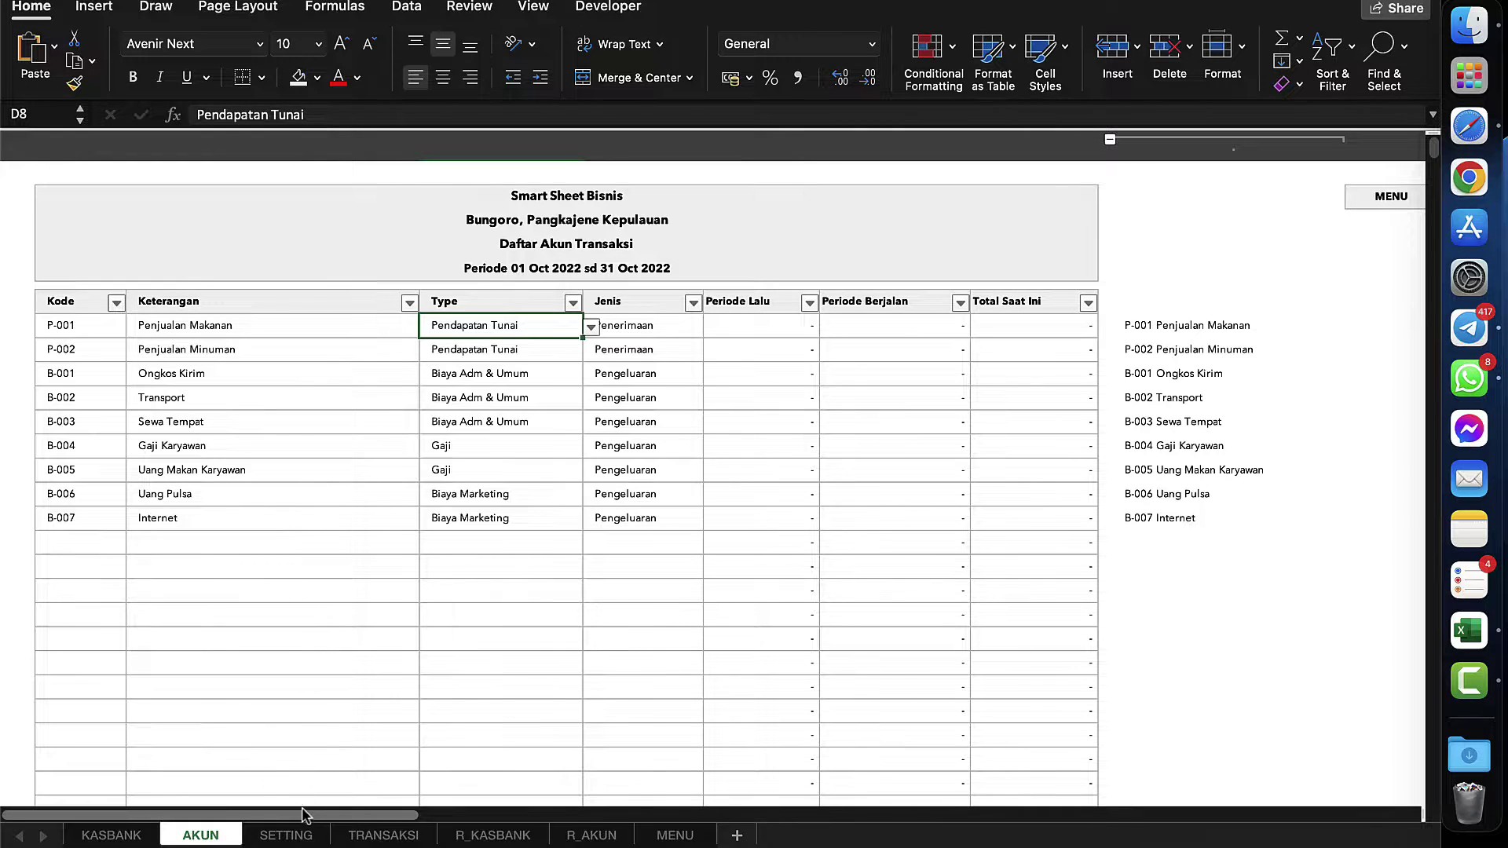
- Examine the TYPE AKUN list on the SETTING sheet down to its last row
{"action": "left_click", "coordinate": [292, 833]}
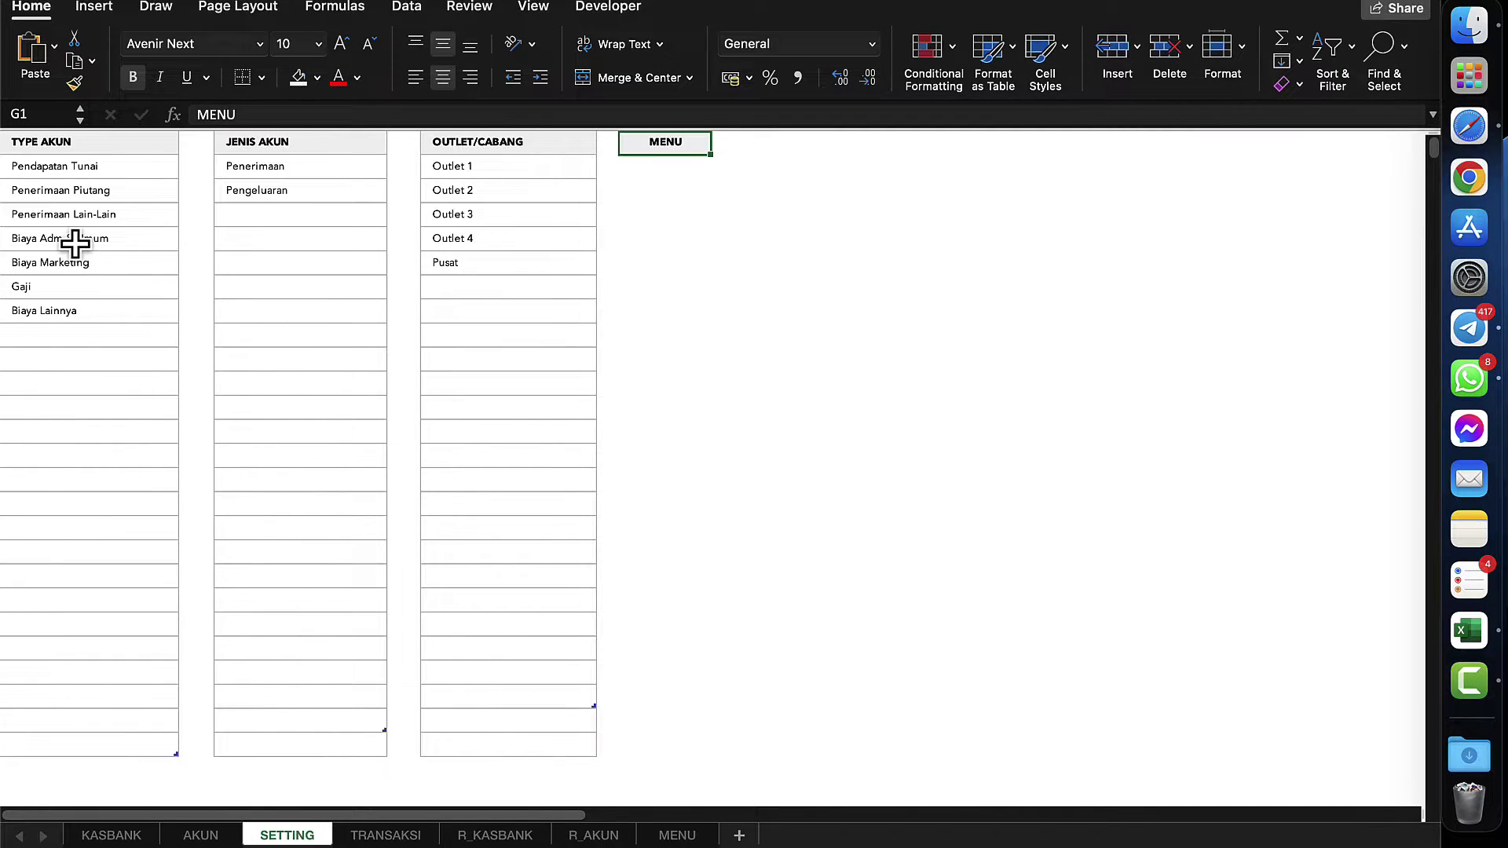
{"action": "left_click", "coordinate": [74, 187]}
{"action": "scroll", "coordinate": [75, 182], "scroll_direction": "down", "scroll_amount": 5}
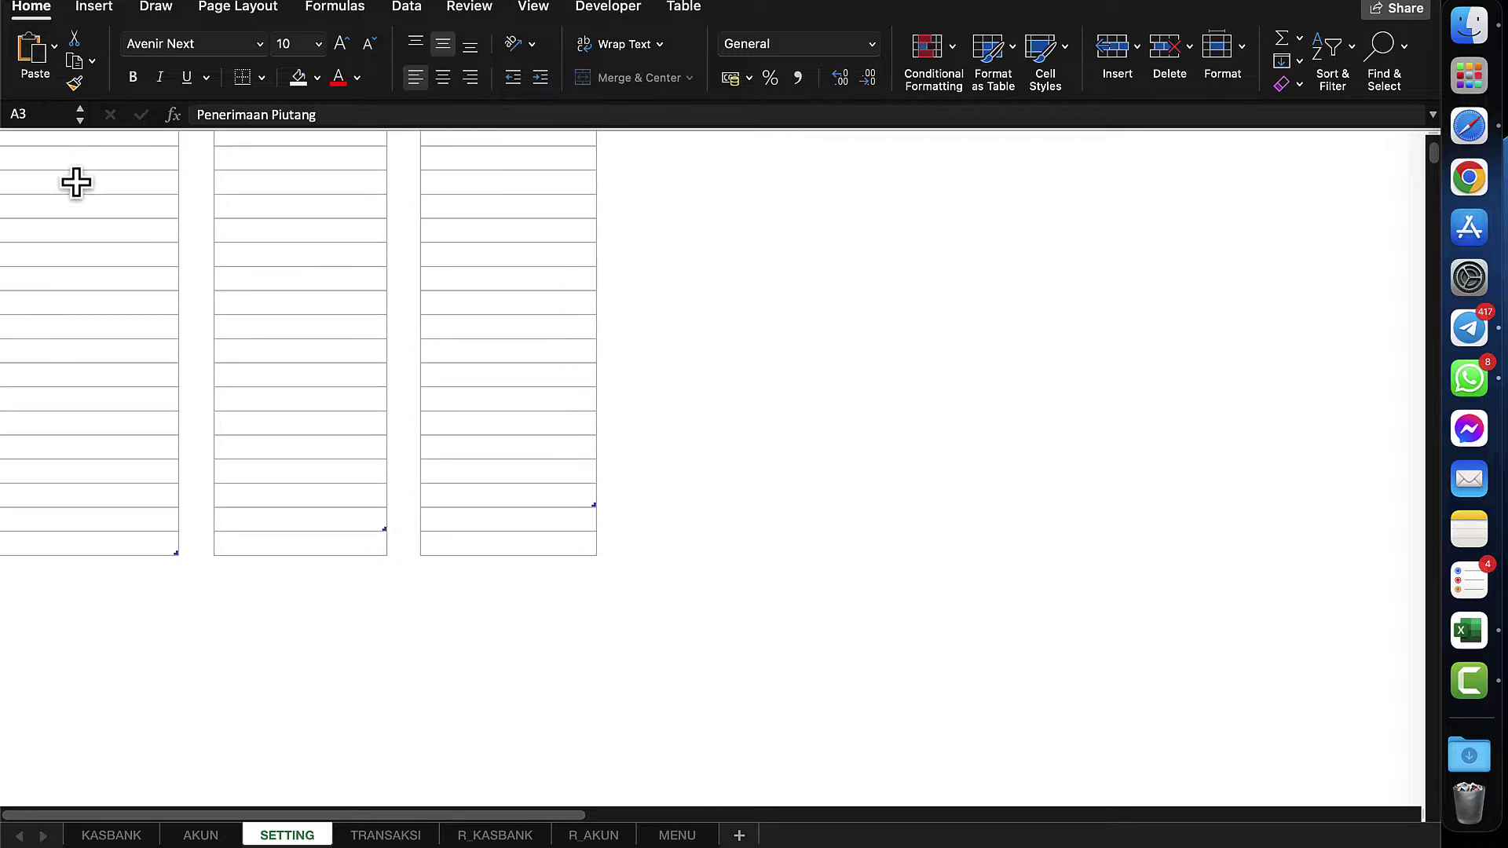
{"action": "scroll", "coordinate": [76, 182], "scroll_direction": "up", "scroll_amount": 5}
- Look over the JENIS AKUN list on the SETTING sheet, comparing the Penerimaan and Pengeluaran entries
{"action": "left_click", "coordinate": [293, 193]}
{"action": "left_click", "coordinate": [297, 288]}
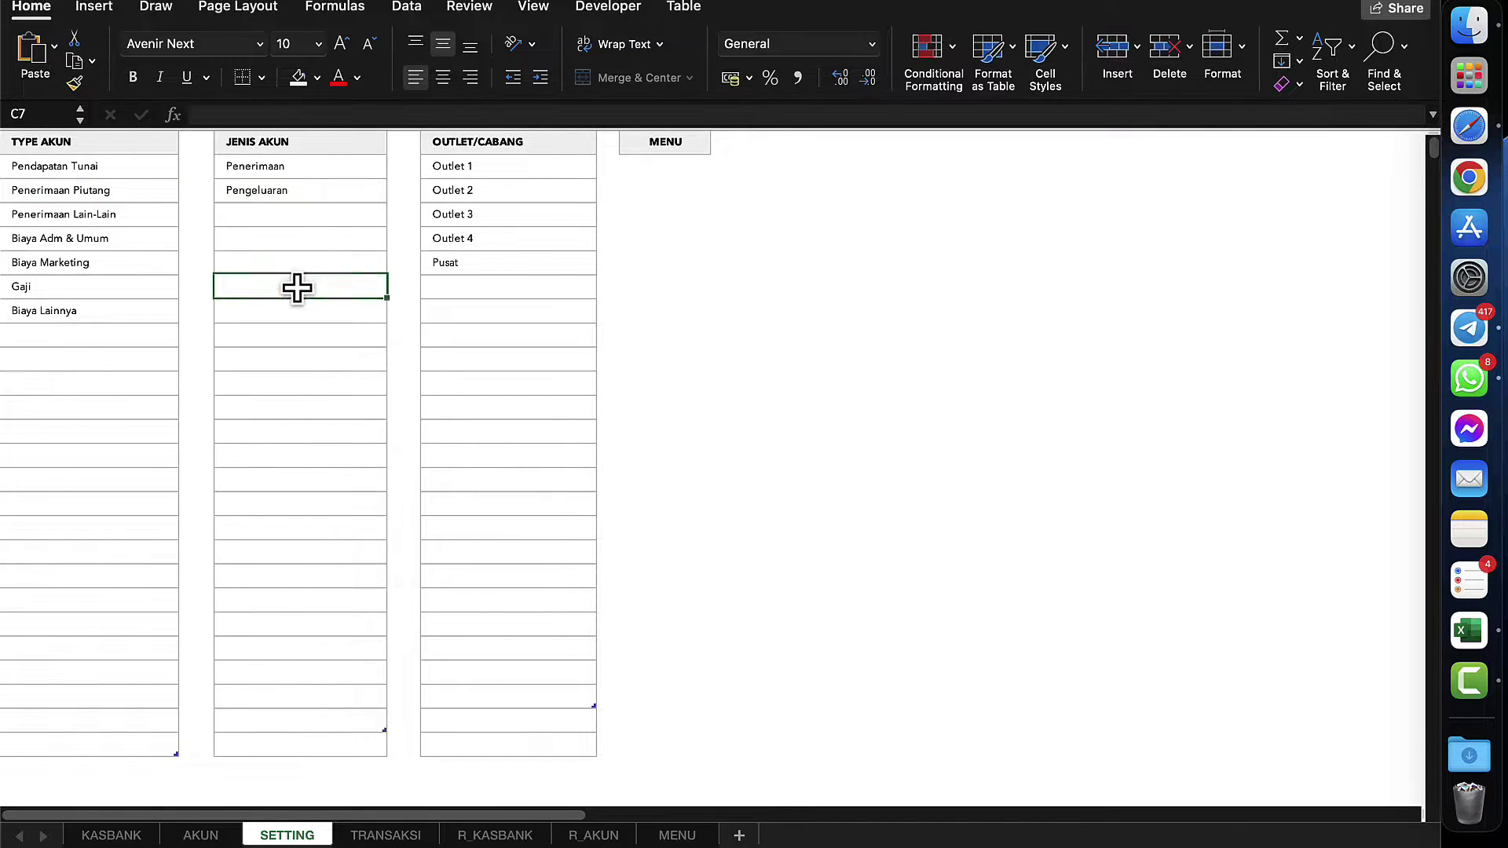
{"action": "left_click", "coordinate": [291, 168]}
{"action": "left_click", "coordinate": [314, 211]}
{"action": "left_click", "coordinate": [307, 172]}
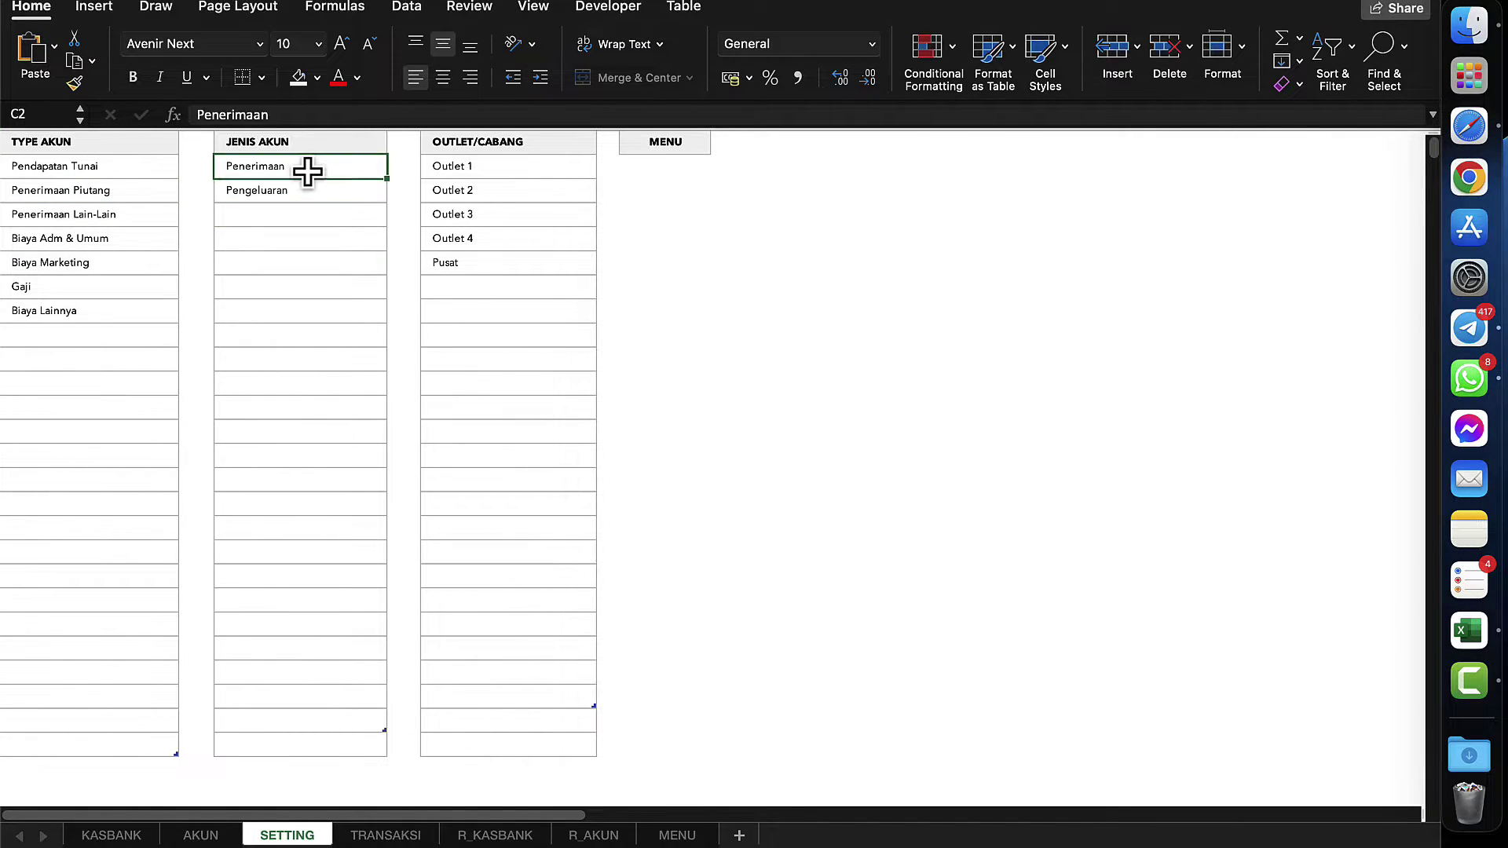
{"action": "left_click", "coordinate": [303, 191]}
{"action": "left_click", "coordinate": [297, 163]}
{"action": "left_click", "coordinate": [297, 199]}
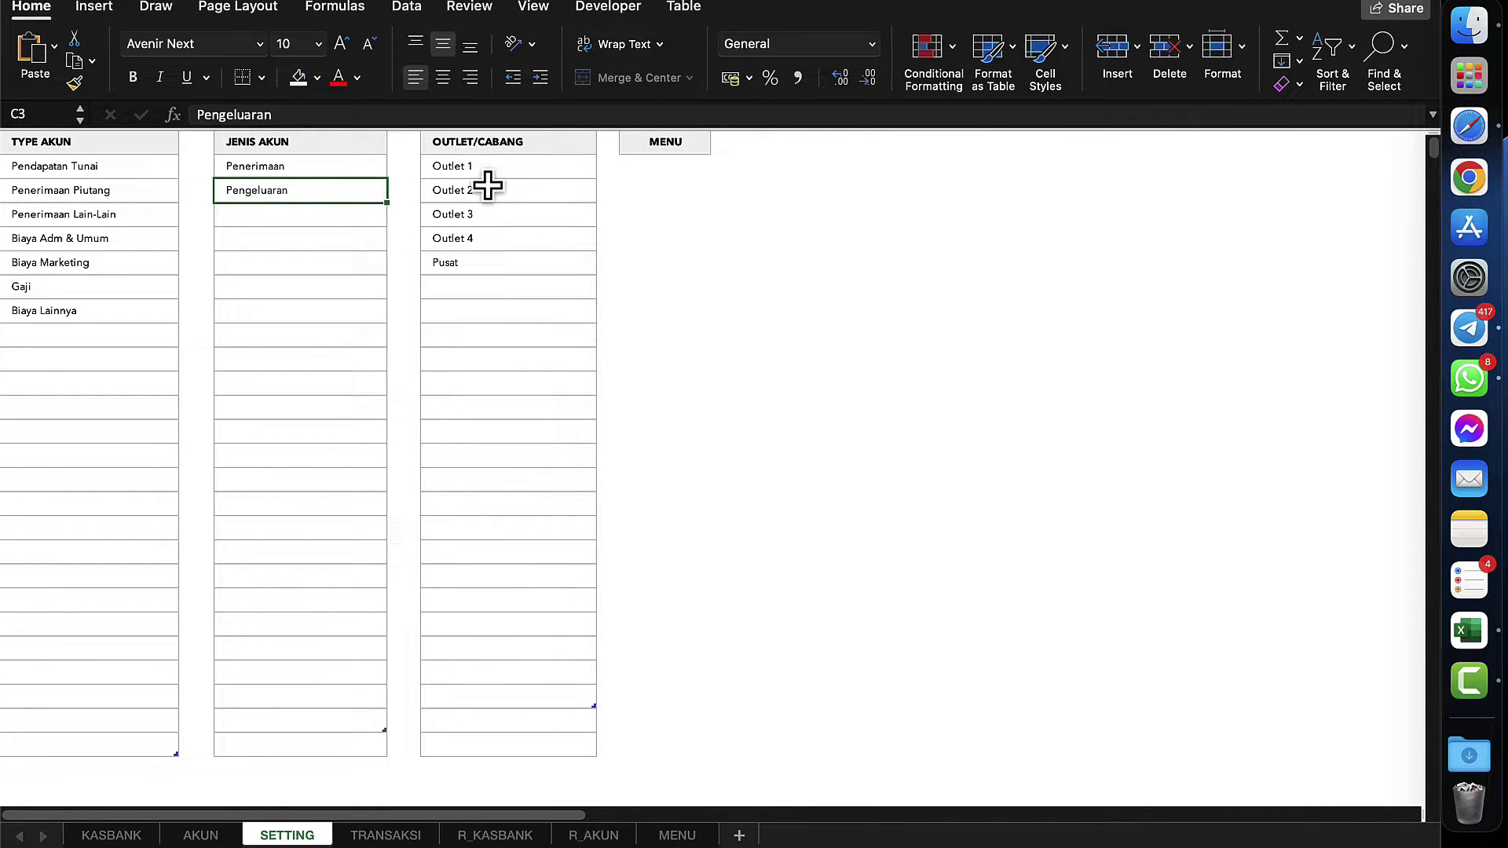
{"action": "left_click", "coordinate": [336, 169]}
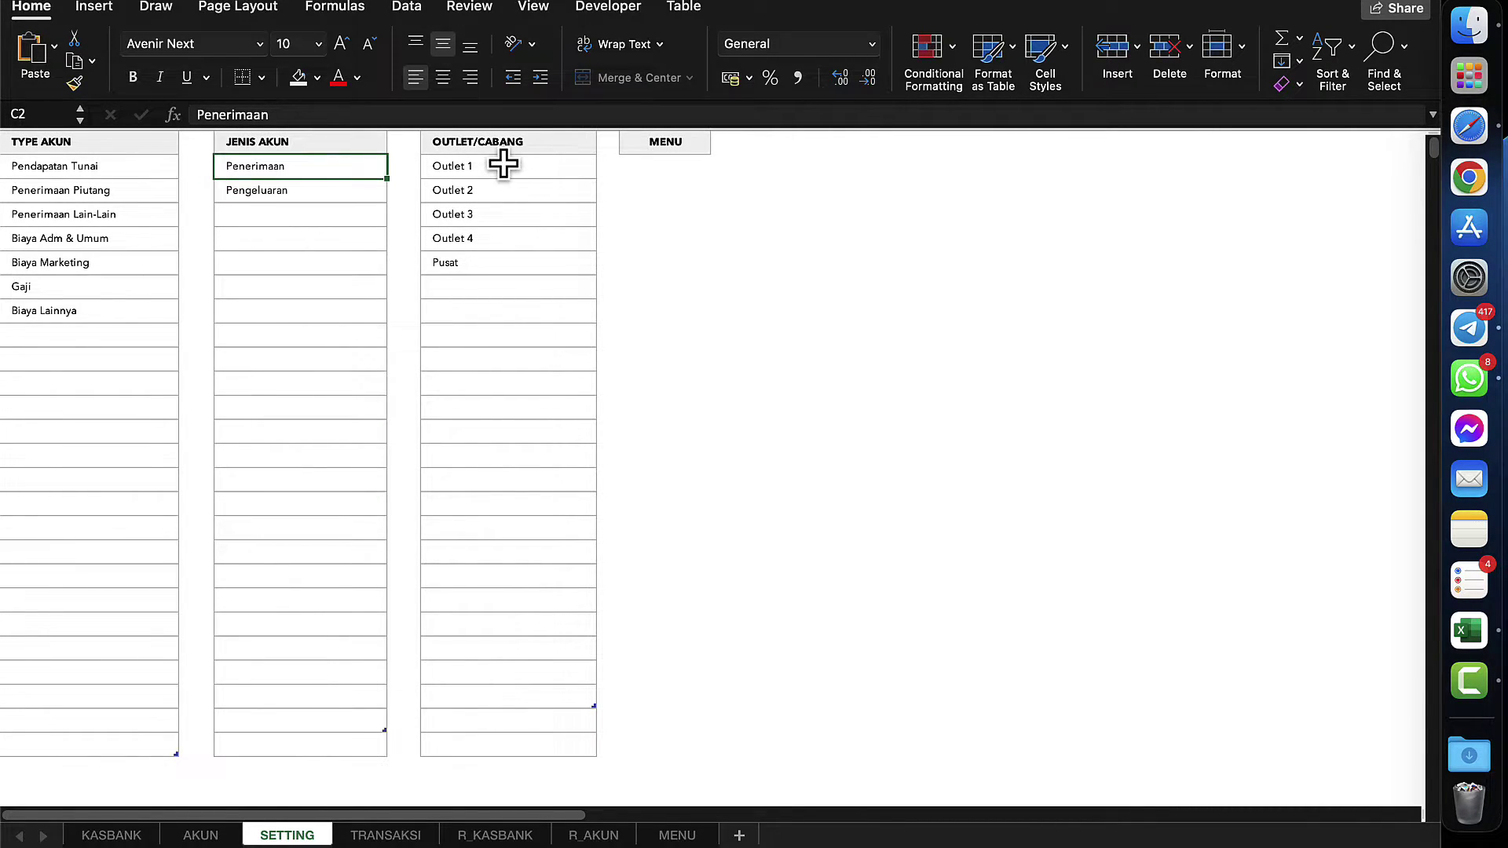
- Review the OUTLET/CABANG list on the SETTING sheet, from Outlet 1 to Outlet 4 and Pusat
{"action": "left_click_drag", "start_coordinate": [502, 165], "coordinate": [497, 263]}
{"action": "left_click", "coordinate": [477, 174]}
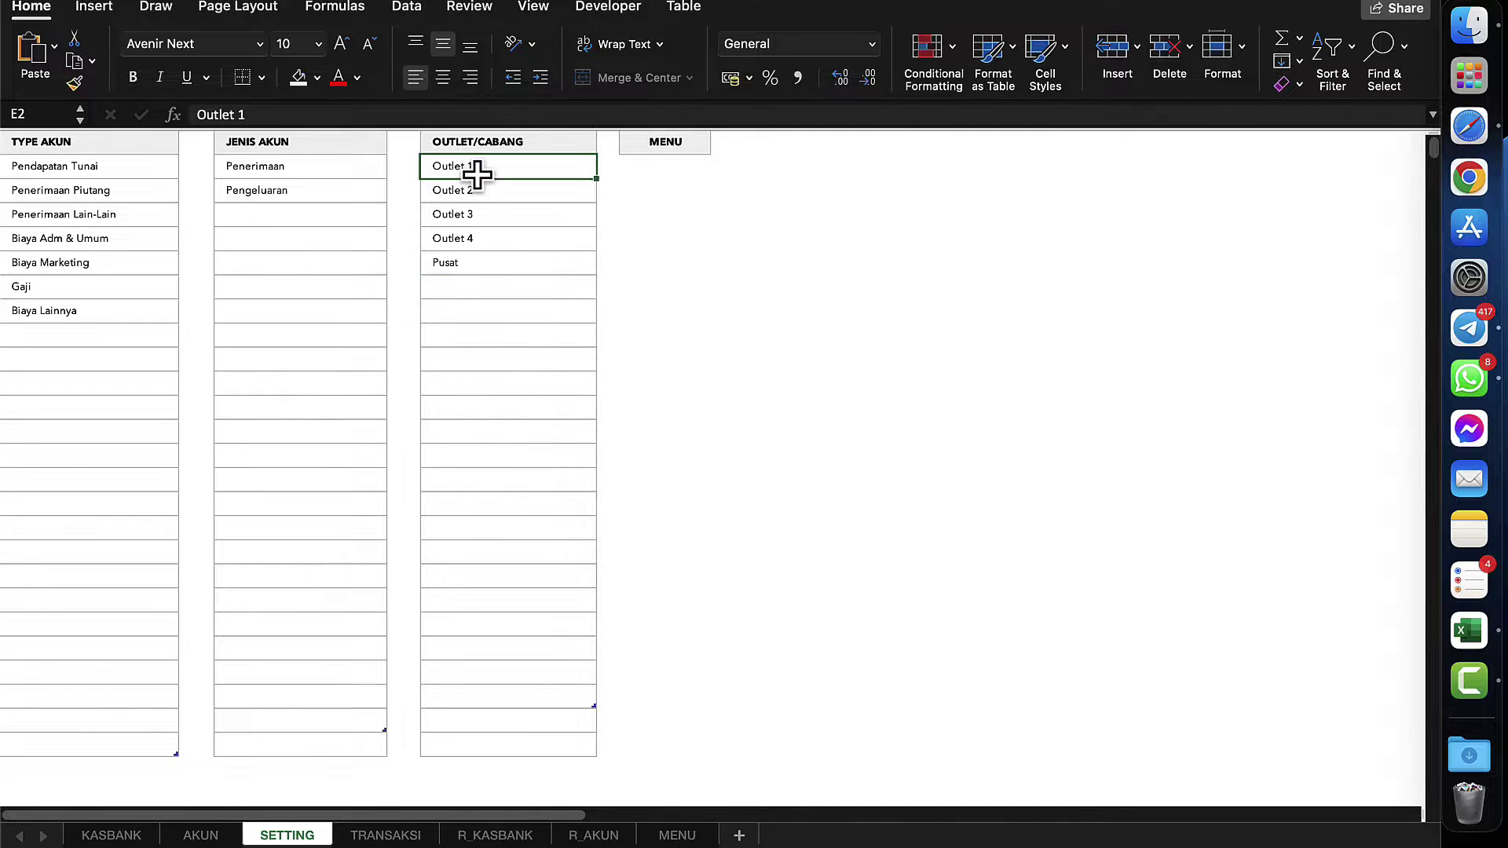
{"action": "left_click_drag", "start_coordinate": [477, 174], "coordinate": [471, 239]}
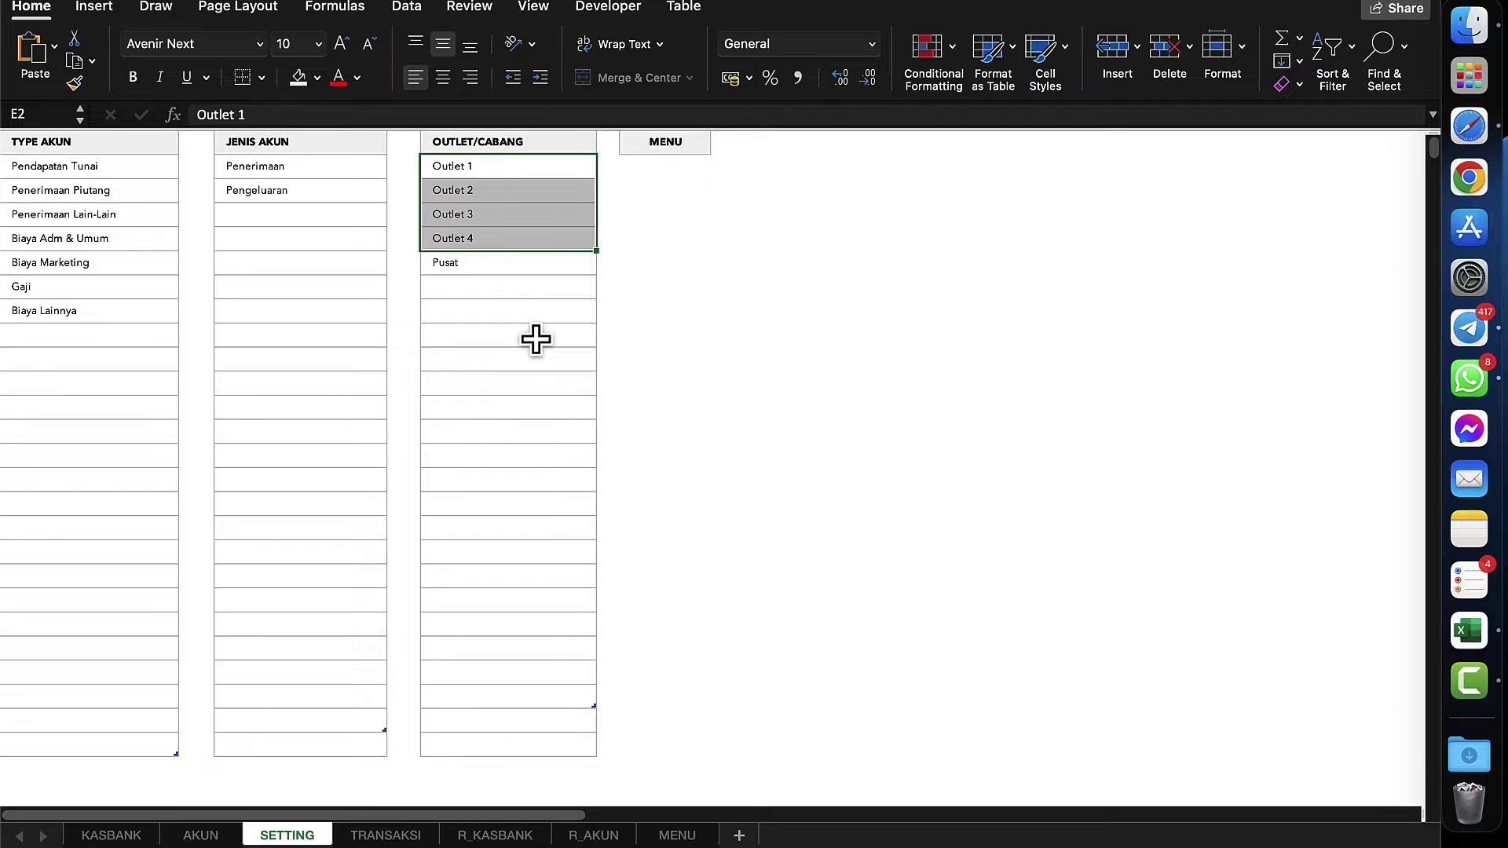
{"action": "left_click", "coordinate": [488, 261]}
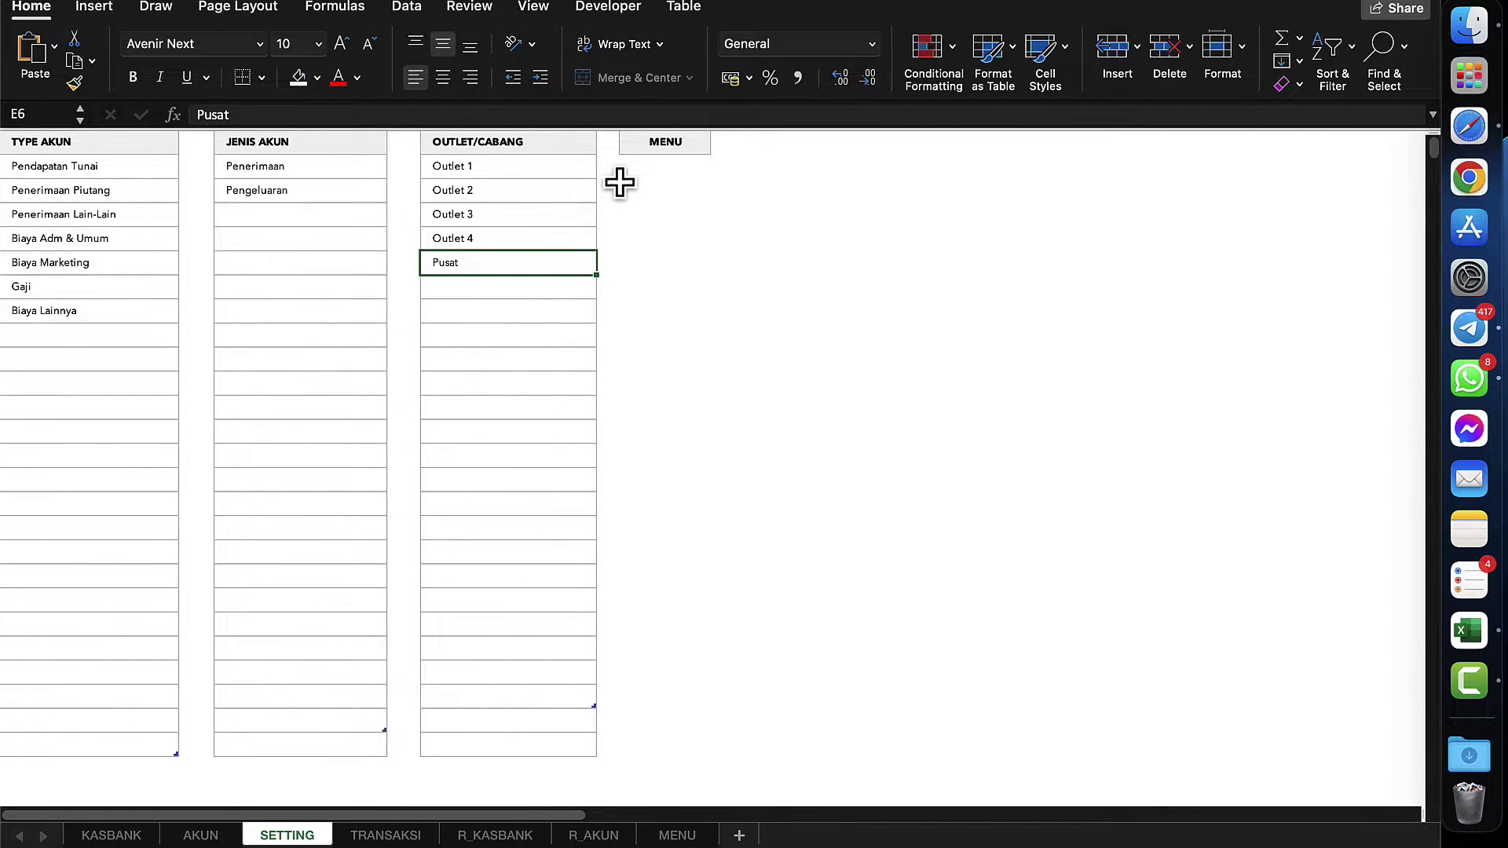
- Return to the account list and examine the types of the expense accounts, including the descriptions Gaji Karyawan and Uang Makan Karyawan
{"action": "left_click", "coordinate": [663, 144]}
{"action": "left_click", "coordinate": [133, 336]}
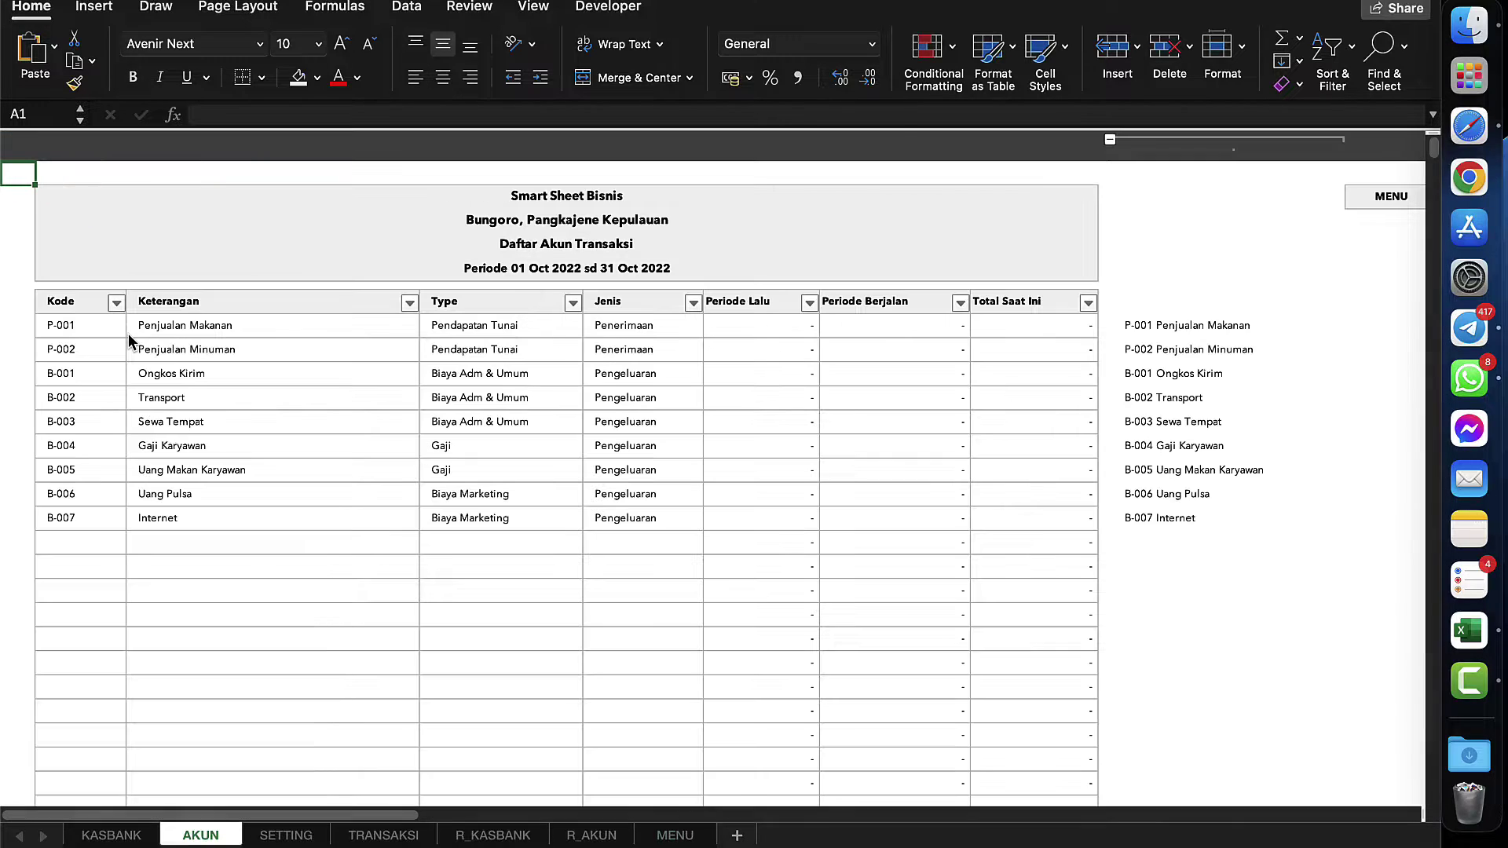
{"action": "left_click", "coordinate": [454, 377]}
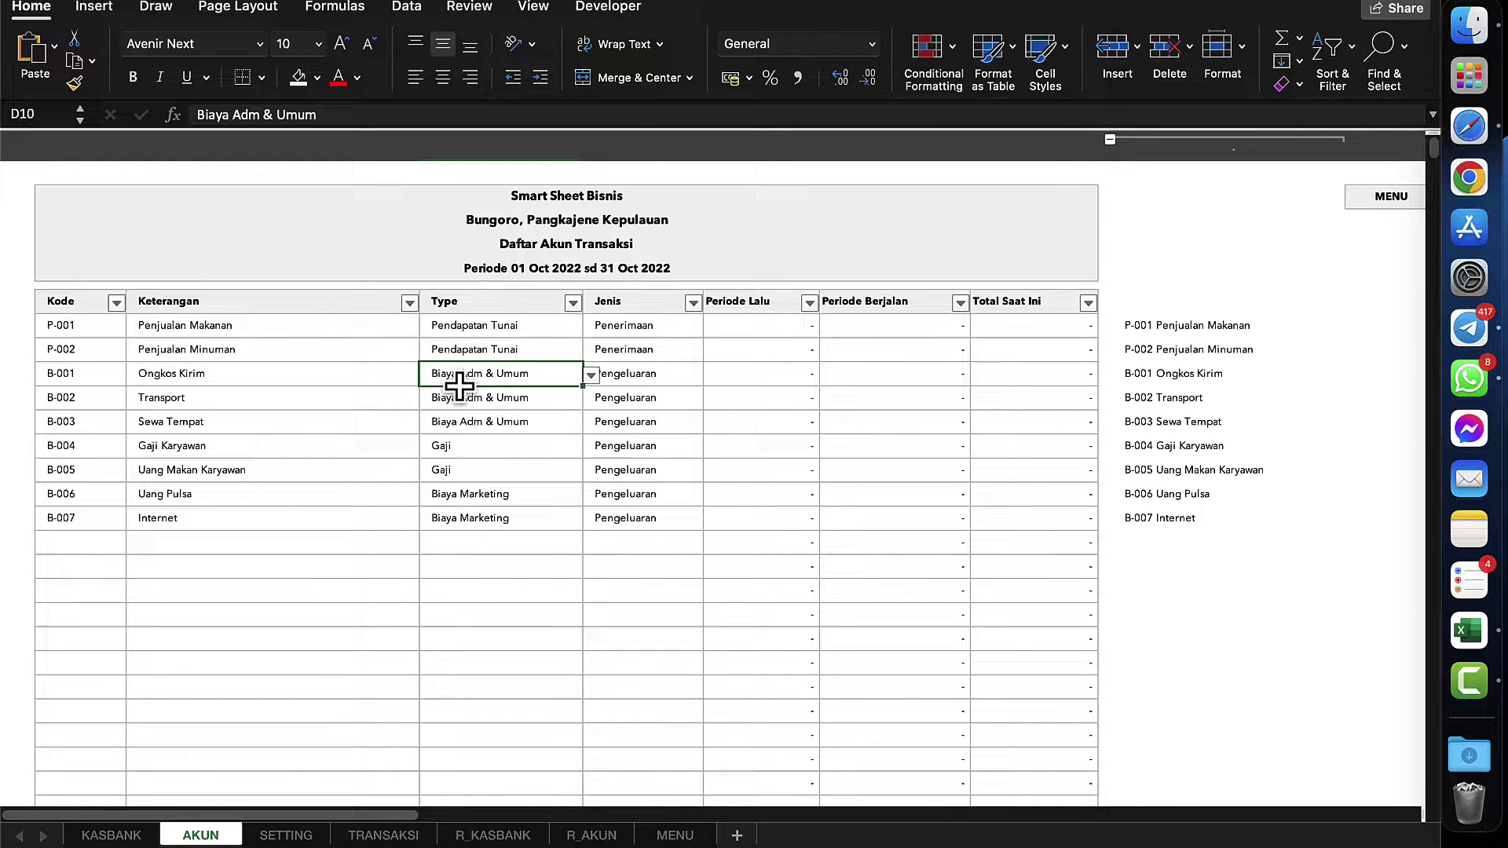
{"action": "left_click", "coordinate": [502, 446]}
{"action": "left_click", "coordinate": [198, 447]}
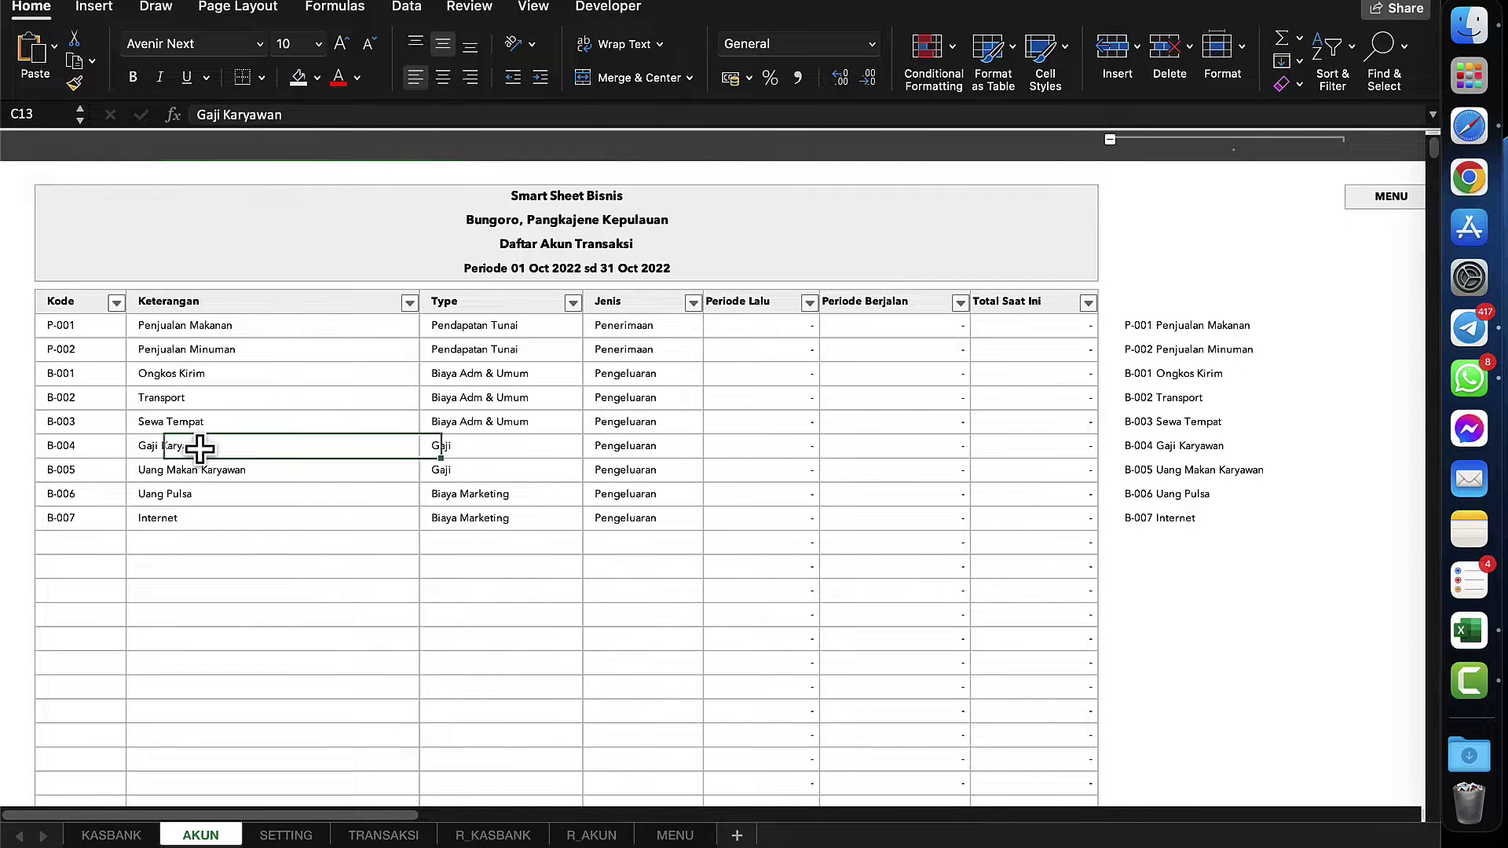
{"action": "left_click", "coordinate": [250, 470]}
{"action": "left_click", "coordinate": [205, 450]}
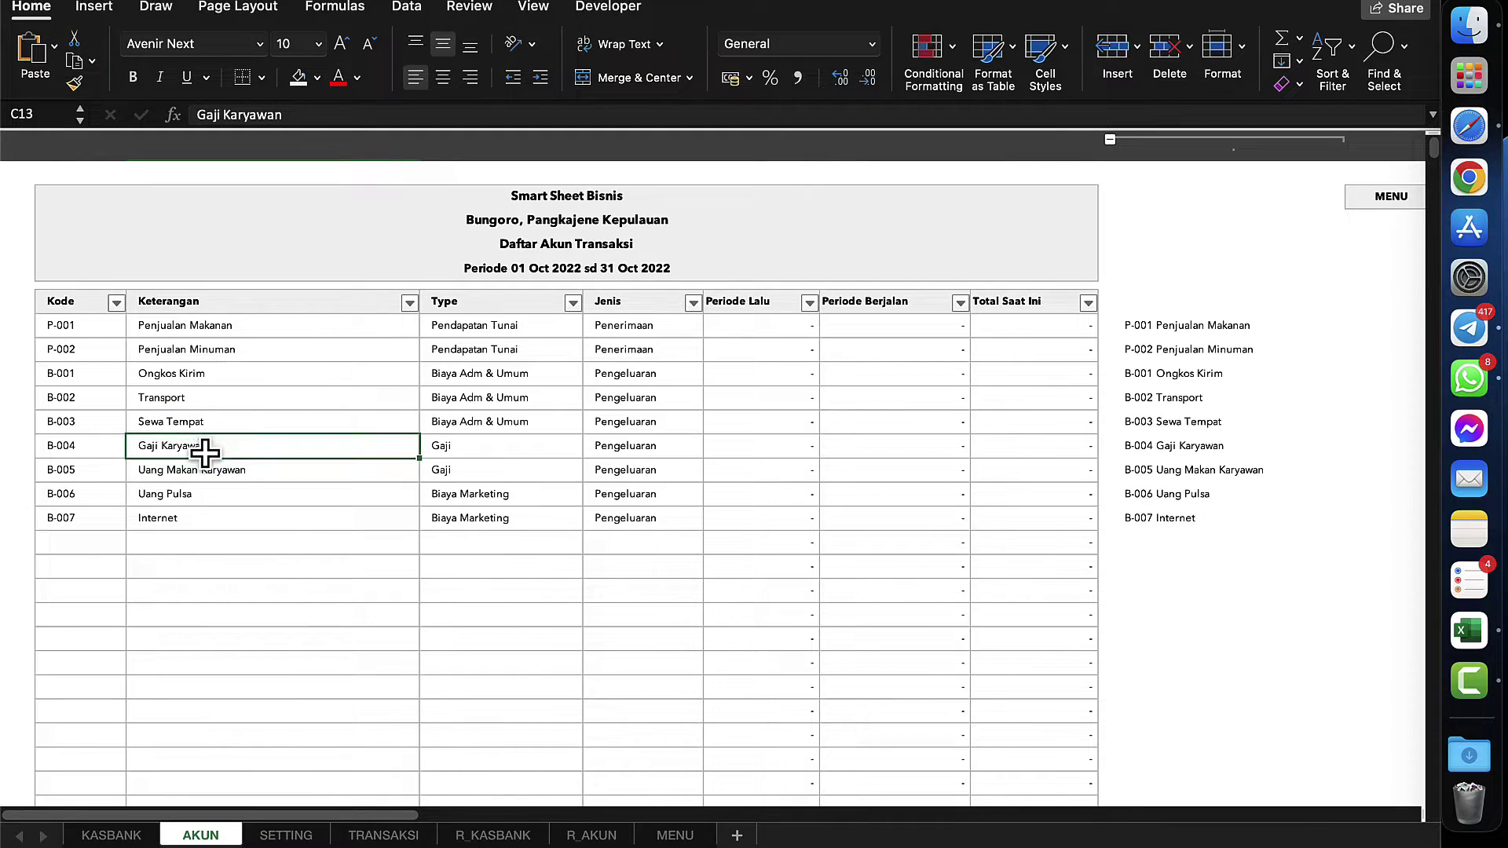
{"action": "left_click", "coordinate": [233, 486]}
{"action": "left_click", "coordinate": [245, 471]}
- Choose Gaji as the Type of account B-004 Gaji Karyawan and check the Type of B-005
{"action": "left_click", "coordinate": [501, 441]}
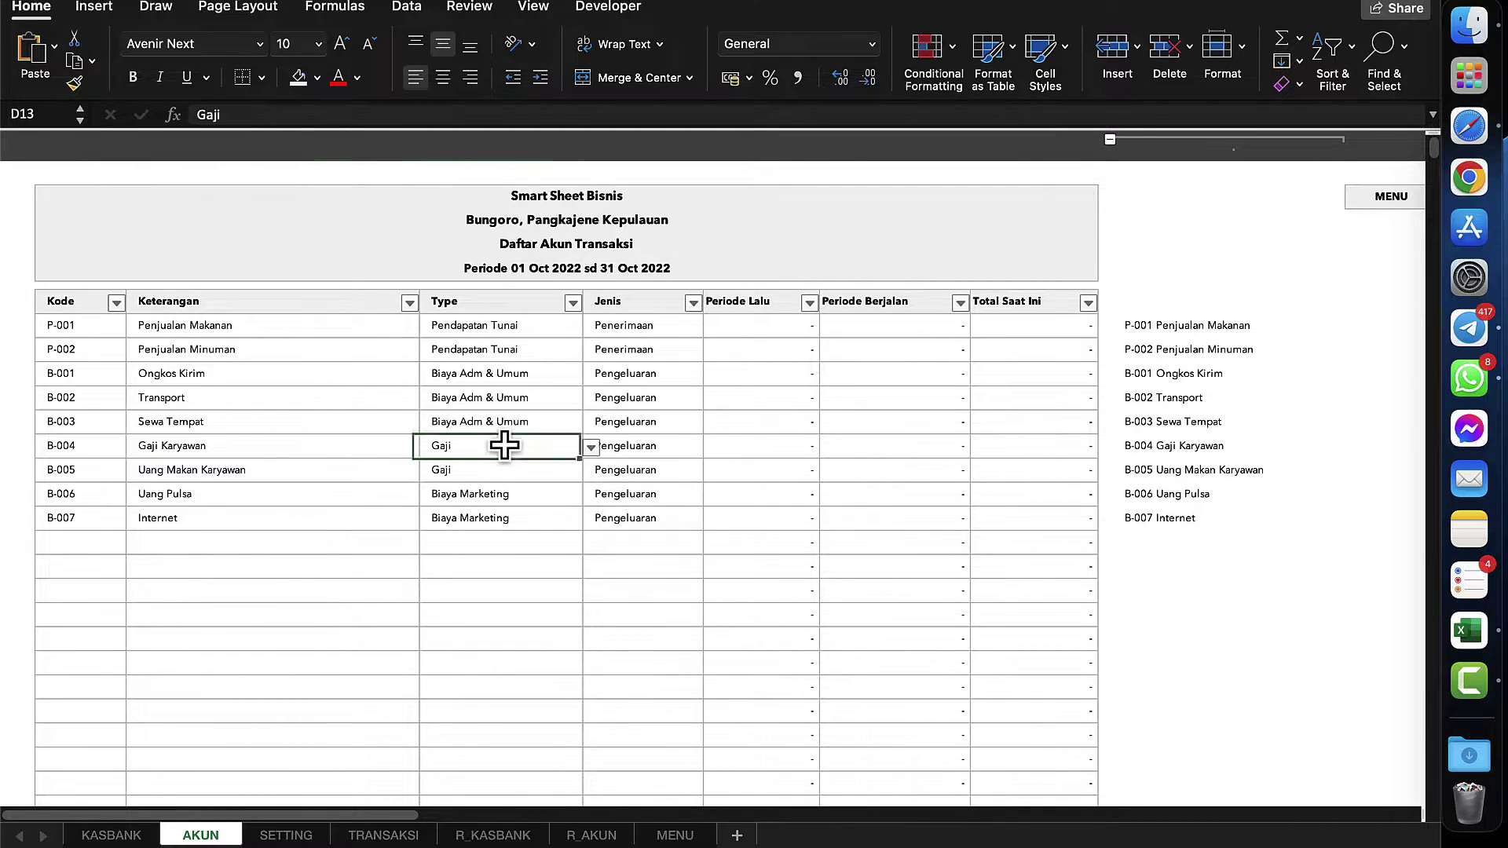
{"action": "left_click", "coordinate": [590, 447]}
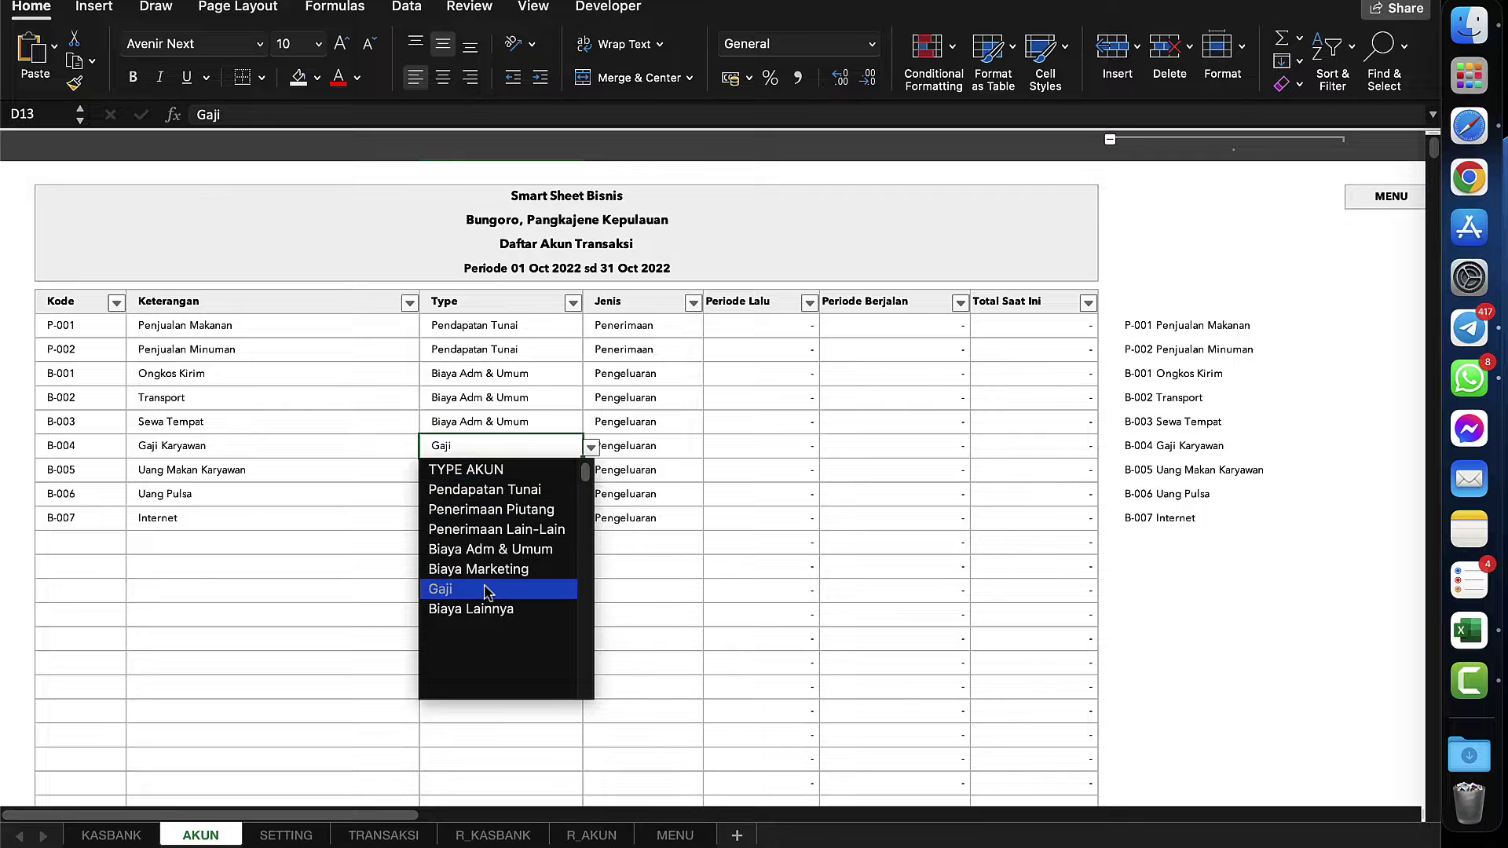
{"action": "left_click", "coordinate": [469, 591]}
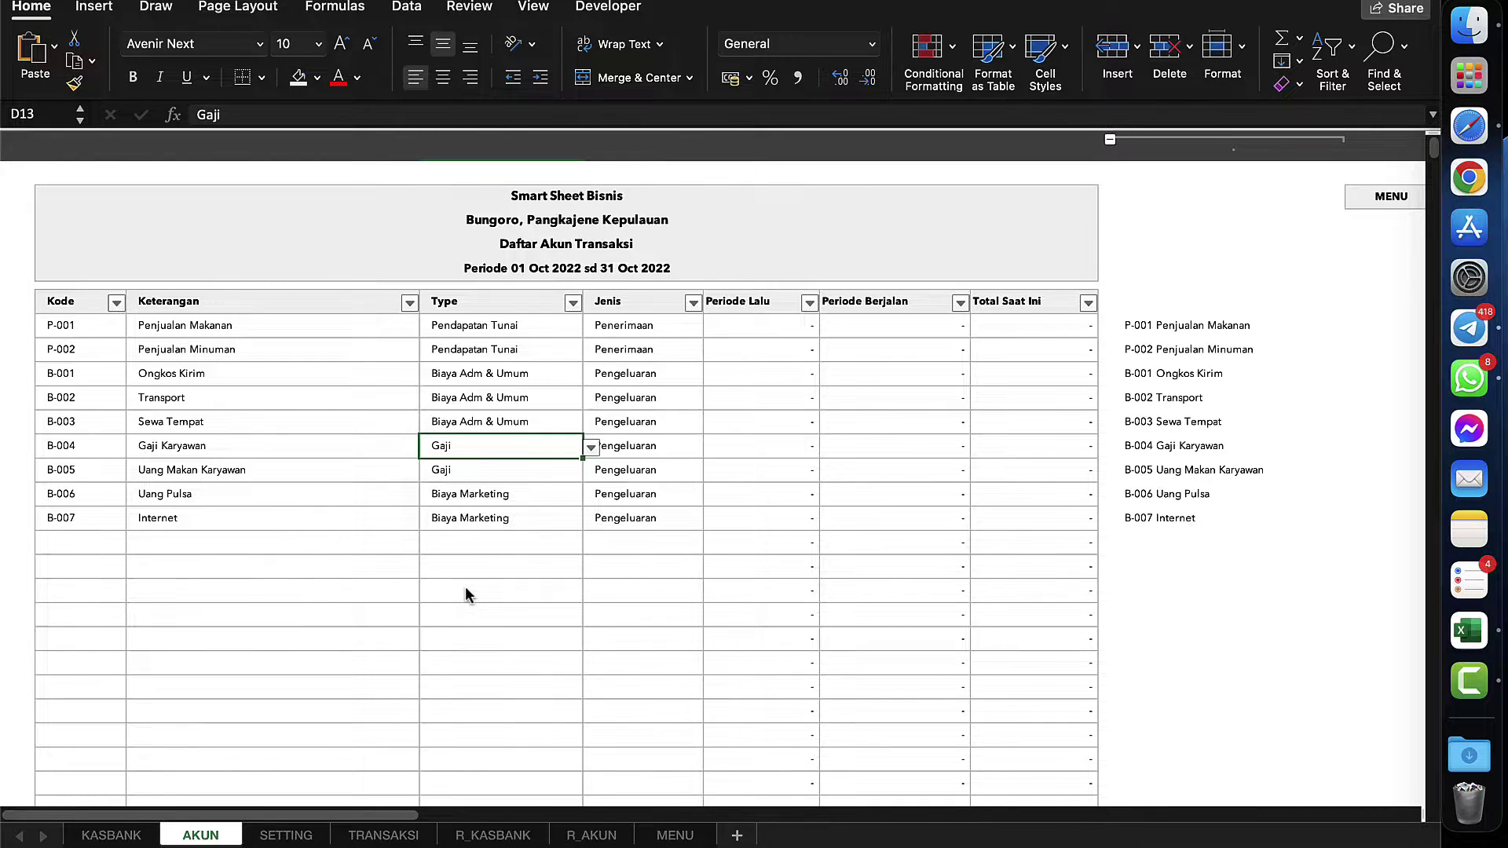
{"action": "left_click", "coordinate": [481, 470]}
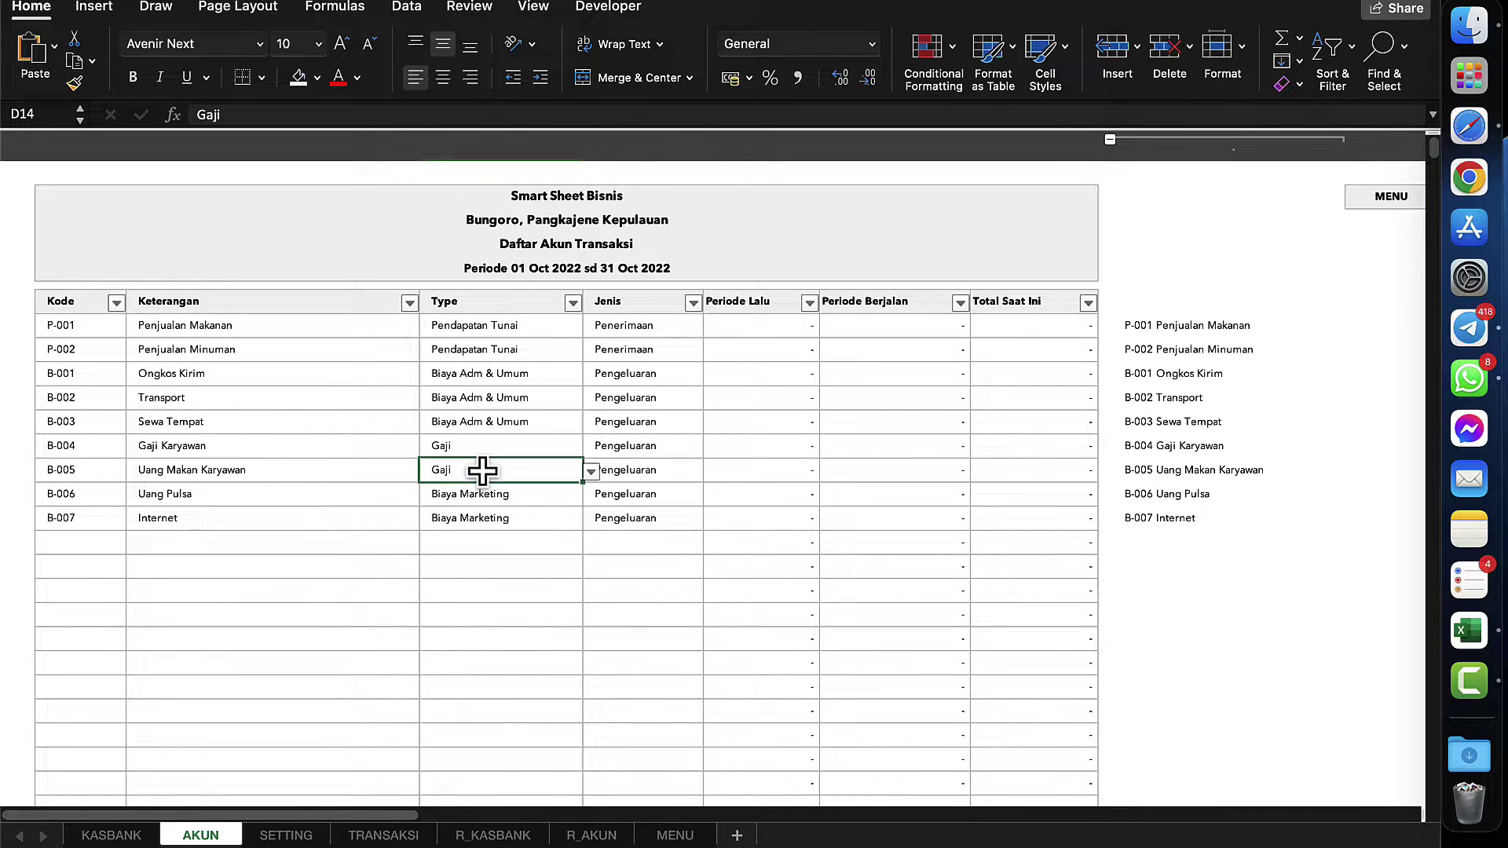
- Inspect the formulas in the Periode Lalu, Periode Berjalan and Total Saat Ini columns of the account list
{"action": "left_click", "coordinate": [723, 445]}
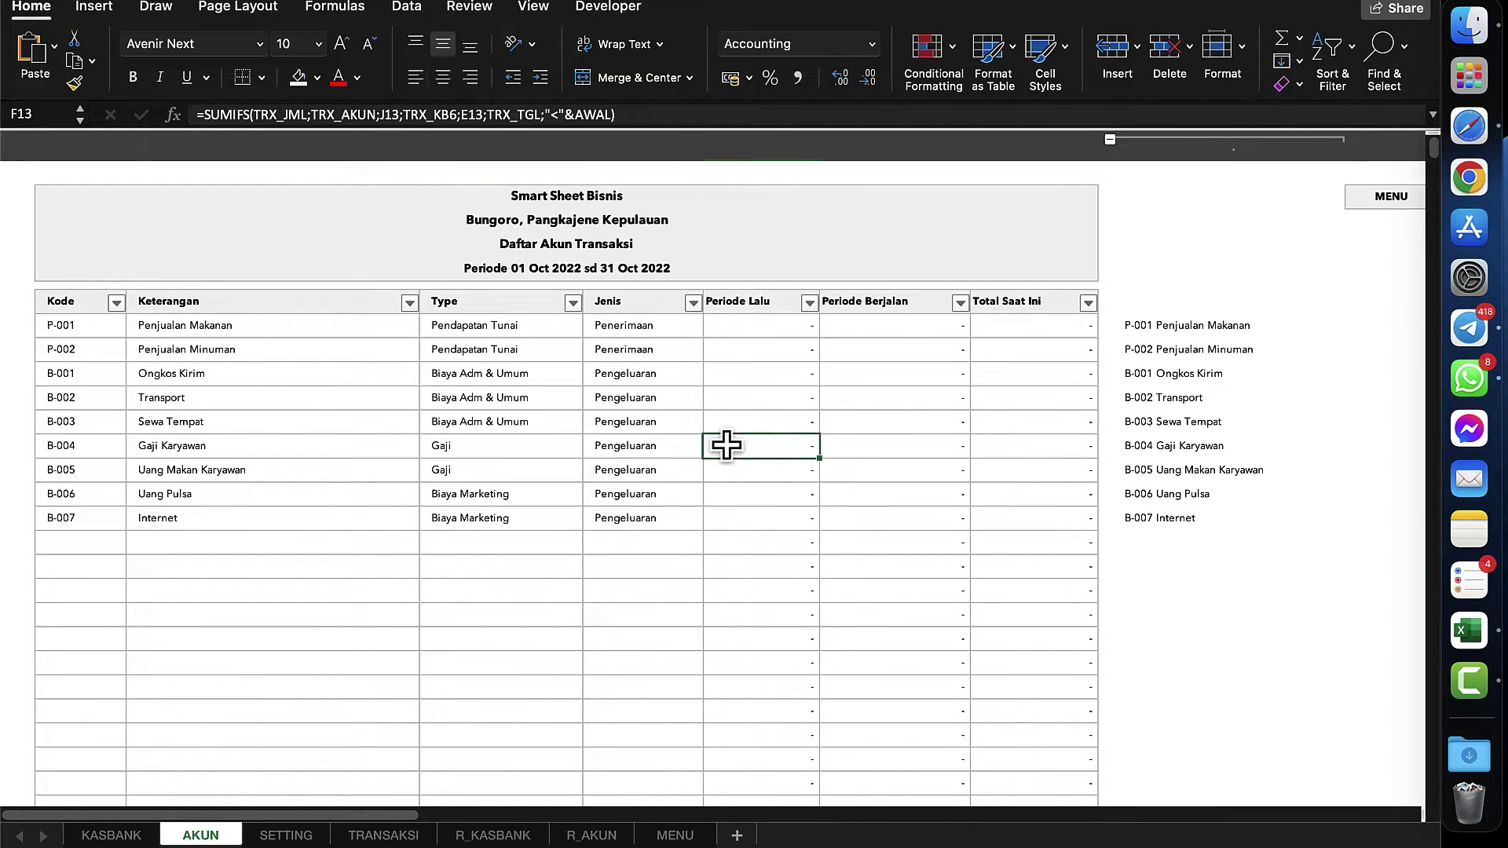
{"action": "left_click", "coordinate": [781, 331]}
{"action": "left_click", "coordinate": [880, 331]}
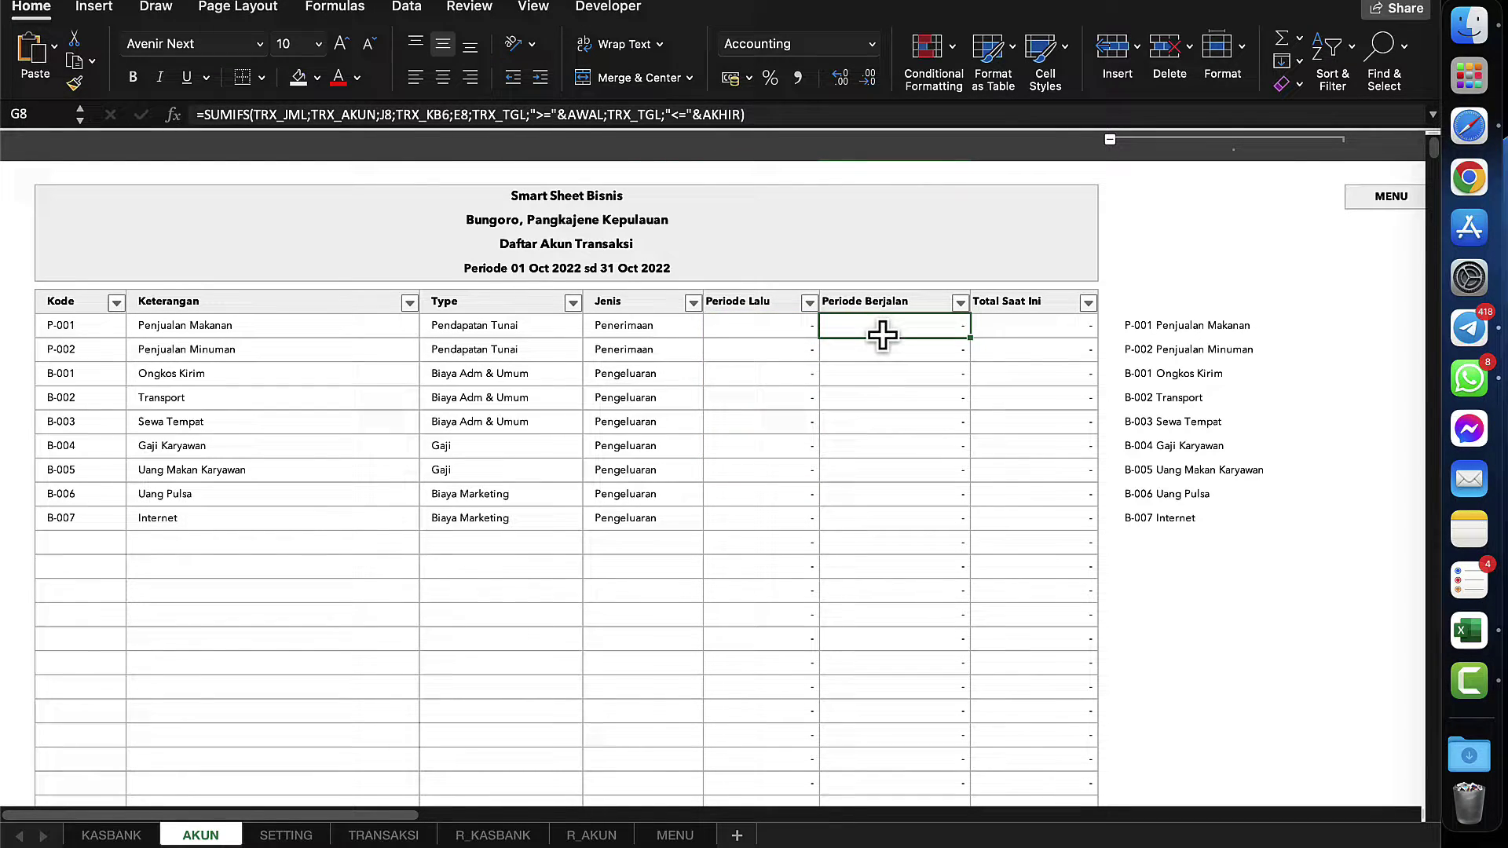
{"action": "left_click", "coordinate": [1009, 333]}
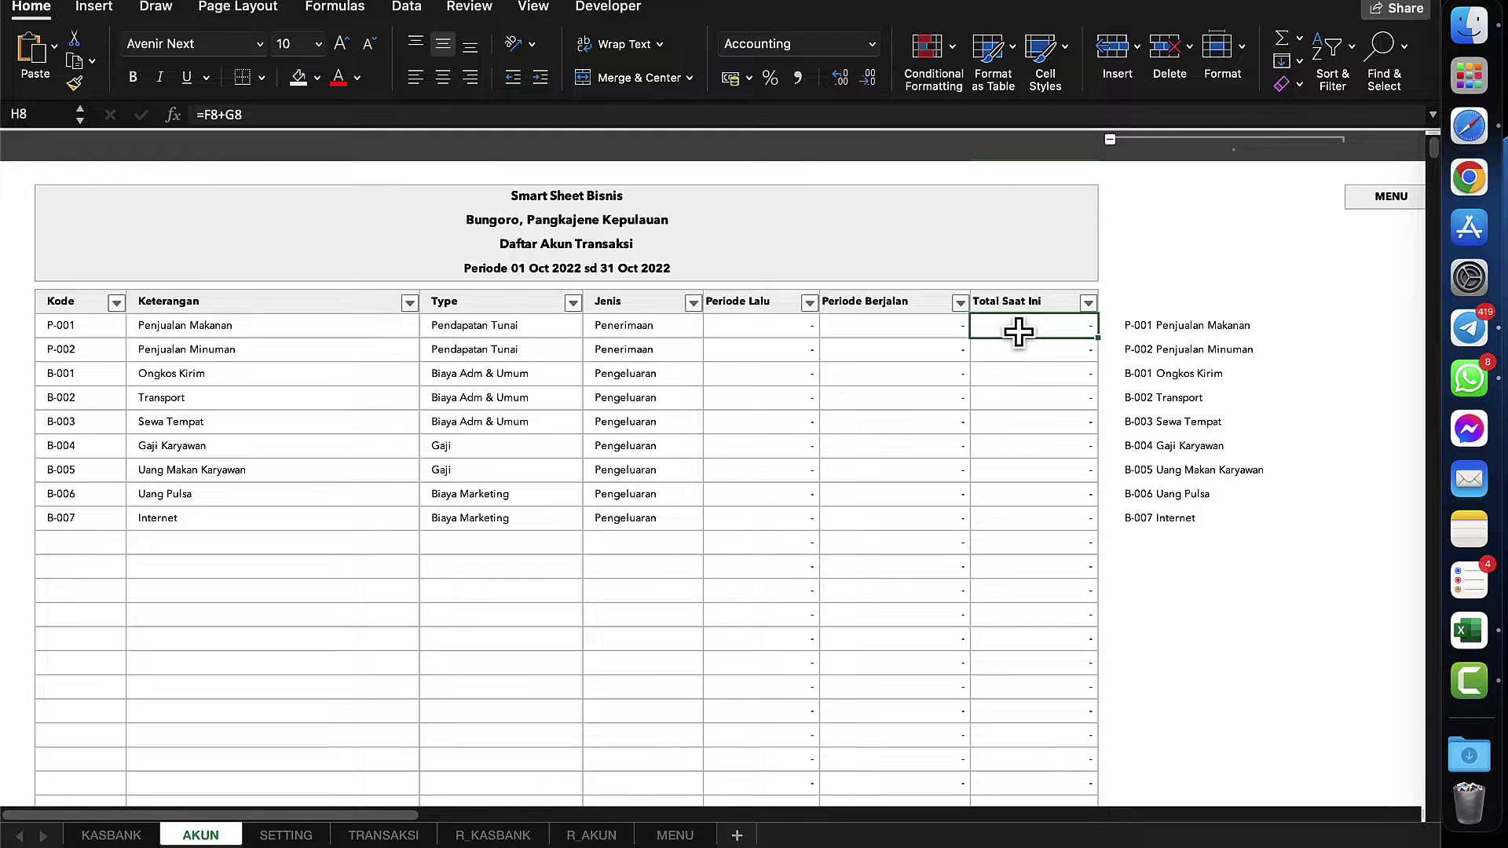
- Open the transaction input sheet and enter the date 1/1/2022 in the first row's Tanggal cell
{"action": "left_click", "coordinate": [1384, 197]}
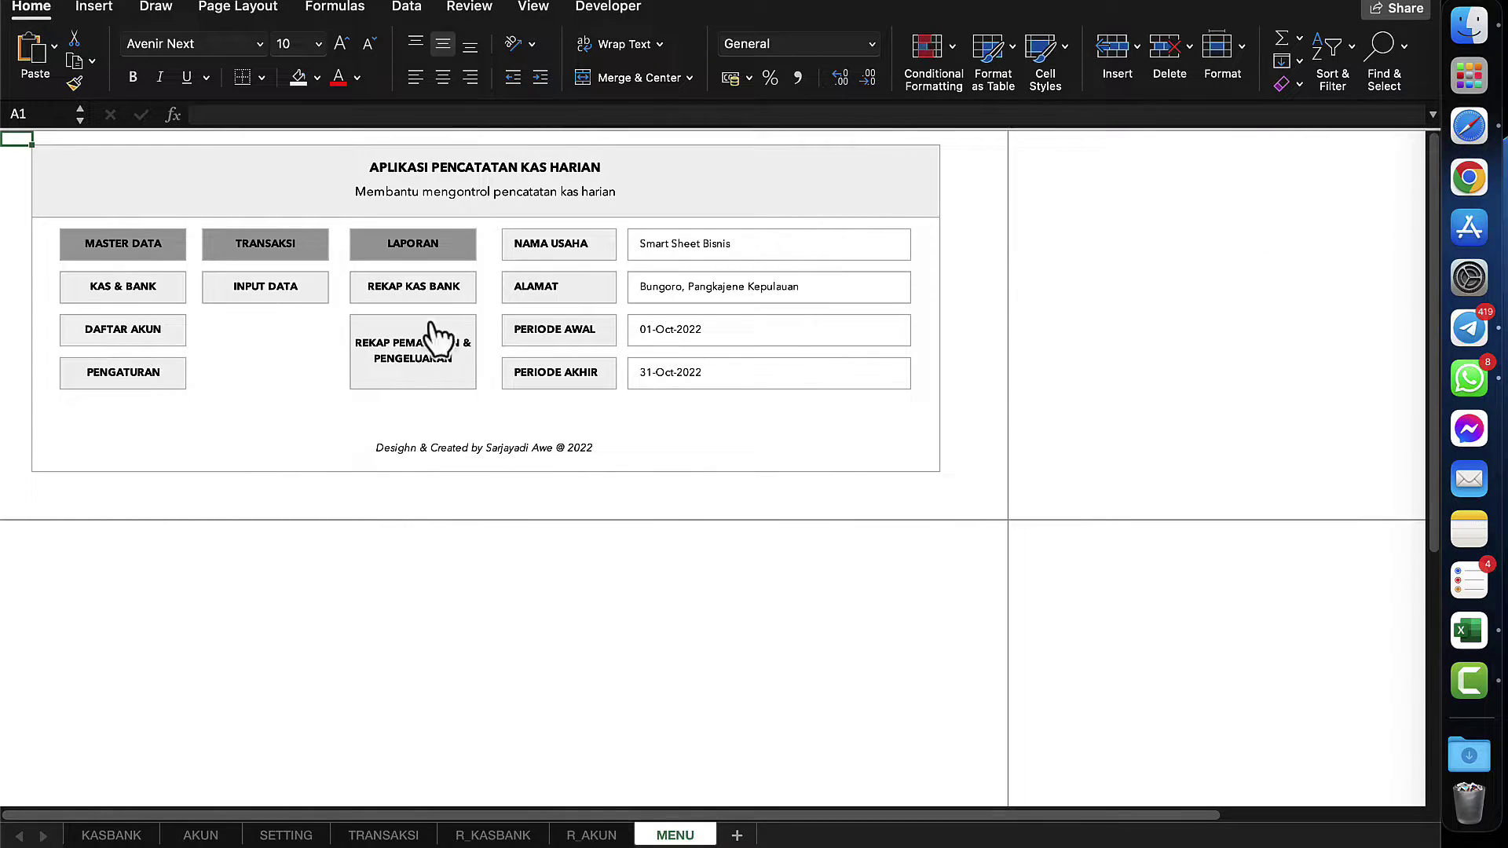
{"action": "left_click", "coordinate": [269, 291]}
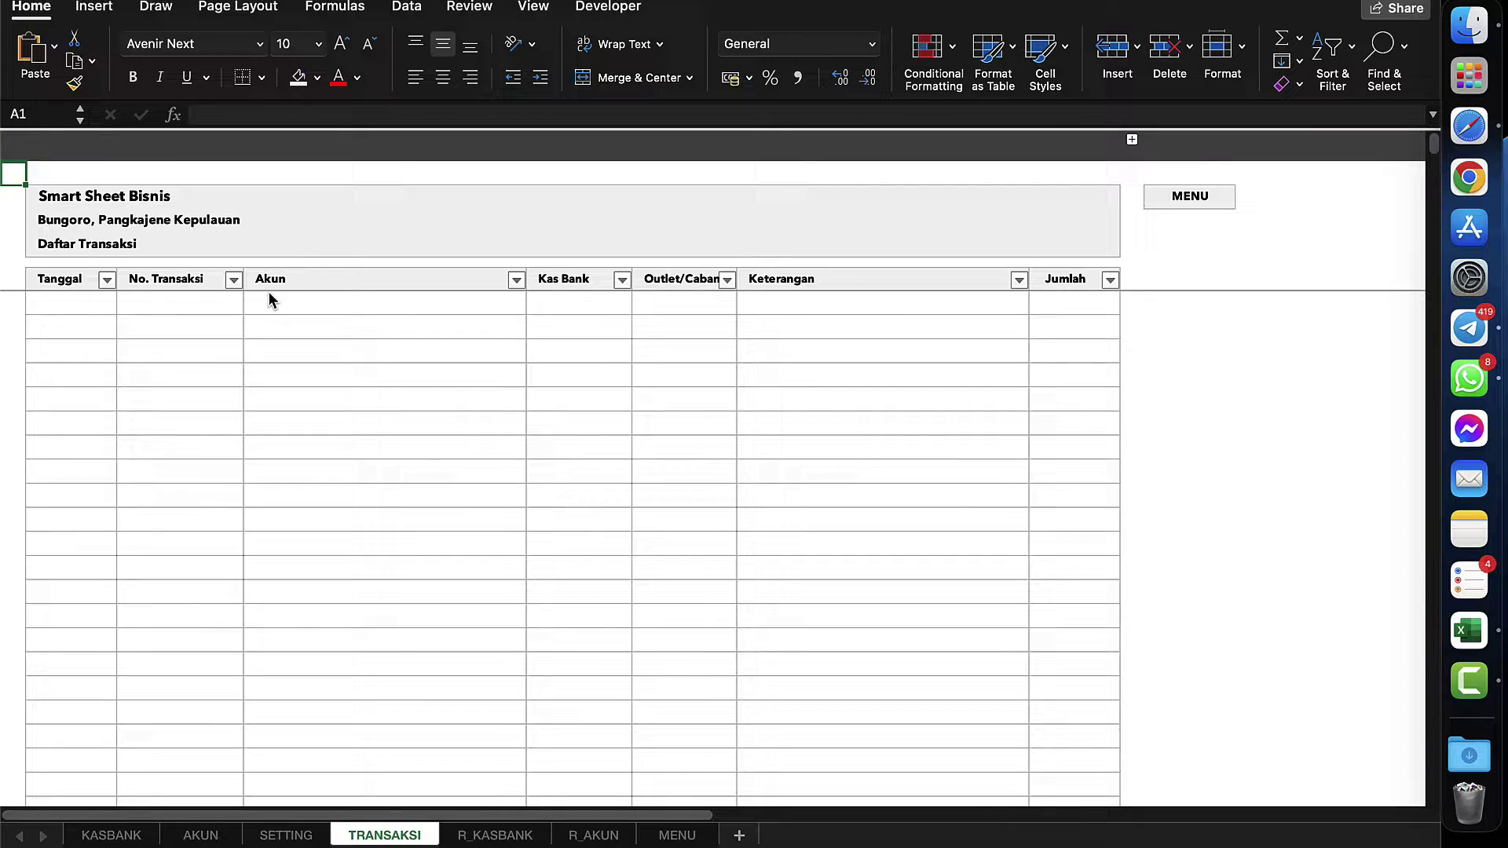
{"action": "left_click", "coordinate": [330, 342]}
{"action": "left_click", "coordinate": [204, 330]}
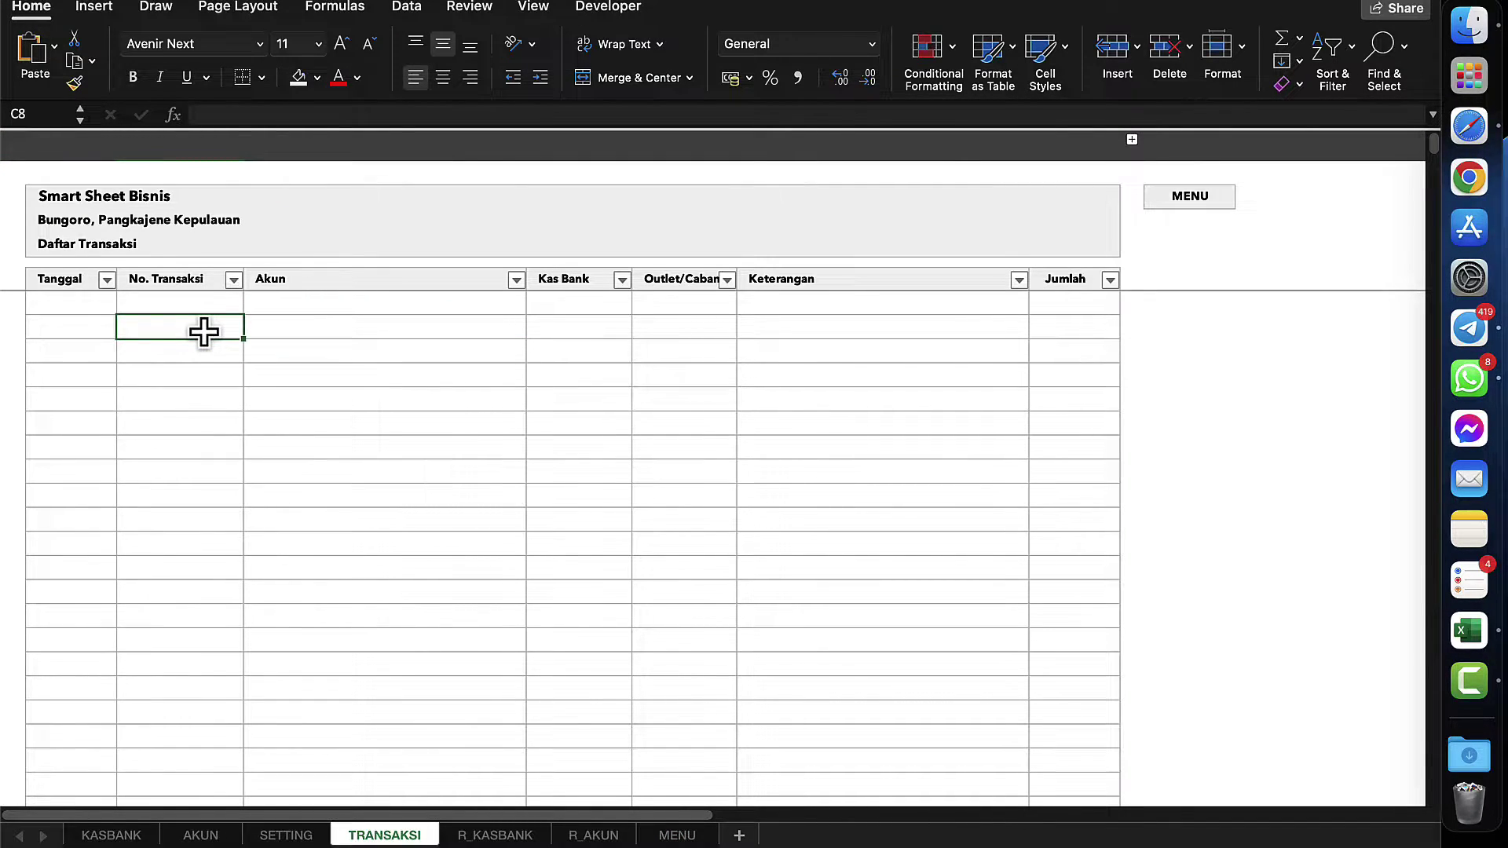
{"action": "left_click", "coordinate": [86, 326]}
{"action": "left_click", "coordinate": [83, 302]}
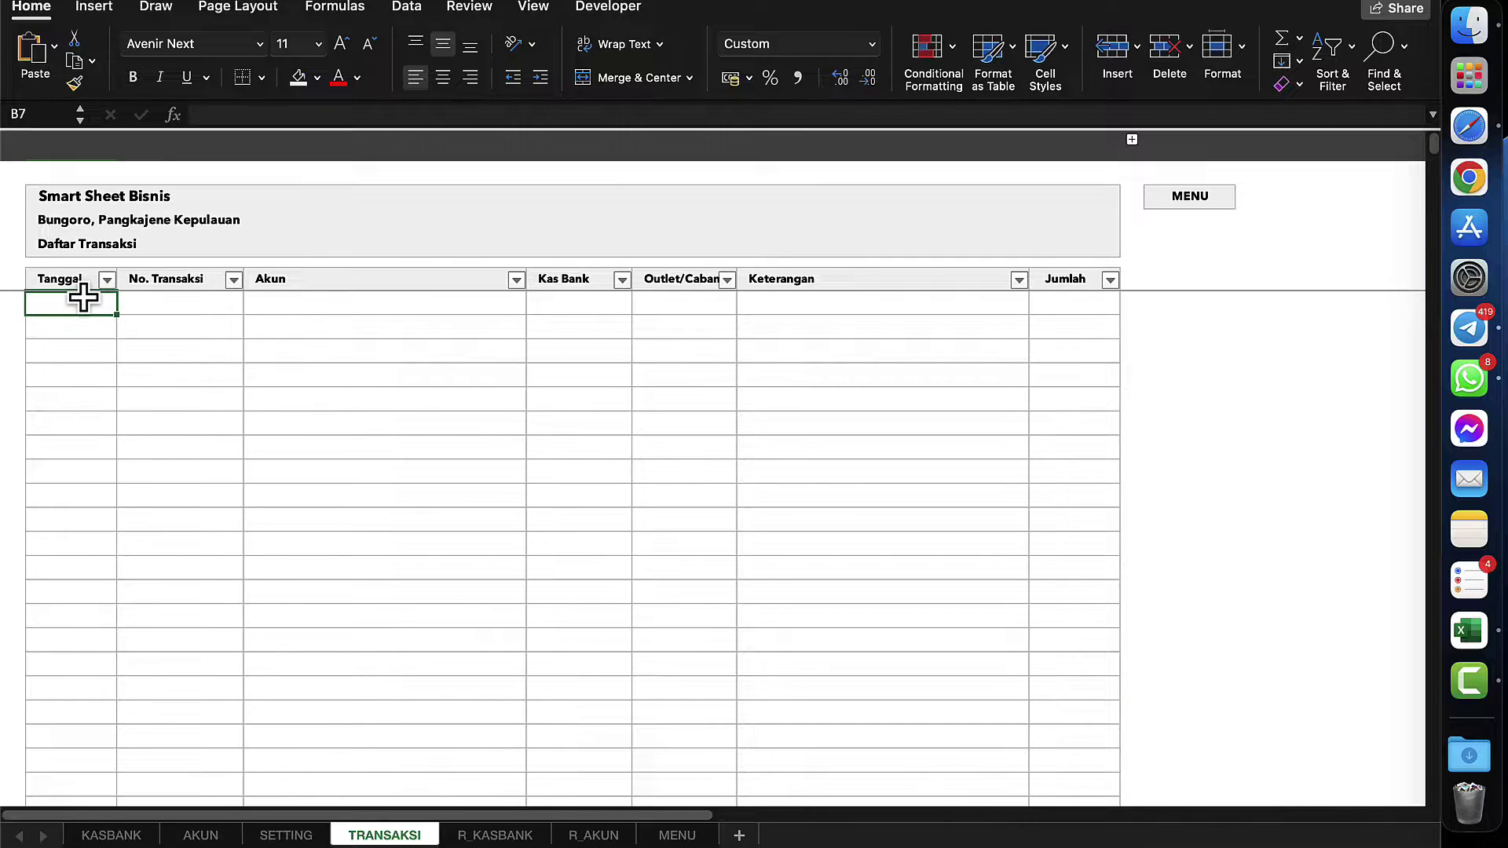
{"action": "type", "text": "1"}
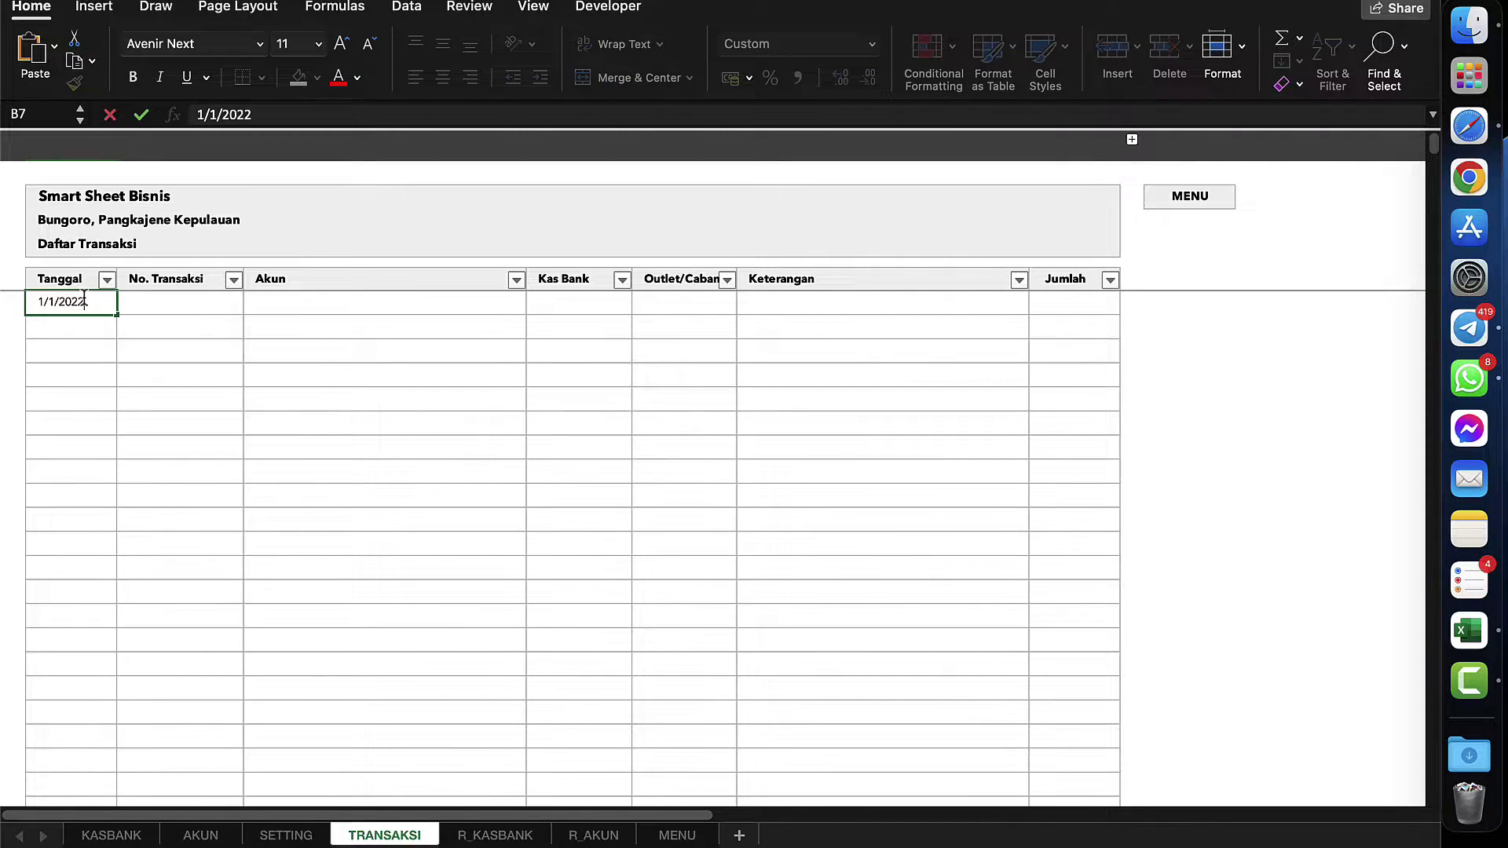
{"action": "type", "text": "/1/2022"}
{"action": "left_click", "coordinate": [247, 303]}
{"action": "left_click", "coordinate": [202, 302]}
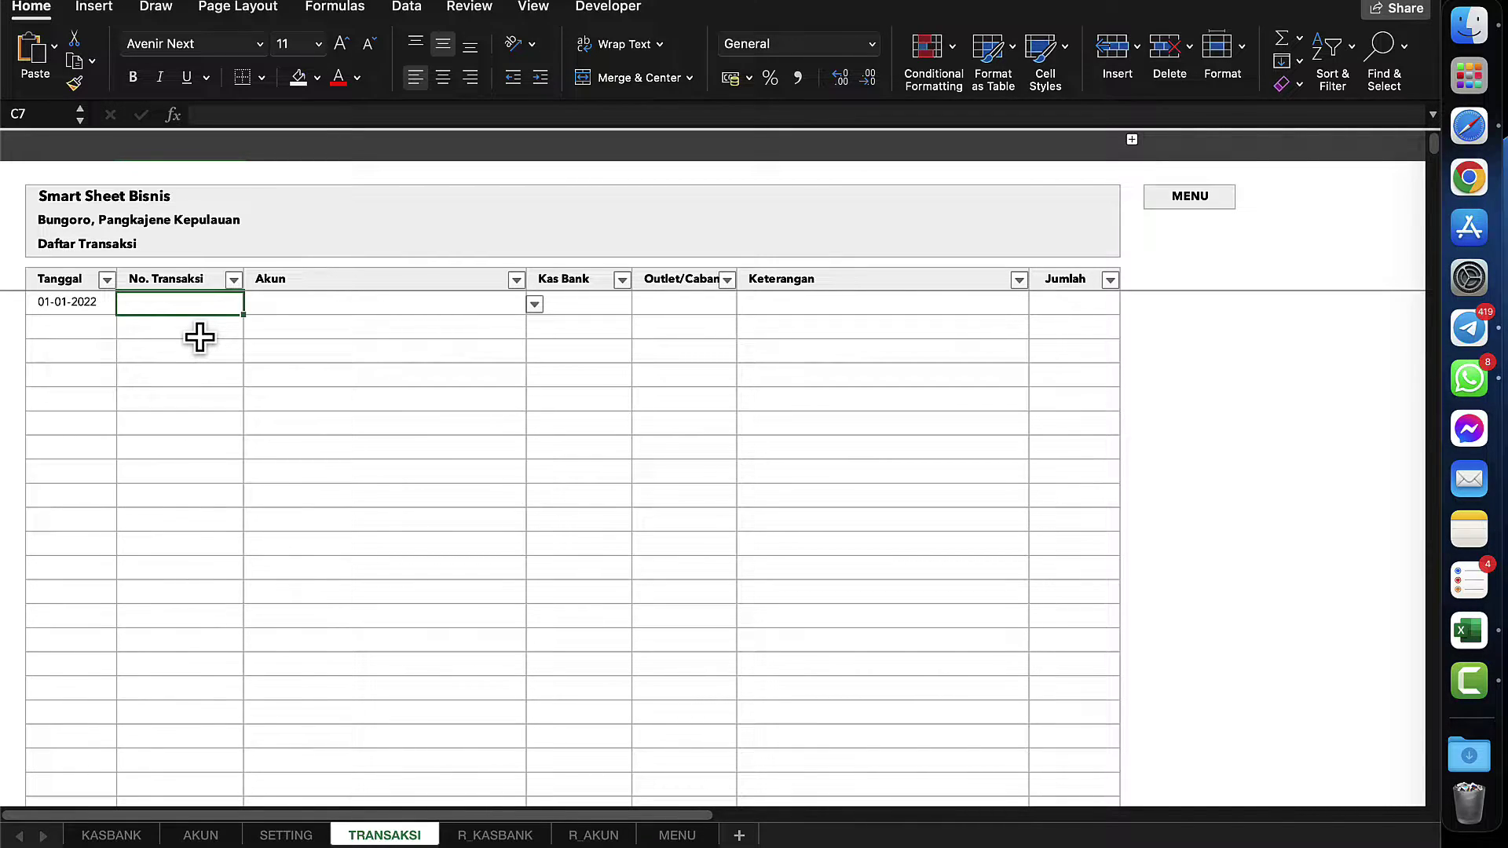
- Review the Saldo Awal of the cash and bank accounts on the KASBANK sheet, including Kas Tunai, Bank BRI and Bank BCA
{"action": "left_click", "coordinate": [111, 836]}
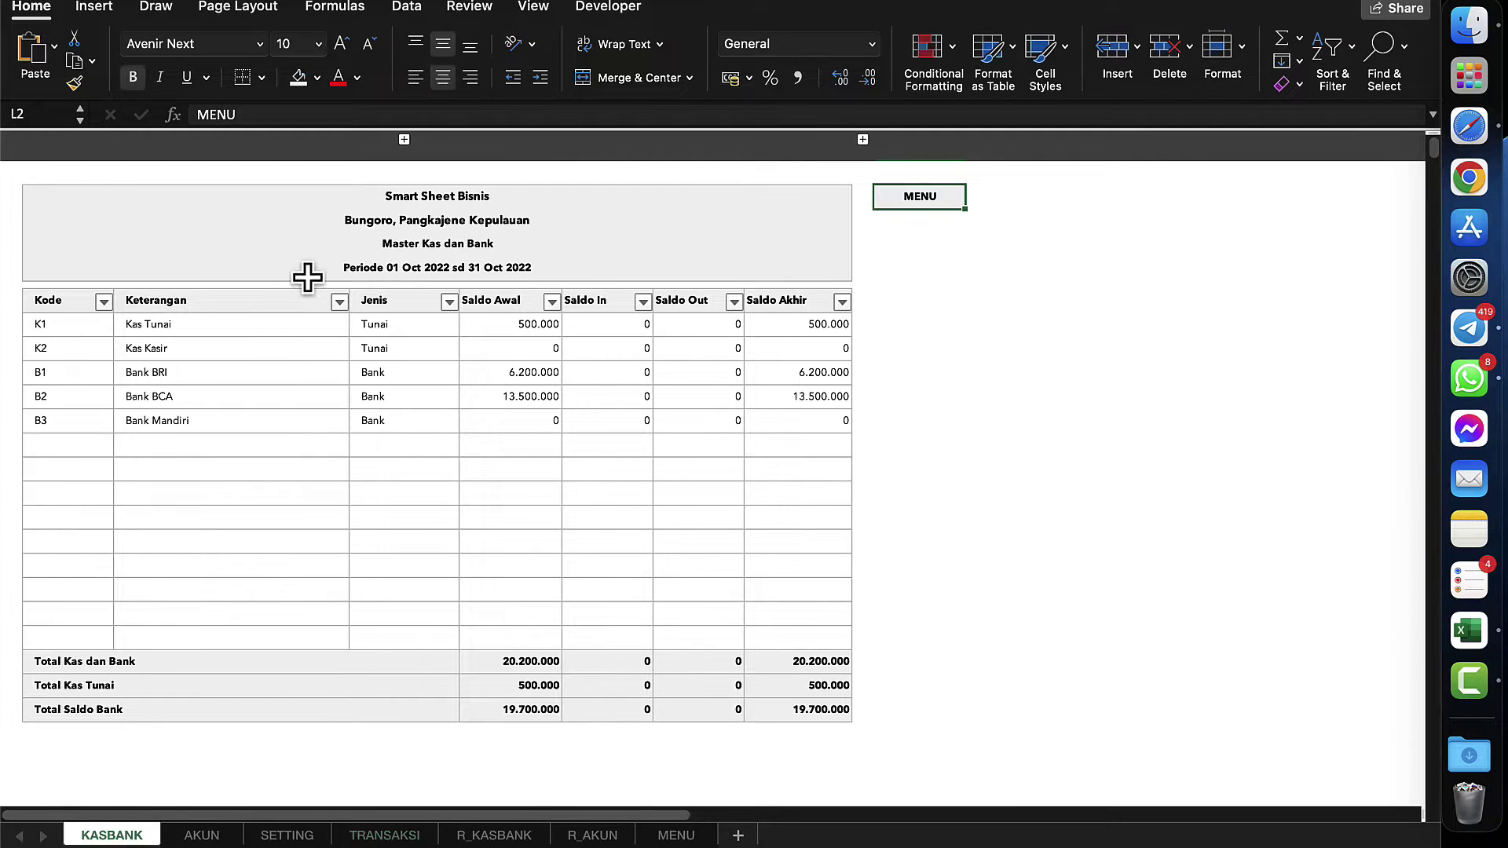
{"action": "left_click", "coordinate": [526, 327]}
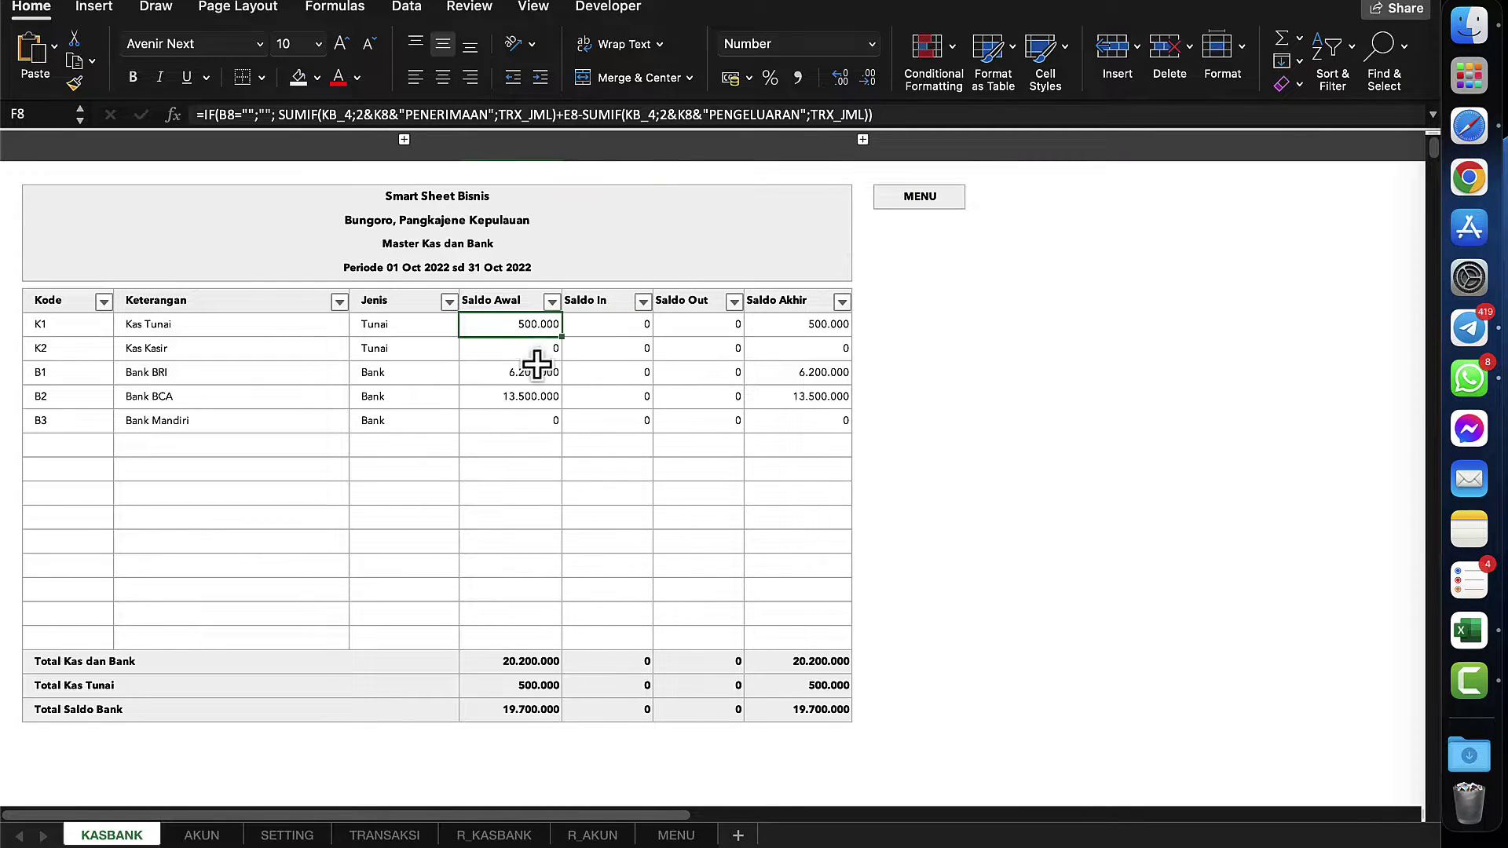
{"action": "left_click", "coordinate": [150, 375]}
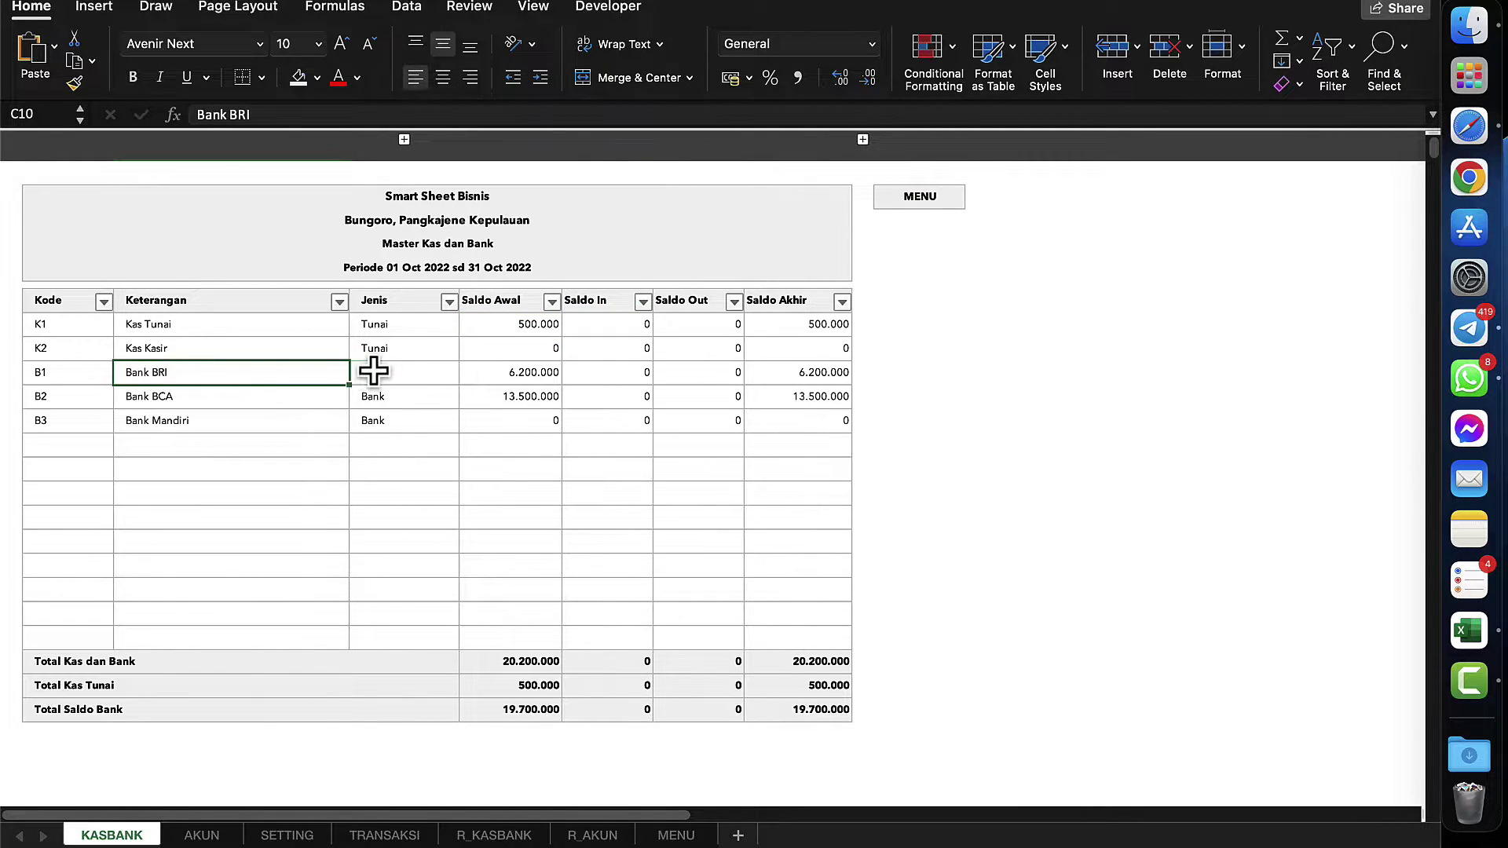
{"action": "left_click", "coordinate": [535, 372]}
{"action": "left_click", "coordinate": [533, 395]}
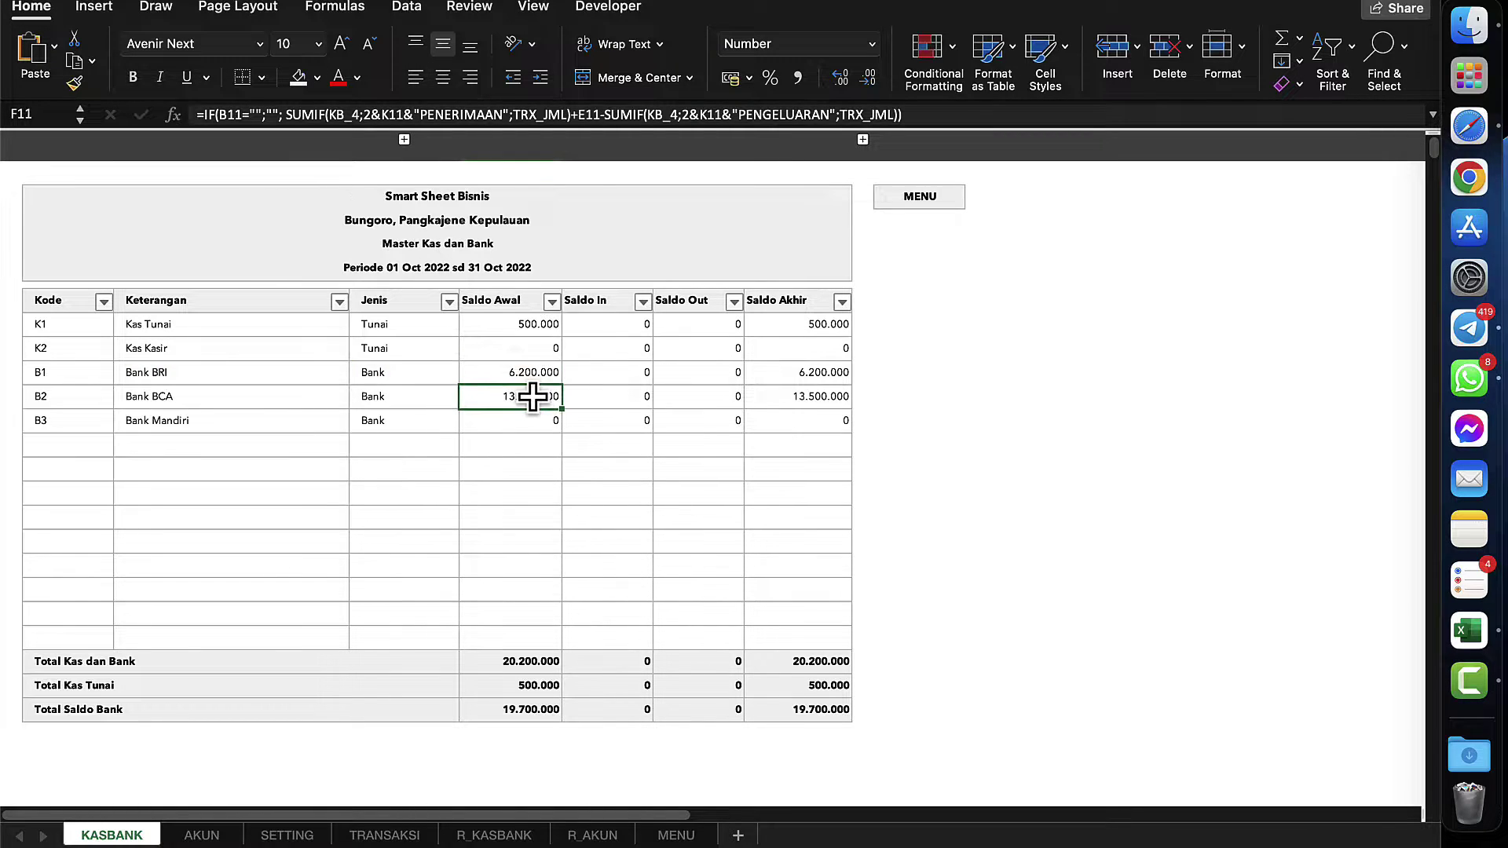
{"action": "left_click", "coordinate": [482, 353]}
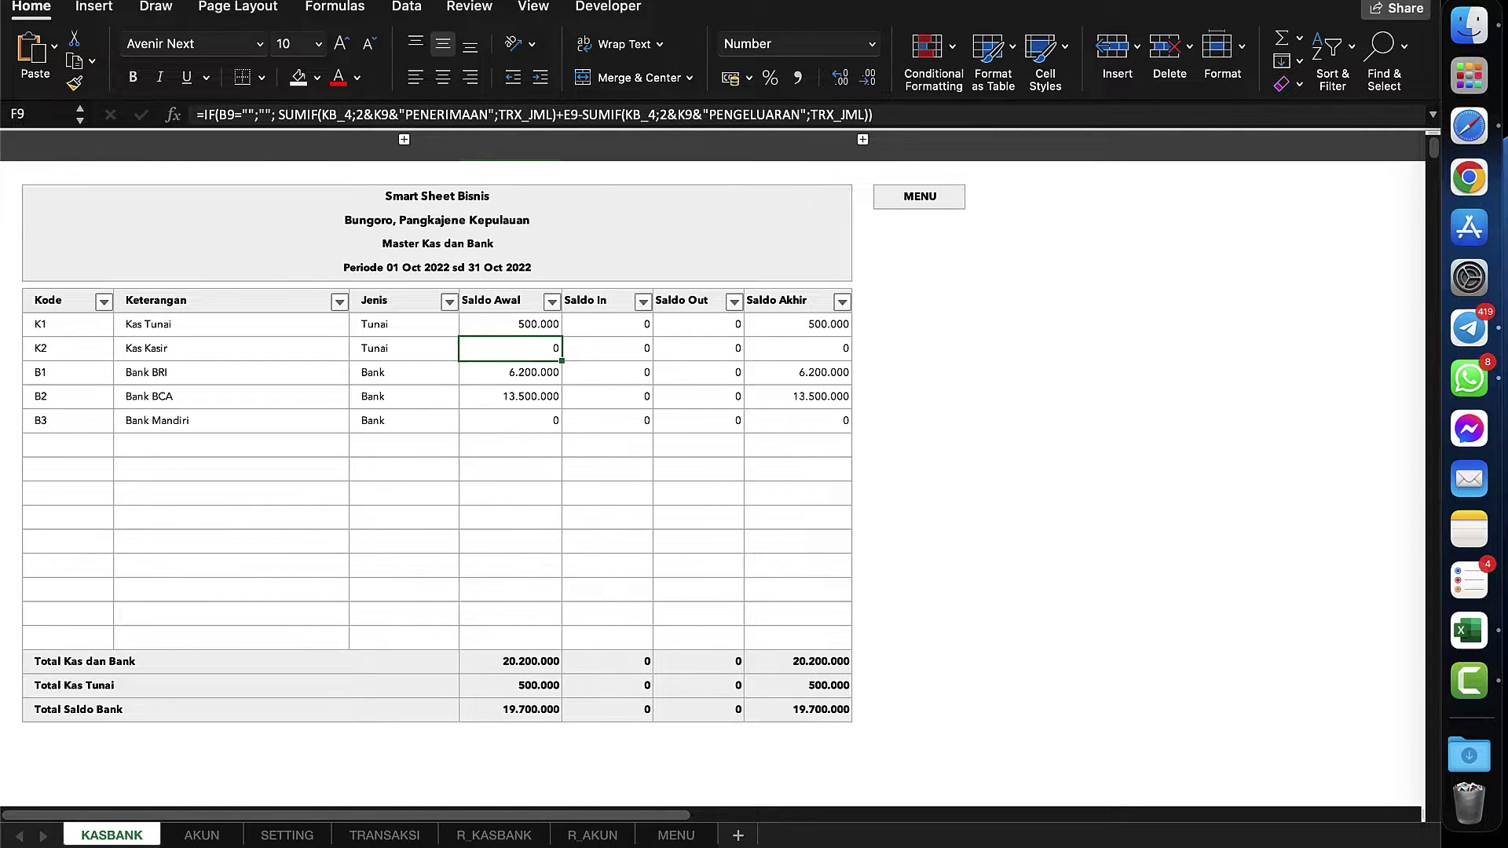
- Return to the transaction input sheet and enter M-001 as the first transaction's No. Transaksi
{"action": "left_click", "coordinate": [921, 198]}
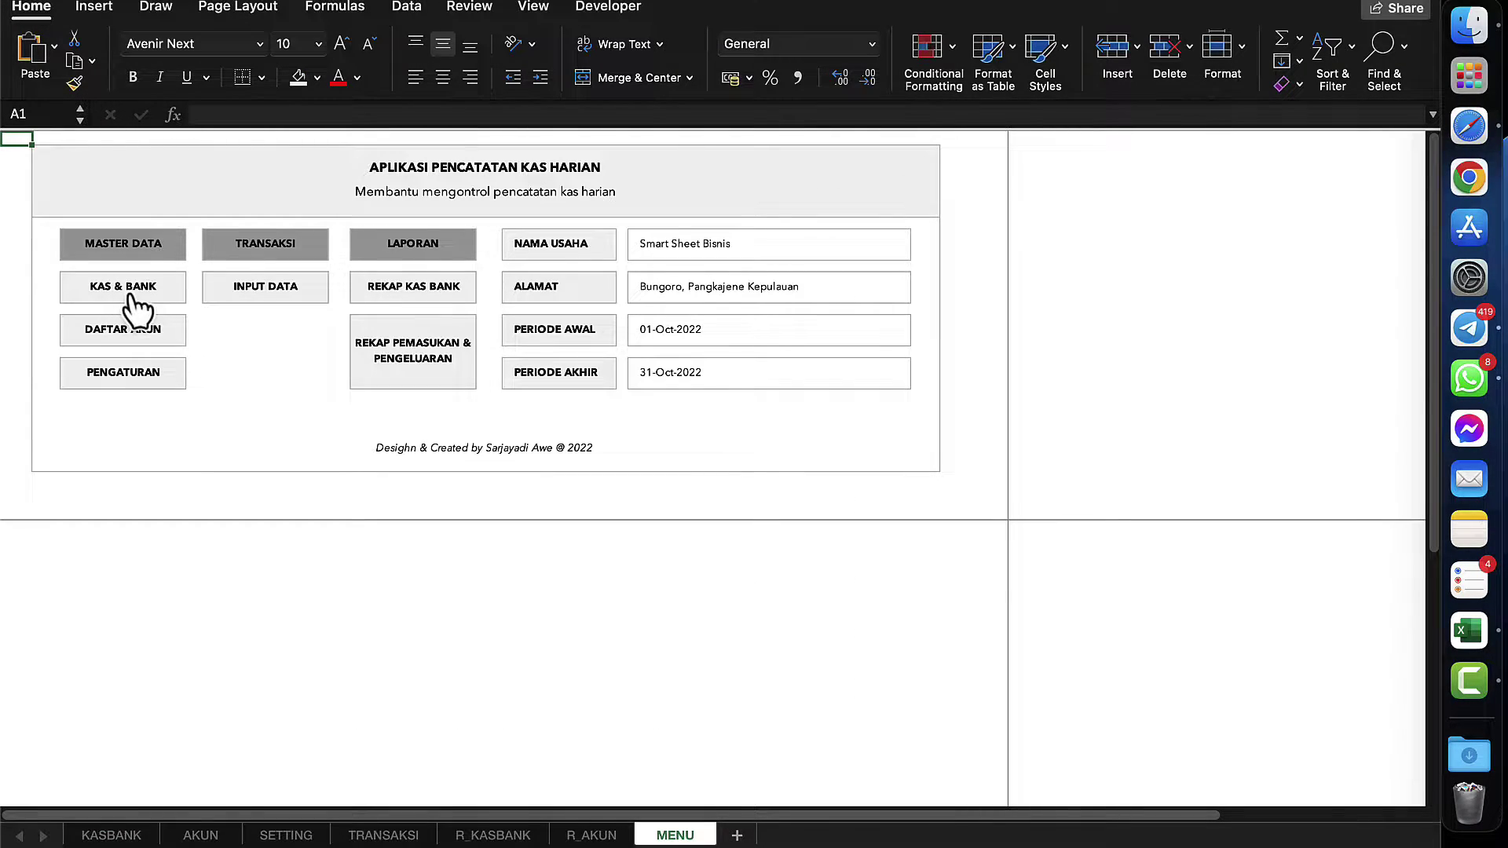
{"action": "left_click", "coordinate": [269, 289]}
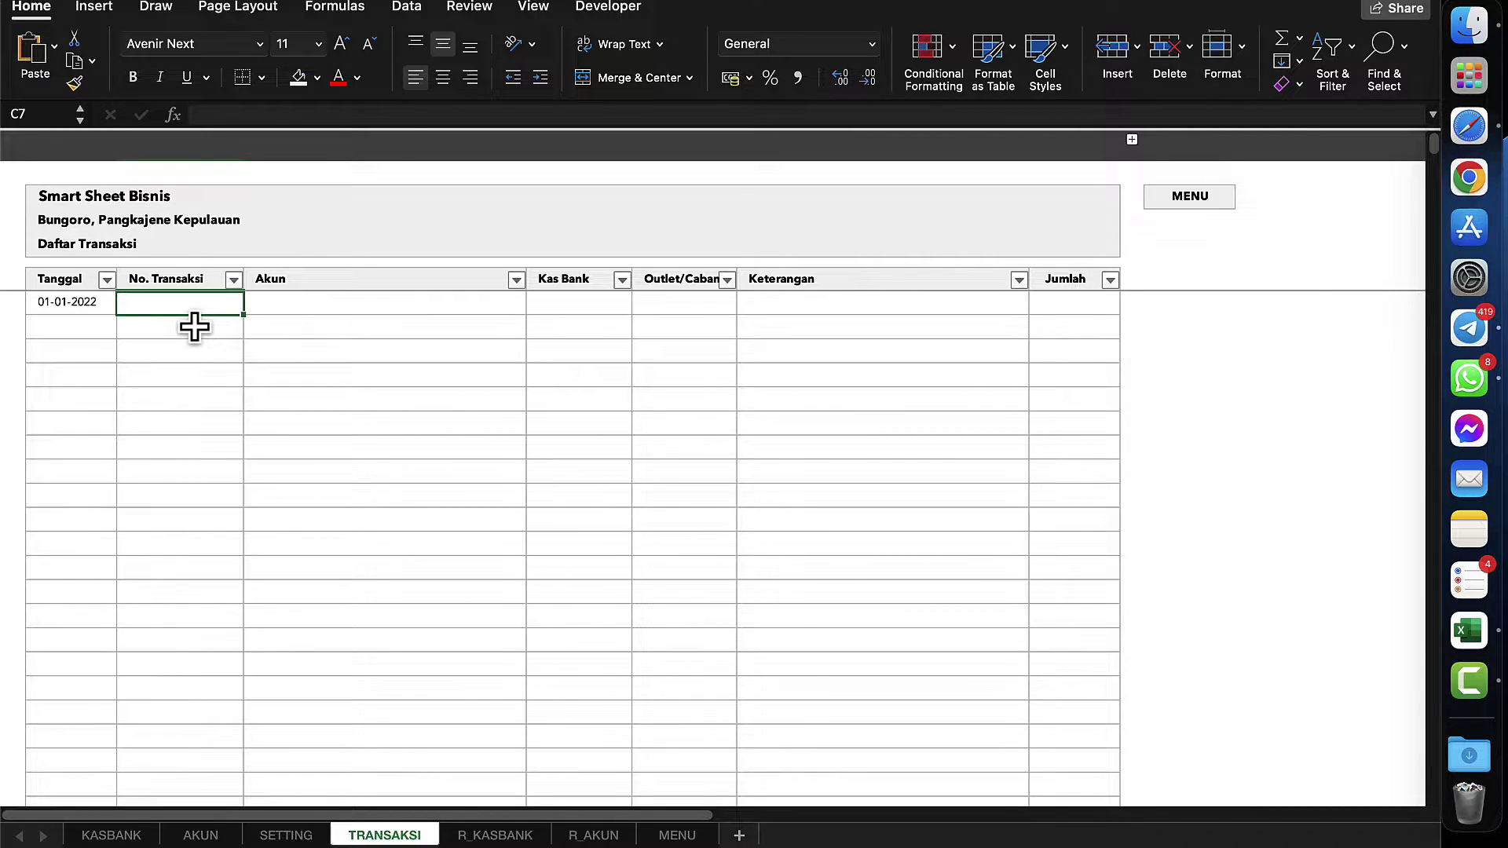
{"action": "type", "text": "M"}
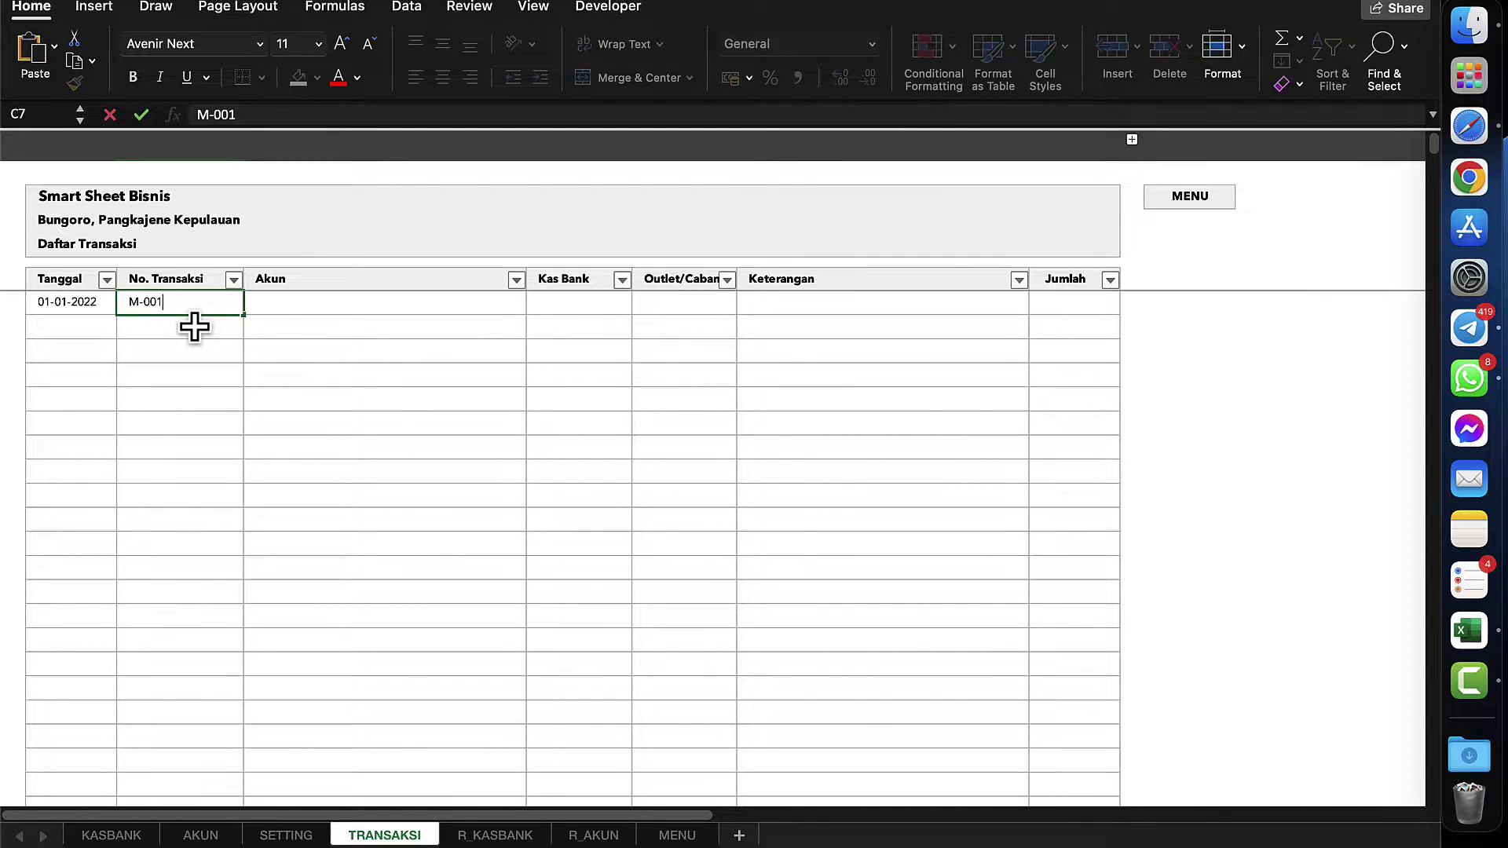
{"action": "type", "text": "-001"}
{"action": "left_click", "coordinate": [274, 303]}
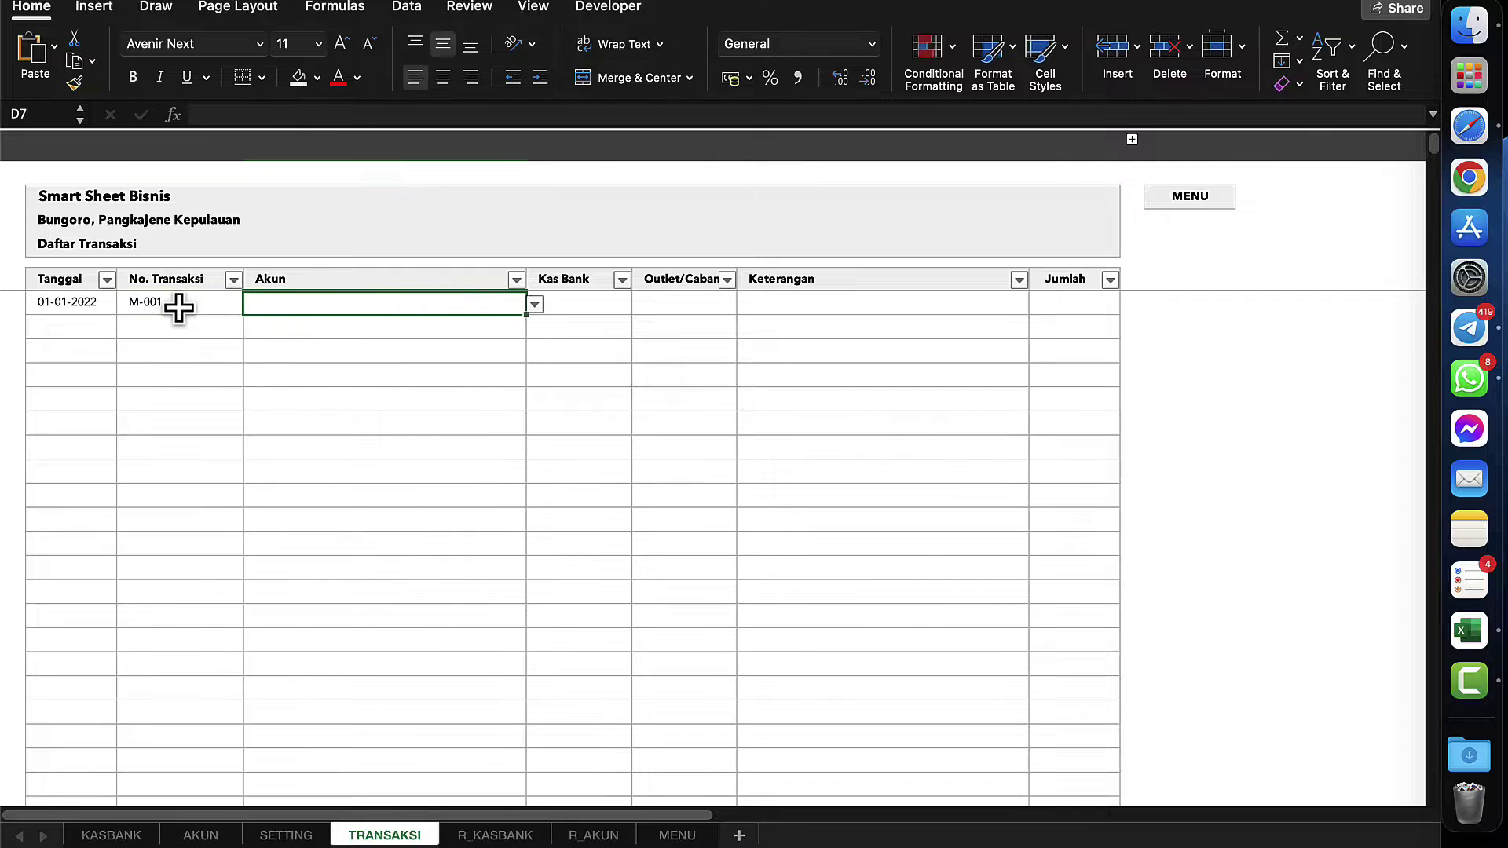
- Change the first transaction's No. Transaksi to TRX-001
{"action": "left_click", "coordinate": [179, 307]}
{"action": "type", "text": "Tr"}
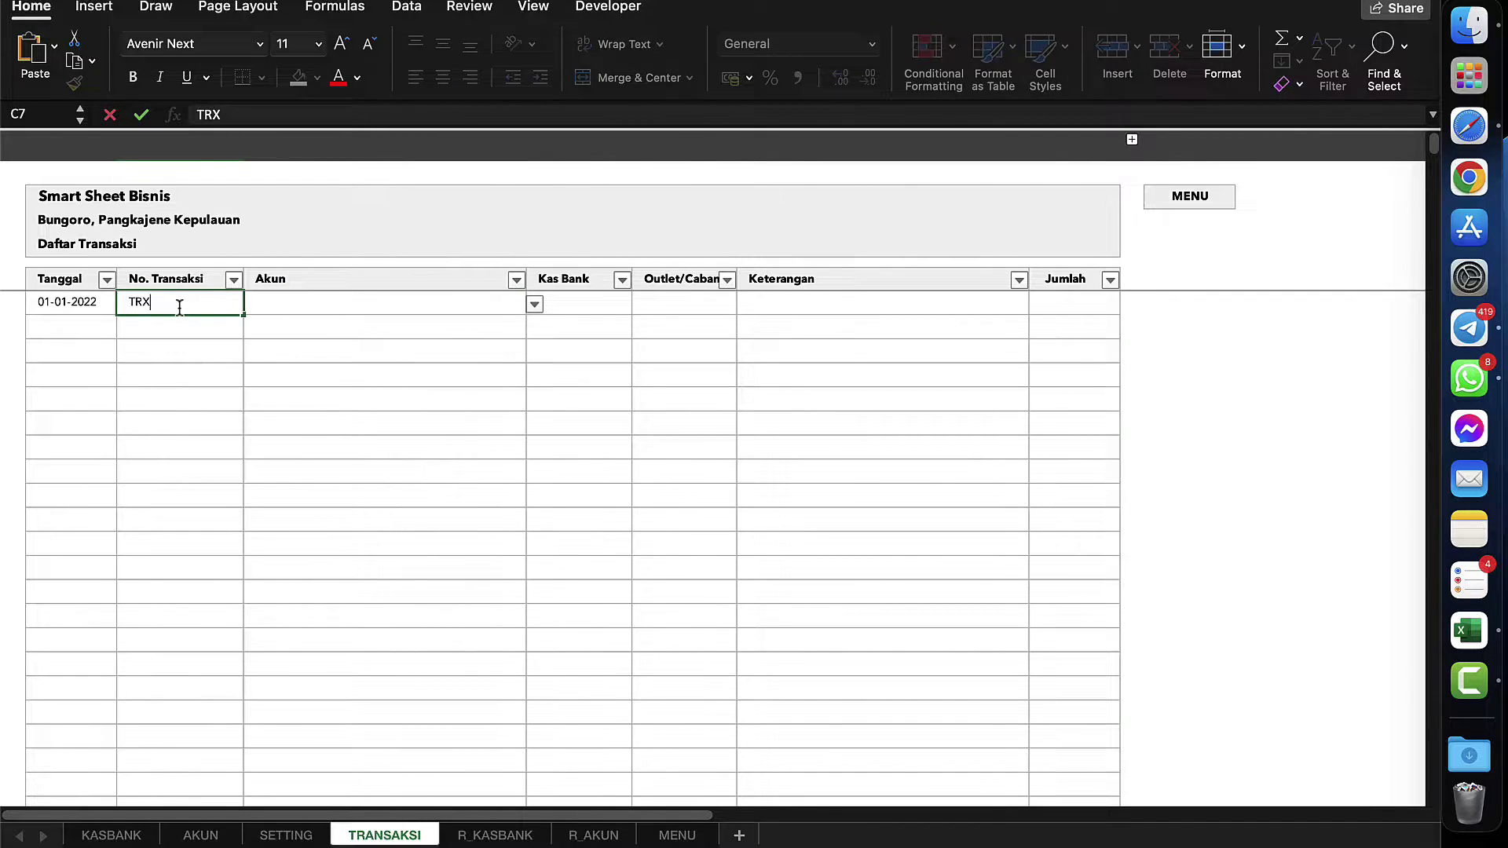
{"action": "type", "text": "X-001"}
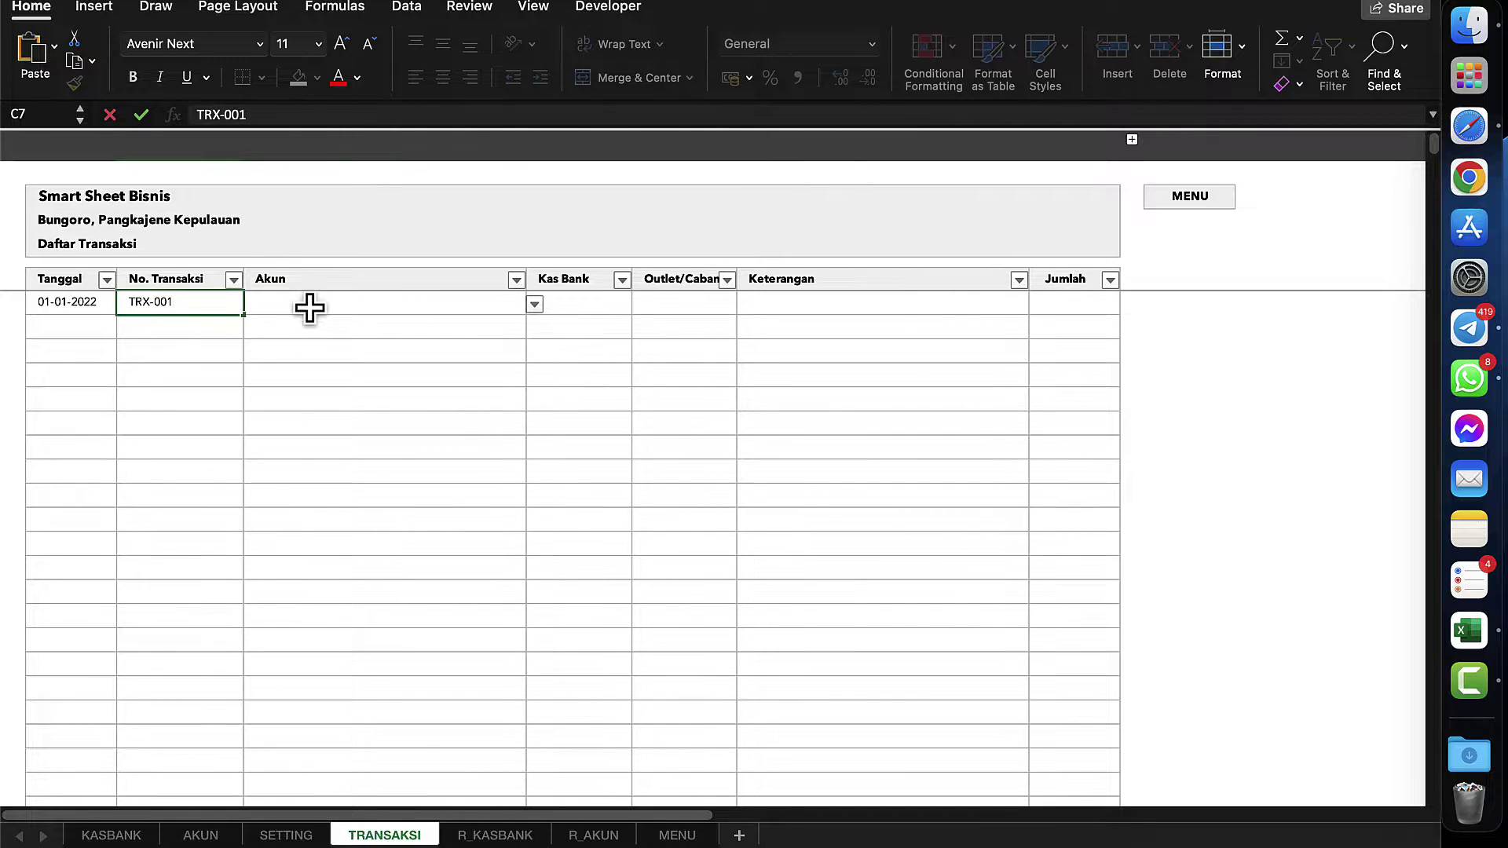
- Set the first transaction's Akun to M-001 Mutasi Kas Masuk and look through the account choices for the second row
{"action": "left_click", "coordinate": [307, 306]}
{"action": "left_click", "coordinate": [535, 305]}
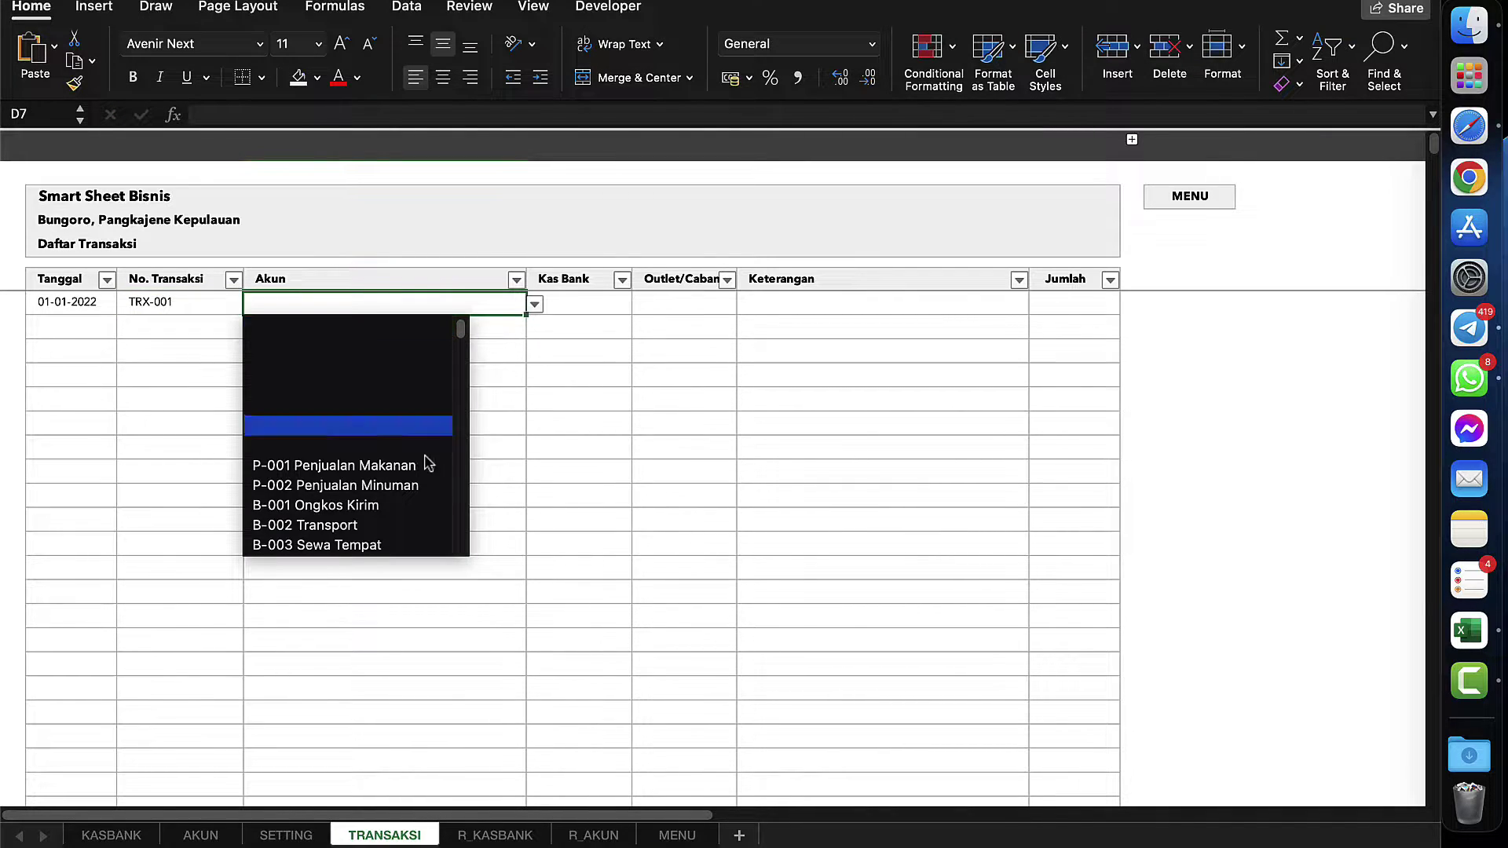
{"action": "scroll", "coordinate": [424, 471], "scroll_direction": "down", "scroll_amount": 3}
{"action": "scroll", "coordinate": [424, 471], "scroll_direction": "down", "scroll_amount": 5}
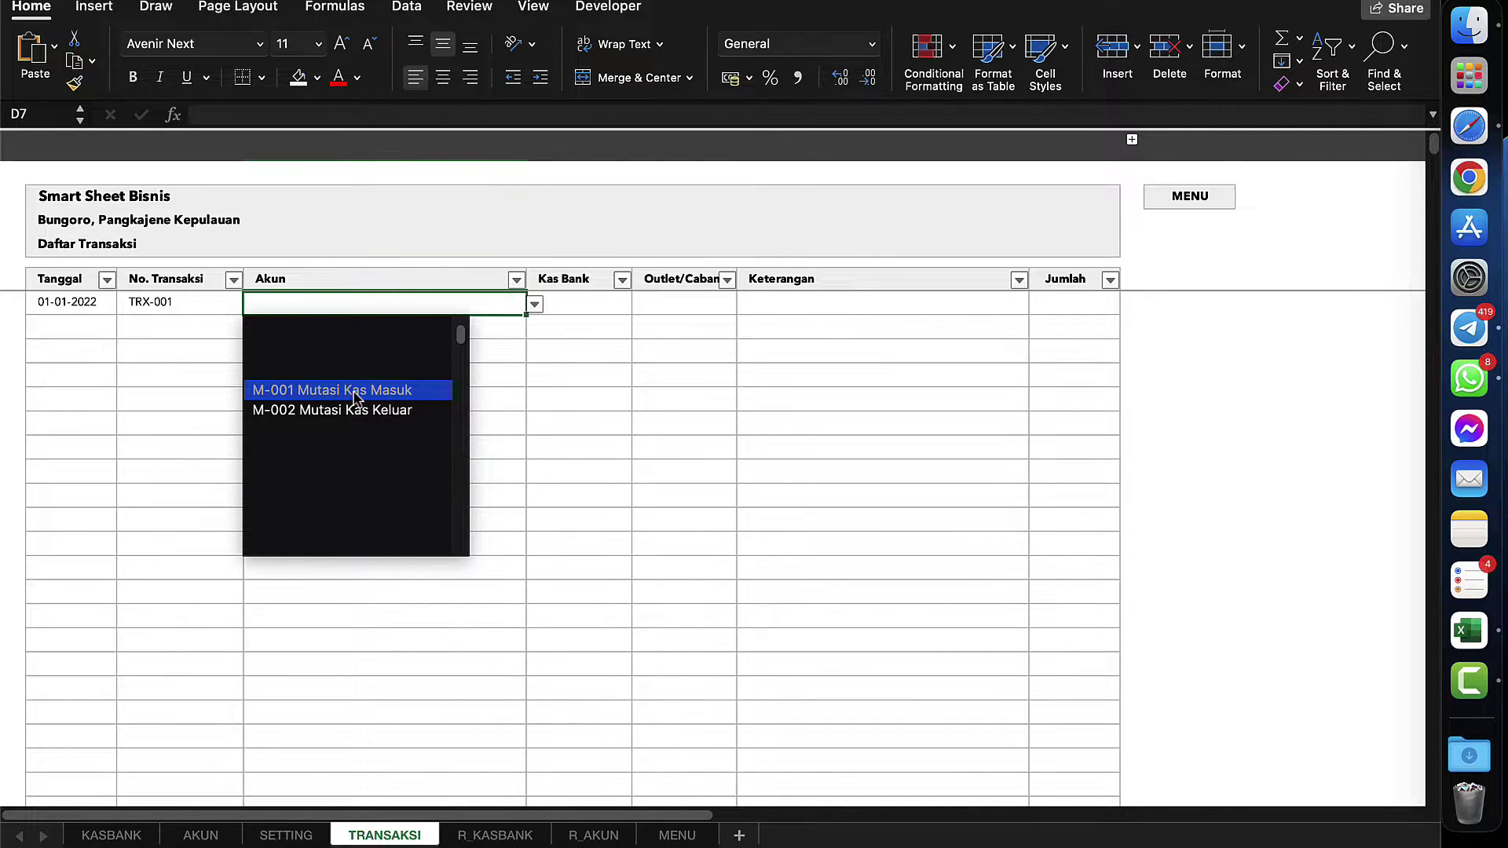
{"action": "left_click", "coordinate": [355, 390]}
{"action": "left_click", "coordinate": [410, 327]}
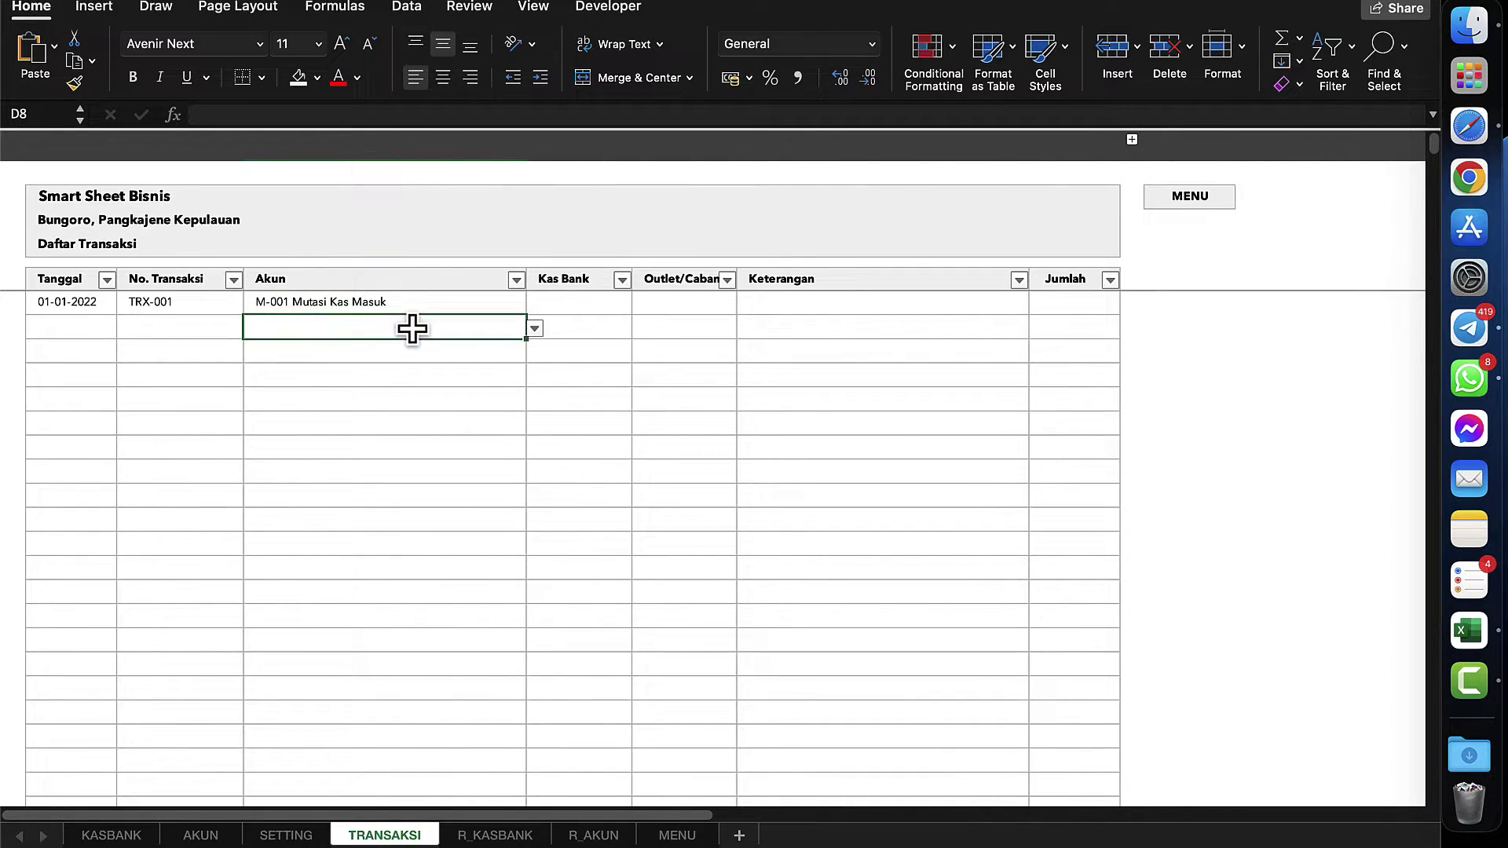
{"action": "left_click", "coordinate": [534, 329]}
{"action": "scroll", "coordinate": [314, 488], "scroll_direction": "down", "scroll_amount": 5}
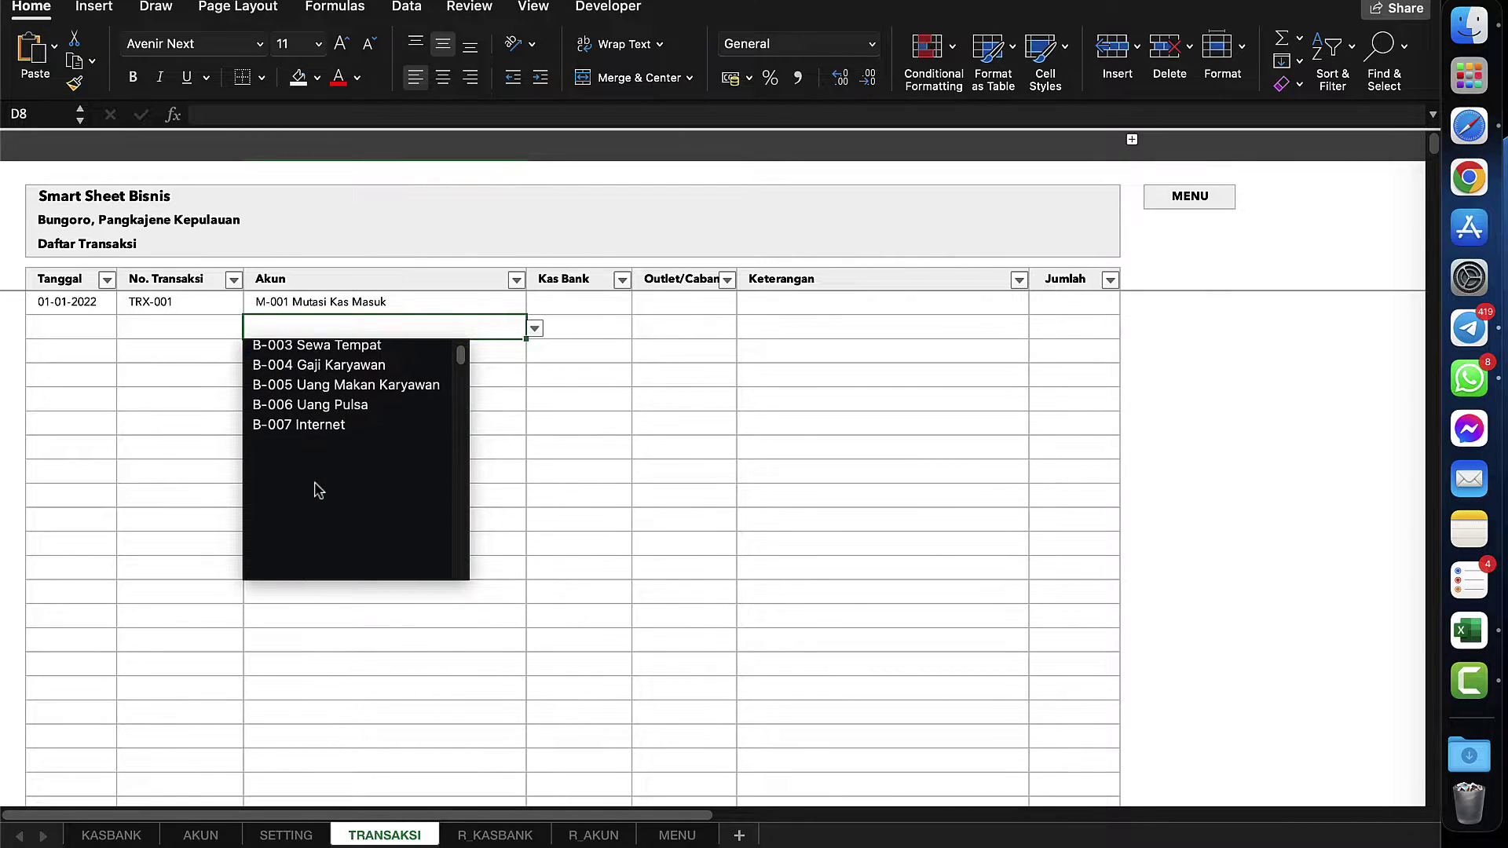
- Set the first transaction's Kas Bank to K2 Kas Kasir
{"action": "left_click", "coordinate": [573, 300]}
{"action": "left_click", "coordinate": [573, 299]}
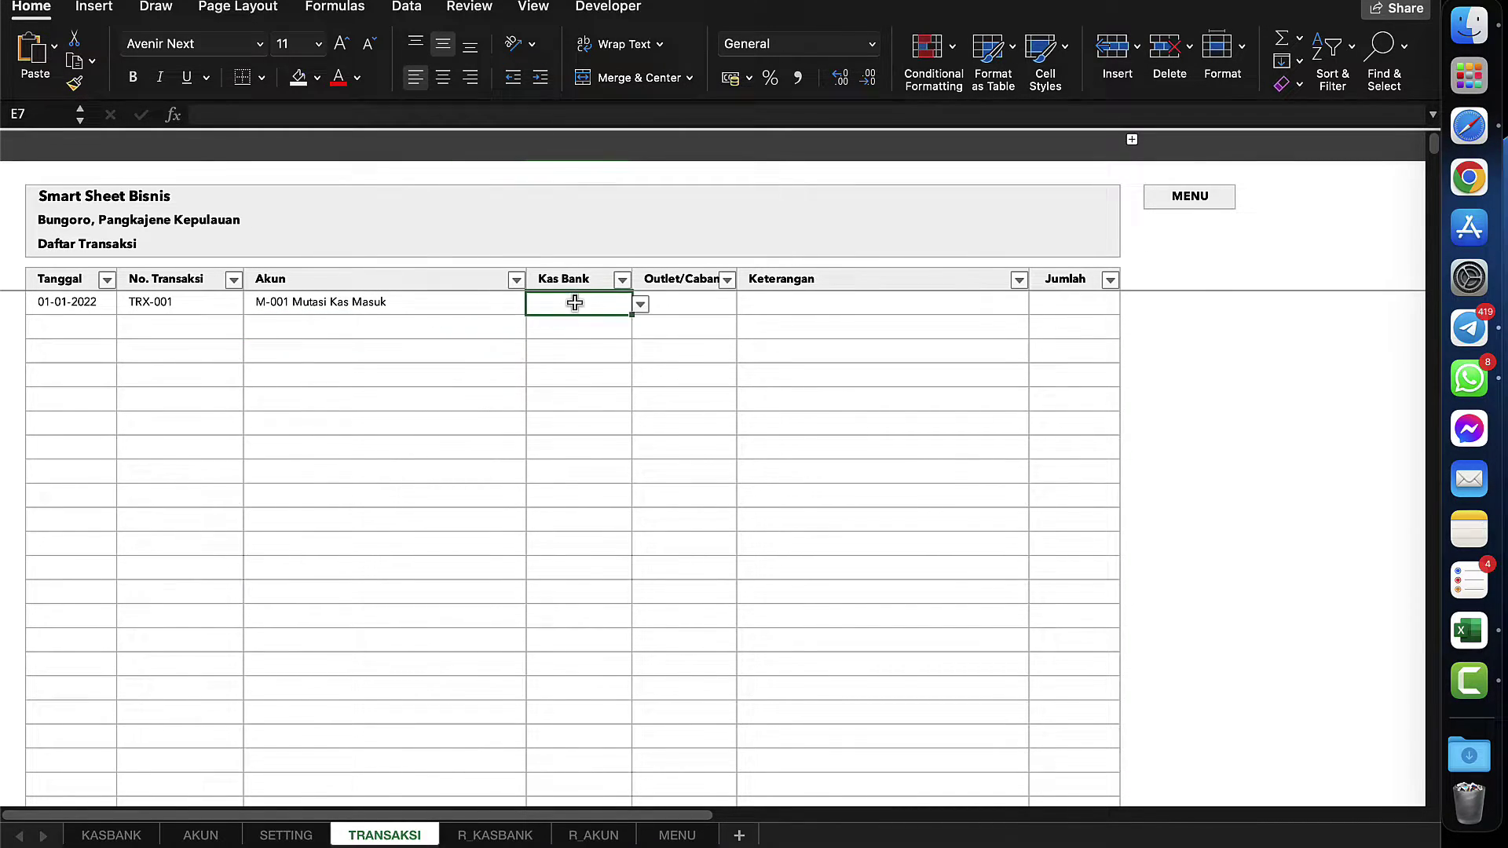
{"action": "left_click", "coordinate": [640, 304]}
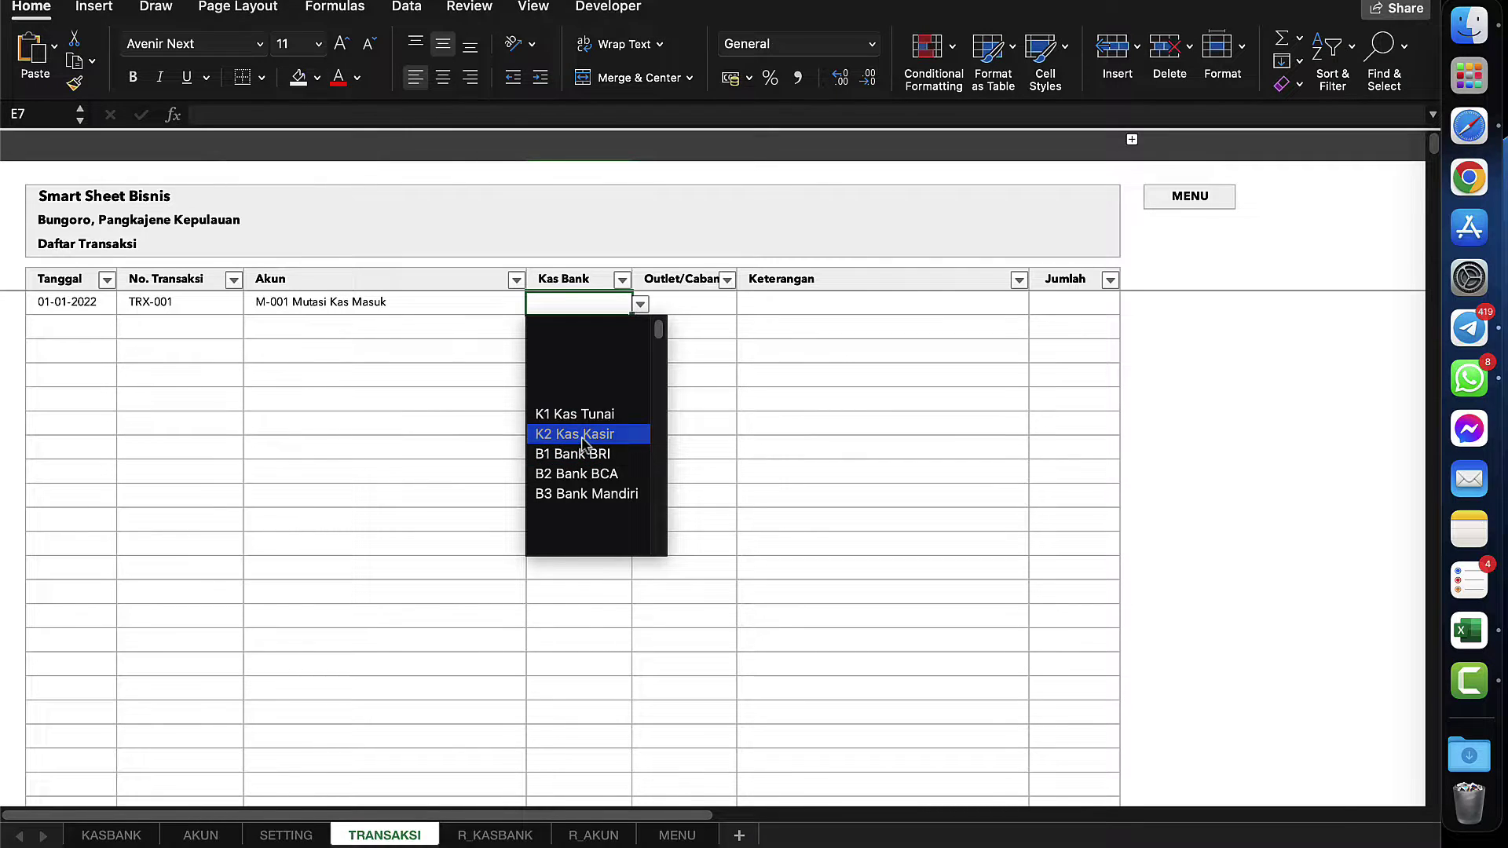
{"action": "left_click", "coordinate": [579, 434]}
{"action": "left_click", "coordinate": [565, 328]}
{"action": "left_click", "coordinate": [570, 302]}
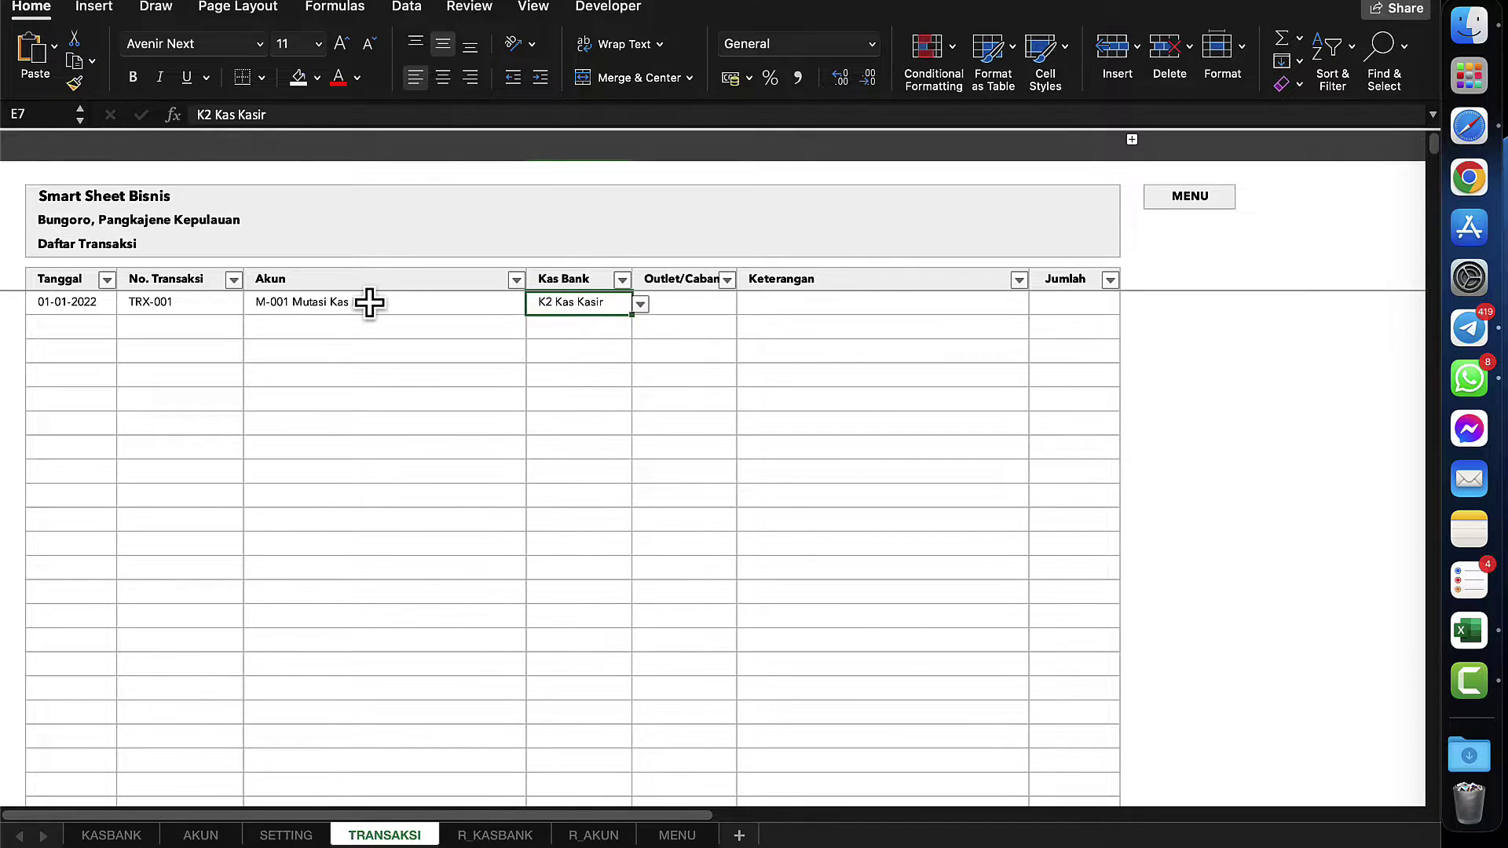
{"action": "left_click", "coordinate": [370, 300]}
{"action": "left_click", "coordinate": [579, 301]}
- Assign the first transaction to Outlet 1 in the Outlet/Cabang column
{"action": "left_click", "coordinate": [712, 305]}
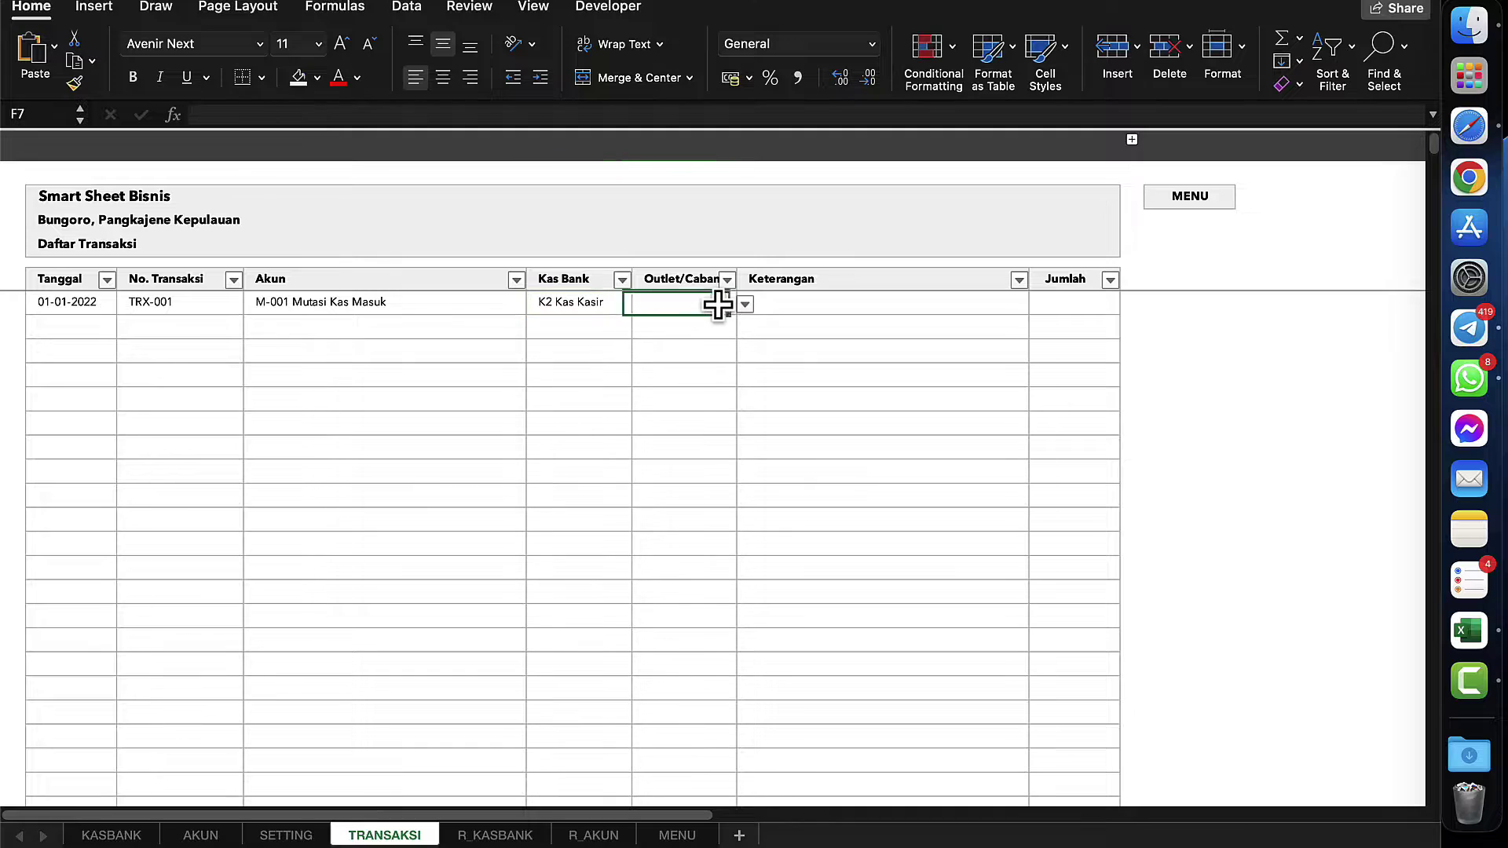
{"action": "left_click", "coordinate": [744, 307]}
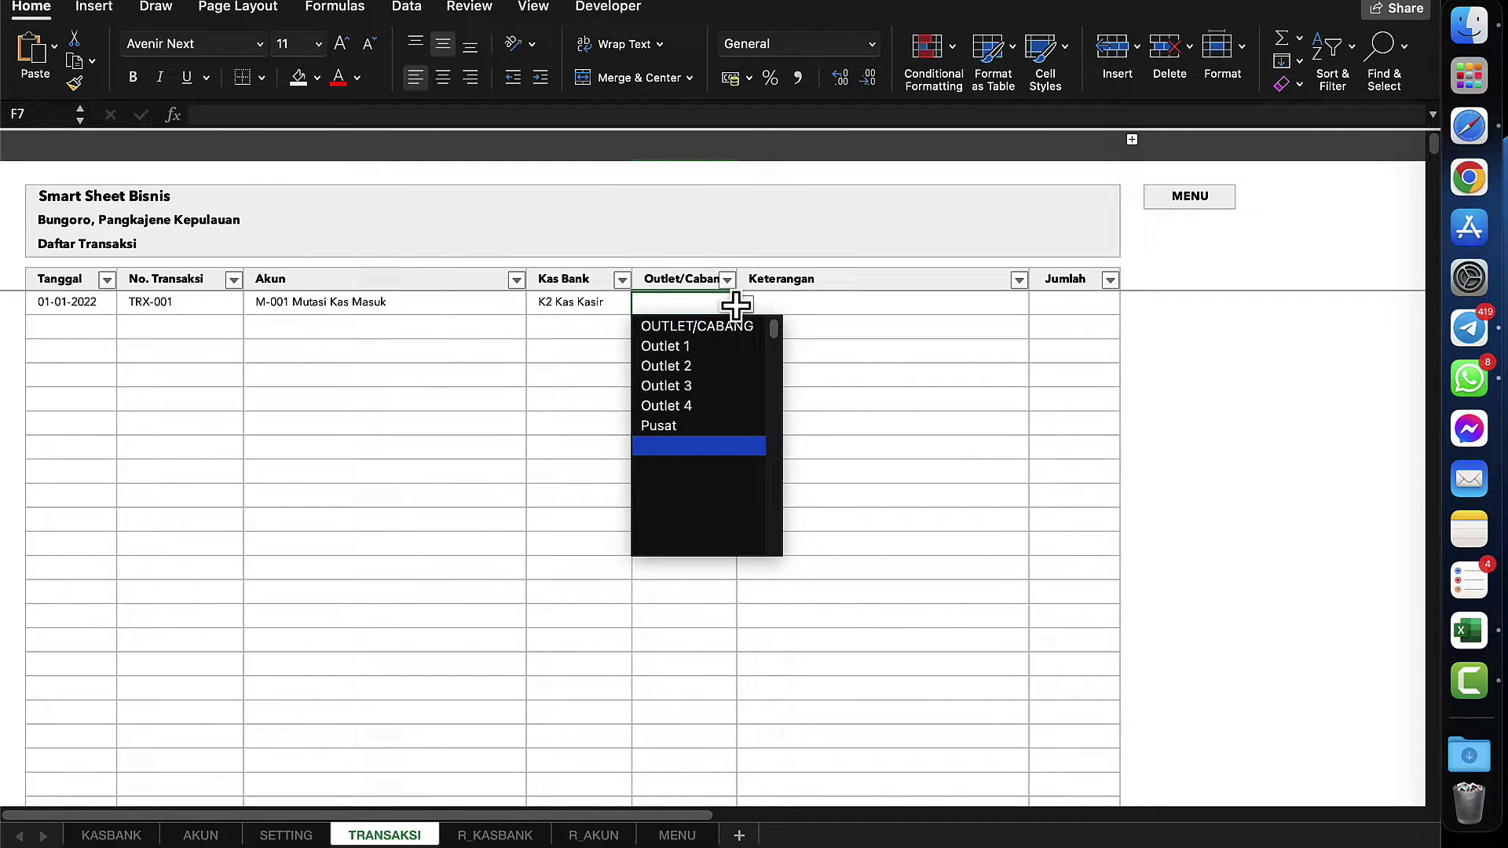
{"action": "left_click", "coordinate": [667, 347]}
- Enter the Keterangan "Modal Awal Kasir Outlet 1" and a Jumlah of 200000 for the first transaction
{"action": "left_click", "coordinate": [781, 298]}
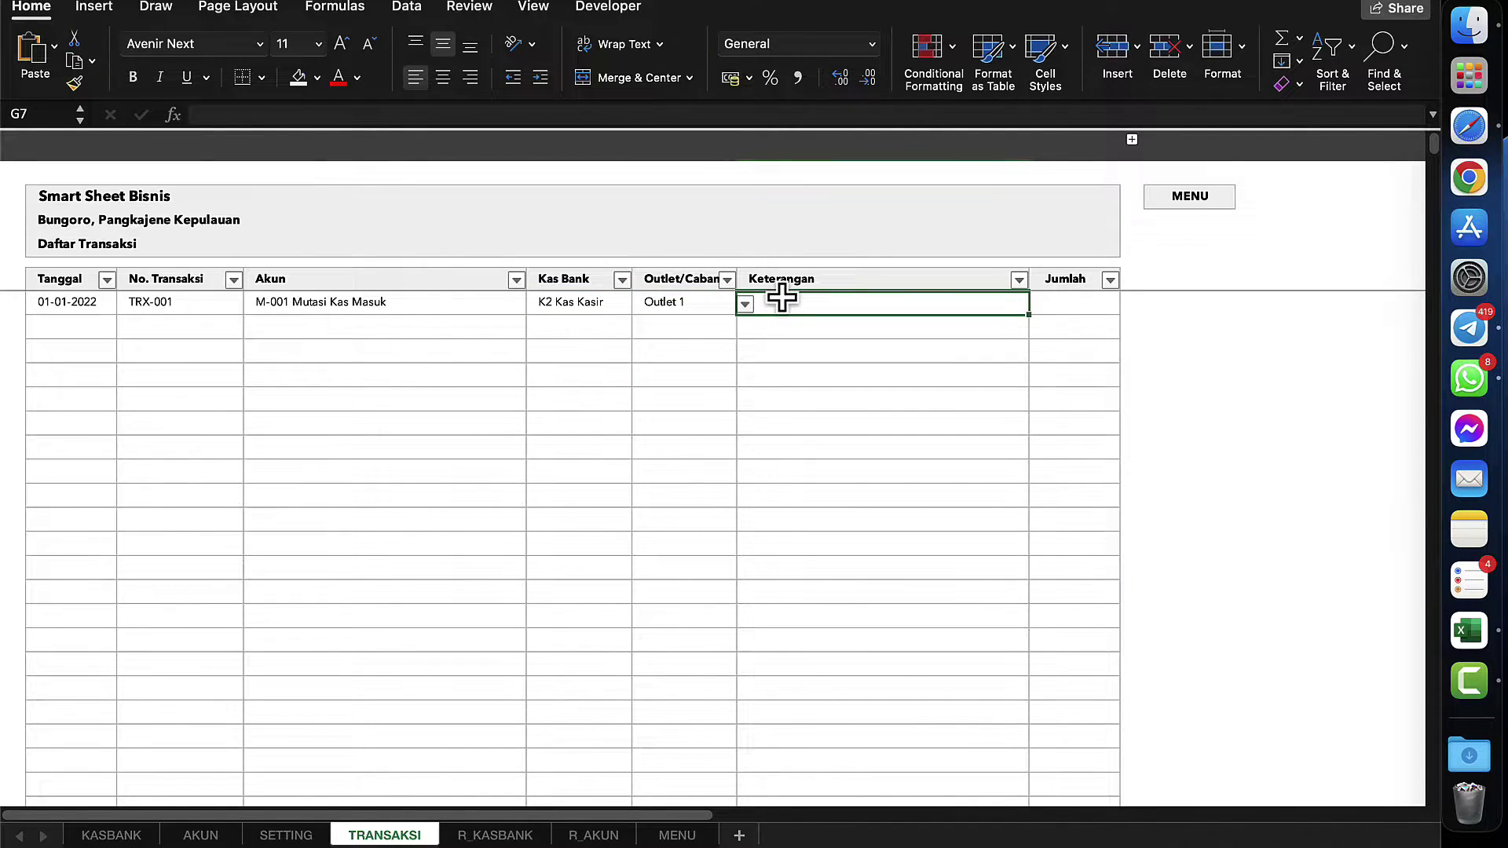
{"action": "type", "text": "Modal Awal Kasir Outlet 1"}
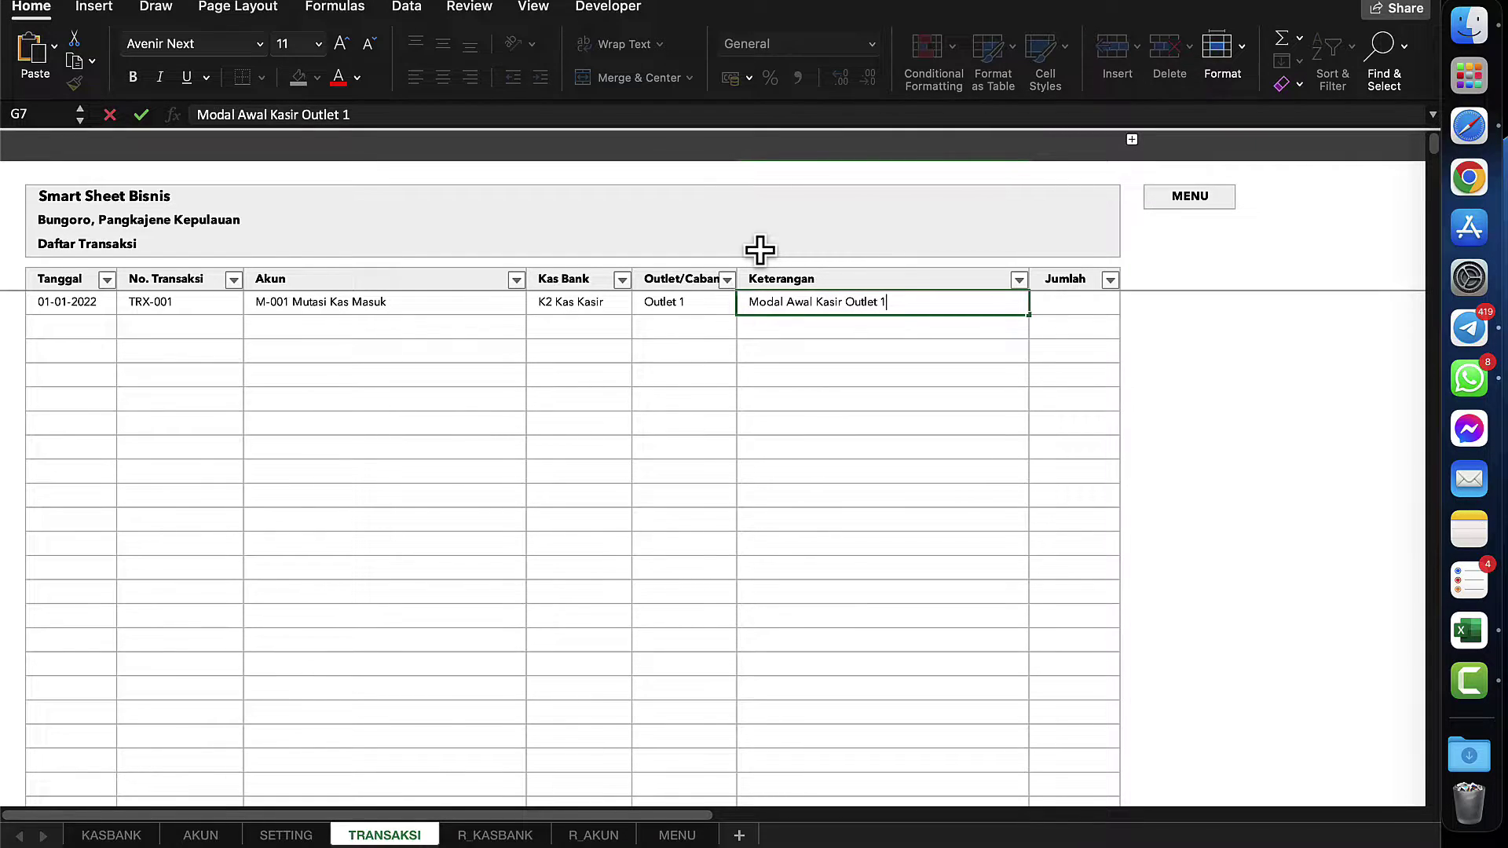
{"action": "key", "text": "Return"}
{"action": "left_click", "coordinate": [1081, 302]}
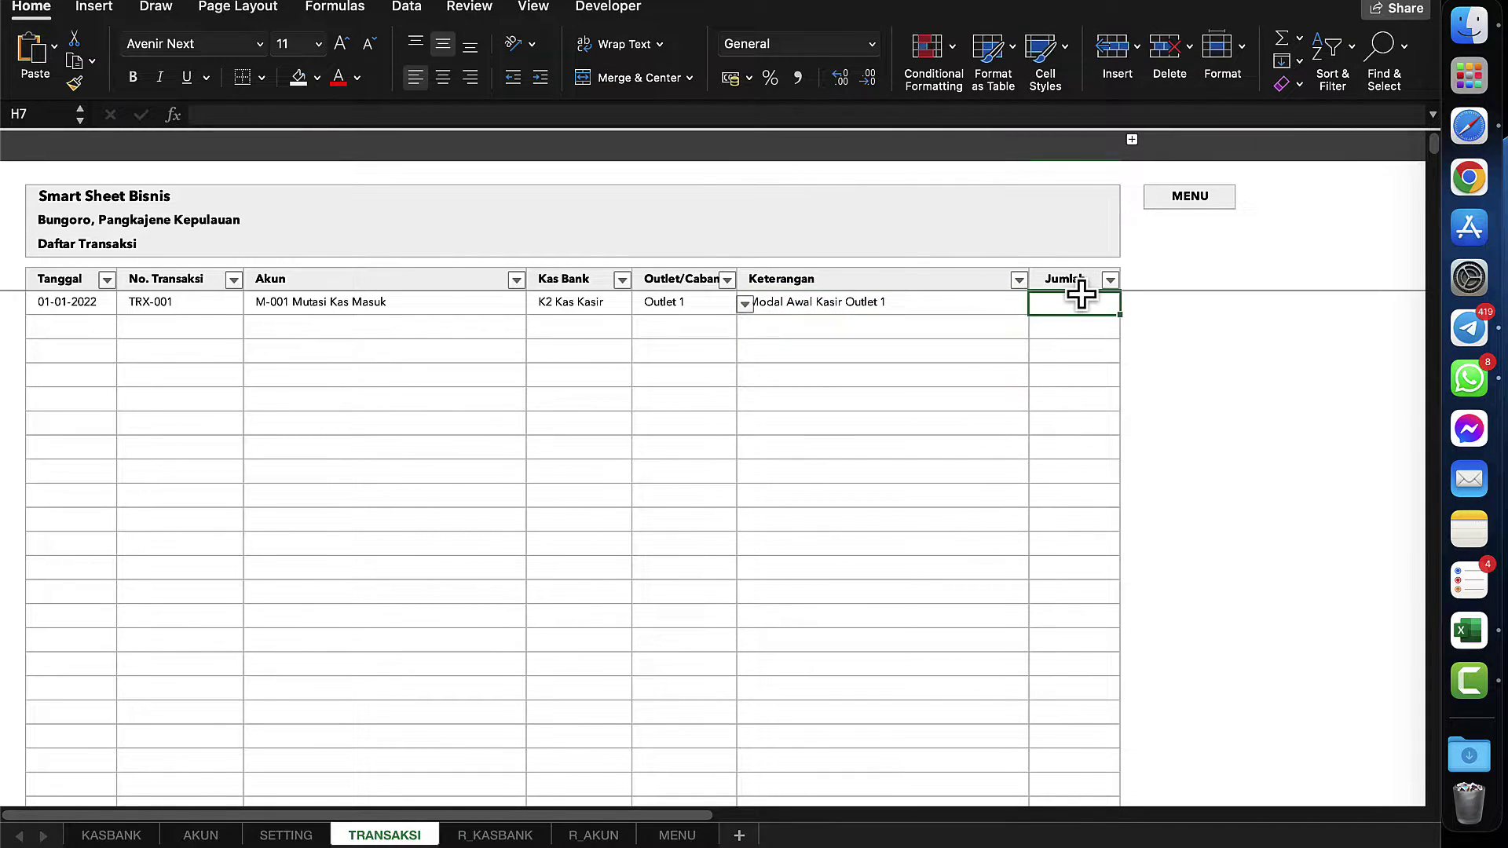
{"action": "type", "text": "200000"}
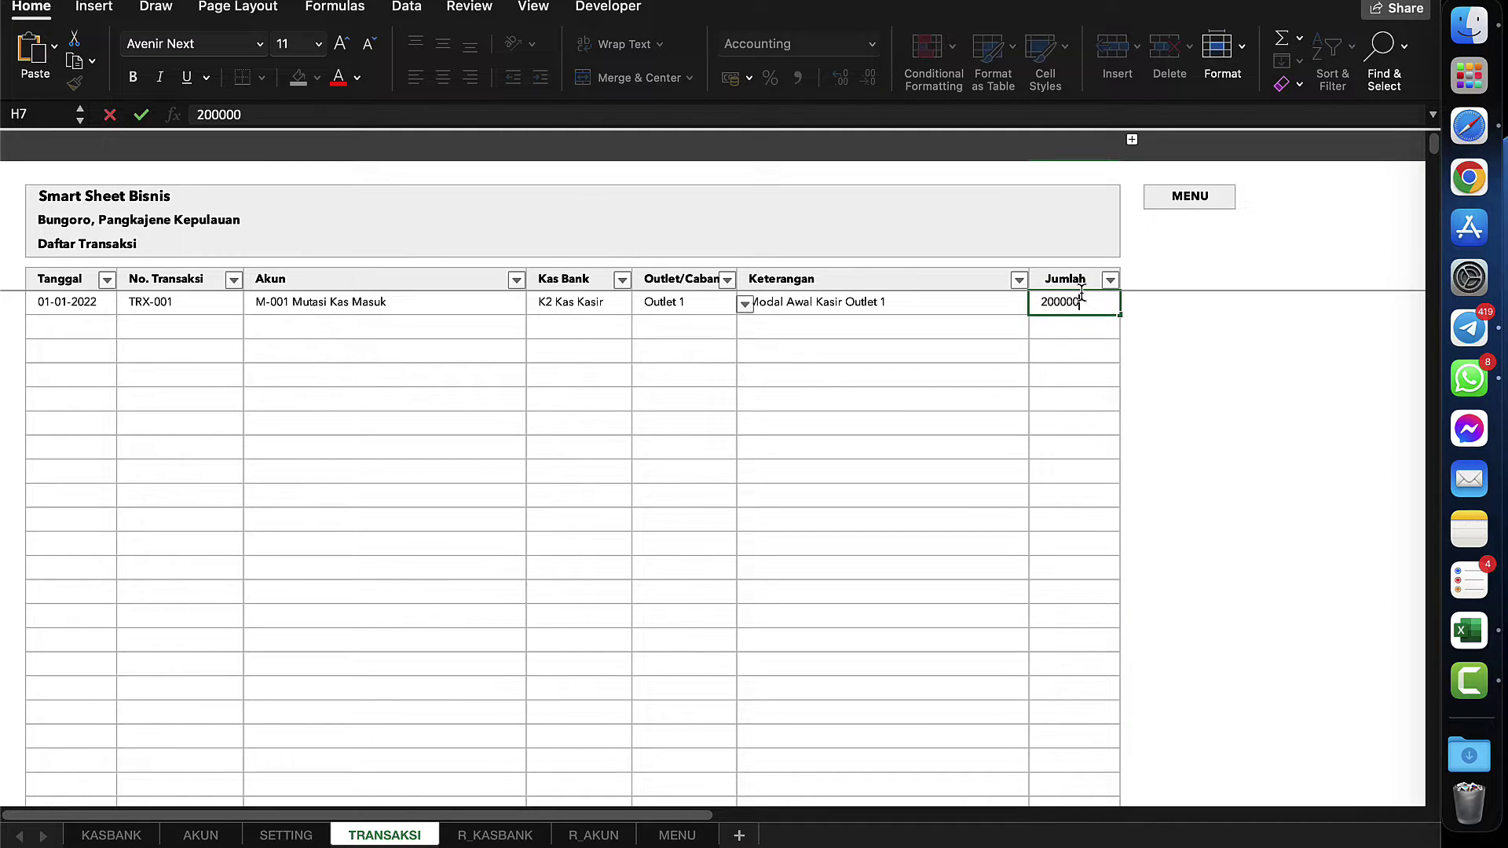
{"action": "key", "text": "Return"}
{"action": "left_click", "coordinate": [823, 361]}
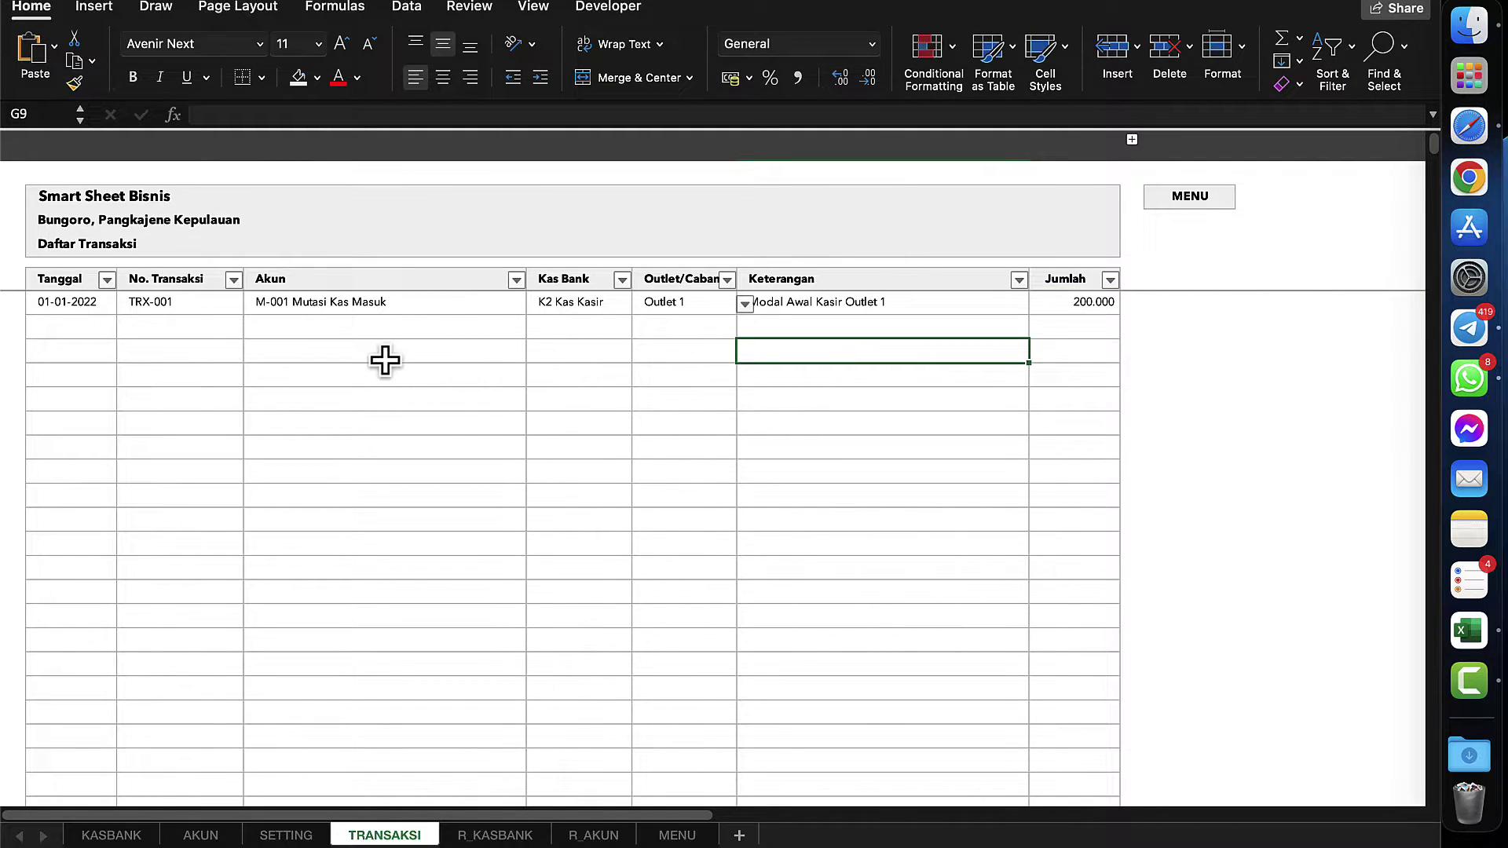
- Fill the first row's Tanggal and No. Transaksi down into the second row
{"action": "left_click", "coordinate": [76, 328]}
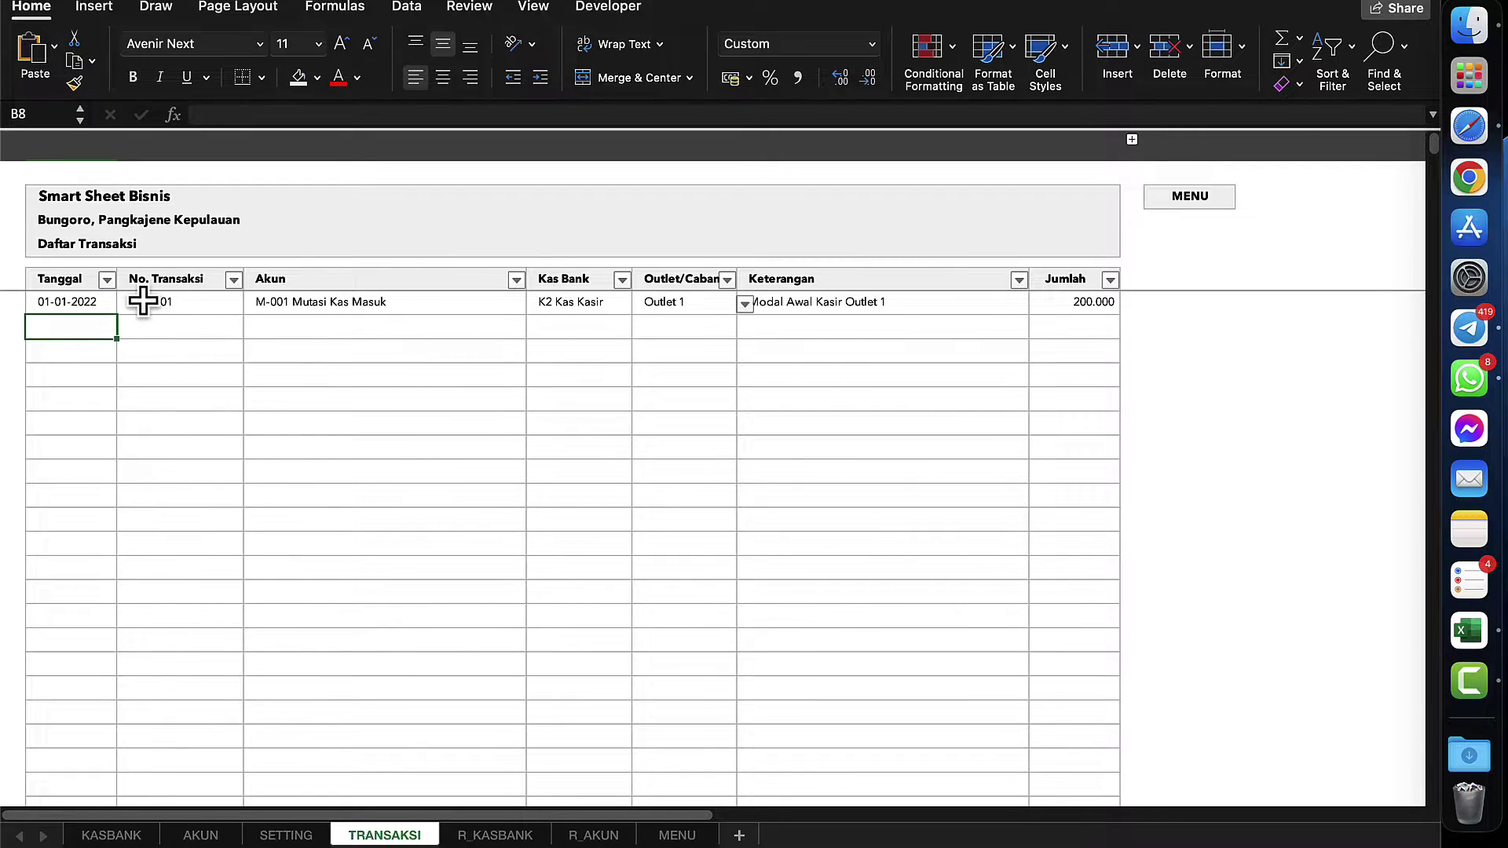
{"action": "key", "text": "shift+Right"}
{"action": "key", "text": "shift+Right"}
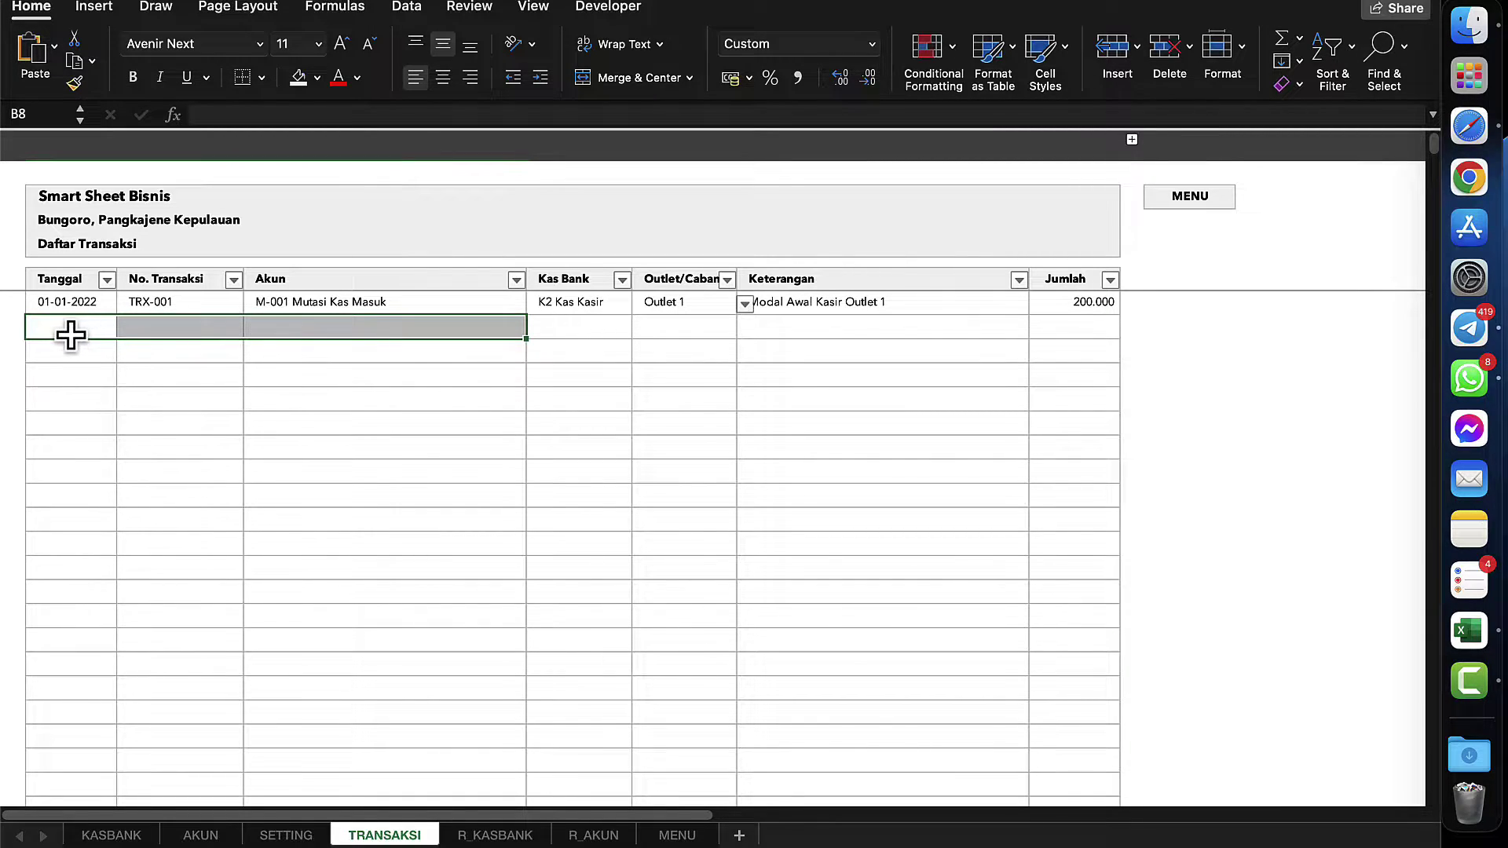
{"action": "key", "text": "shift+Left"}
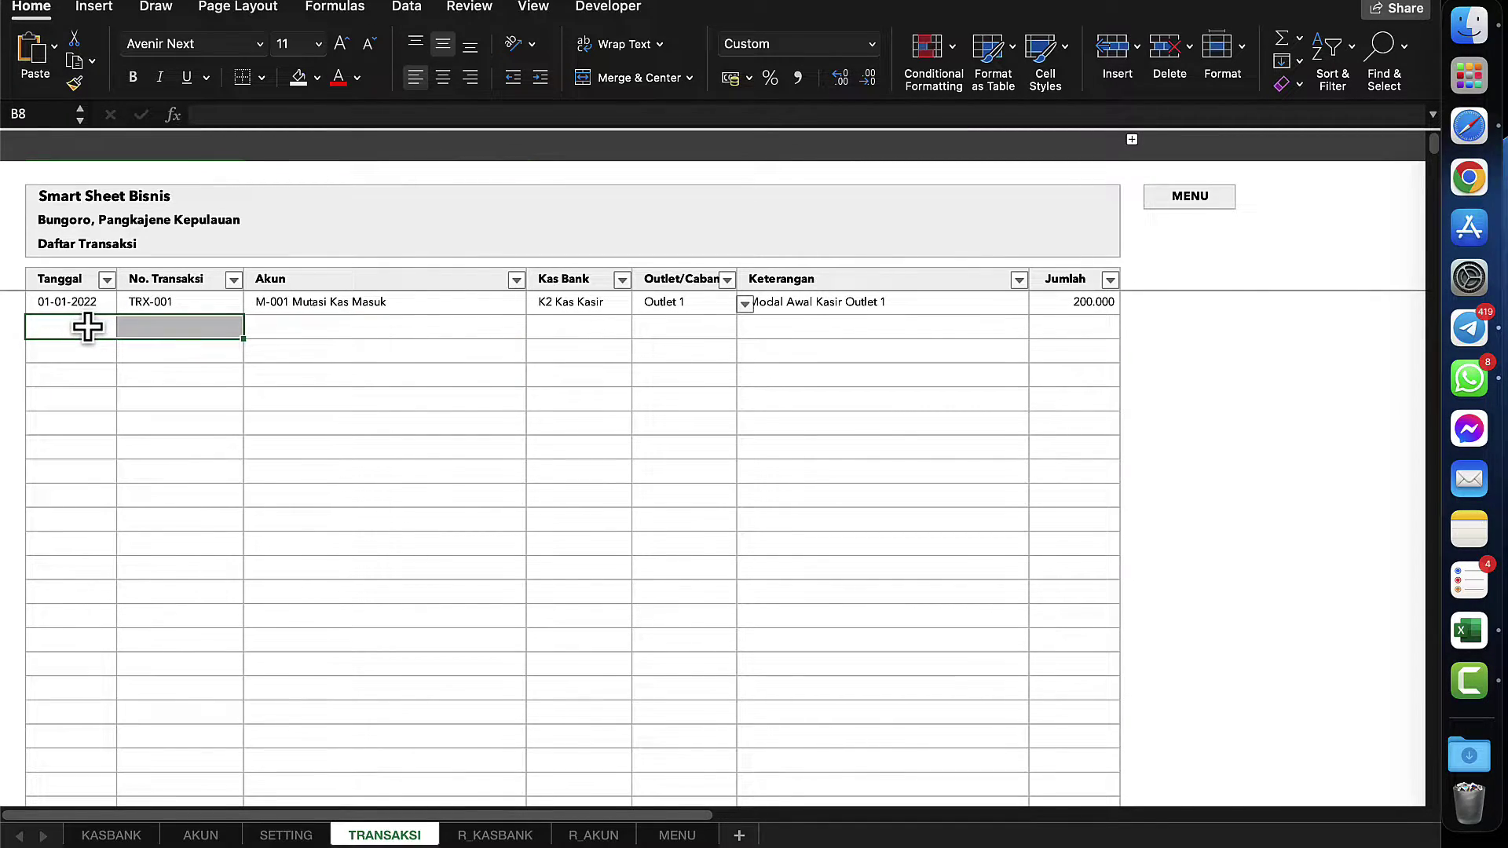
{"action": "key", "text": "ctrl+d"}
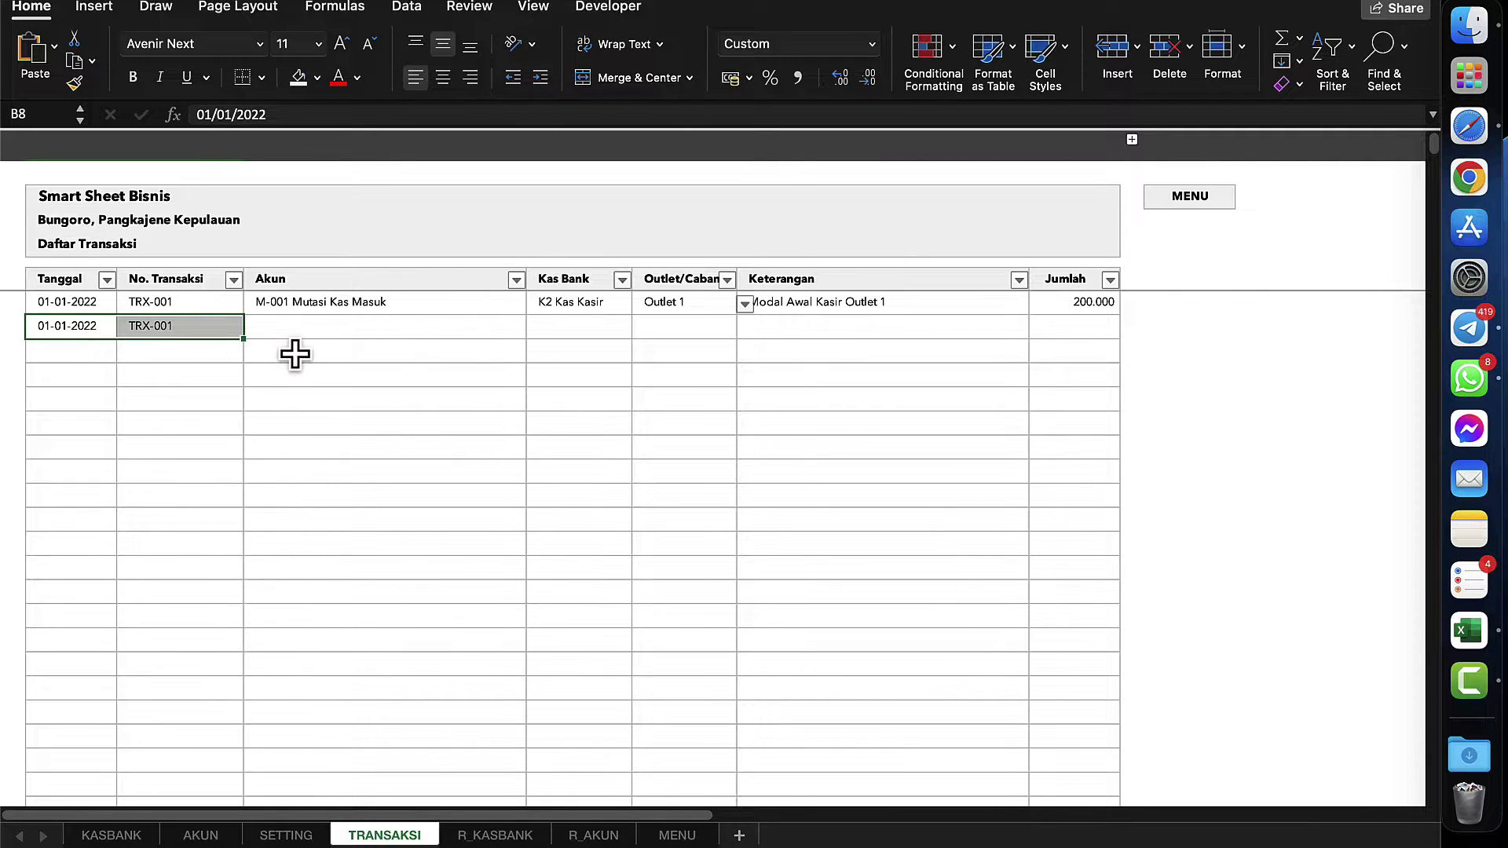
- Set the second row's Akun to M-002 Mutasi Kas Keluar
{"action": "left_click", "coordinate": [309, 330]}
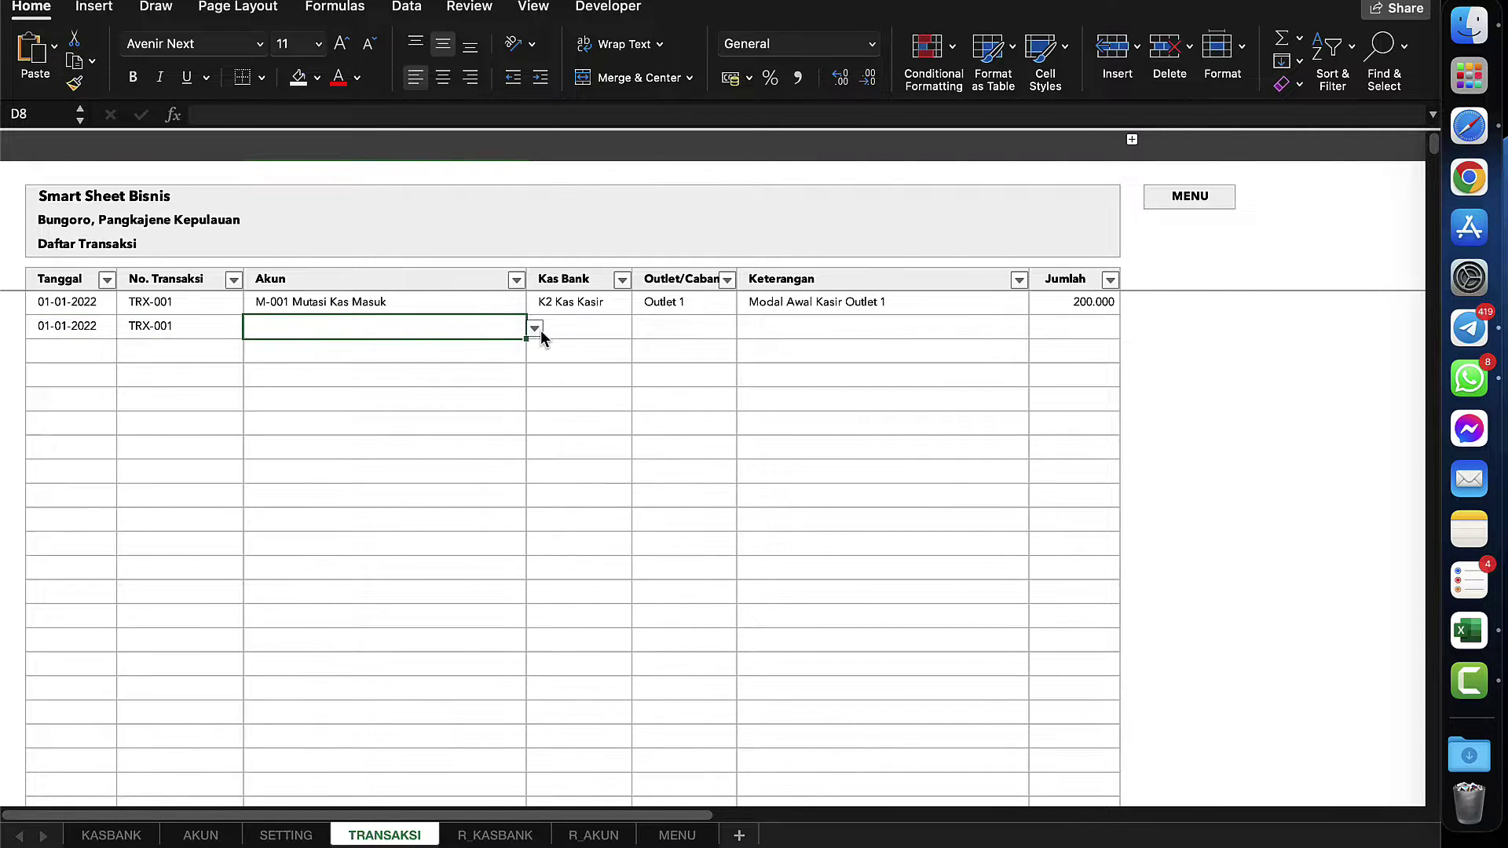
{"action": "left_click", "coordinate": [535, 328]}
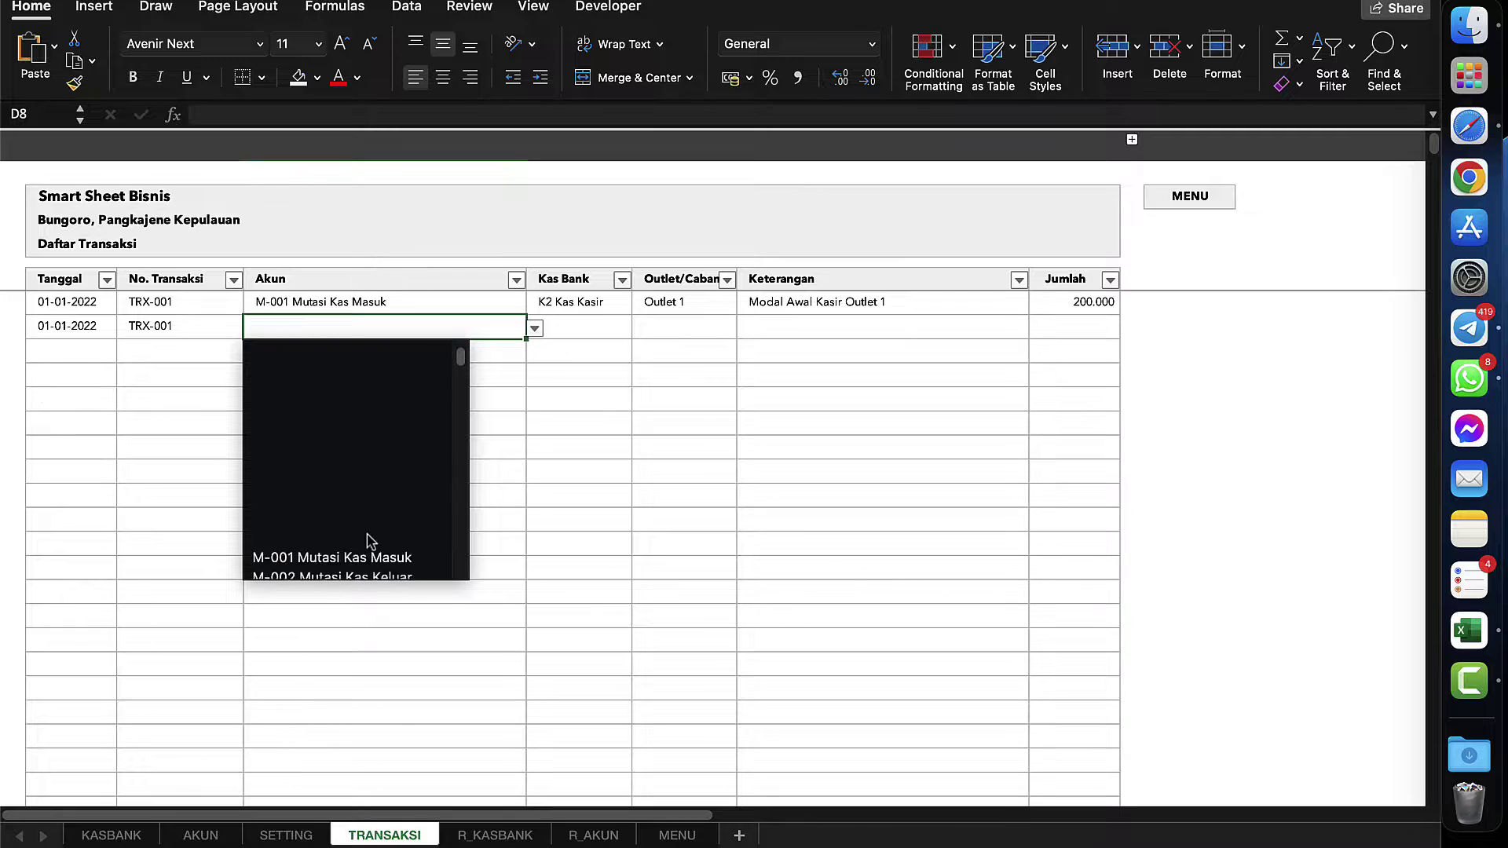
{"action": "left_click", "coordinate": [339, 430]}
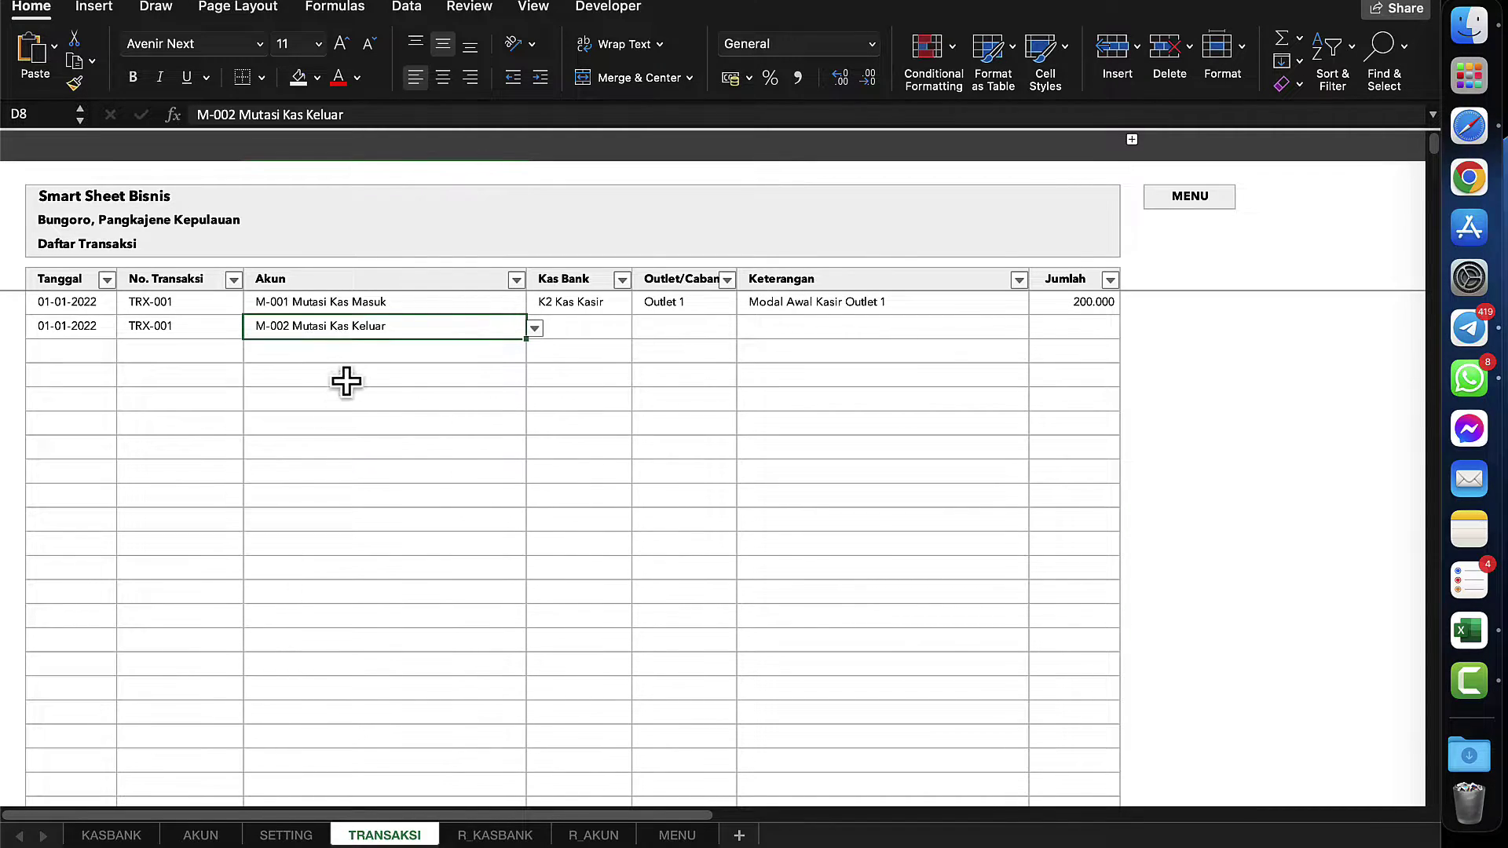
{"action": "left_click", "coordinate": [351, 362]}
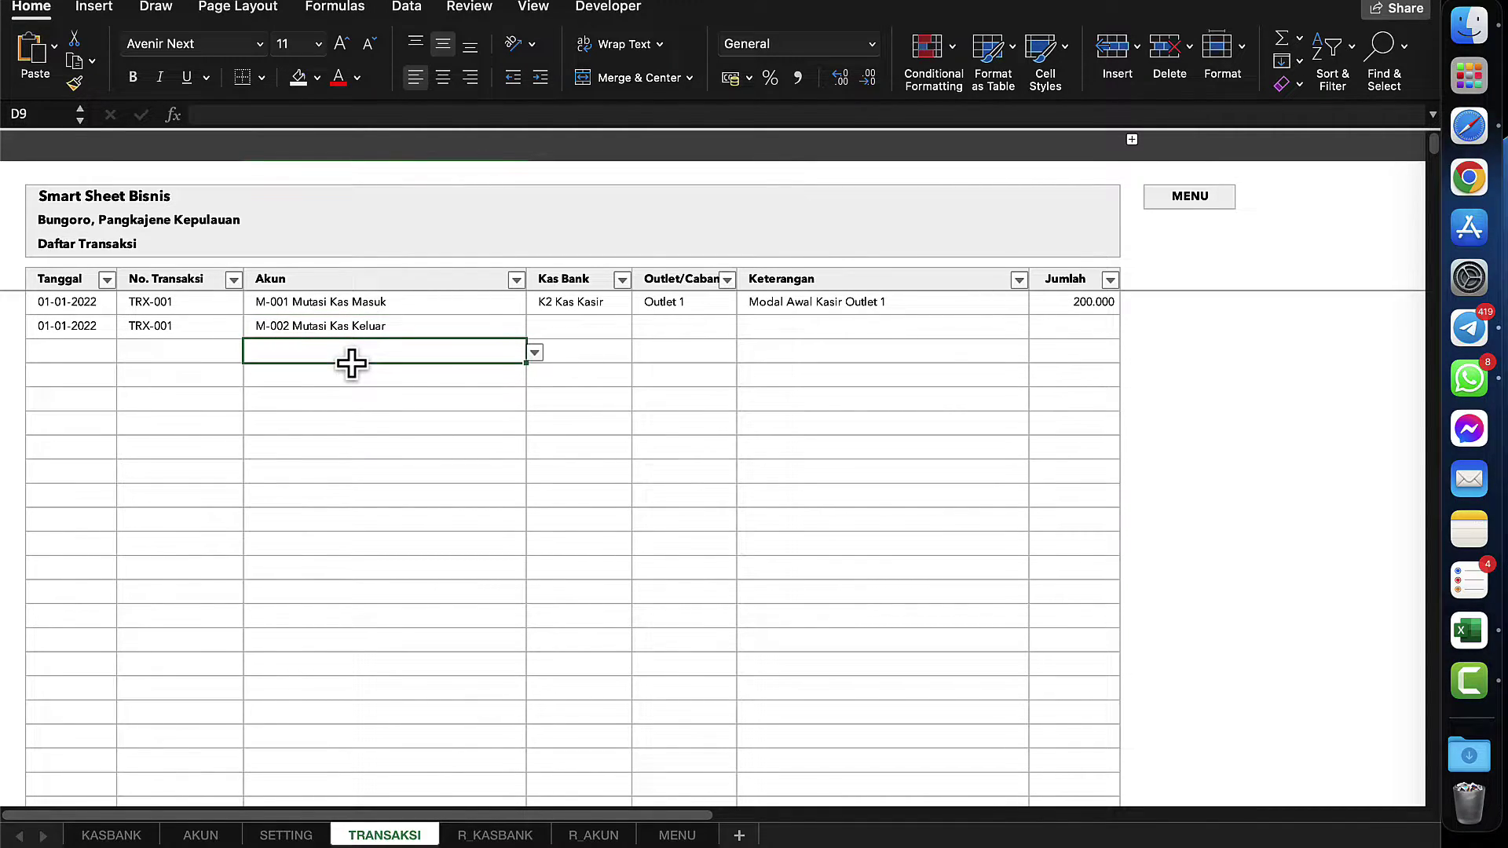
- Set the second row's Kas Bank to K1 Kas Tunai
{"action": "left_click", "coordinate": [550, 308]}
{"action": "left_click", "coordinate": [585, 326]}
{"action": "left_click", "coordinate": [640, 328]}
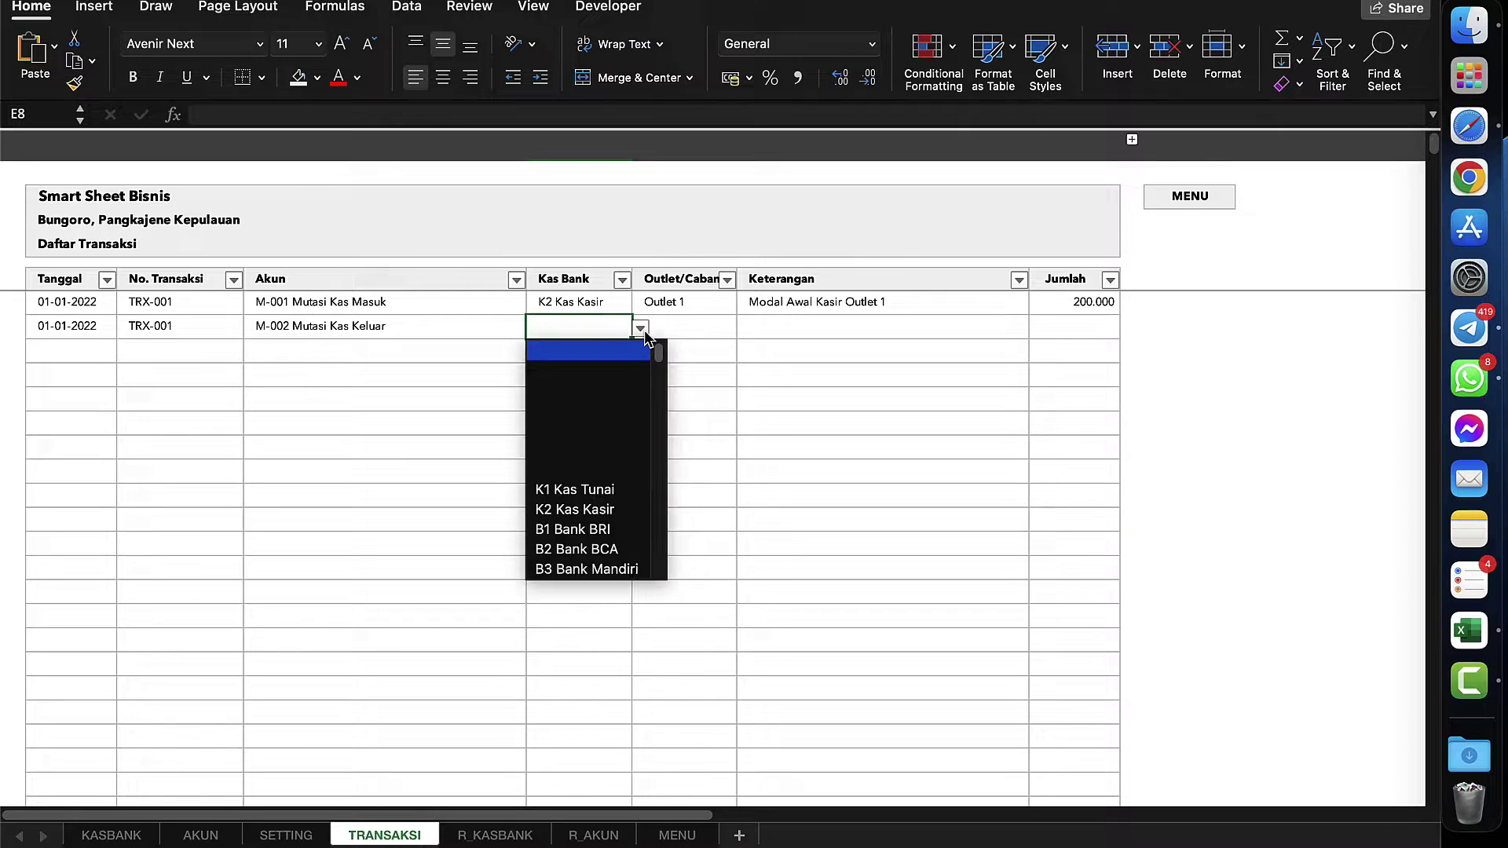
{"action": "left_click", "coordinate": [607, 490]}
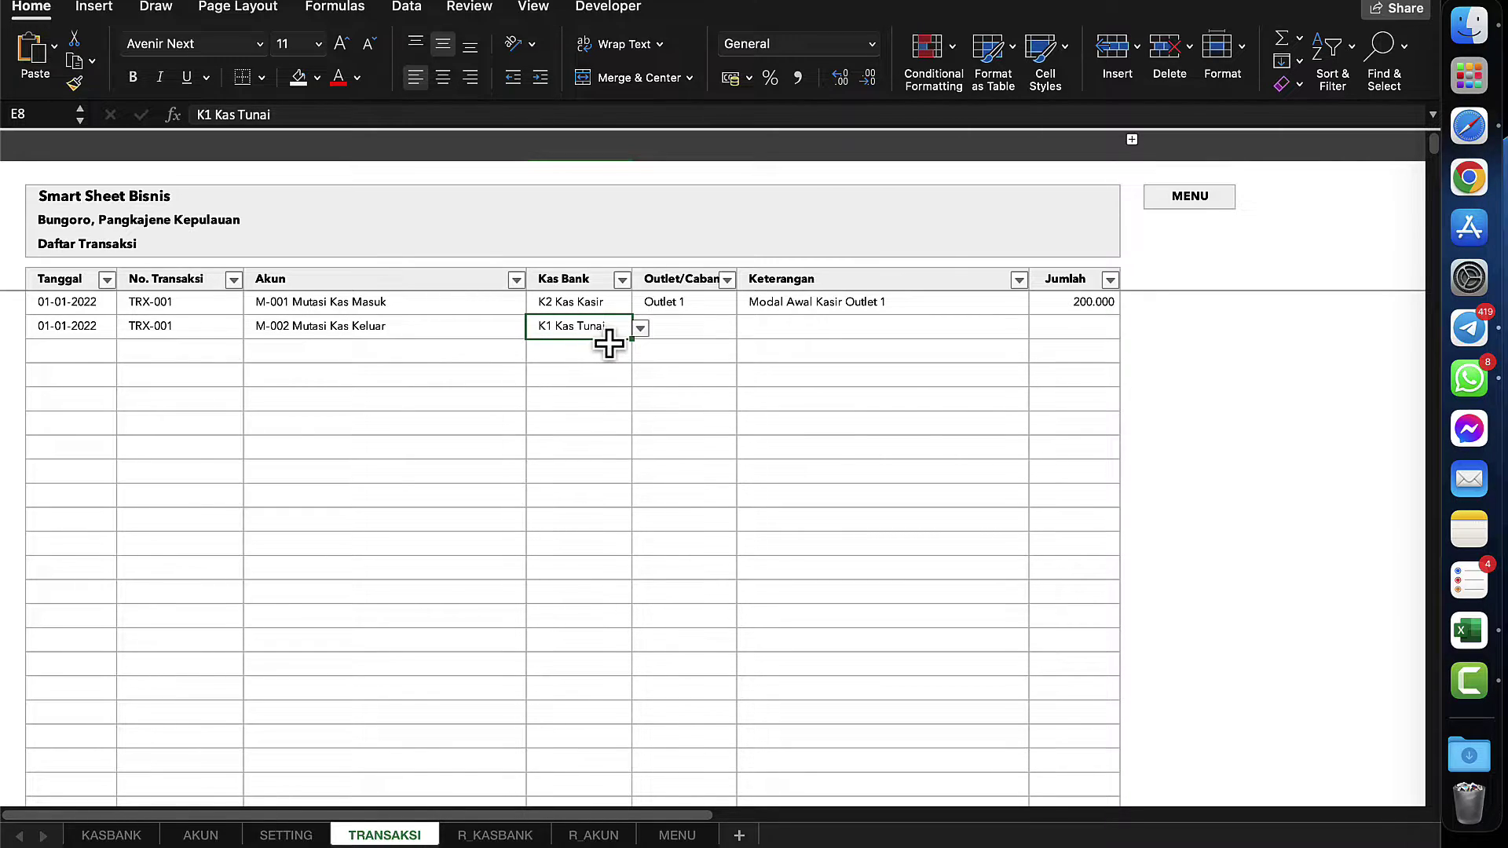
- Compare the outlet choices with the first row and set the second row's Outlet/Cabang to Pusat
{"action": "left_click", "coordinate": [669, 327]}
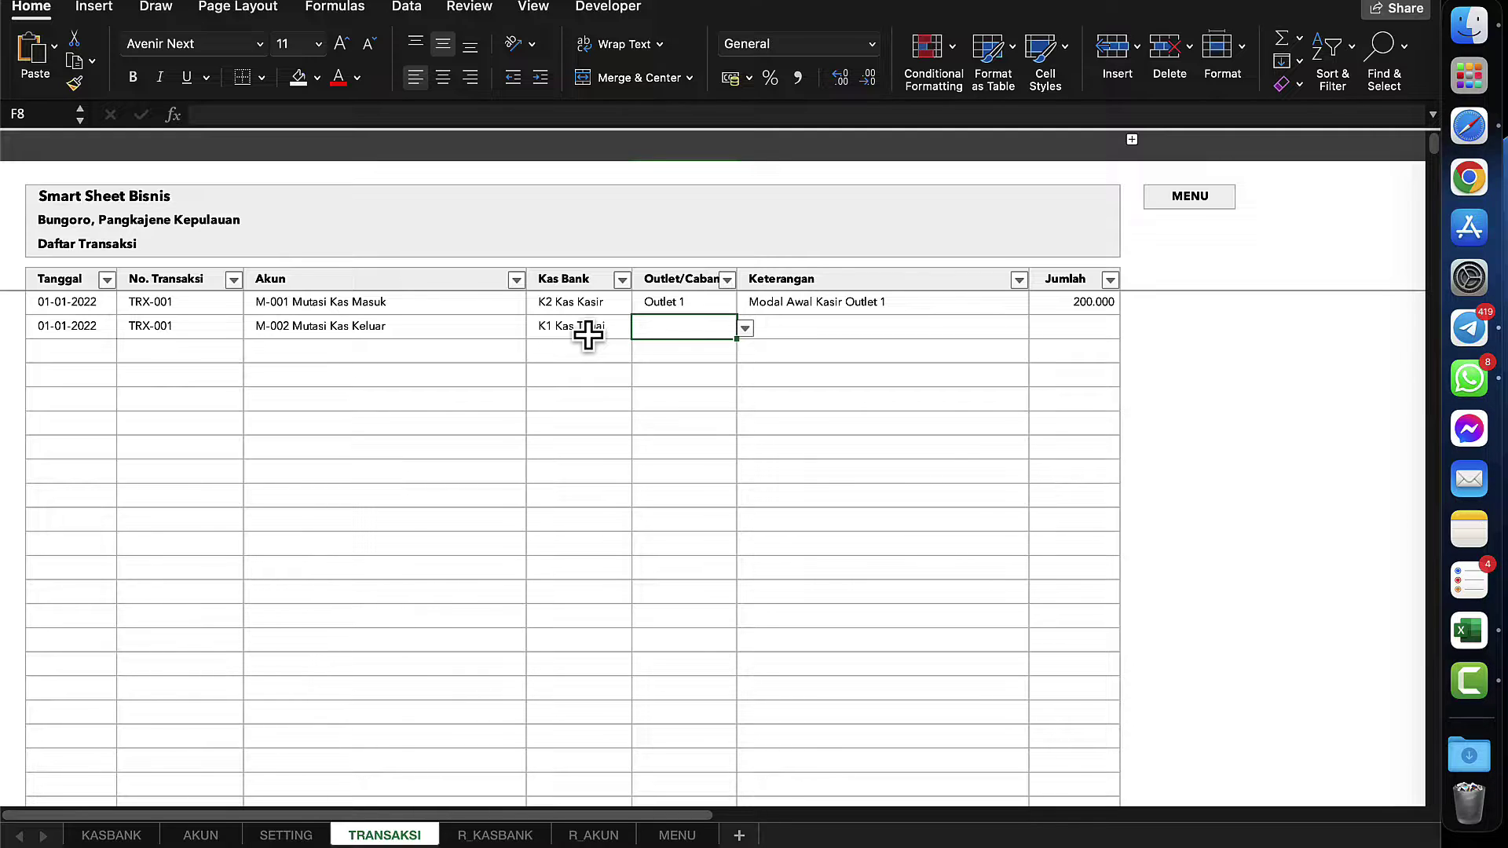
{"action": "left_click", "coordinate": [744, 328]}
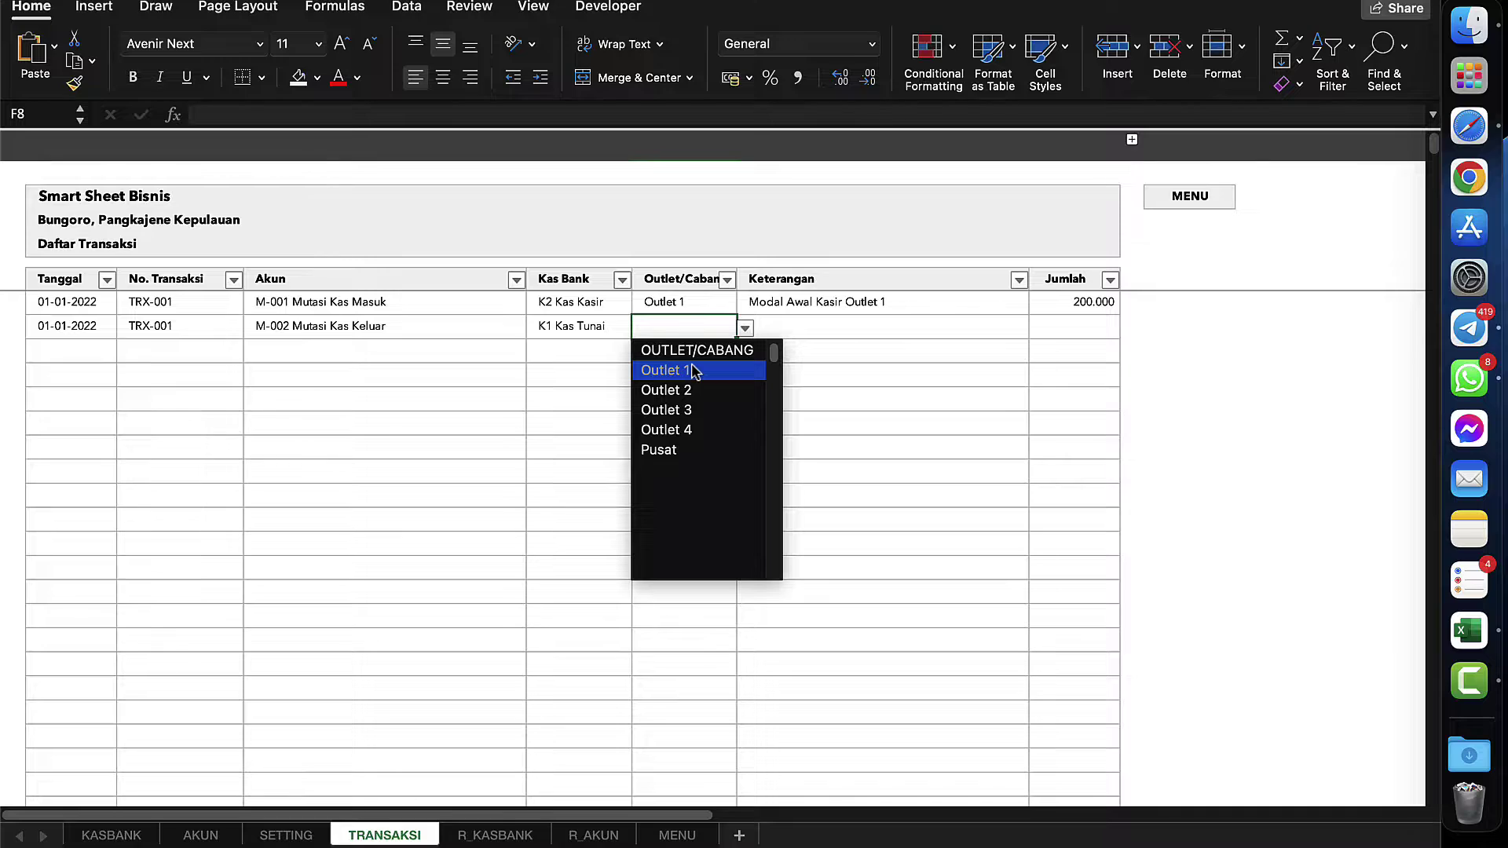
{"action": "left_click", "coordinate": [681, 306]}
{"action": "left_click", "coordinate": [689, 306]}
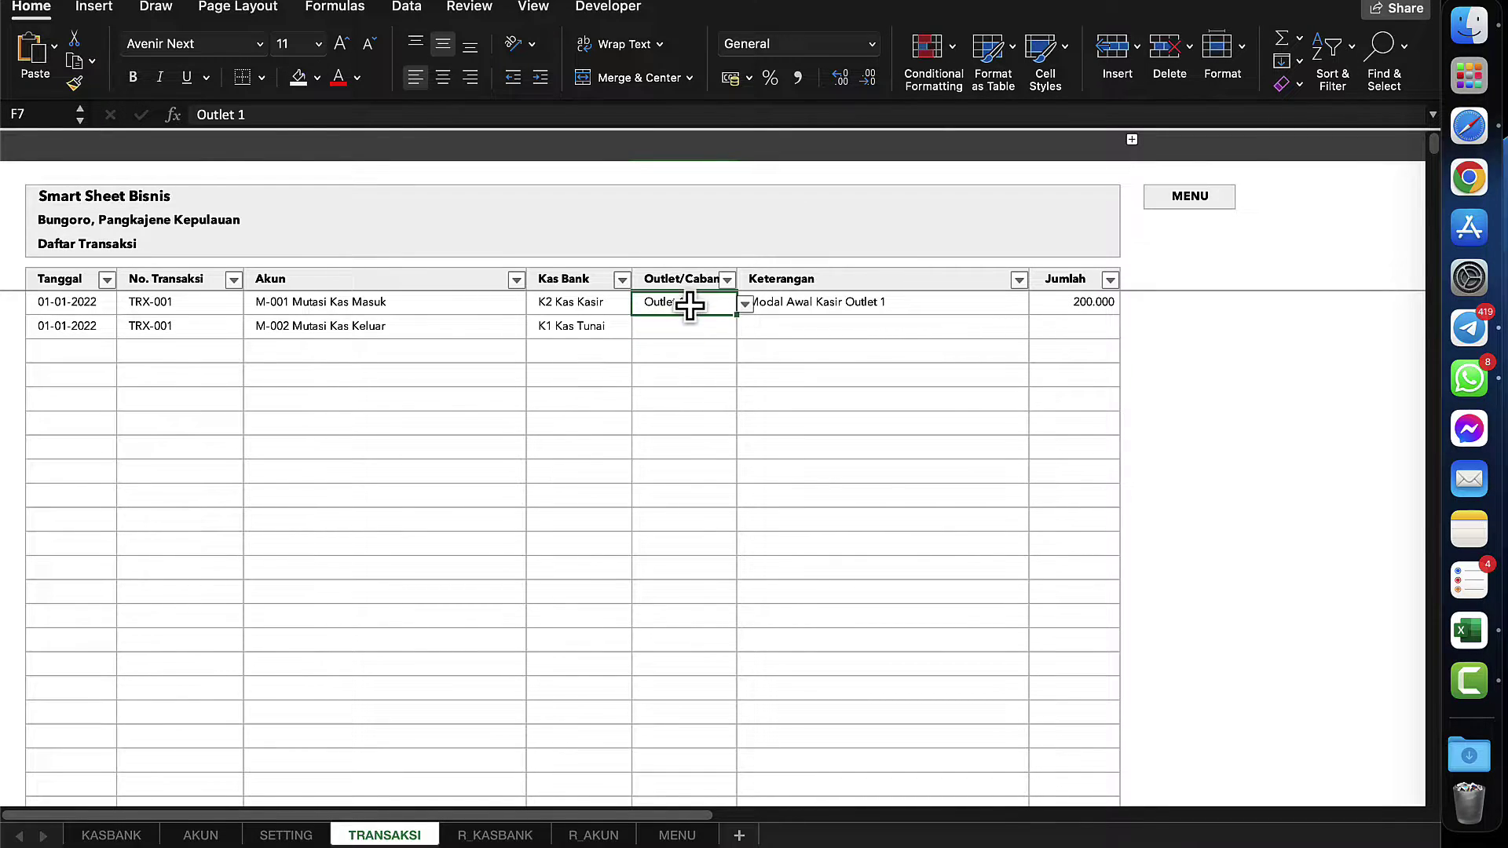
{"action": "left_click", "coordinate": [720, 326]}
{"action": "left_click", "coordinate": [745, 328]}
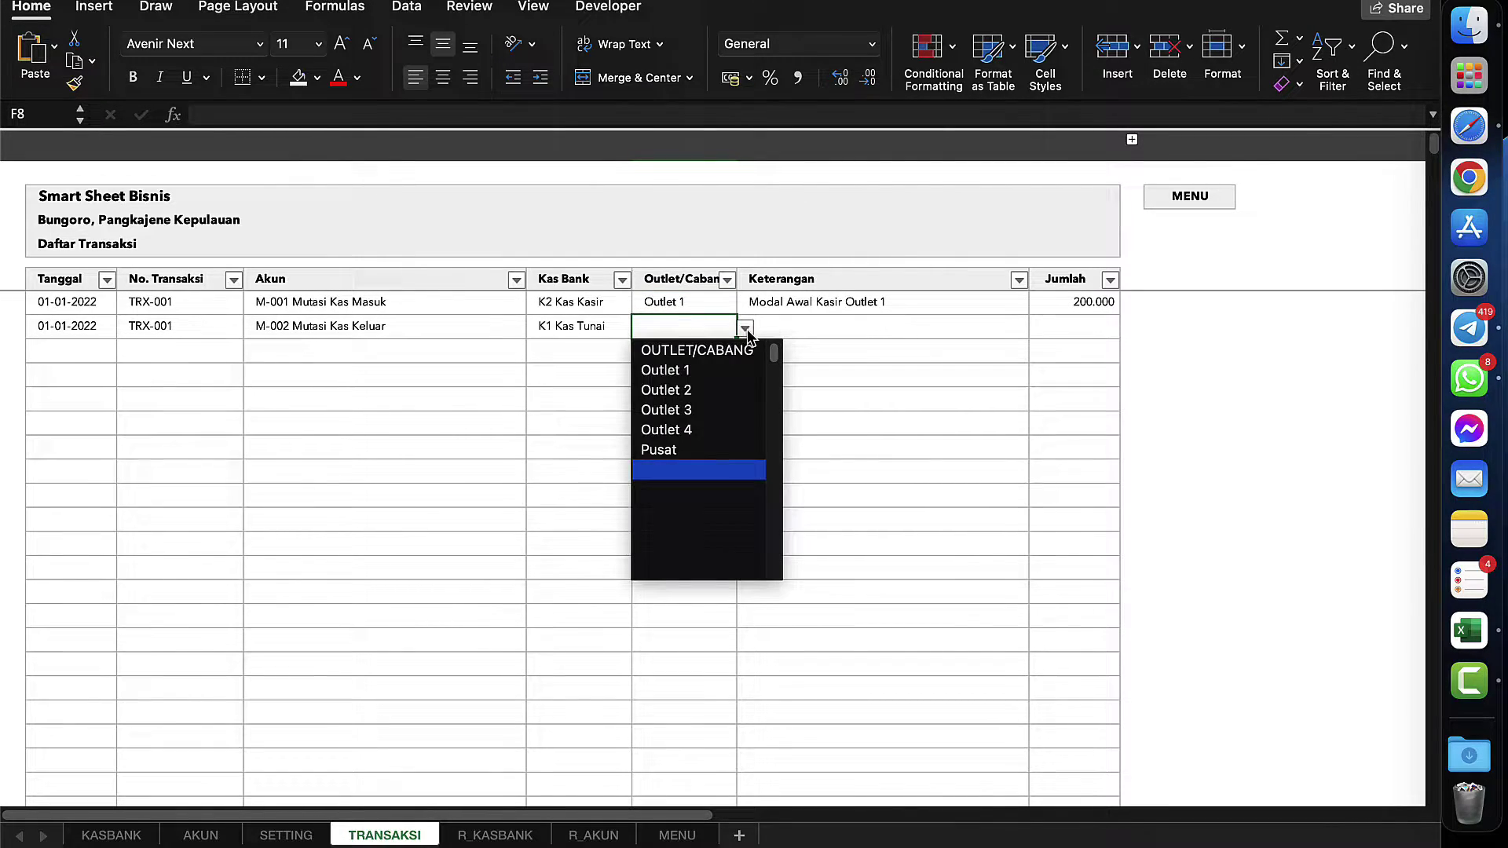
{"action": "left_click", "coordinate": [678, 452]}
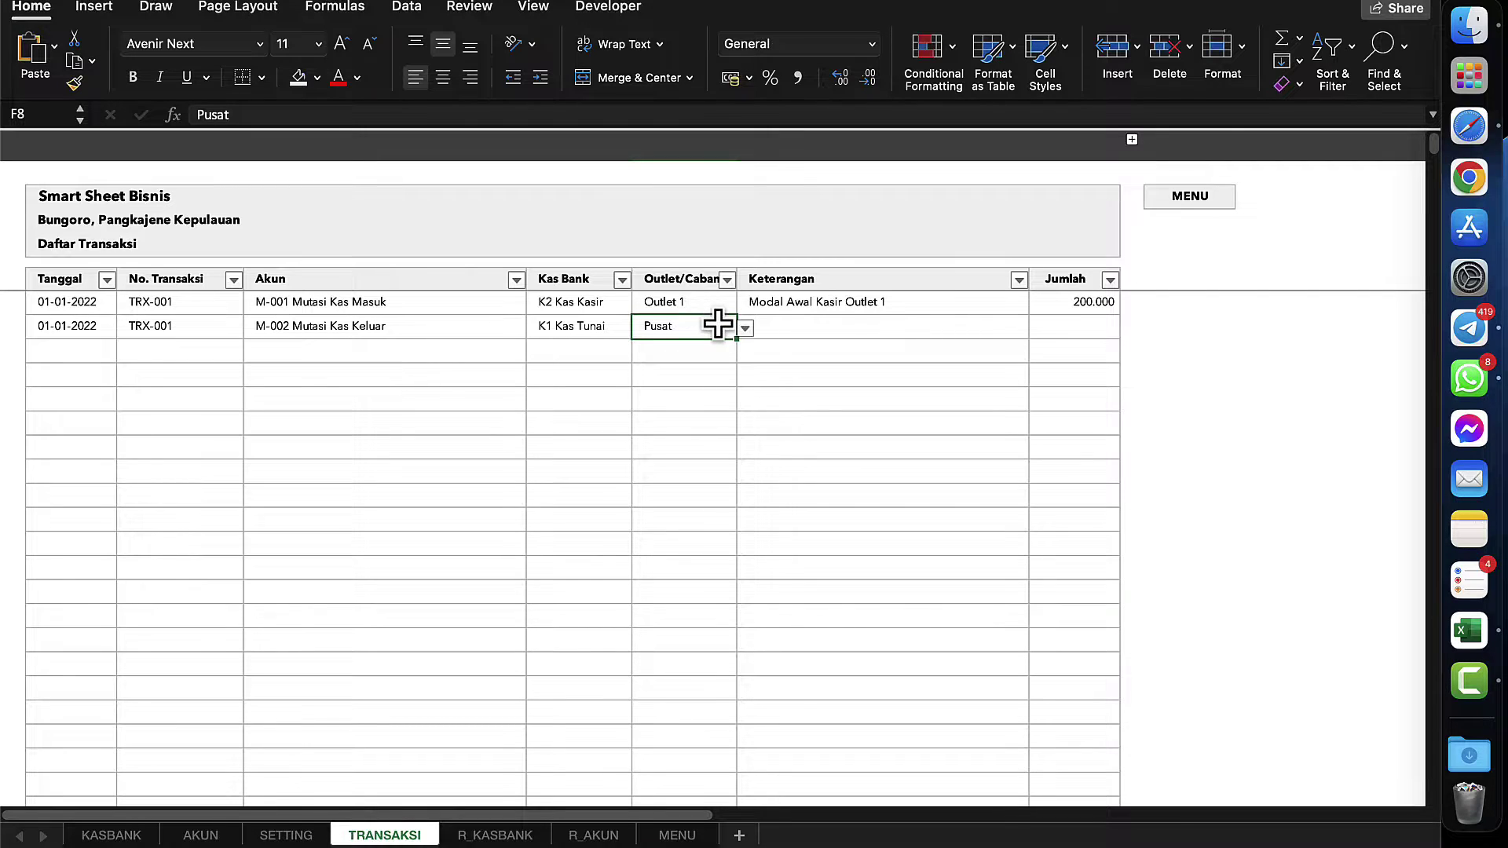
- Set the second row's Keterangan to Modal Awal Kasir Outlet 1 and copy the first row's Jumlah of 200.000 into it
{"action": "left_click", "coordinate": [870, 328]}
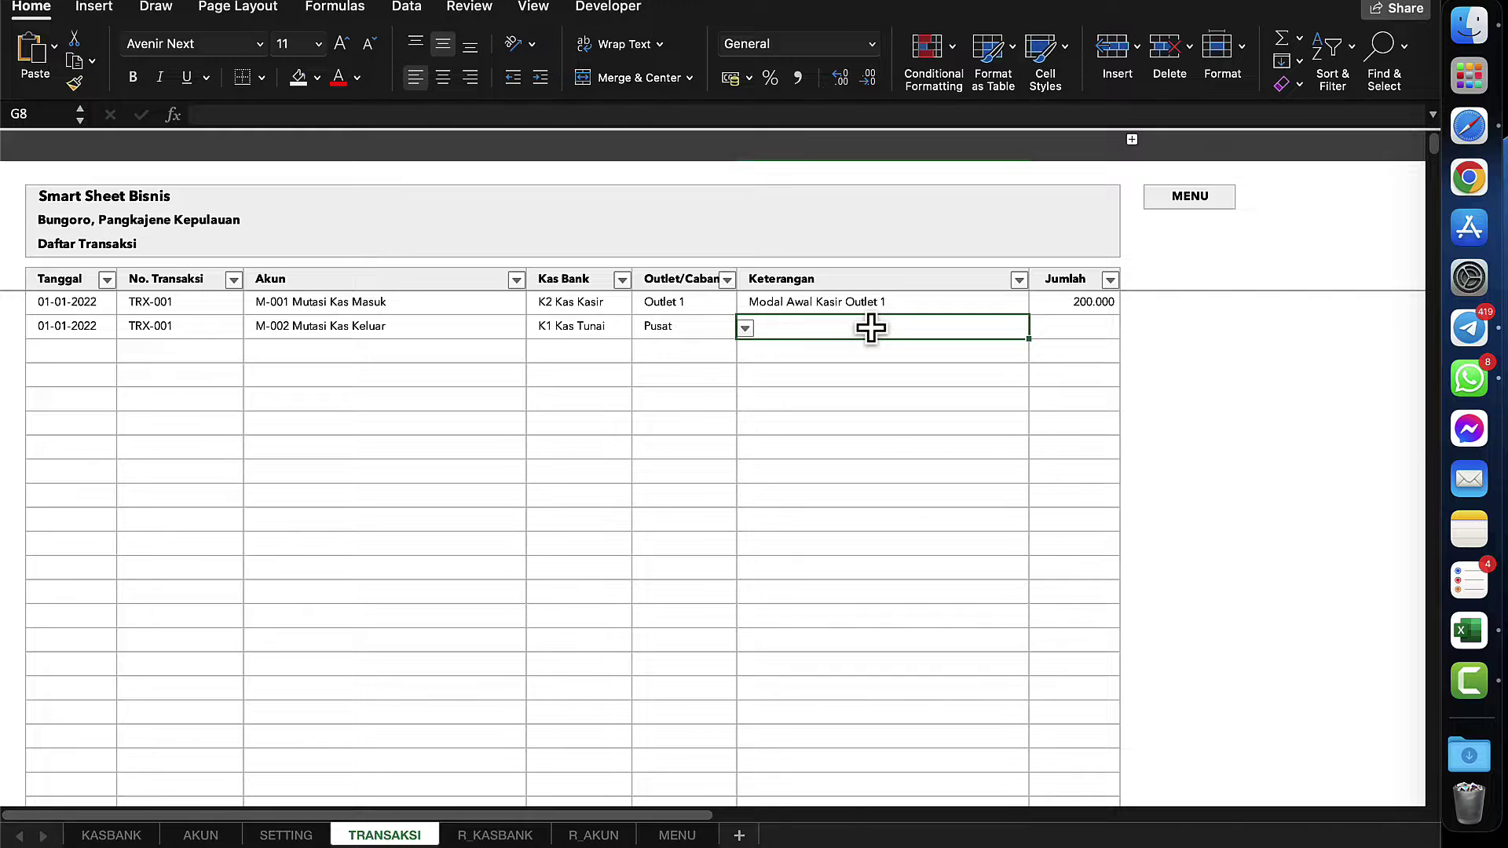
{"action": "type", "text": "Modal Awal Kasir Outlet 1"}
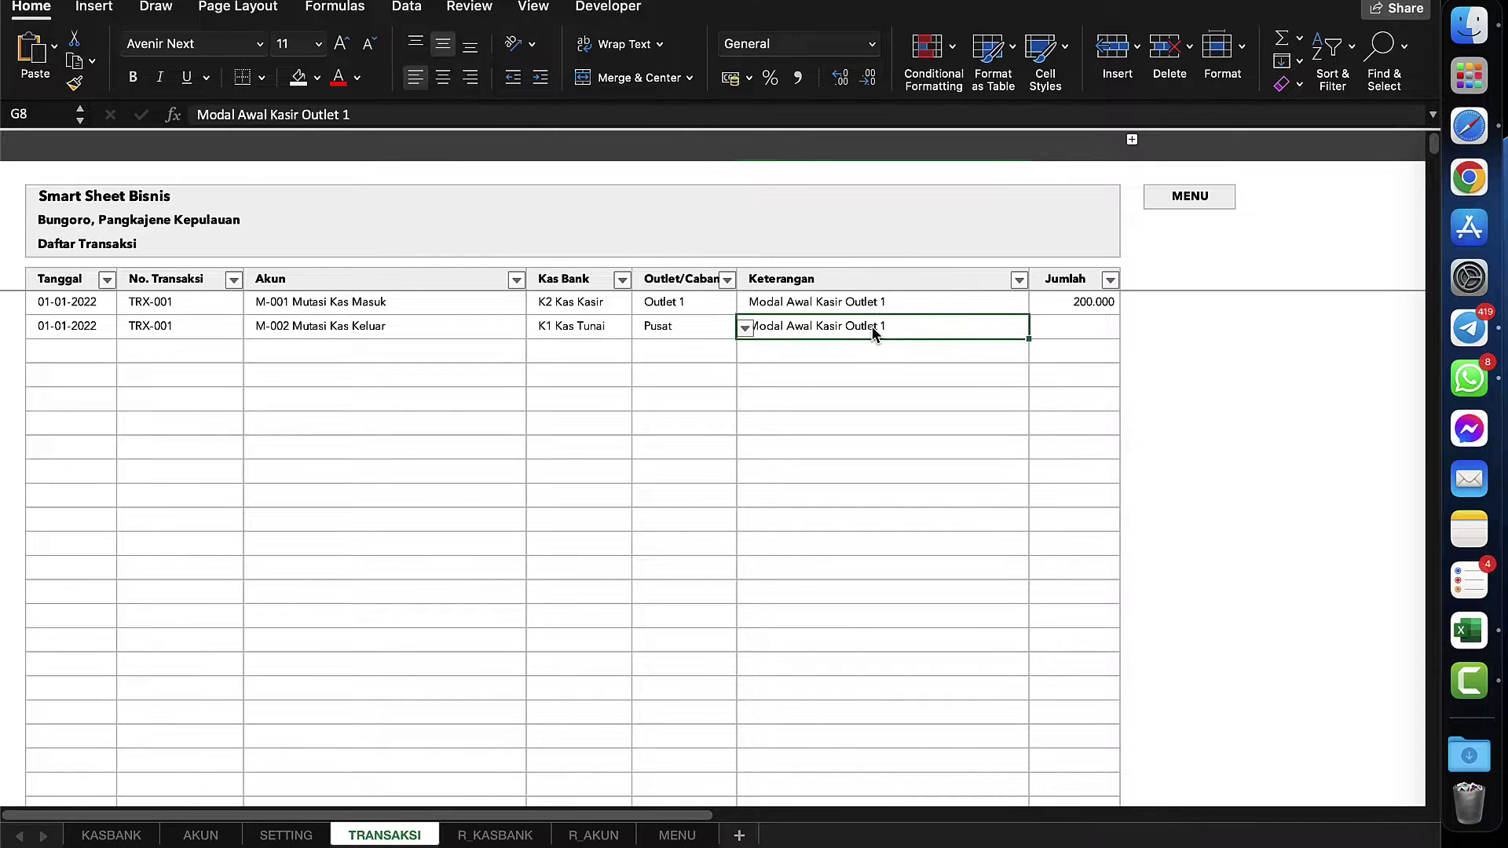
{"action": "key", "text": "Return"}
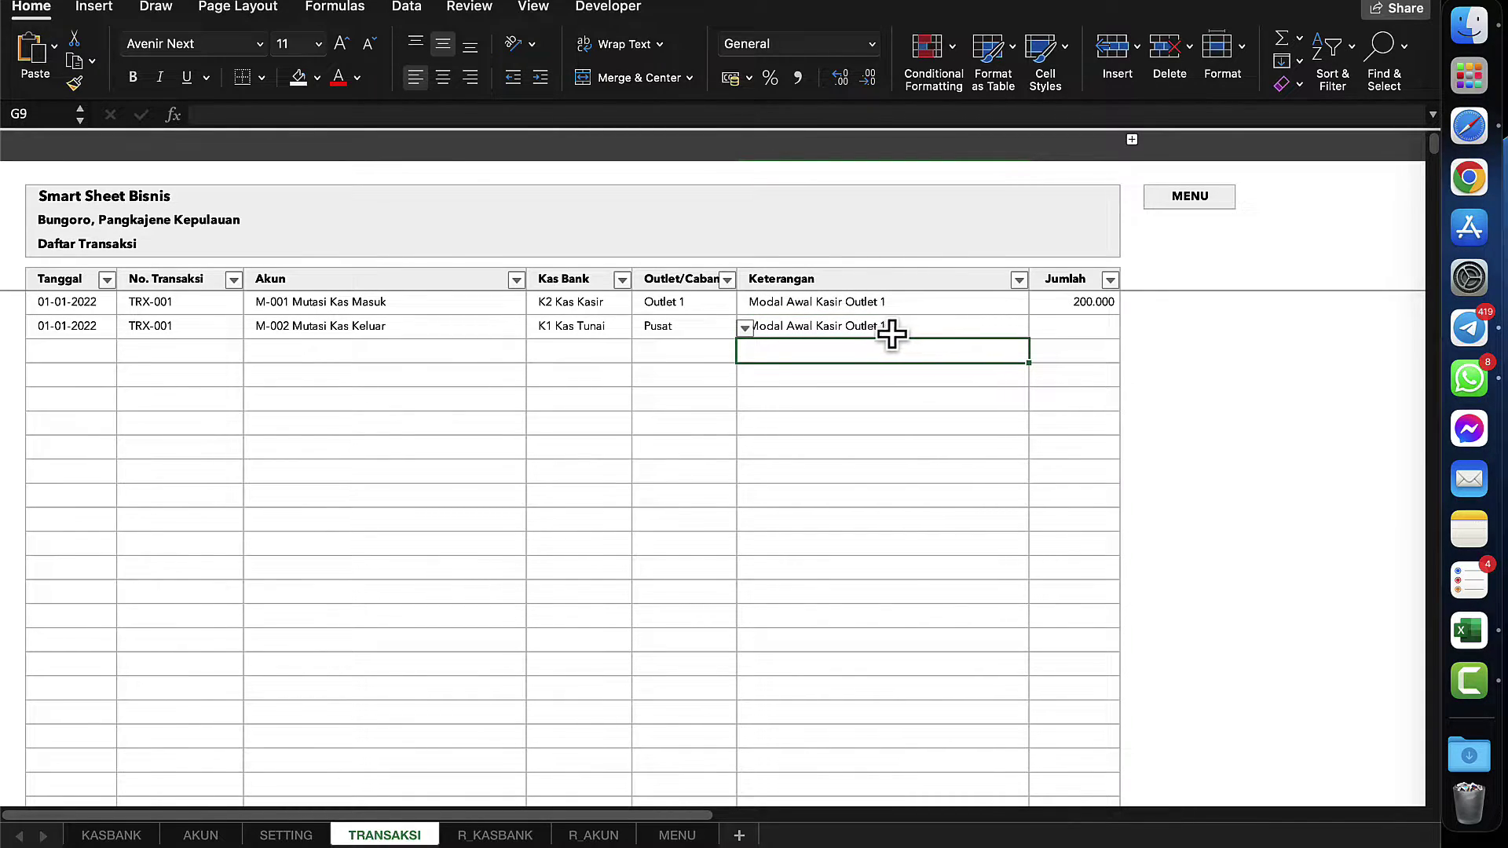
{"action": "left_click", "coordinate": [1081, 319]}
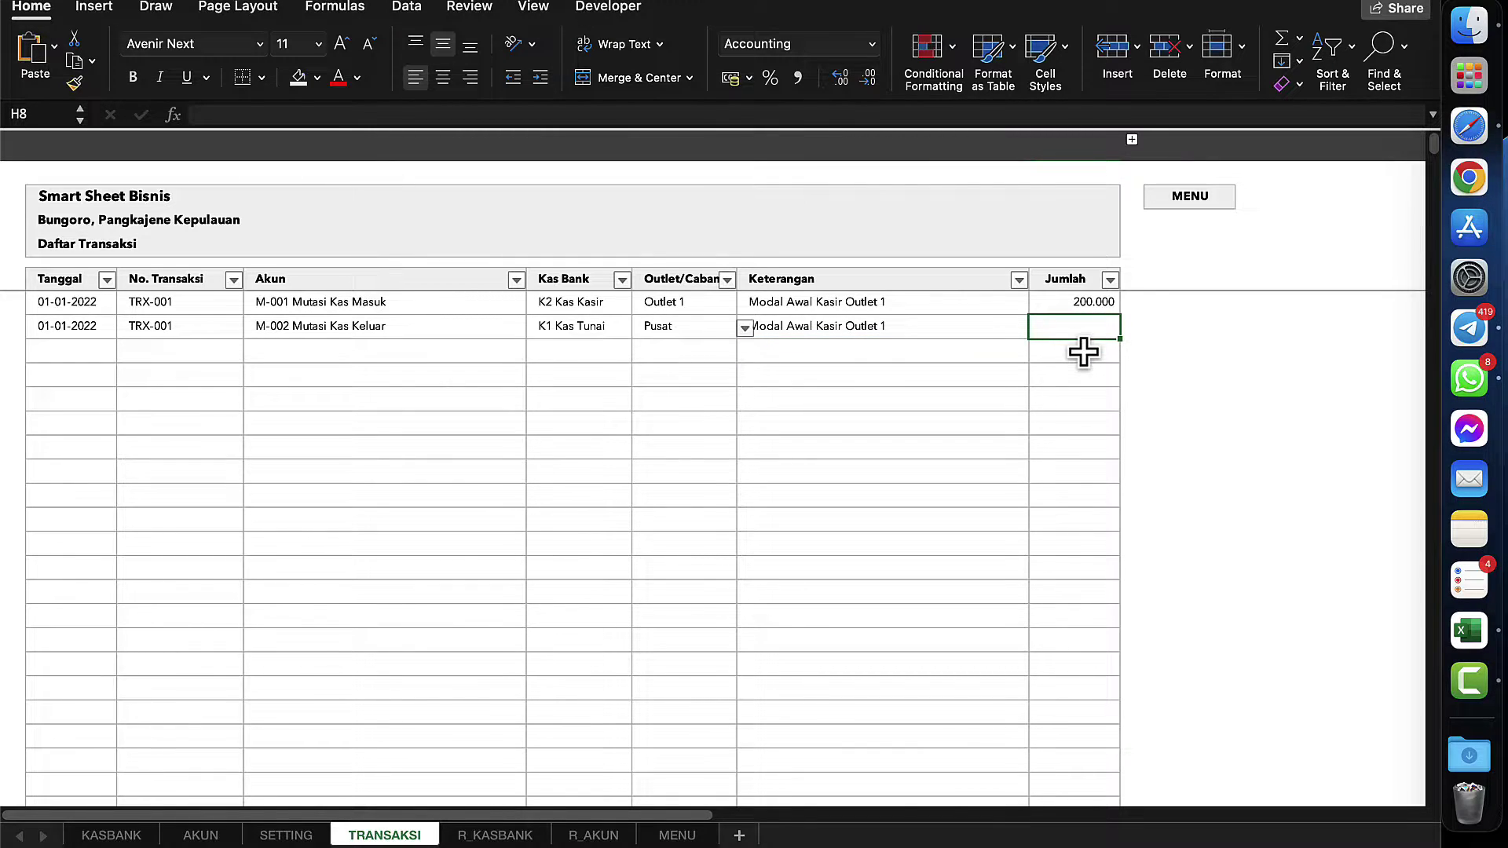
{"action": "key", "text": "super+d"}
{"action": "left_click", "coordinate": [855, 347]}
{"action": "left_click", "coordinate": [886, 324]}
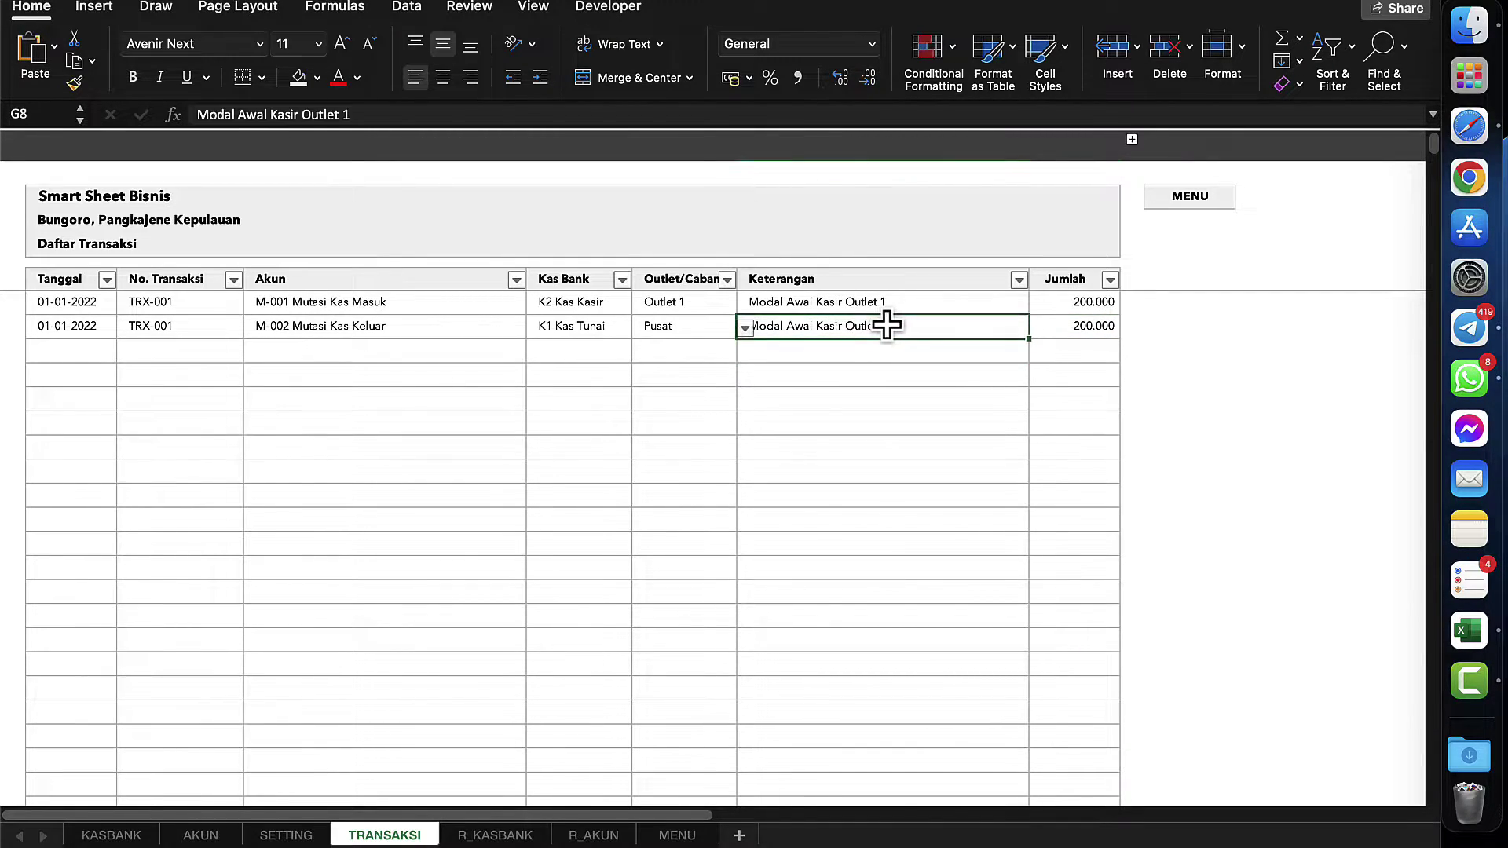
{"action": "left_click", "coordinate": [81, 319]}
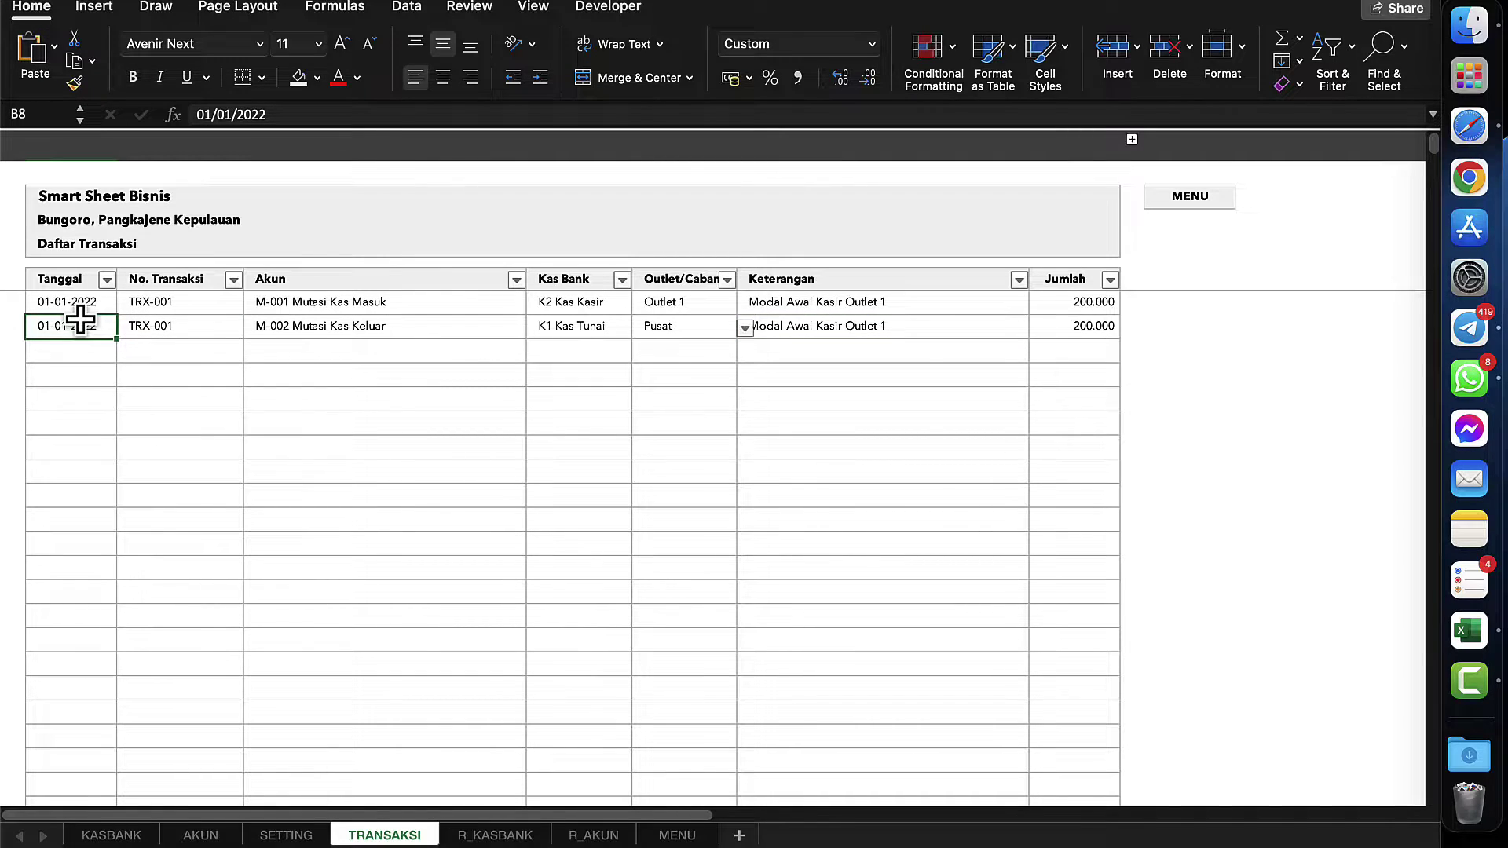
- Examine the Saldo Awal of Kas Tunai and Kas Kasir and the reporting period in the Master Kas dan Bank sheet
{"action": "left_click", "coordinate": [1197, 225]}
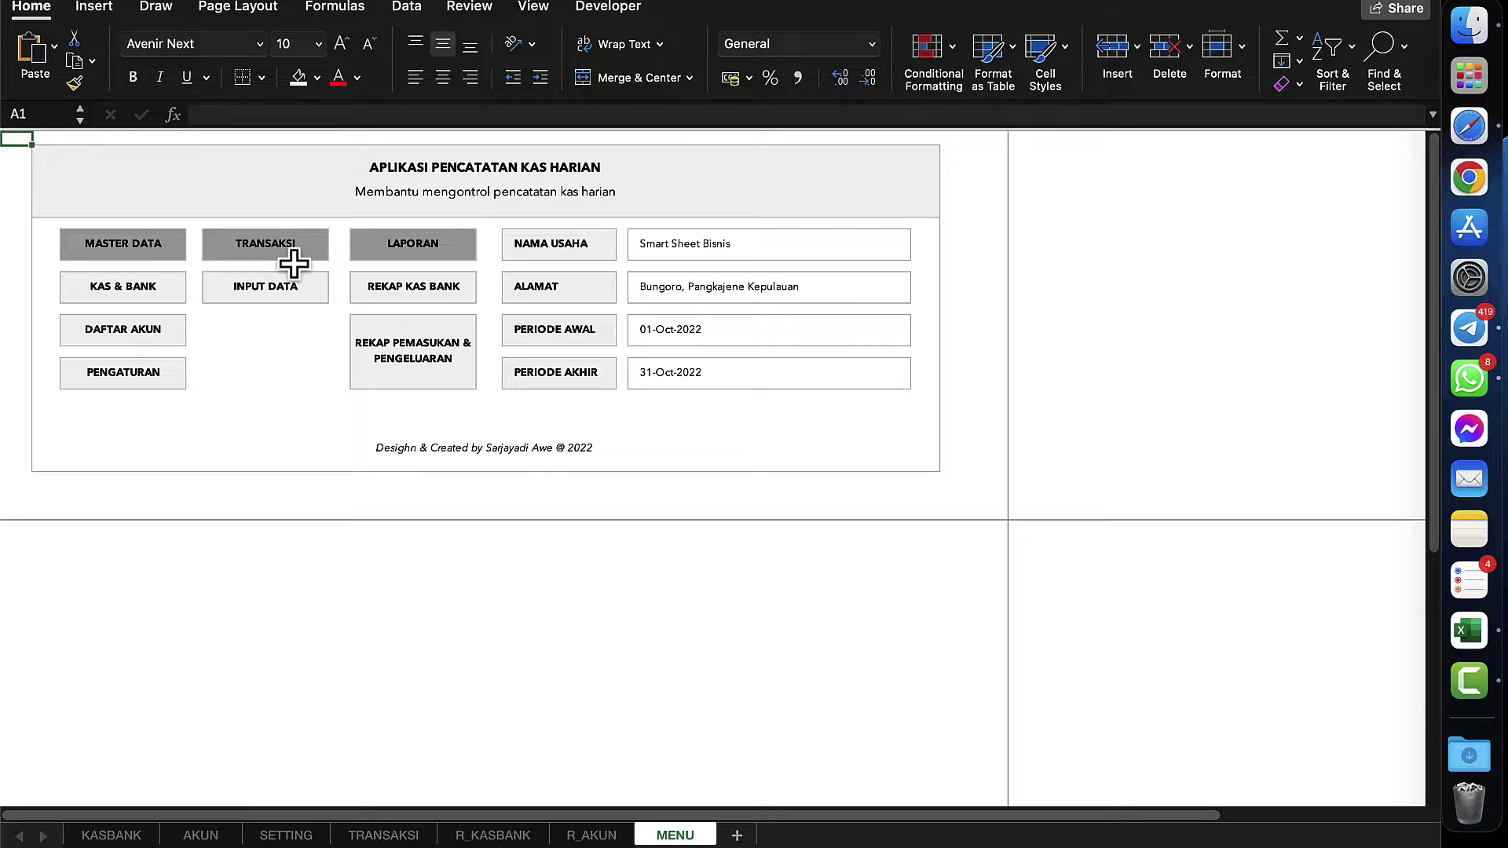
{"action": "left_click", "coordinate": [264, 359]}
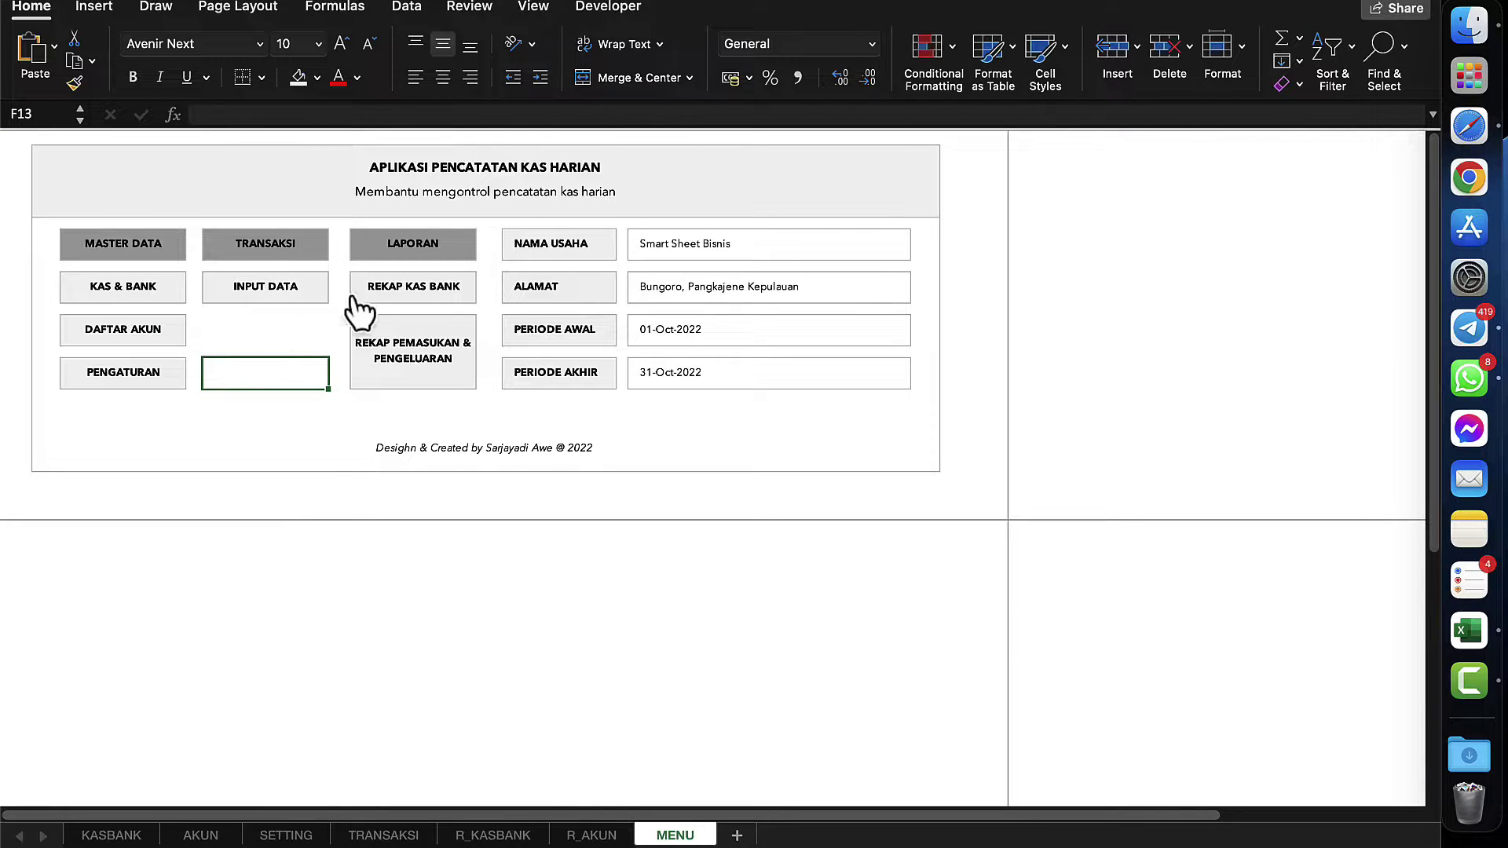
{"action": "left_click", "coordinate": [123, 288]}
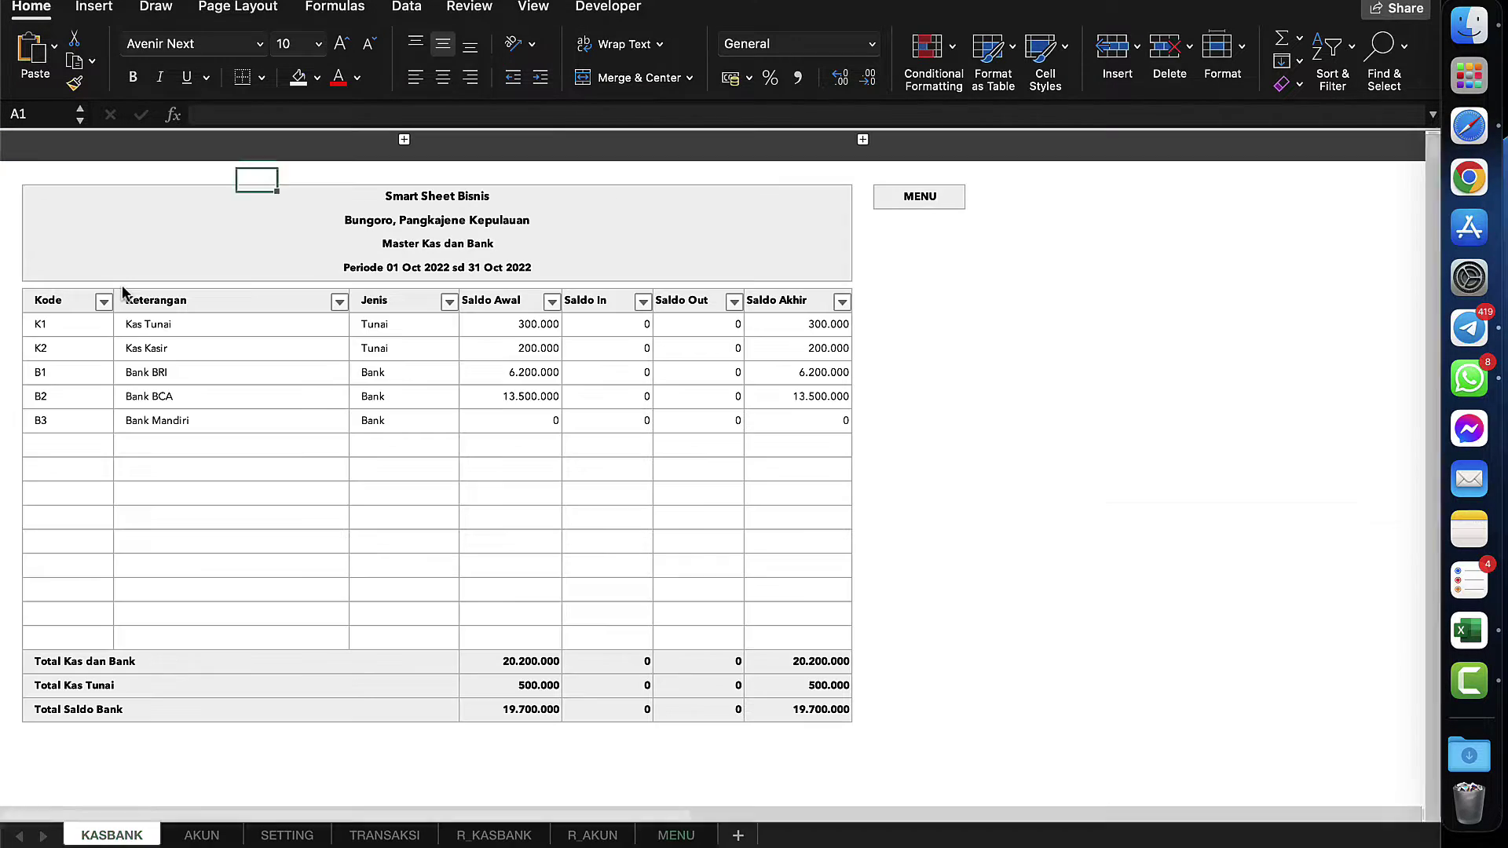
{"action": "left_click", "coordinate": [520, 325]}
{"action": "left_click", "coordinate": [531, 346]}
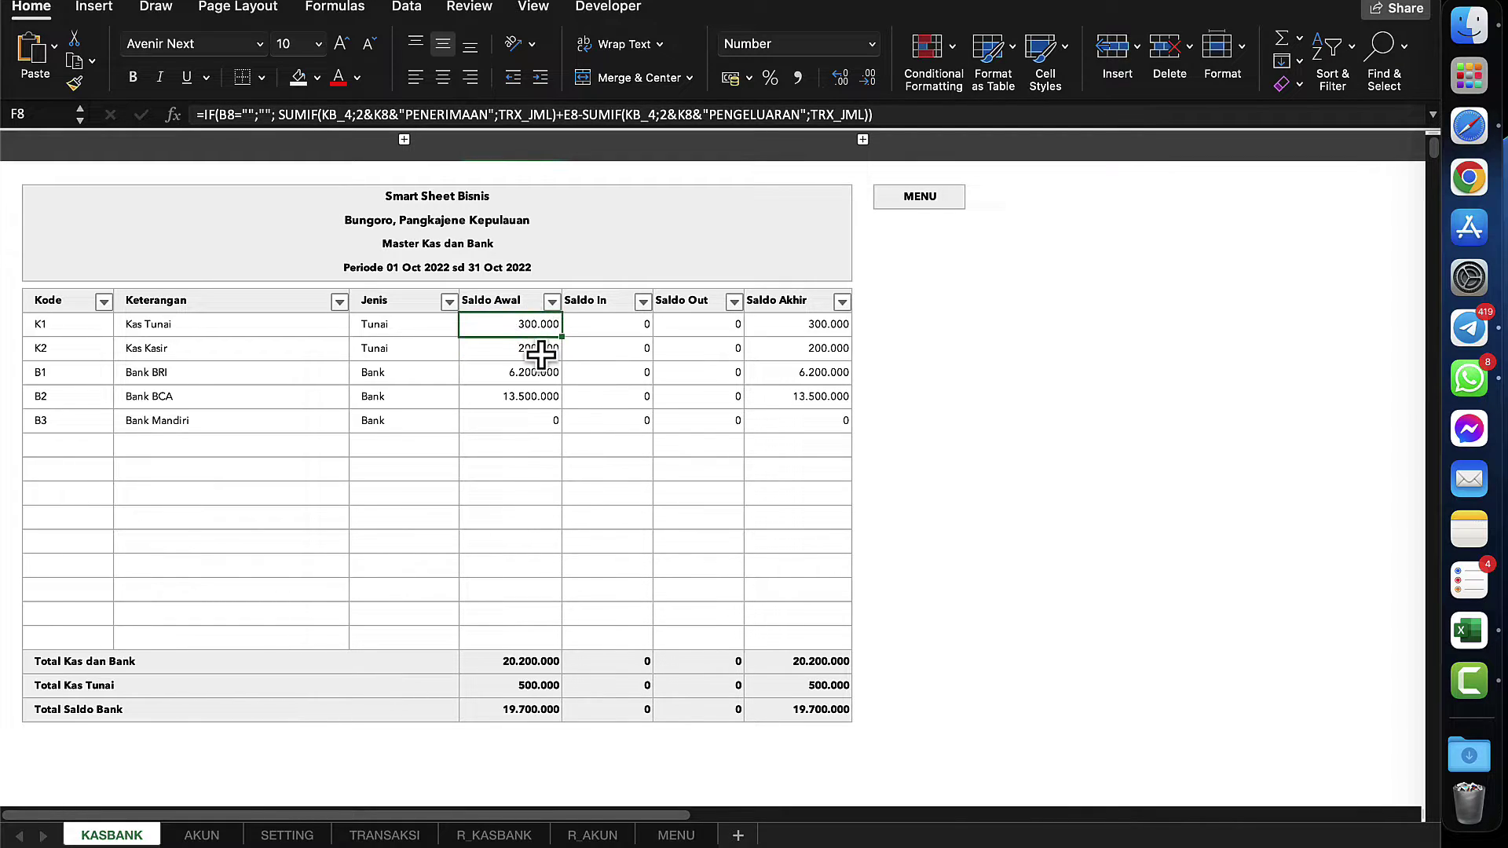
{"action": "left_click", "coordinate": [541, 325]}
{"action": "left_click", "coordinate": [538, 347]}
{"action": "left_click", "coordinate": [542, 324]}
{"action": "left_click", "coordinate": [549, 347]}
{"action": "left_click", "coordinate": [554, 324]}
{"action": "left_click", "coordinate": [546, 344]}
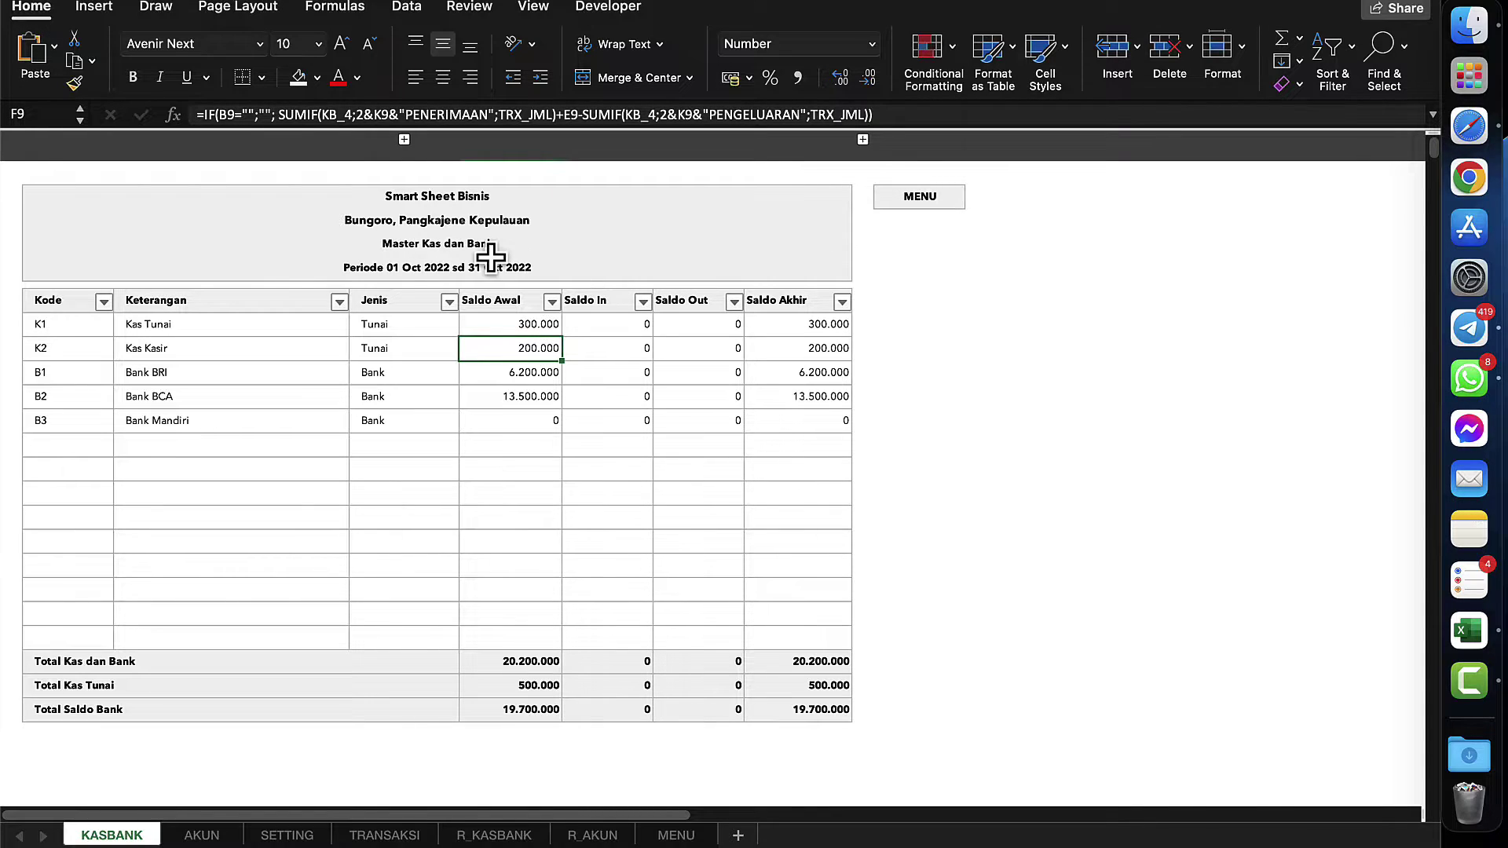
{"action": "left_click", "coordinate": [444, 269]}
- Return to the transaction list and change the Tanggal of both TRX-001 rows to 01-10-2022
{"action": "left_click", "coordinate": [919, 197]}
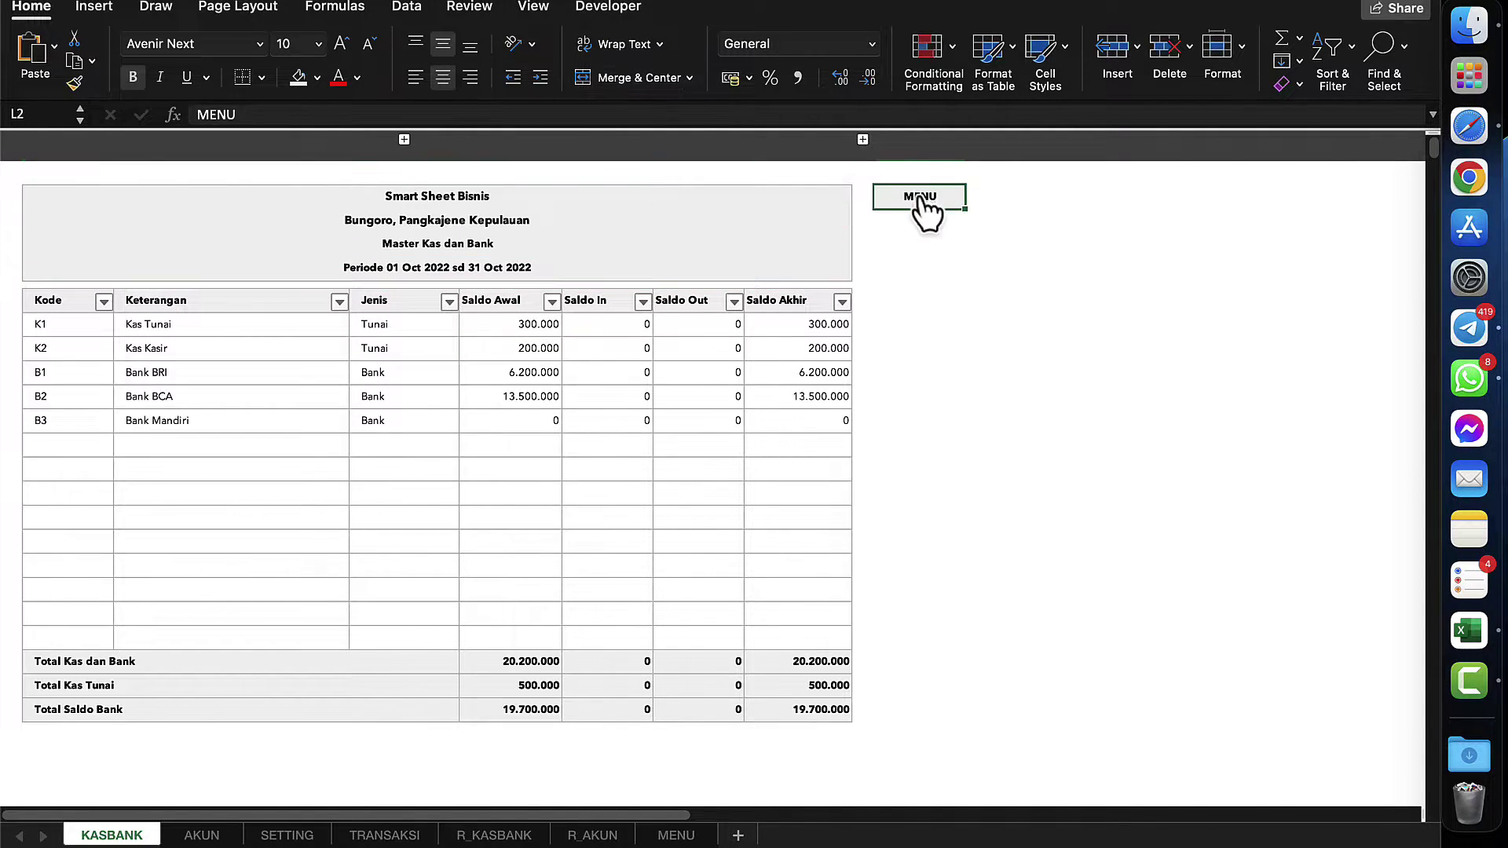
{"action": "left_click", "coordinate": [264, 292]}
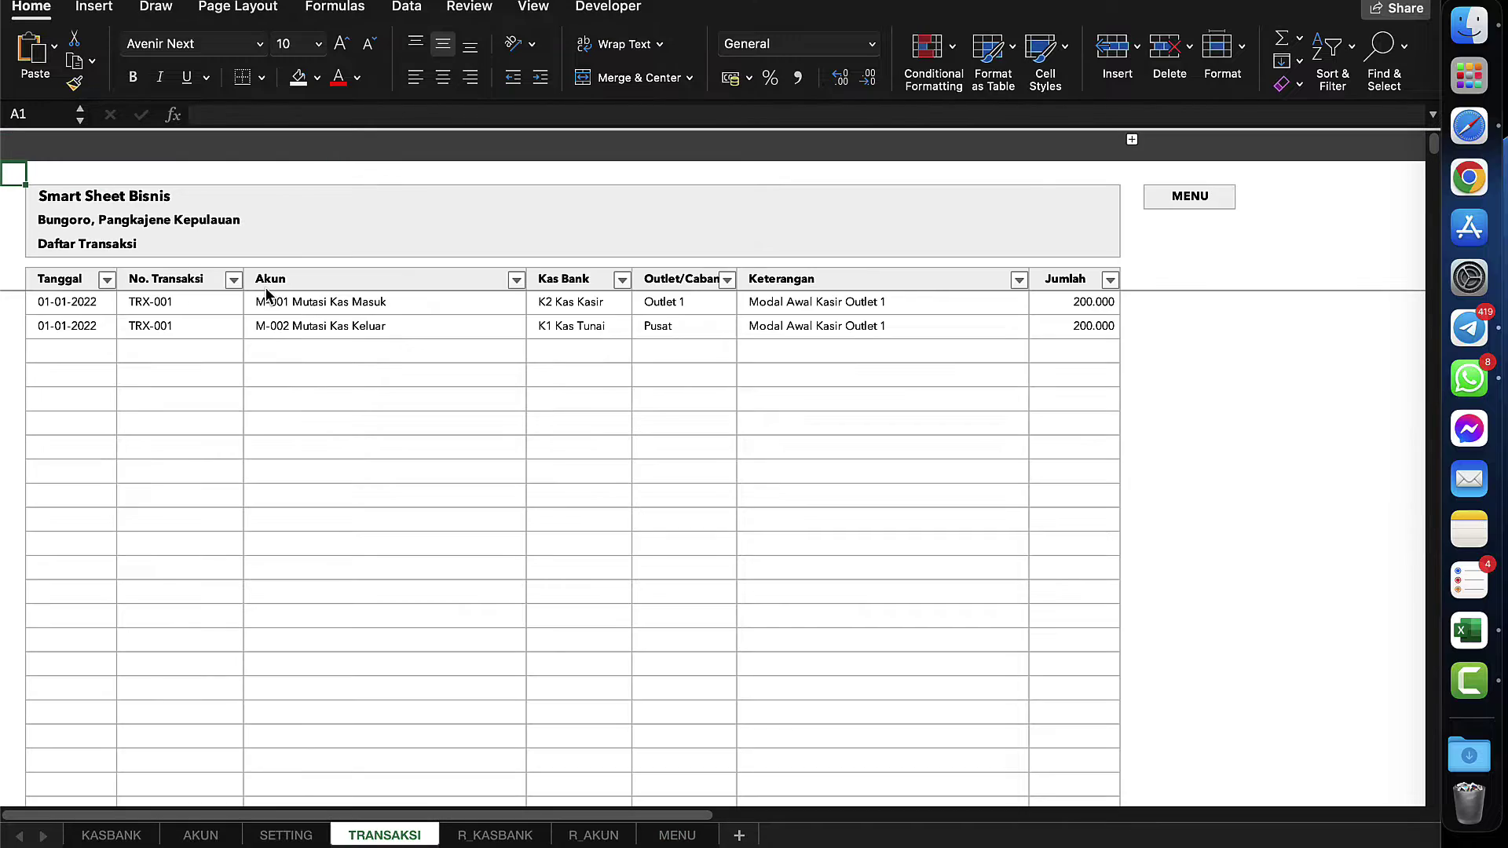
{"action": "double_click", "coordinate": [63, 304]}
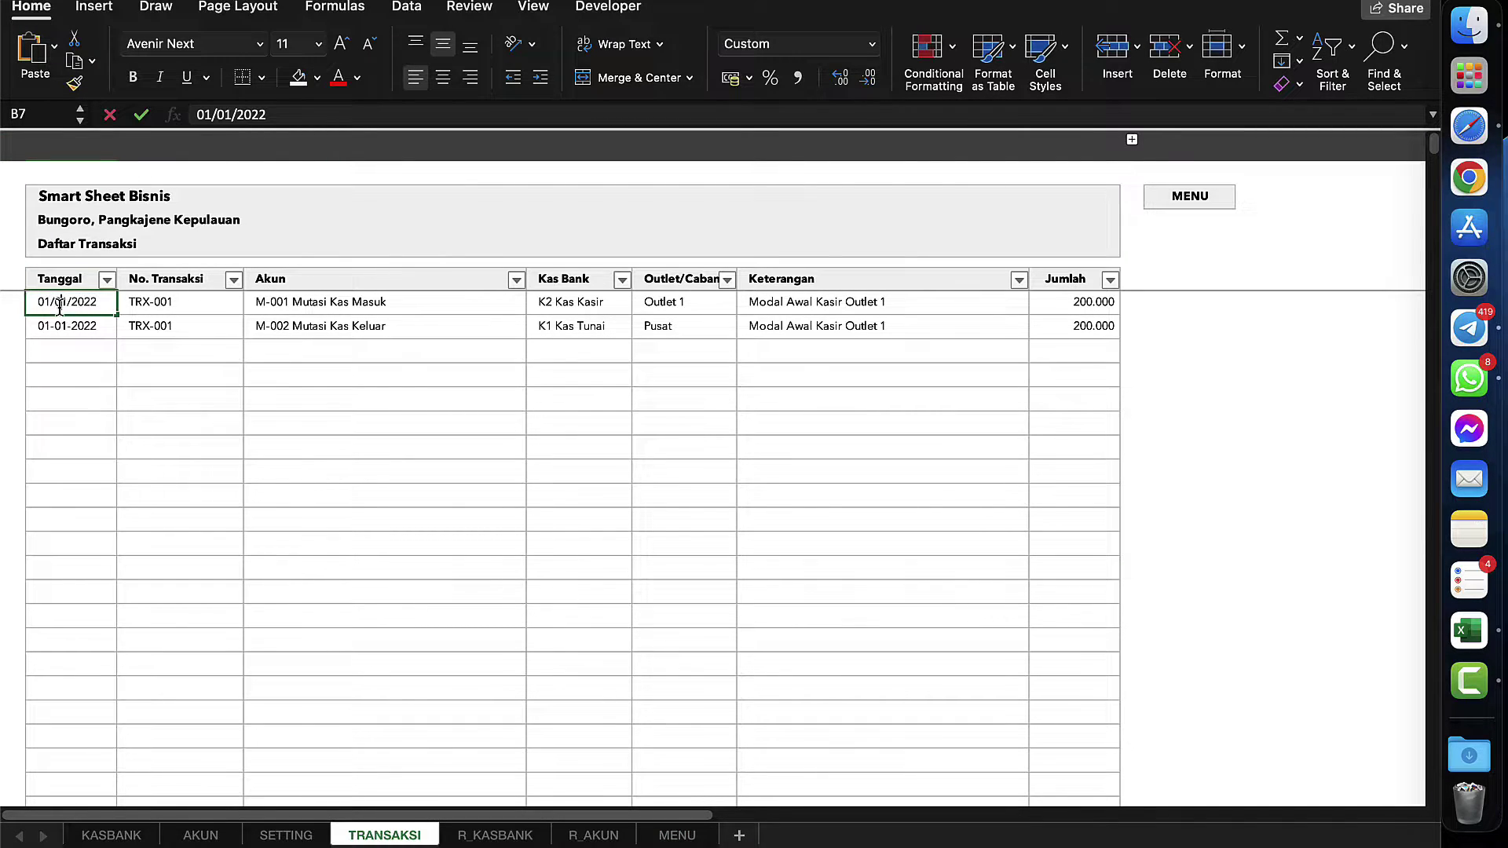
{"action": "key", "text": "BackSpace"}
{"action": "key", "text": "BackSpace"}
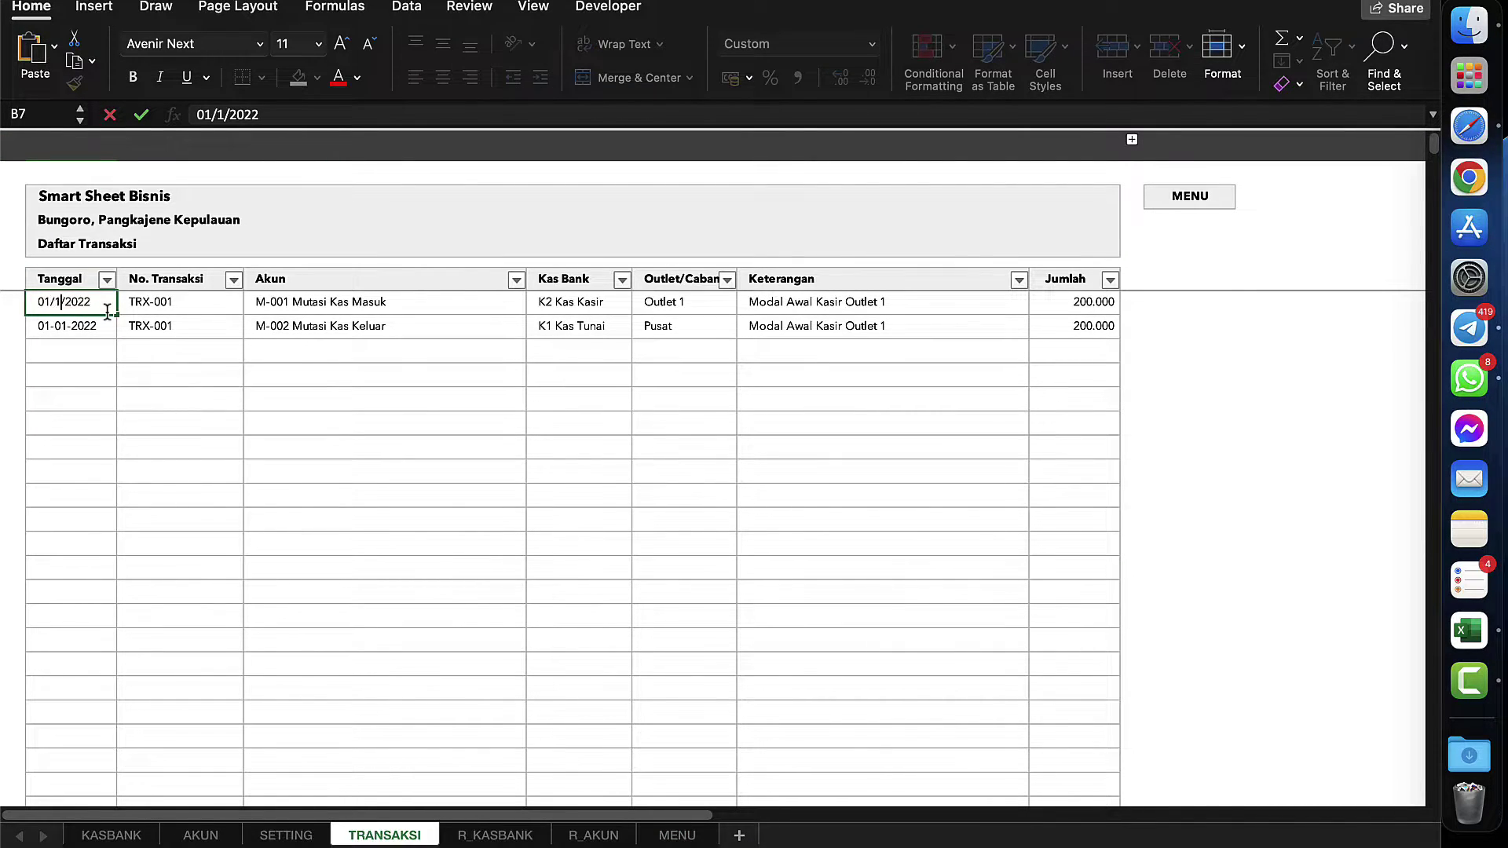
{"action": "type", "text": "10"}
{"action": "key", "text": "Return"}
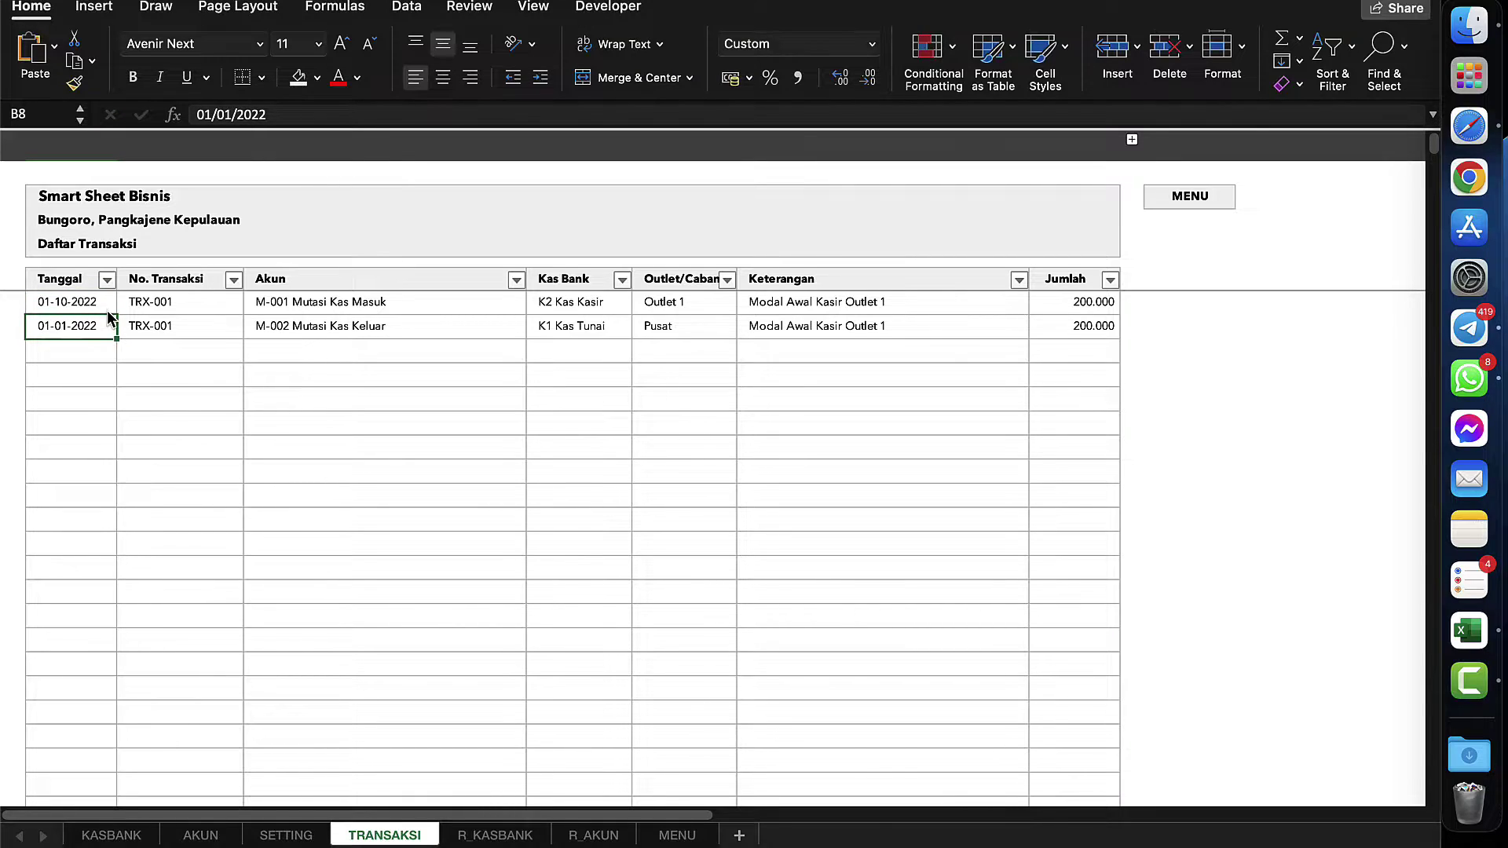
{"action": "left_click", "coordinate": [220, 324]}
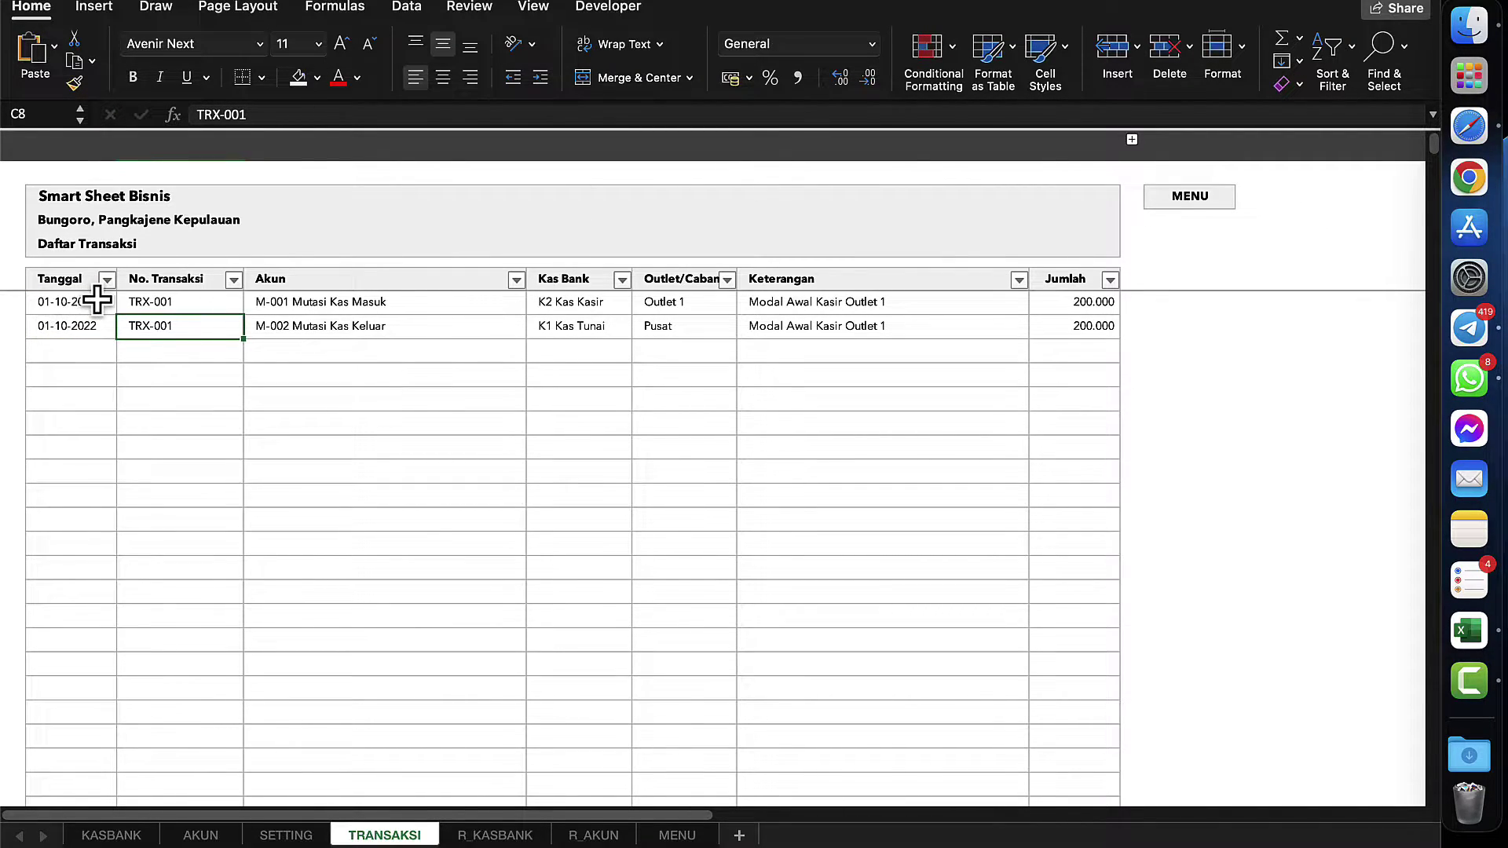
{"action": "left_click", "coordinate": [76, 297]}
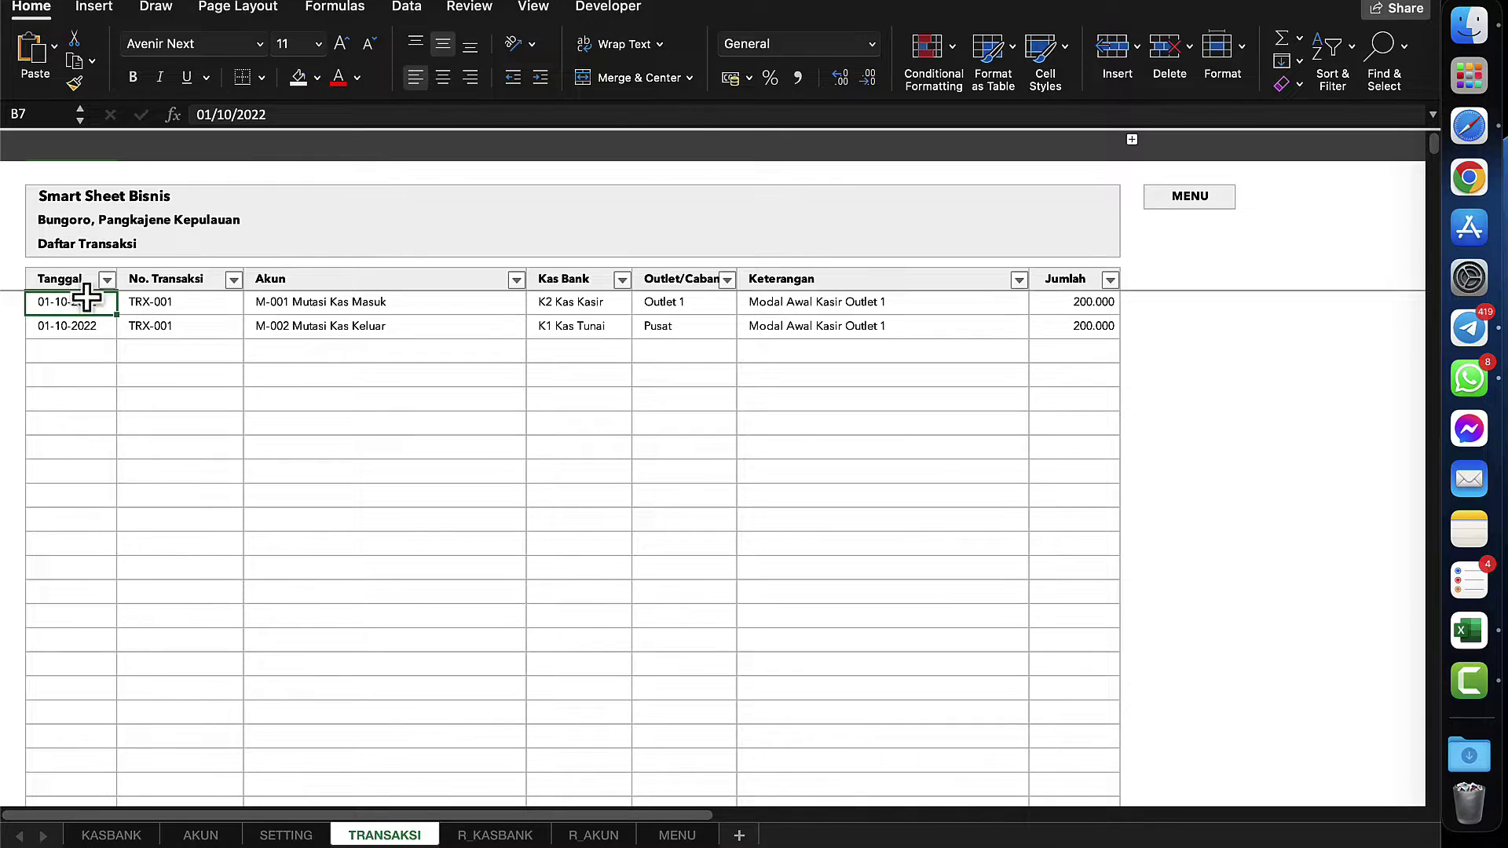
- Check Saldo Out for Kas Tunai and Saldo In and Saldo Akhir for Kas Kasir in the Master Kas dan Bank sheet
{"action": "left_click", "coordinate": [1191, 204]}
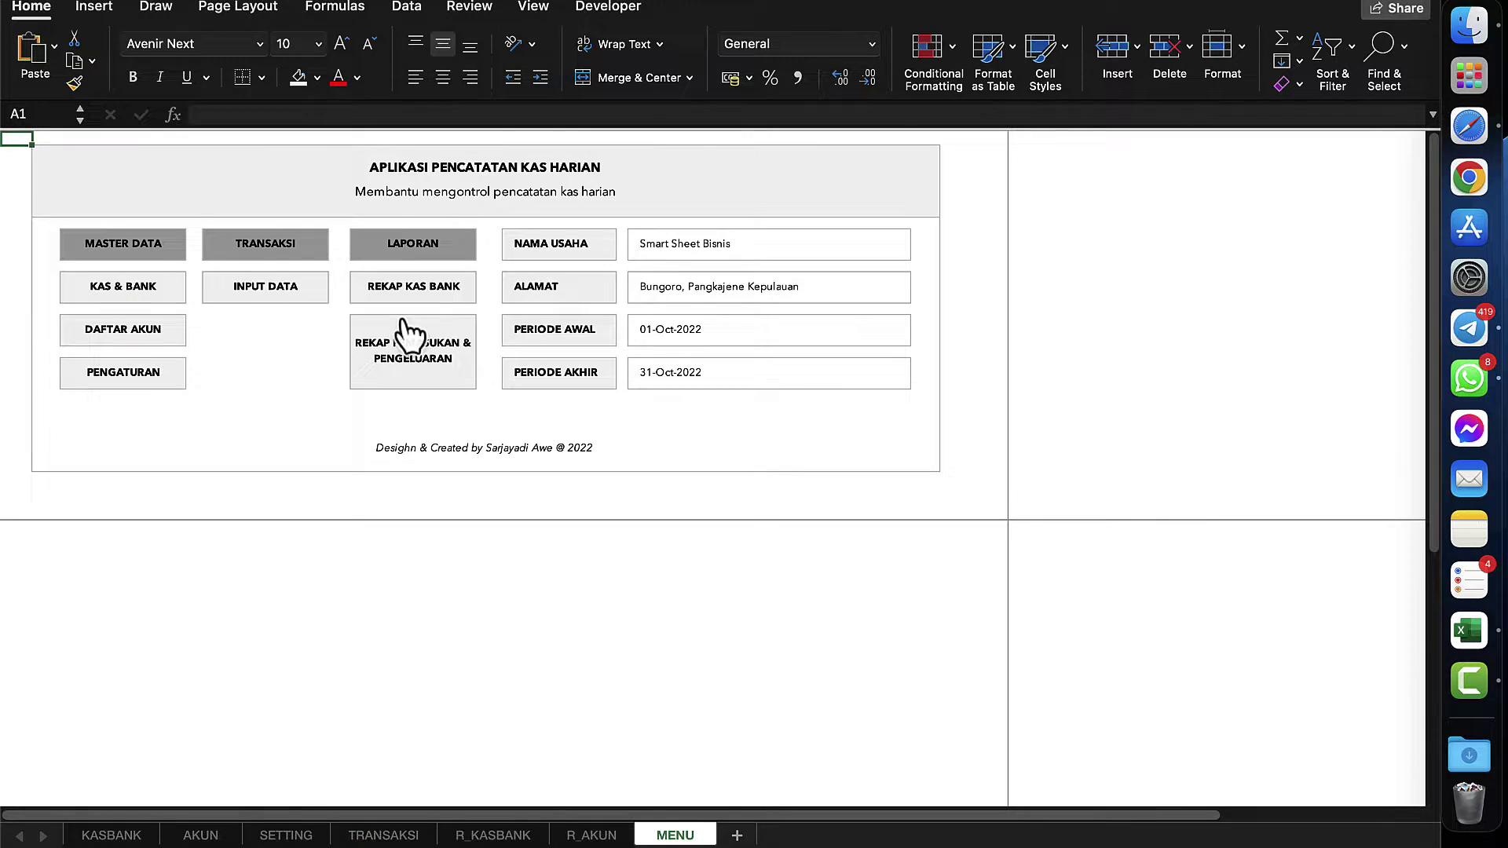
{"action": "left_click", "coordinate": [259, 292]}
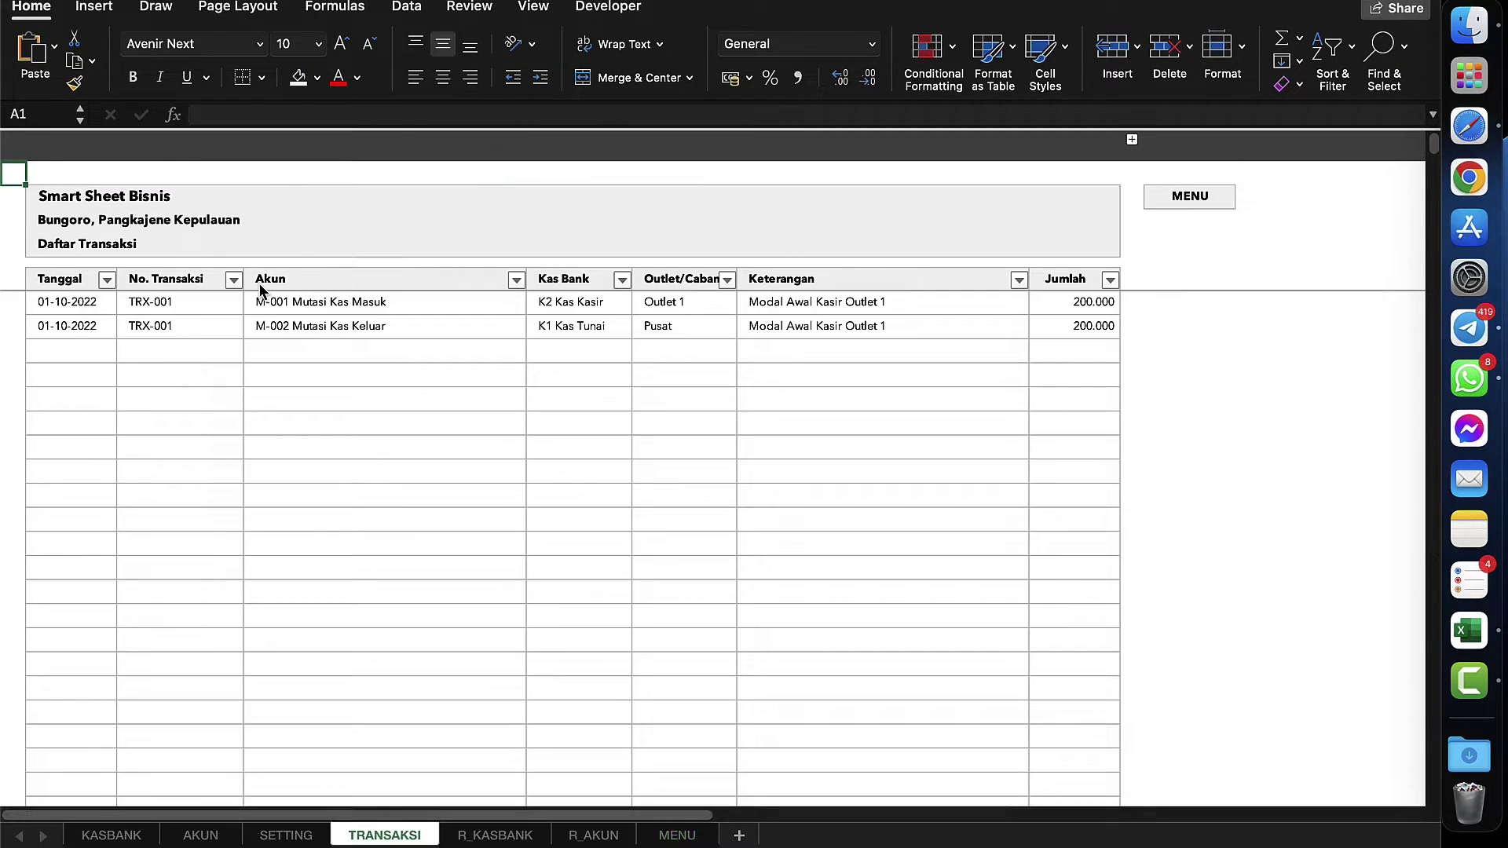
{"action": "left_click", "coordinate": [69, 303]}
{"action": "left_click", "coordinate": [1188, 206]}
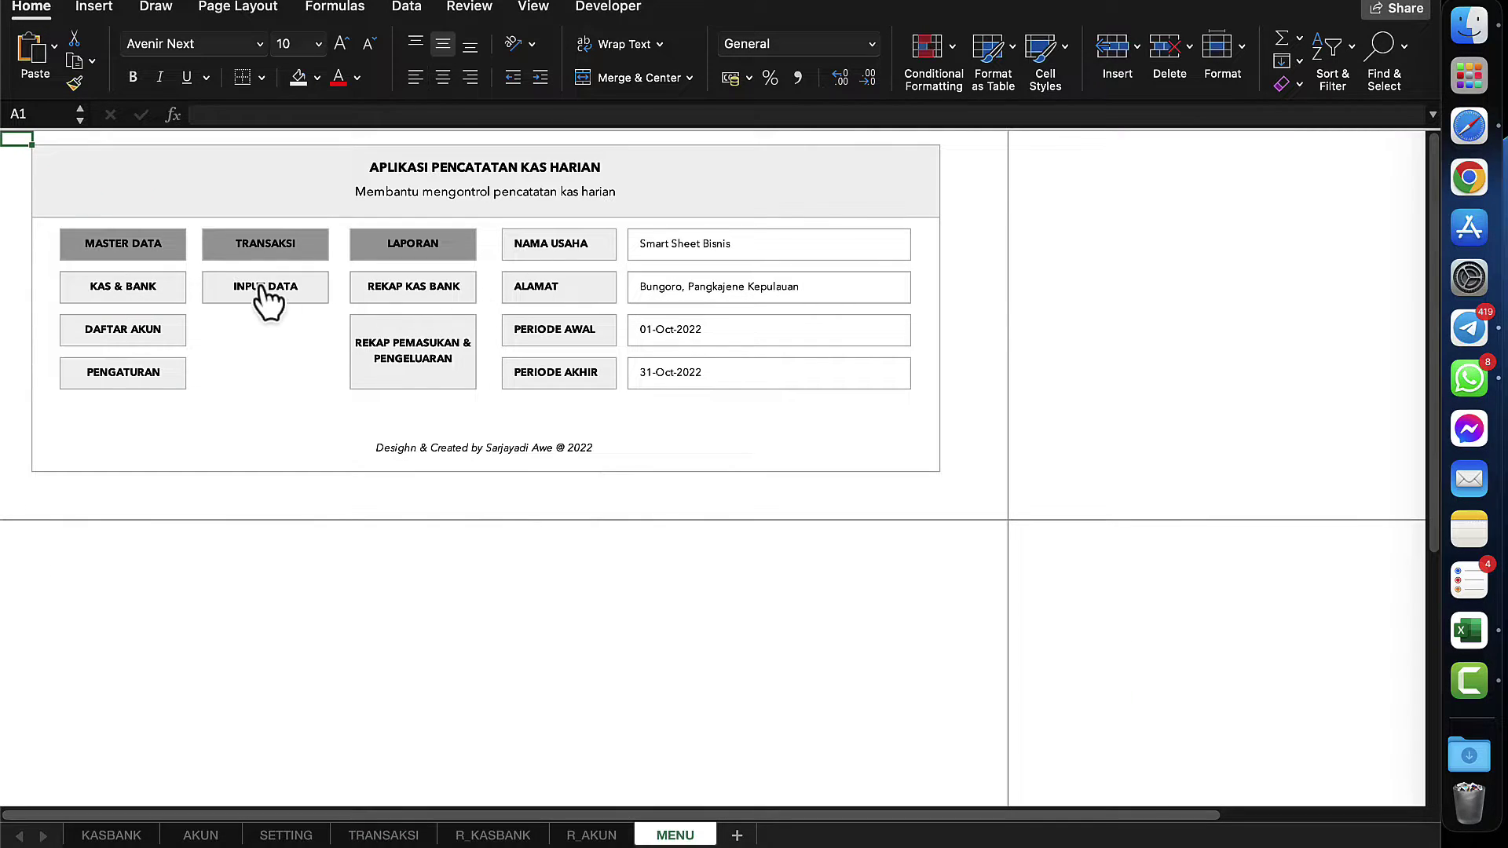
{"action": "left_click", "coordinate": [135, 285]}
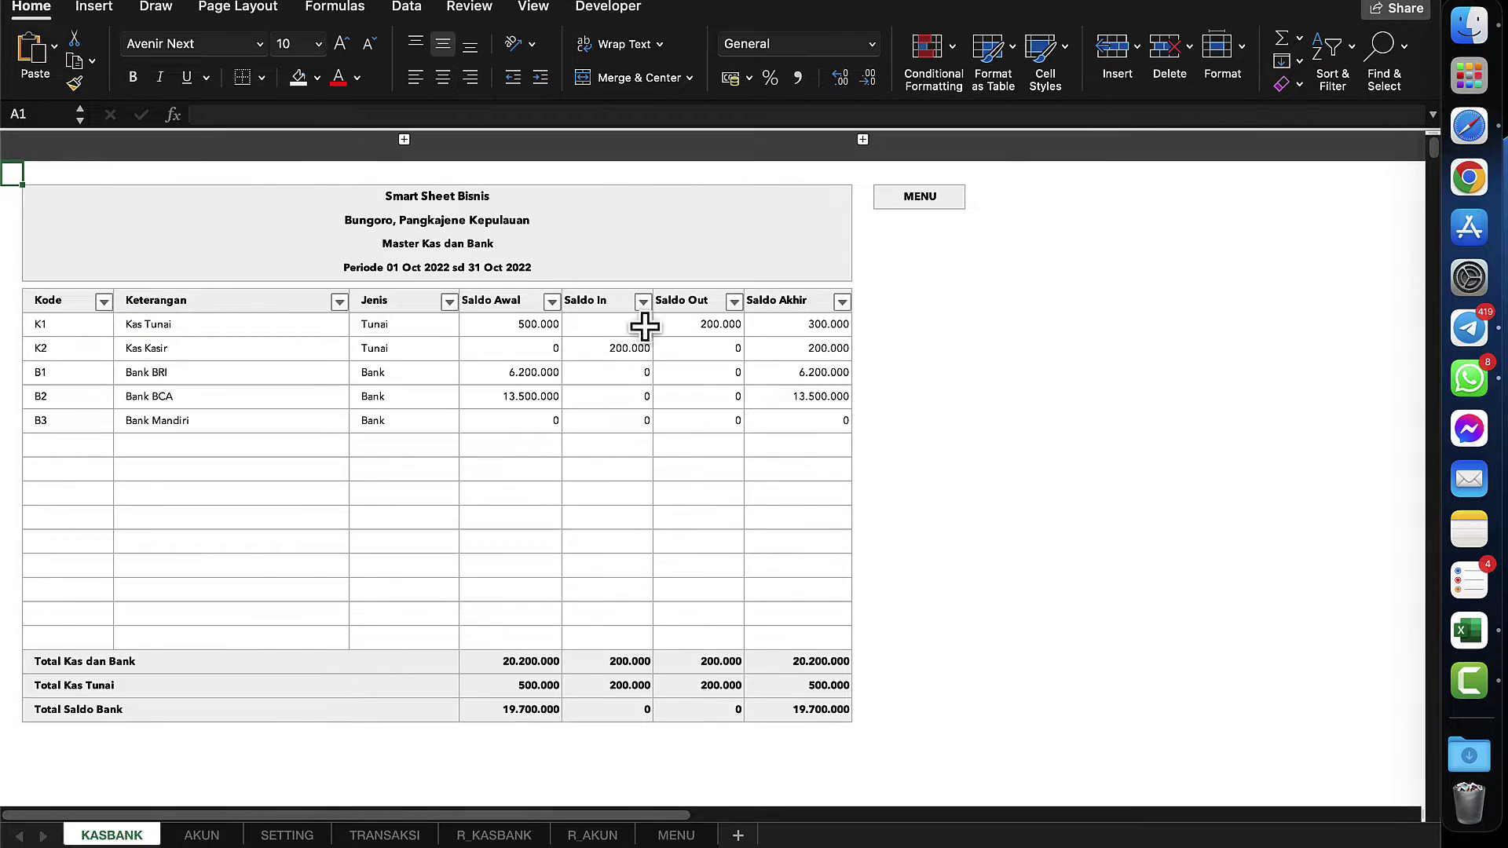
{"action": "left_click", "coordinate": [680, 327]}
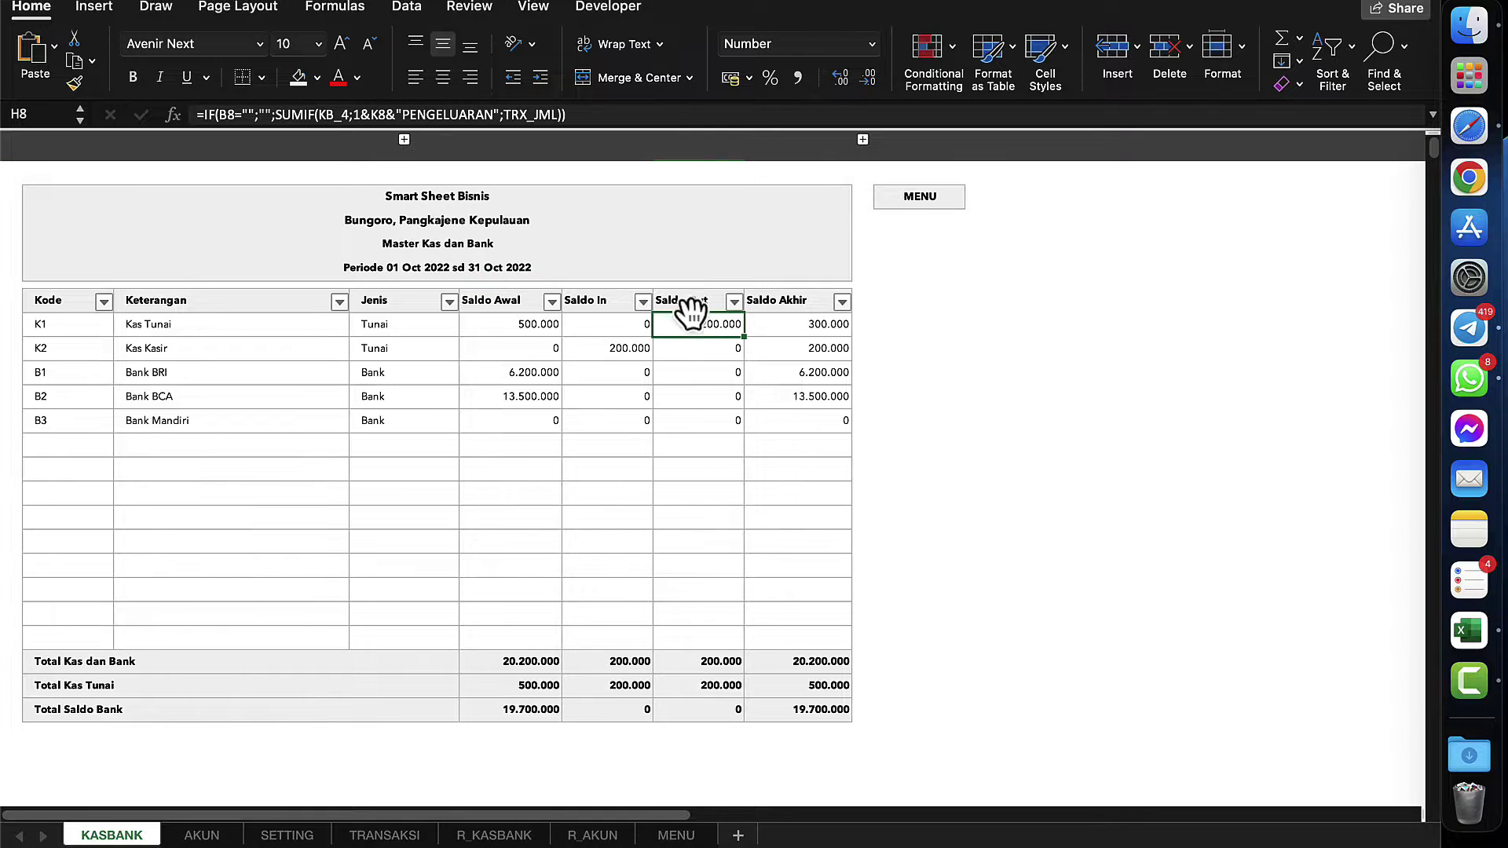
{"action": "left_click", "coordinate": [616, 351]}
{"action": "left_click", "coordinate": [807, 351]}
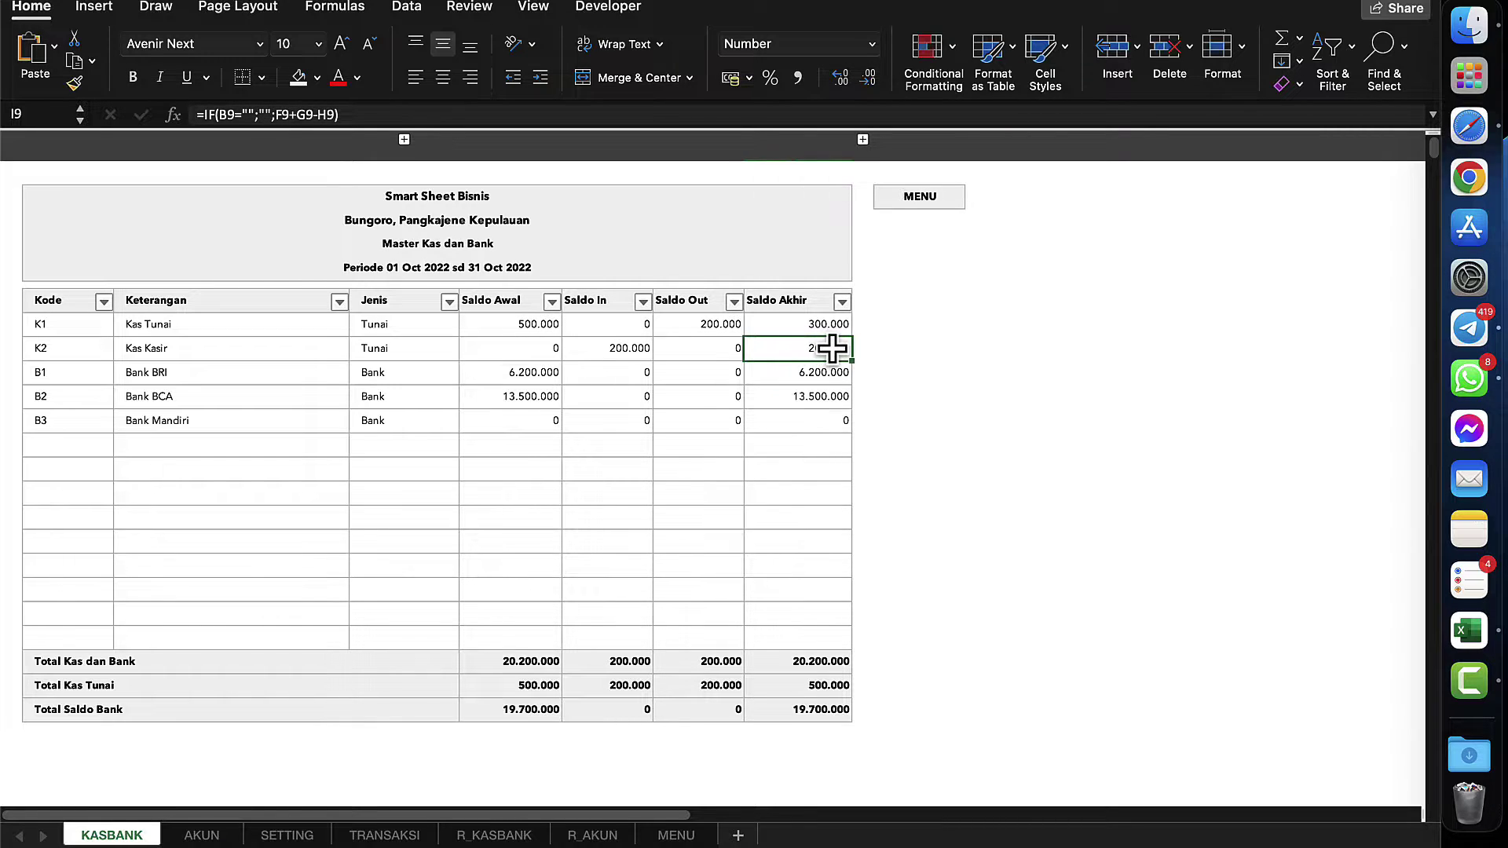
- Start a new transaction in row 10 of the transaction list, with Tanggal 01-10-2022 and No. Transaksi TRX-002
{"action": "left_click", "coordinate": [925, 202]}
{"action": "left_click", "coordinate": [214, 331]}
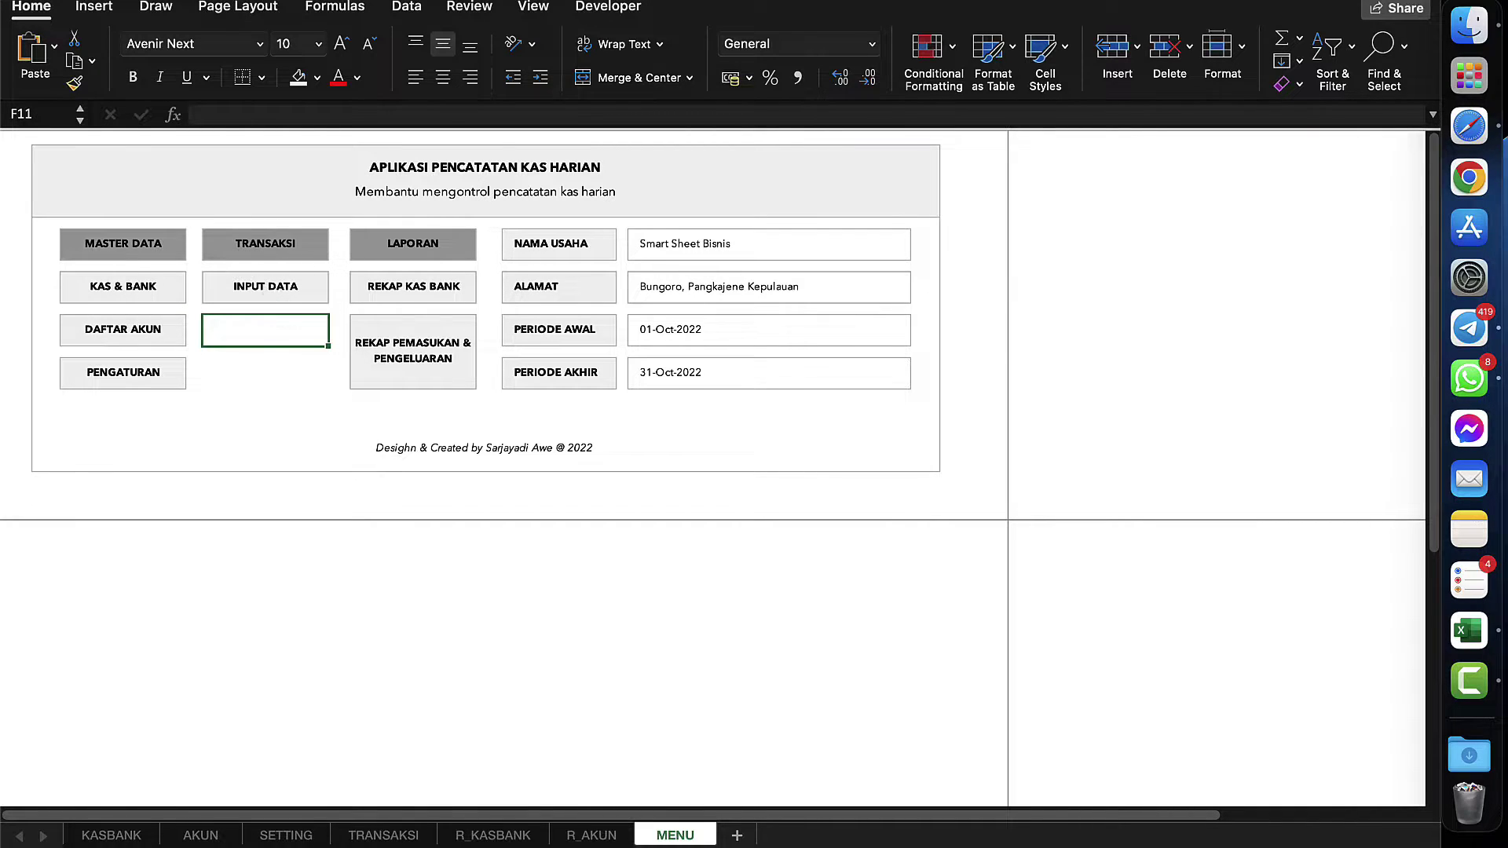
{"action": "left_click", "coordinate": [271, 287]}
{"action": "left_click", "coordinate": [81, 380]}
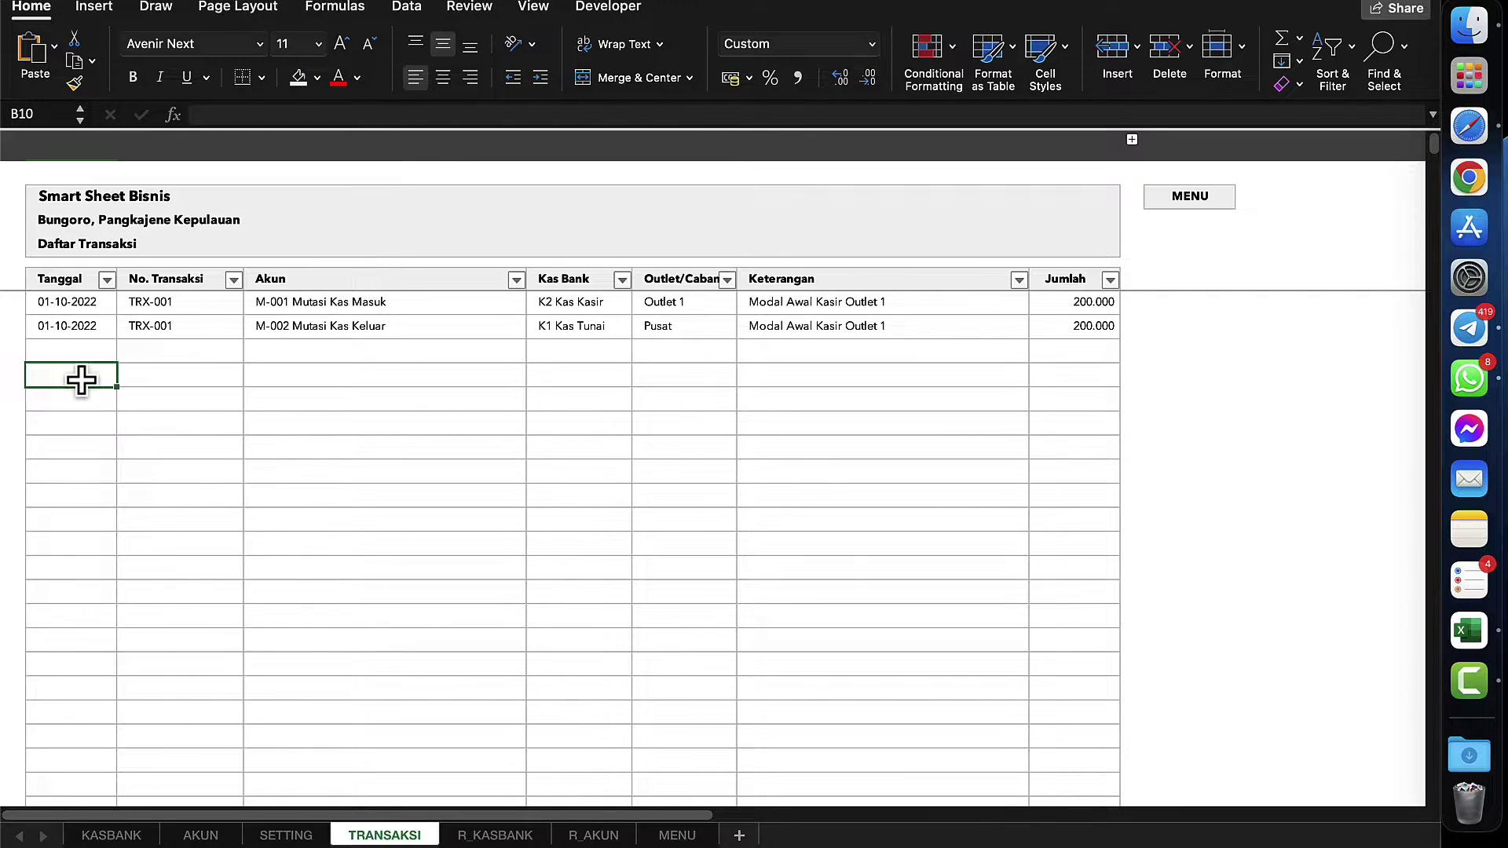
{"action": "type", "text": "1/10/22"}
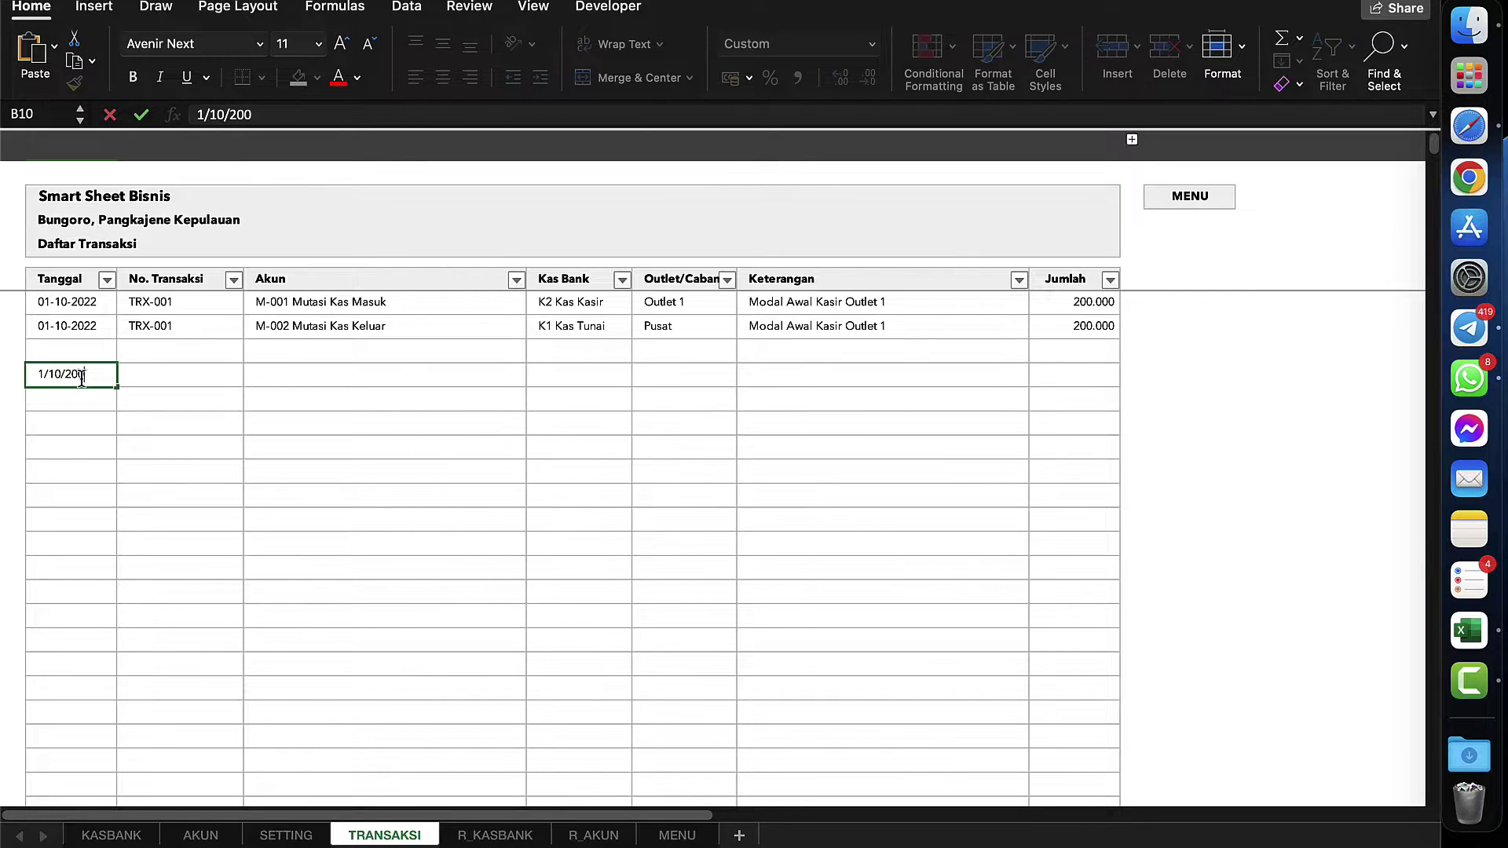
{"action": "key", "text": "Return"}
{"action": "left_click", "coordinate": [153, 378]}
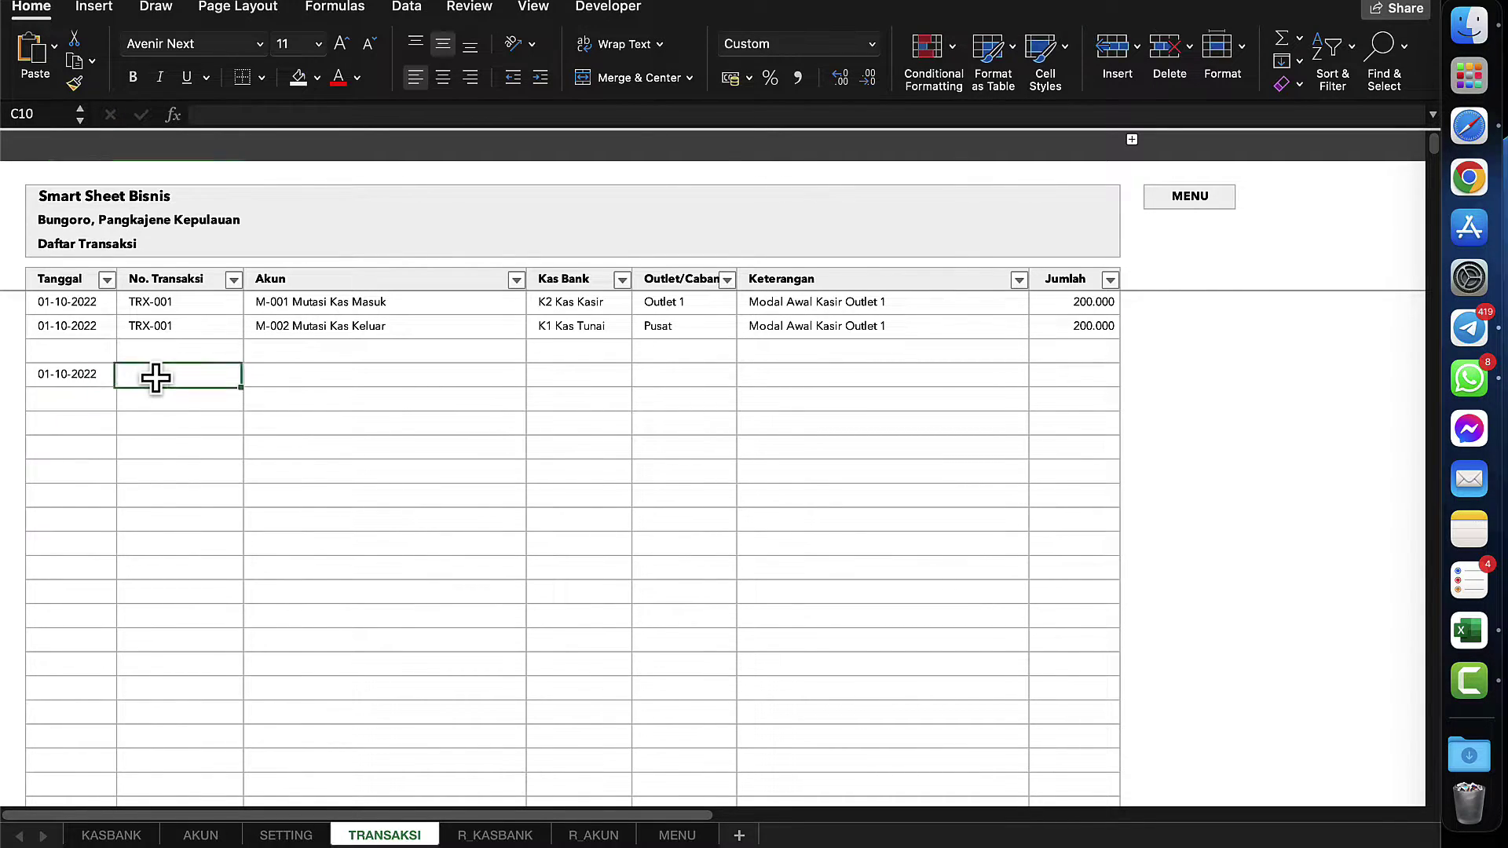
{"action": "type", "text": "TRX-002"}
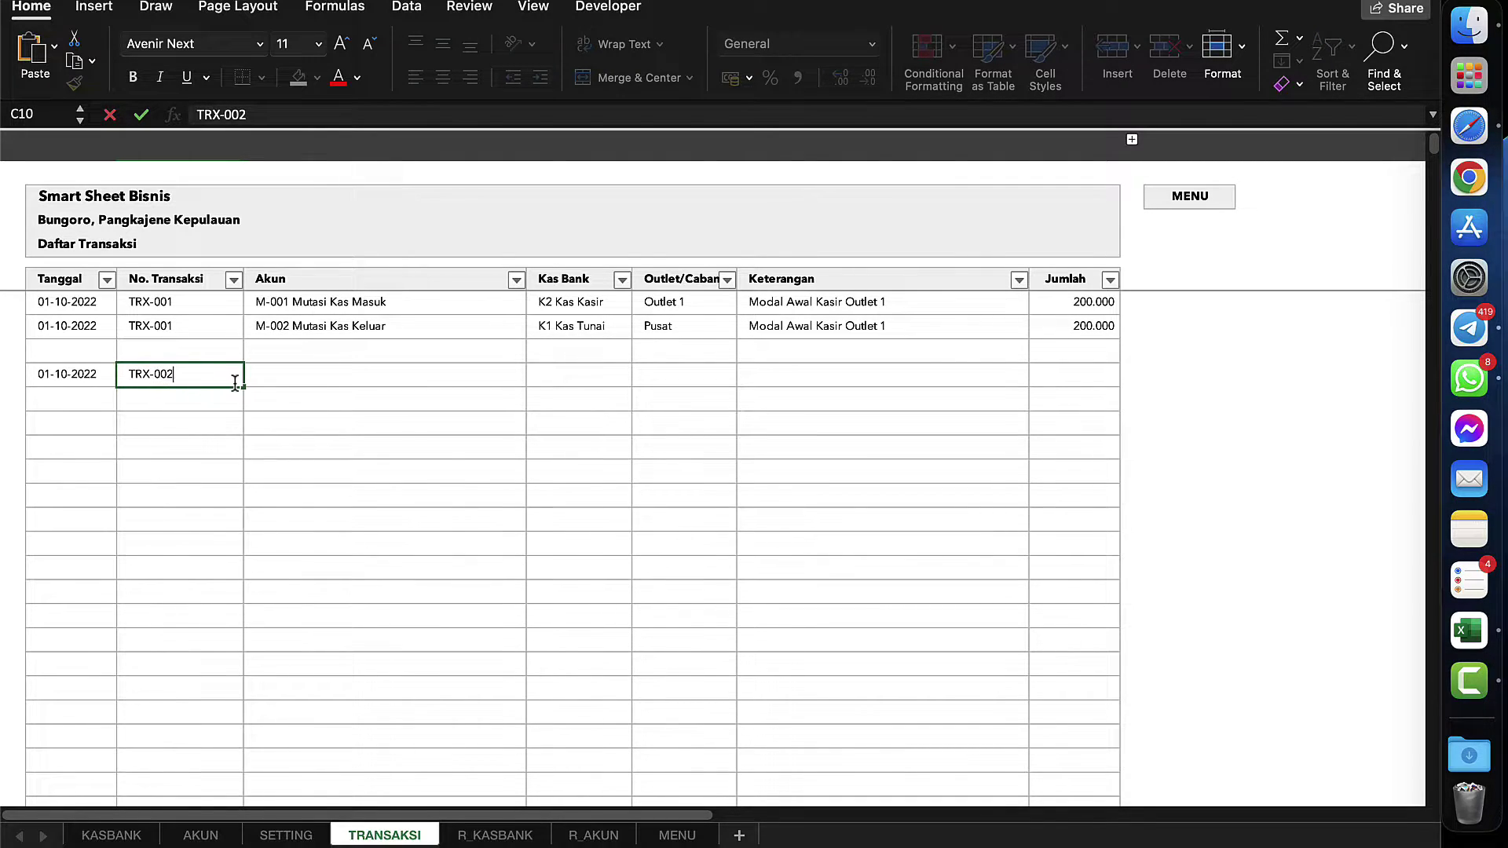
- Set the TRX-002 row's Akun to P-001 Penjualan Makanan
{"action": "left_click", "coordinate": [279, 377]}
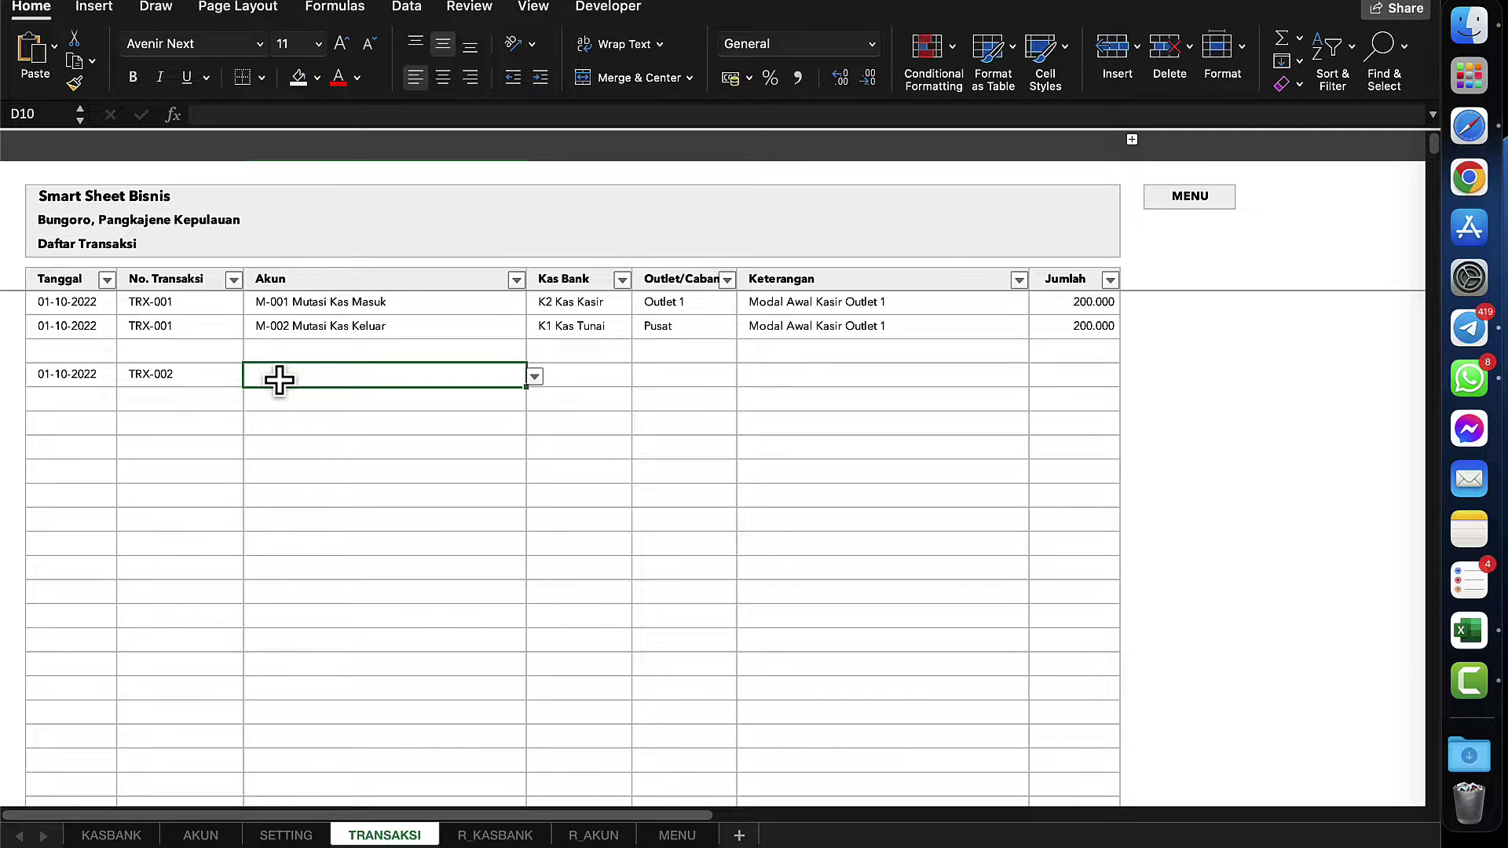
{"action": "left_click", "coordinate": [178, 379]}
{"action": "left_click", "coordinate": [338, 371]}
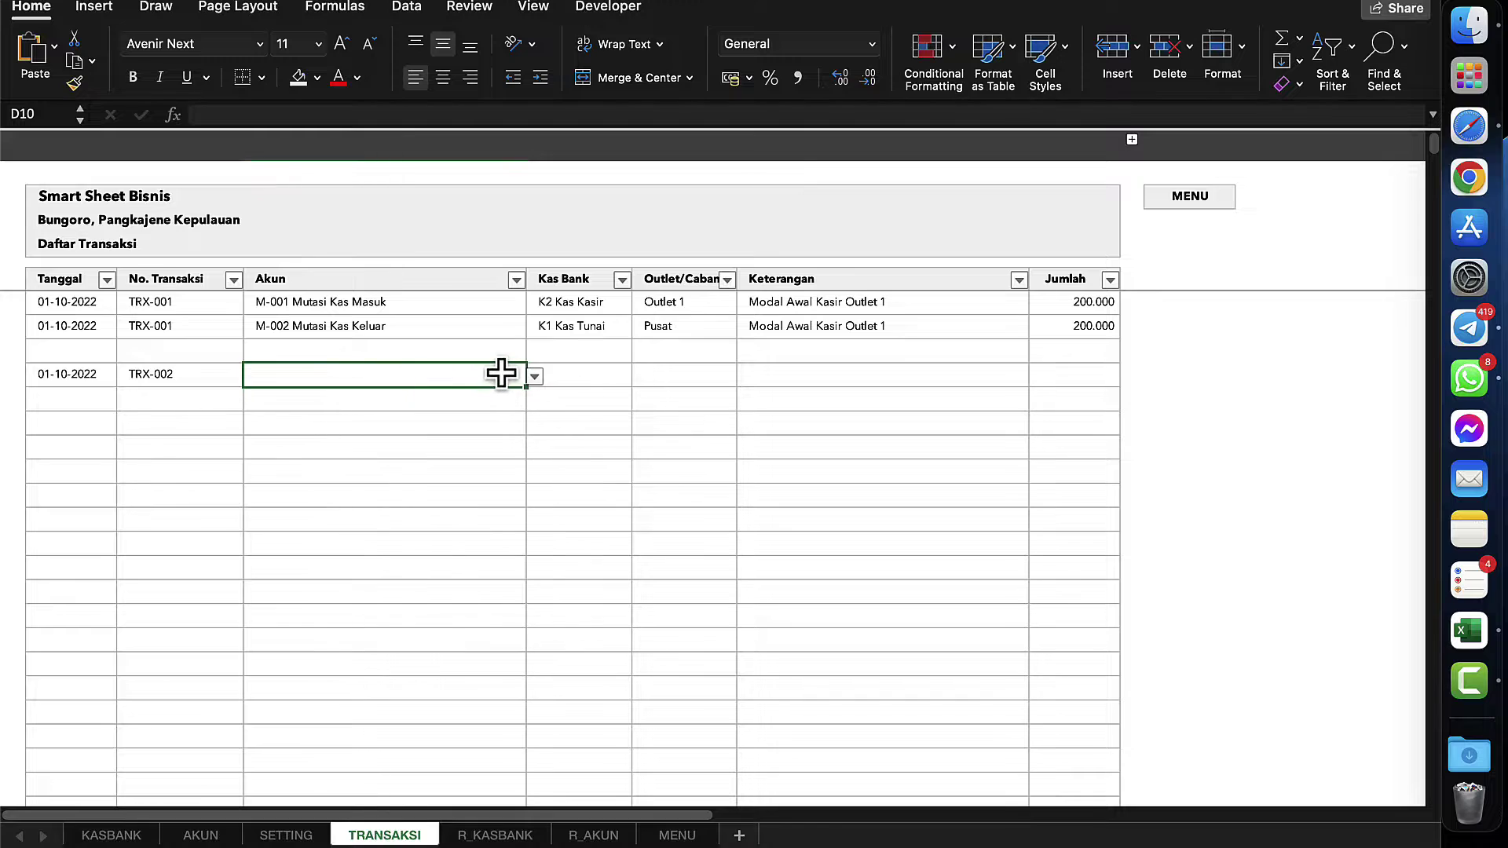
{"action": "left_click", "coordinate": [534, 377]}
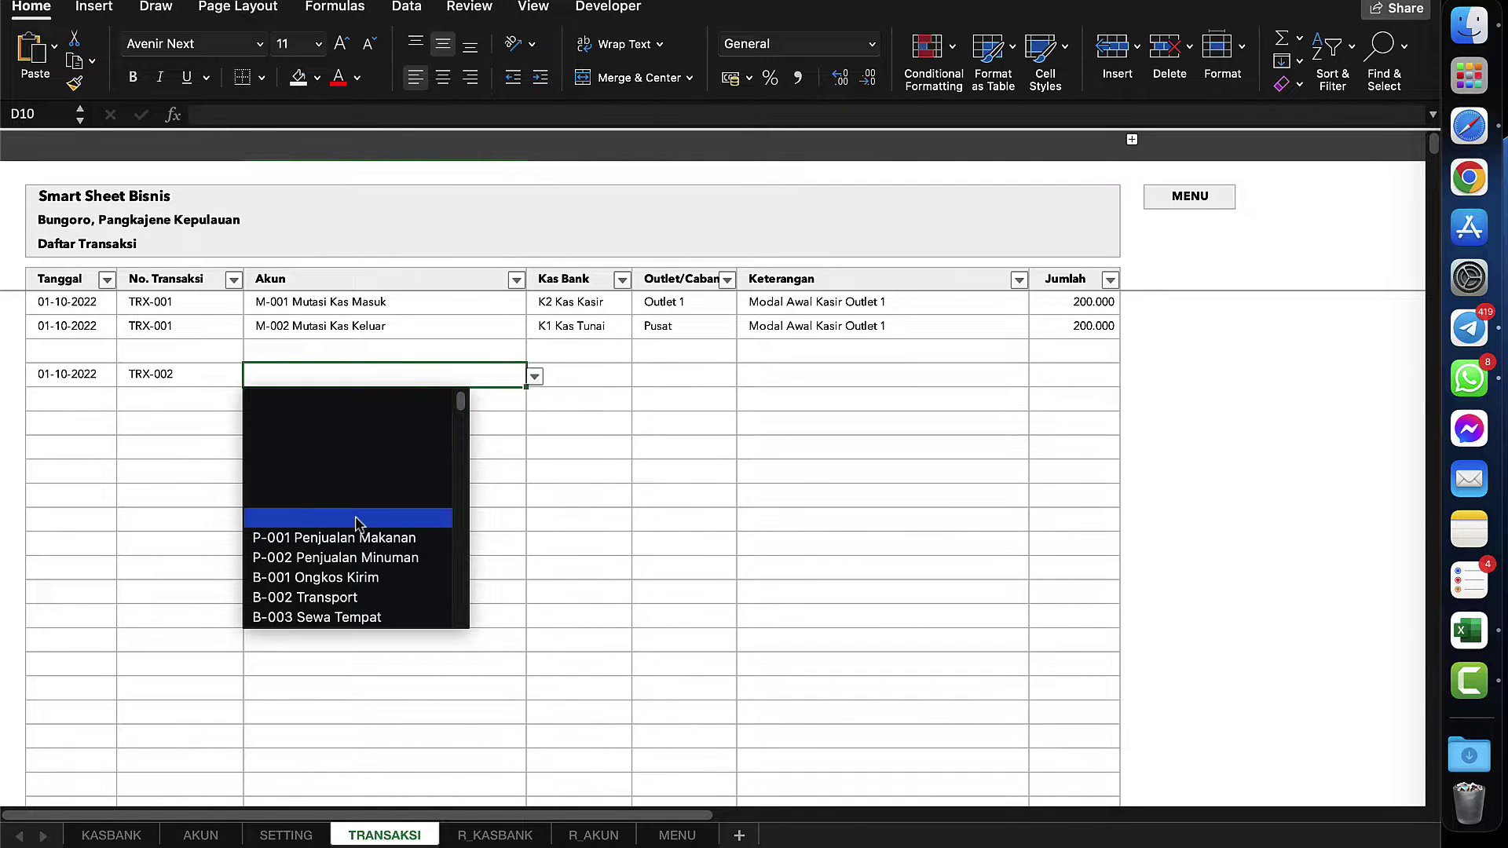
{"action": "scroll", "coordinate": [356, 503], "scroll_direction": "down", "scroll_amount": 3}
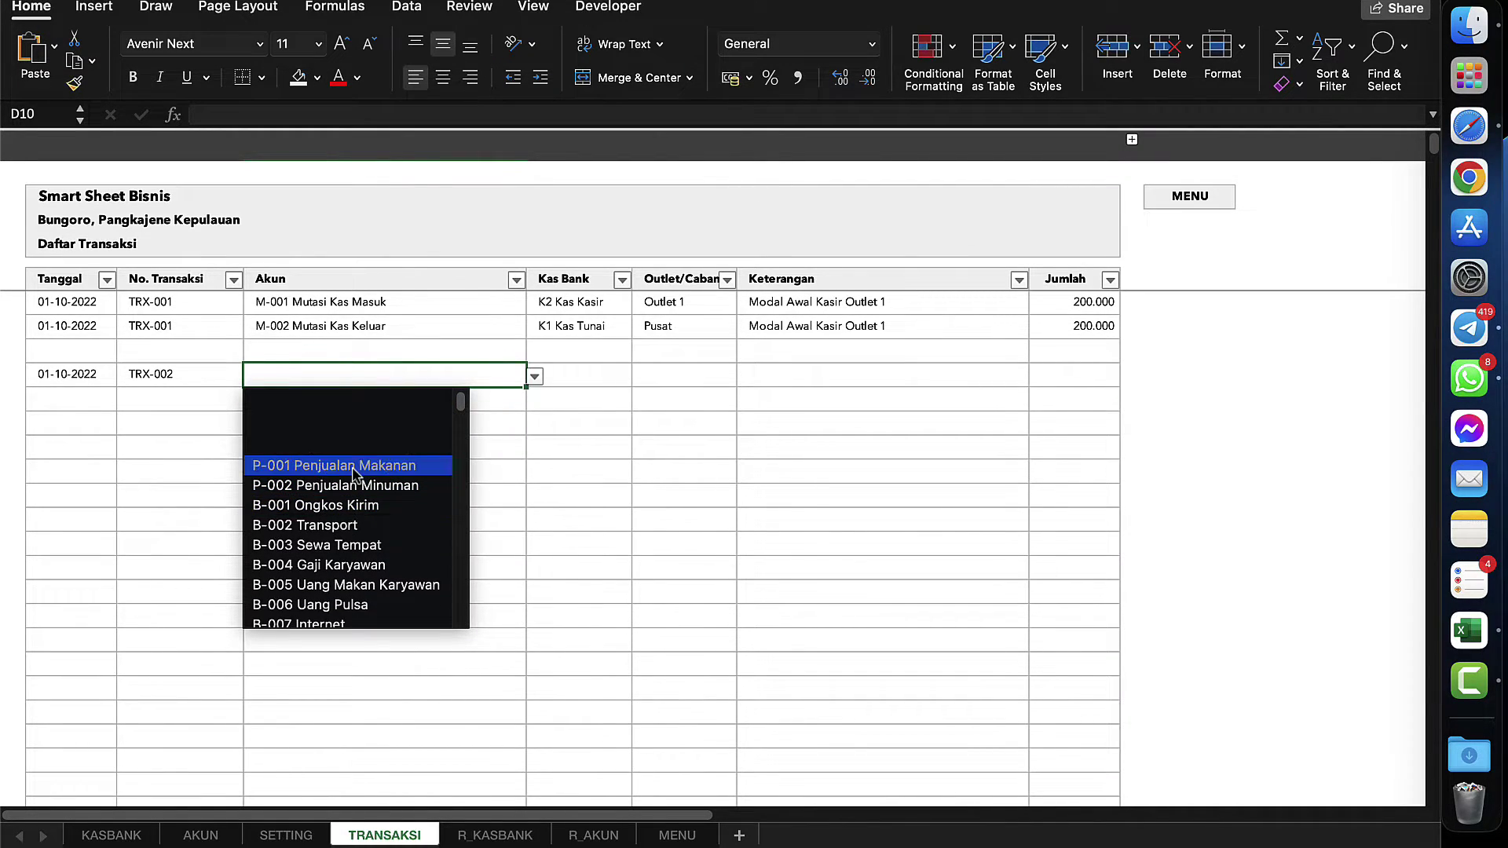
{"action": "left_click", "coordinate": [353, 449]}
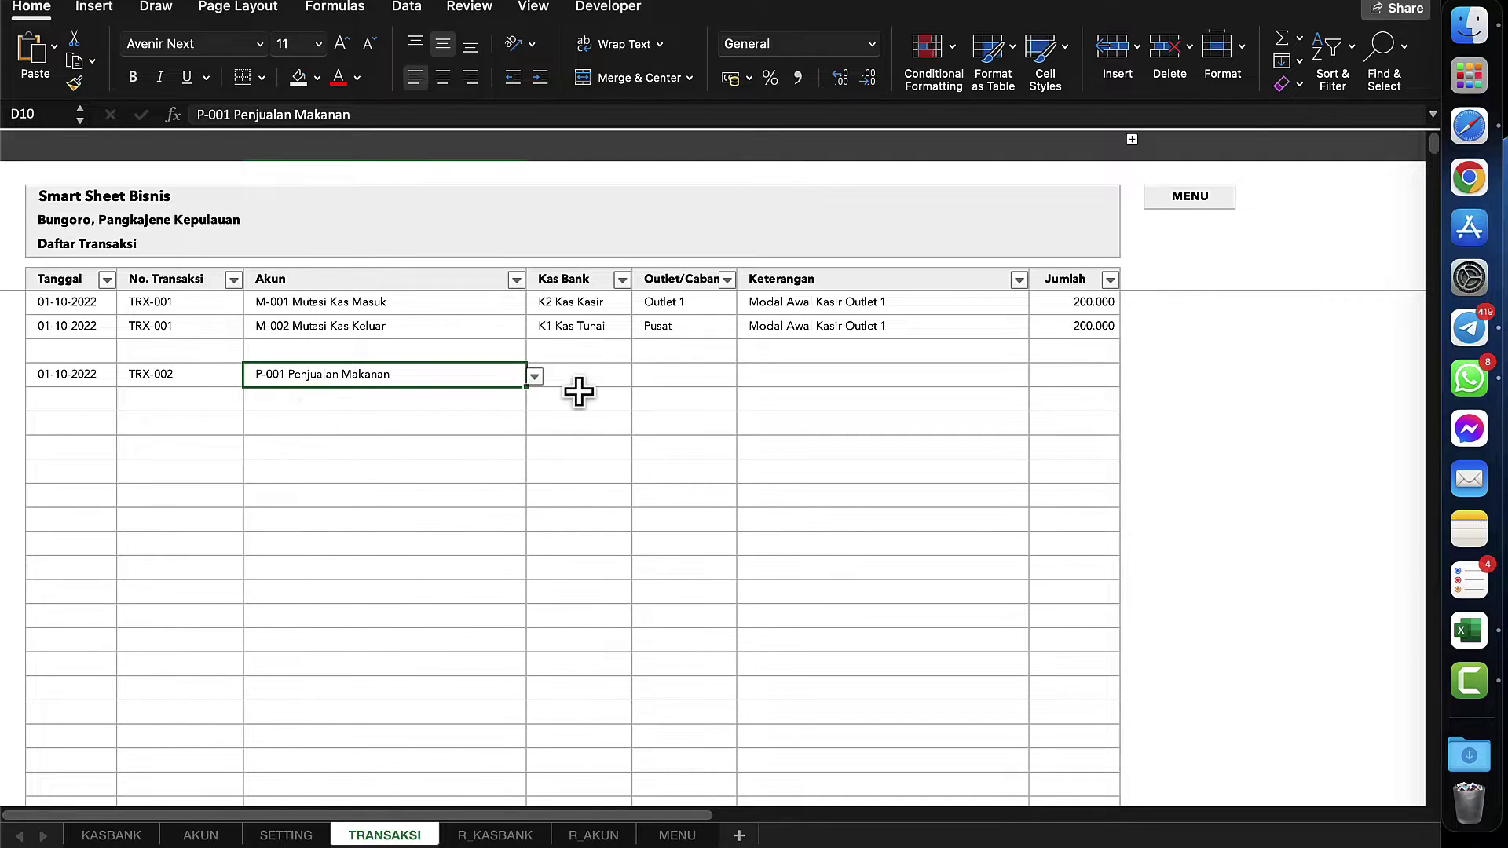
- Set the TRX-002 food sales row's Kas Bank to K2 Kas Kasir and its Outlet/Cabang to Outlet 1
{"action": "left_click", "coordinate": [601, 376]}
{"action": "left_click", "coordinate": [640, 376]}
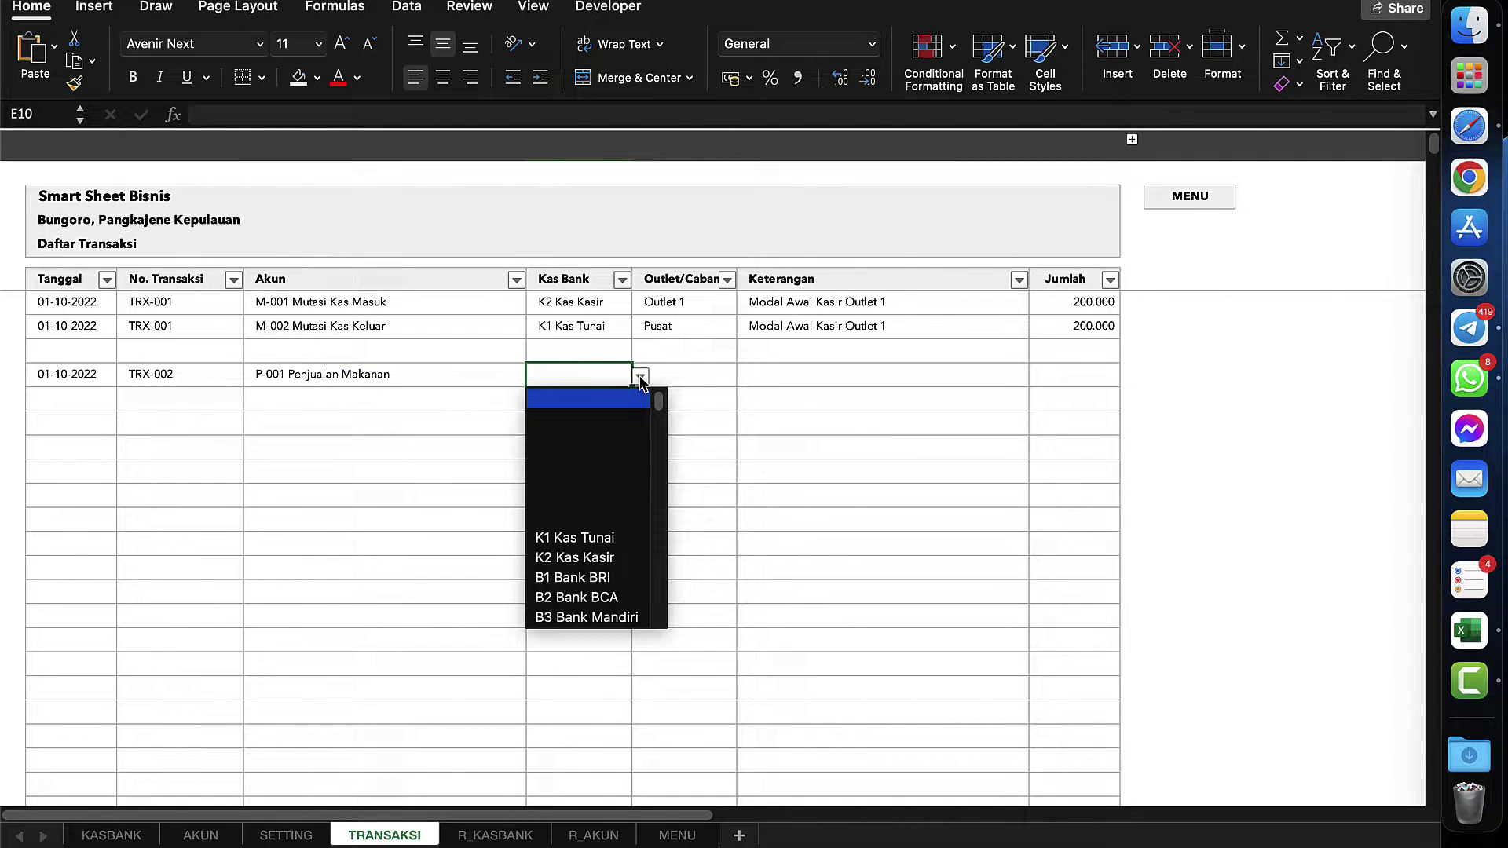
{"action": "left_click", "coordinate": [589, 559]}
{"action": "left_click", "coordinate": [680, 375]}
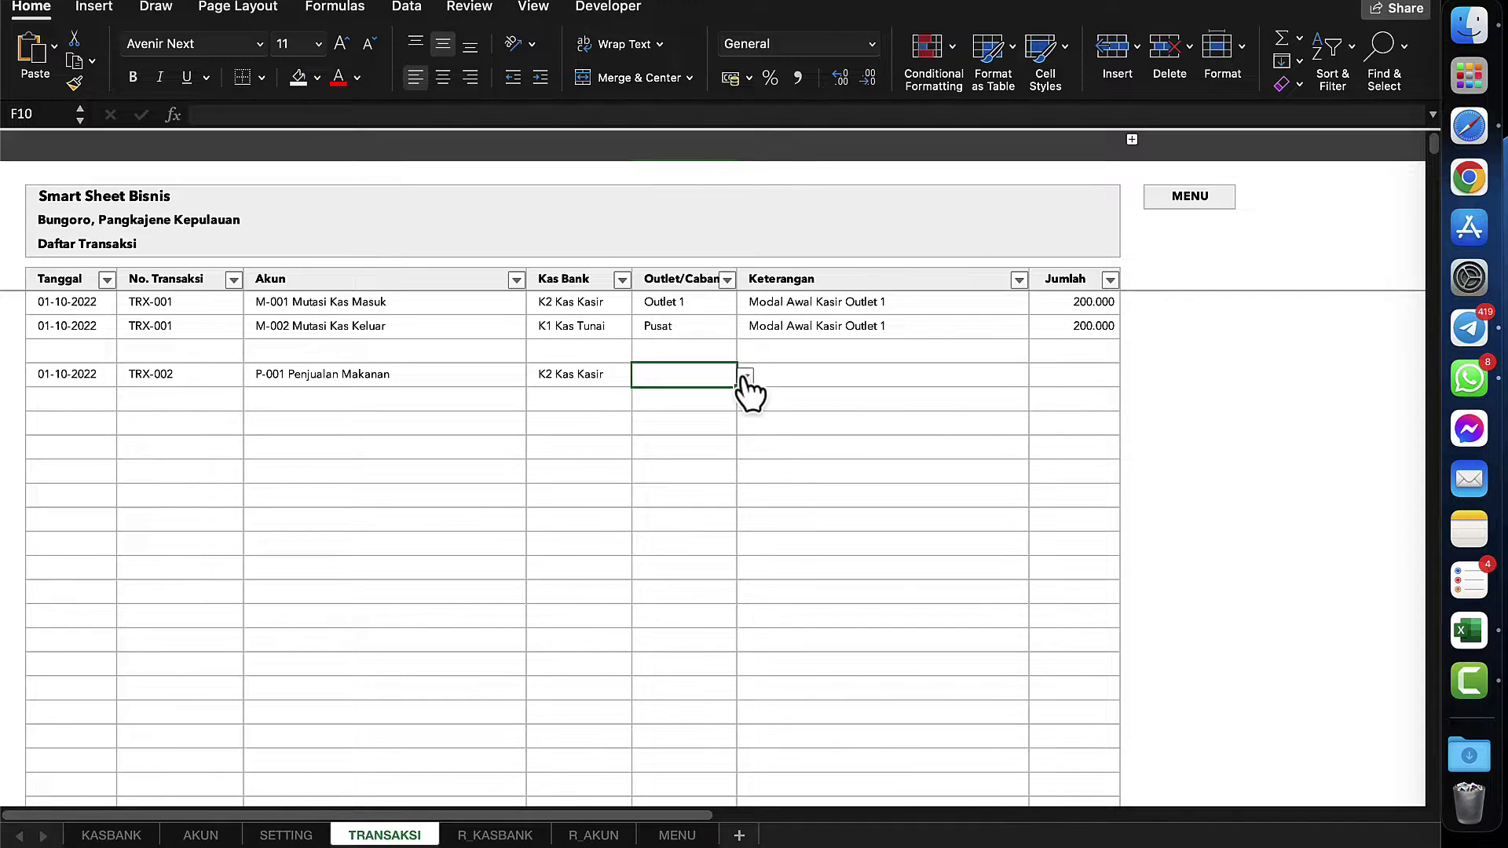
{"action": "left_click", "coordinate": [312, 381]}
{"action": "left_click", "coordinate": [570, 384]}
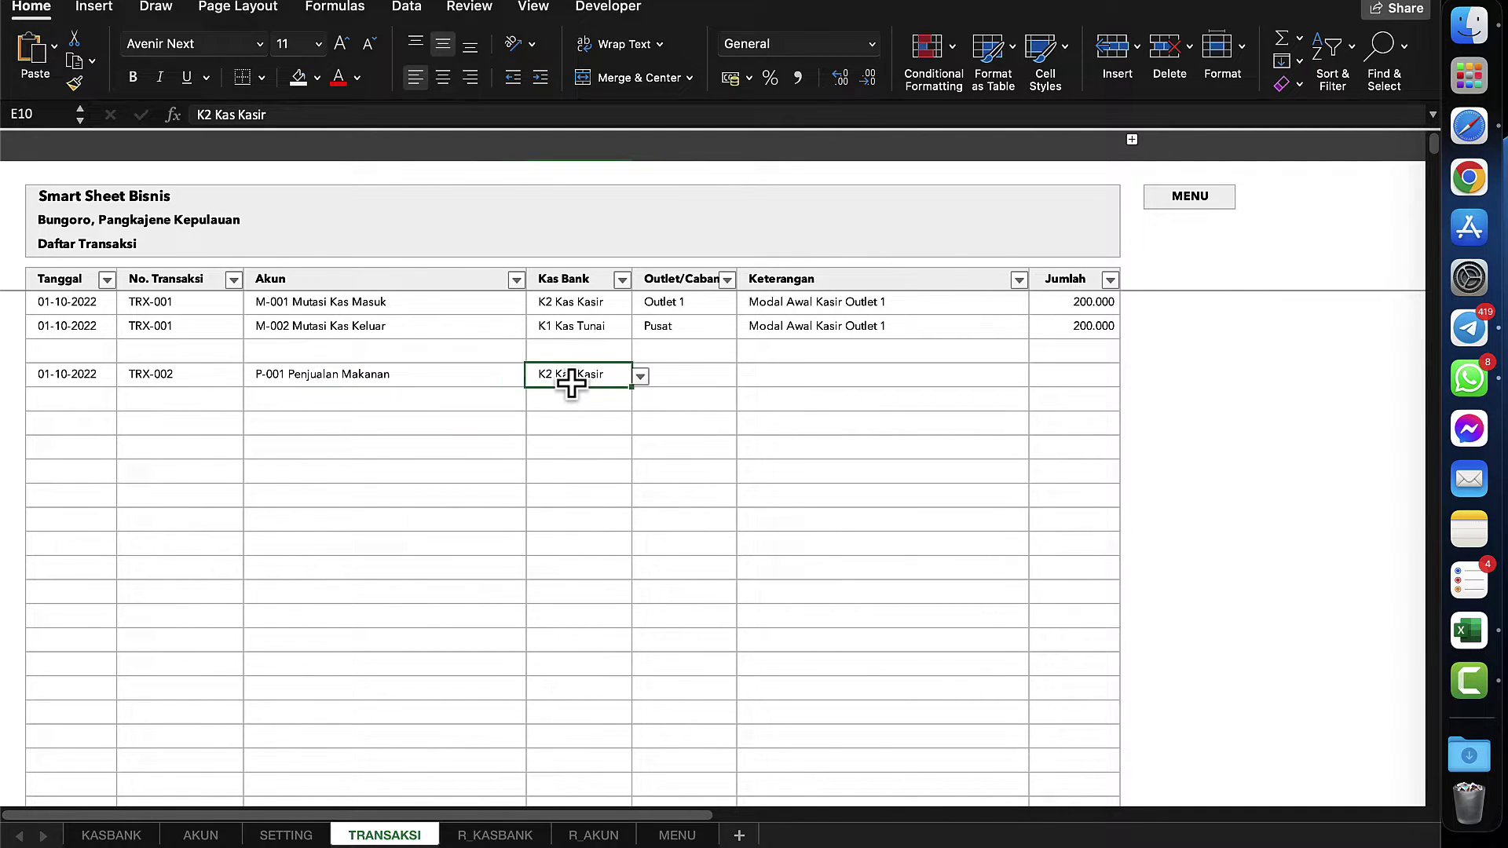
{"action": "left_click", "coordinate": [790, 370]}
{"action": "left_click", "coordinate": [698, 378]}
{"action": "left_click", "coordinate": [744, 376]}
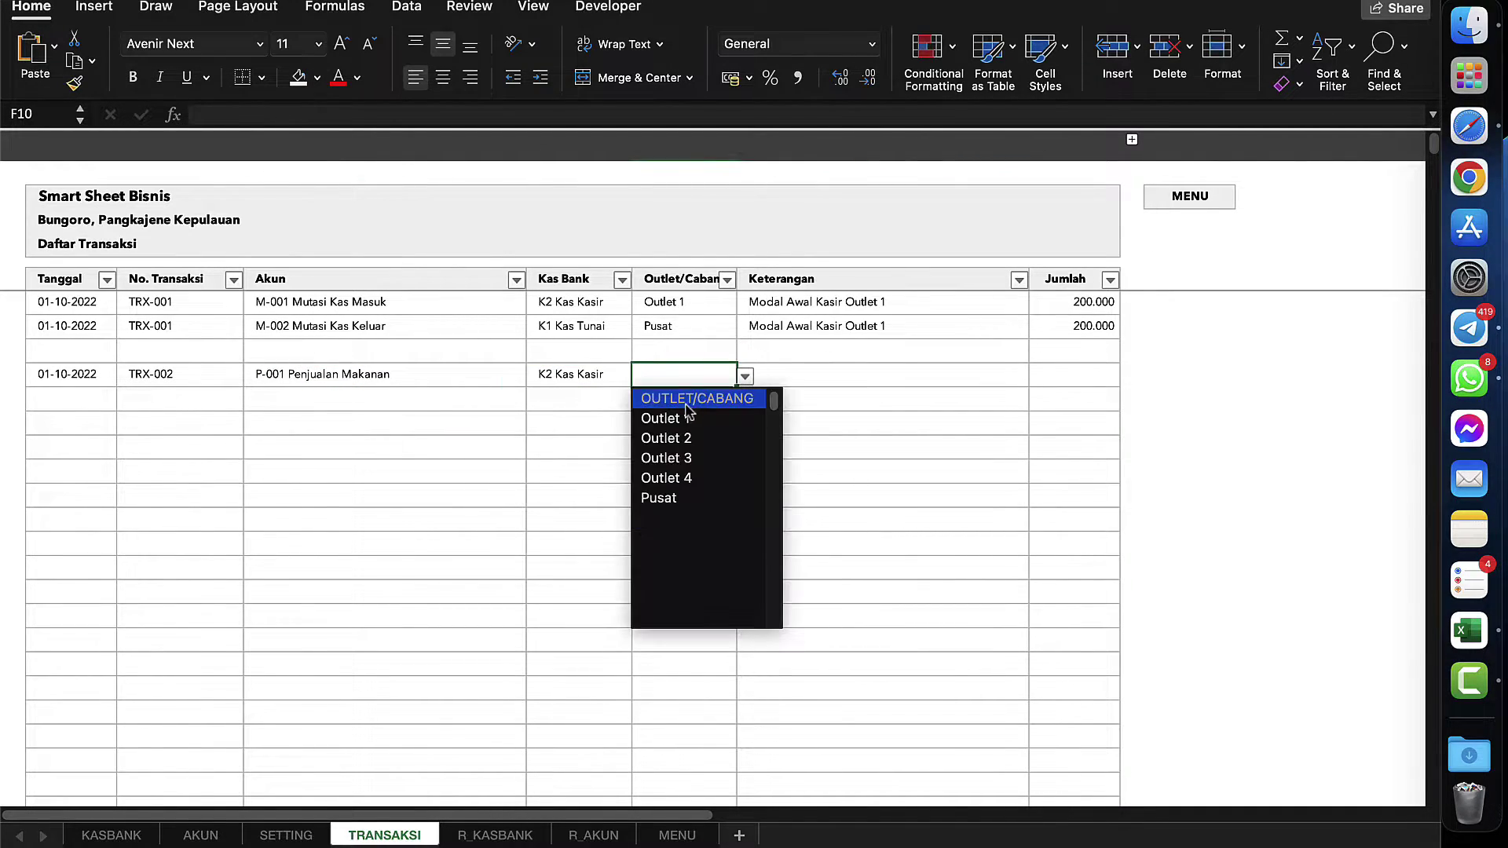
{"action": "left_click", "coordinate": [687, 418]}
- Enter the Keterangan "Penjualan Tunai untuk Makanan" and a Jumlah of 300.000 in row 10
{"action": "left_click", "coordinate": [775, 383]}
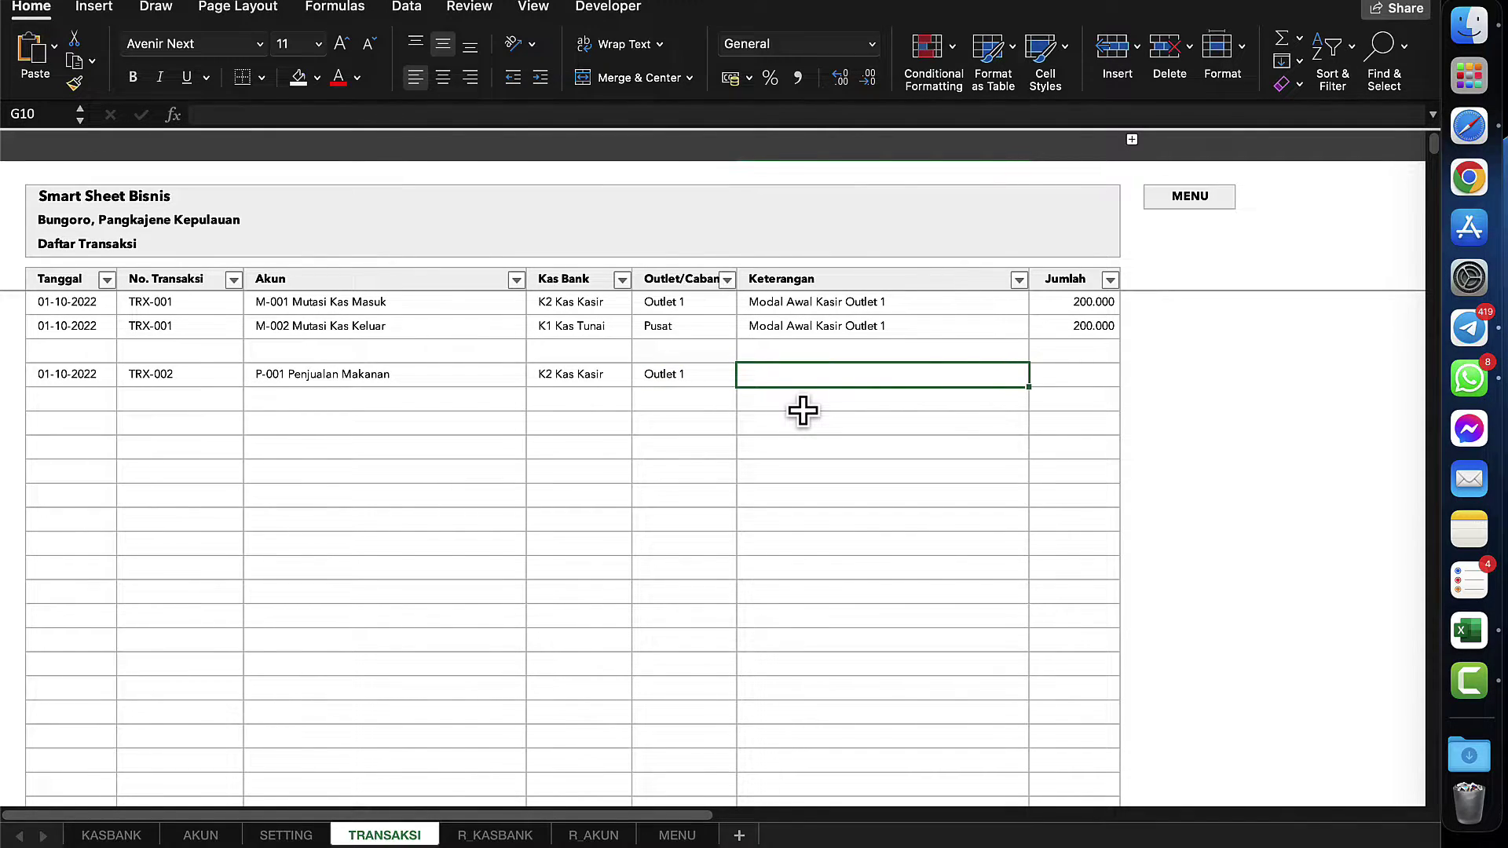
{"action": "type", "text": "Penjualan Tunai untuk Makanan"}
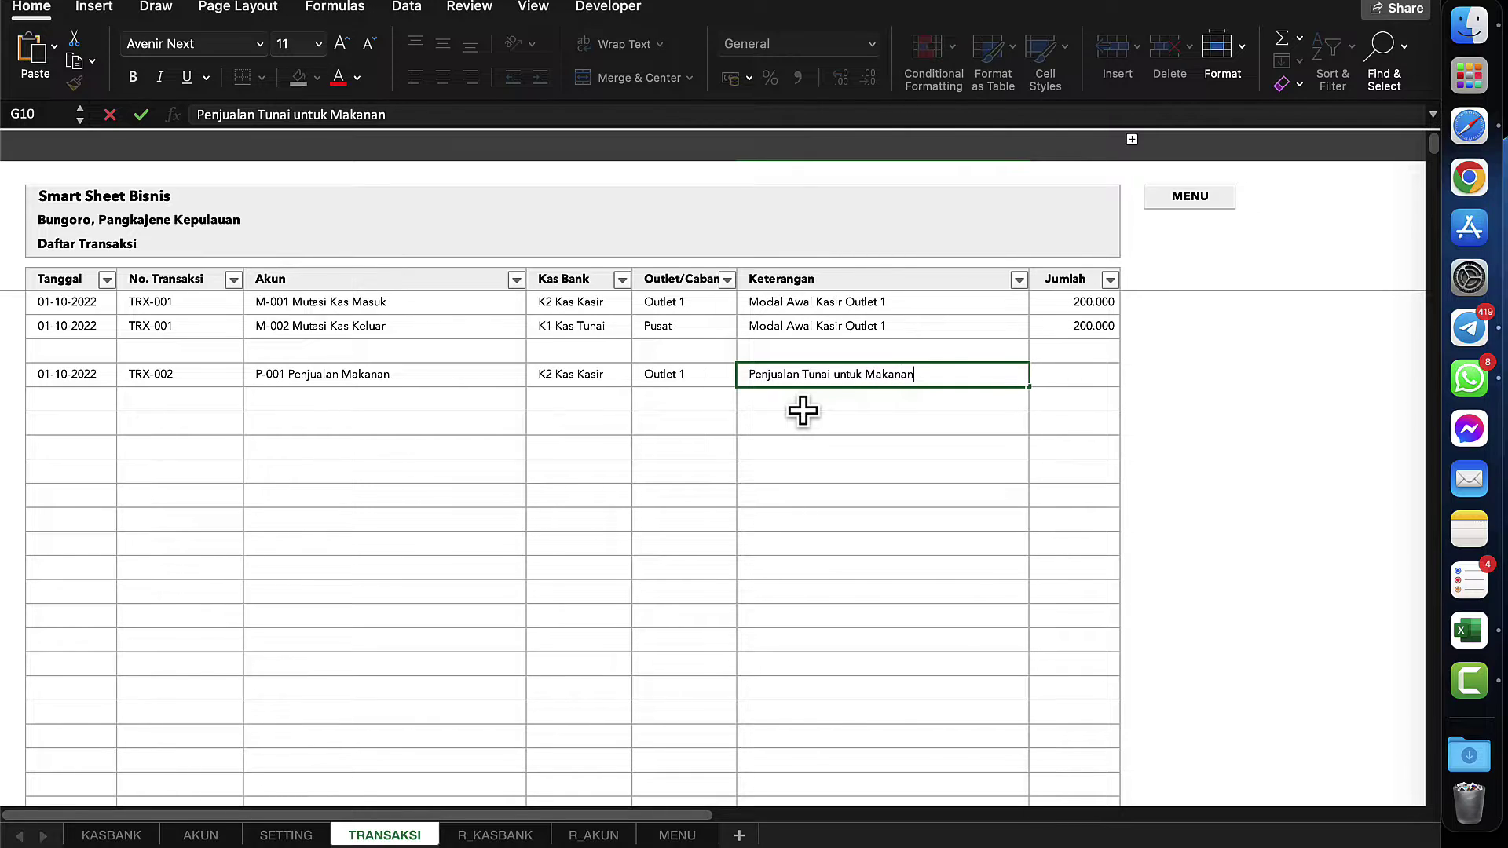
{"action": "key", "text": "Tab"}
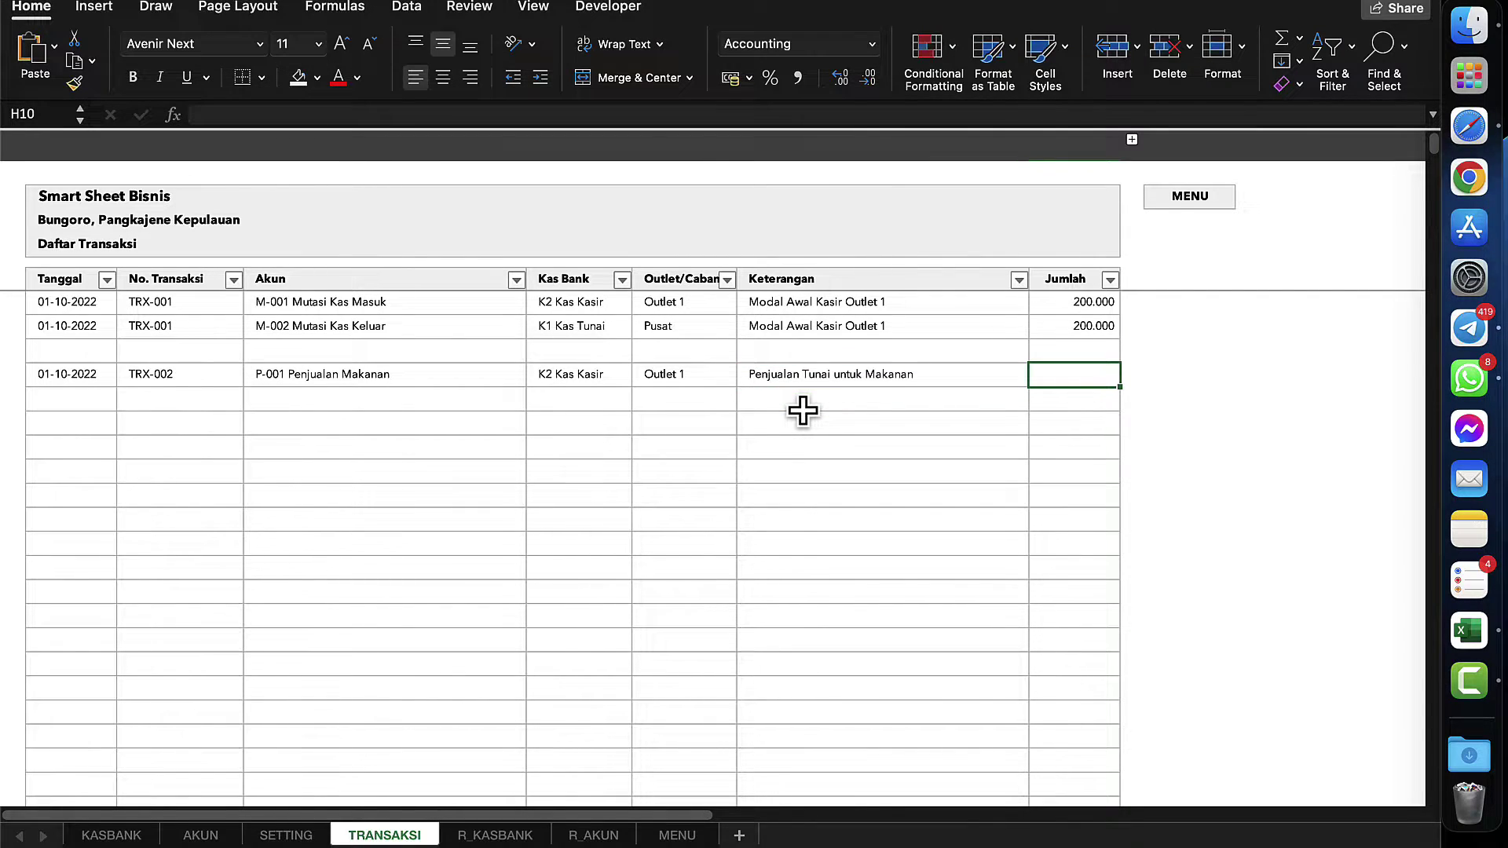
{"action": "type", "text": "300000"}
{"action": "key", "text": "Return"}
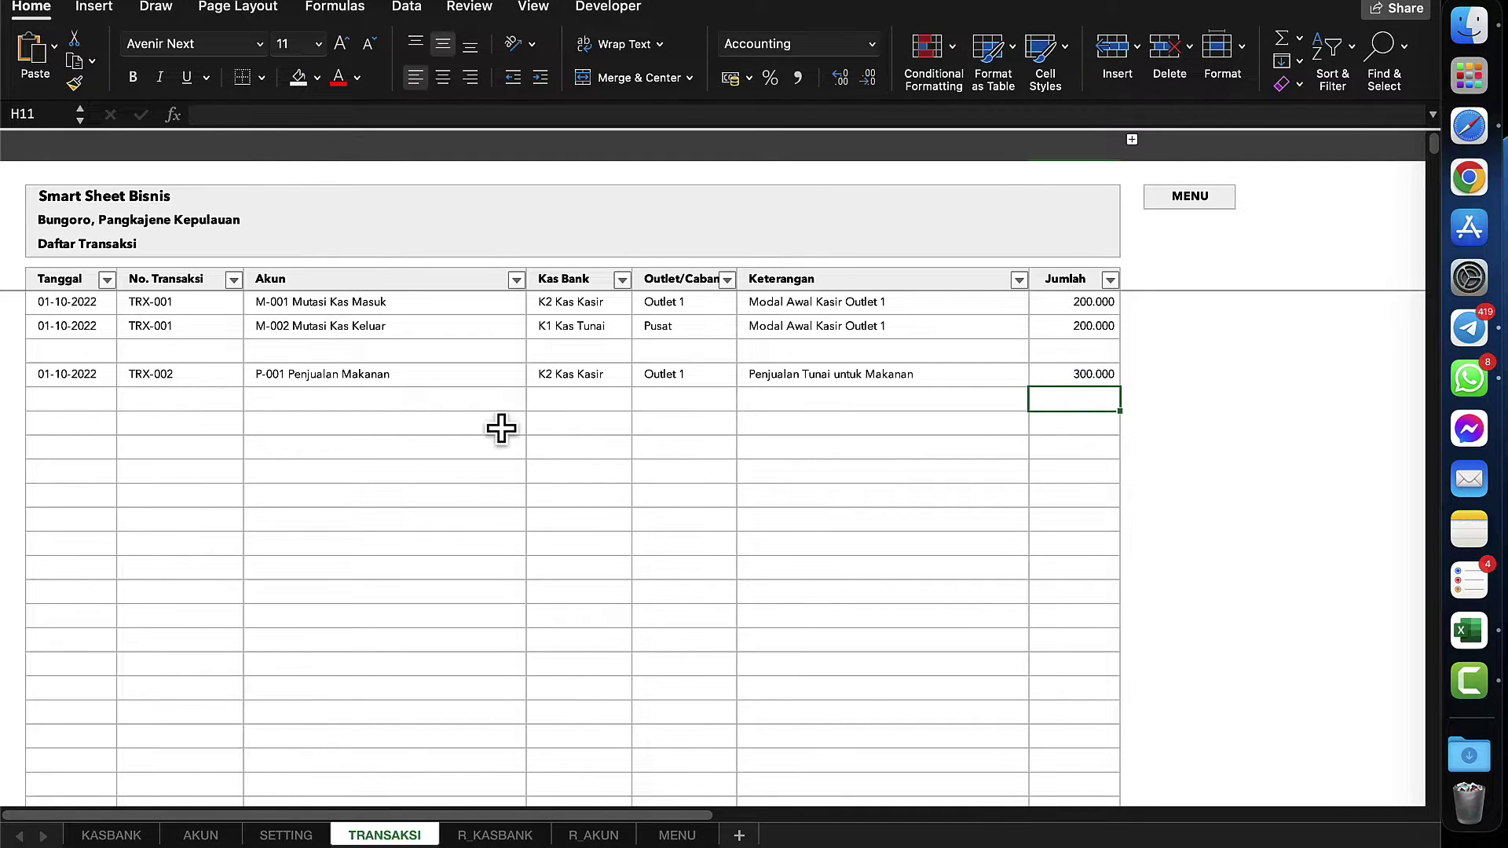
- Start a second food sales entry in row 11, repeating Tanggal 01-10-2022, No. Transaksi TRX-002 and Akun P-001 Penjualan Makanan from the row above
{"action": "left_click", "coordinate": [55, 397]}
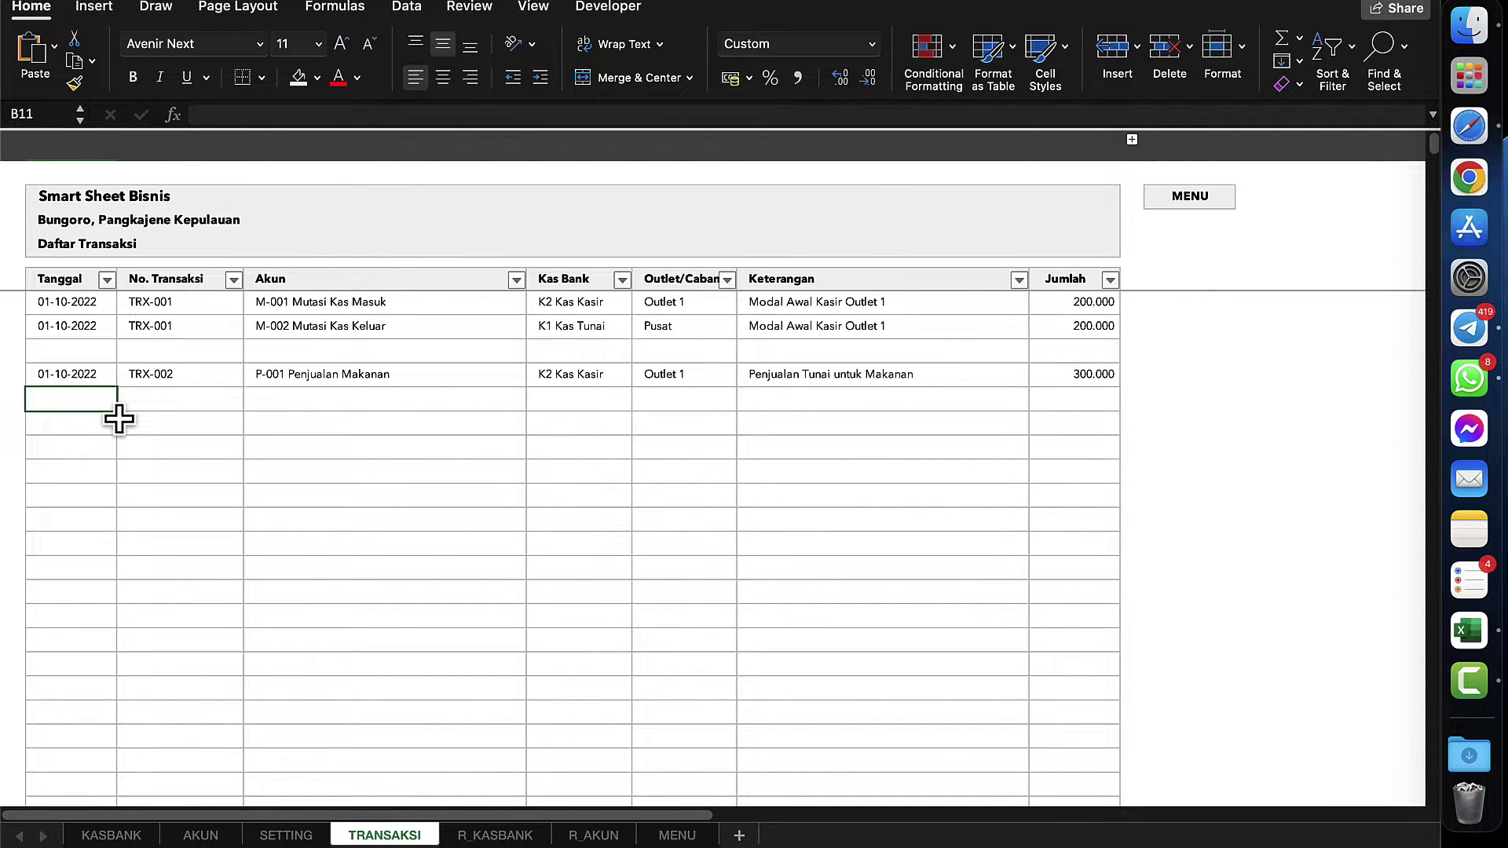
{"action": "key", "text": "ctrl+d"}
{"action": "left_click", "coordinate": [178, 397]}
{"action": "key", "text": "ctrl+d"}
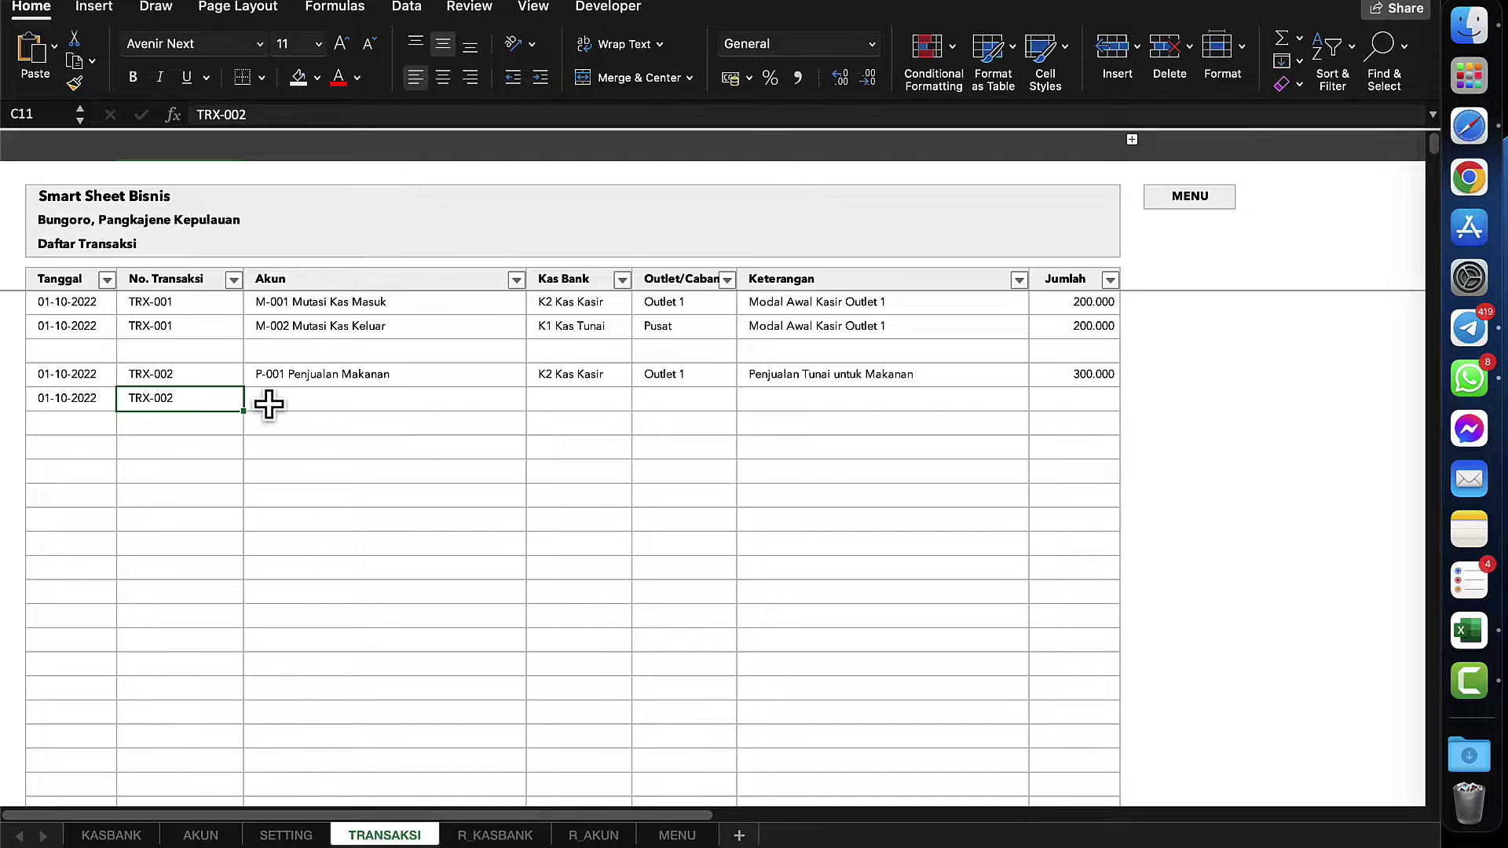
{"action": "left_click", "coordinate": [308, 401]}
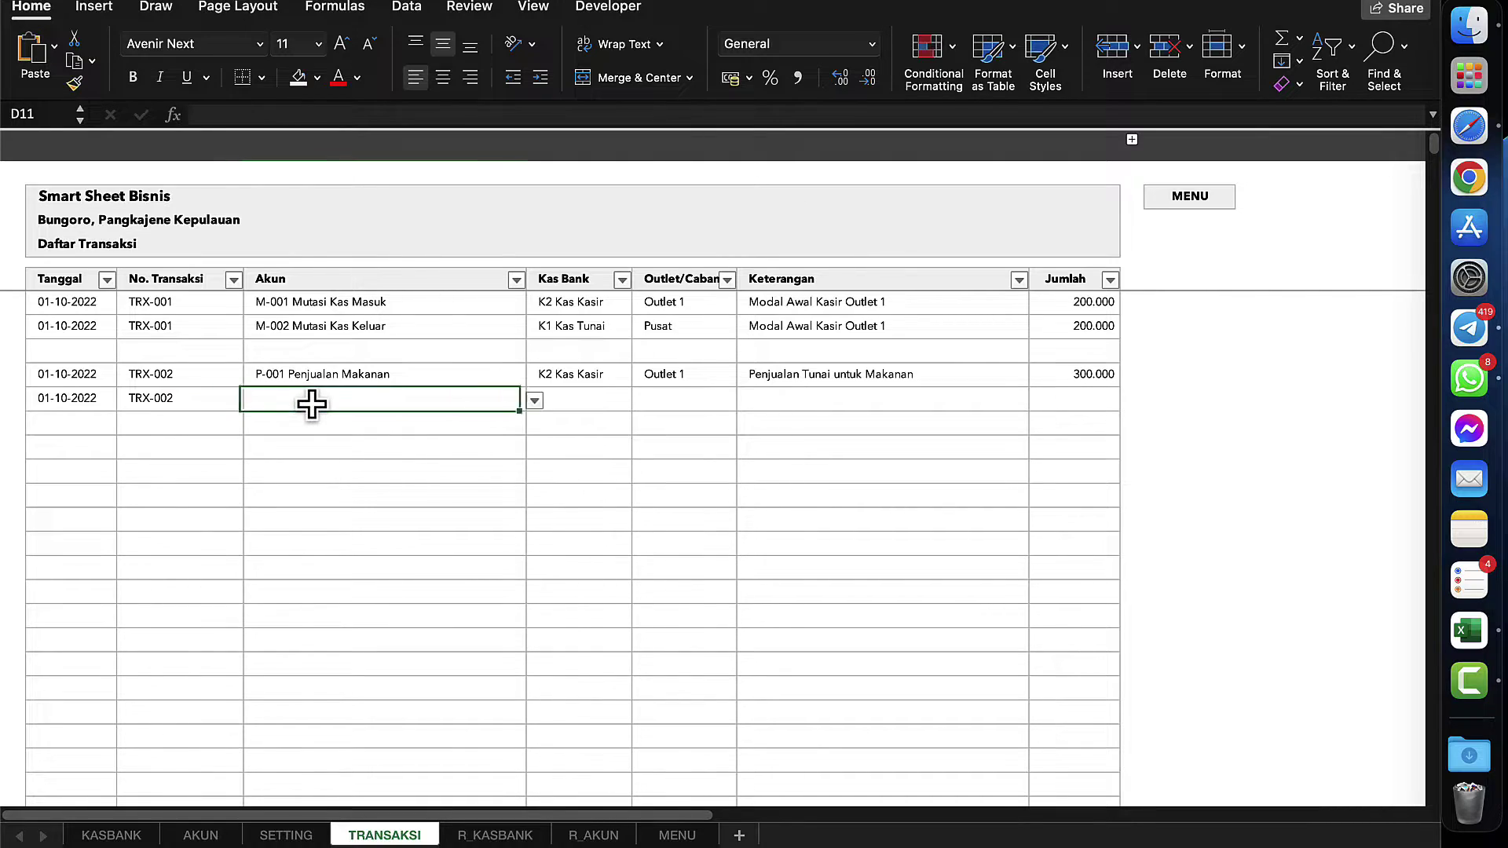
{"action": "left_click", "coordinate": [534, 400]}
{"action": "left_click", "coordinate": [457, 391]}
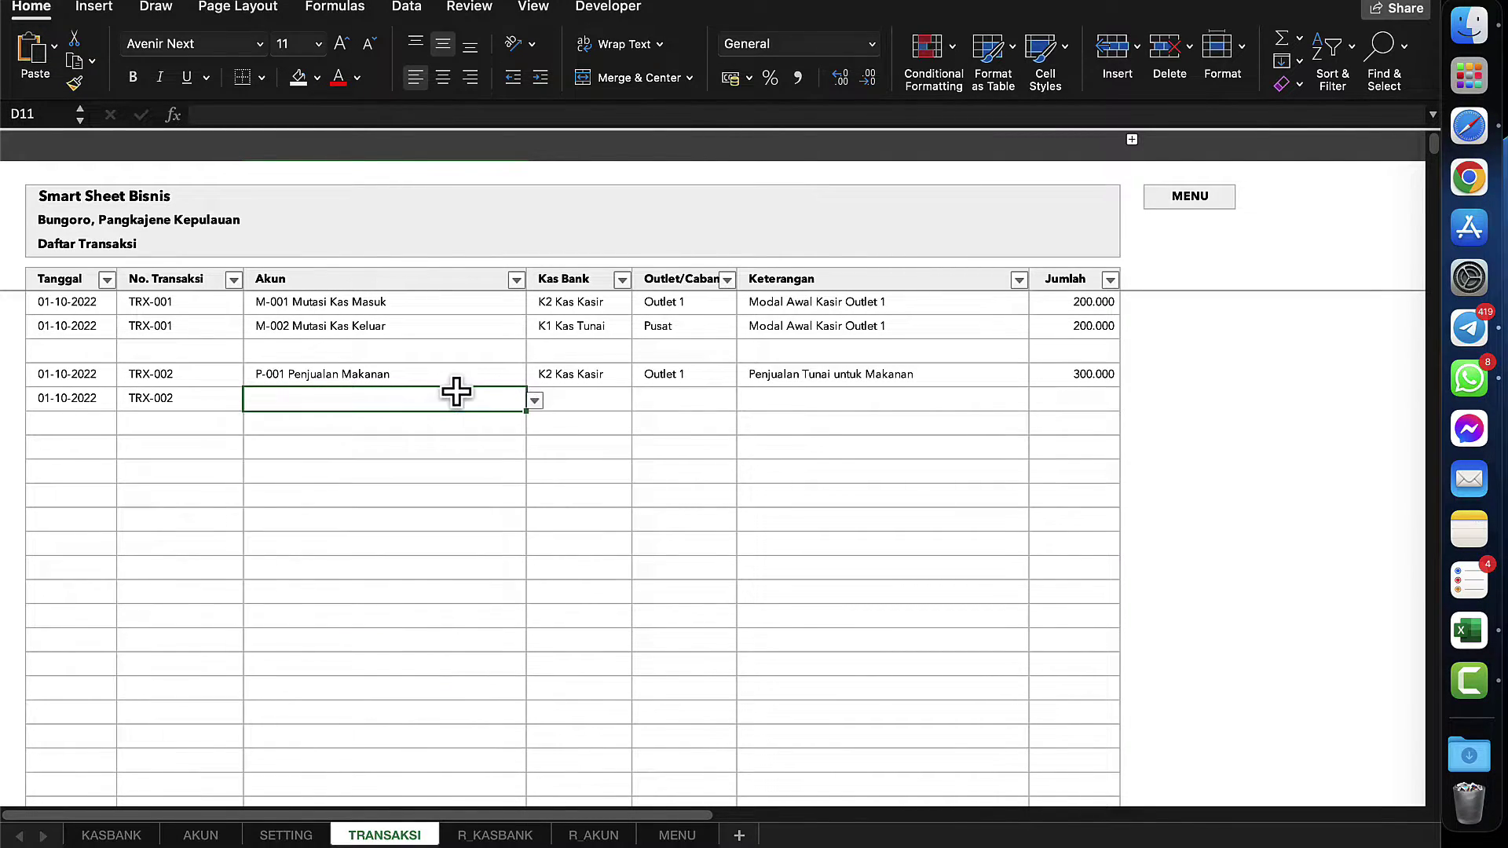
{"action": "key", "text": "ctrl+d"}
- Set row 11's Kas Bank to B2 Bank BCA and its Outlet/Cabang to Outlet 1
{"action": "left_click", "coordinate": [606, 402]}
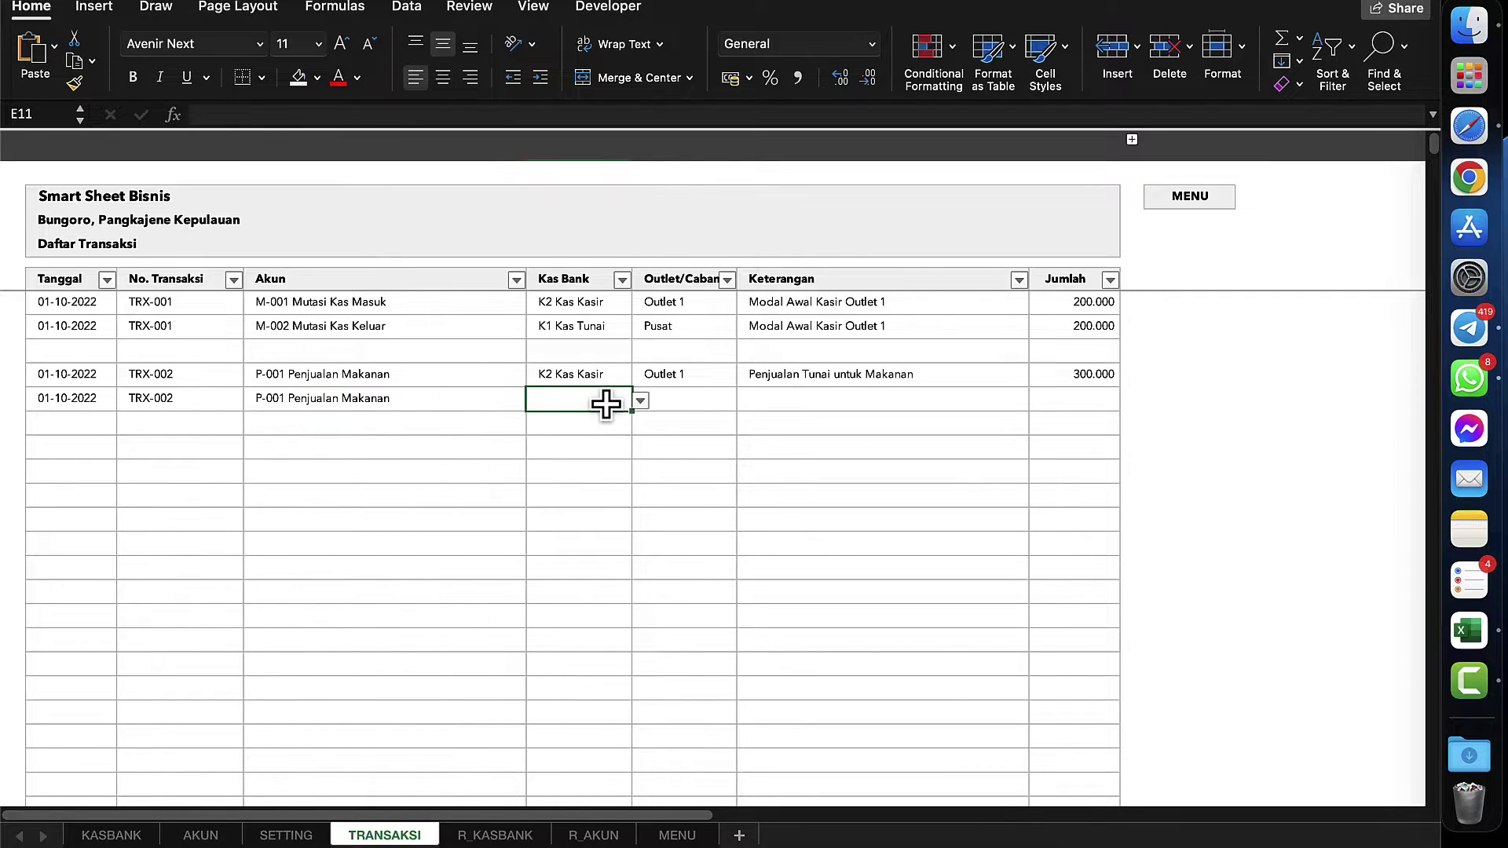
{"action": "left_click", "coordinate": [656, 400]}
{"action": "left_click", "coordinate": [613, 400]}
{"action": "left_click", "coordinate": [642, 401]}
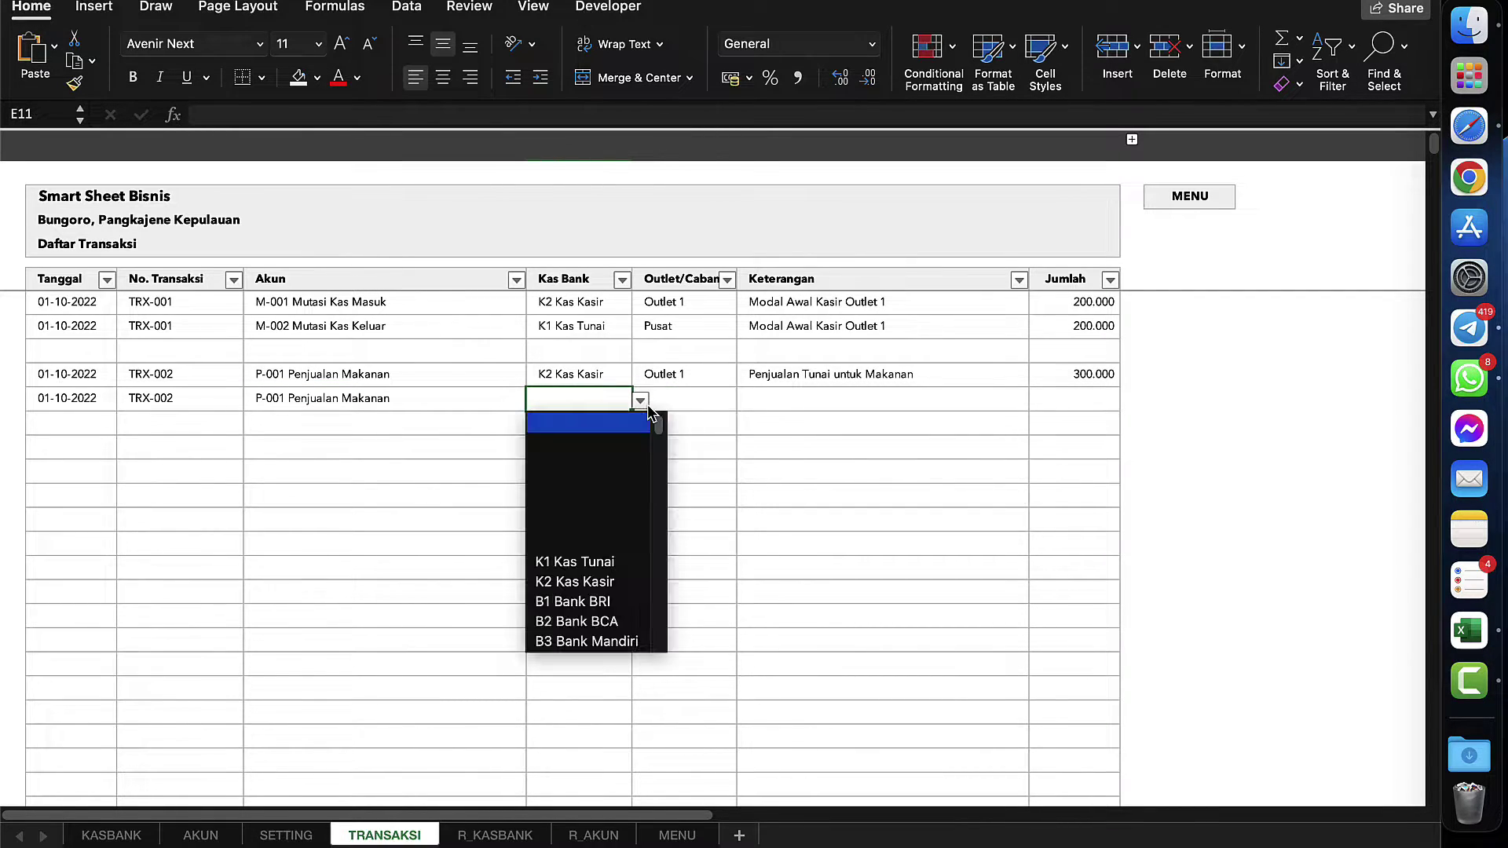
{"action": "scroll", "coordinate": [567, 579], "scroll_direction": "down", "scroll_amount": 2}
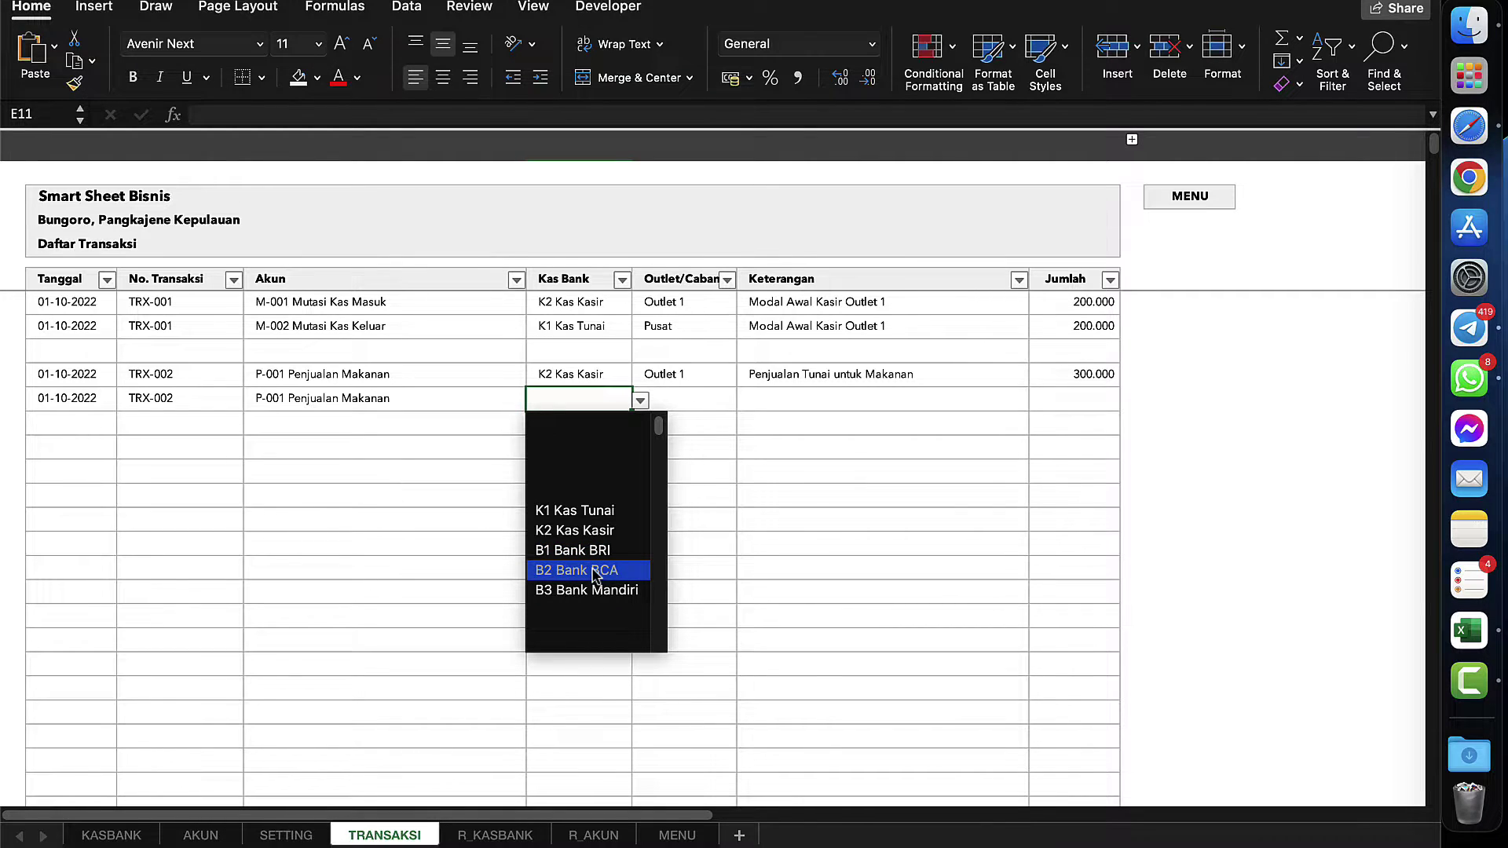
{"action": "left_click", "coordinate": [594, 571]}
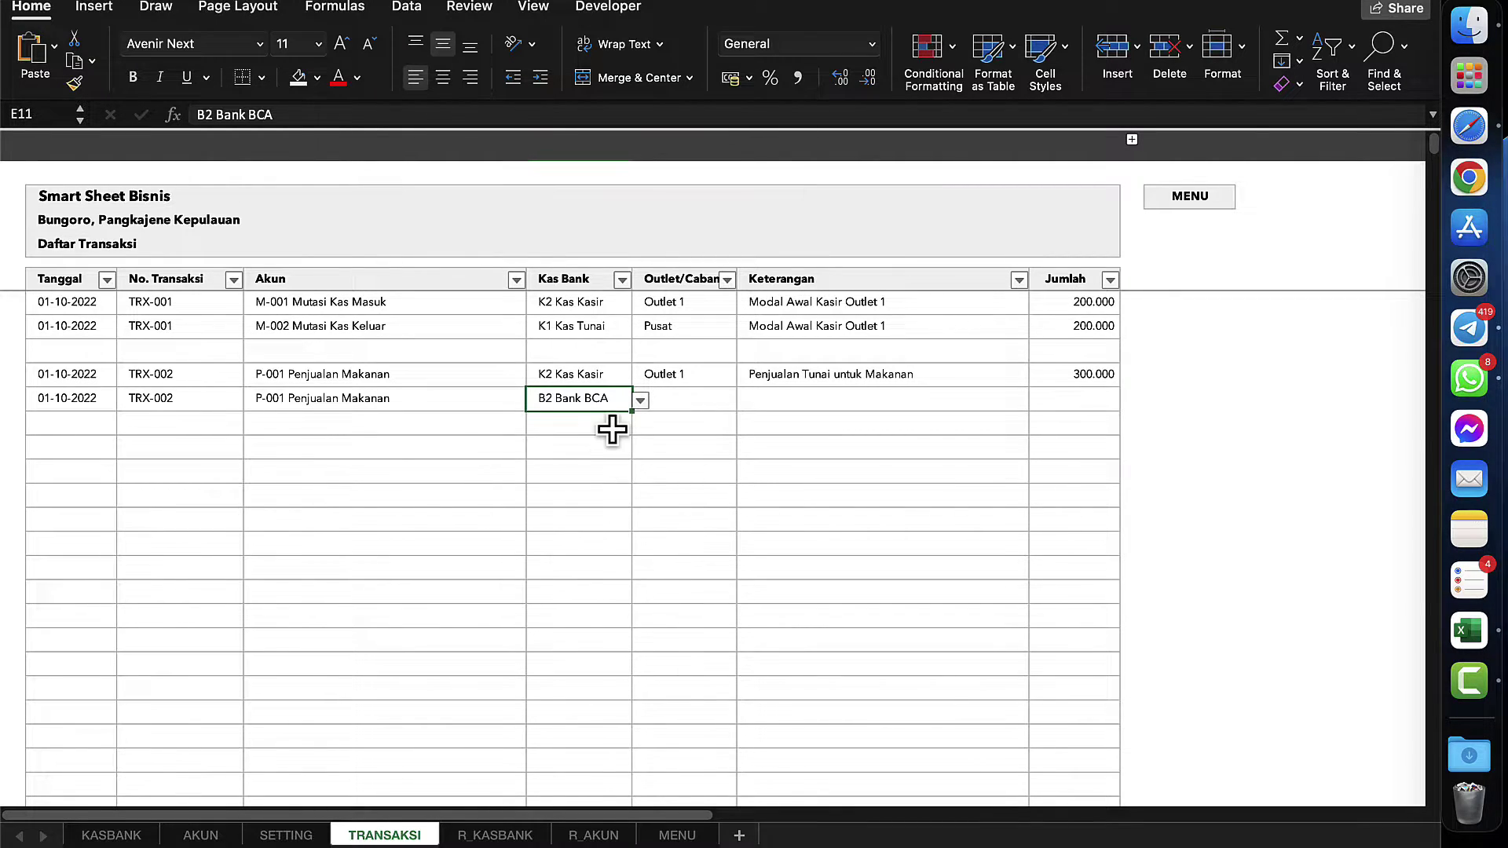
{"action": "left_click", "coordinate": [668, 404]}
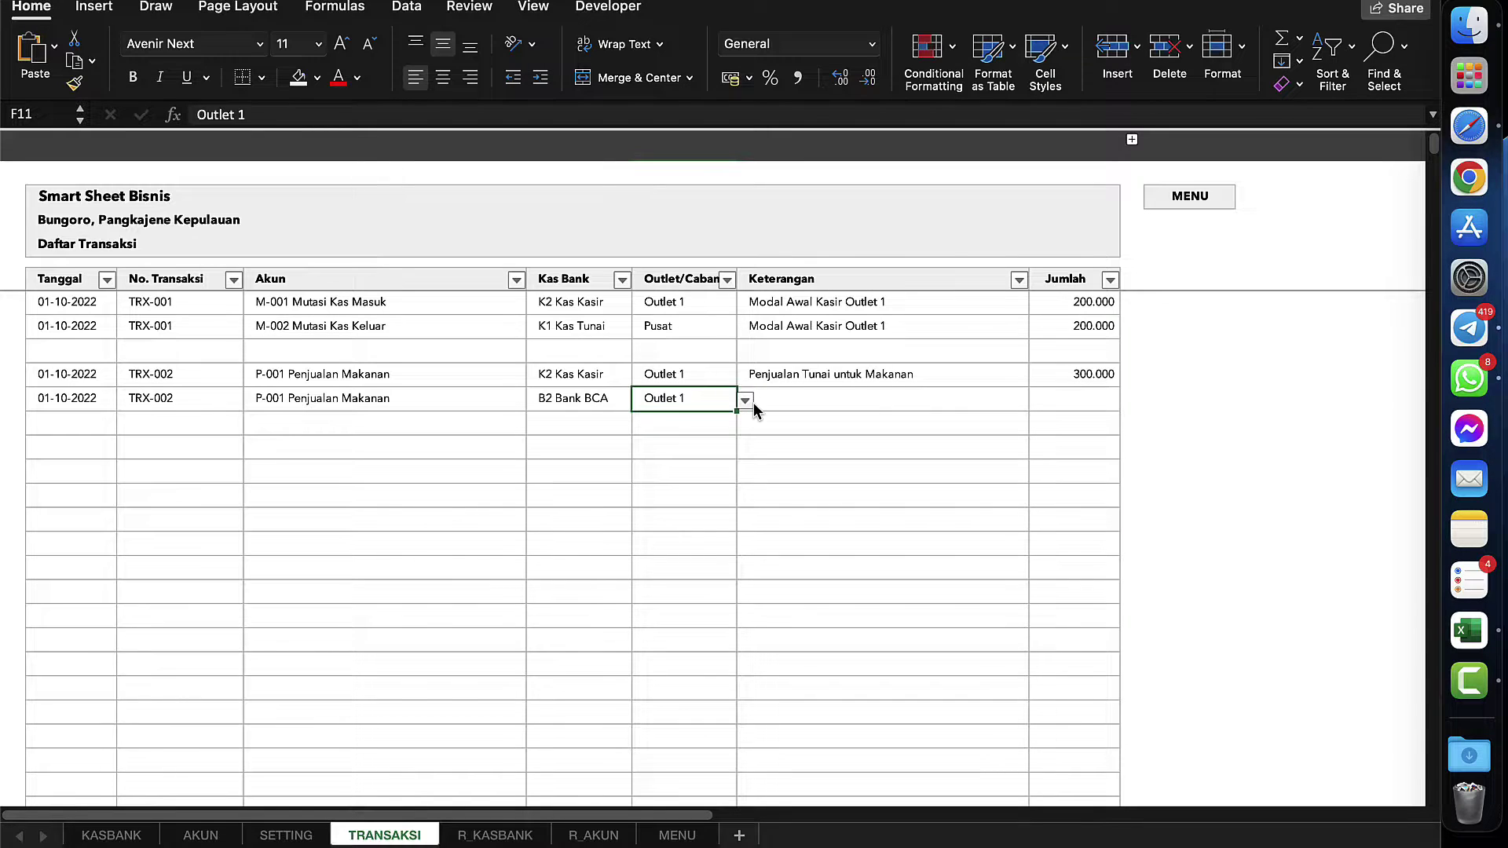
- Enter the Keterangan "Penjualan Via Trf Untuk Makanan" and a Jumlah of 230.000 in row 11
{"action": "left_click", "coordinate": [792, 401]}
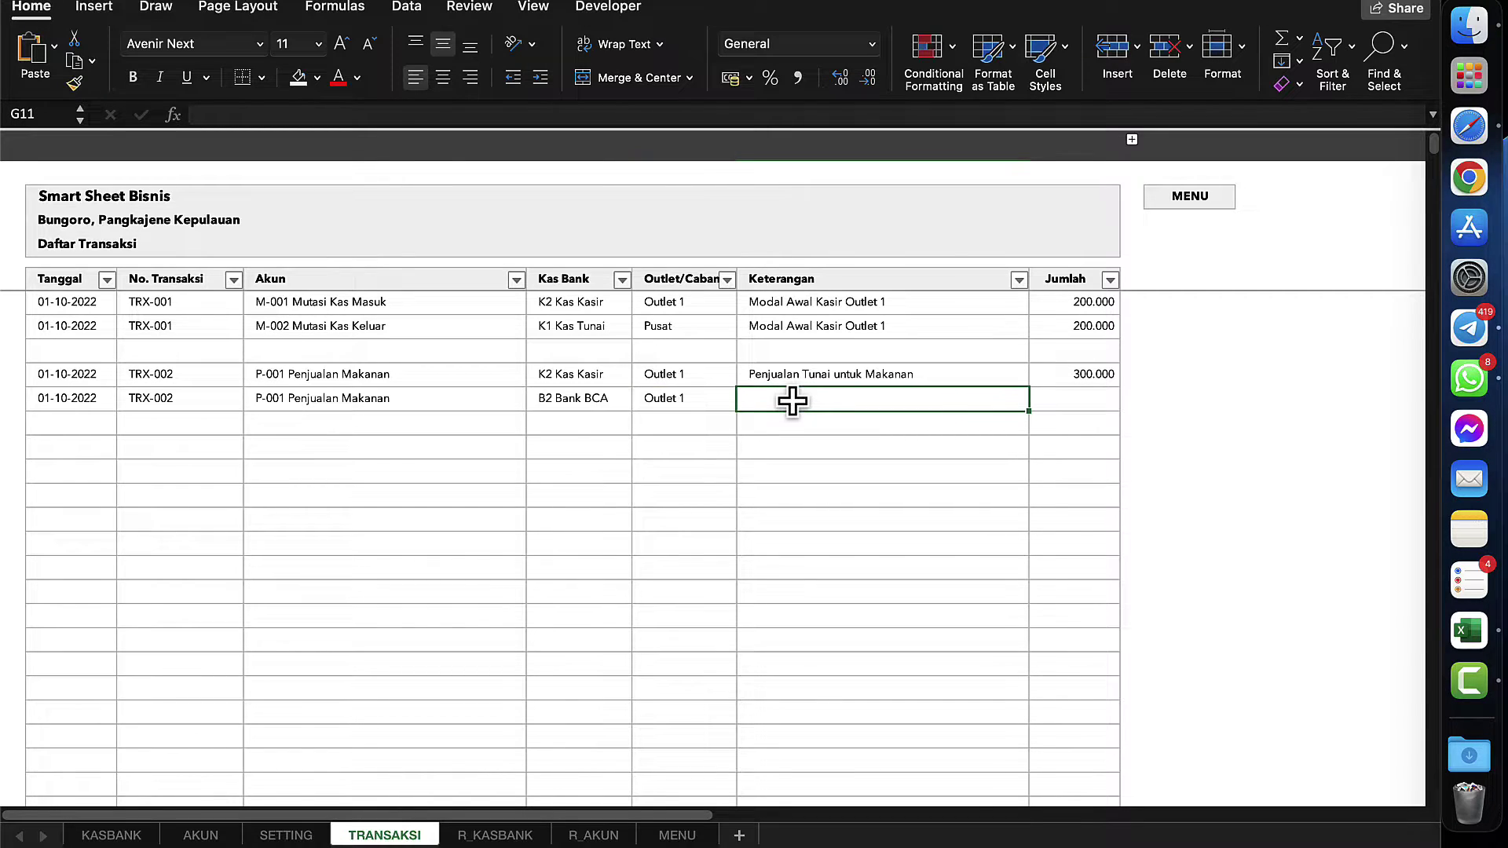
{"action": "type", "text": "P"}
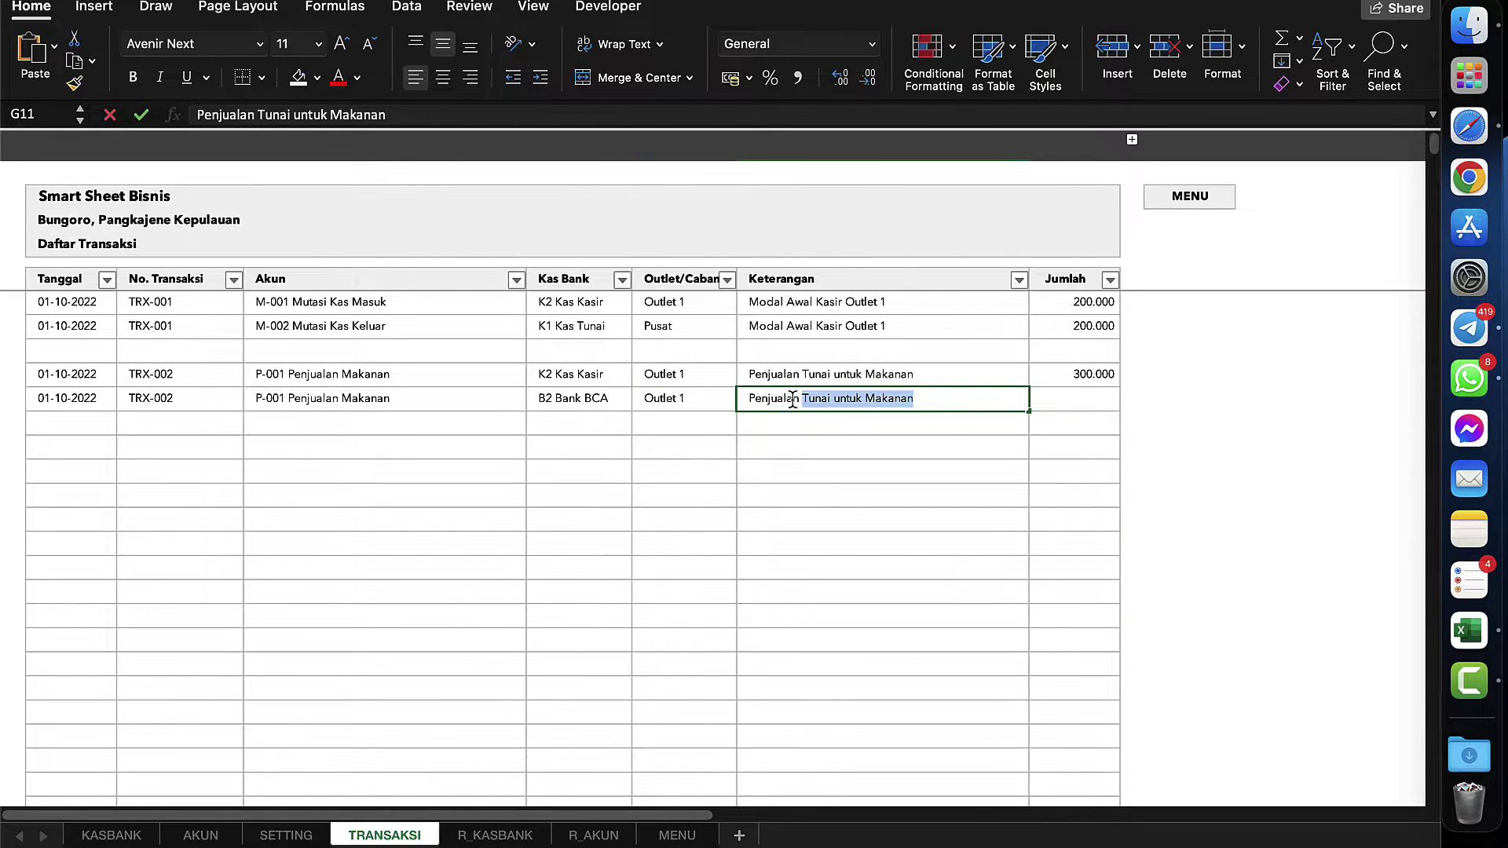
{"action": "type", "text": "enjualan "}
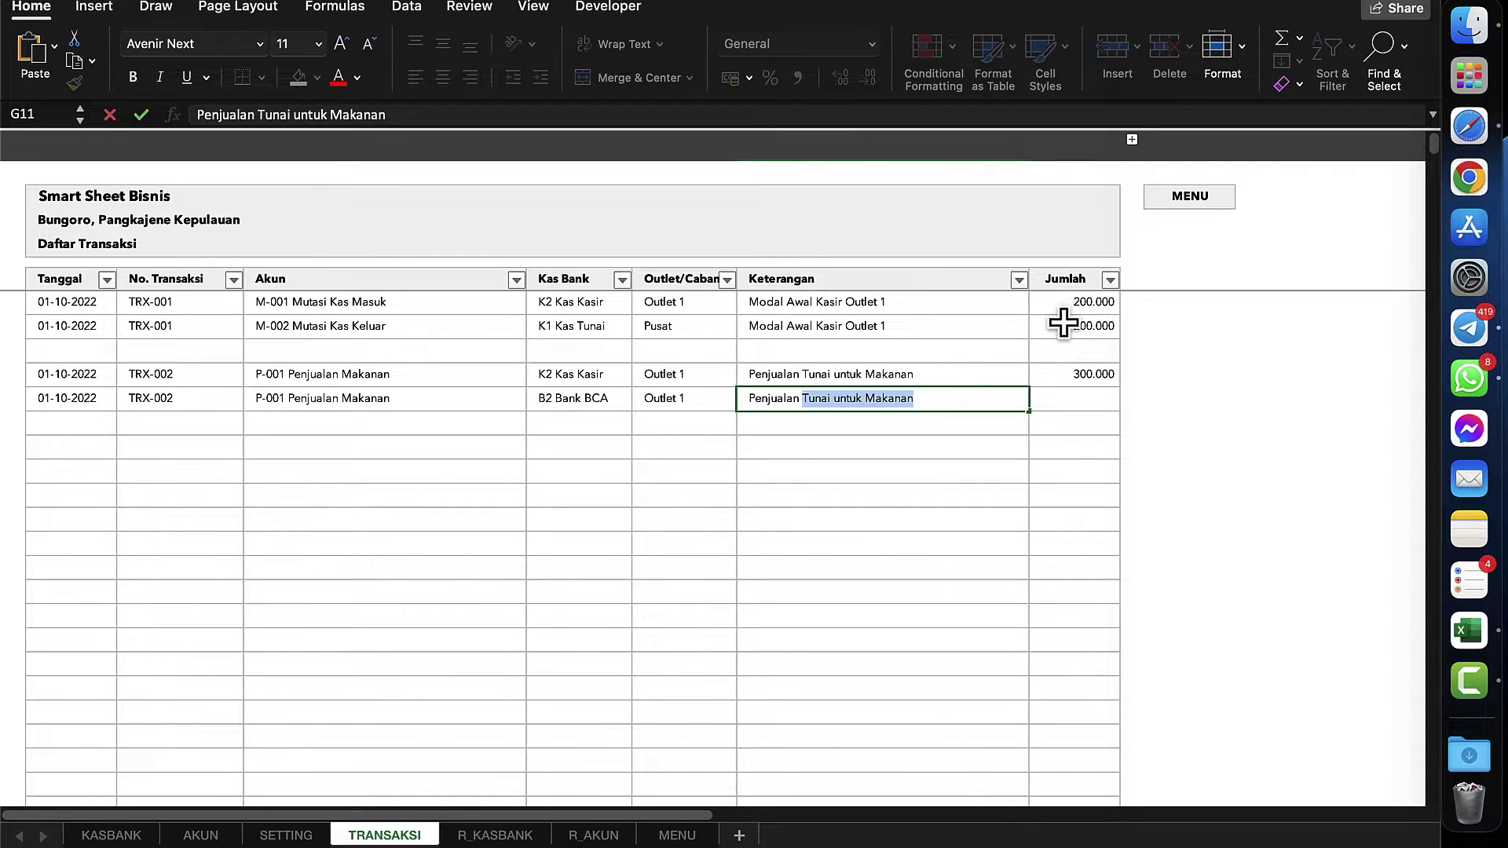
{"action": "type", "text": "Via Trf Untuk Makanan"}
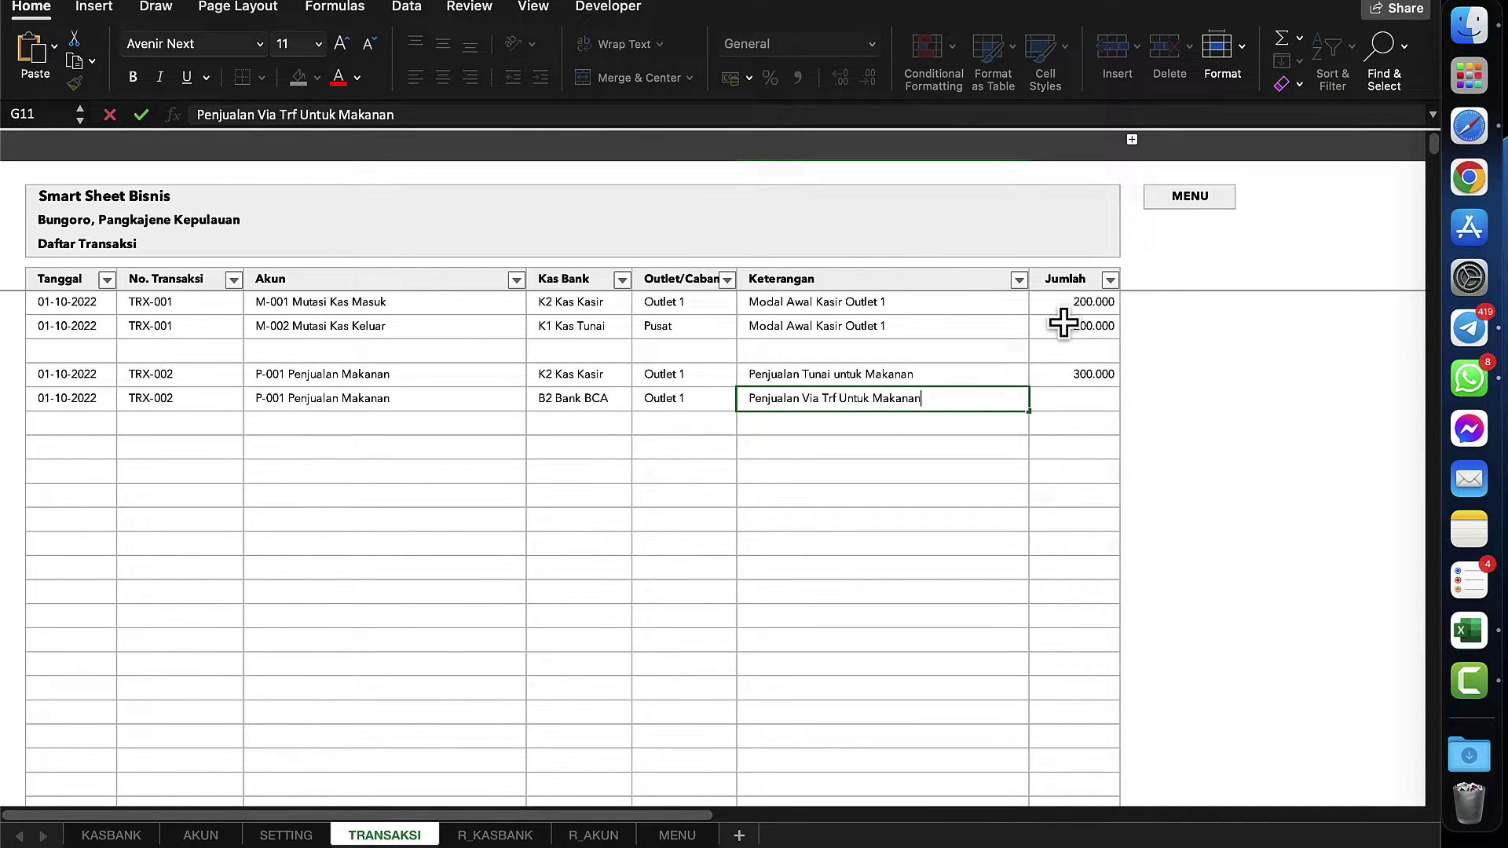
{"action": "key", "text": "Return"}
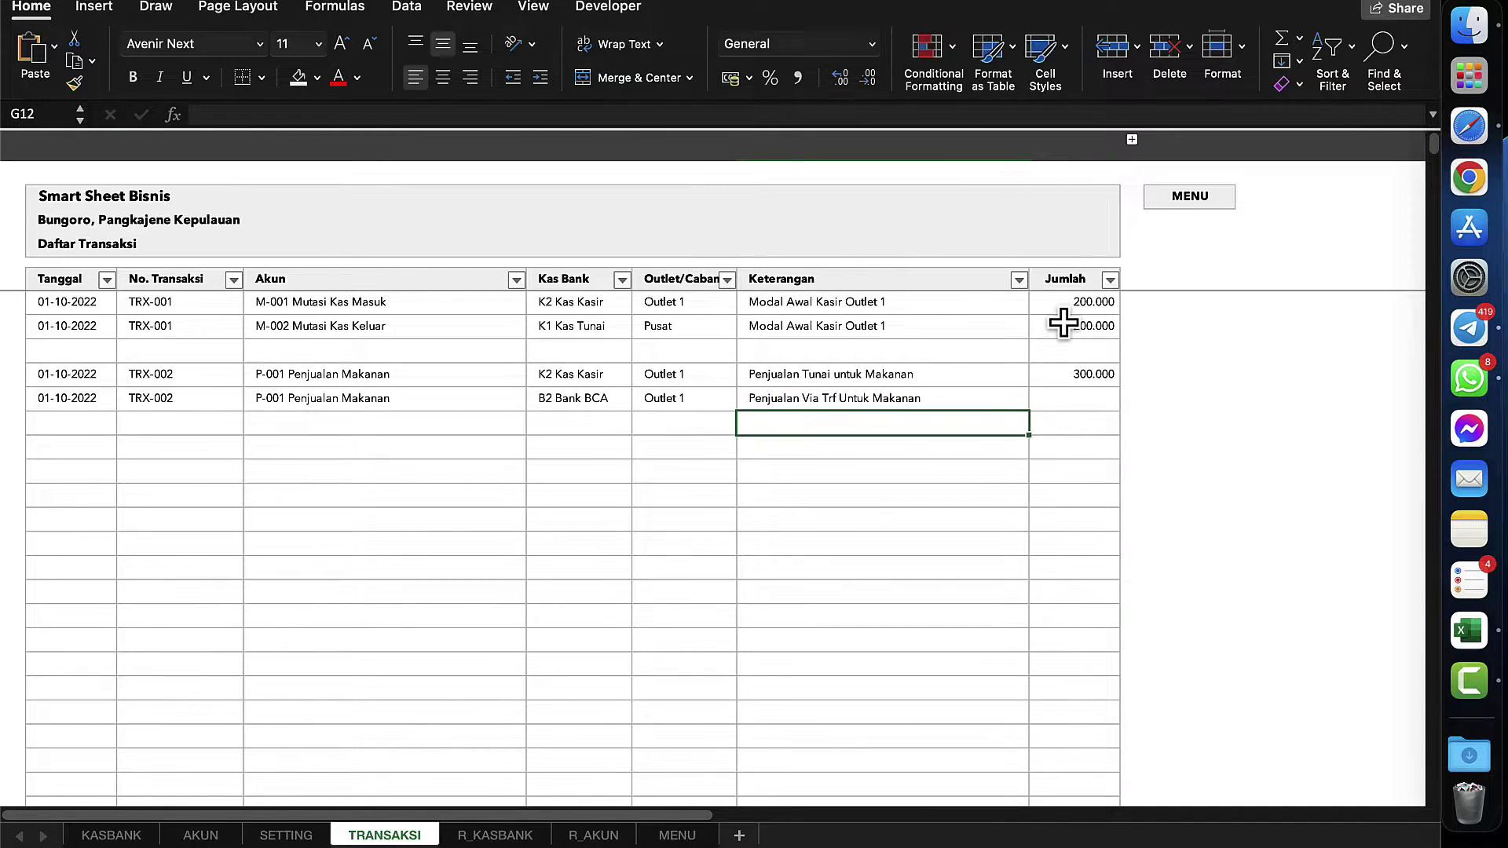
{"action": "left_click", "coordinate": [1077, 397]}
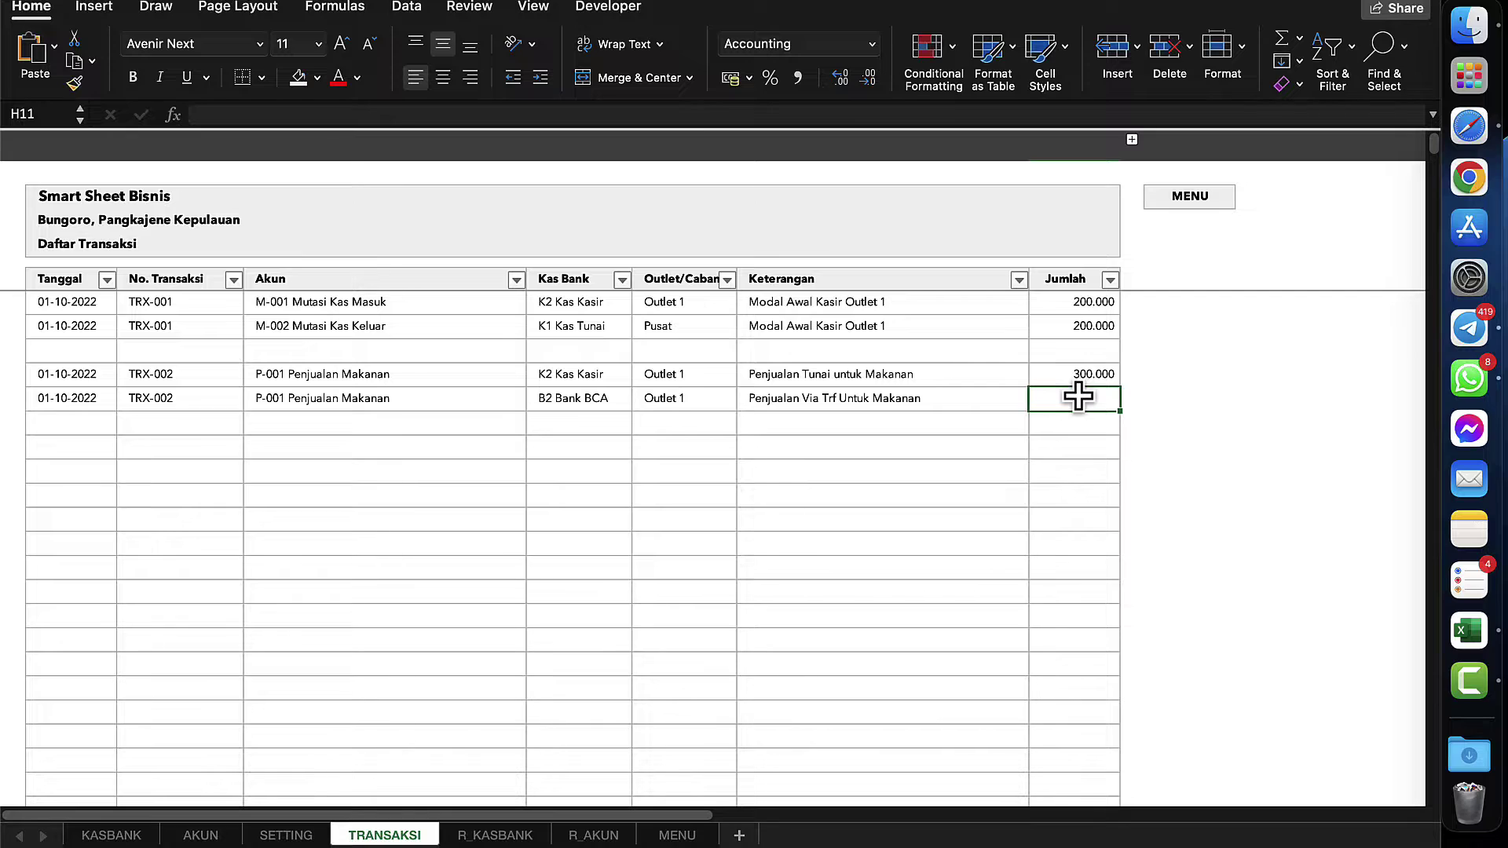
{"action": "type", "text": "2300"}
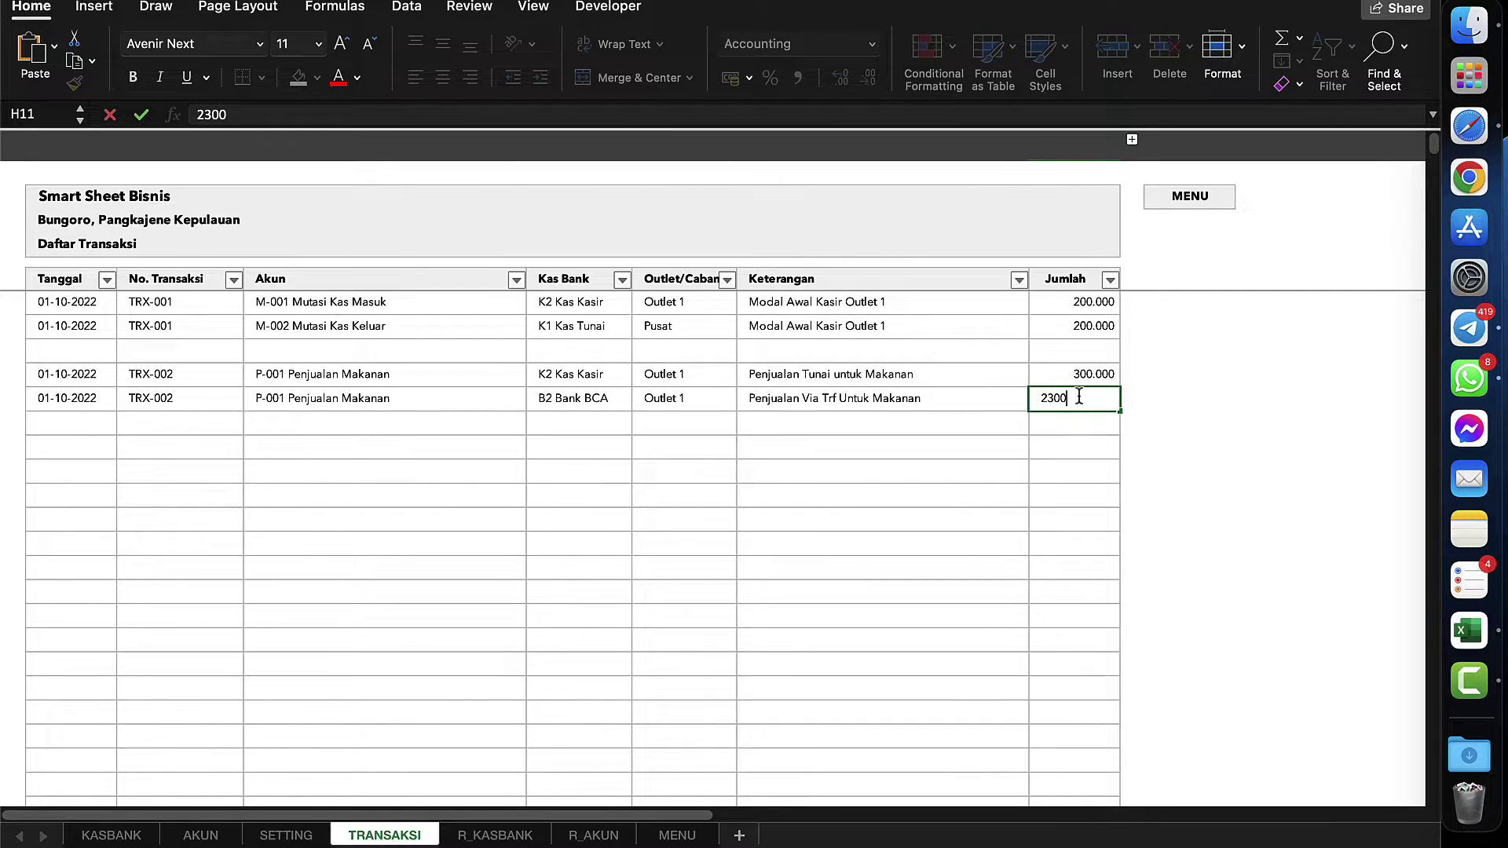
{"action": "type", "text": "30.000"}
{"action": "key", "text": "Return"}
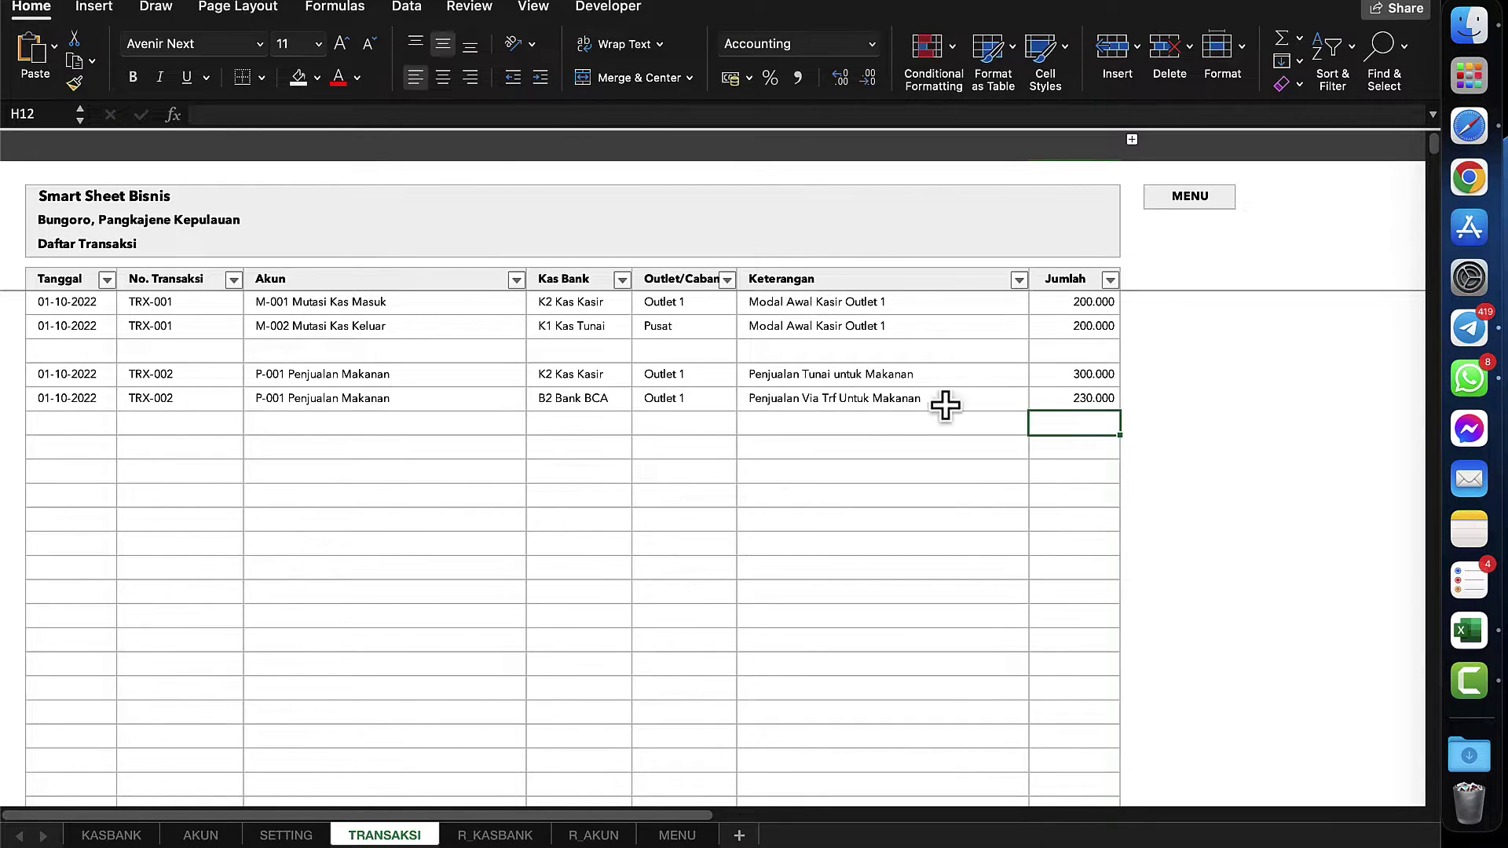
- Start a drink sales entry in row 12 with Tanggal 01-10-2022, No. Transaksi TRX-002 and Akun P-002 Penjualan Minuman
{"action": "left_click", "coordinate": [615, 445]}
{"action": "left_click", "coordinate": [138, 396]}
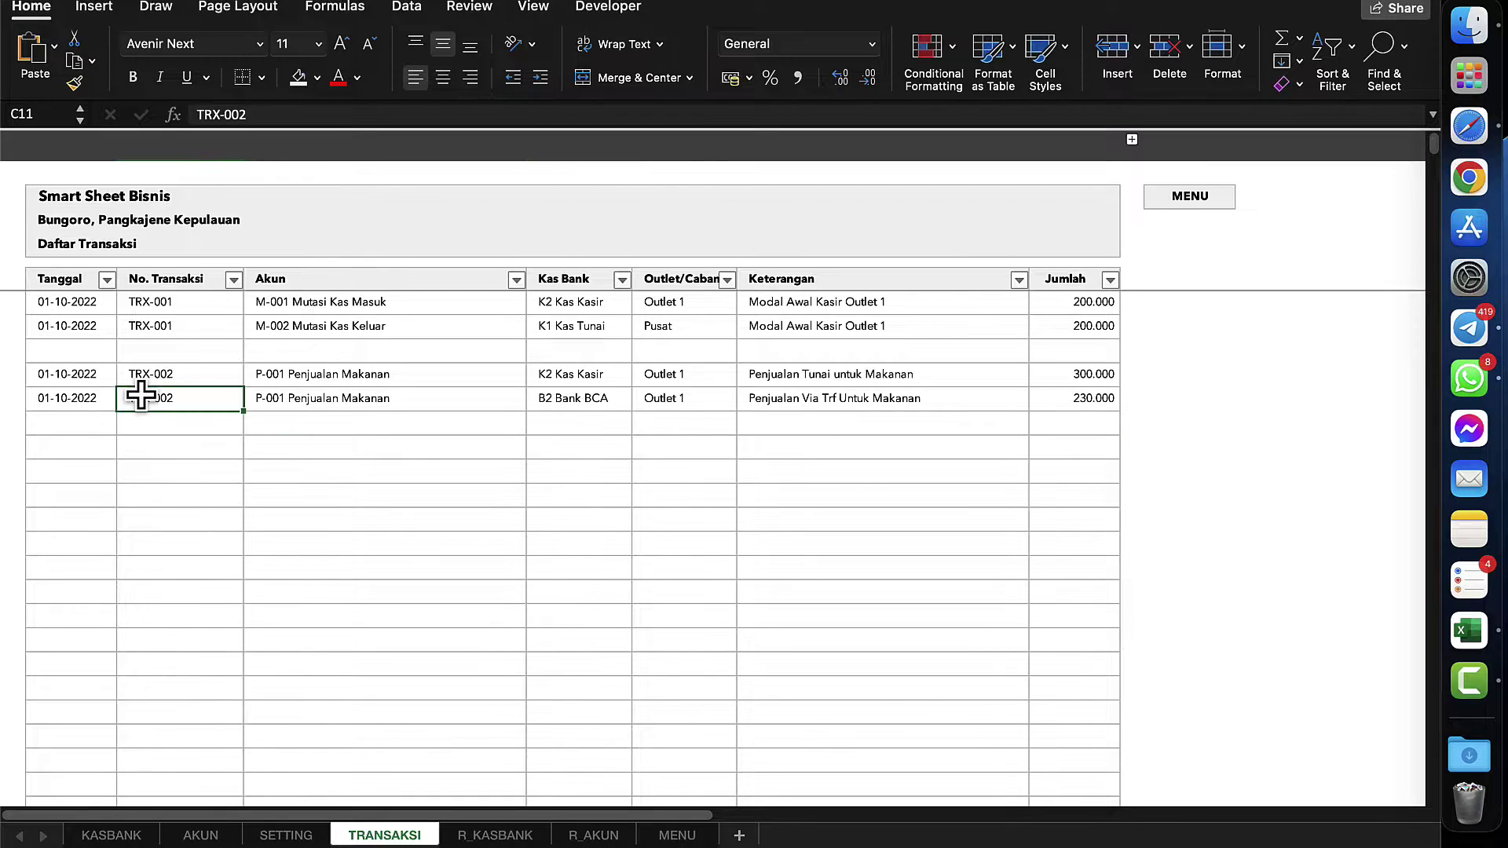
{"action": "left_click", "coordinate": [74, 402]}
{"action": "left_click", "coordinate": [77, 432]}
{"action": "key", "text": "ctrl+d"}
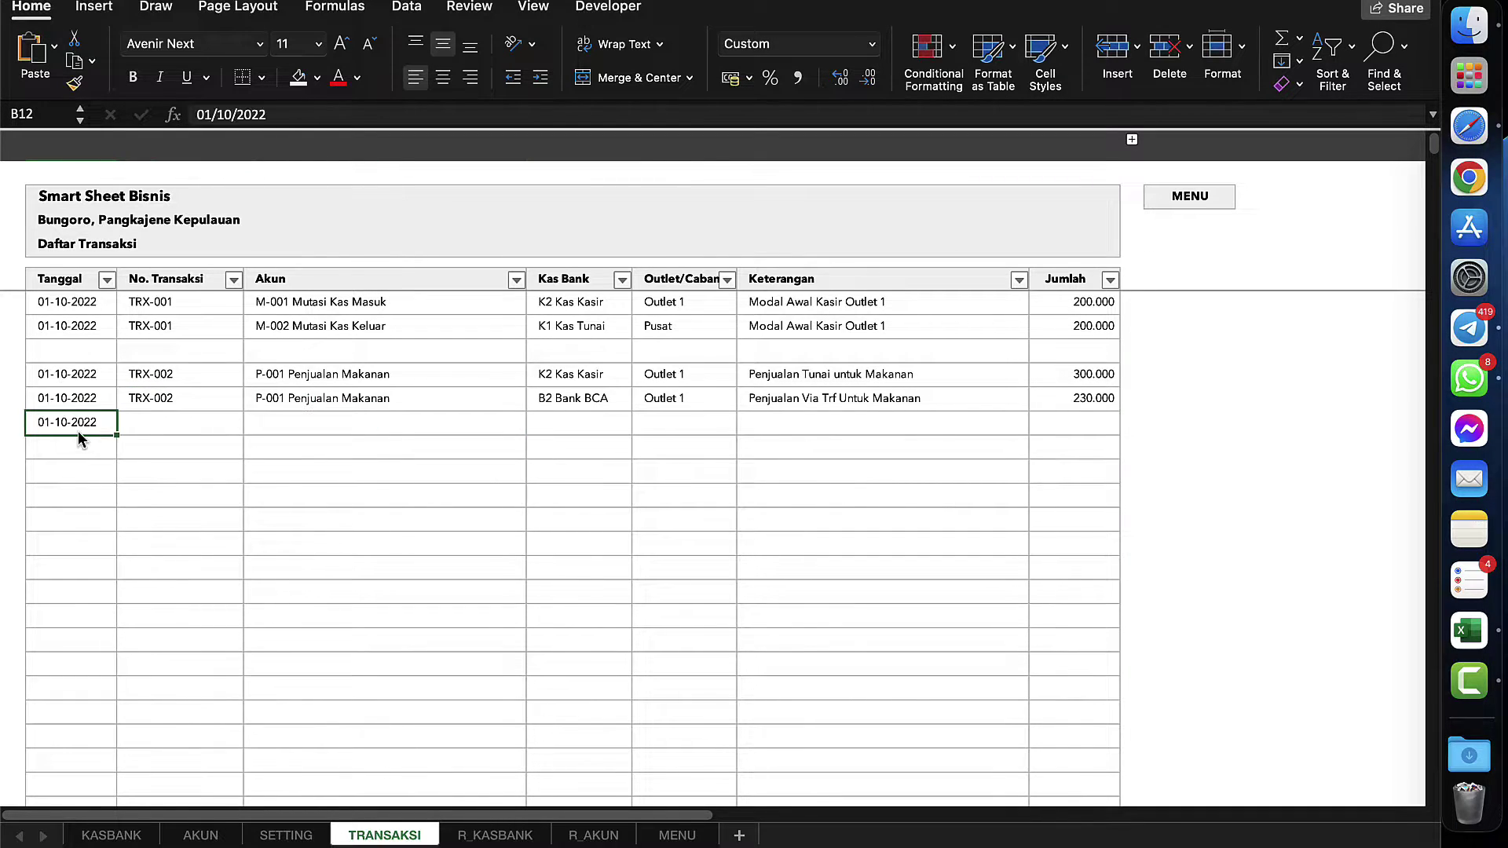
{"action": "key", "text": "Tab"}
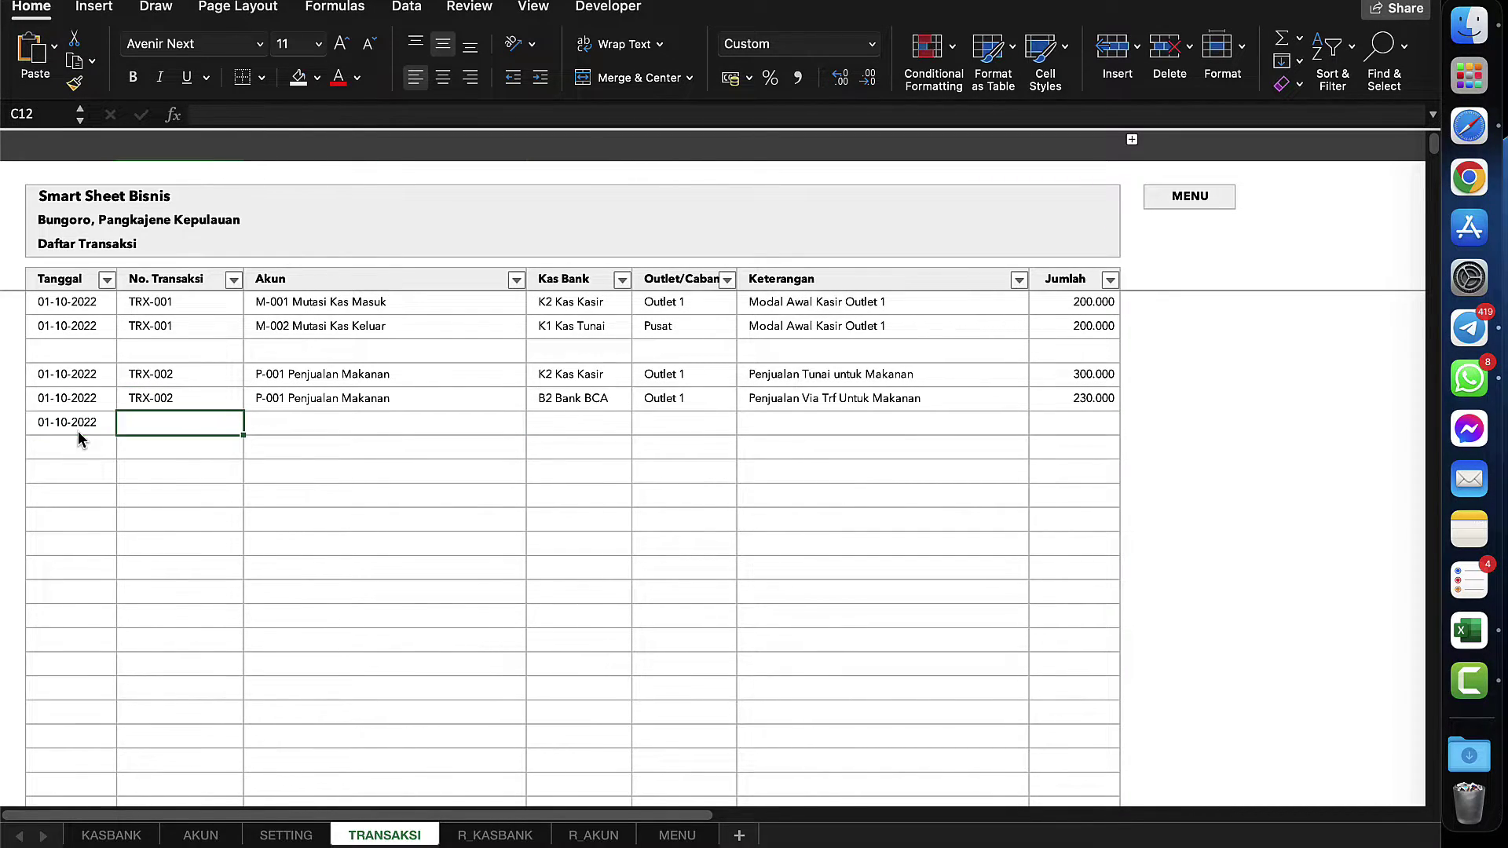
{"action": "key", "text": "ctrl+d"}
{"action": "left_click", "coordinate": [304, 422]}
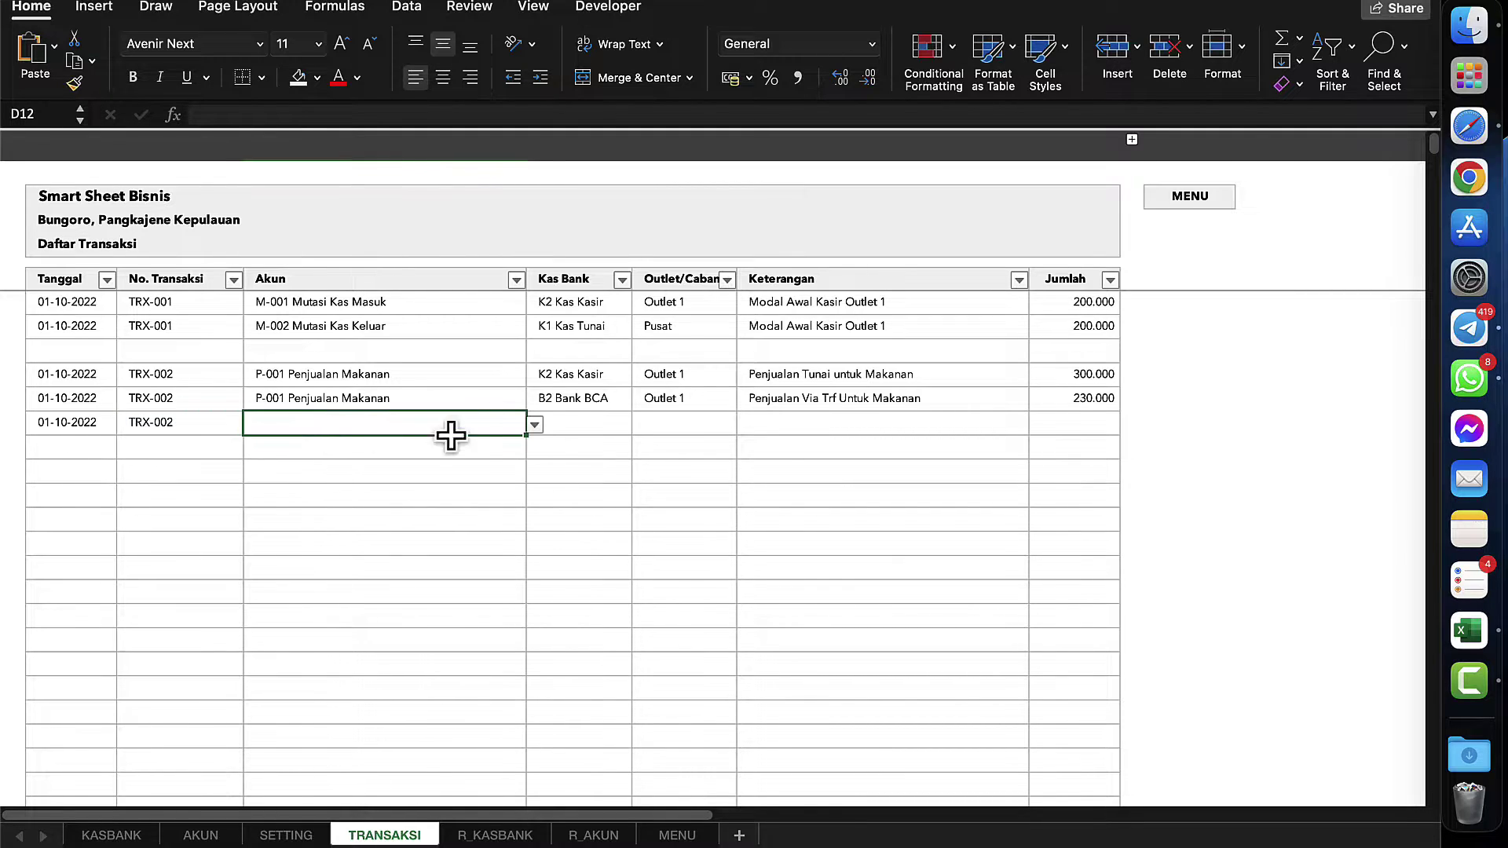
{"action": "left_click", "coordinate": [534, 425]}
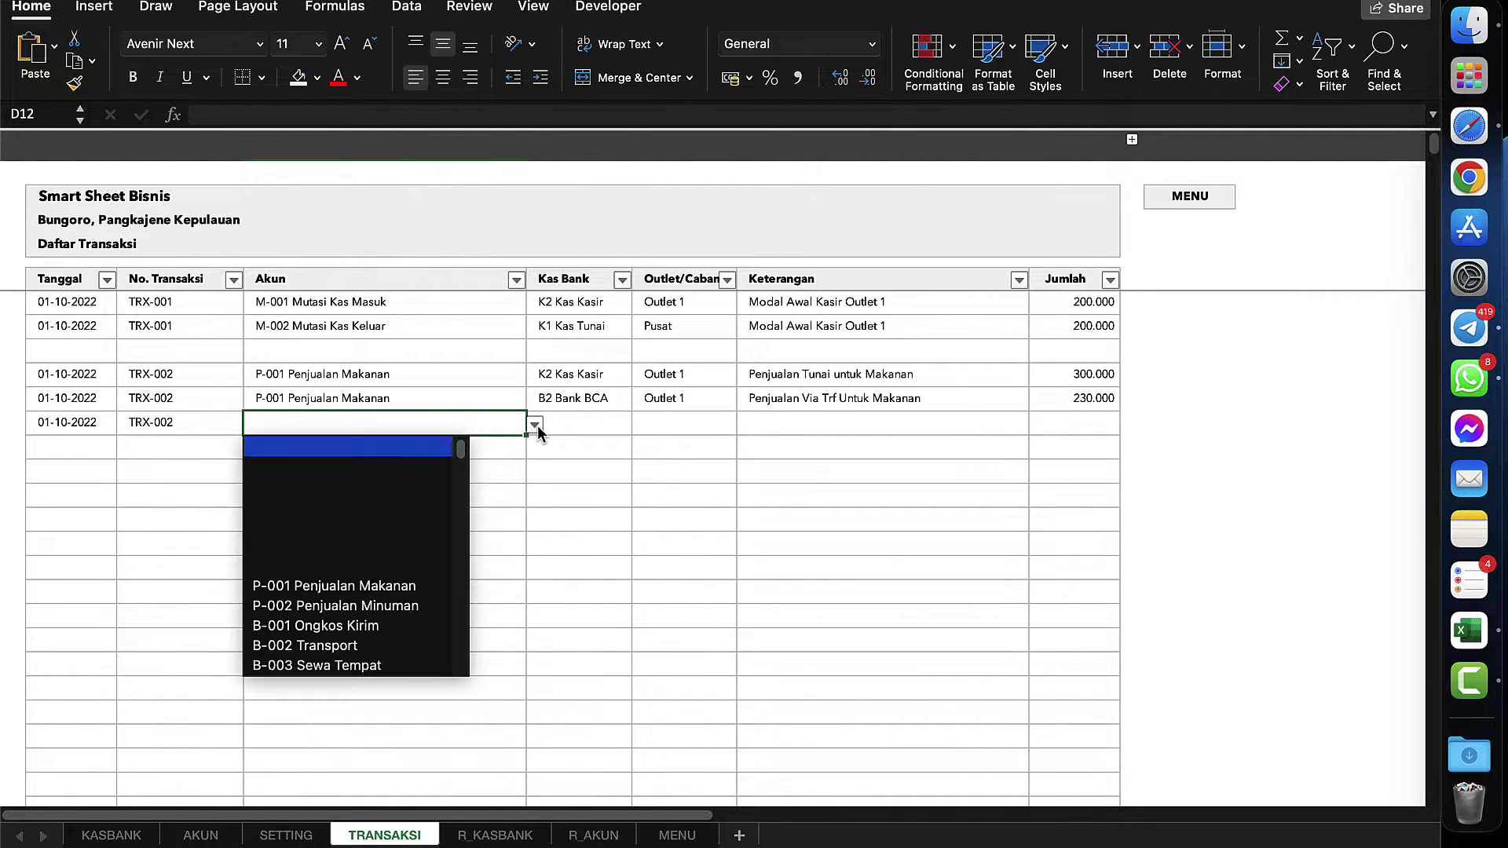
{"action": "left_click", "coordinate": [358, 611]}
- Set the drink sales row's Kas Bank to K2 Kas Kasir and its Outlet/Cabang to Outlet 1
{"action": "left_click", "coordinate": [583, 422]}
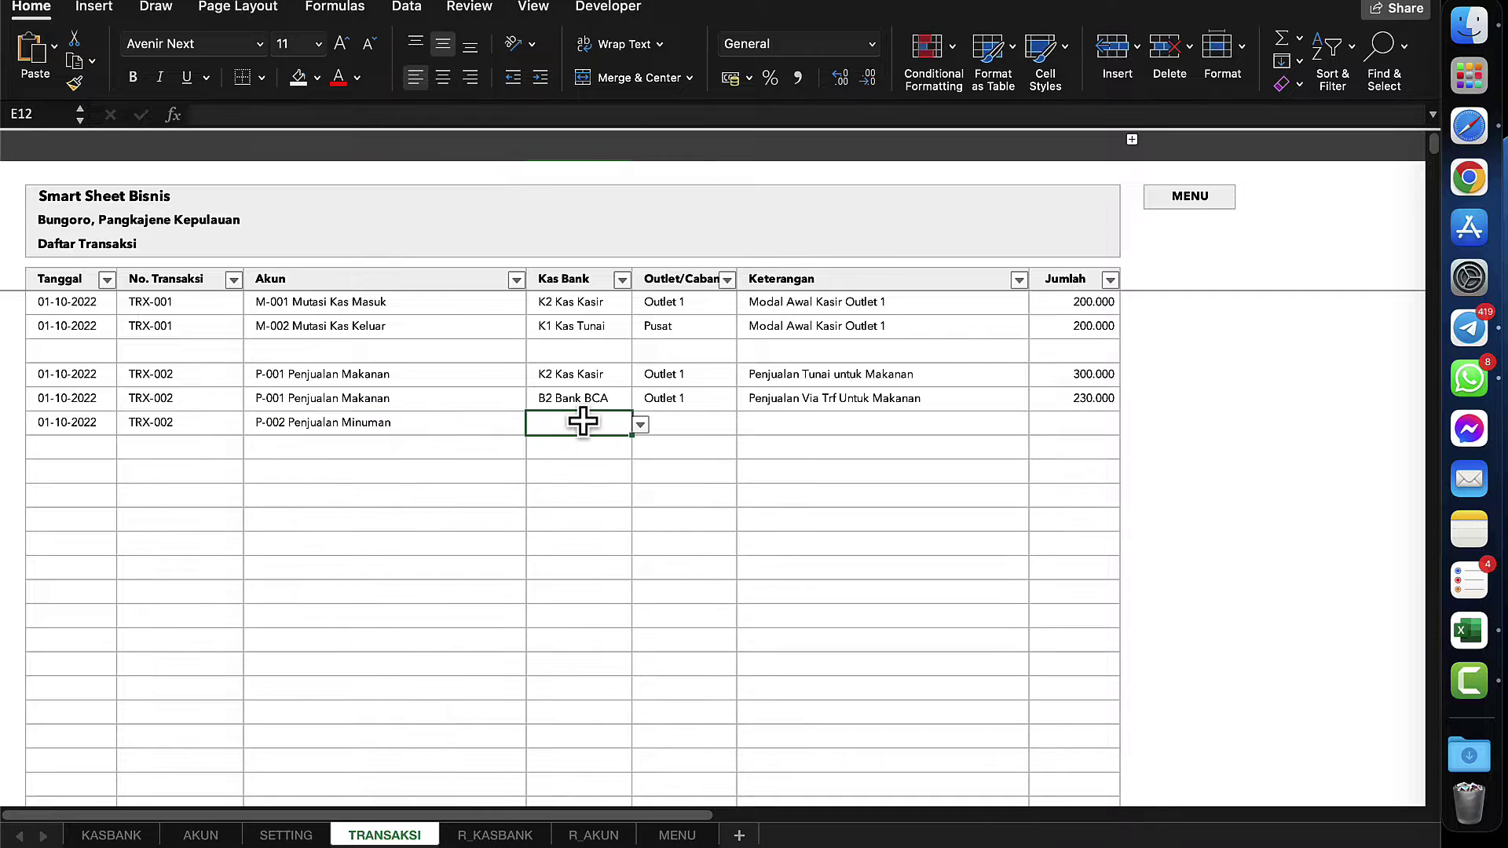
{"action": "left_click", "coordinate": [641, 424]}
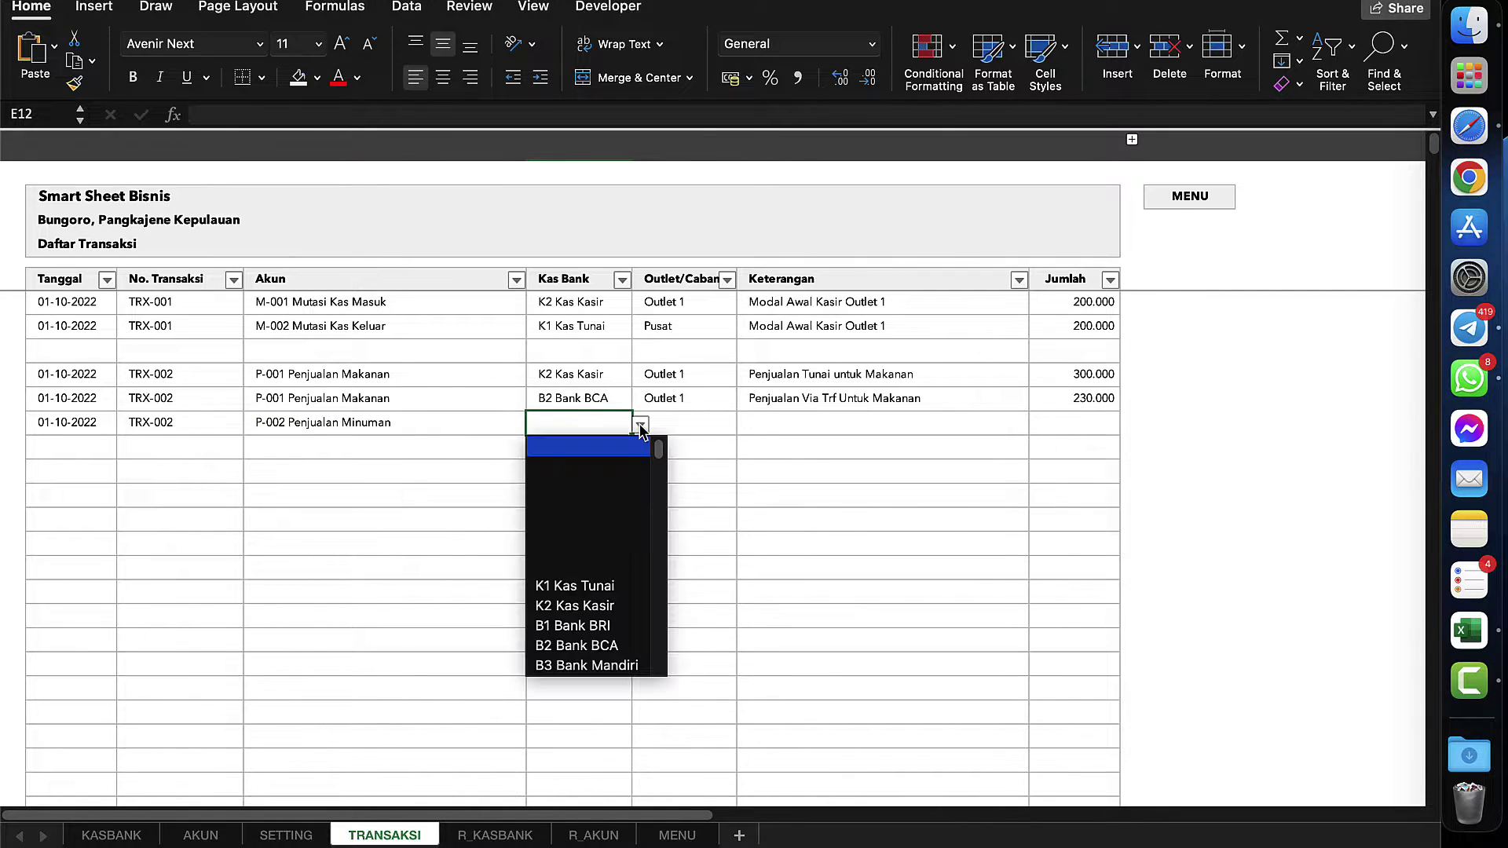
{"action": "left_click", "coordinate": [576, 603]}
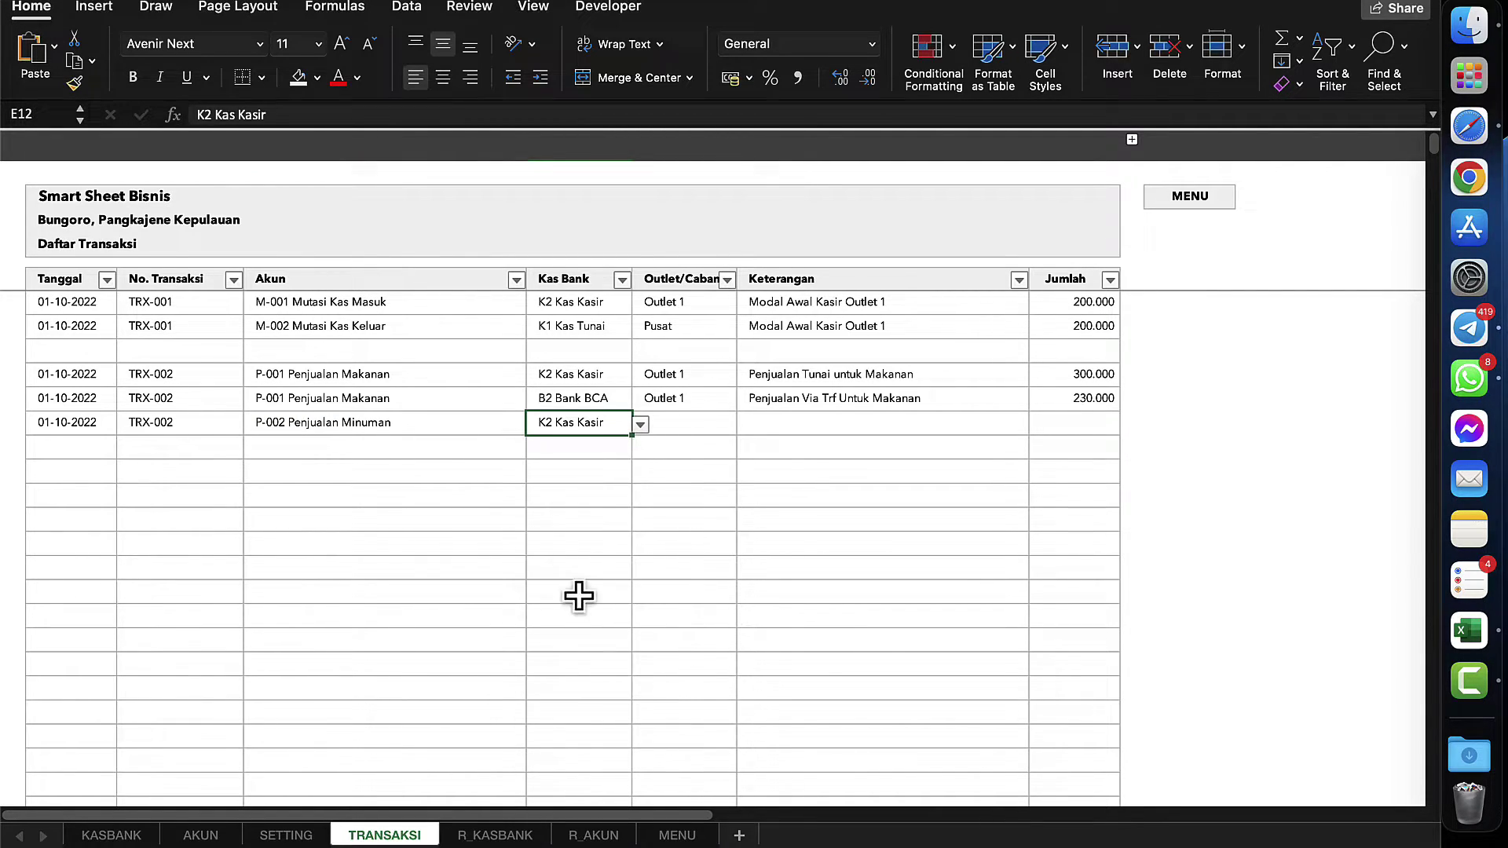
{"action": "left_click", "coordinate": [709, 422]}
{"action": "left_click", "coordinate": [744, 424]}
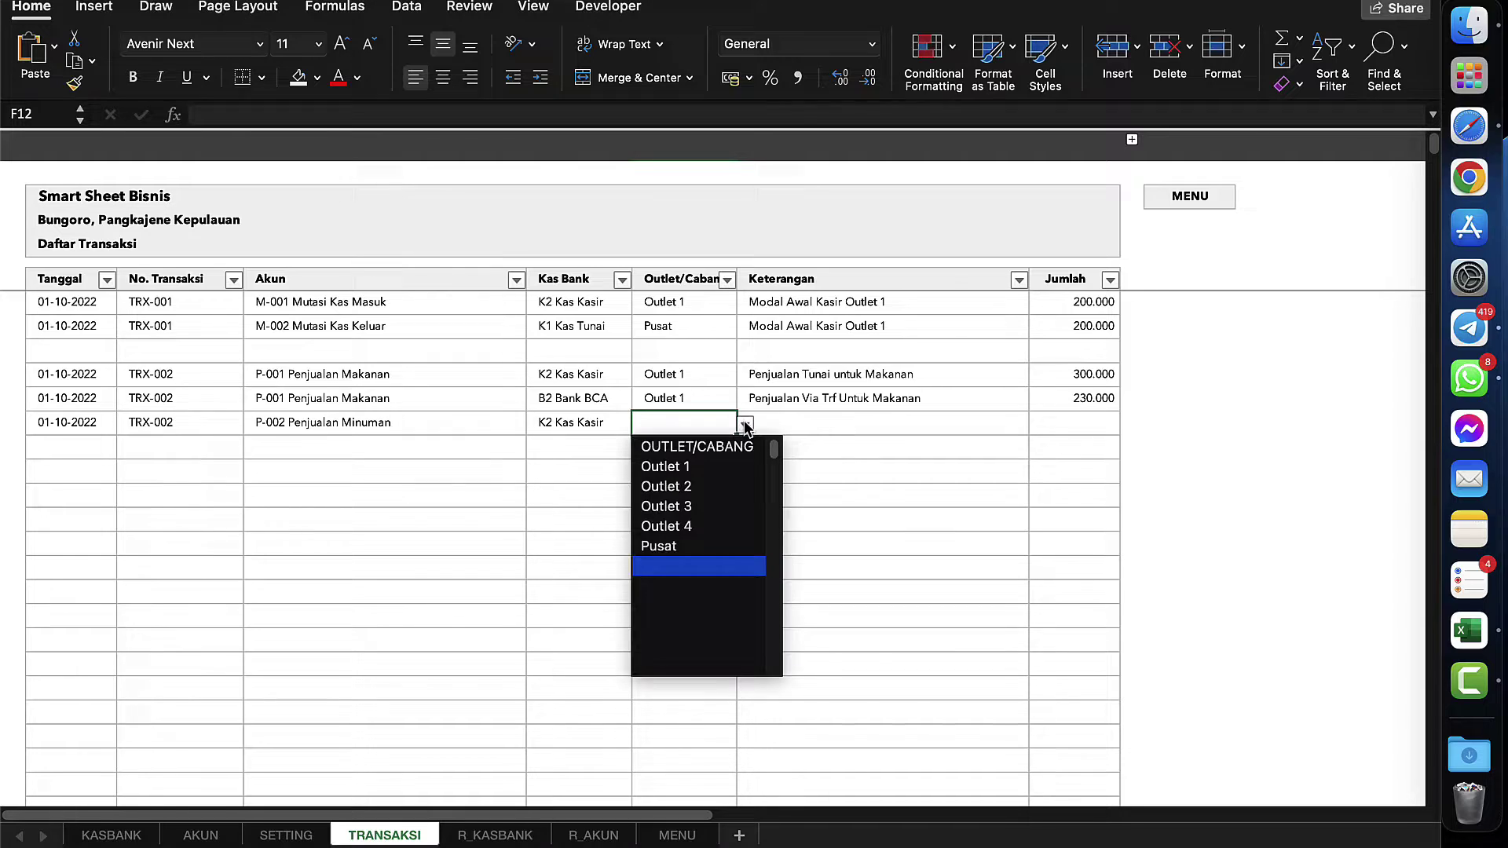
{"action": "left_click", "coordinate": [699, 468]}
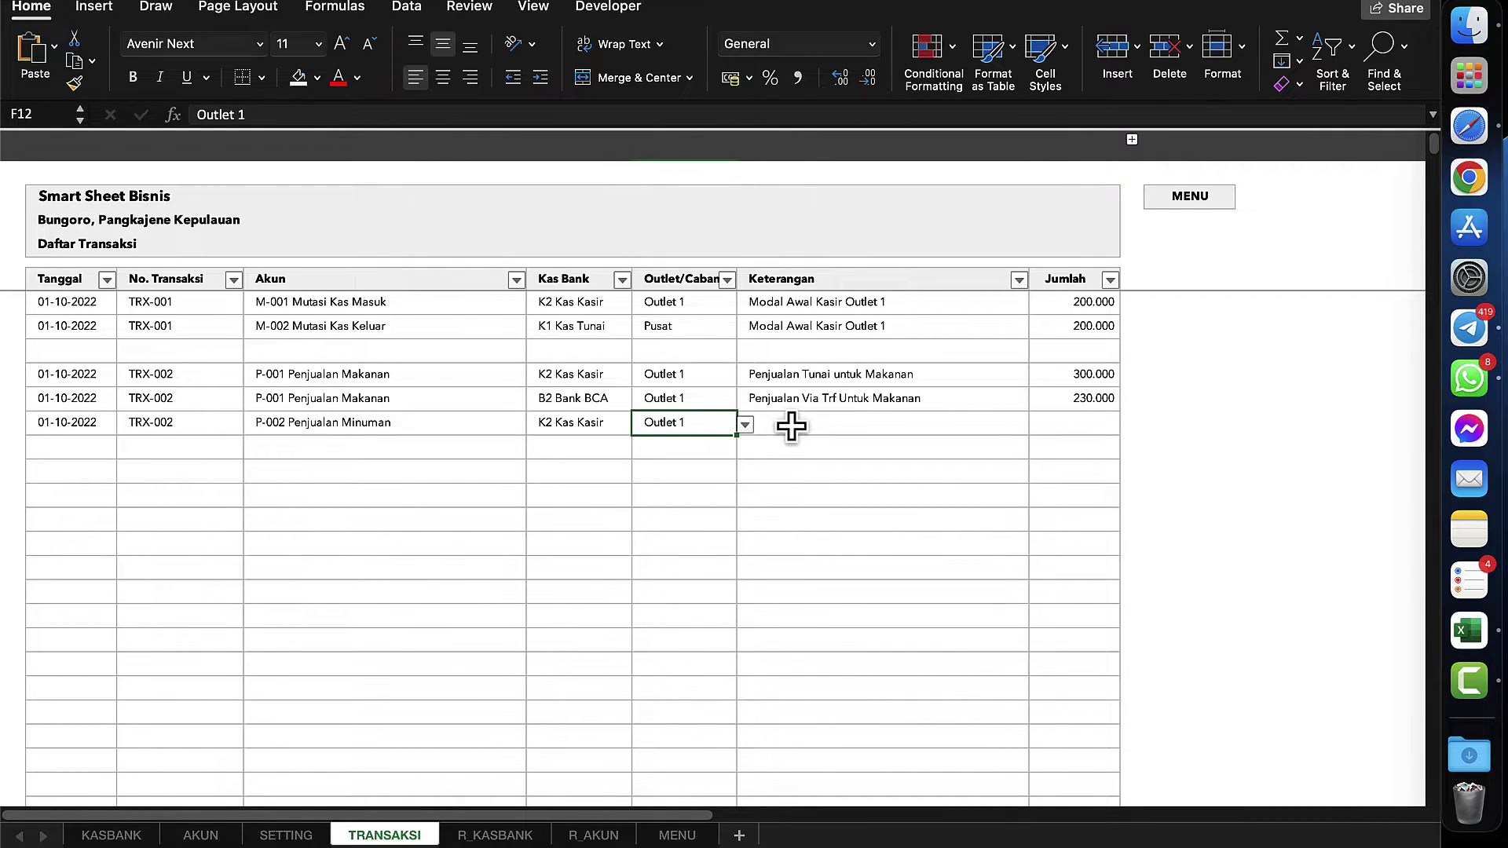
- Begin the drink sales row's Keterangan with the text "Penjualan Tu"
{"action": "left_click", "coordinate": [791, 424]}
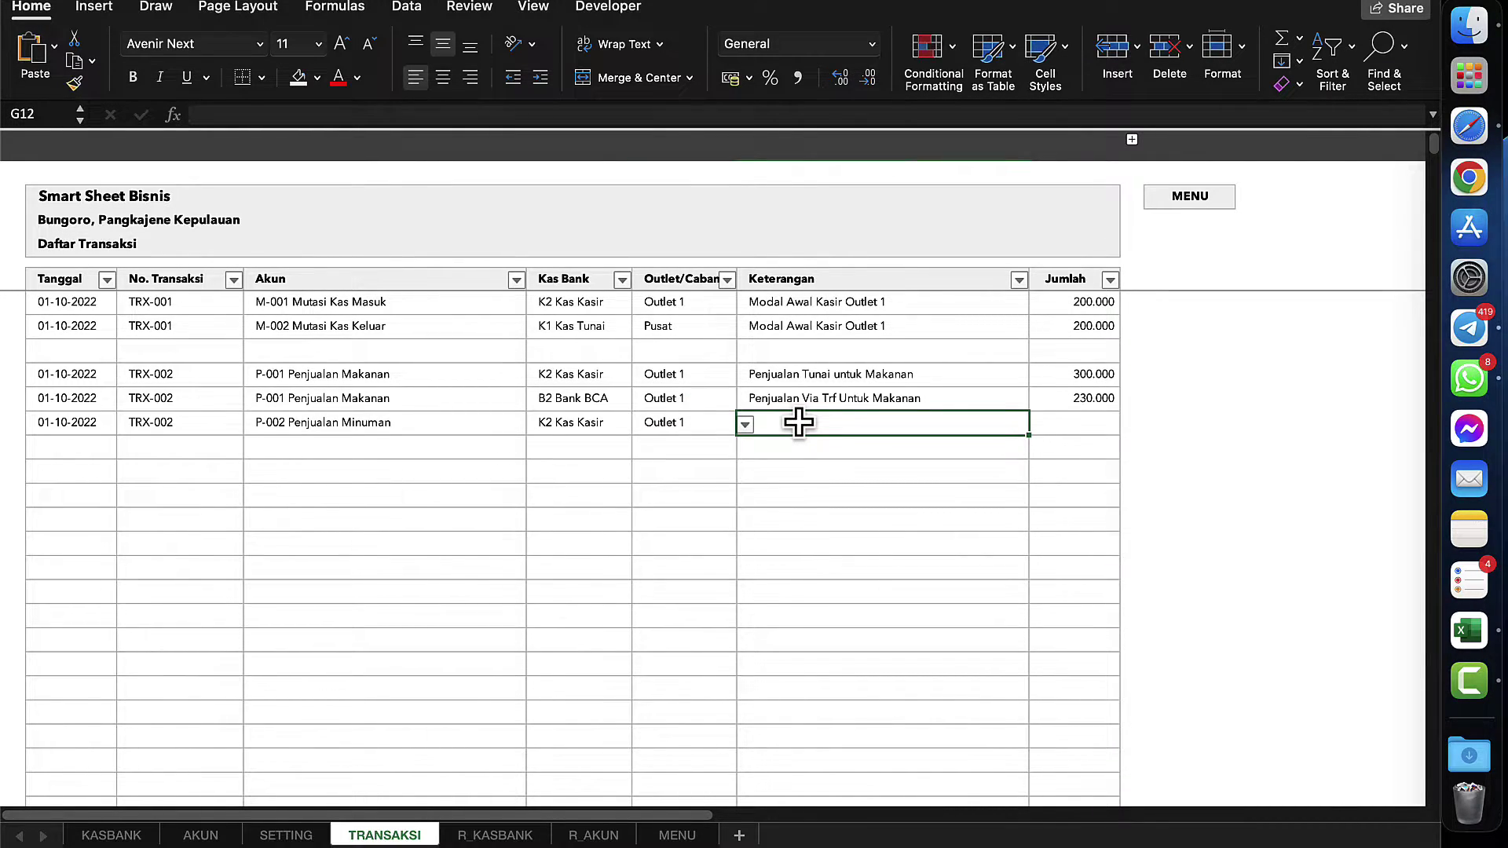
{"action": "left_click", "coordinate": [727, 280]}
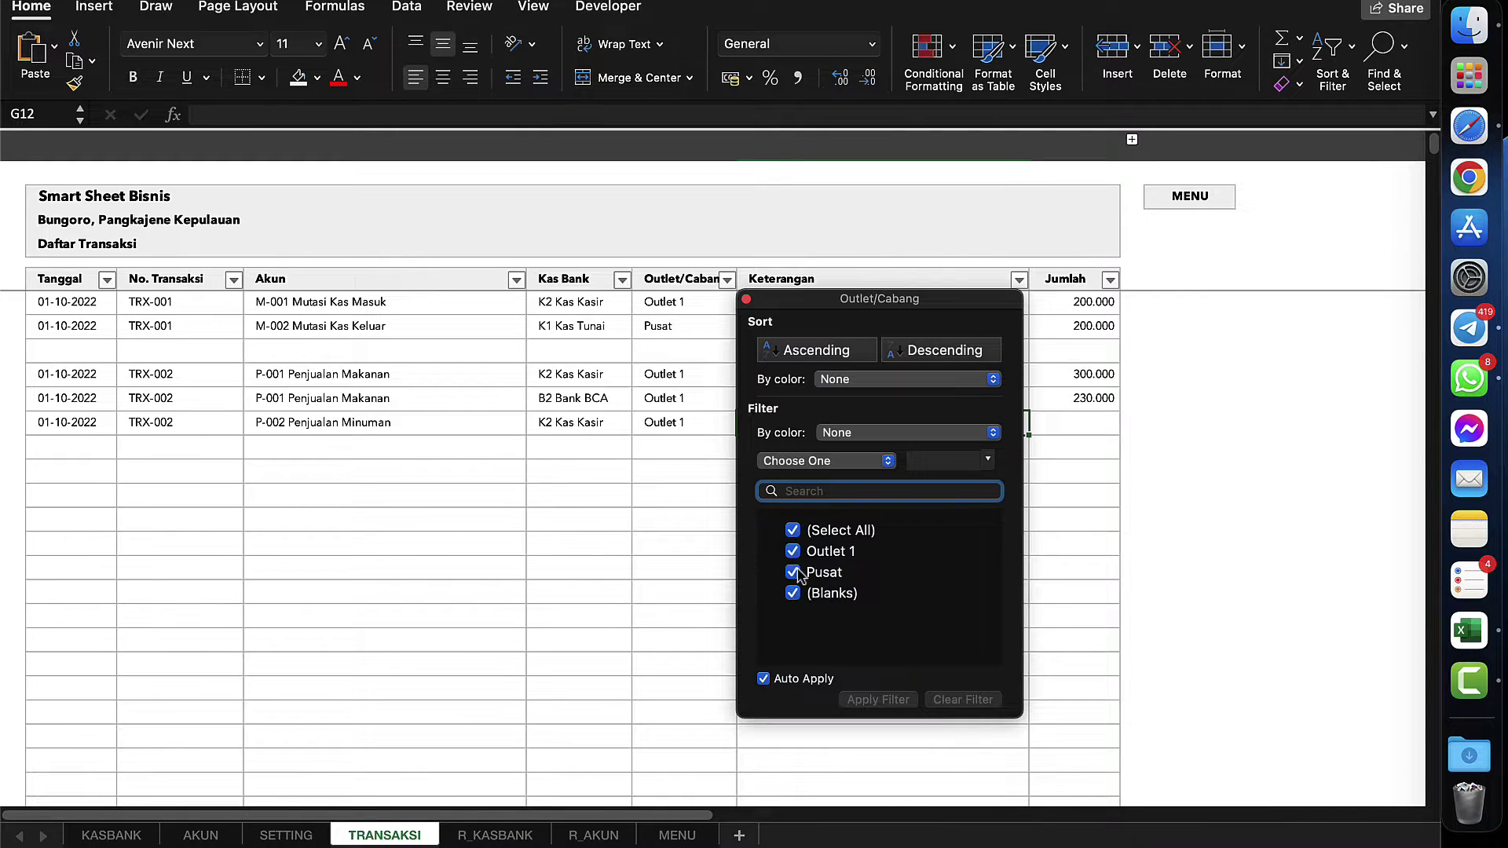
{"action": "left_click", "coordinate": [689, 549]}
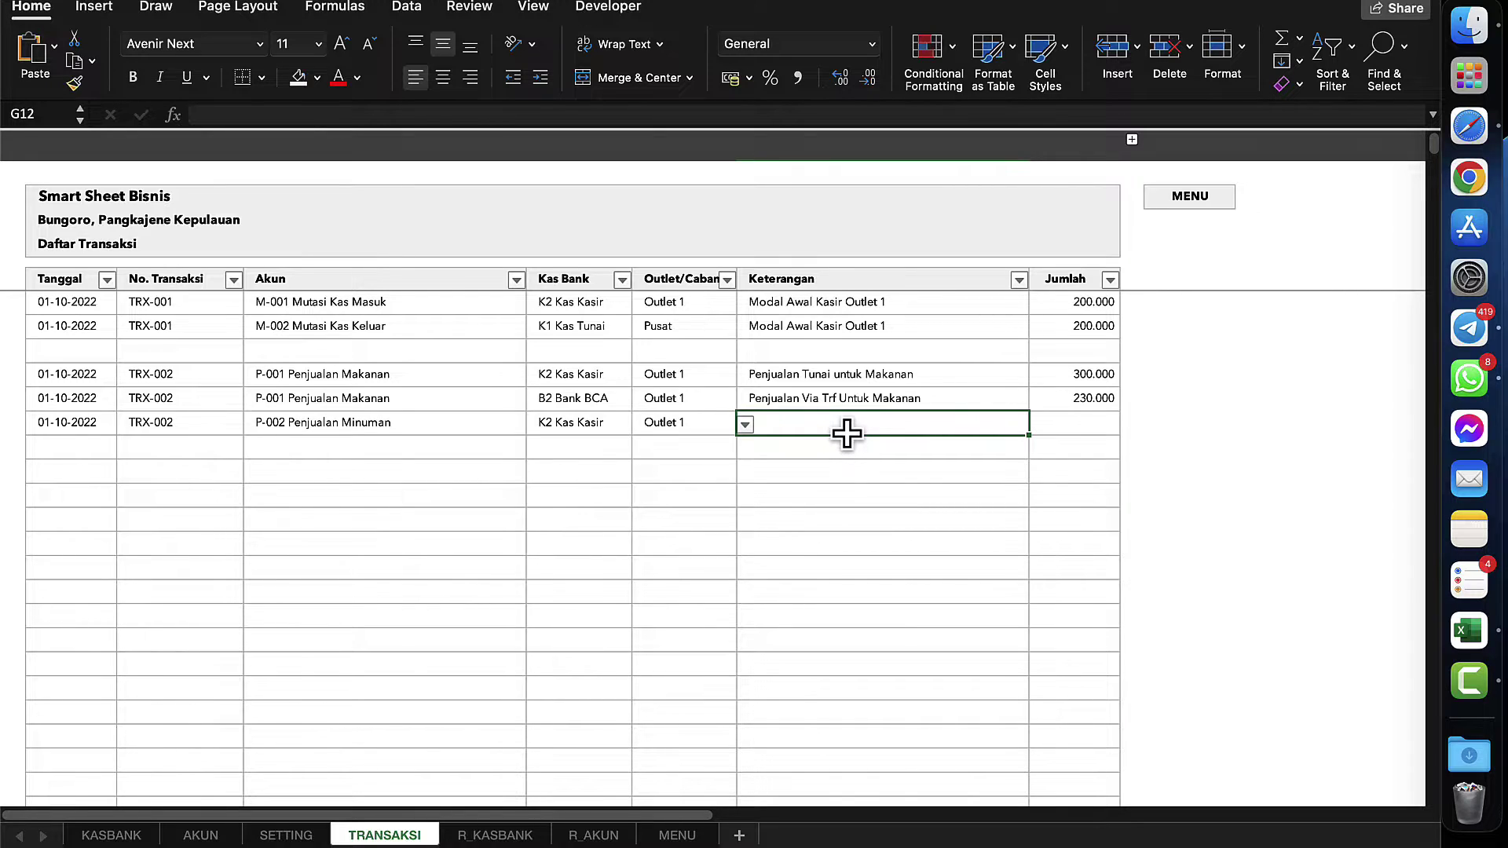
{"action": "type", "text": "Penjua"}
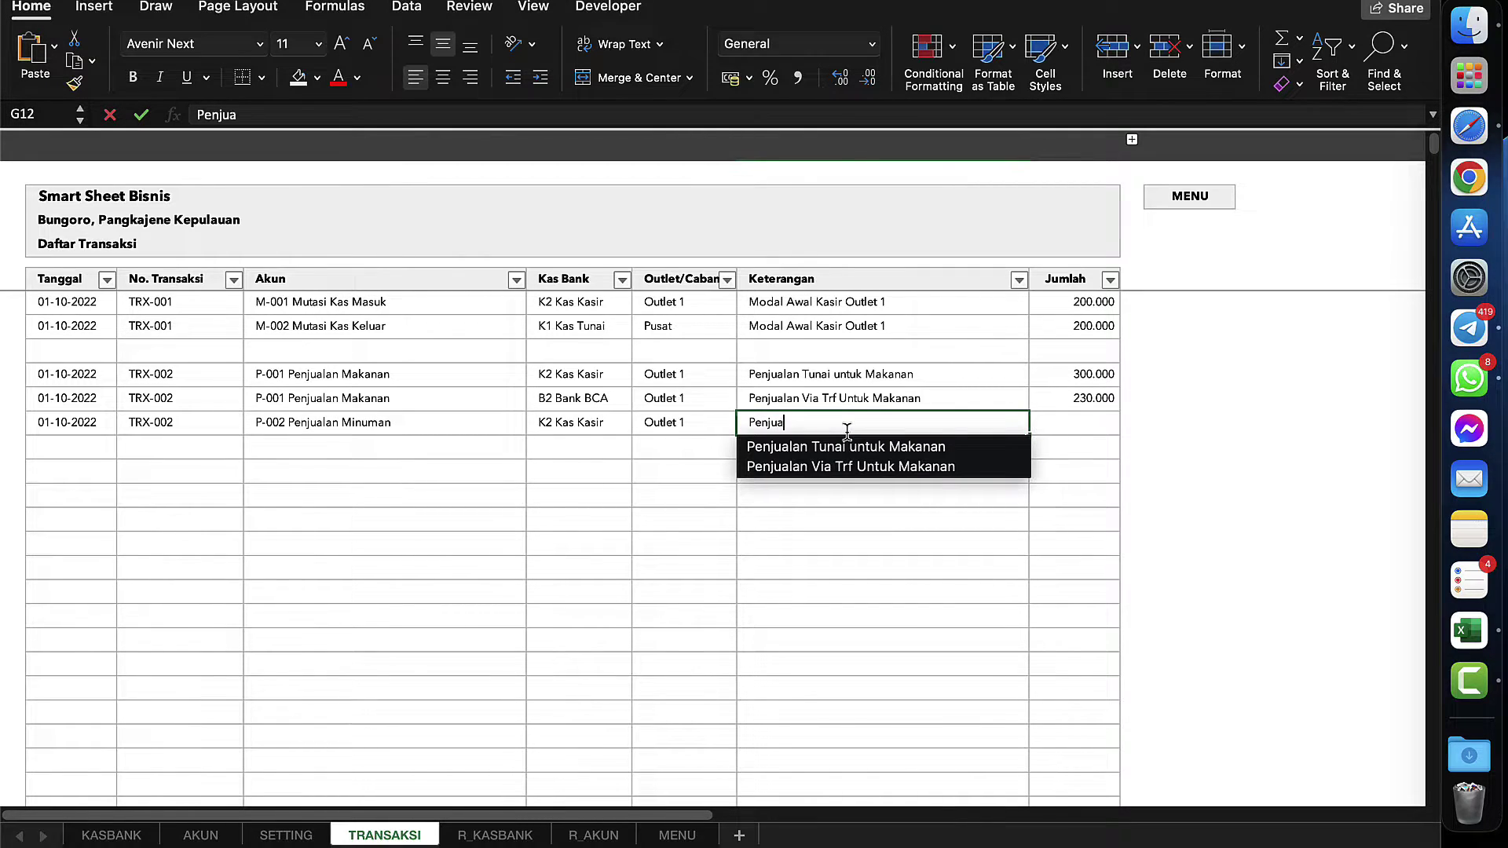
{"action": "type", "text": "lan Tu"}
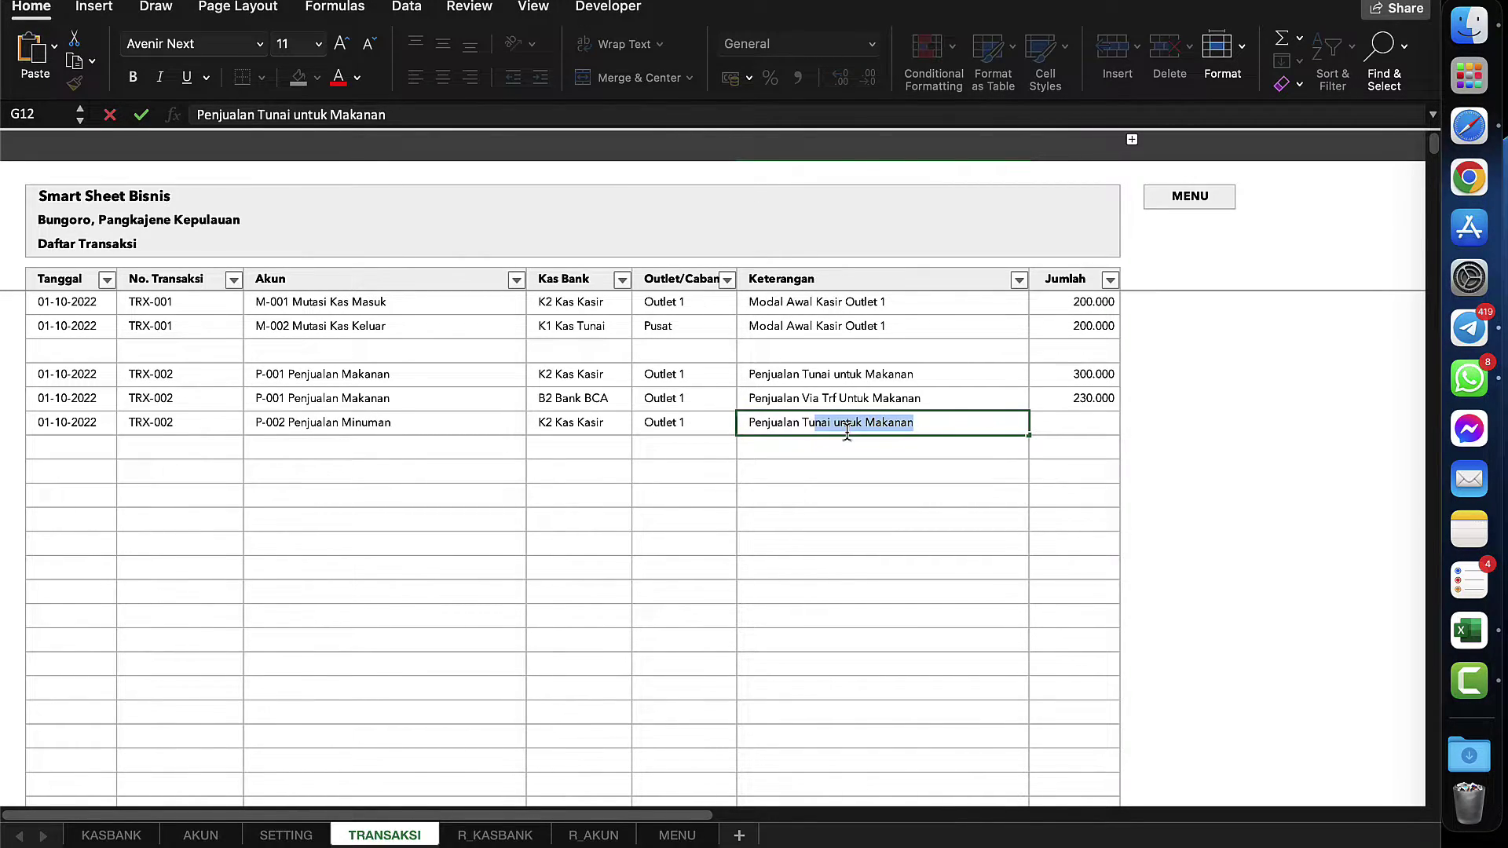
- Complete the P-002 Penjualan Minuman row with the description "Penjualan Tunai Untuk minuman" and an amount of 153.000
{"action": "type", "text": "nai Untuk m"}
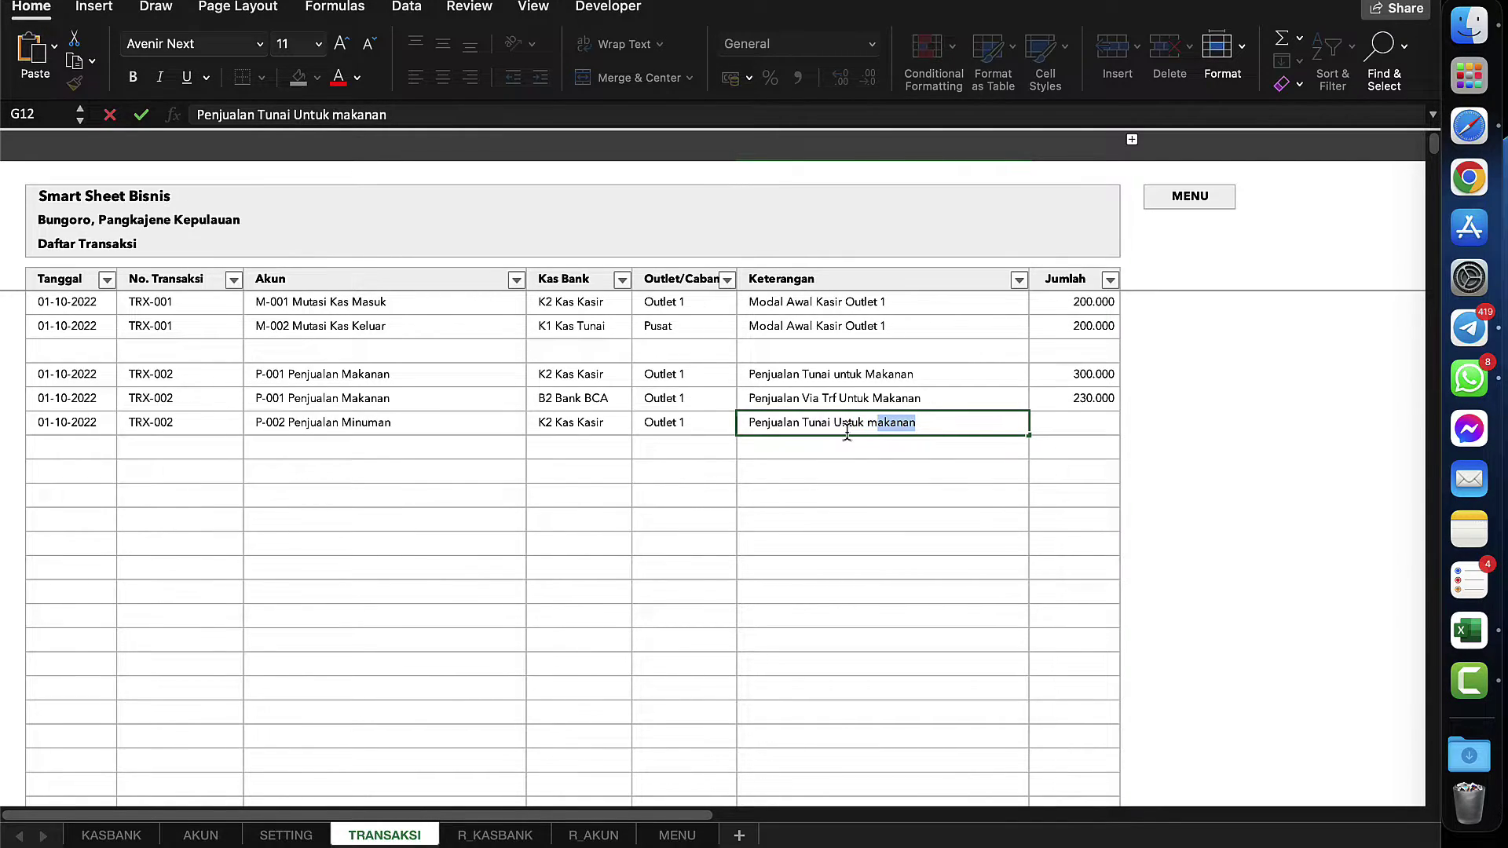
{"action": "type", "text": "inuman"}
{"action": "key", "text": "Return"}
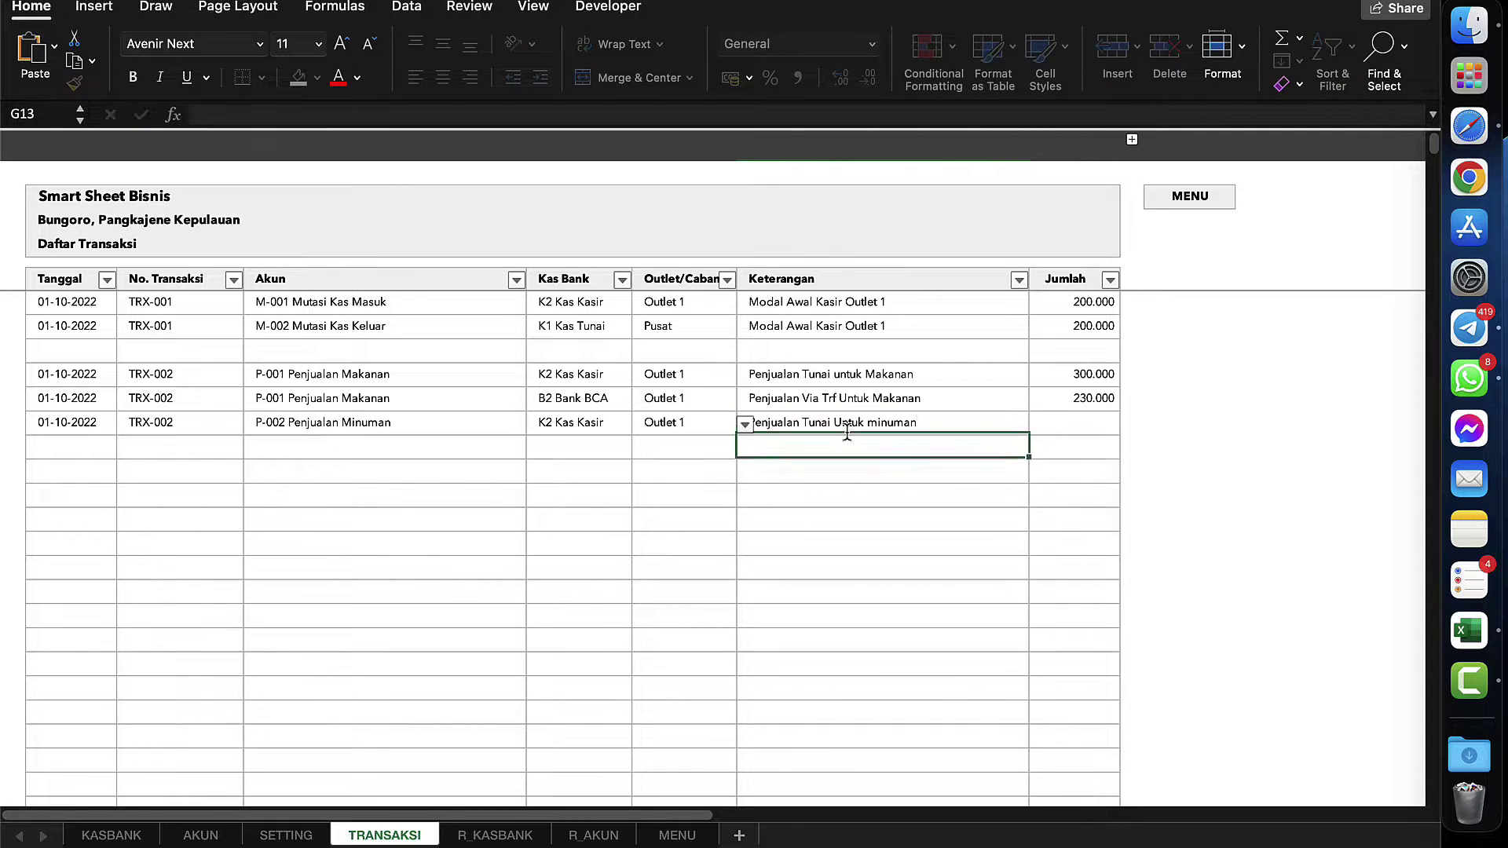
{"action": "key", "text": "Up"}
{"action": "key", "text": "Right"}
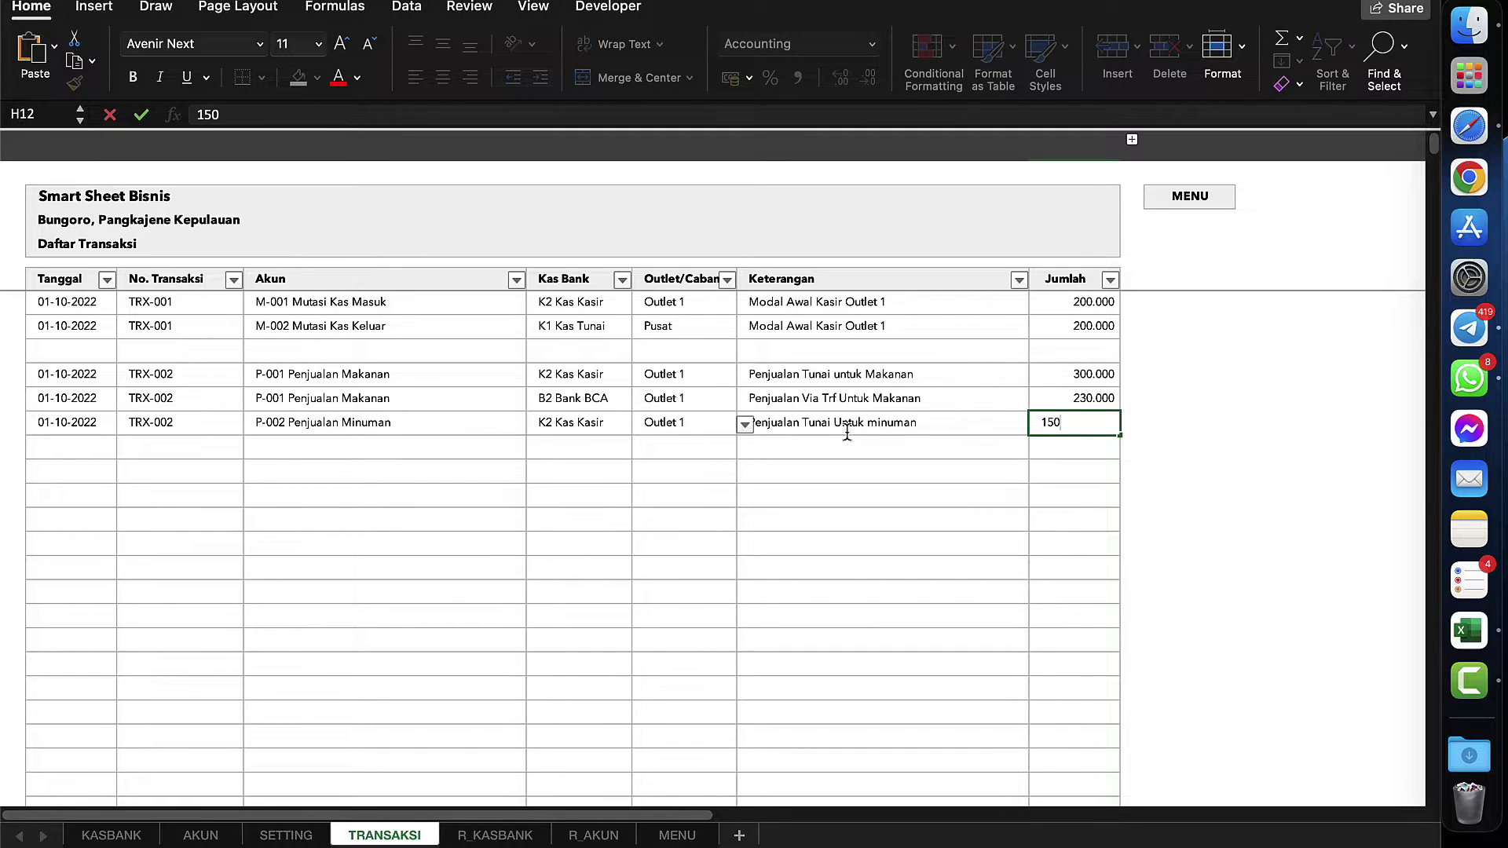
{"action": "key", "text": "Return"}
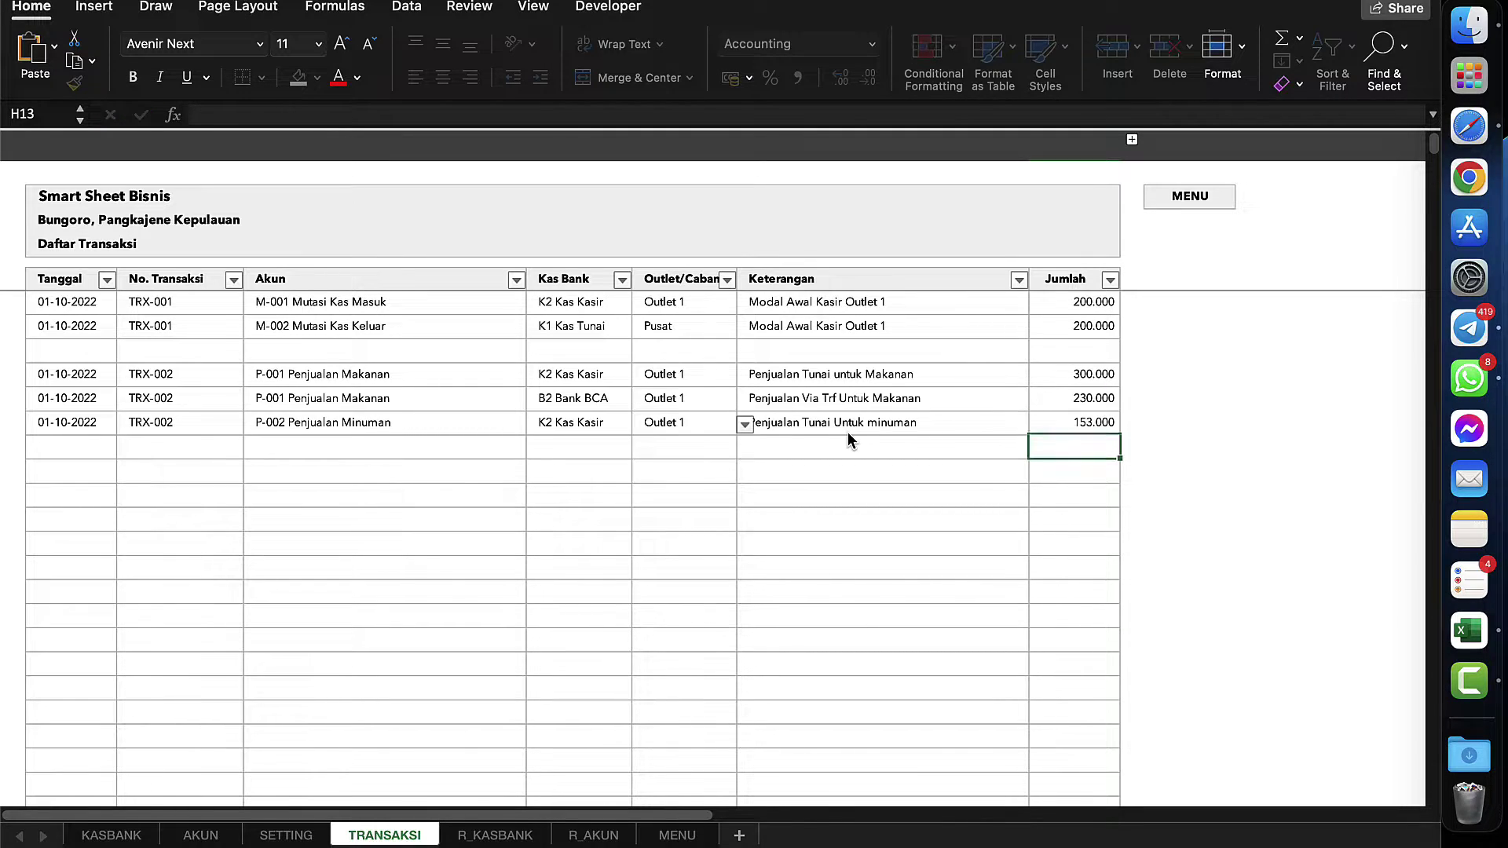
- Review the three TRX-002 sales rows and their amounts in the transaction list
{"action": "left_click", "coordinate": [756, 445]}
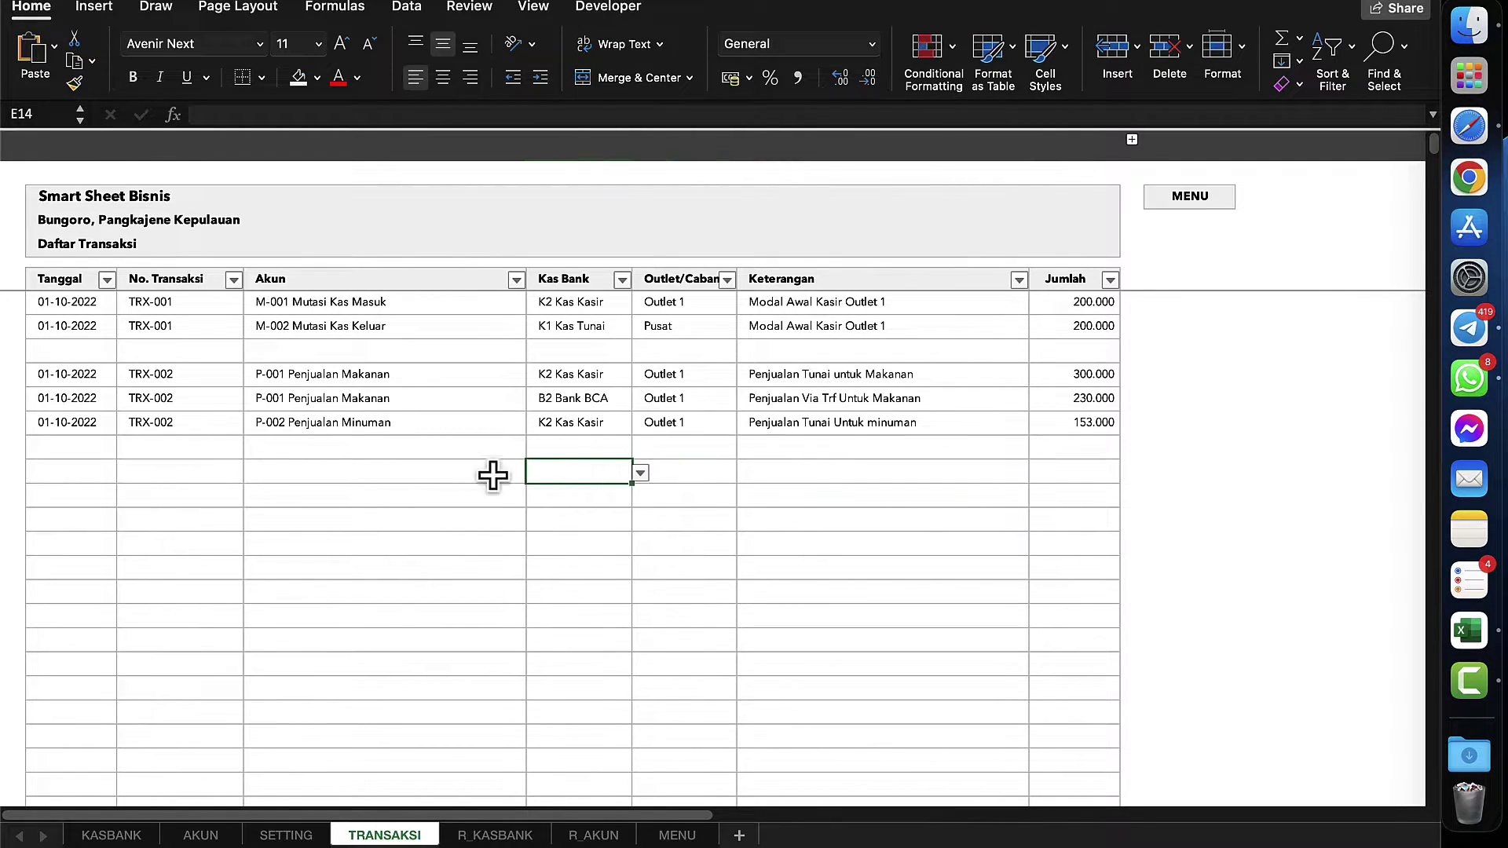
{"action": "left_click_drag", "start_coordinate": [73, 384], "coordinate": [834, 429]}
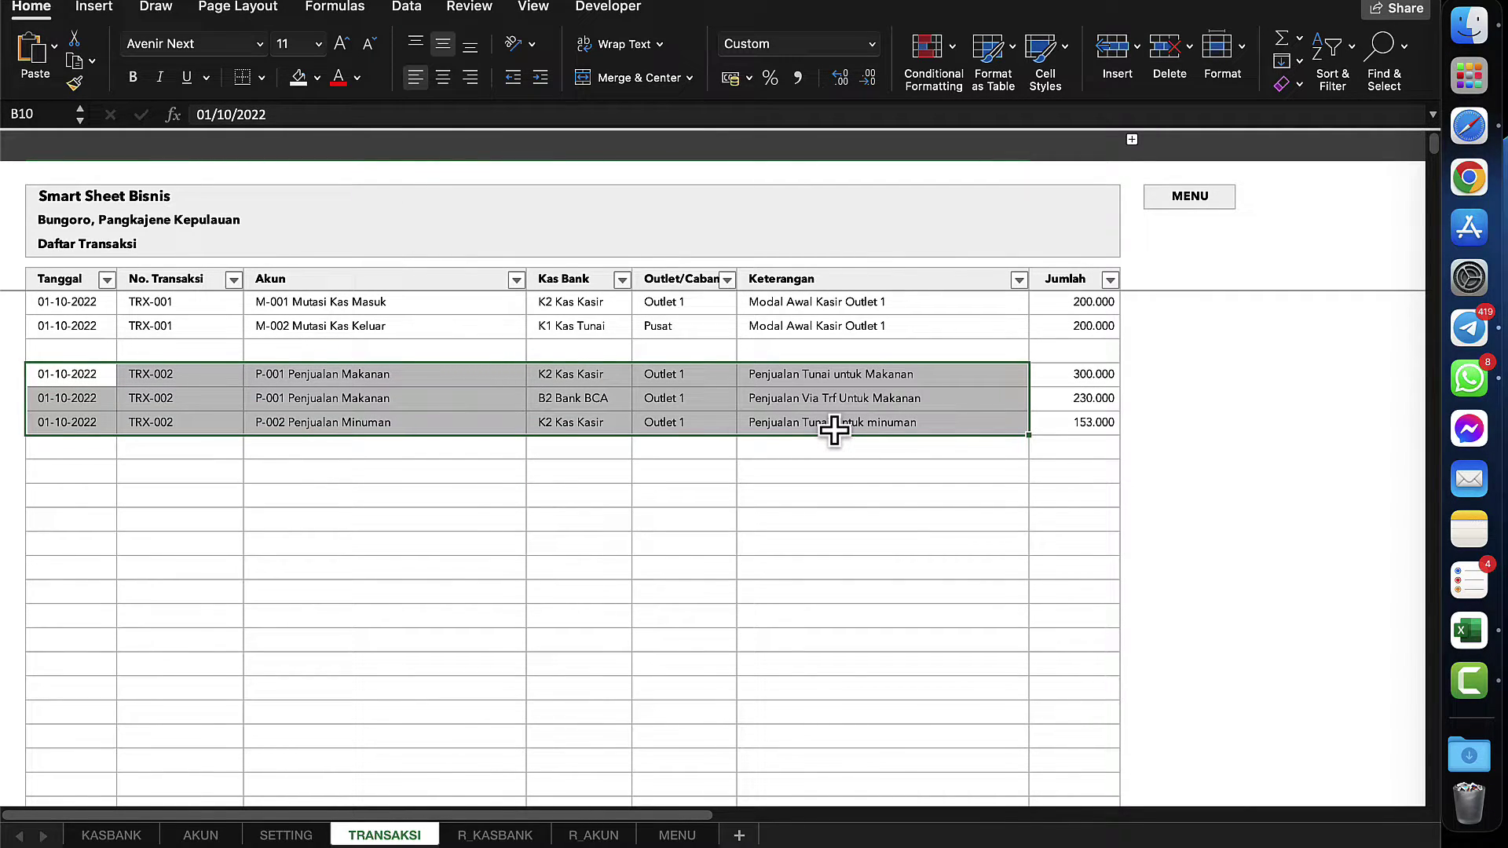
{"action": "left_click", "coordinate": [901, 444]}
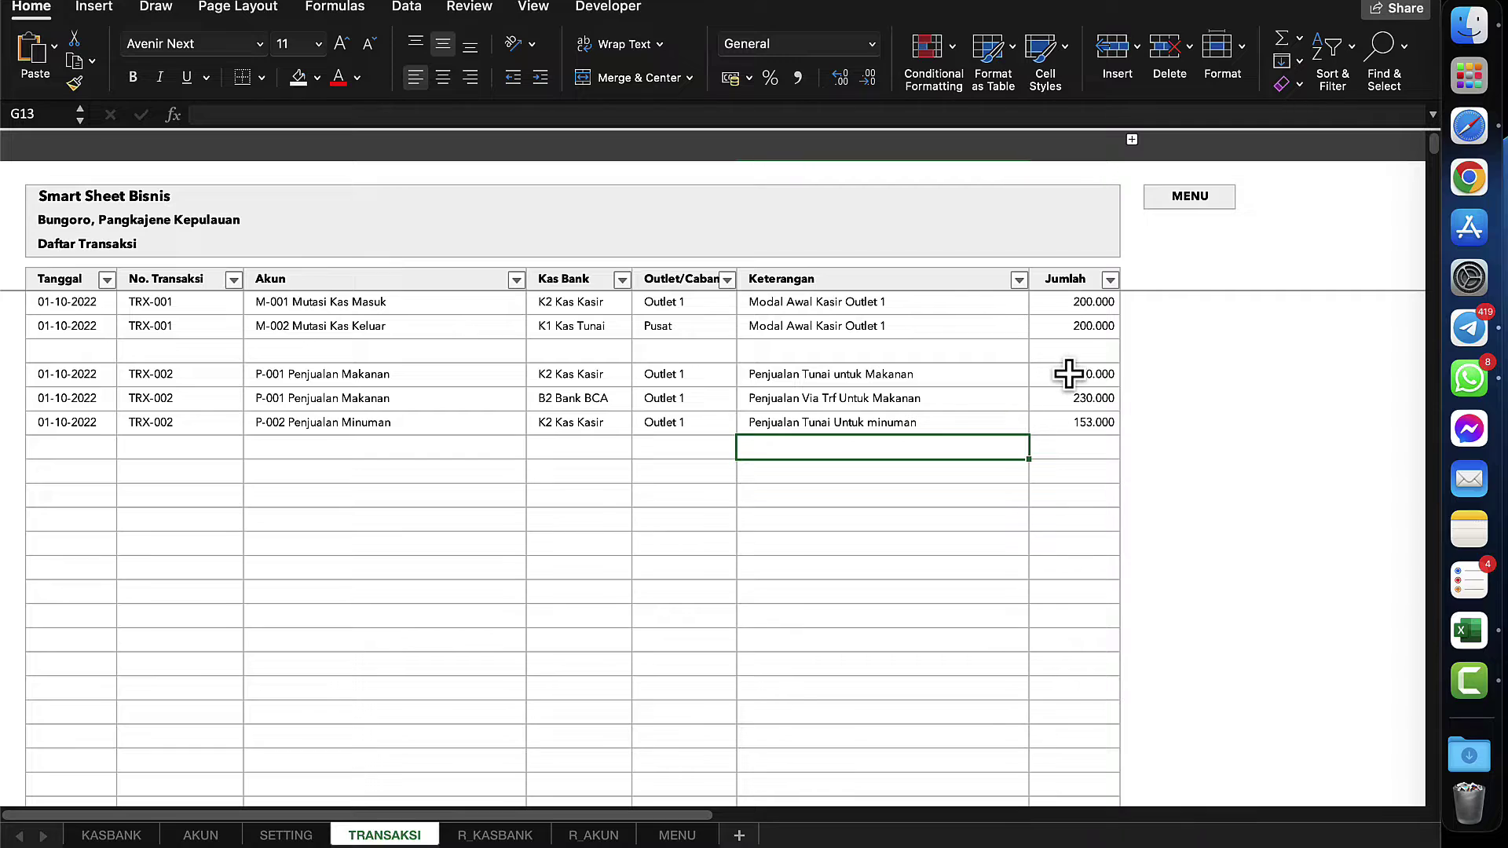
{"action": "left_click_drag", "start_coordinate": [1063, 374], "coordinate": [1076, 417]}
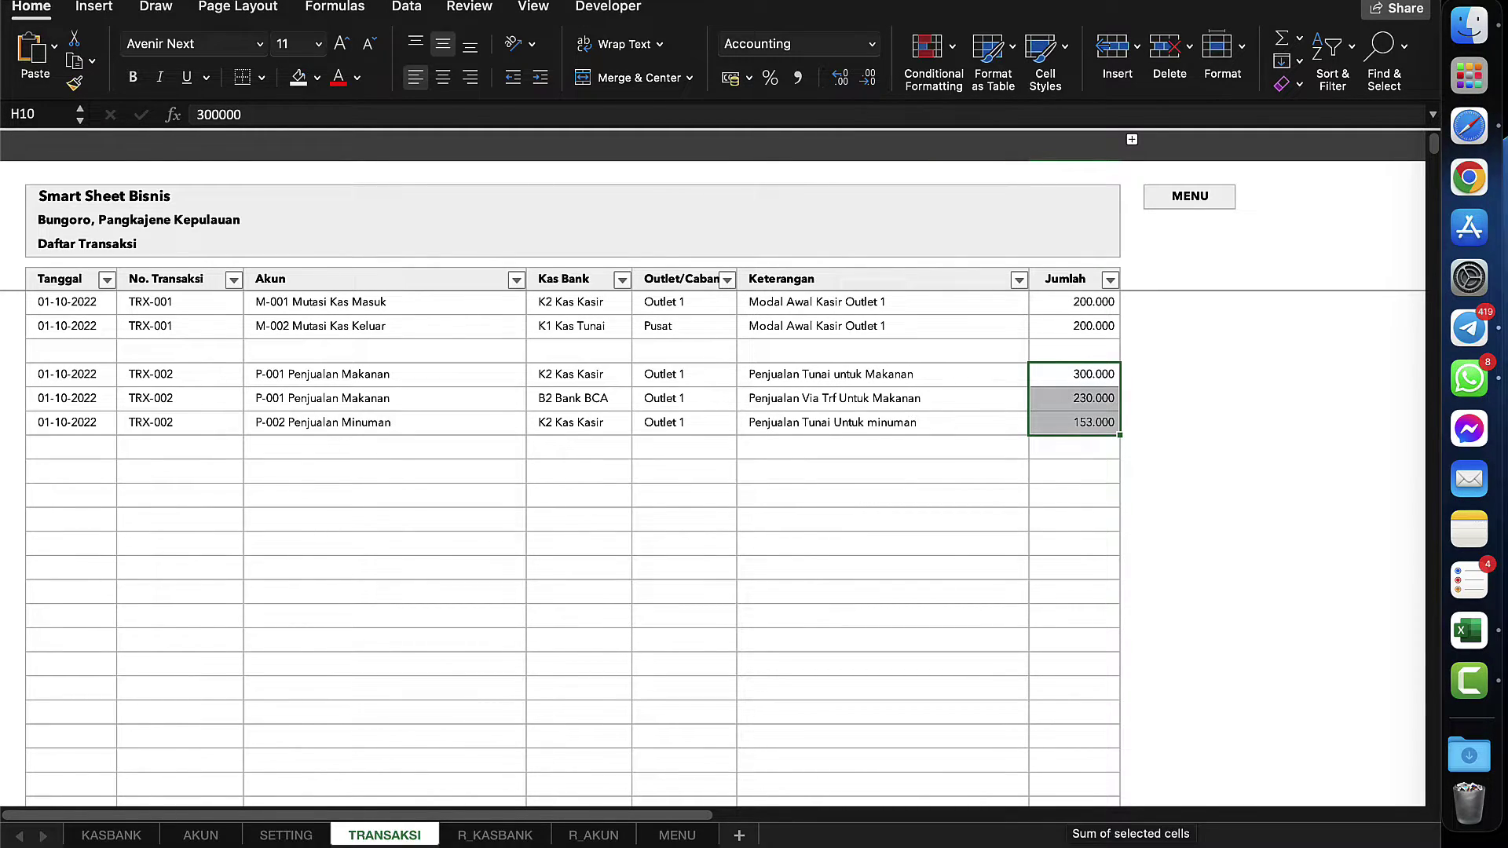
{"action": "left_click", "coordinate": [827, 542]}
{"action": "left_click", "coordinate": [683, 445]}
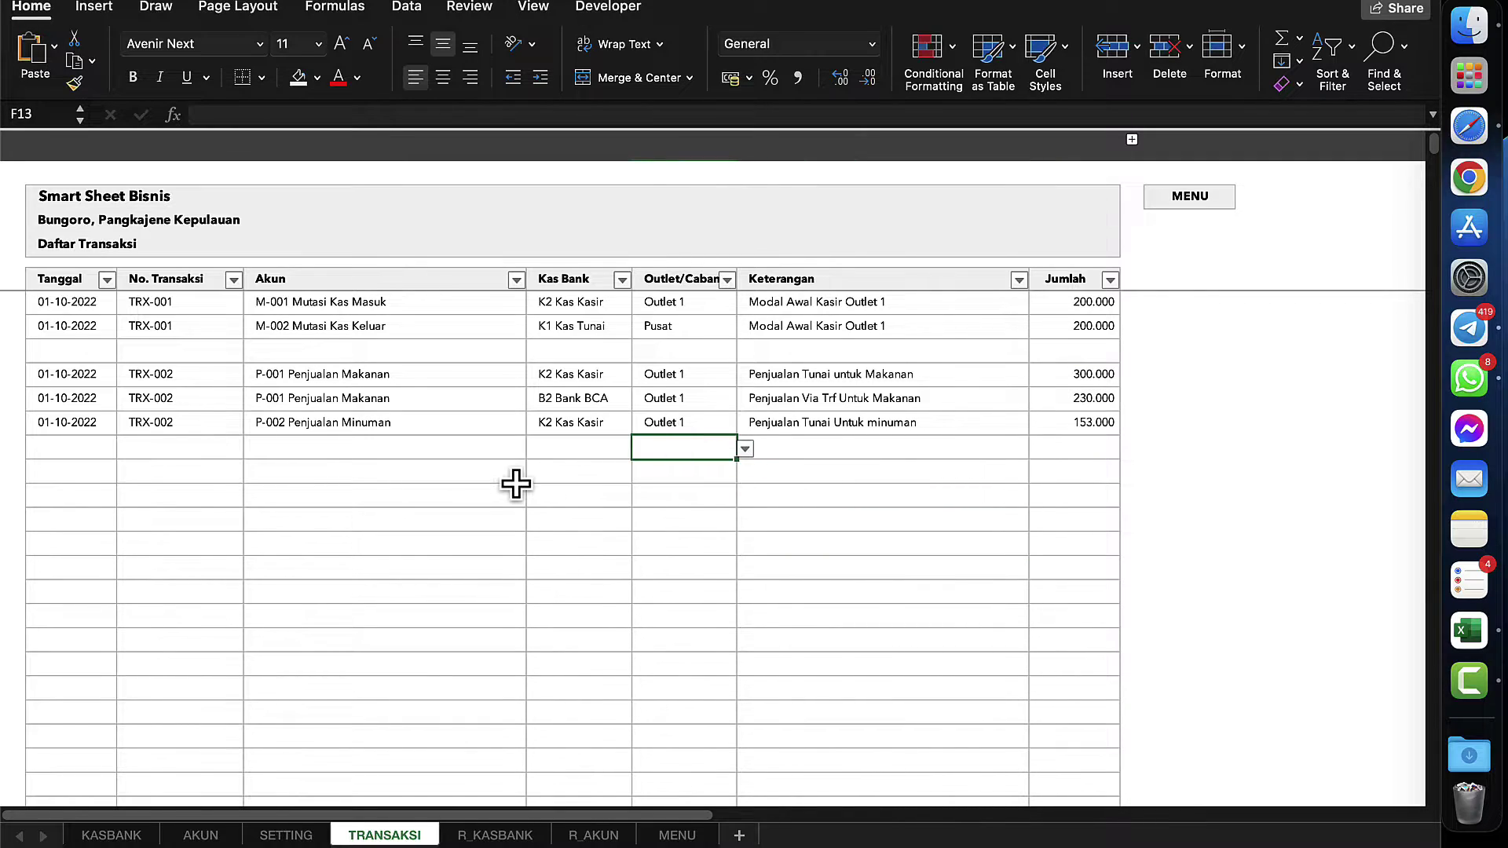
{"action": "left_click", "coordinate": [515, 481]}
{"action": "left_click", "coordinate": [515, 664]}
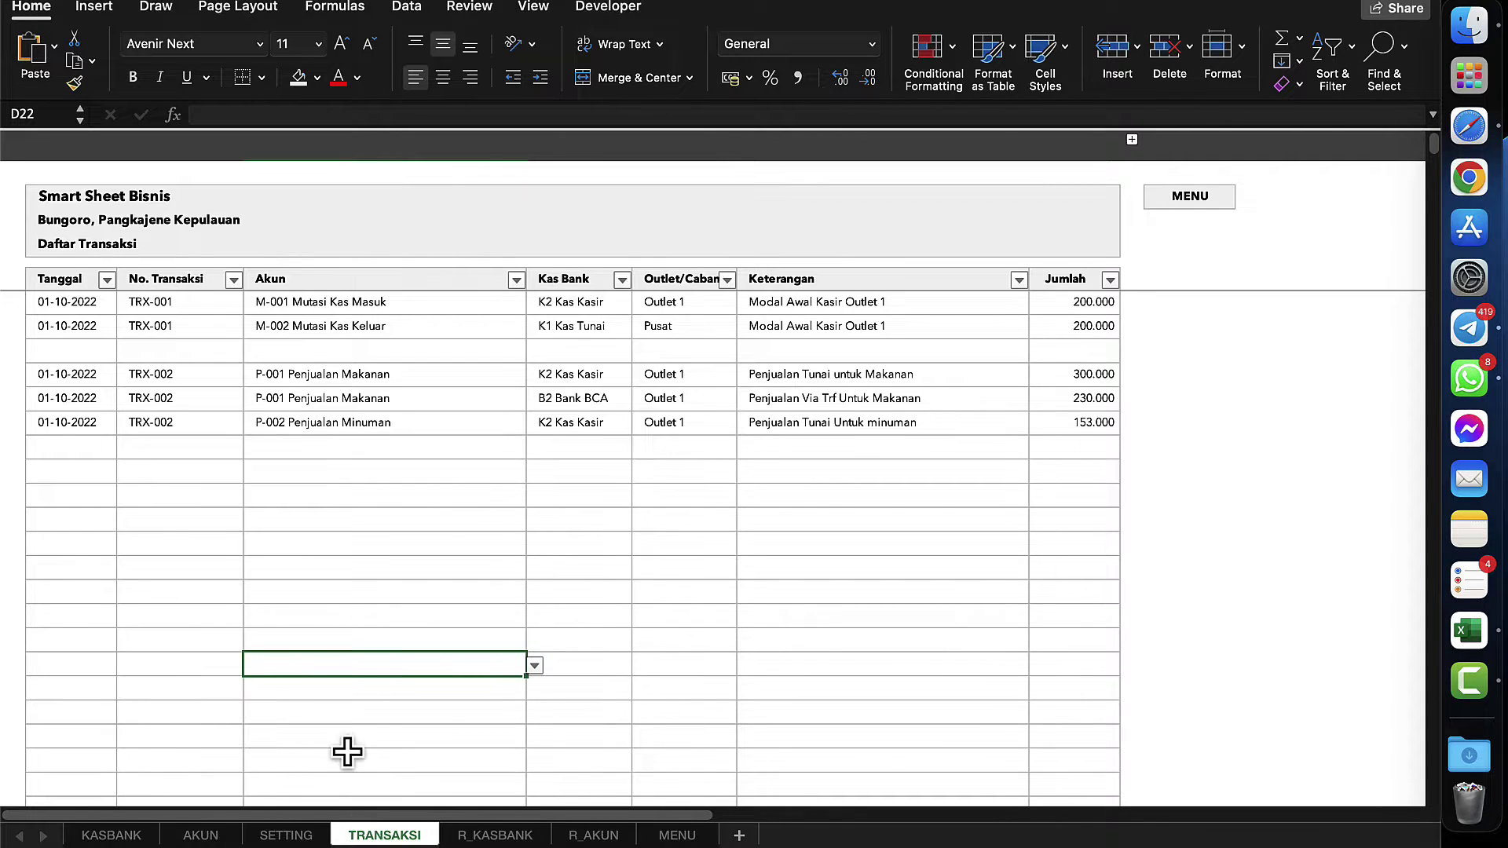
- Open the KASBANK sheet and check Bank BCA's incoming, outgoing and closing balances
{"action": "left_click", "coordinate": [129, 837]}
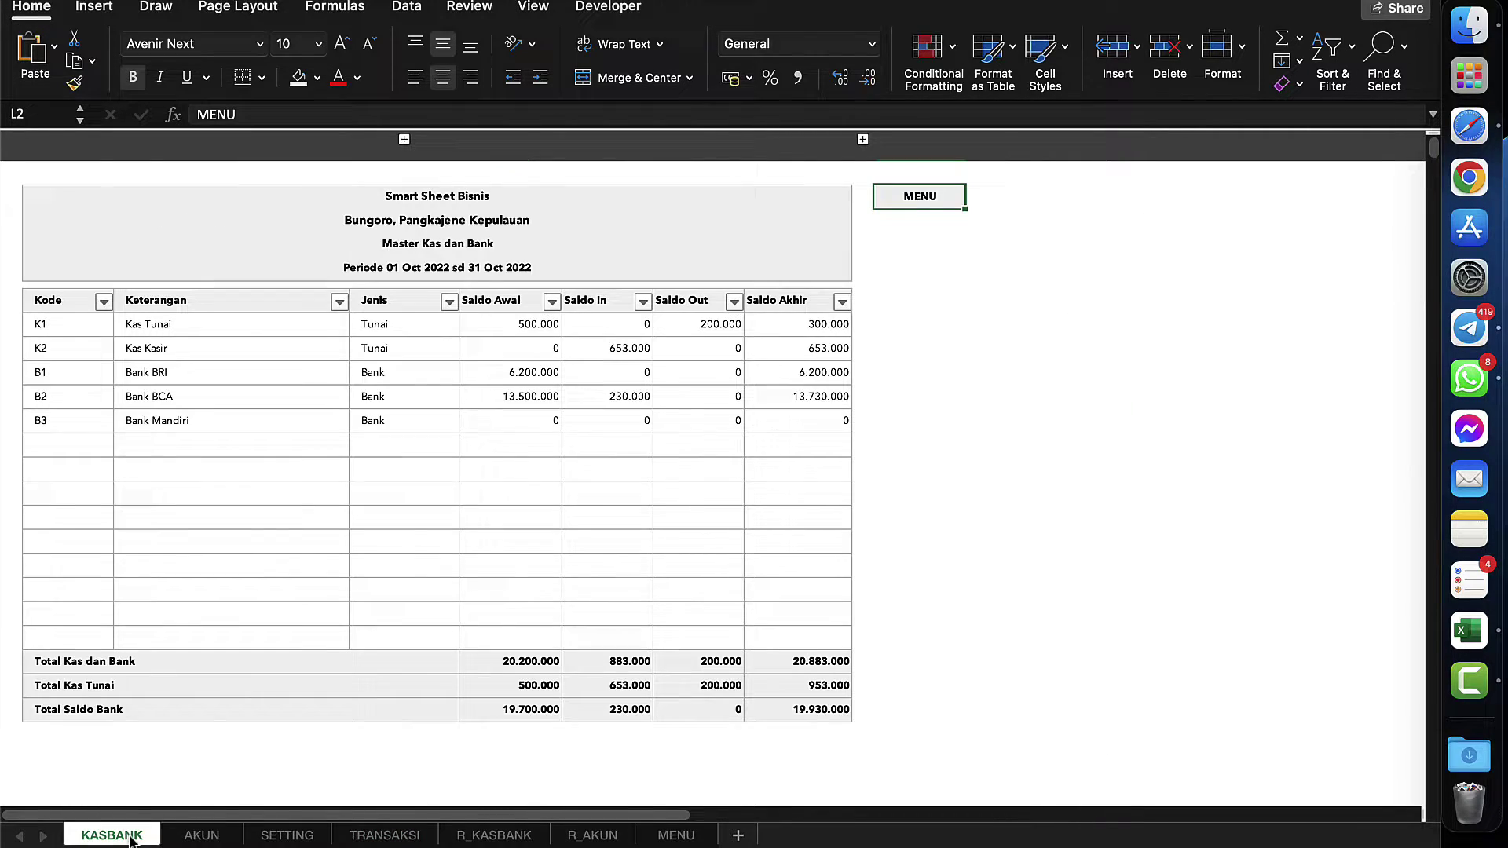
{"action": "left_click", "coordinate": [629, 401]}
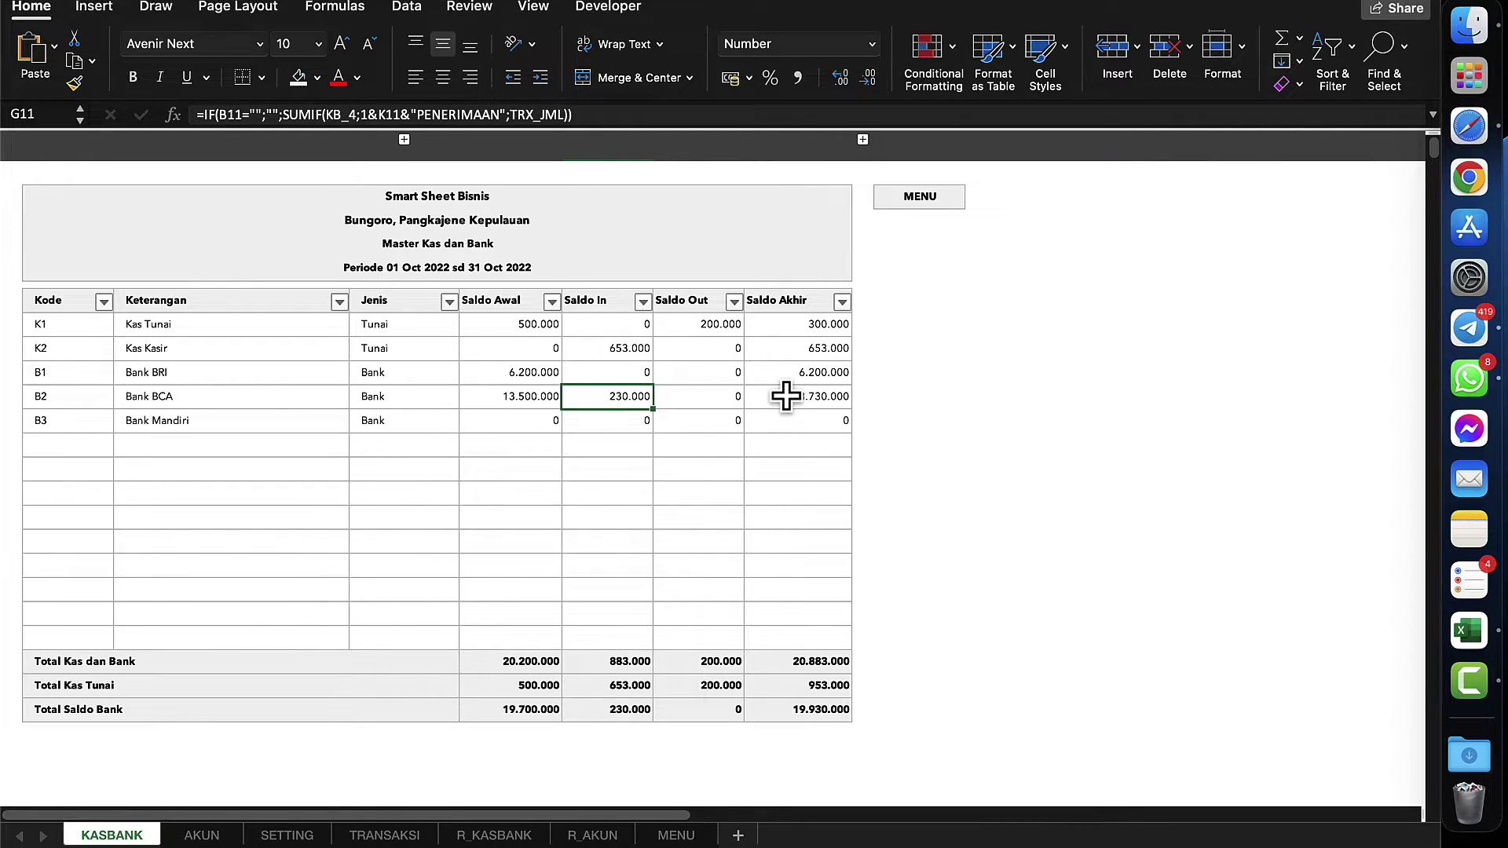
{"action": "left_click", "coordinate": [701, 397]}
{"action": "left_click", "coordinate": [789, 390]}
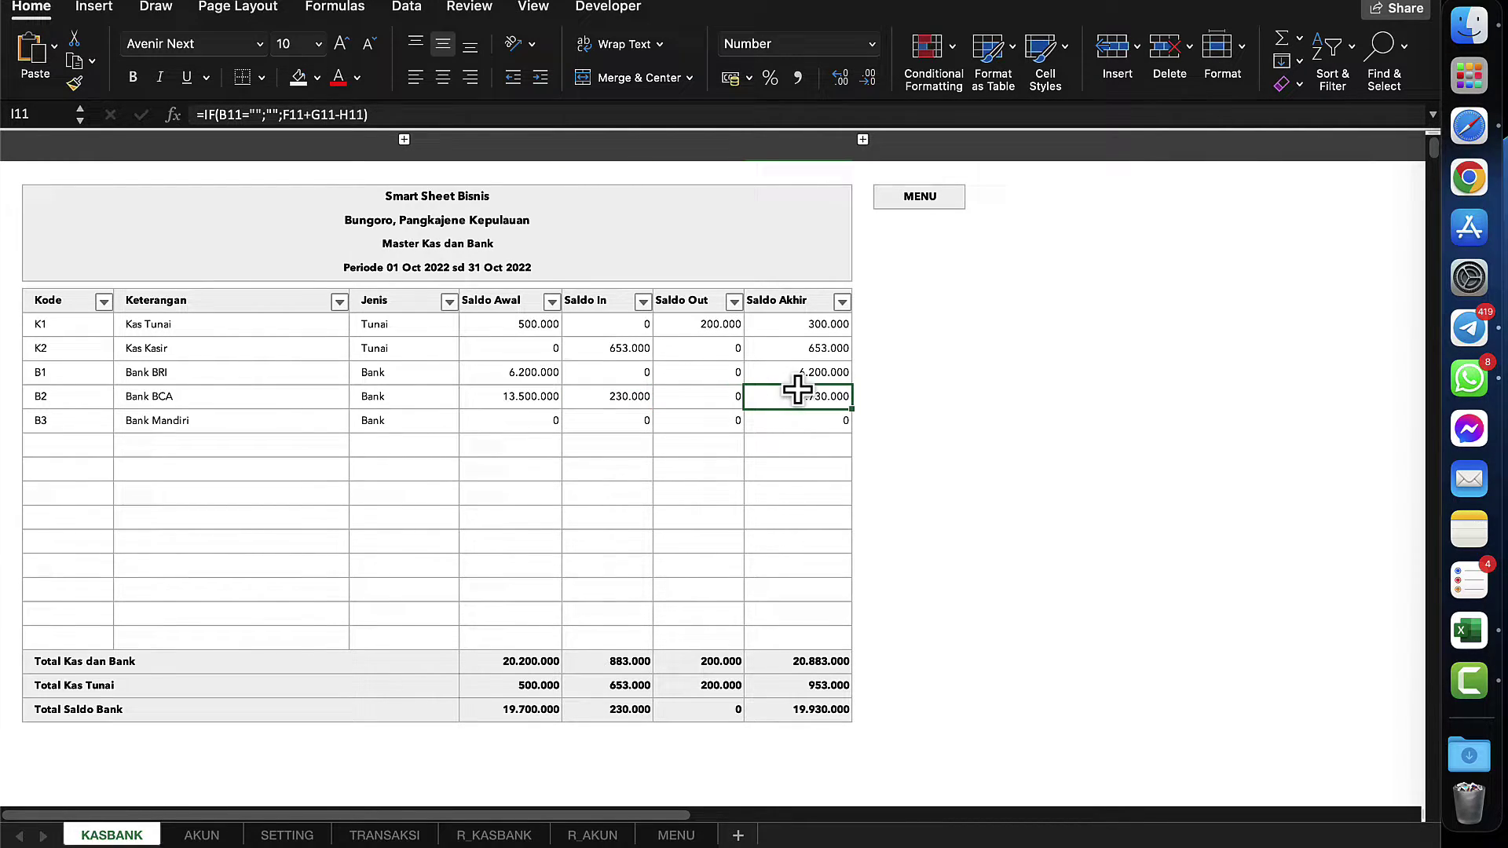
- Compare the incoming and closing balances of Kas Kasir on the KASBANK sheet
{"action": "left_click", "coordinate": [817, 348]}
{"action": "left_click", "coordinate": [622, 350]}
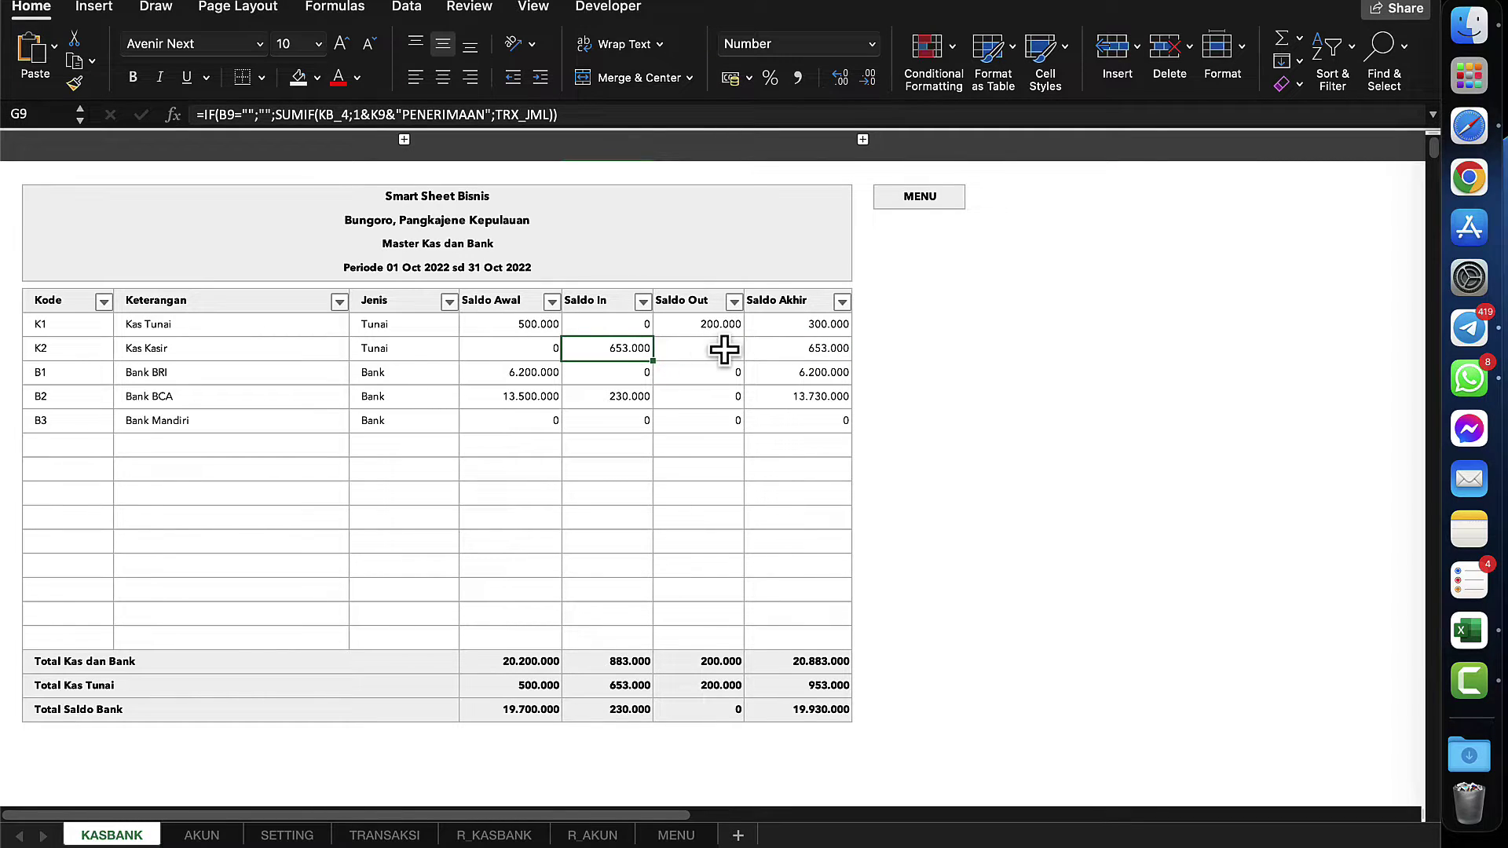
{"action": "left_click", "coordinate": [808, 347]}
{"action": "left_click", "coordinate": [638, 344]}
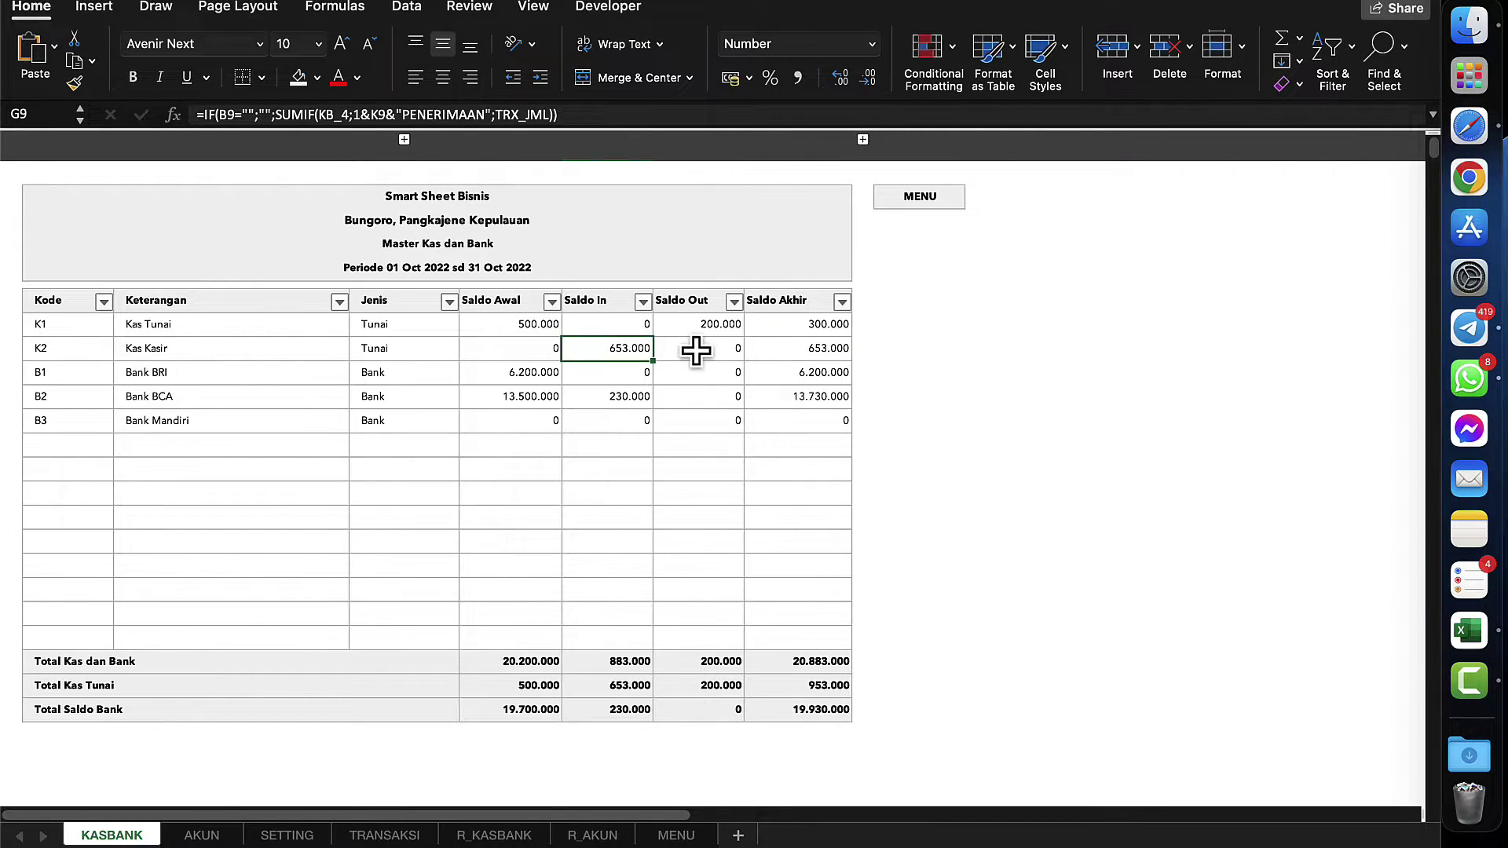
{"action": "left_click", "coordinate": [815, 347]}
{"action": "left_click", "coordinate": [626, 347]}
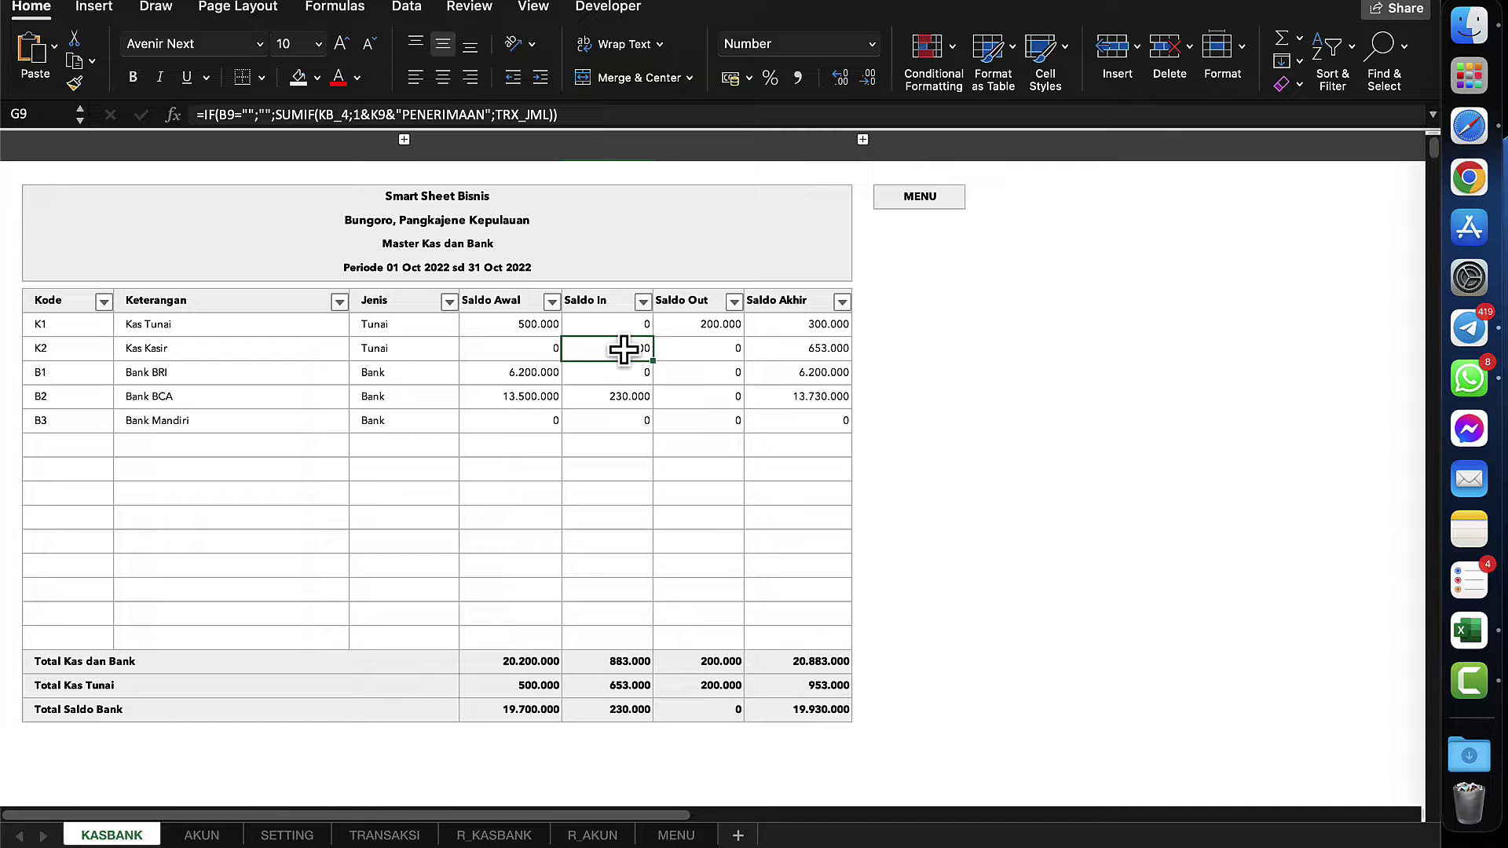
{"action": "left_click", "coordinate": [817, 347]}
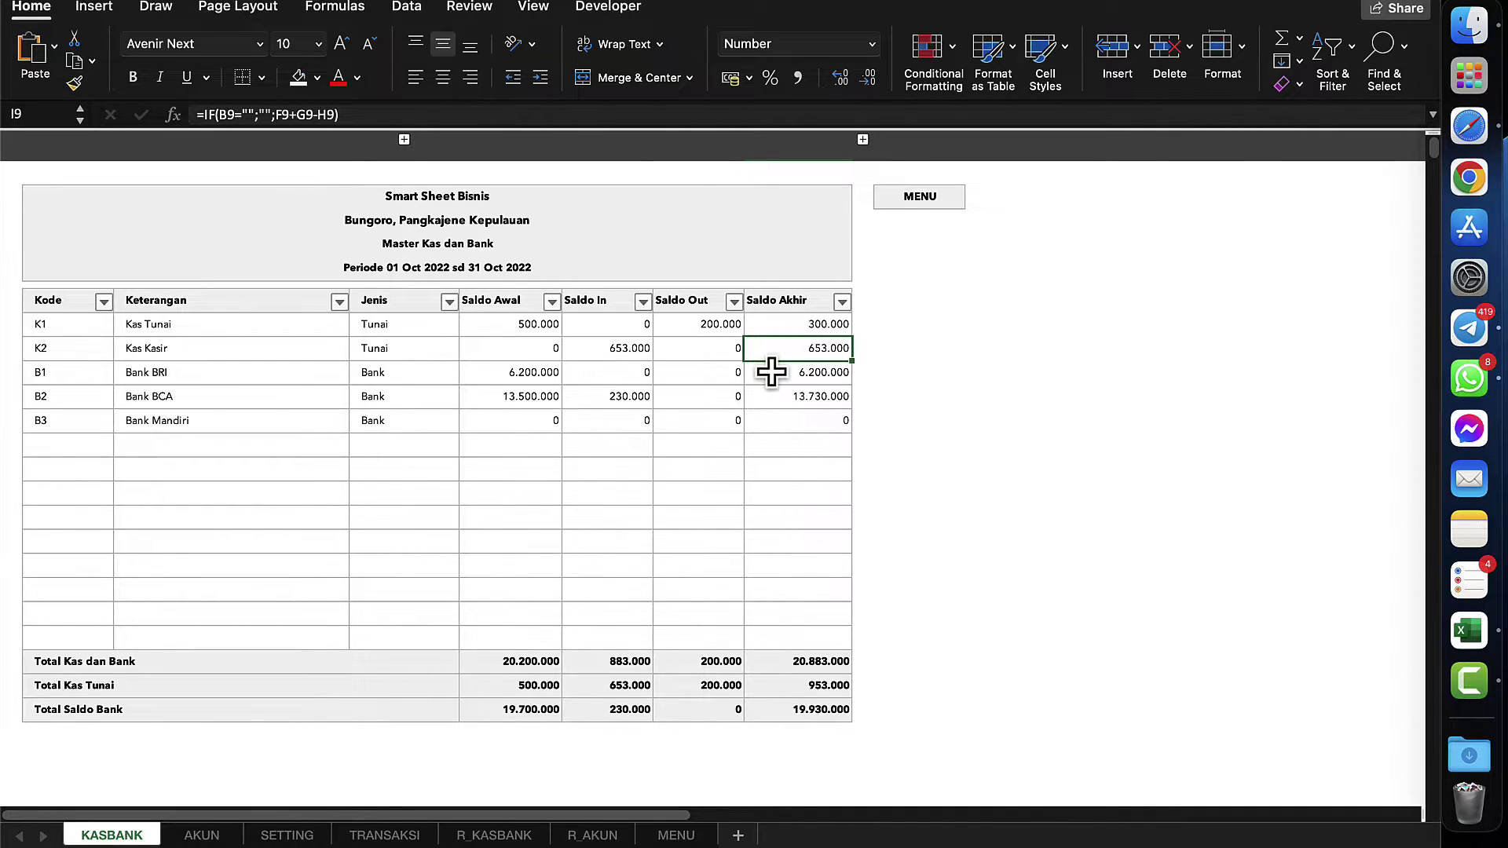
- Return to the transaction list through the MENU sheet and sum the opening capital with the cash sales of food and drinks
{"action": "left_click", "coordinate": [918, 192]}
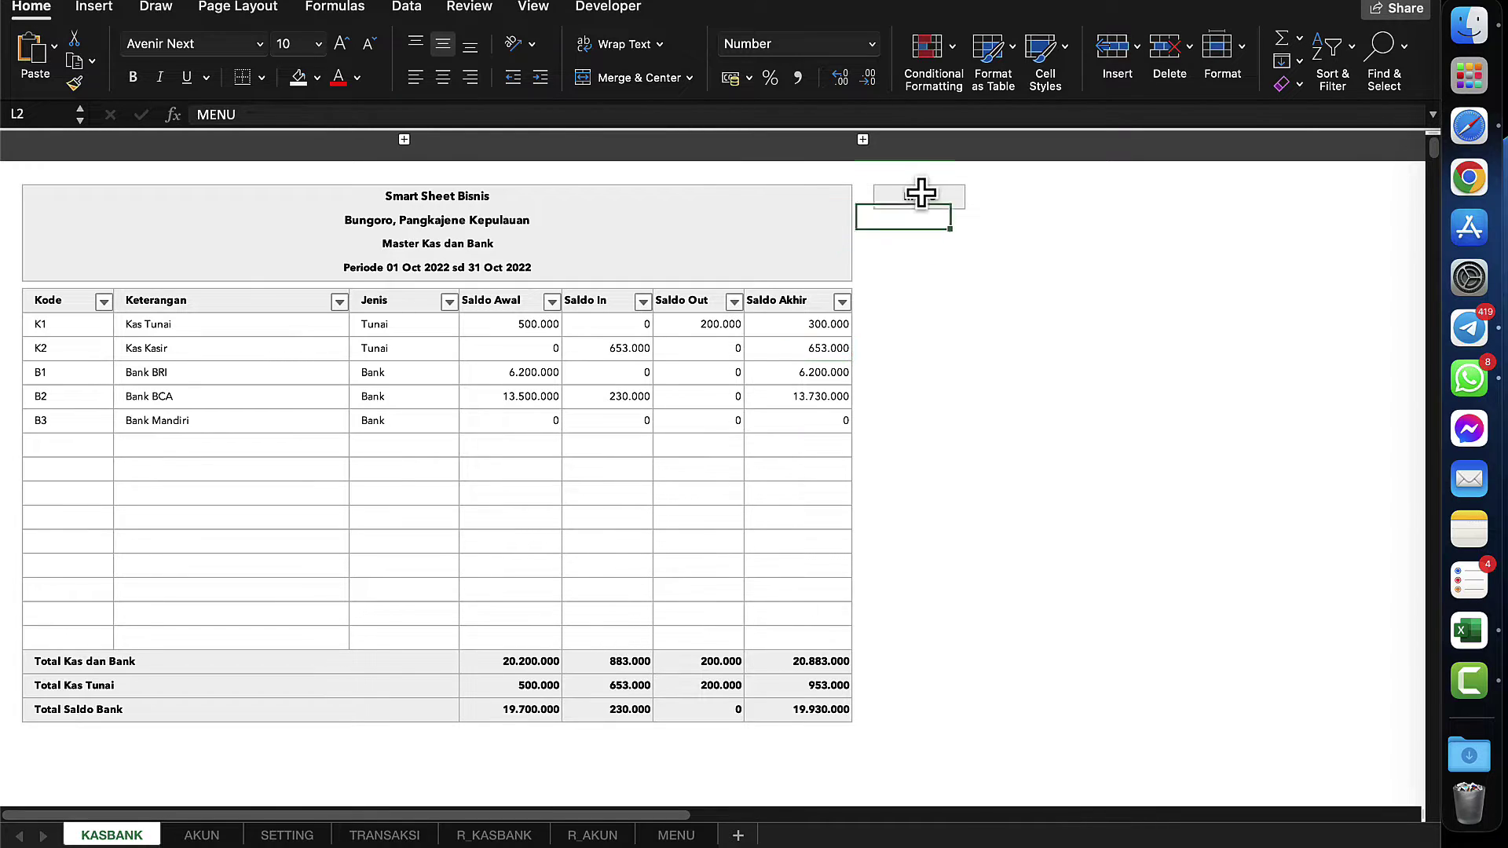
{"action": "left_click", "coordinate": [918, 198]}
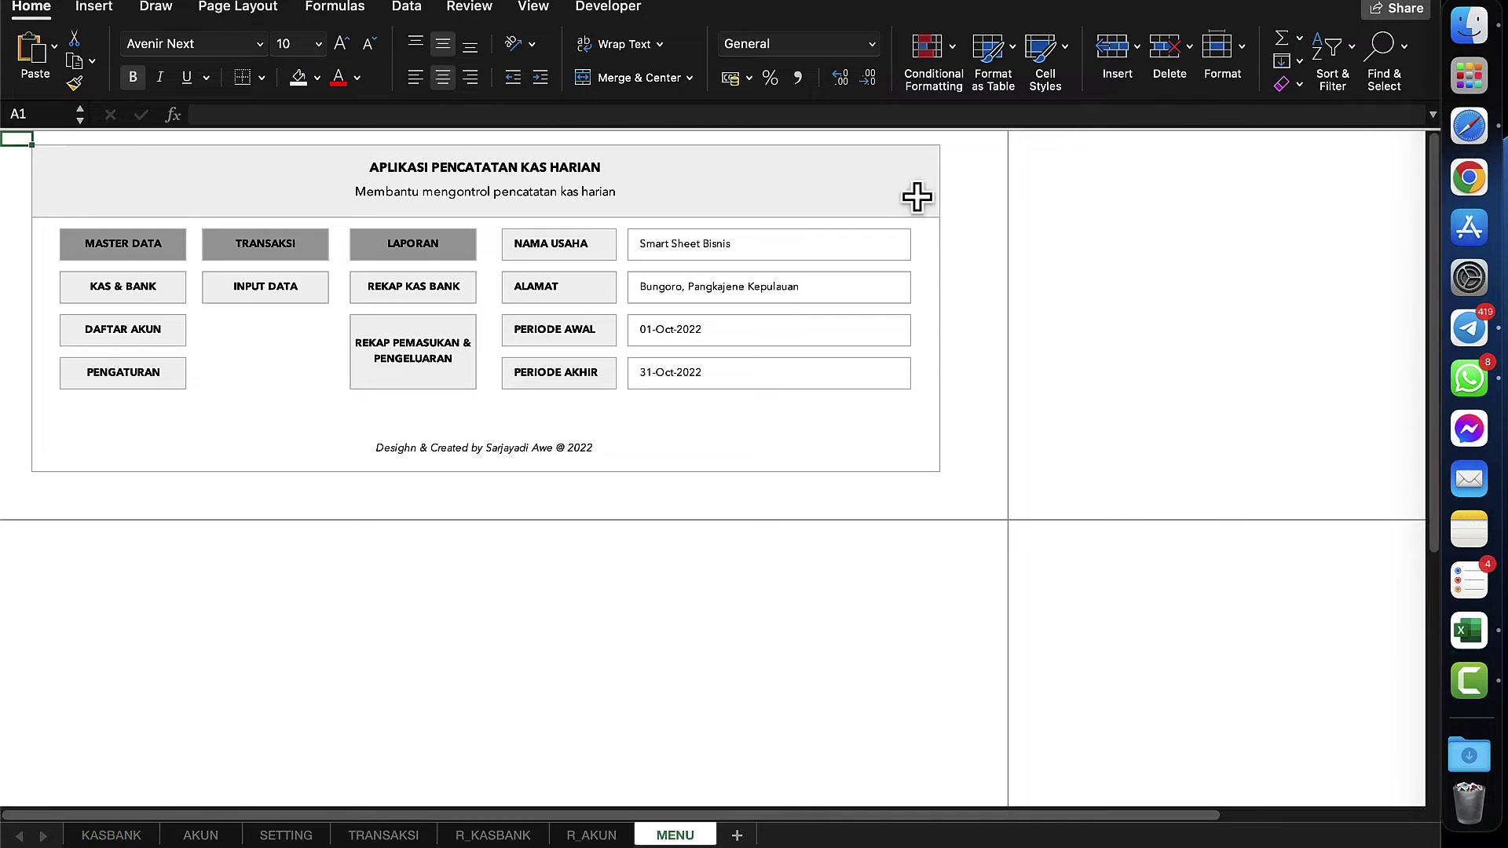
{"action": "left_click", "coordinate": [264, 296]}
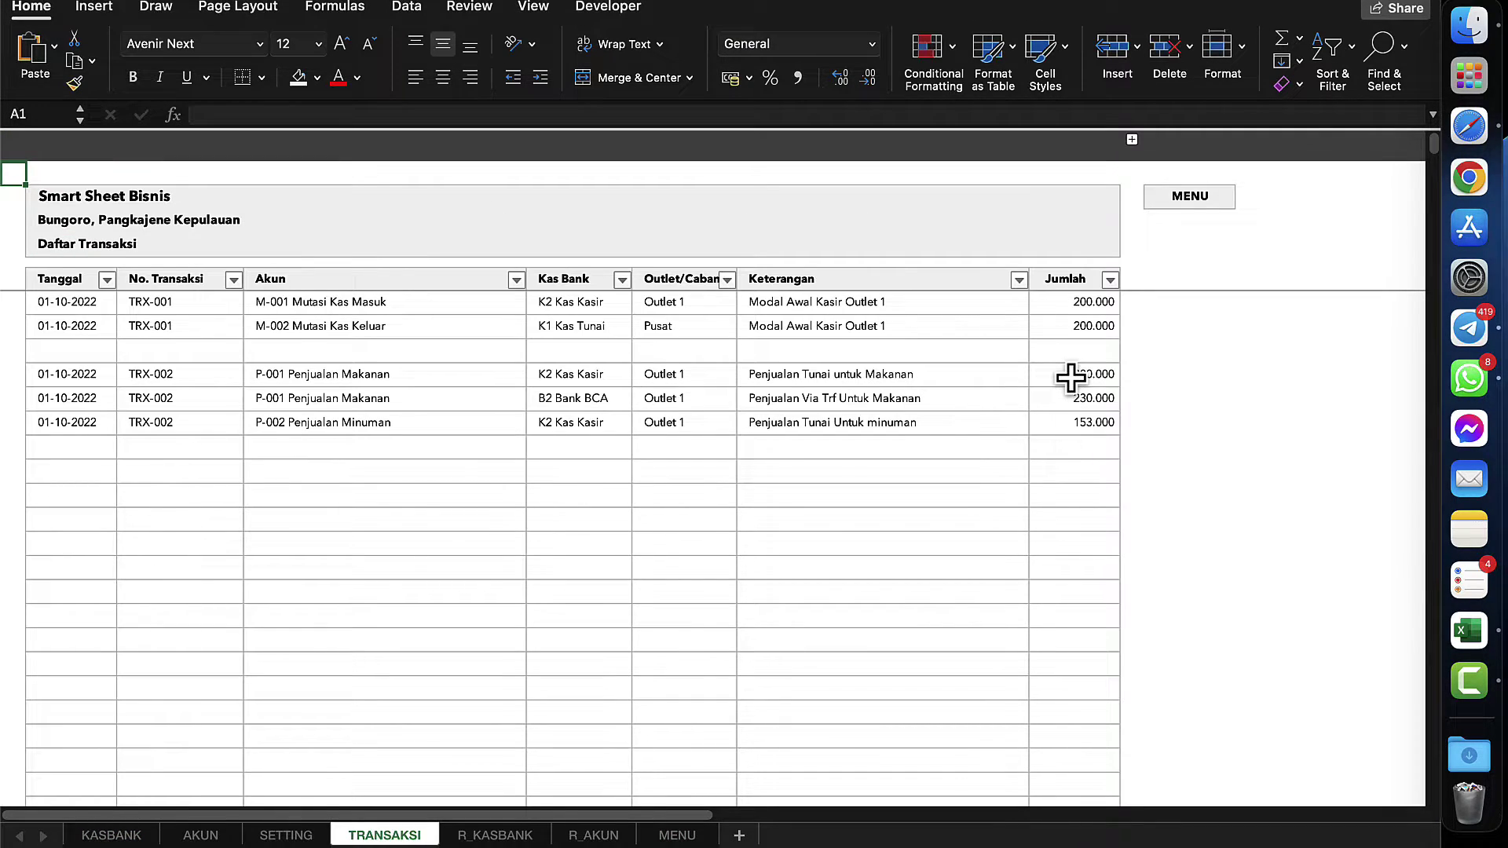
{"action": "left_click_drag", "start_coordinate": [1070, 378], "coordinate": [1070, 395]}
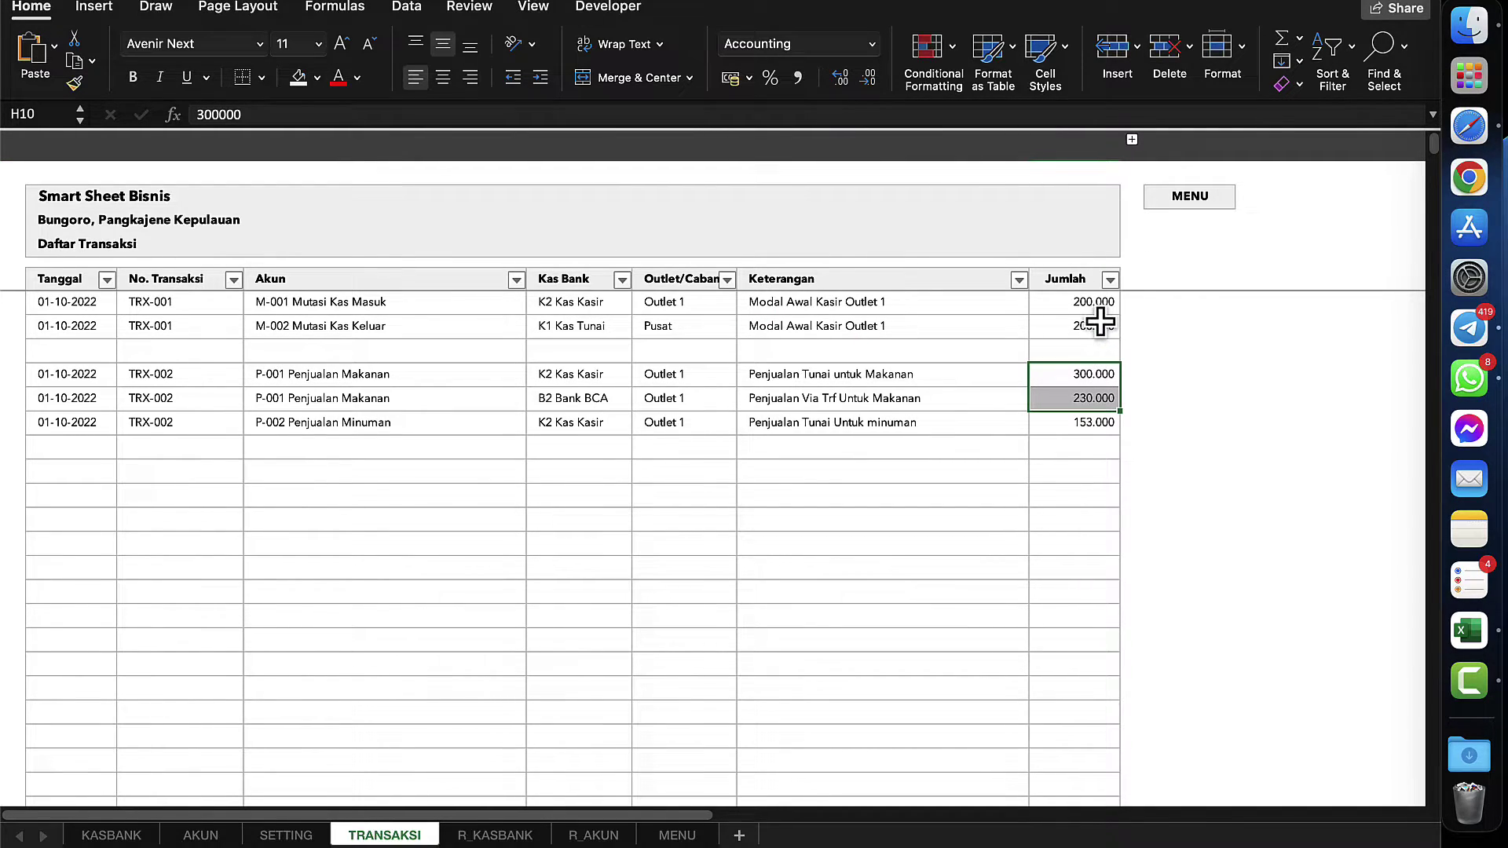
{"action": "left_click", "coordinate": [1099, 322], "text": "super"}
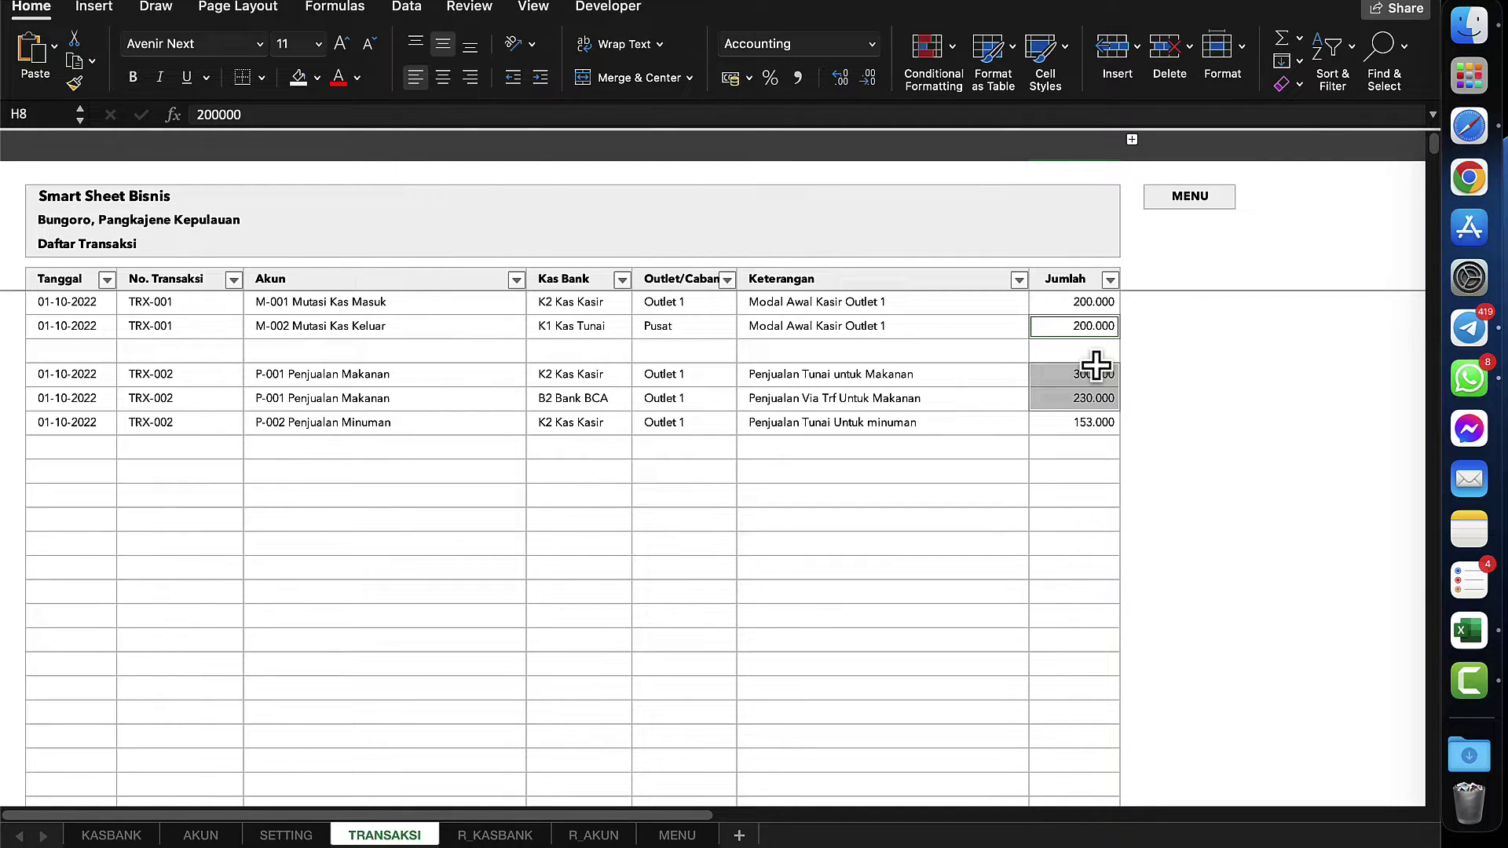
{"action": "left_click", "coordinate": [1097, 326]}
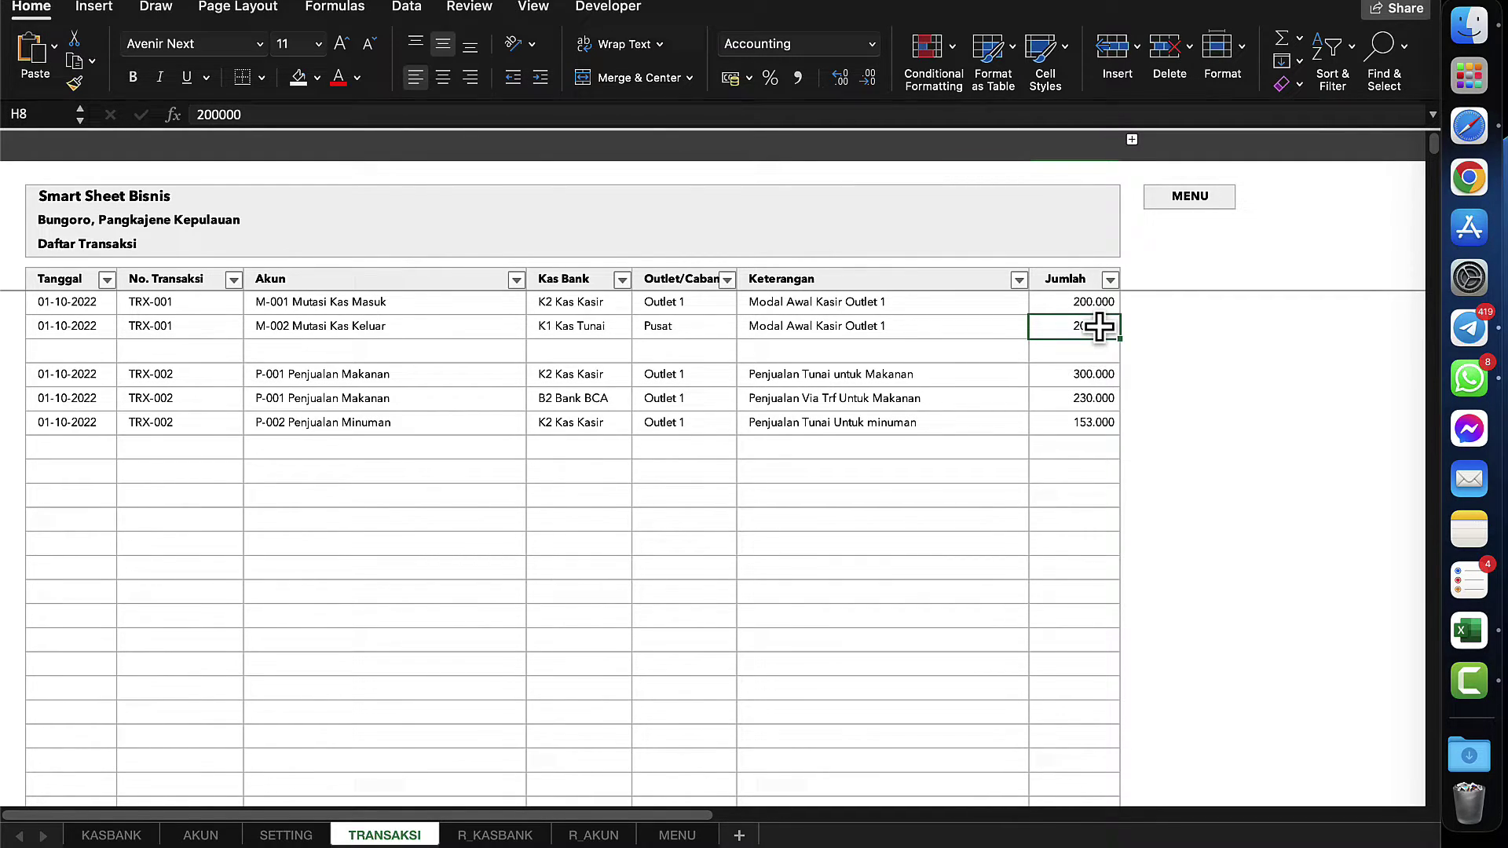
{"action": "left_click", "coordinate": [1095, 375], "text": "super"}
{"action": "left_click", "coordinate": [1080, 421], "text": "super"}
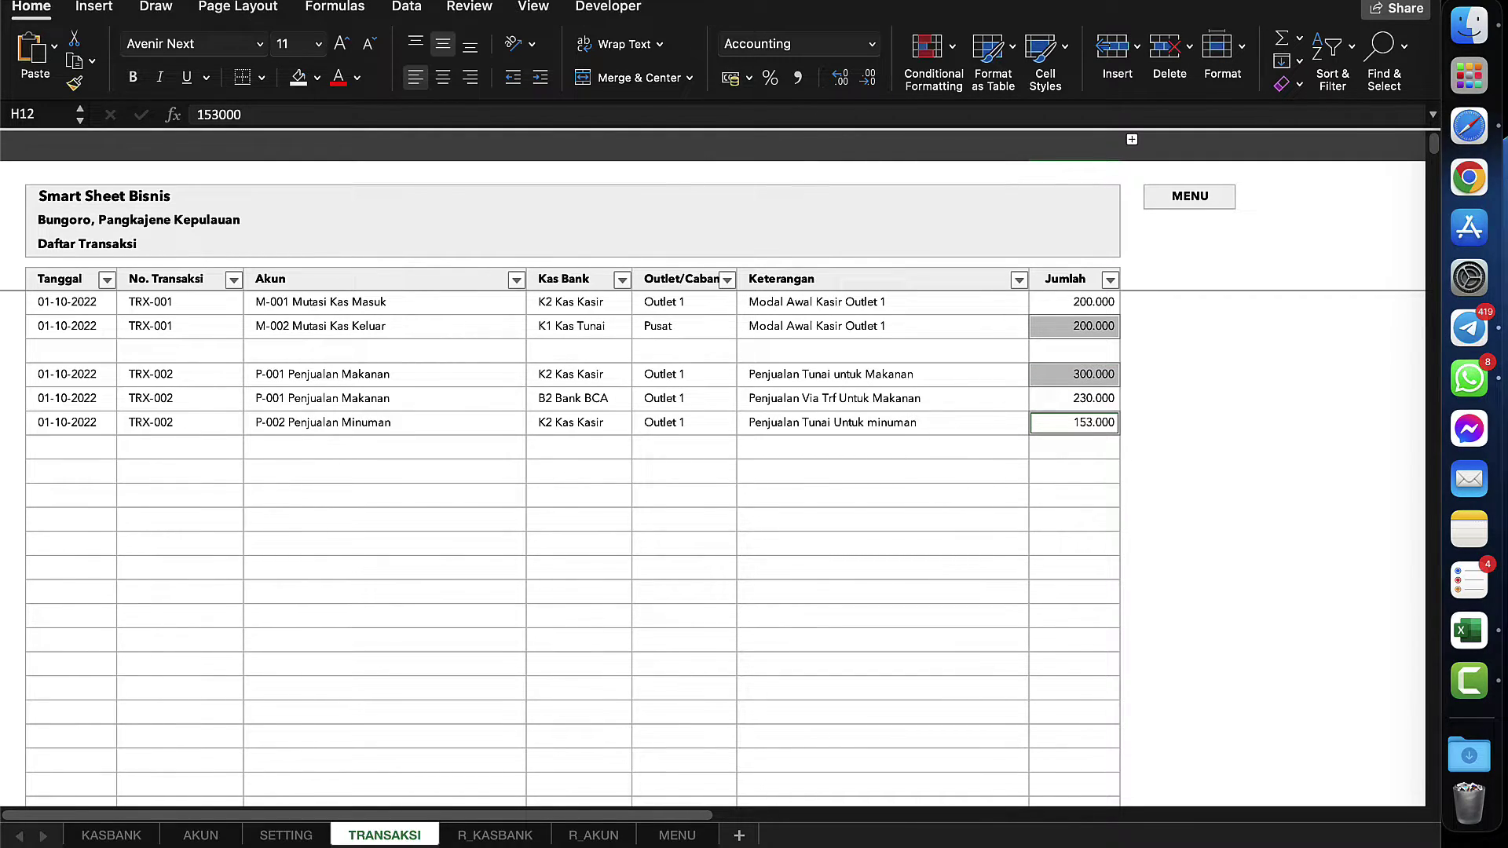
{"action": "left_click", "coordinate": [668, 369]}
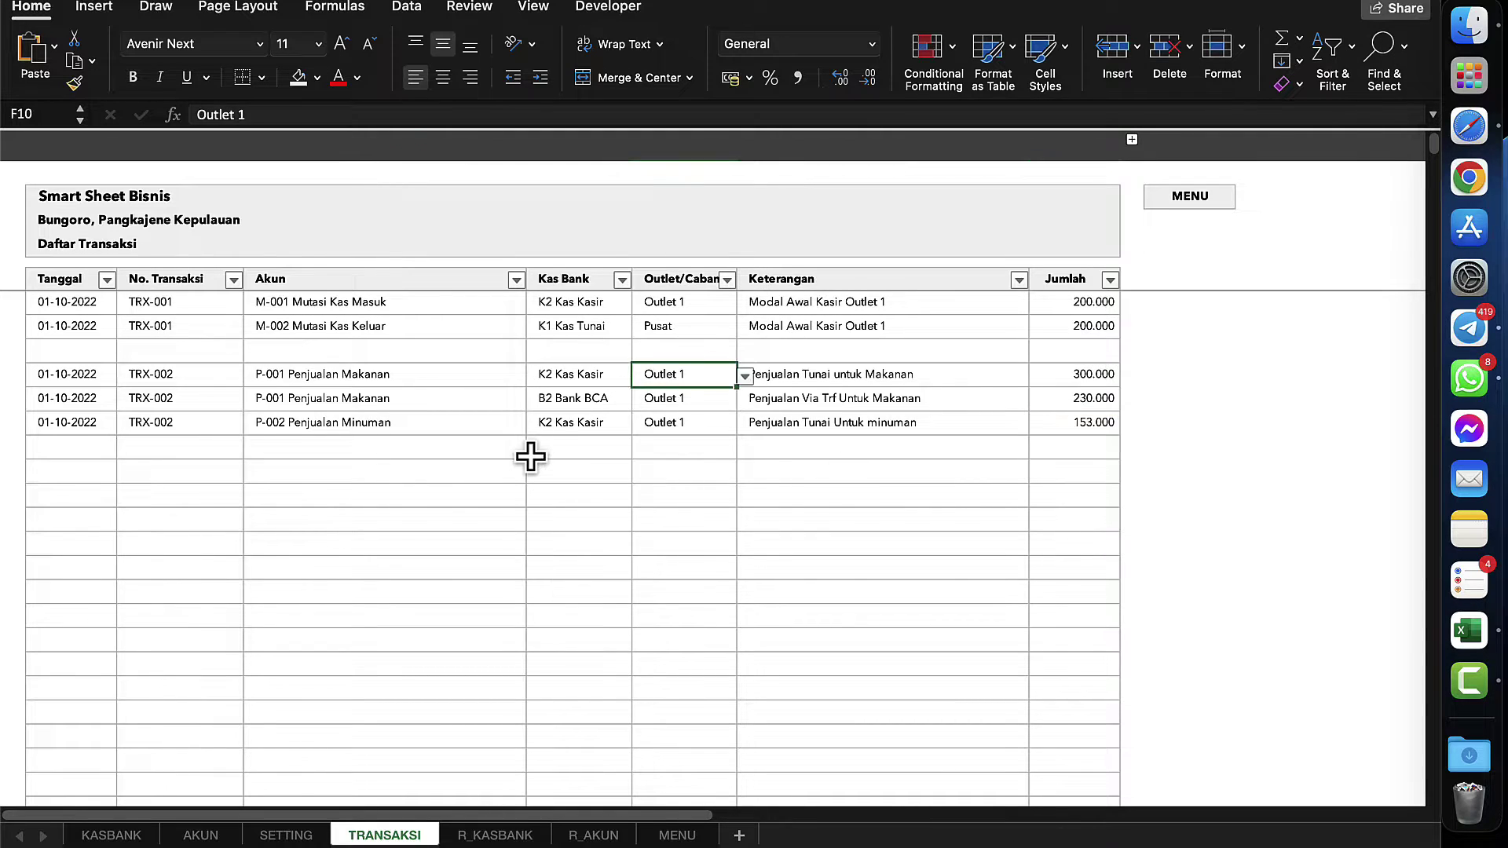
{"action": "left_click", "coordinate": [527, 454]}
{"action": "left_click", "coordinate": [263, 493]}
- Start a new transaction row below the drinks sale, dated 01-10-2022 and numbered TRX-003
{"action": "left_click", "coordinate": [81, 443]}
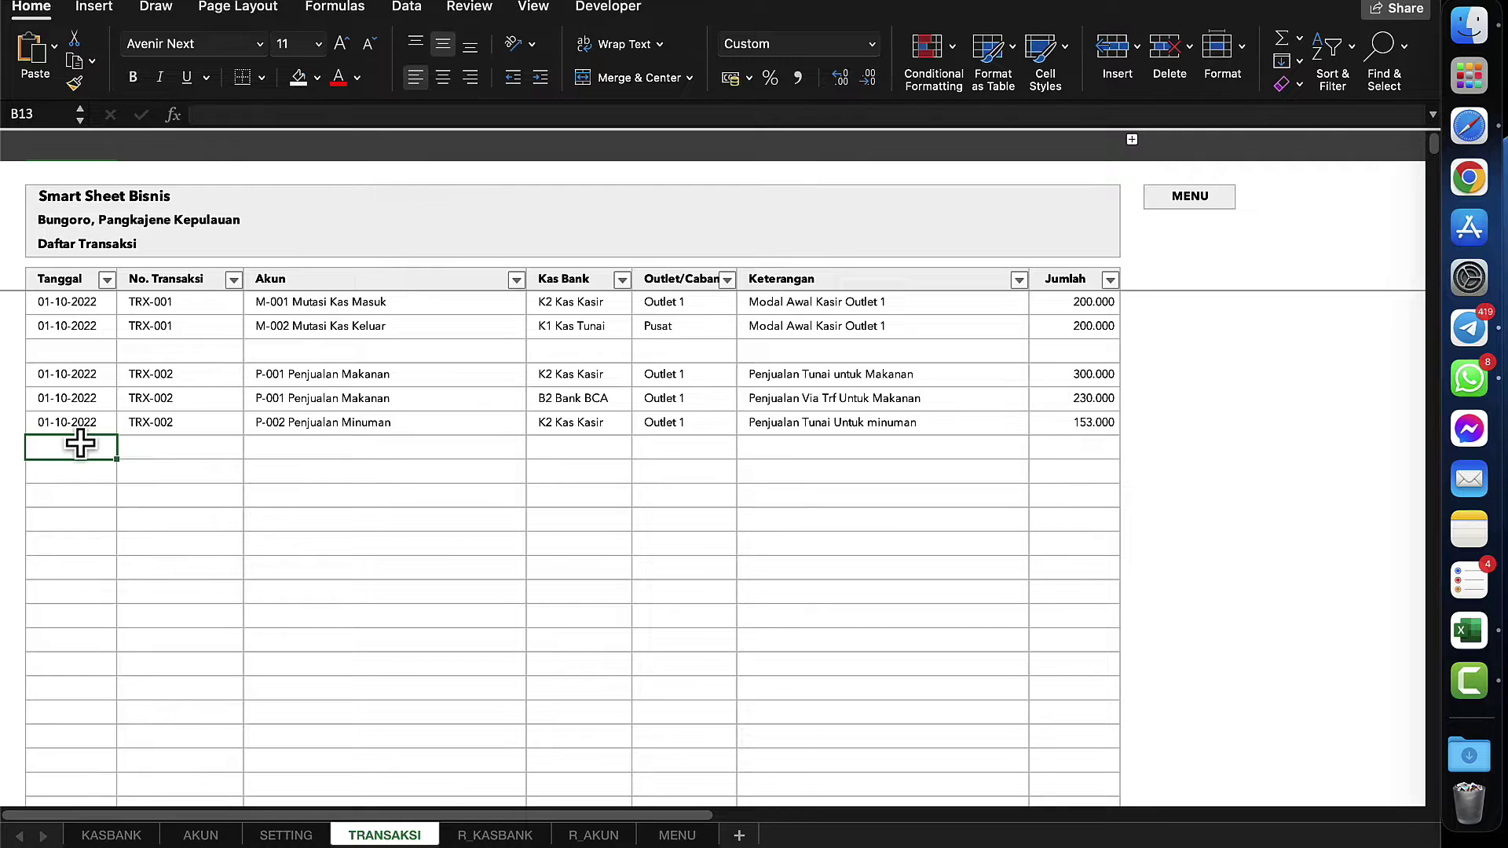
{"action": "key", "text": "ctrl+d"}
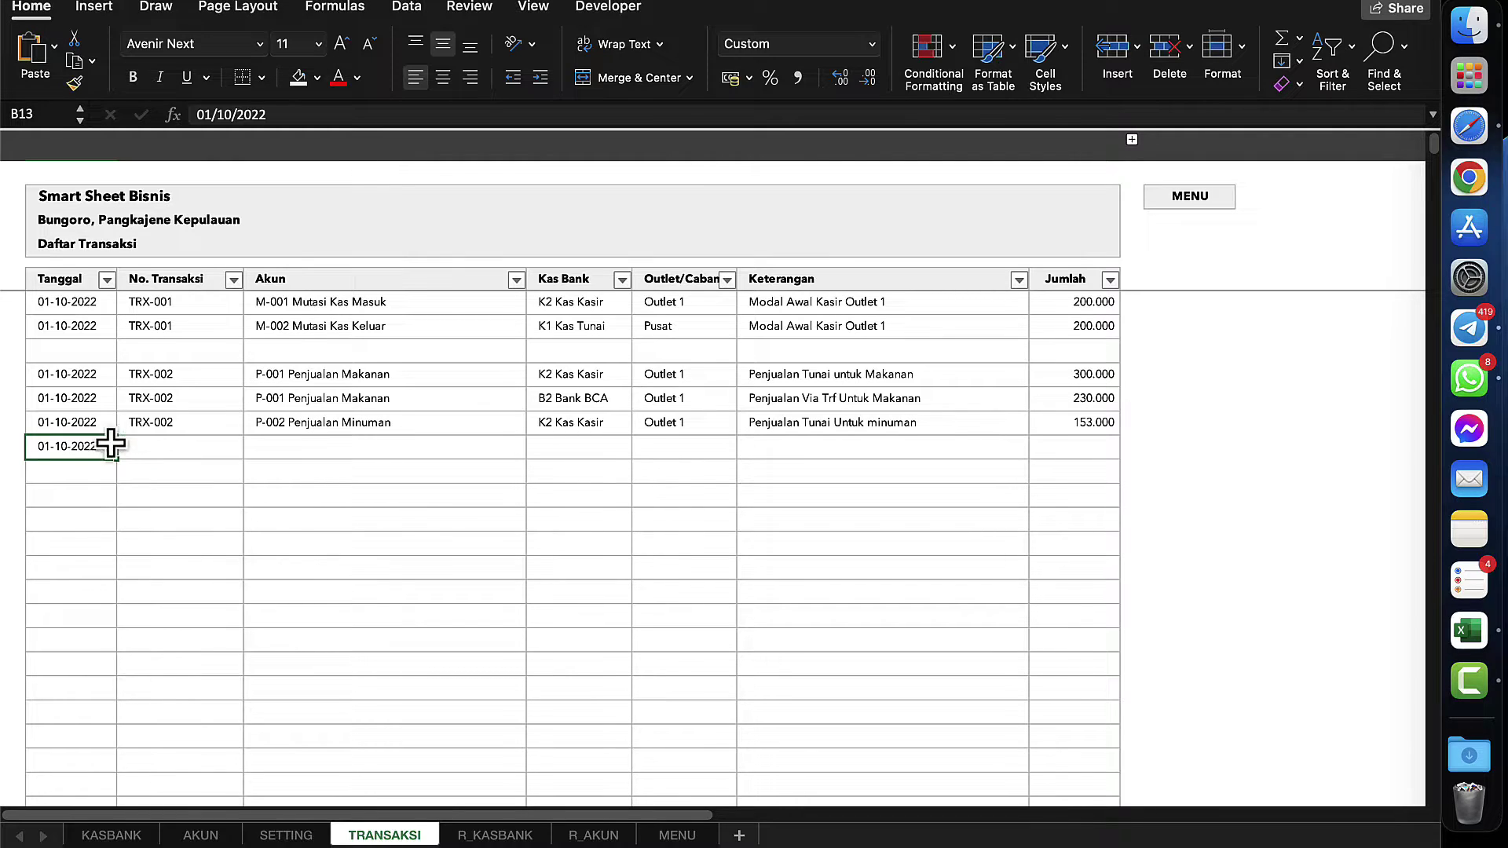
{"action": "left_click", "coordinate": [135, 445]}
{"action": "type", "text": "TRX-002"}
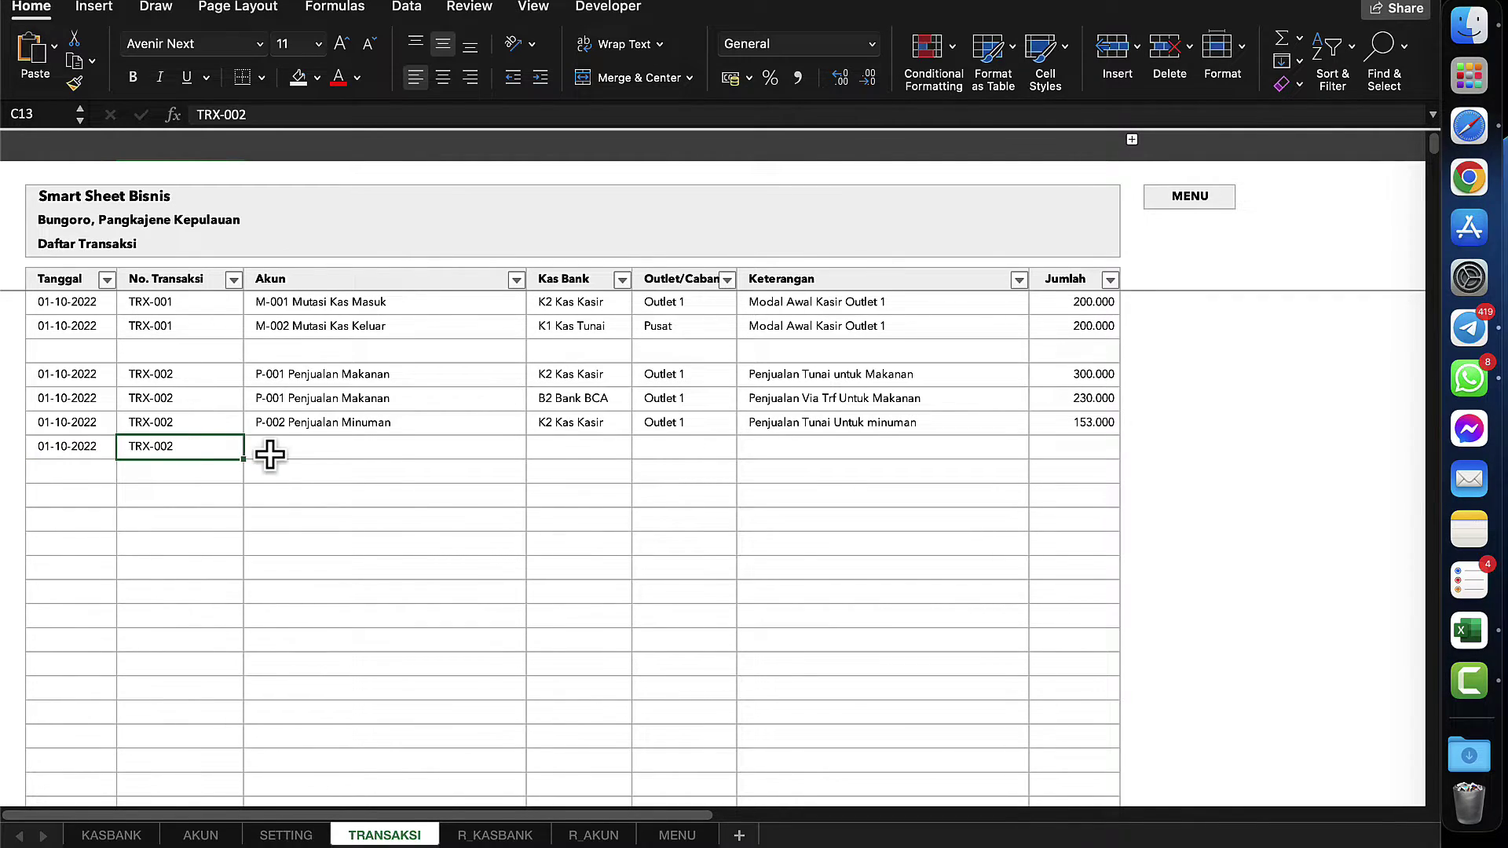
{"action": "key", "text": "BackSpace"}
{"action": "type", "text": "3"}
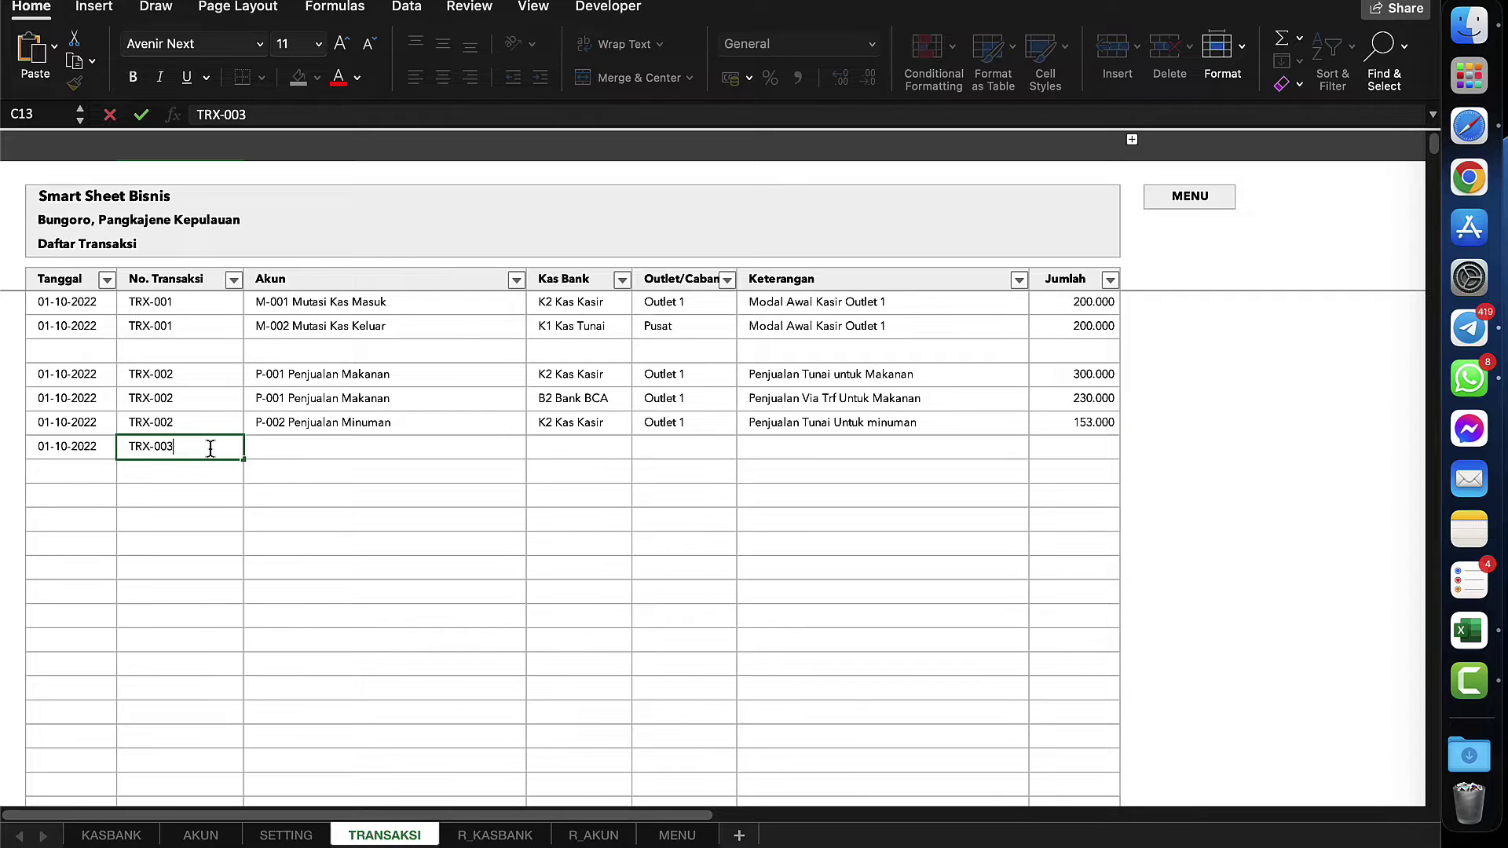
{"action": "key", "text": "Return"}
- Enter "Beli Air Galon" in the Akun column of the TRX-003 row
{"action": "left_click", "coordinate": [291, 452]}
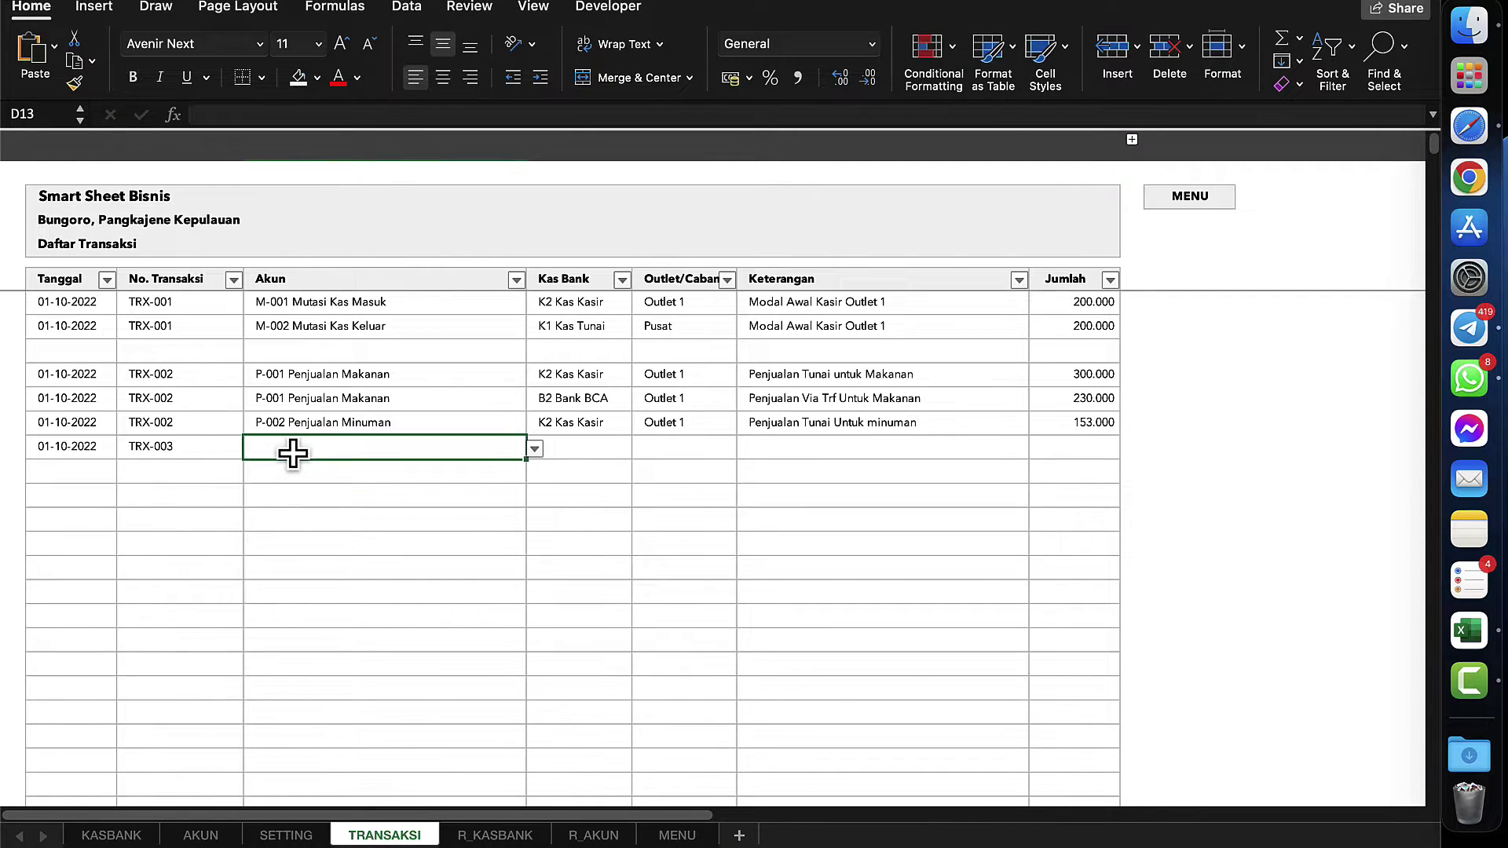
{"action": "type", "text": "Beli Air Galon"}
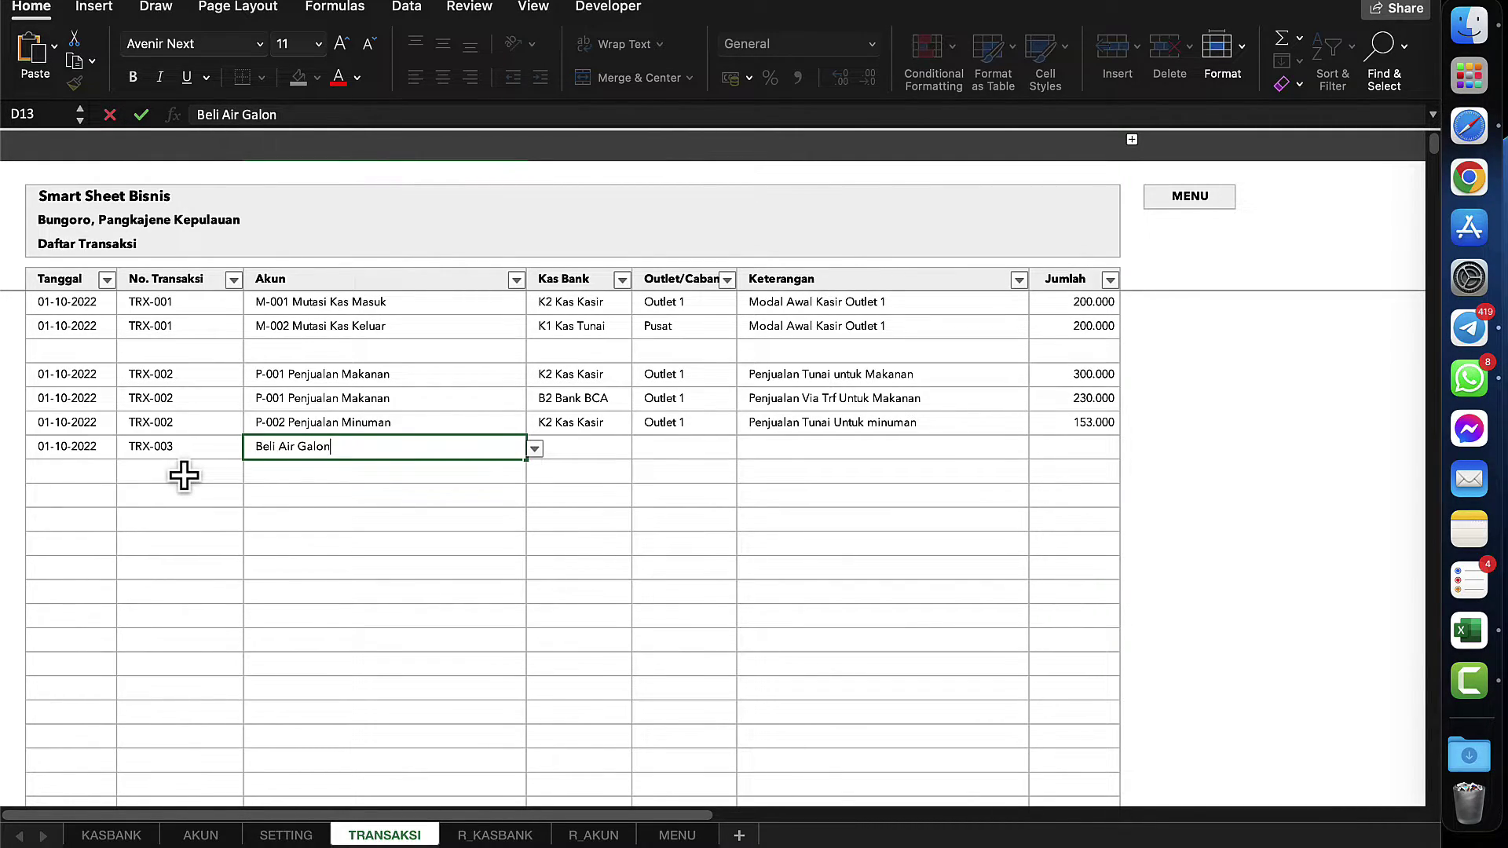
{"action": "key", "text": "Return"}
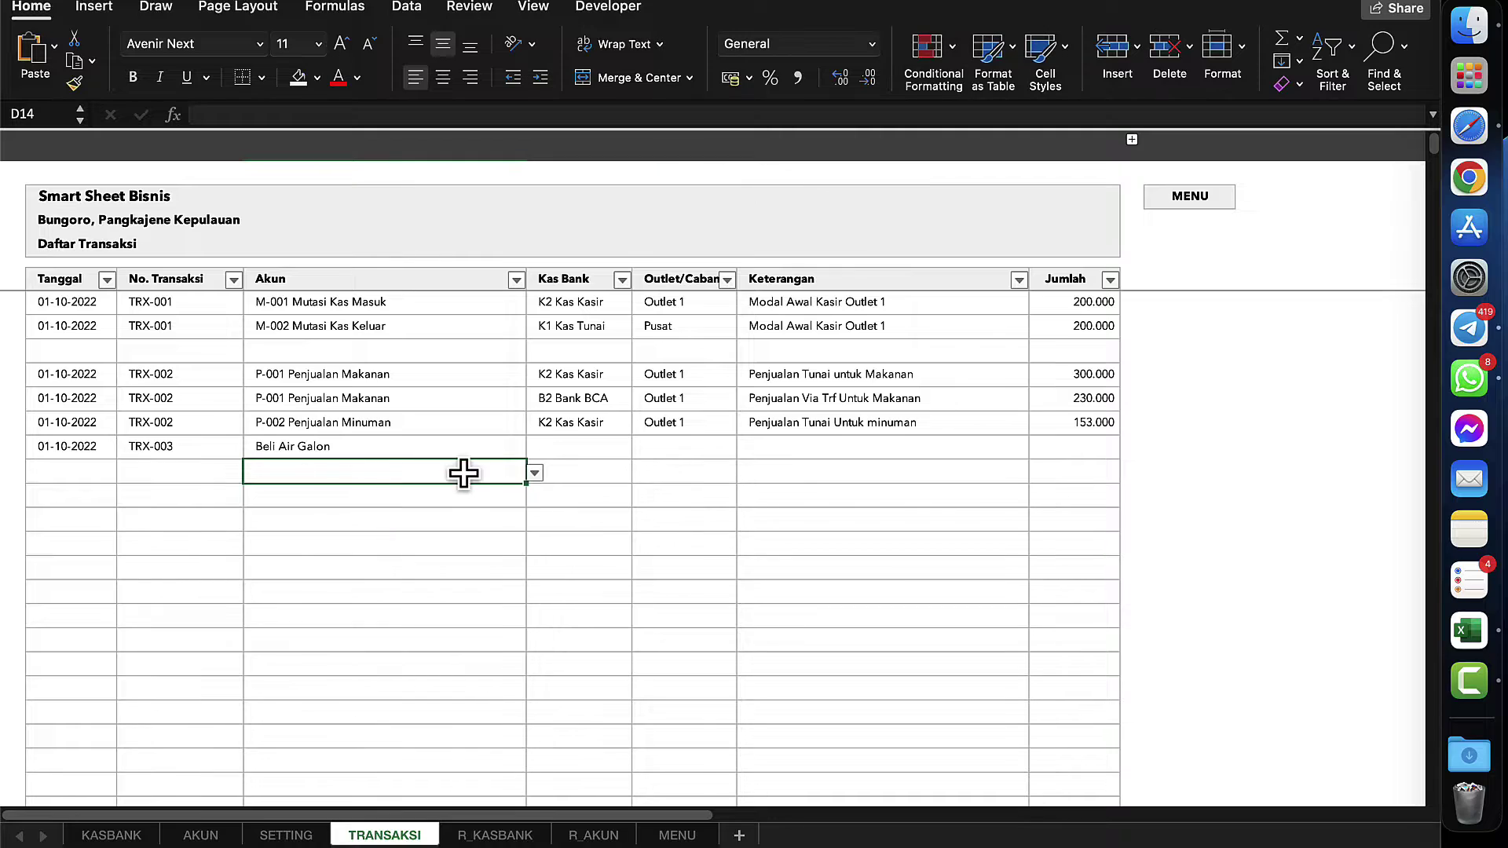
- Set the TRX-003 row's Kas Bank to K2 Kas Kasir and its outlet to Outlet 1
{"action": "left_click", "coordinate": [561, 448]}
{"action": "left_click", "coordinate": [641, 449]}
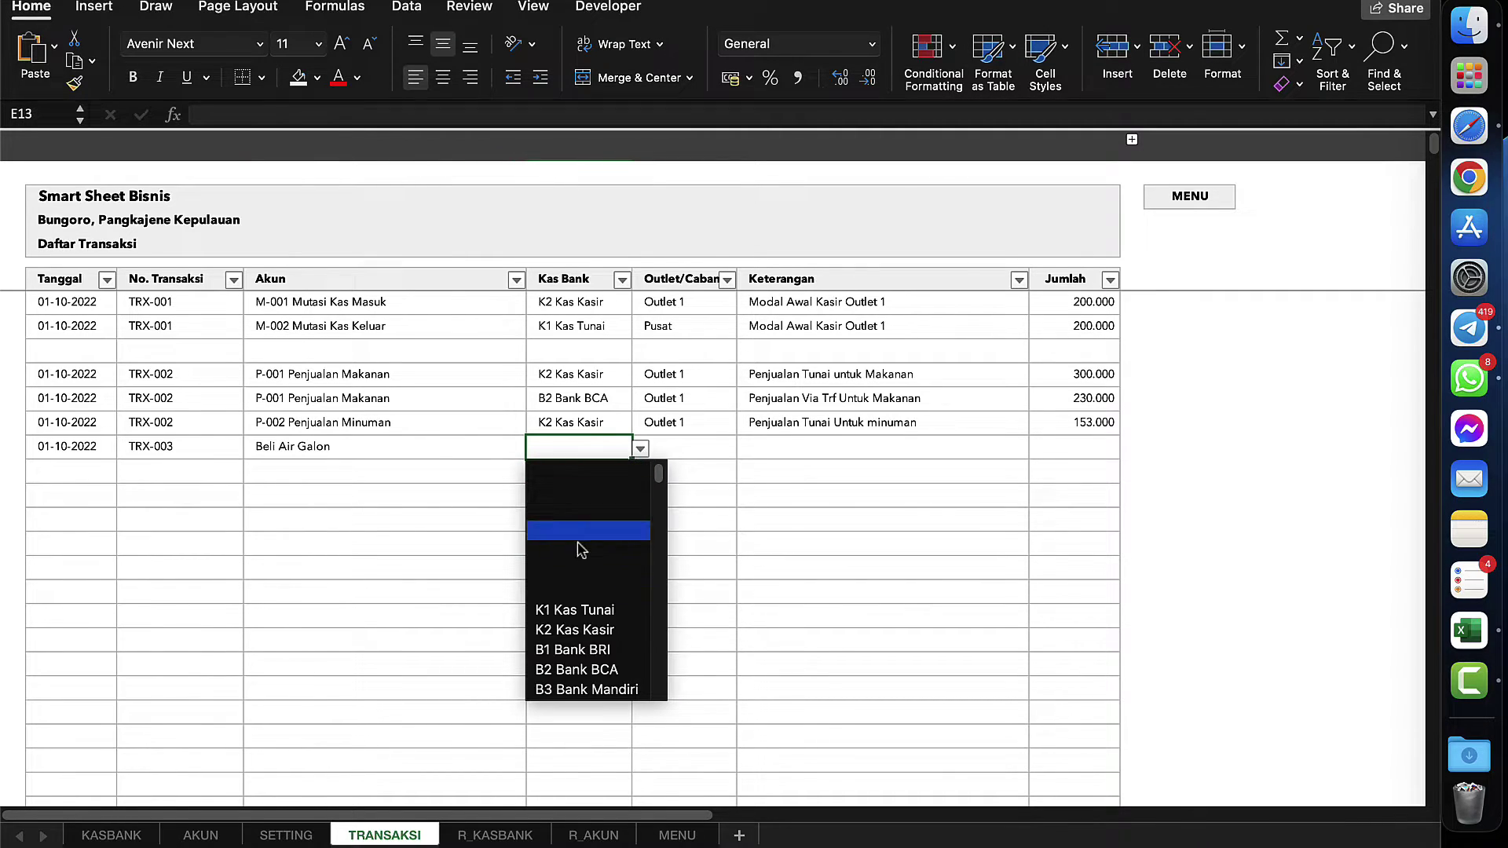
{"action": "left_click", "coordinate": [575, 630]}
{"action": "left_click", "coordinate": [686, 452]}
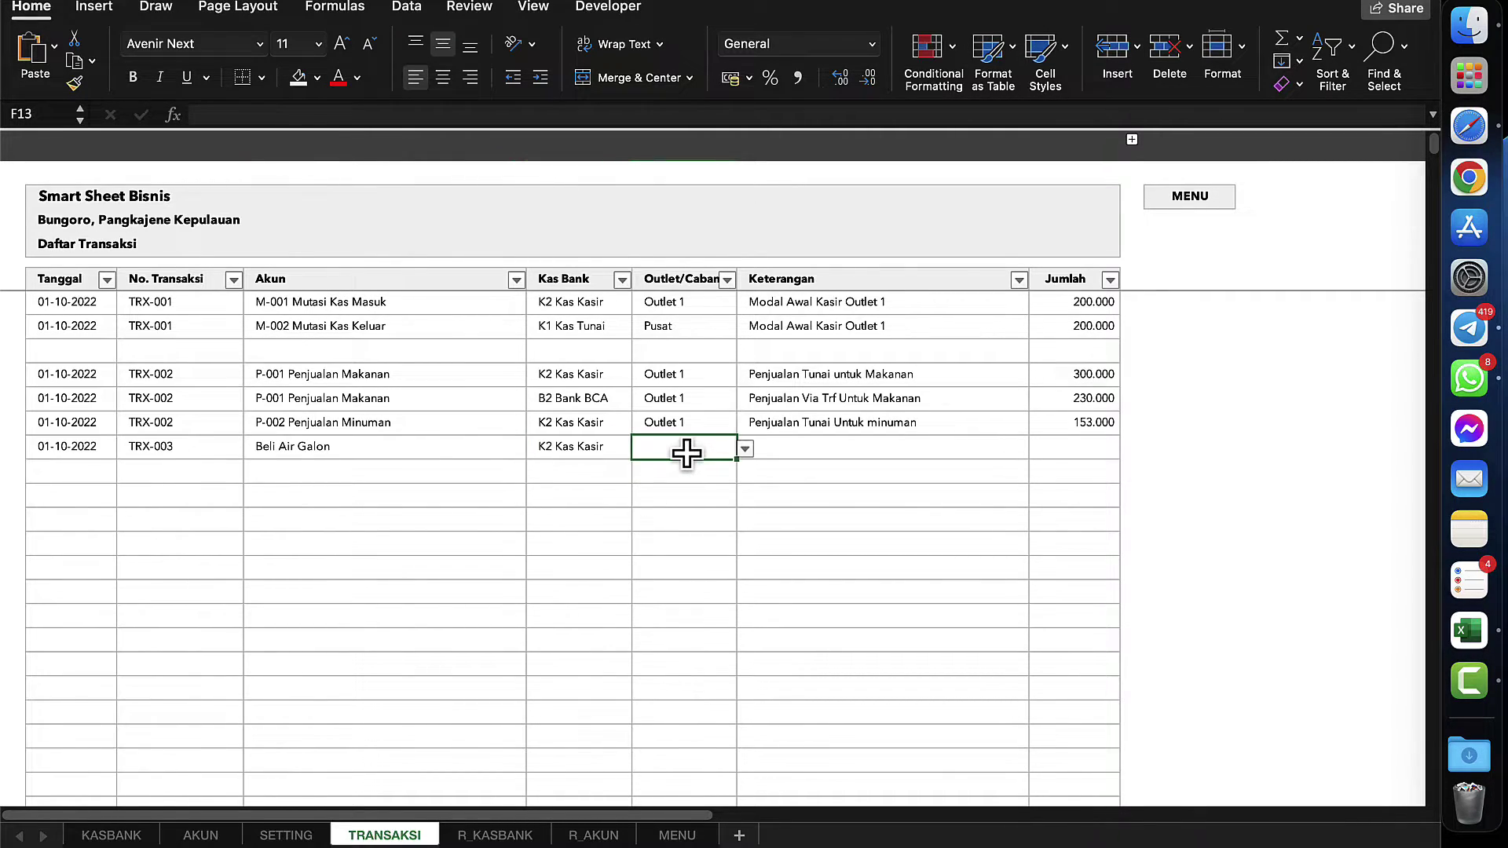
{"action": "left_click", "coordinate": [744, 449]}
{"action": "left_click", "coordinate": [759, 463]}
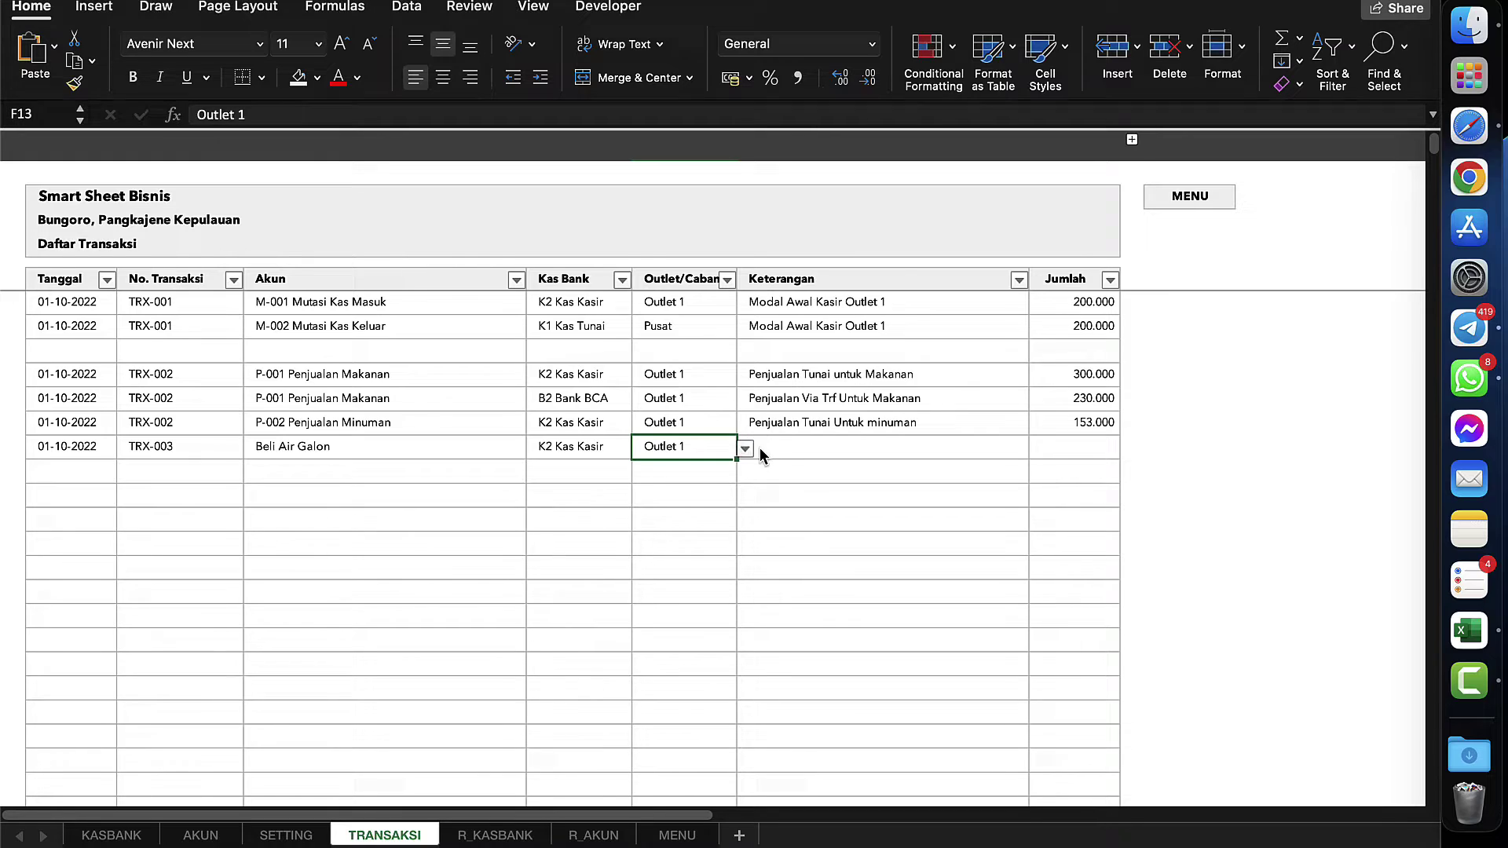
- Enter "Beli Galon" as the Keterangan and 20.000 as the Jumlah of the TRX-003 row
{"action": "left_click", "coordinate": [809, 446]}
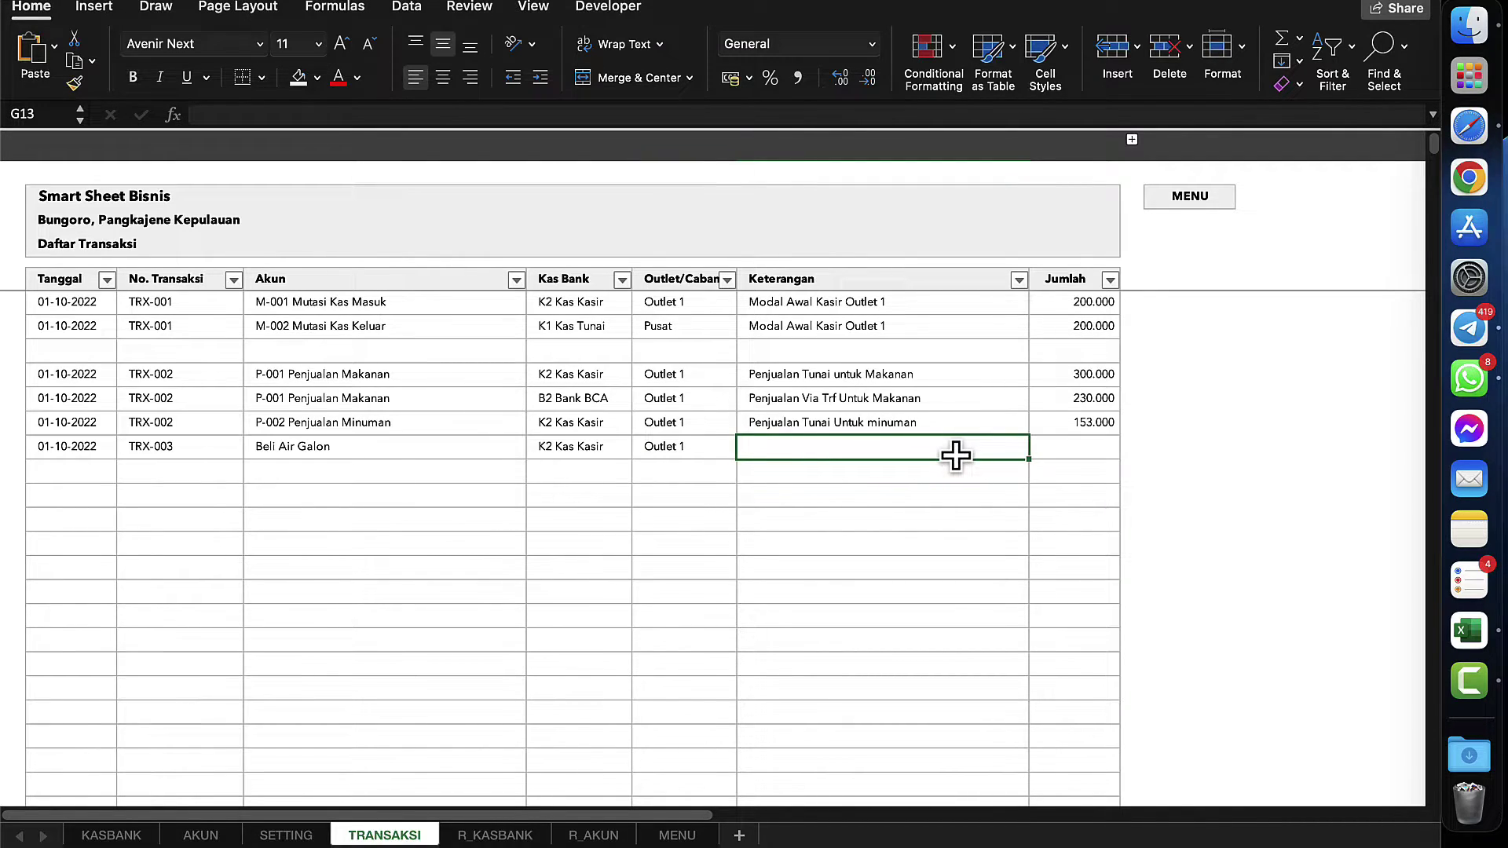
{"action": "type", "text": "Beli Galon"}
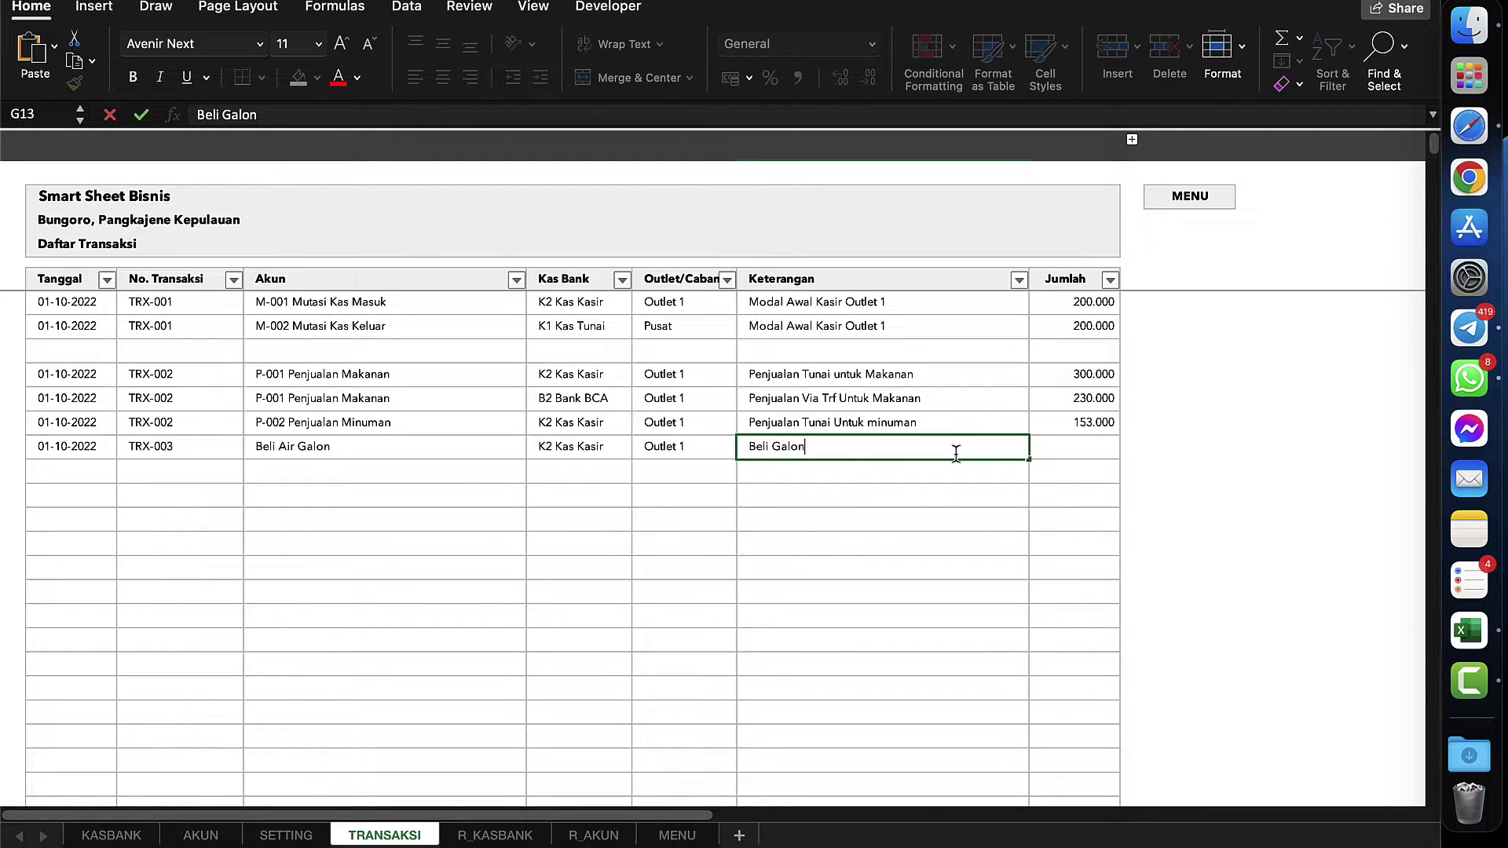
{"action": "key", "text": "Return"}
{"action": "left_click", "coordinate": [1064, 452]}
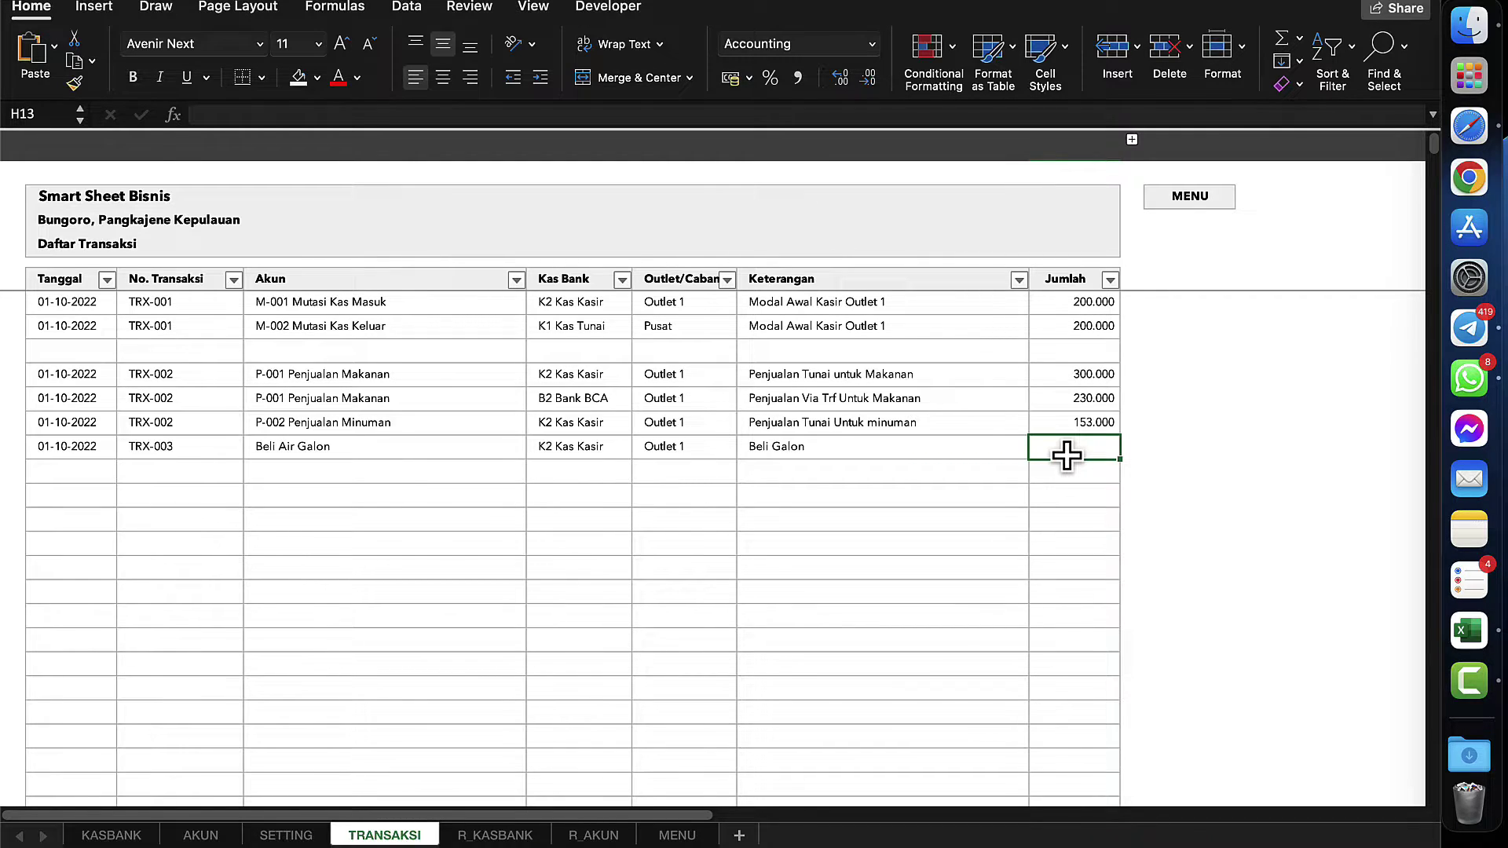
{"action": "type", "text": "2"}
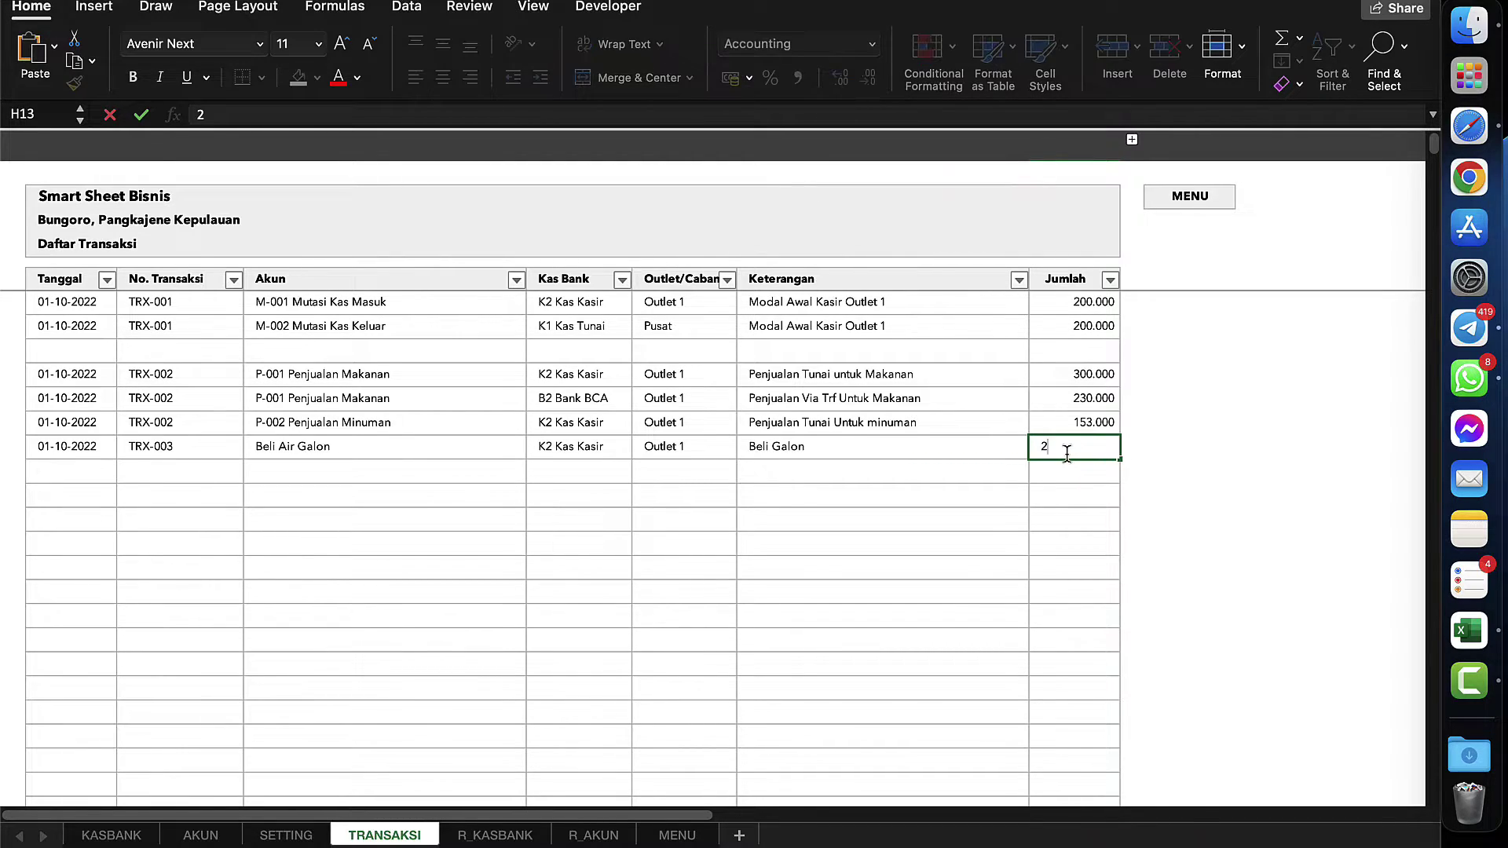
{"action": "type", "text": "0.000"}
{"action": "key", "text": "Return"}
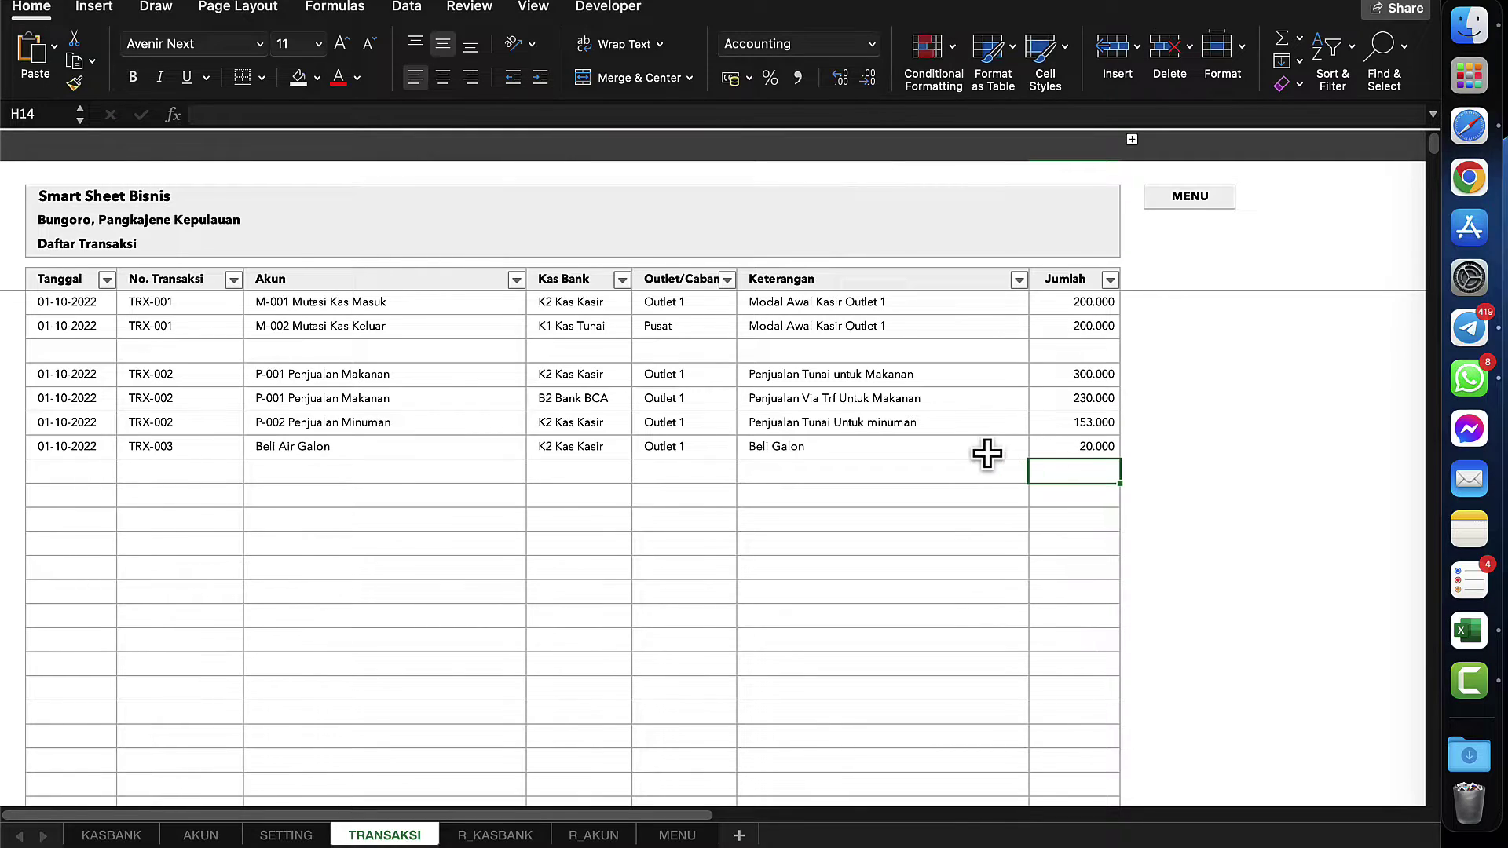
- Extend the TRX-003 row's Keterangan to "Beli Galon 2"
{"action": "double_click", "coordinate": [985, 453]}
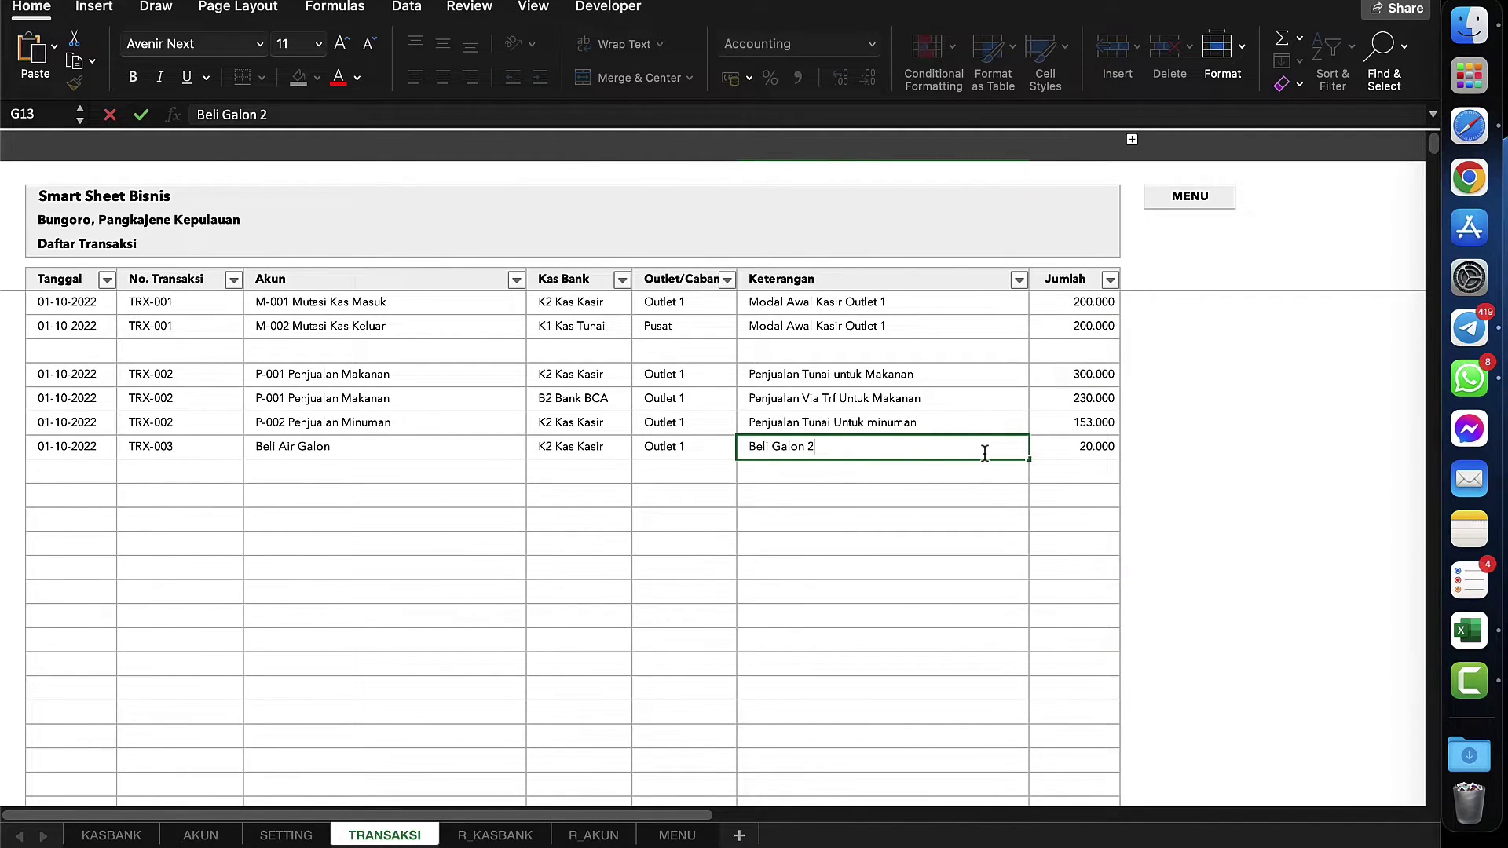
{"action": "type", "text": "2"}
{"action": "key", "text": "Return"}
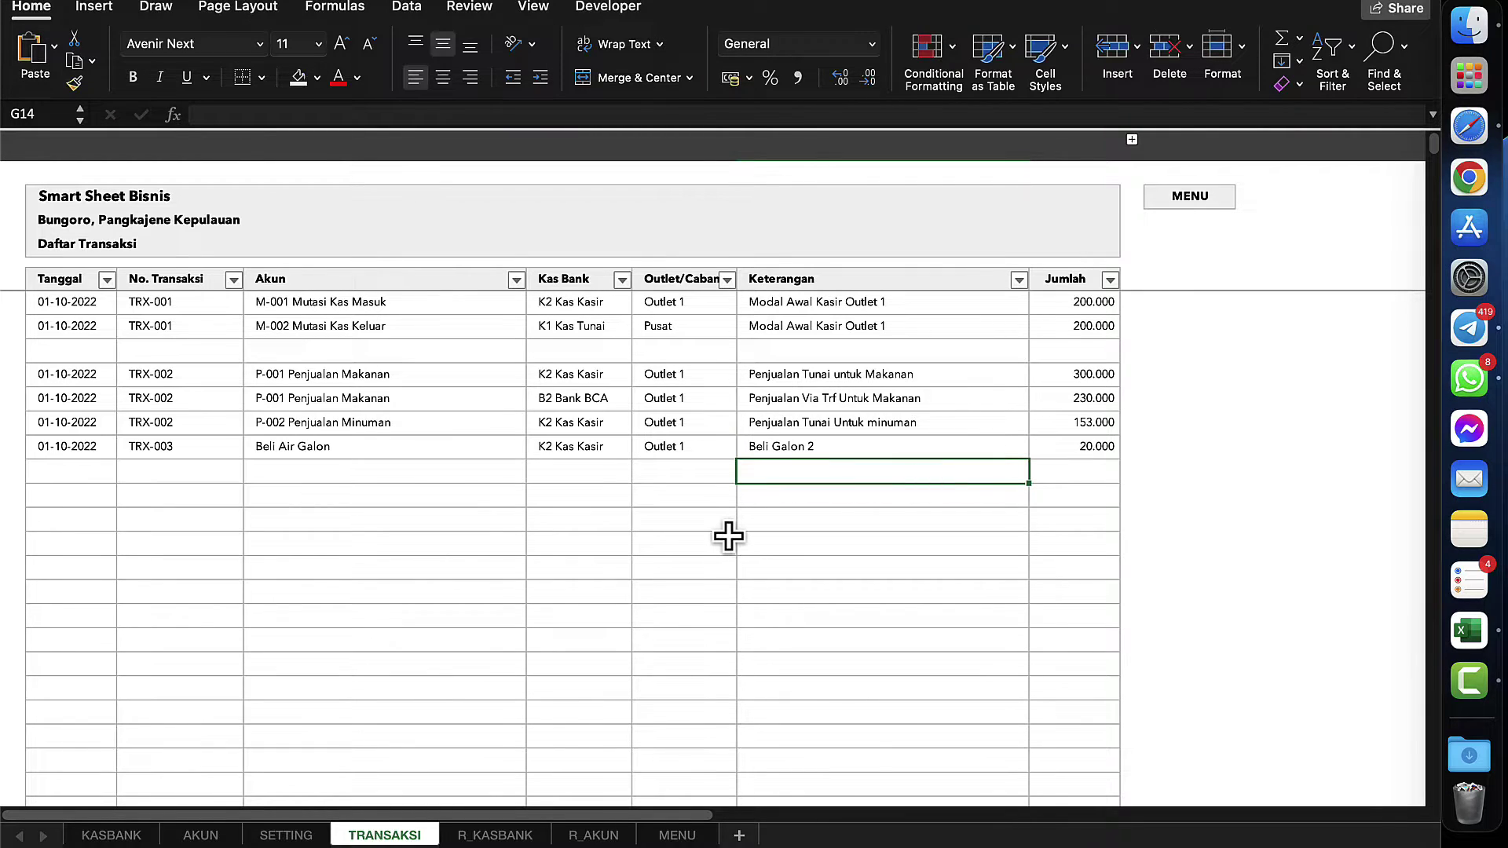
{"action": "left_click", "coordinate": [727, 538]}
{"action": "left_click", "coordinate": [804, 437]}
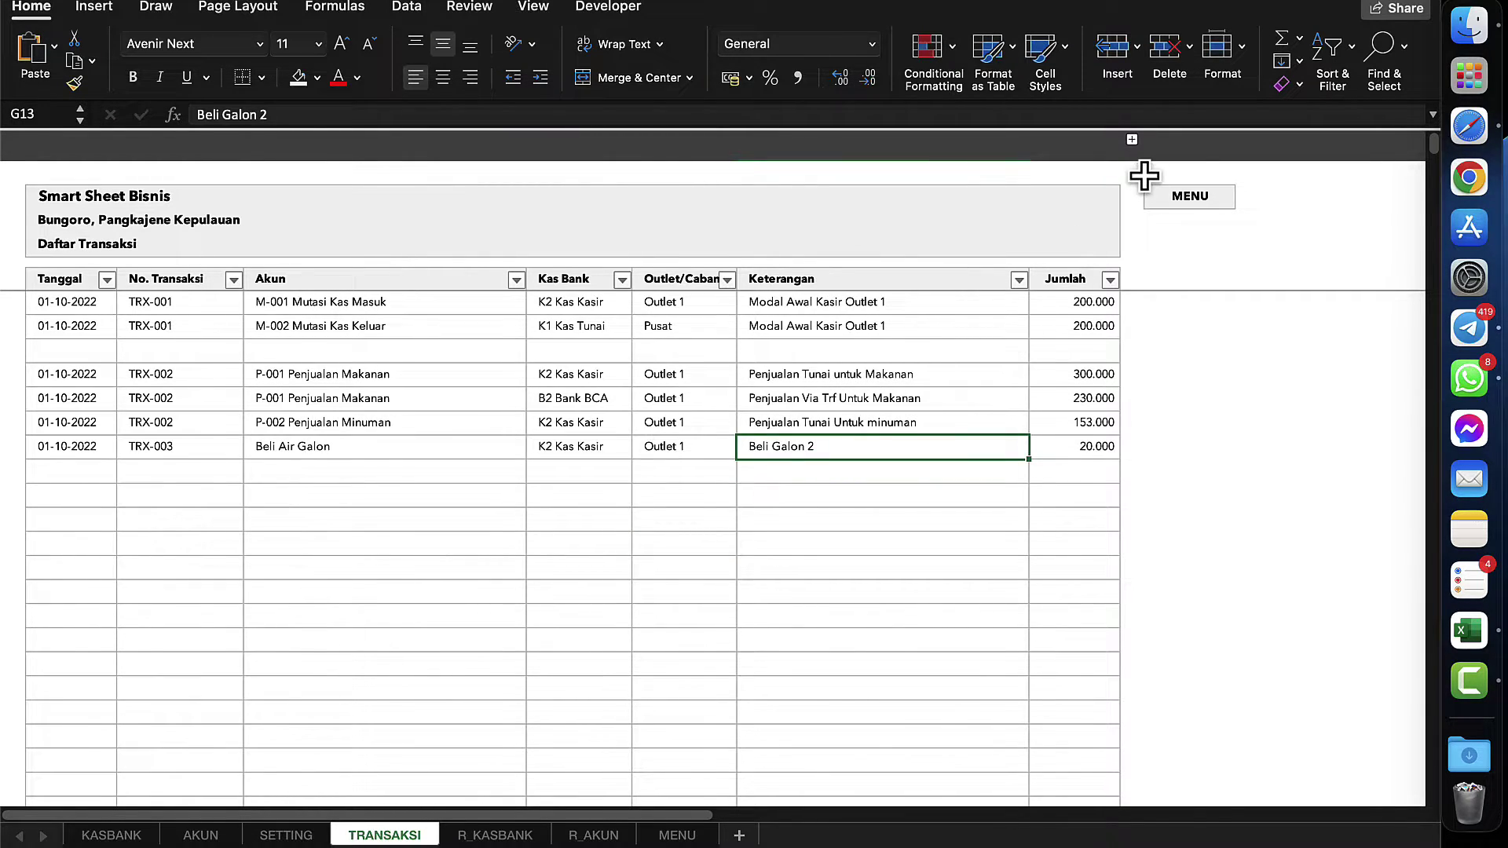
{"action": "left_click", "coordinate": [167, 505]}
{"action": "left_click", "coordinate": [178, 441]}
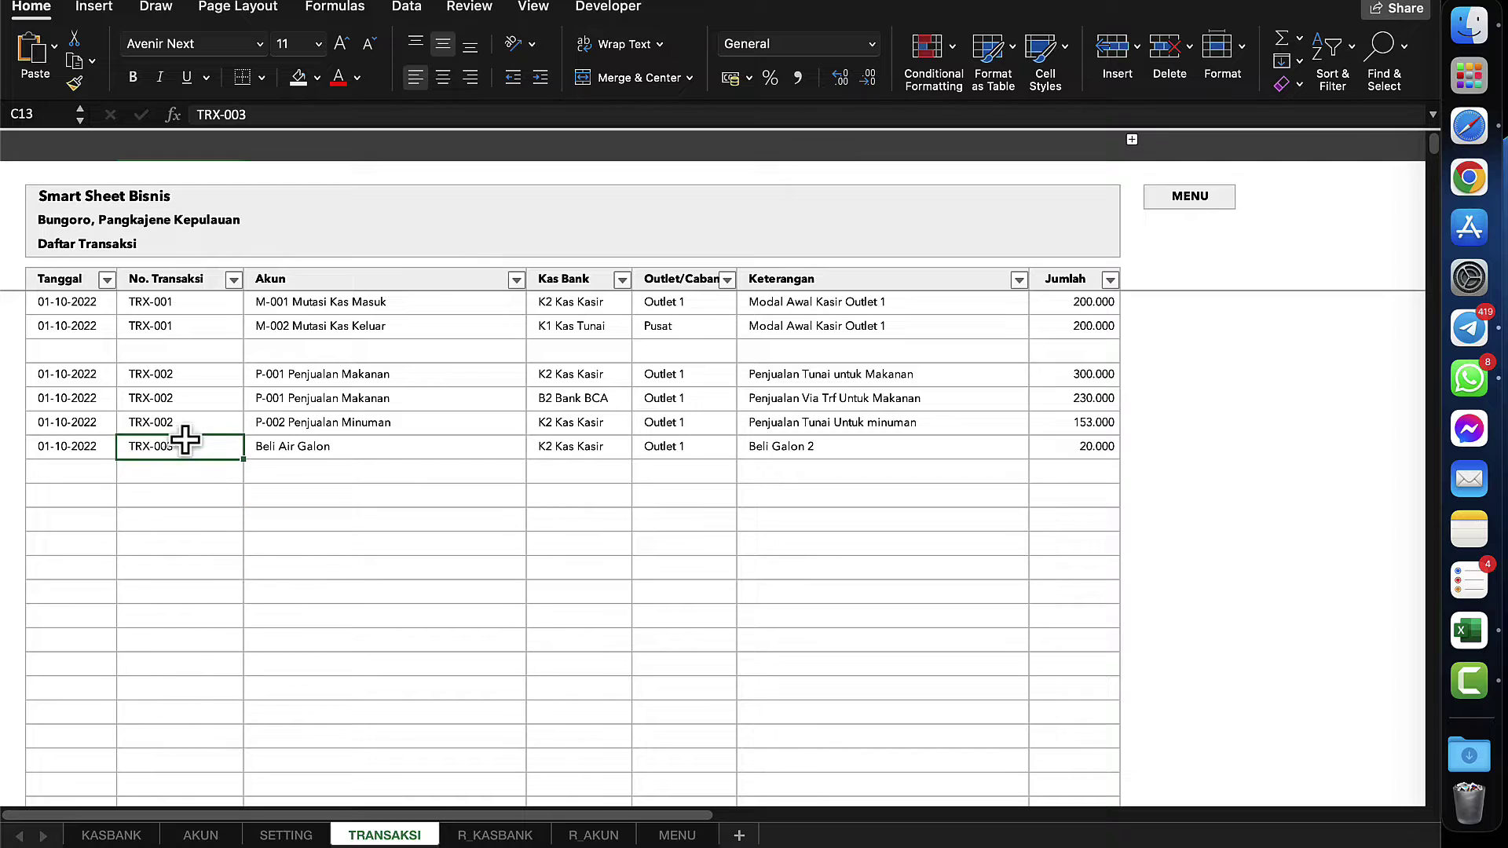
{"action": "left_click", "coordinate": [352, 448]}
{"action": "left_click", "coordinate": [1080, 467]}
{"action": "left_click", "coordinate": [1095, 443]}
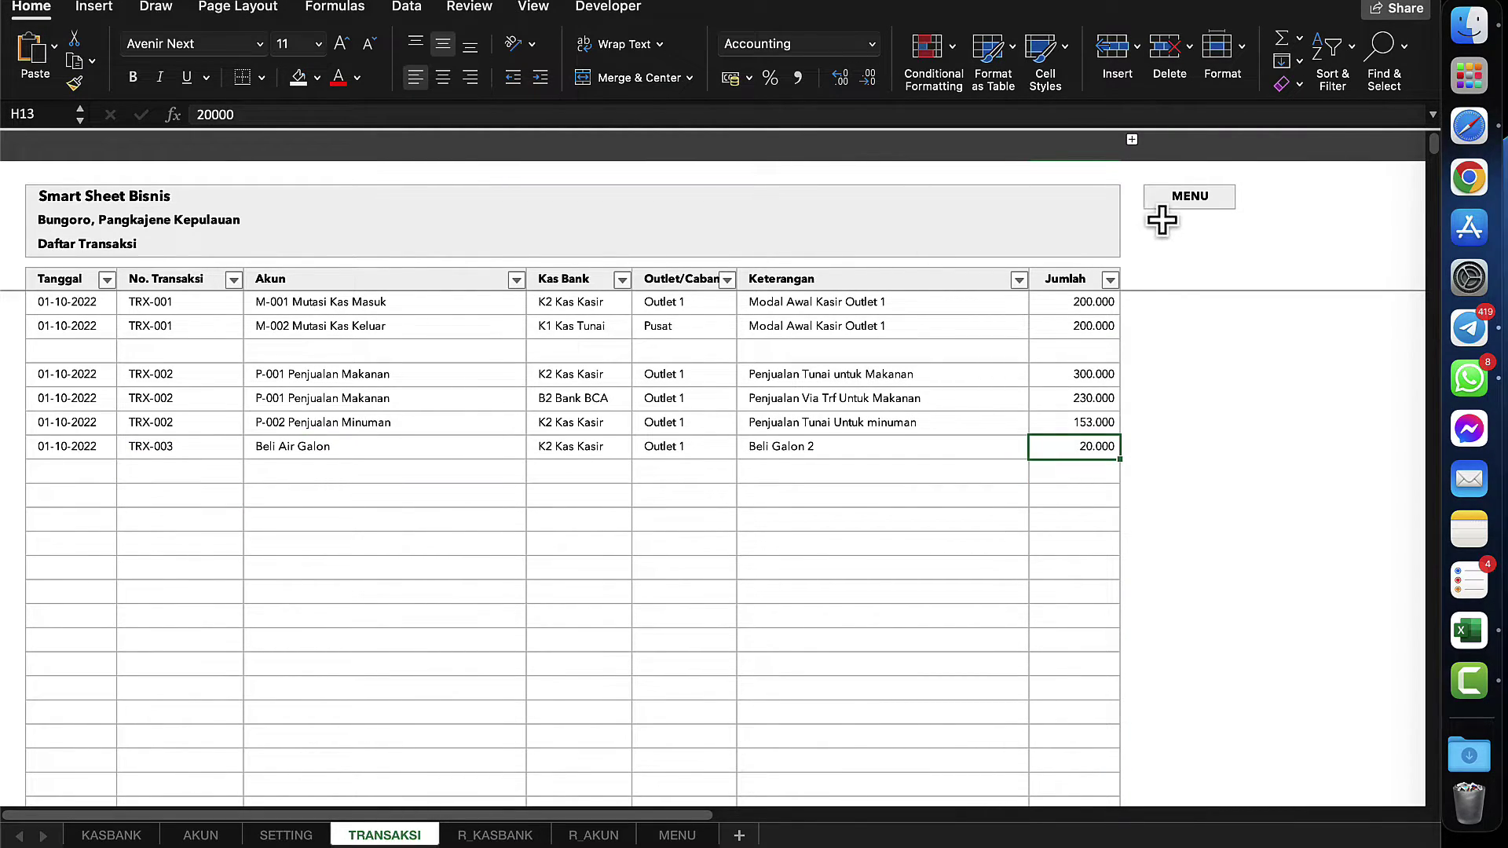
- Open the KAS & BANK master through the MENU sheet and check Kas Kasir's Saldo In and Saldo Out
{"action": "left_click", "coordinate": [1184, 206]}
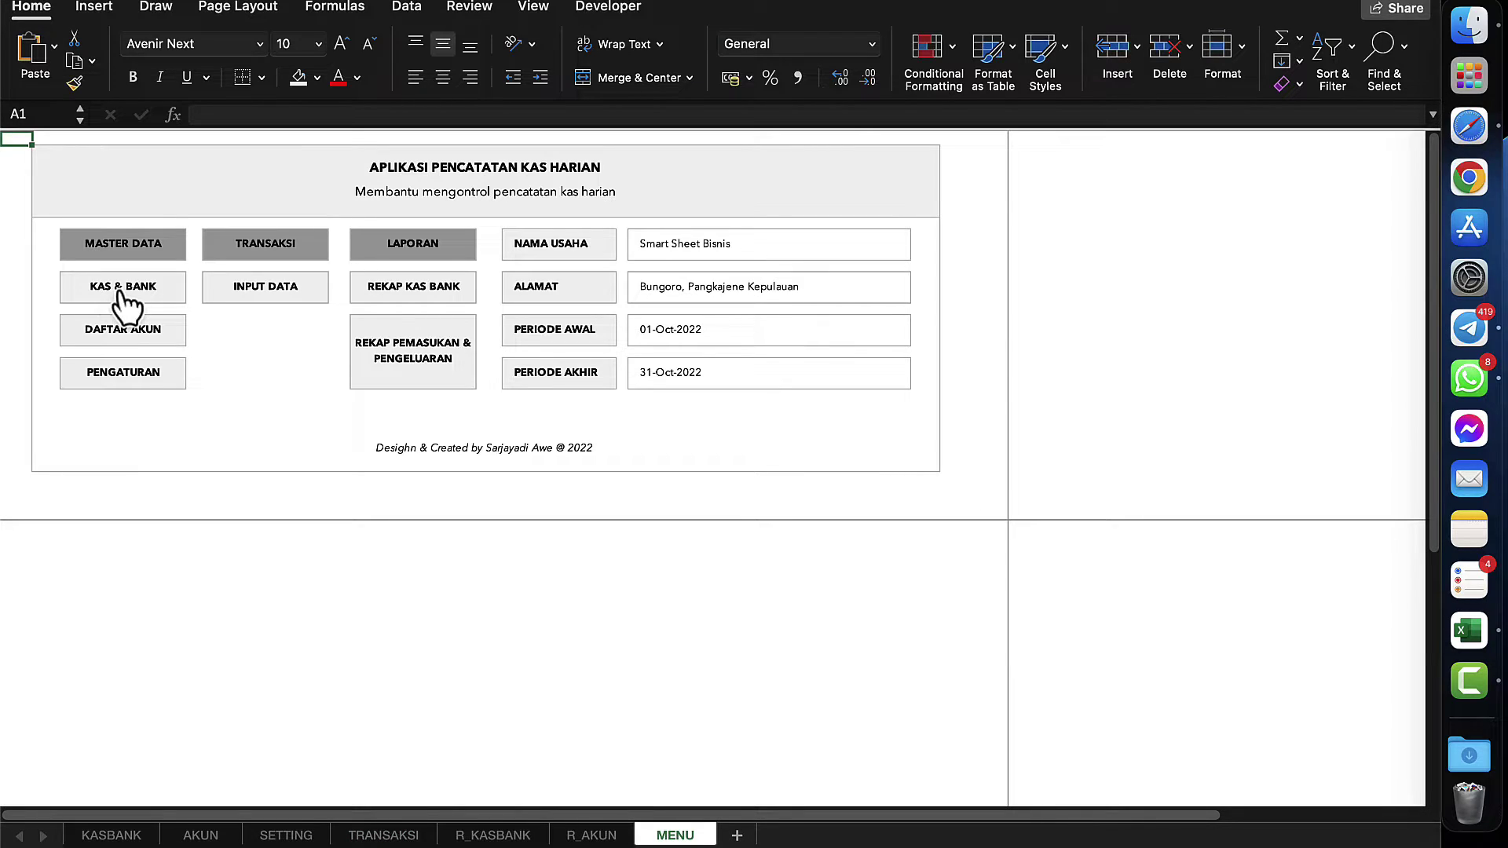
{"action": "left_click", "coordinate": [124, 292]}
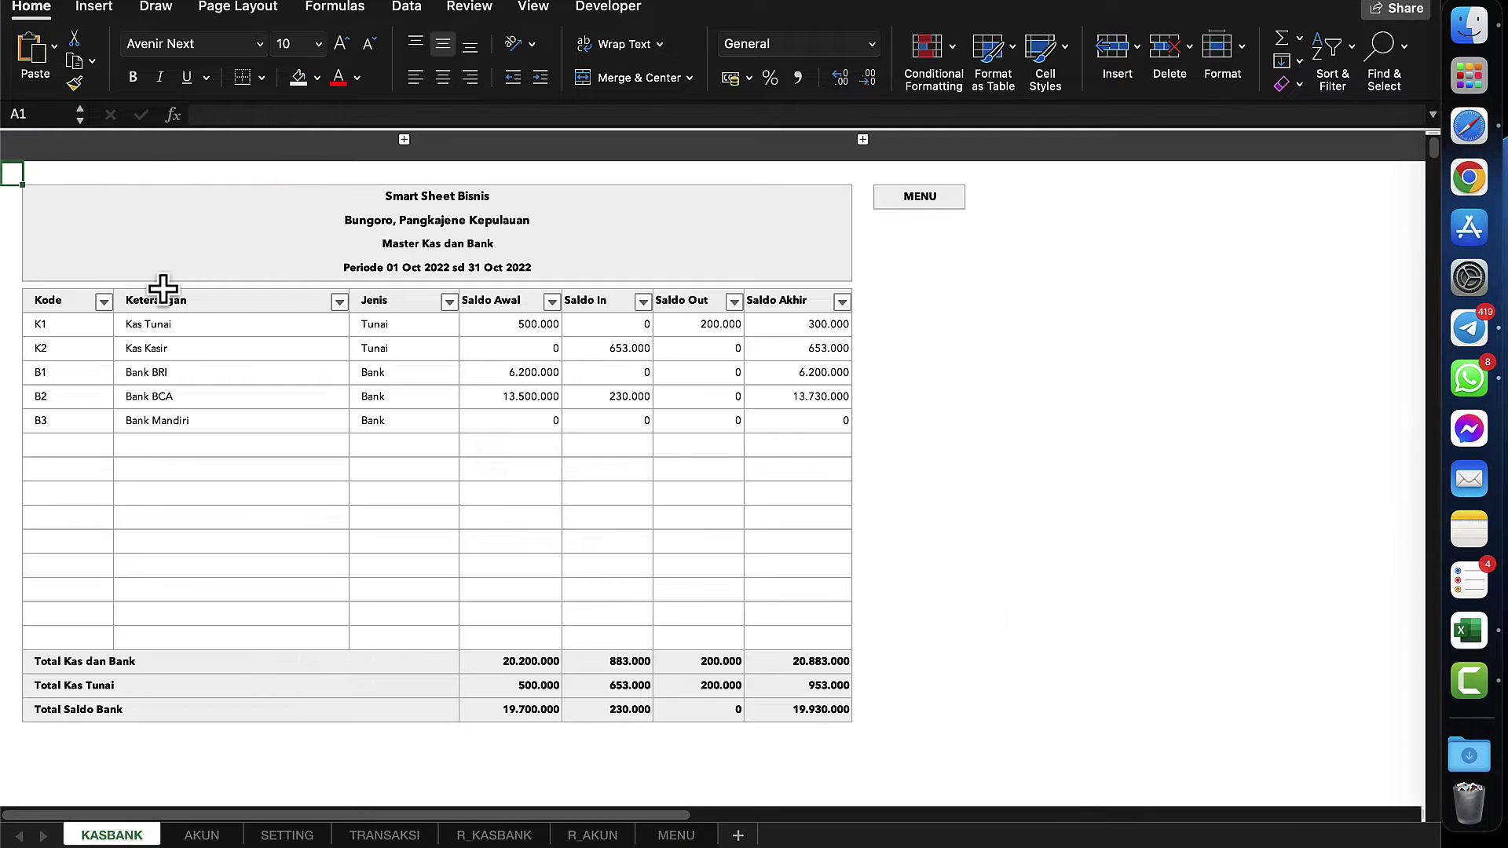
{"action": "left_click", "coordinate": [645, 349]}
{"action": "left_click", "coordinate": [731, 349]}
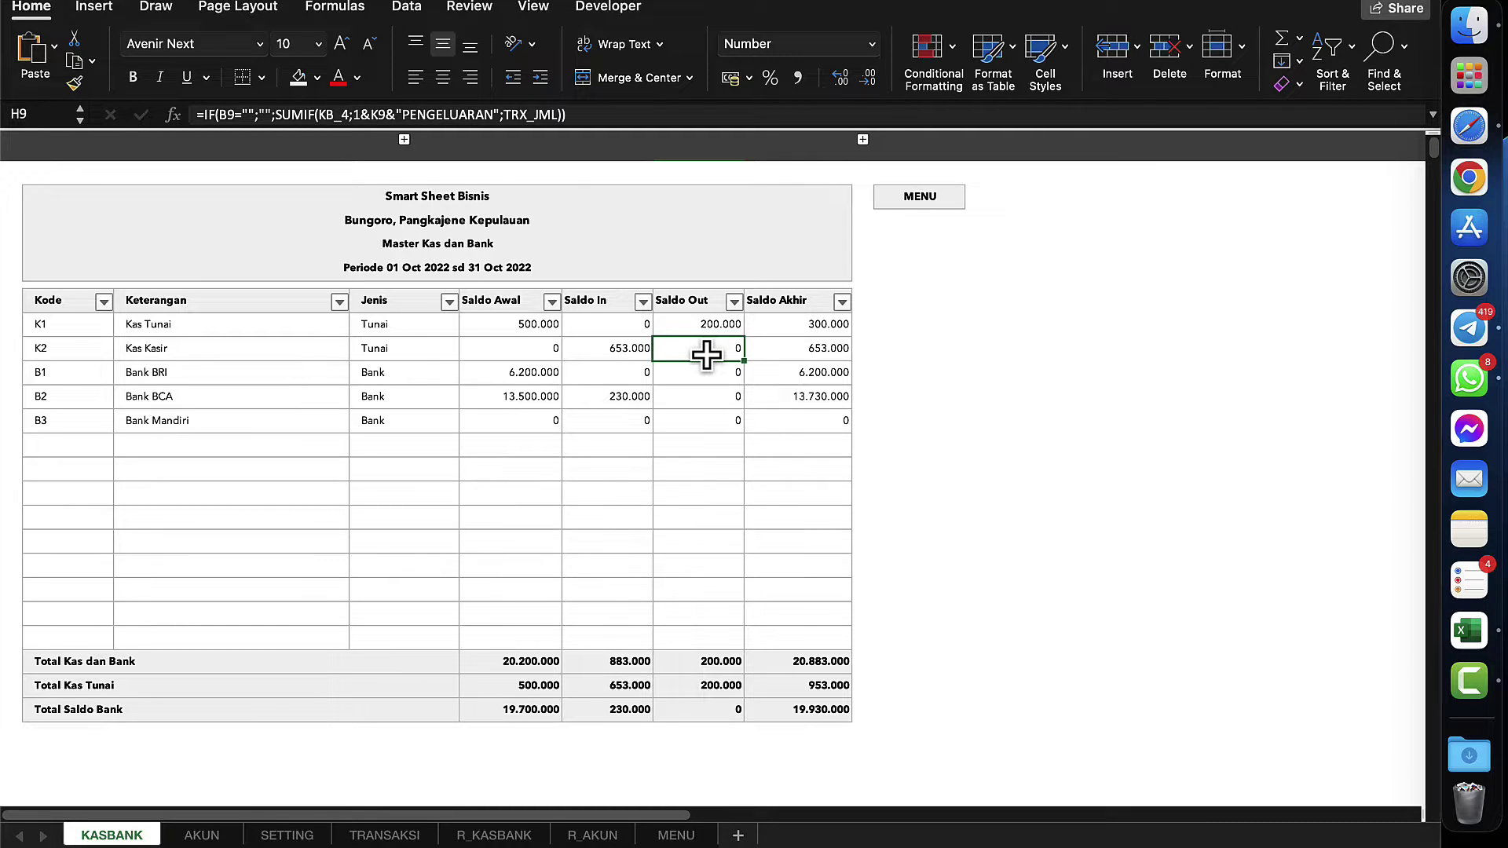
{"action": "left_click", "coordinate": [330, 350]}
{"action": "left_click", "coordinate": [690, 355]}
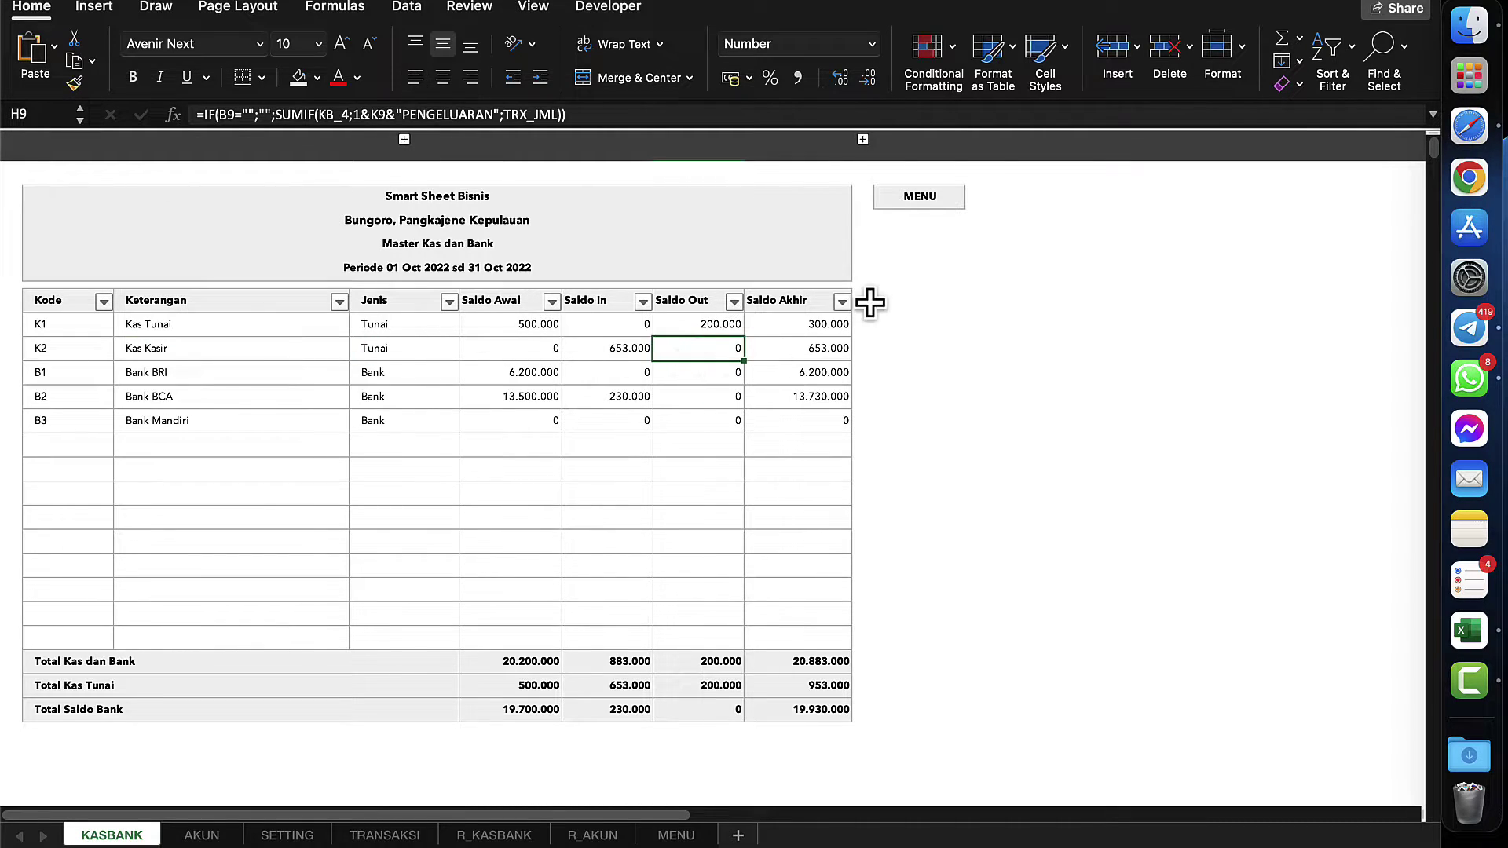
- Return to the transaction list through the MENU sheet and expand its hidden helper columns
{"action": "left_click", "coordinate": [918, 201]}
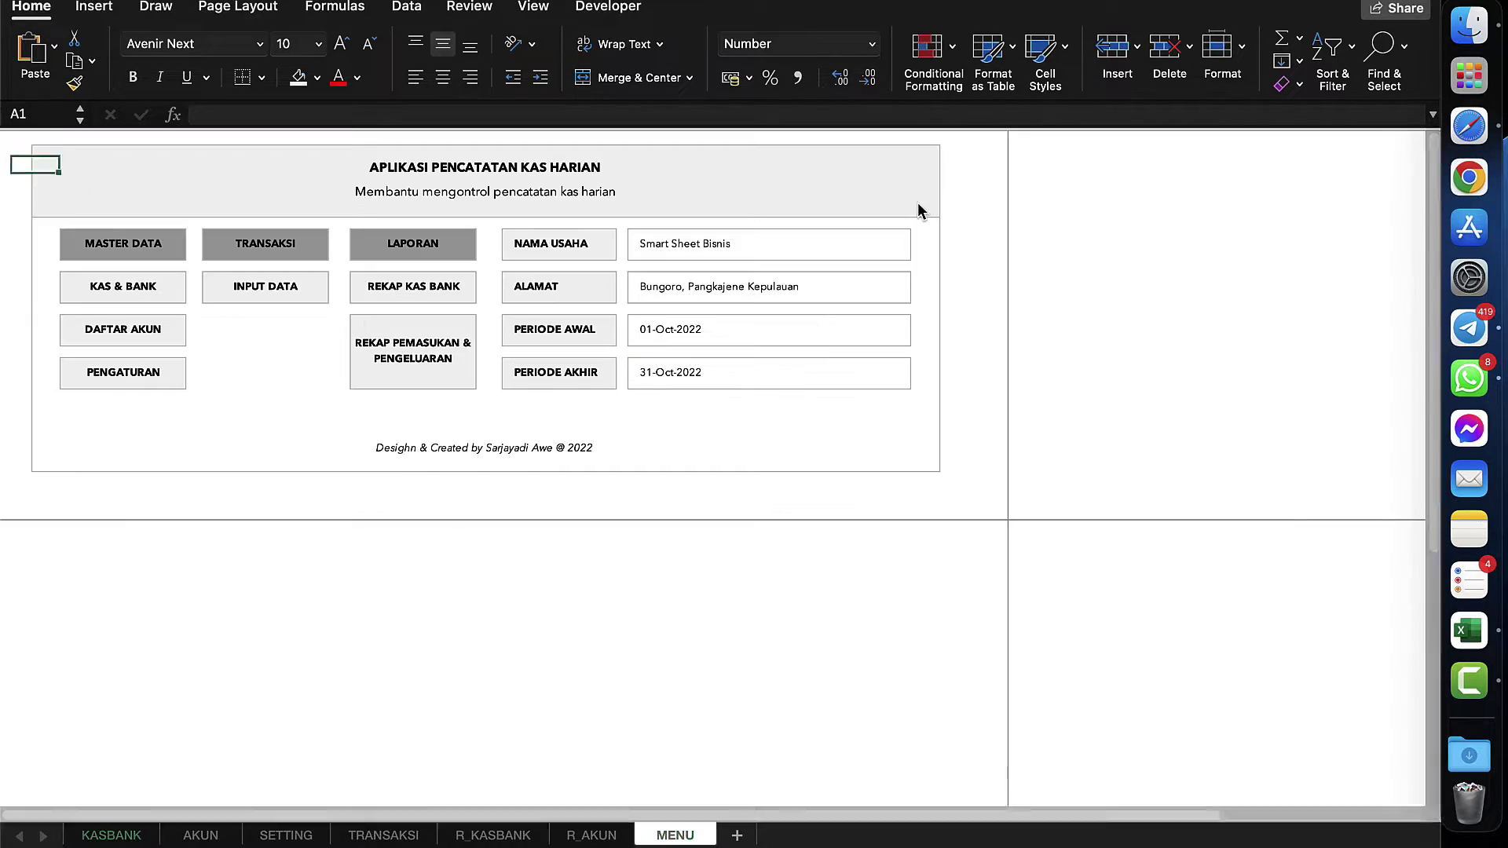
{"action": "left_click", "coordinate": [270, 289]}
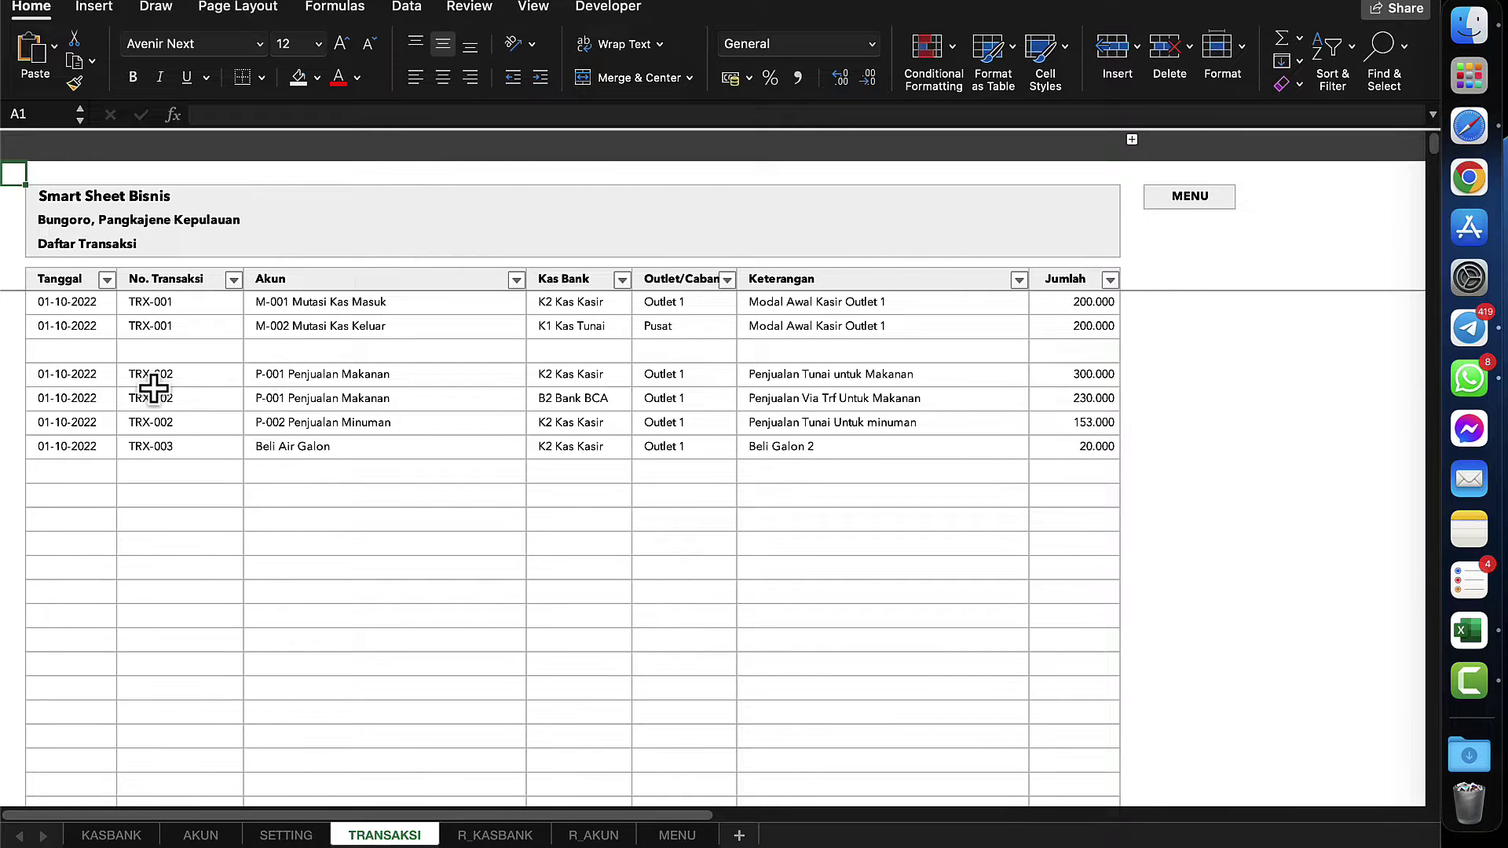
{"action": "left_click", "coordinate": [1131, 140]}
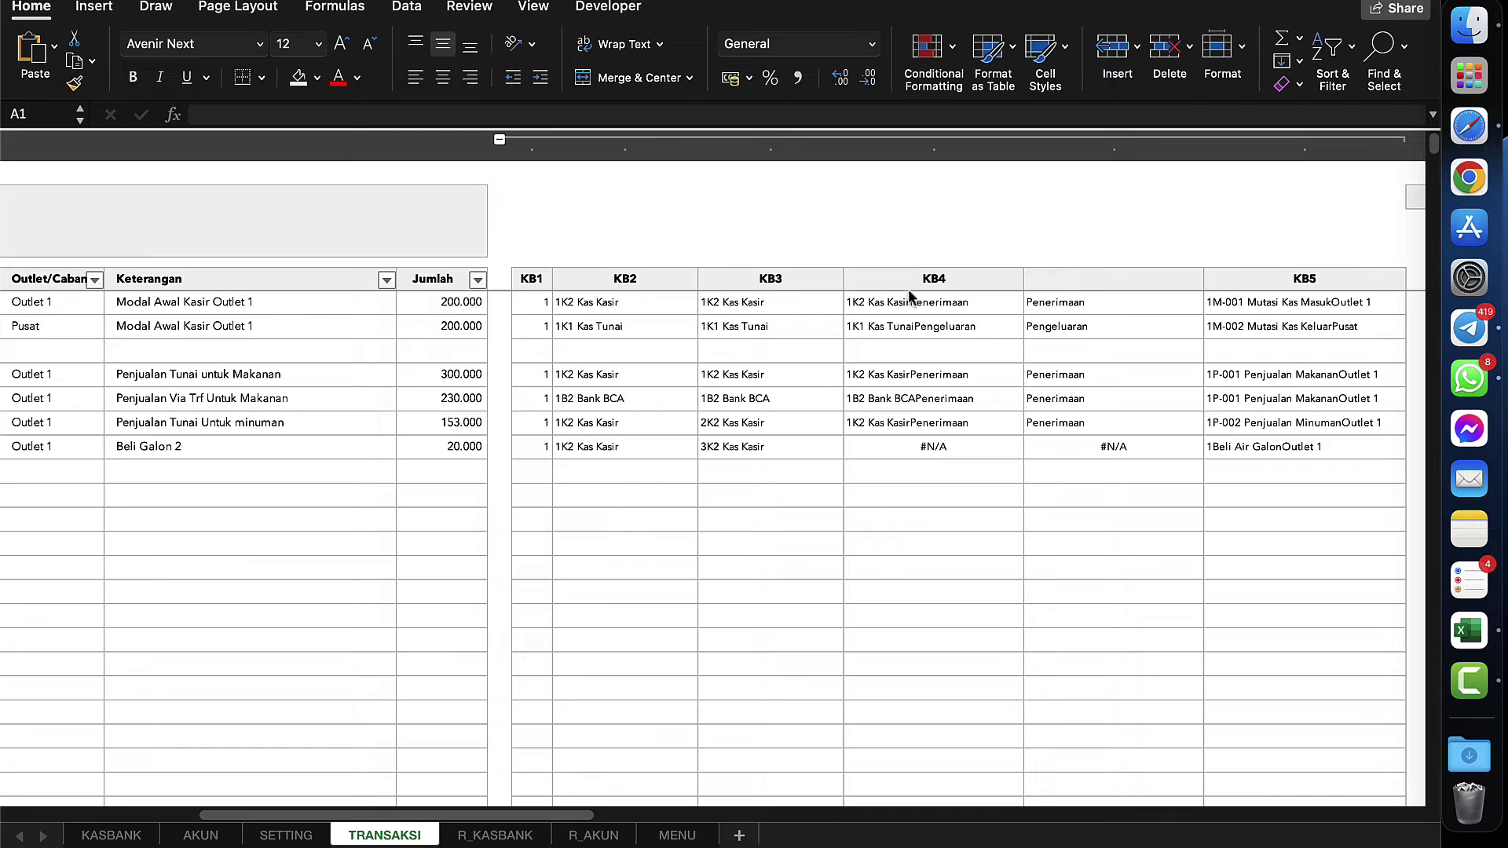
- Inspect the KB2, KB3 and KB4 helper cells of the TRX-003 row against its transaction entries
{"action": "left_click", "coordinate": [604, 449]}
{"action": "left_click", "coordinate": [809, 454]}
{"action": "left_click", "coordinate": [868, 446]}
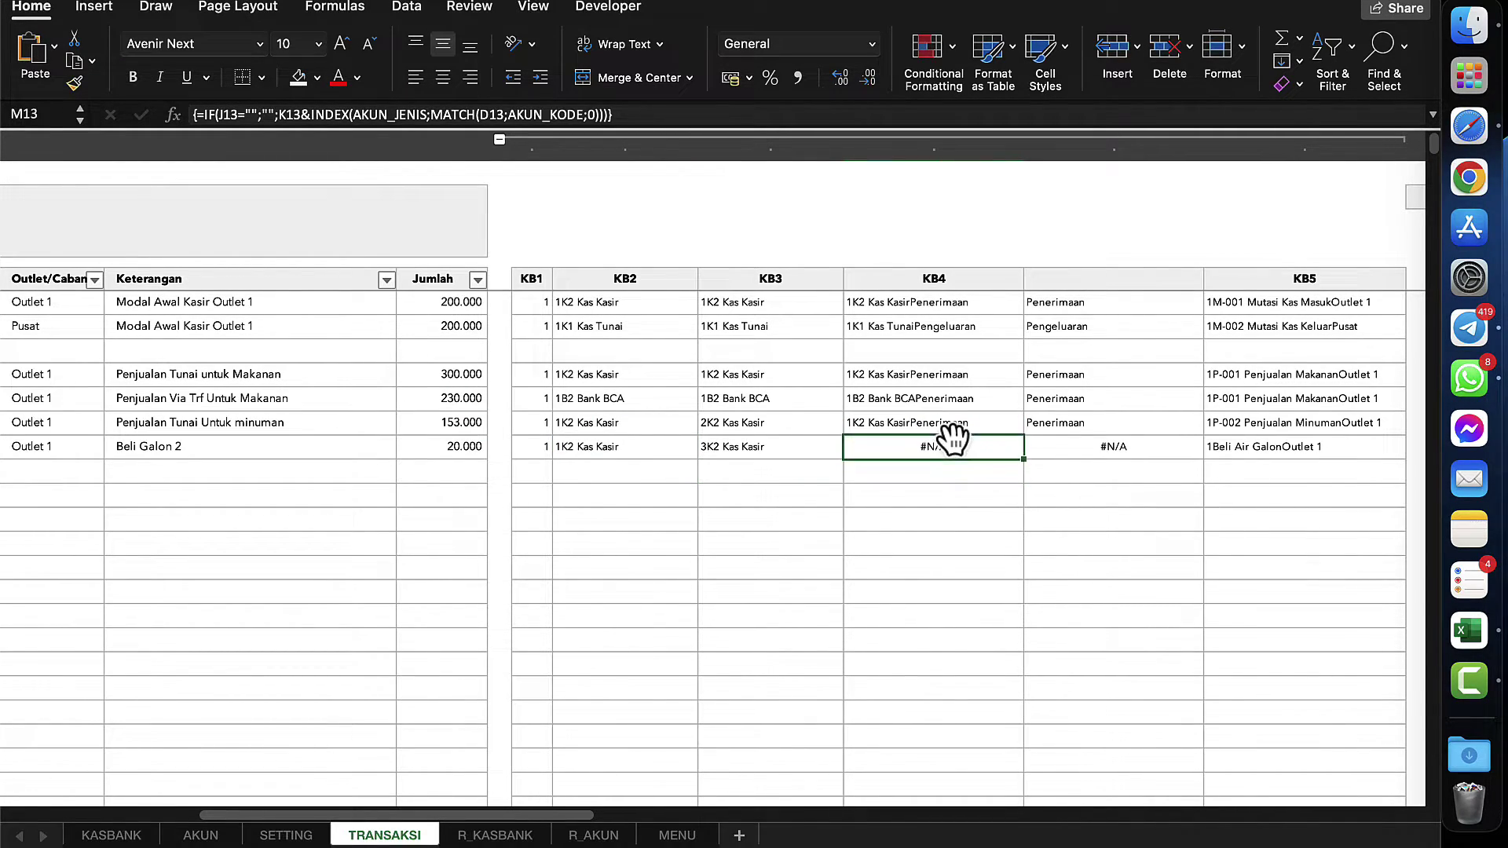
{"action": "scroll", "coordinate": [951, 438], "scroll_direction": "left", "scroll_amount": 5}
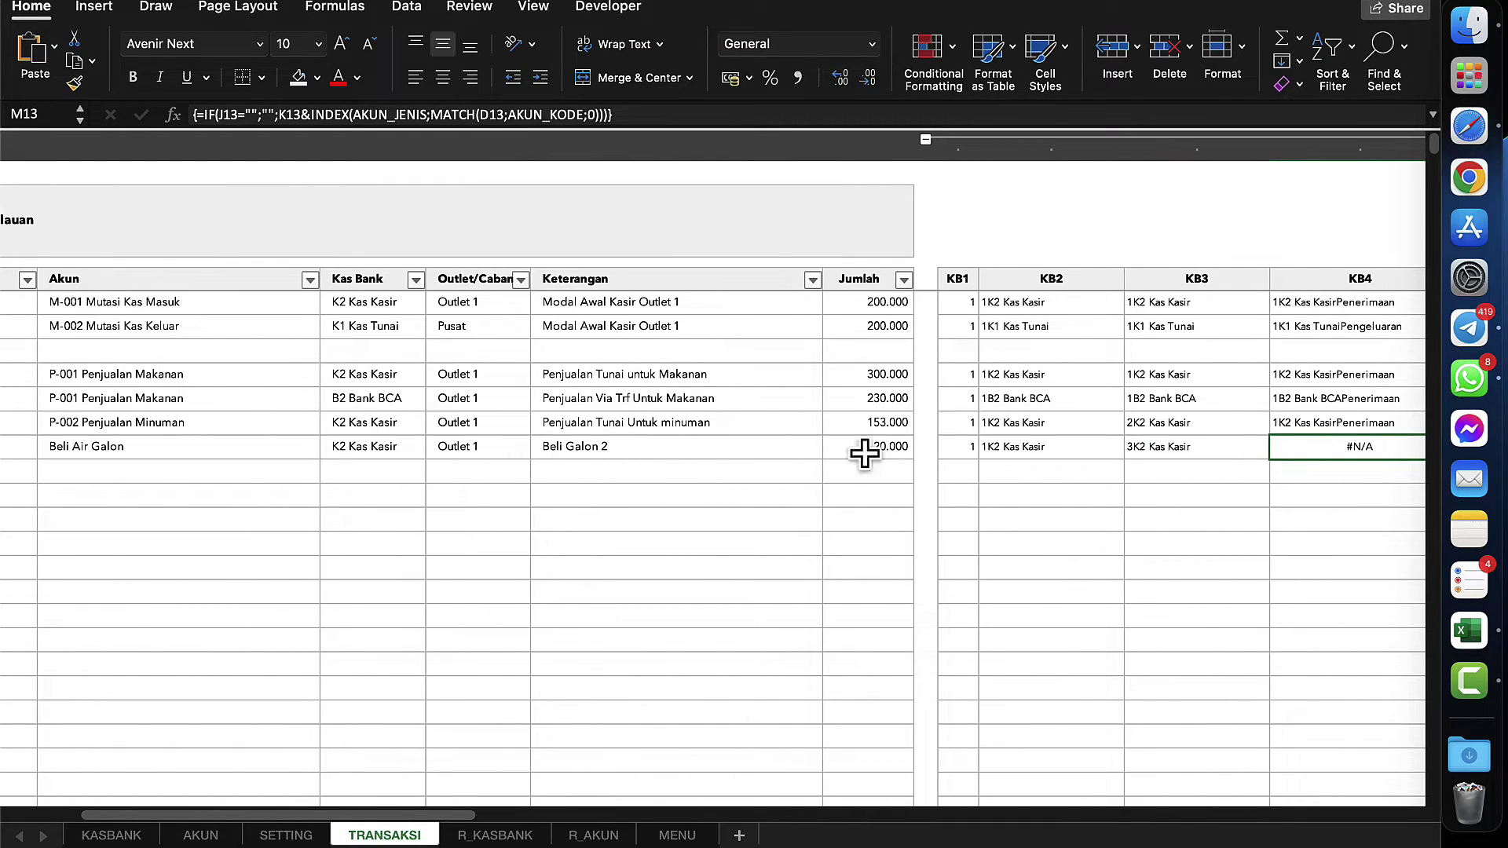
{"action": "scroll", "coordinate": [544, 492], "scroll_direction": "left", "scroll_amount": 5}
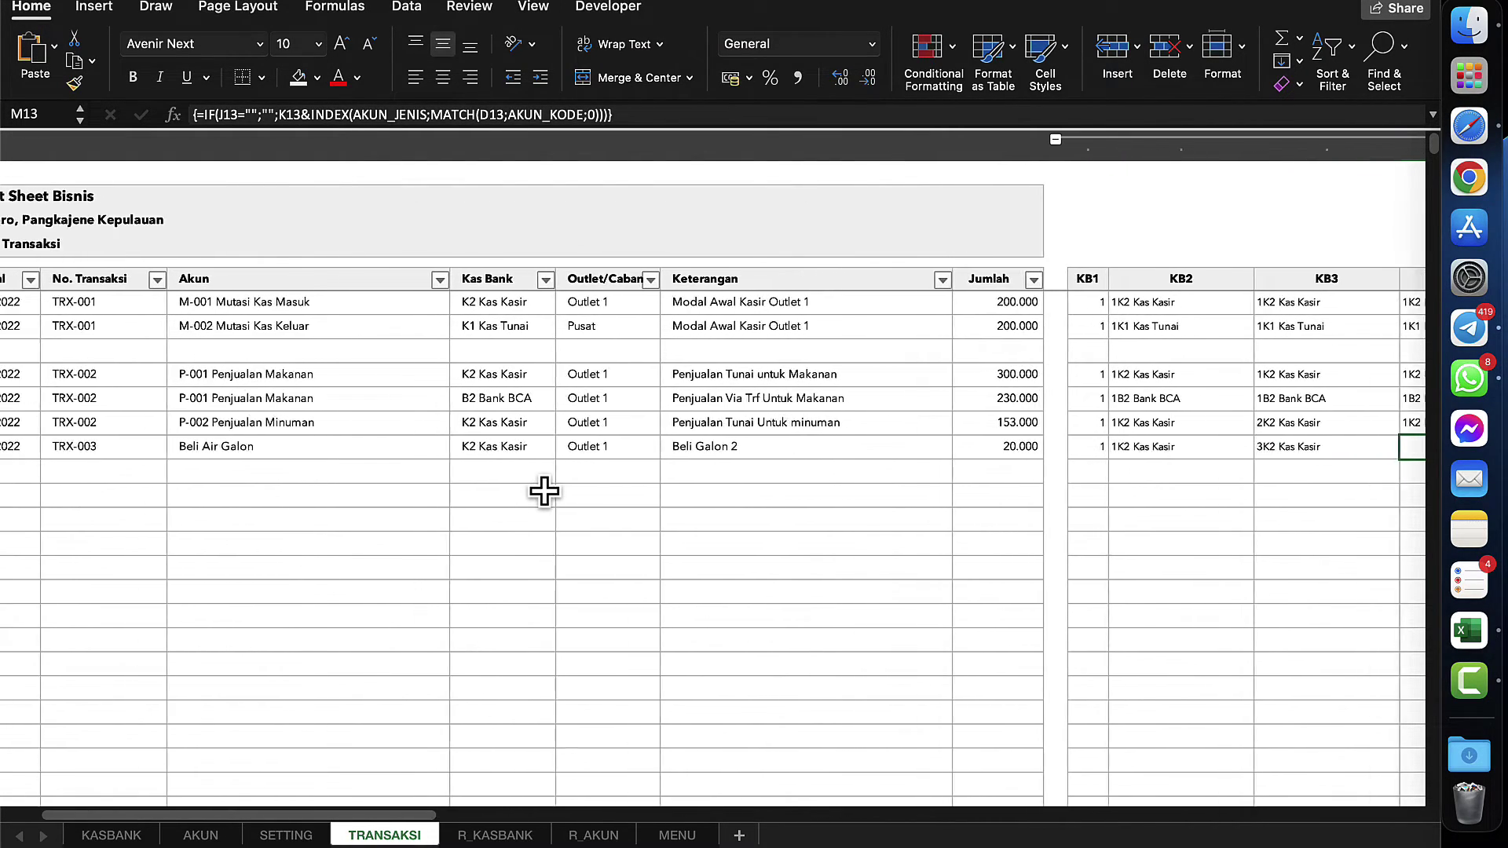
{"action": "scroll", "coordinate": [544, 492], "scroll_direction": "right", "scroll_amount": 8}
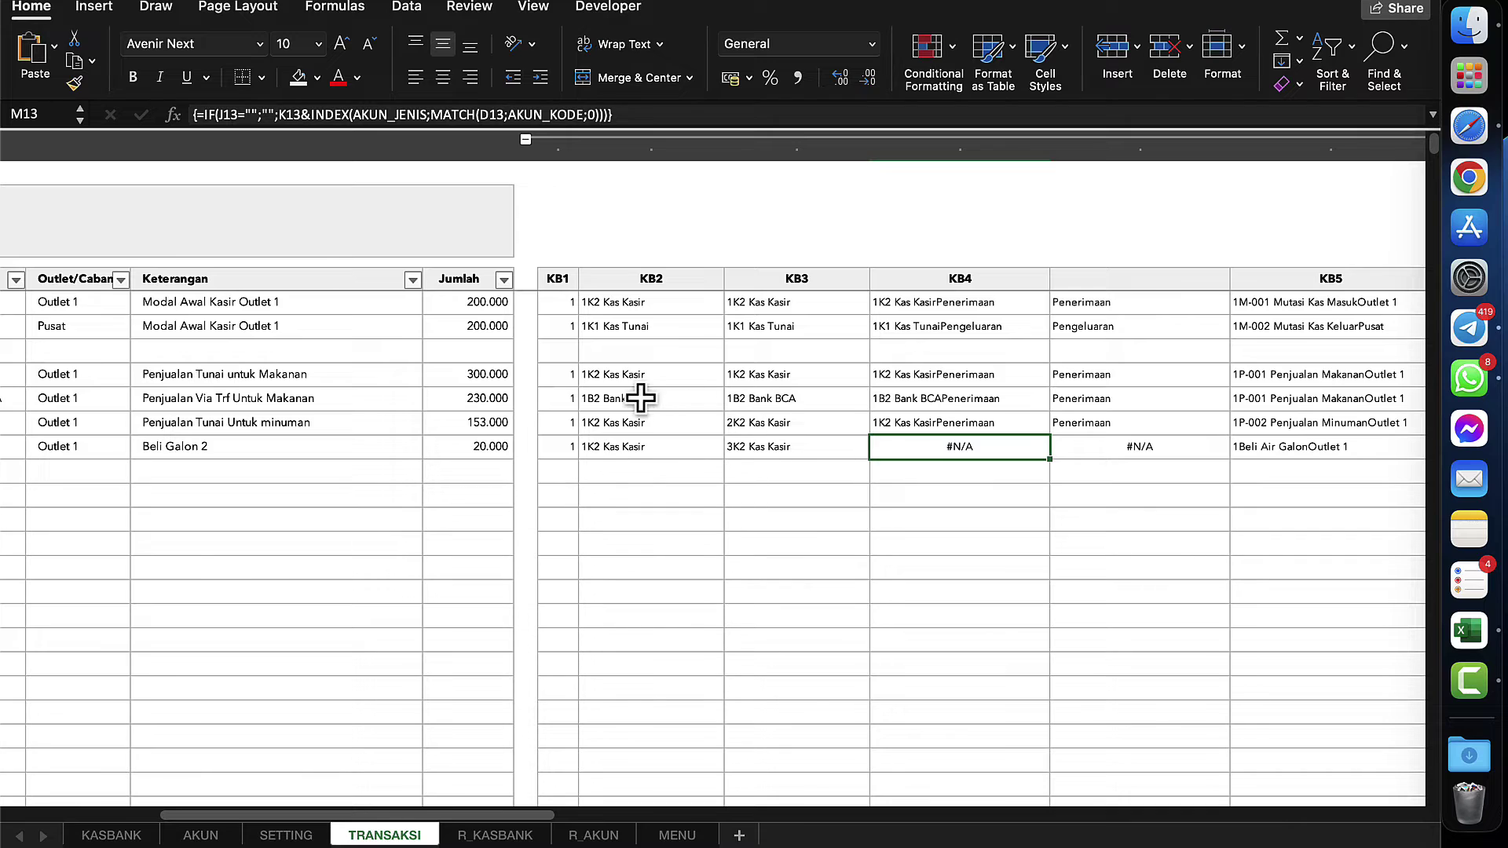
- Copy the KB1 to KB5 helper formulas from row 11 into all the transaction rows below it
{"action": "left_click", "coordinate": [571, 398]}
{"action": "key", "text": "super+shift+Right"}
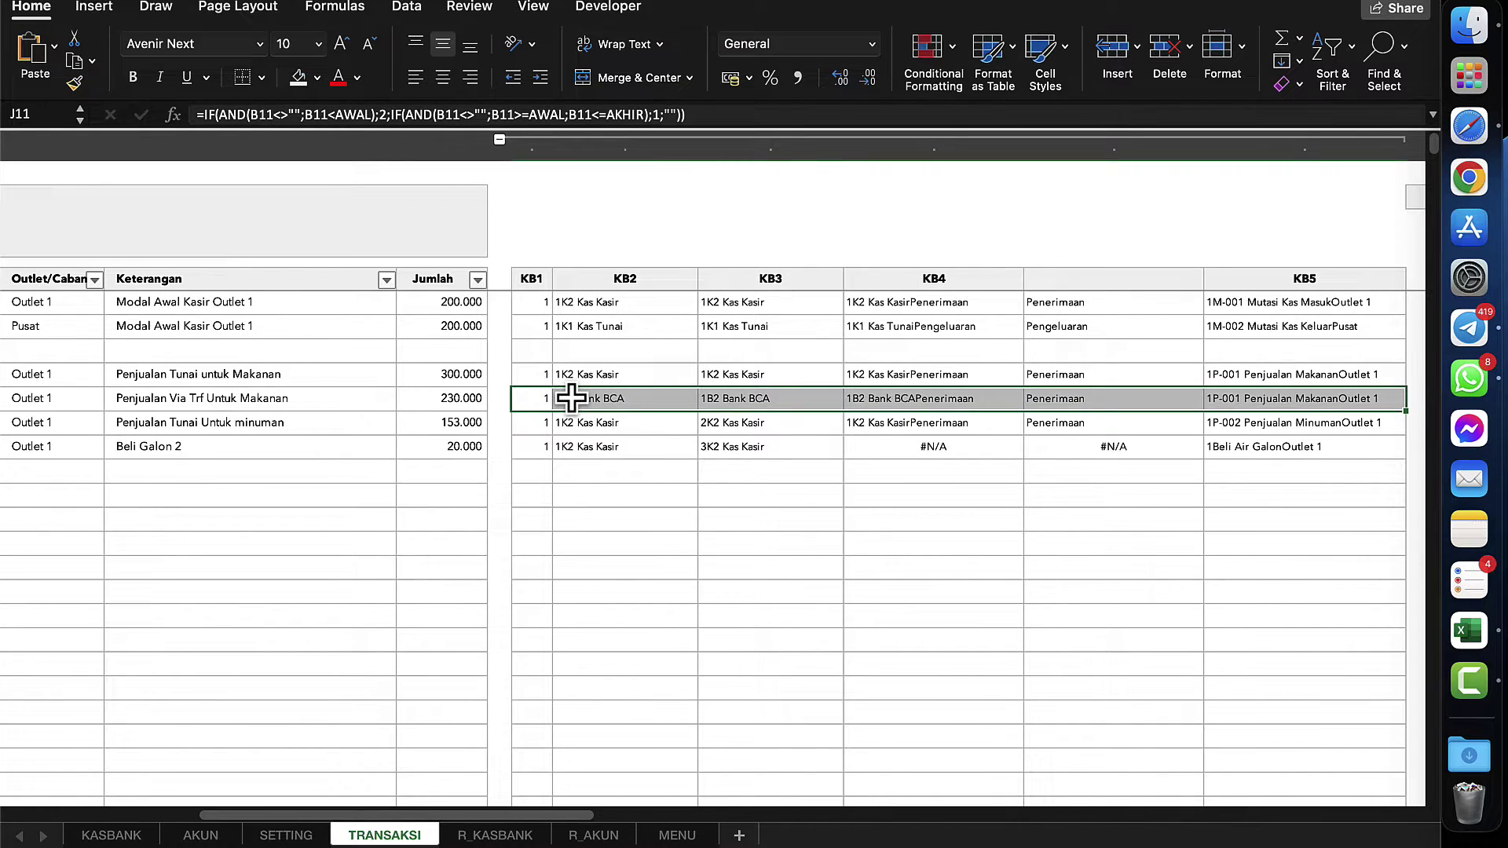
{"action": "key", "text": "super+c"}
{"action": "key", "text": "Down"}
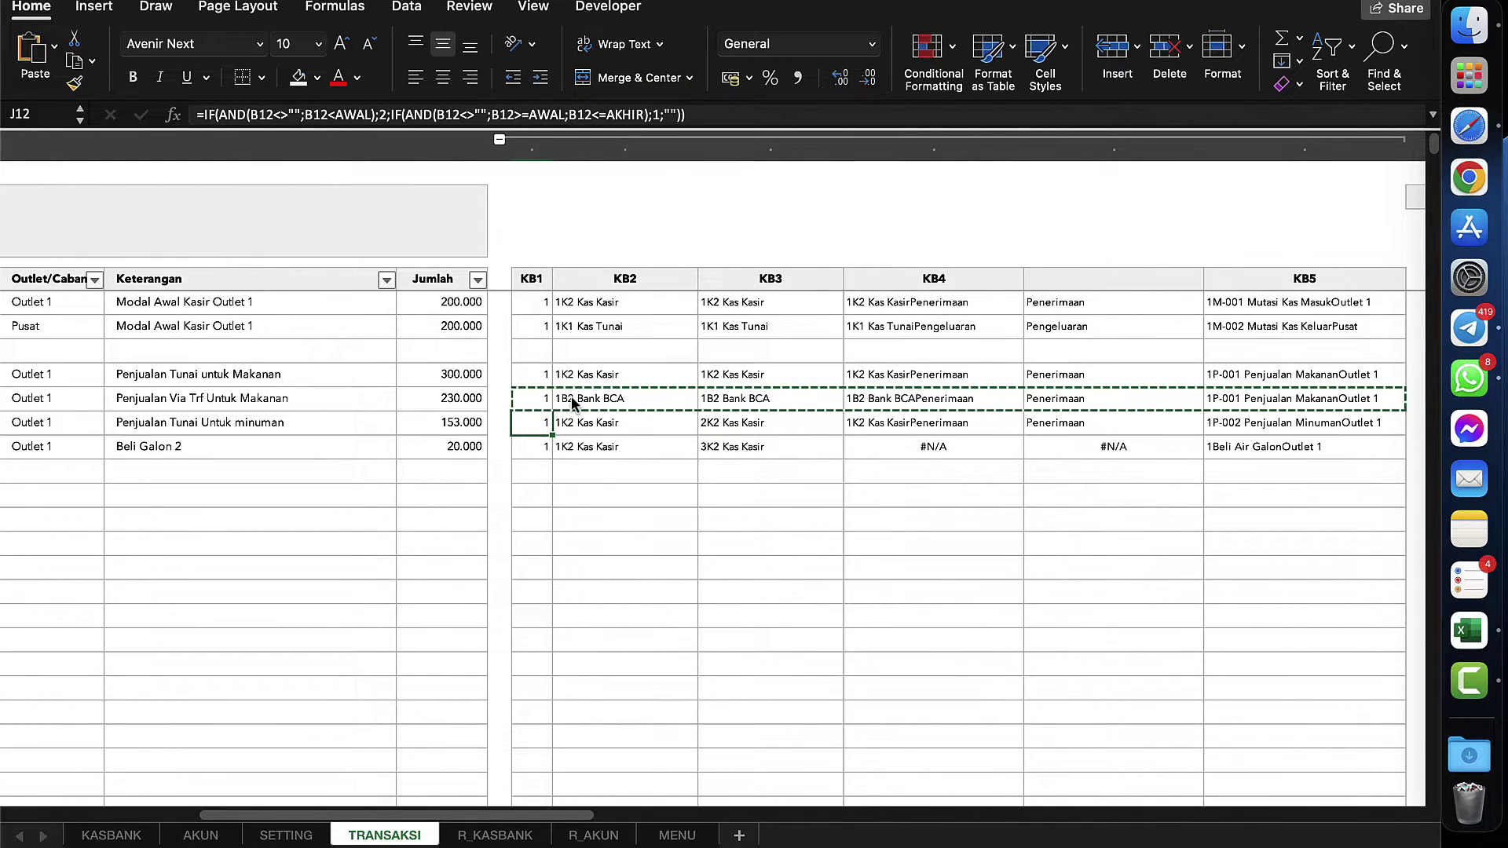
{"action": "key", "text": "super+shift+Down"}
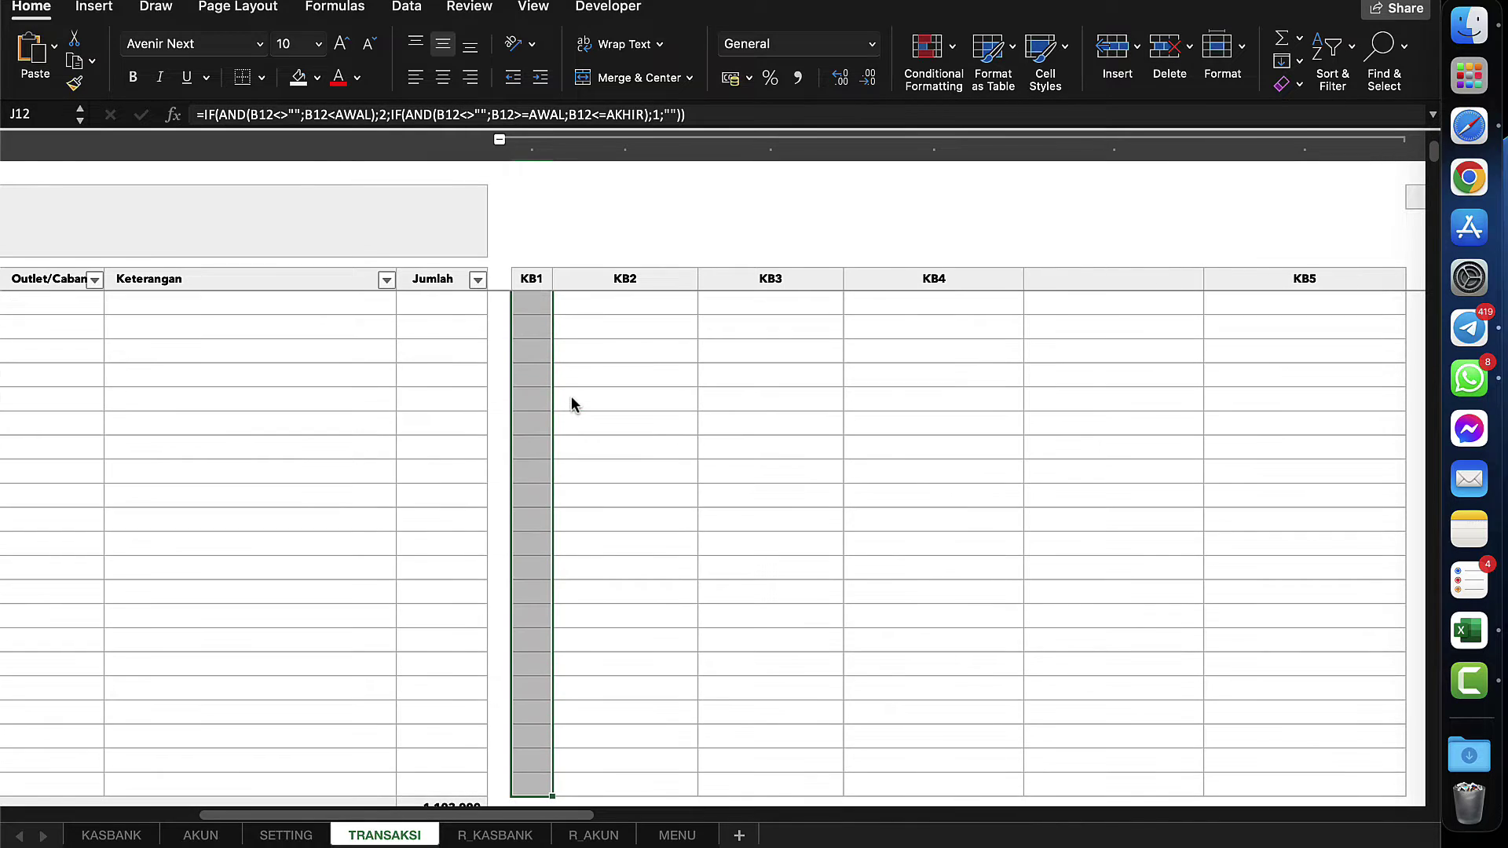
{"action": "key", "text": "super+shift+Right"}
{"action": "key", "text": "Return"}
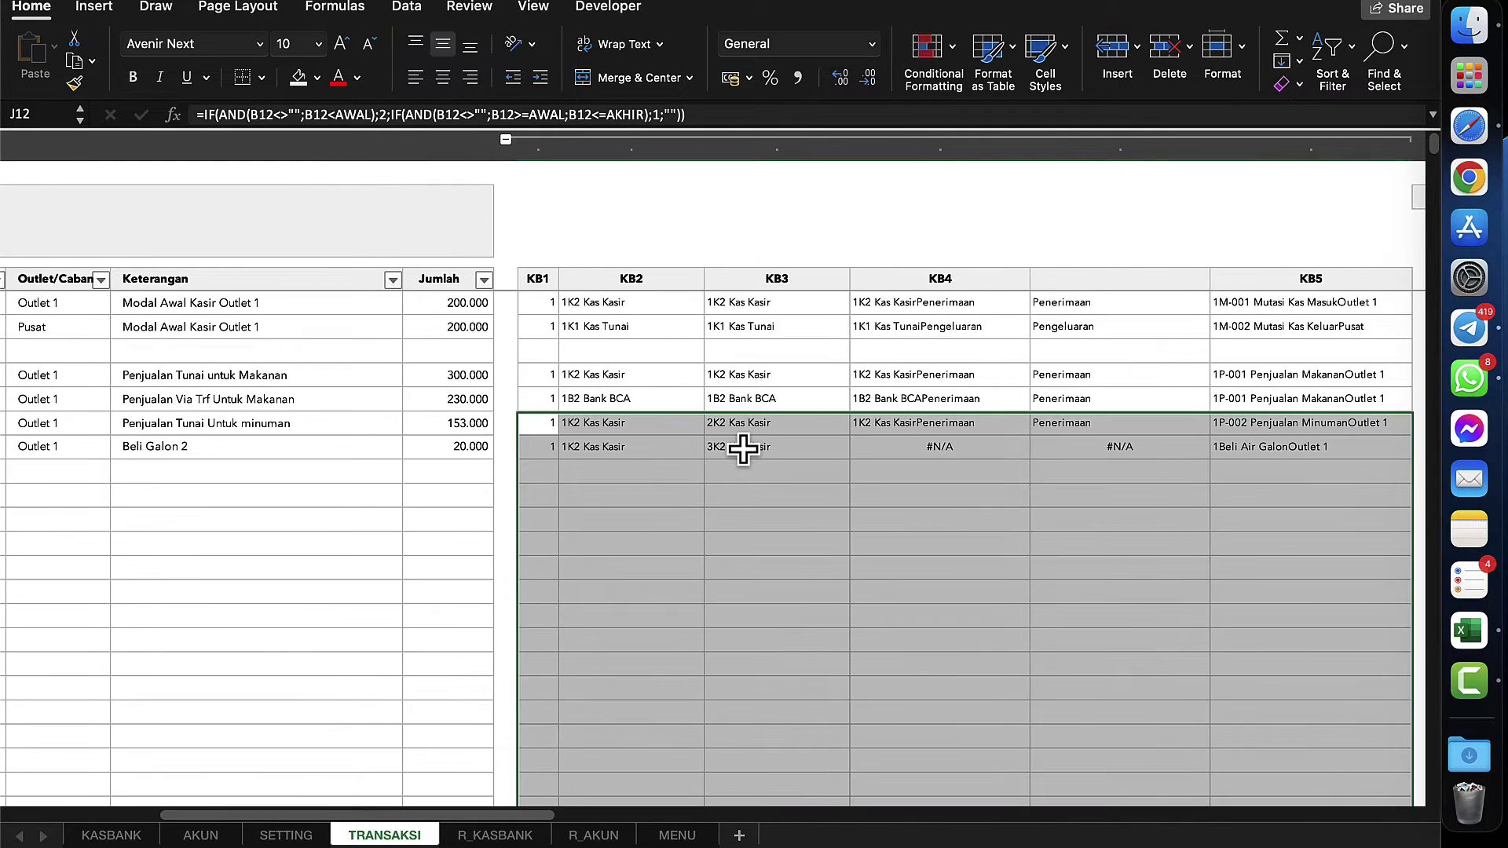
- Examine the KB4 formula of the TRX-003 row and its error-checking options
{"action": "left_click", "coordinate": [903, 444]}
{"action": "double_click", "coordinate": [906, 446]}
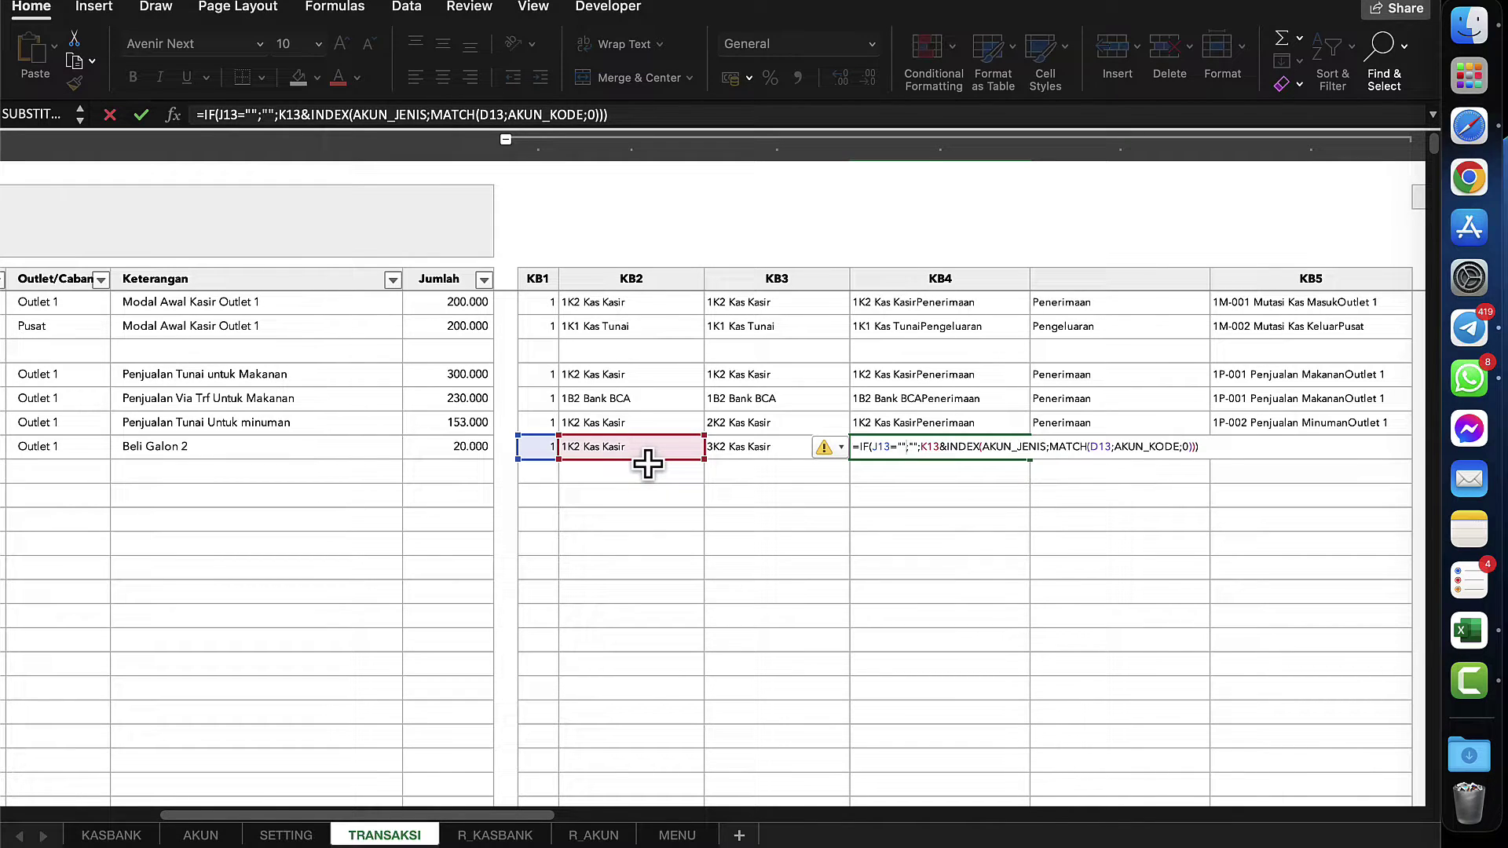
{"action": "key", "text": "Escape"}
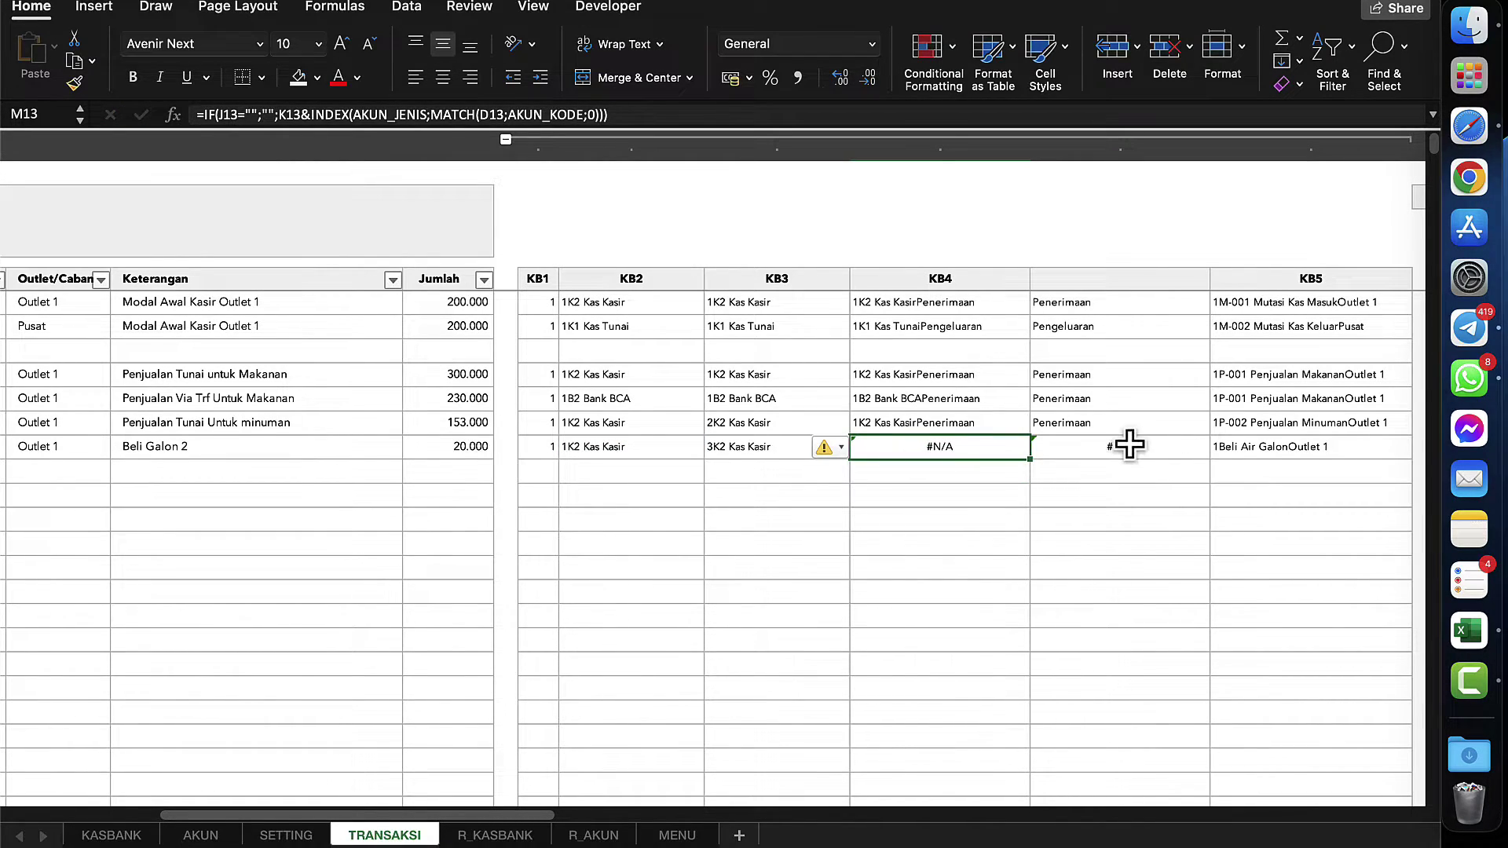
{"action": "left_click", "coordinate": [1129, 445]}
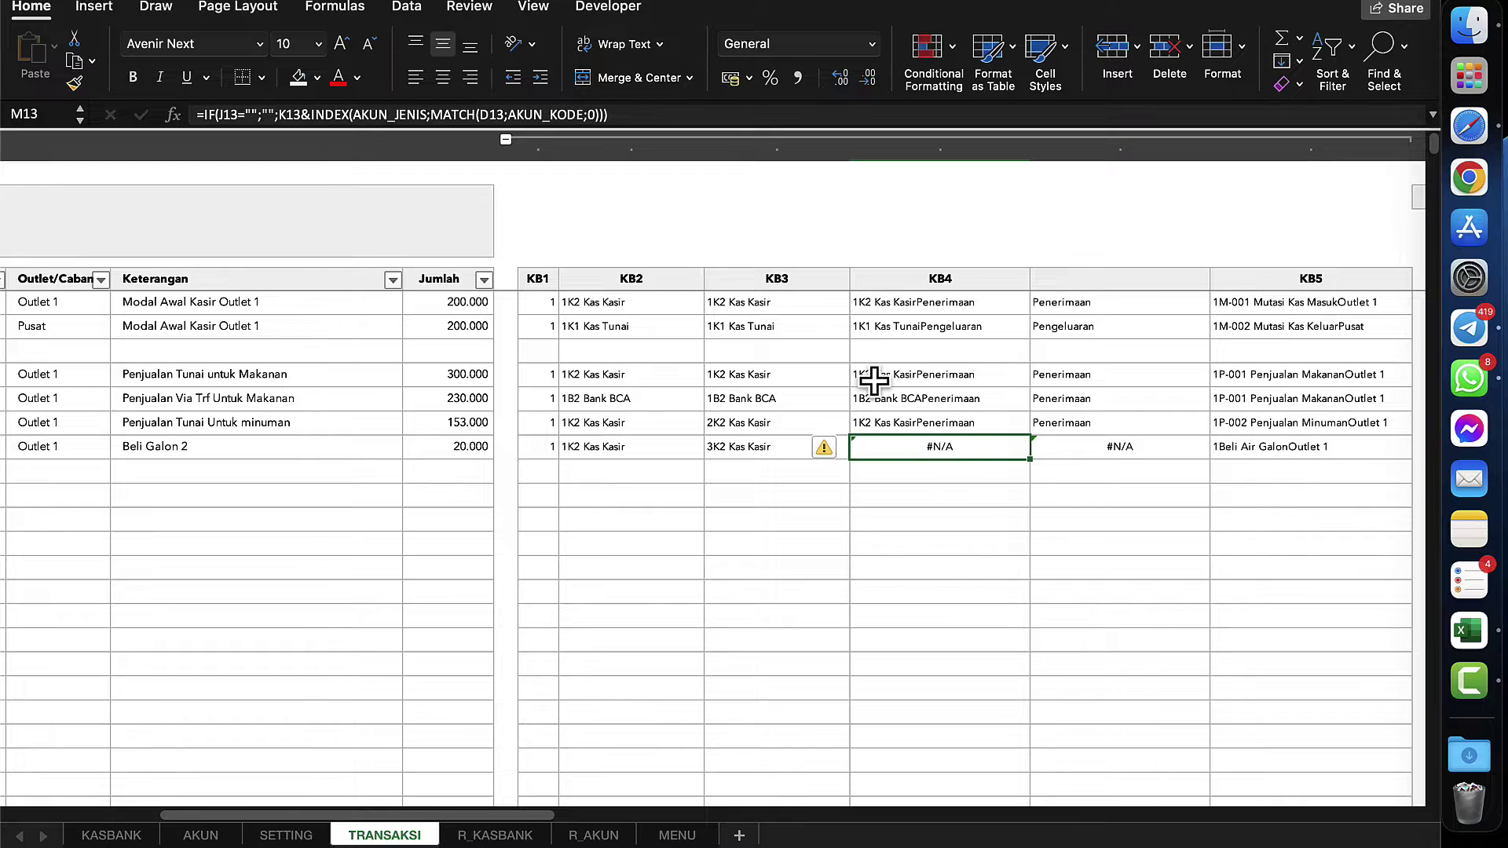
{"action": "left_click", "coordinate": [837, 449]}
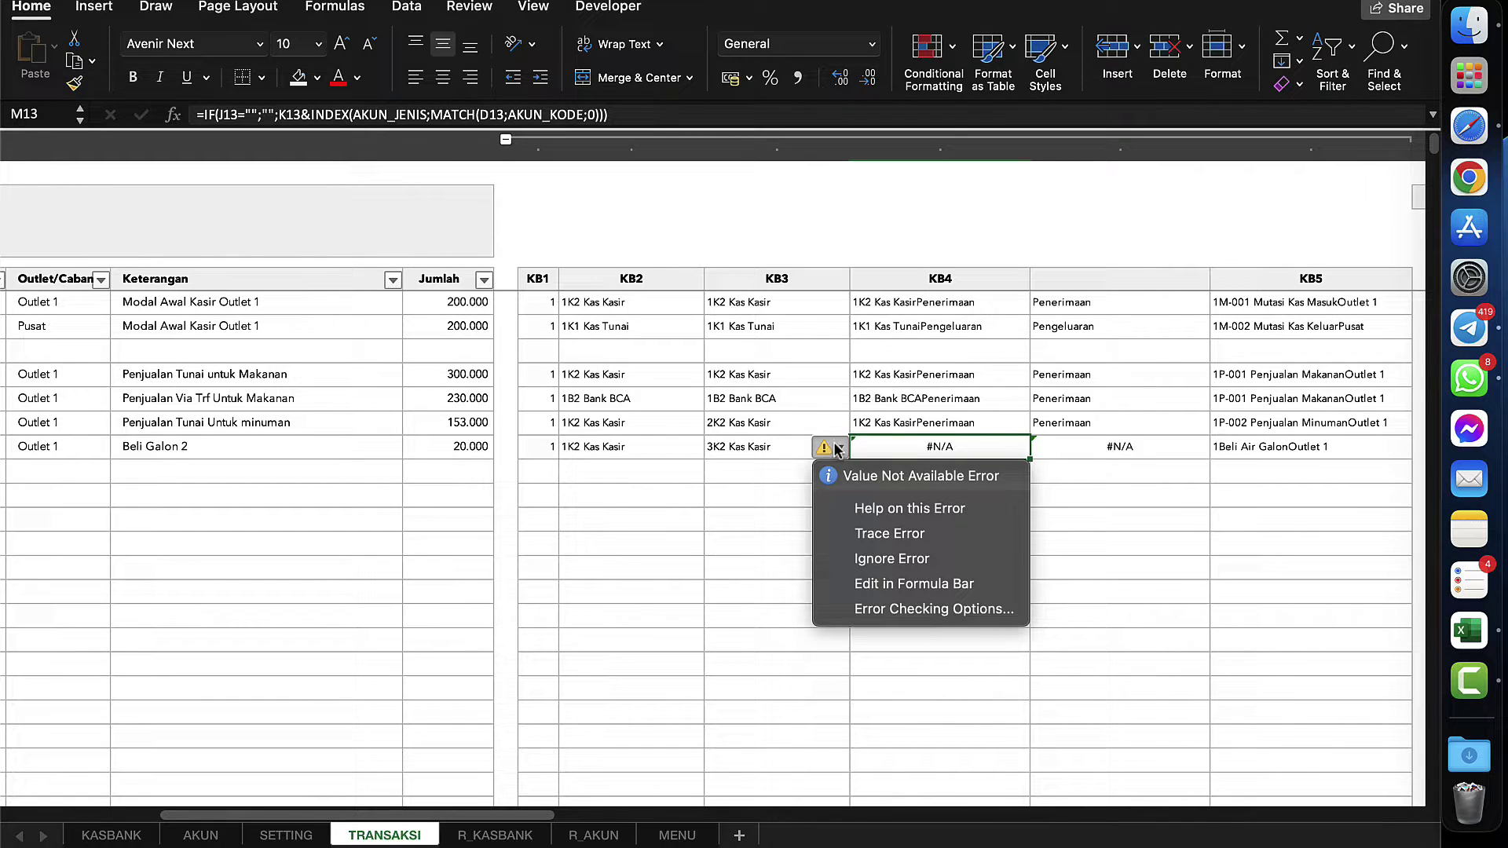
{"action": "left_click", "coordinate": [836, 424]}
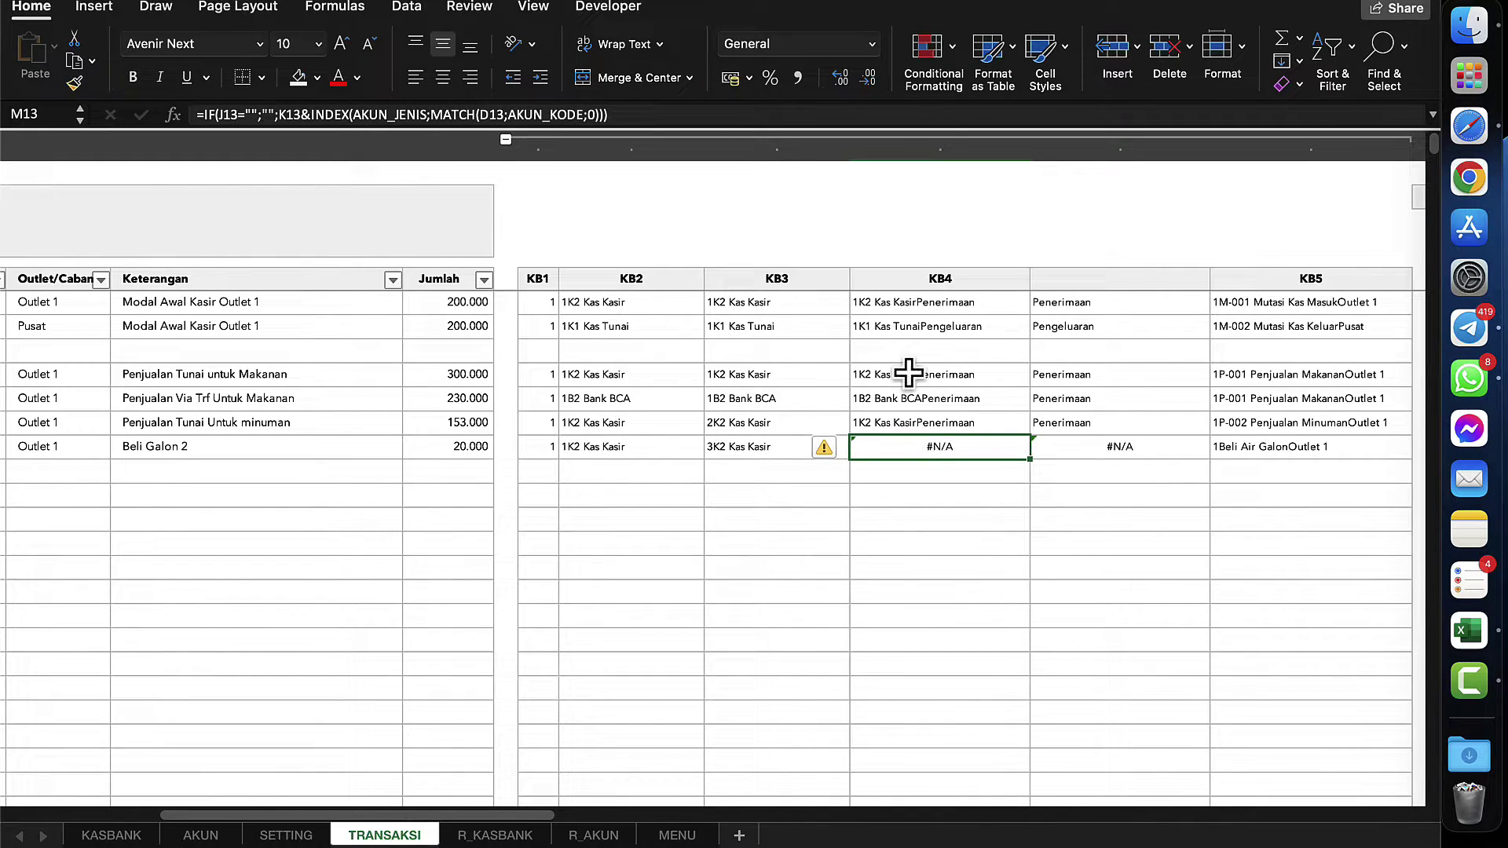
- Compare the TRX-003 row's Akun entry with the accounts offered in its selection list
{"action": "scroll", "coordinate": [440, 310], "scroll_direction": "left", "scroll_amount": 5}
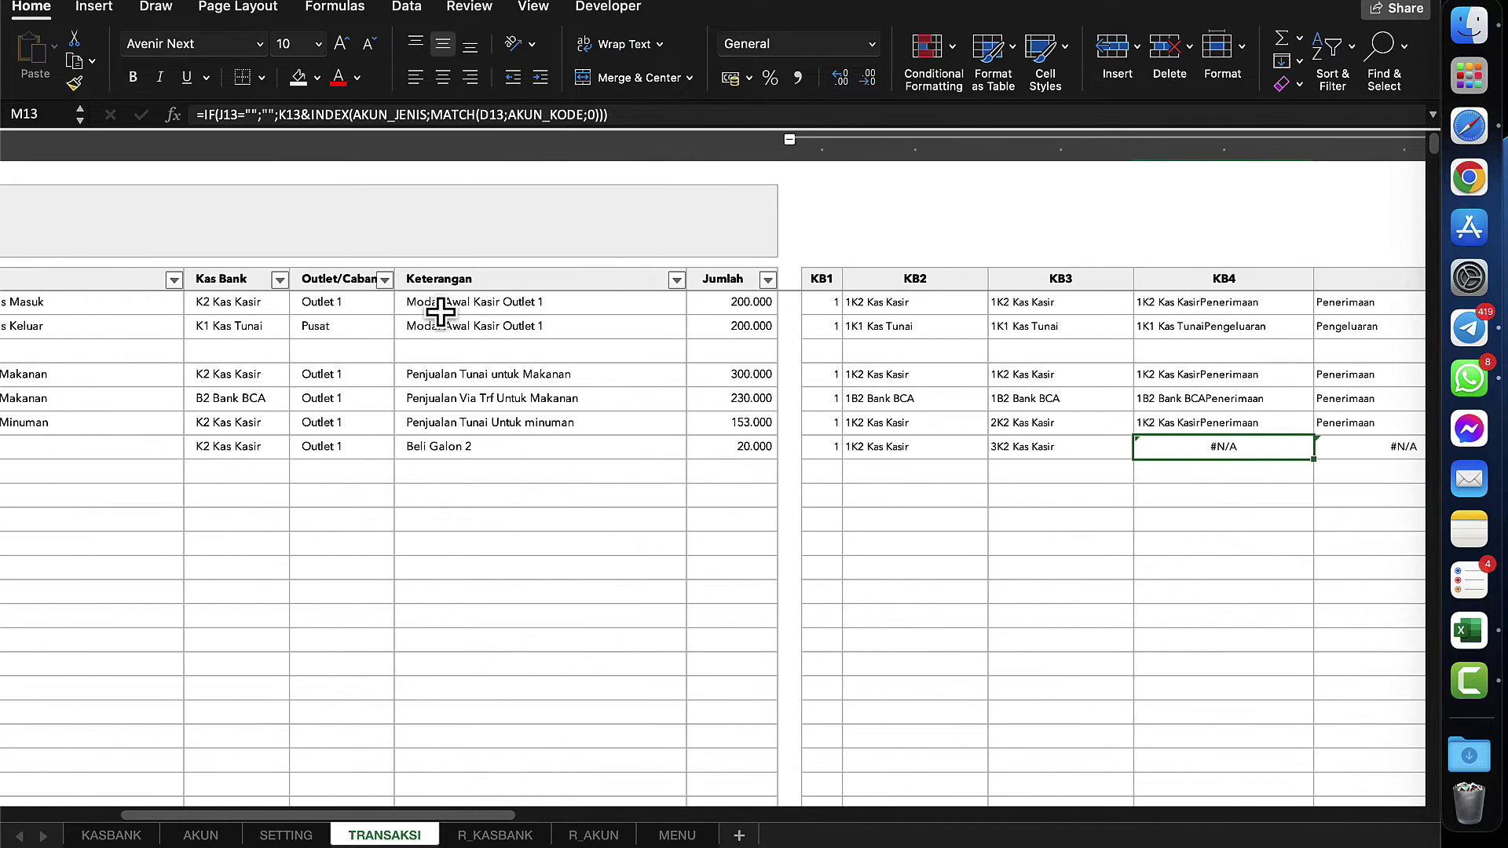
{"action": "scroll", "coordinate": [439, 310], "scroll_direction": "left", "scroll_amount": 6}
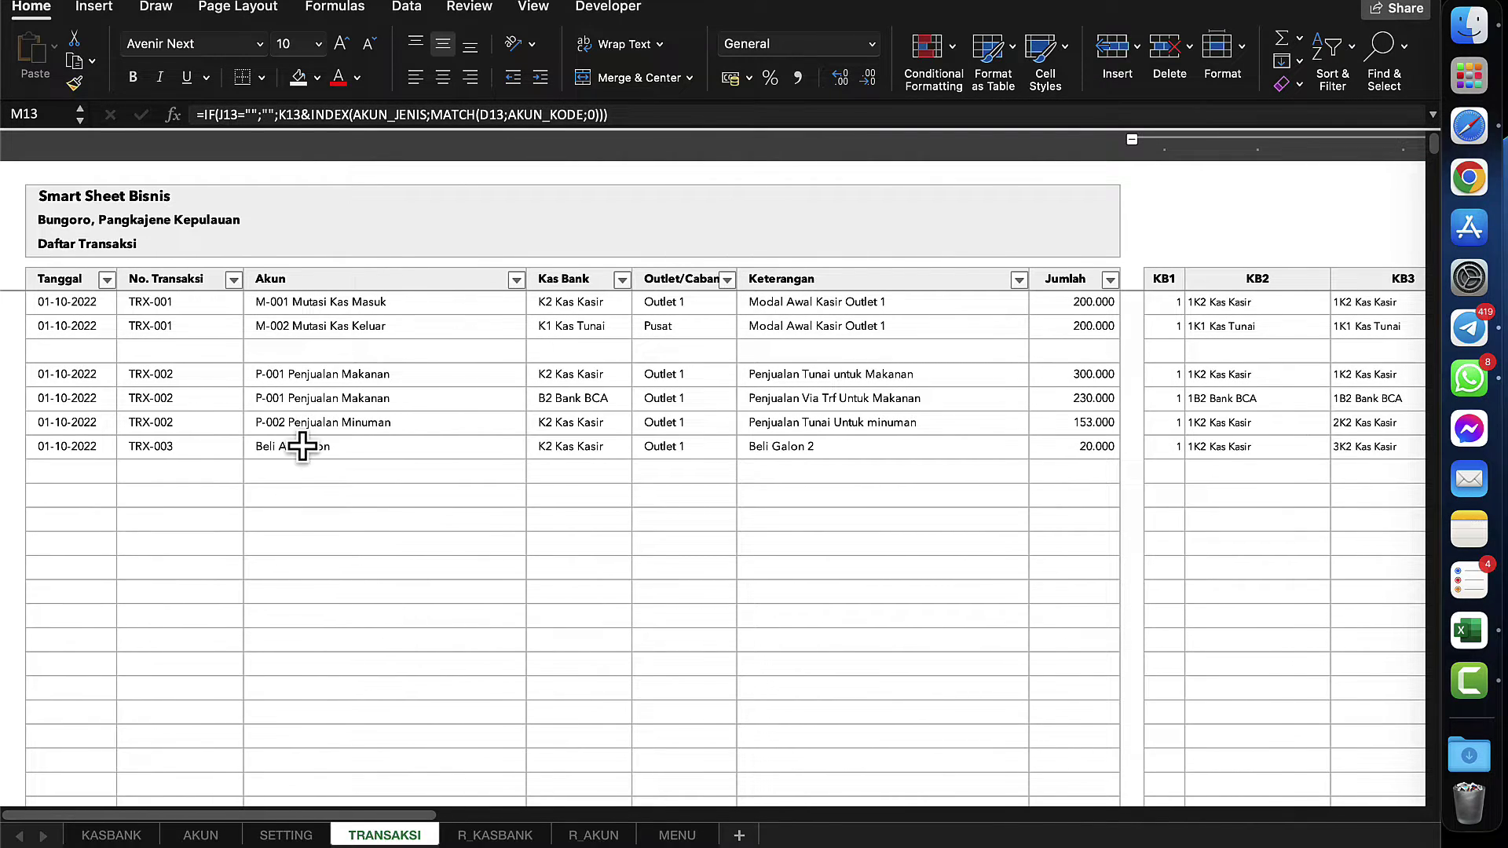
{"action": "left_click", "coordinate": [323, 447]}
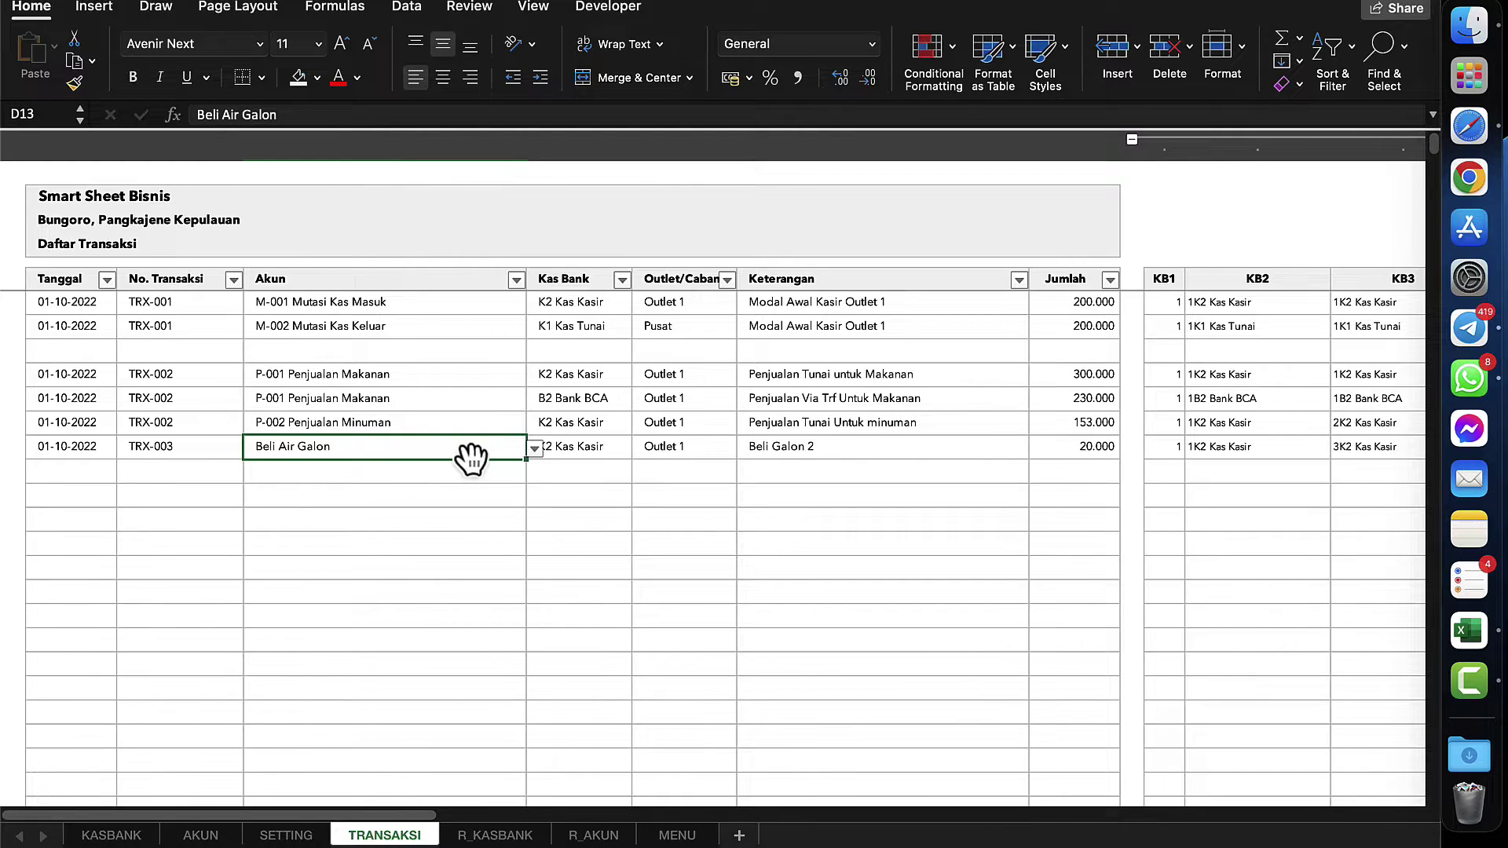
{"action": "left_click", "coordinate": [534, 446]}
{"action": "scroll", "coordinate": [317, 589], "scroll_direction": "up", "scroll_amount": 3}
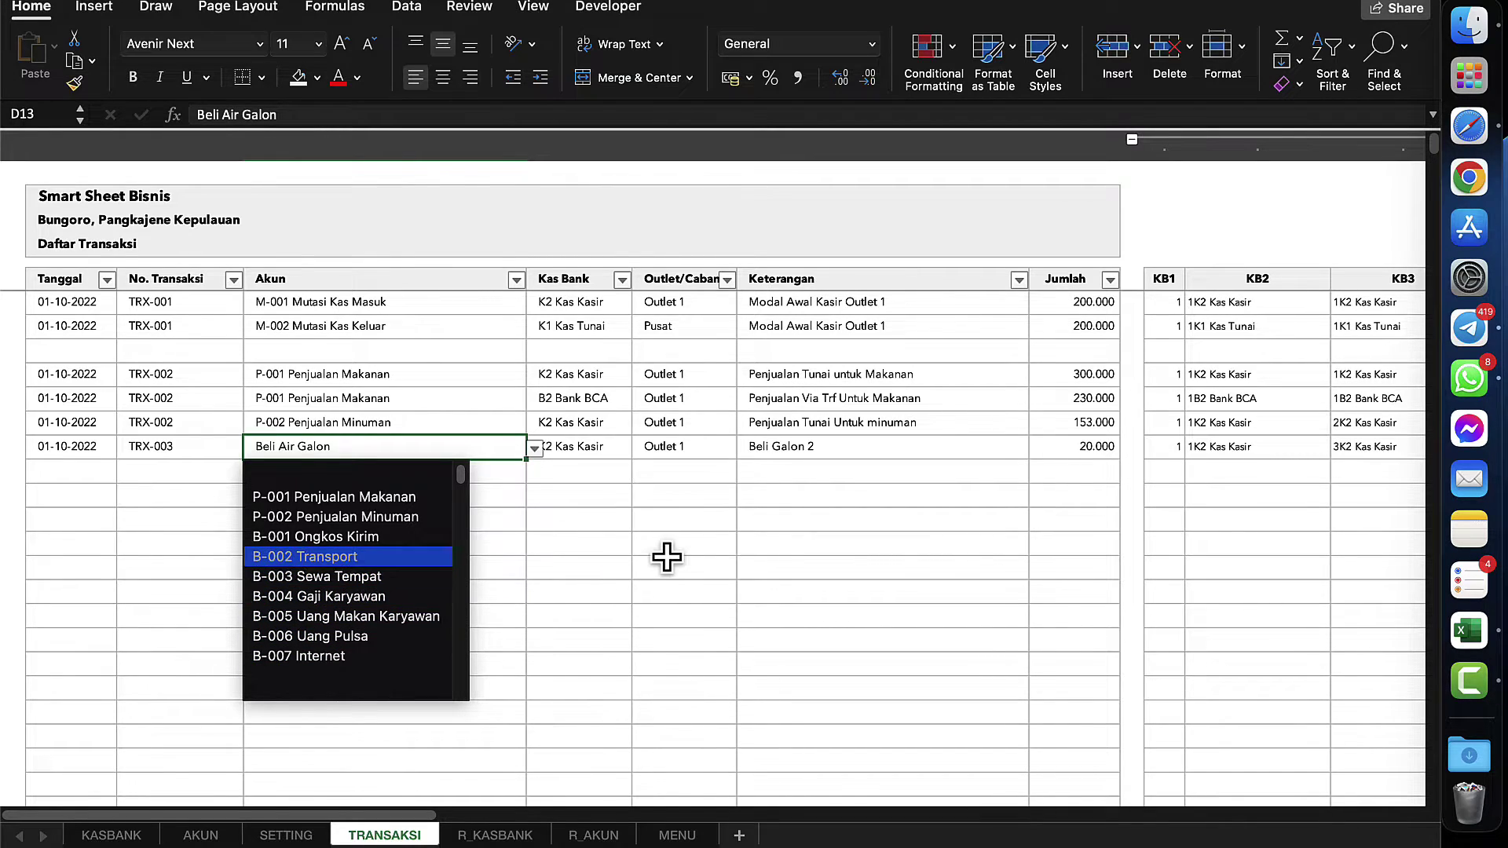
{"action": "key", "text": "Escape"}
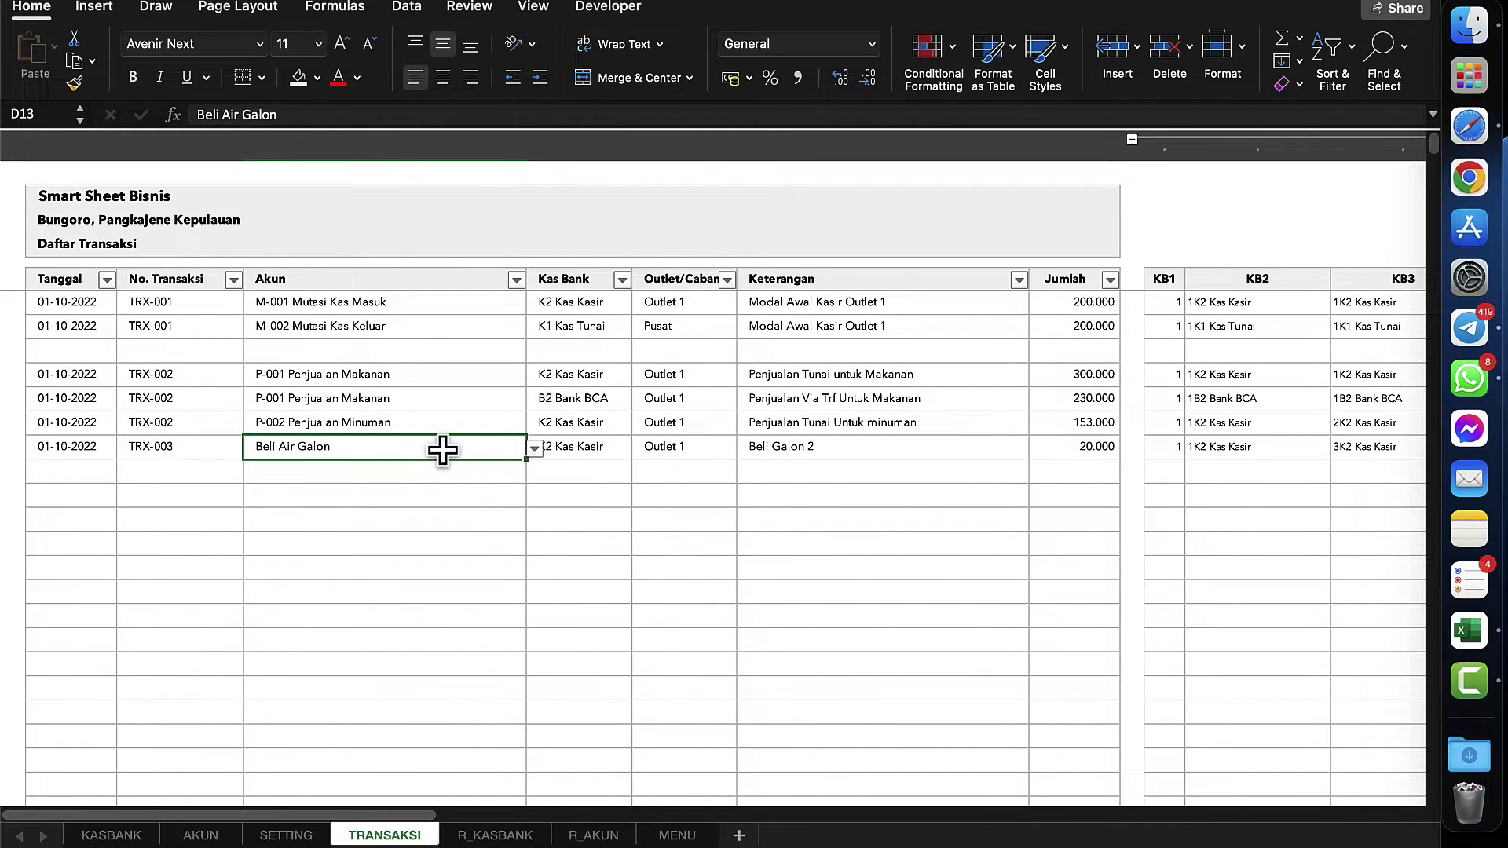
- Compare the TRX-003 row's helper cells and Akun entry with the accounts offered in its selection list
{"action": "scroll", "coordinate": [442, 450], "scroll_direction": "right", "scroll_amount": 10}
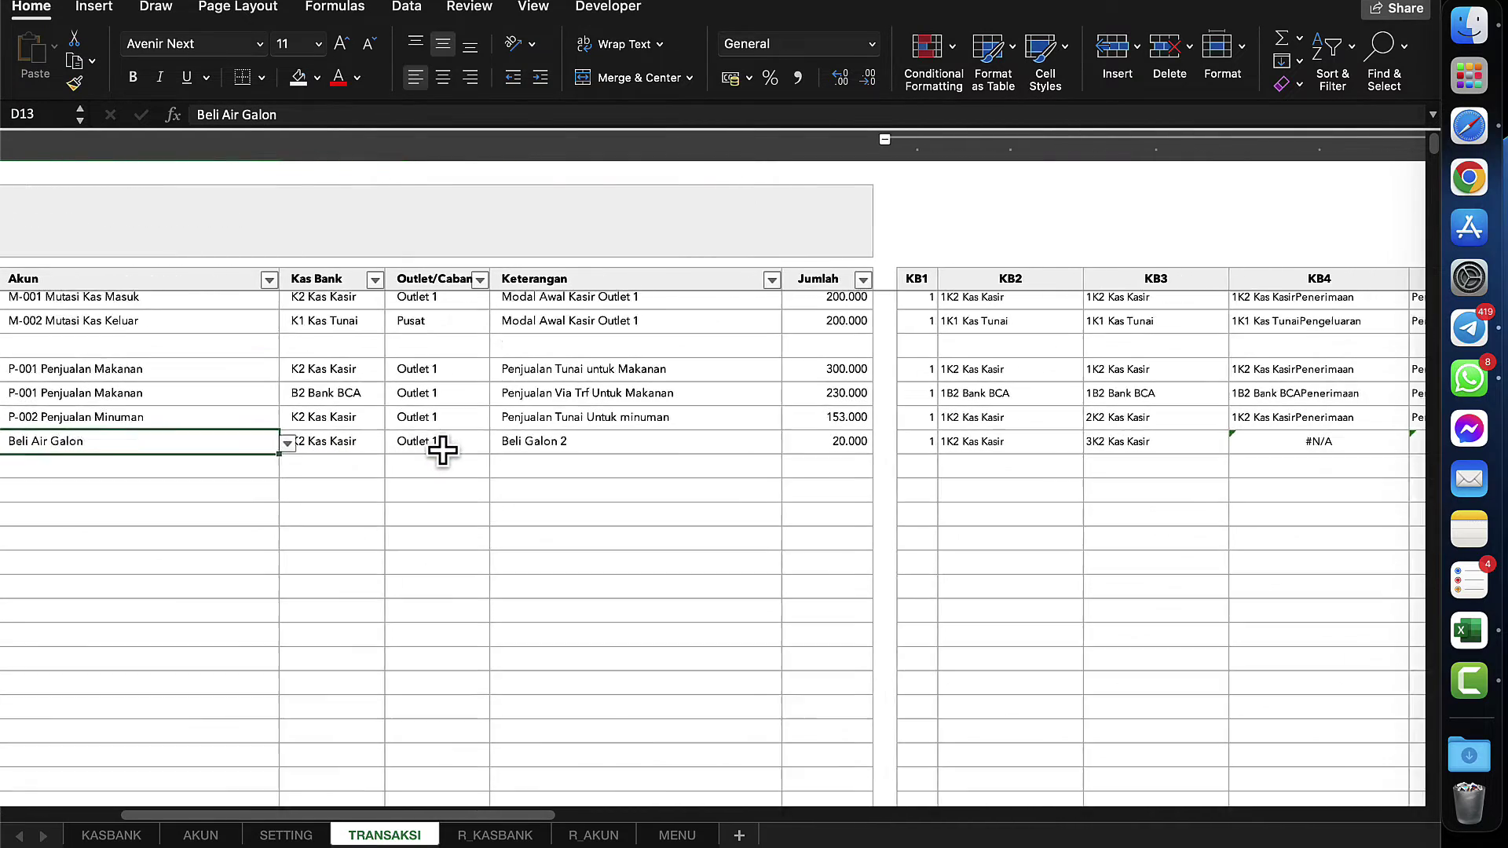
{"action": "scroll", "coordinate": [442, 449], "scroll_direction": "right", "scroll_amount": 2}
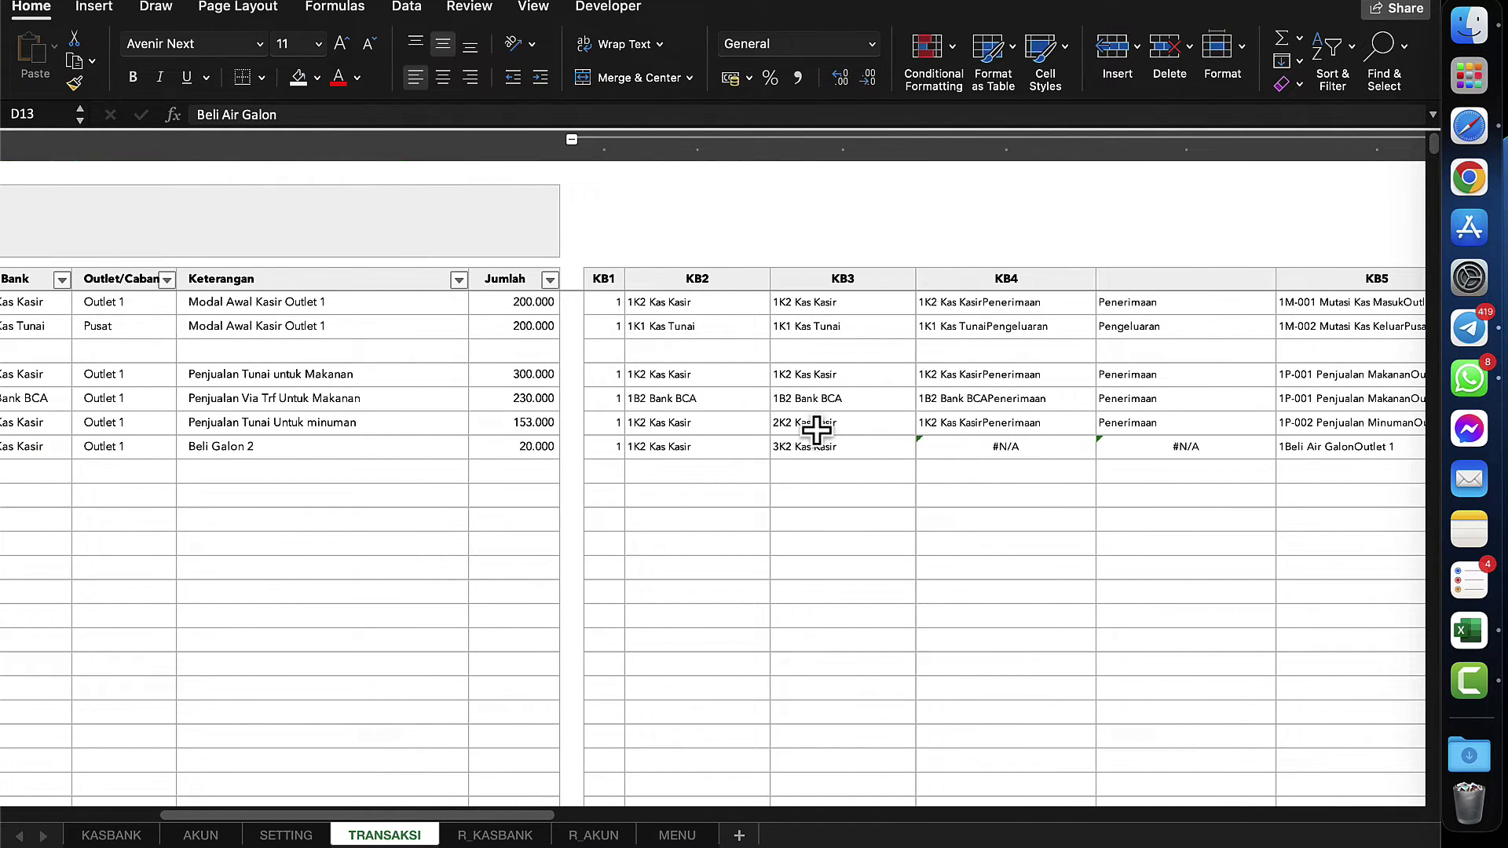
{"action": "left_click", "coordinate": [950, 432]}
{"action": "scroll", "coordinate": [365, 420], "scroll_direction": "left", "scroll_amount": 15}
{"action": "left_click", "coordinate": [323, 445]}
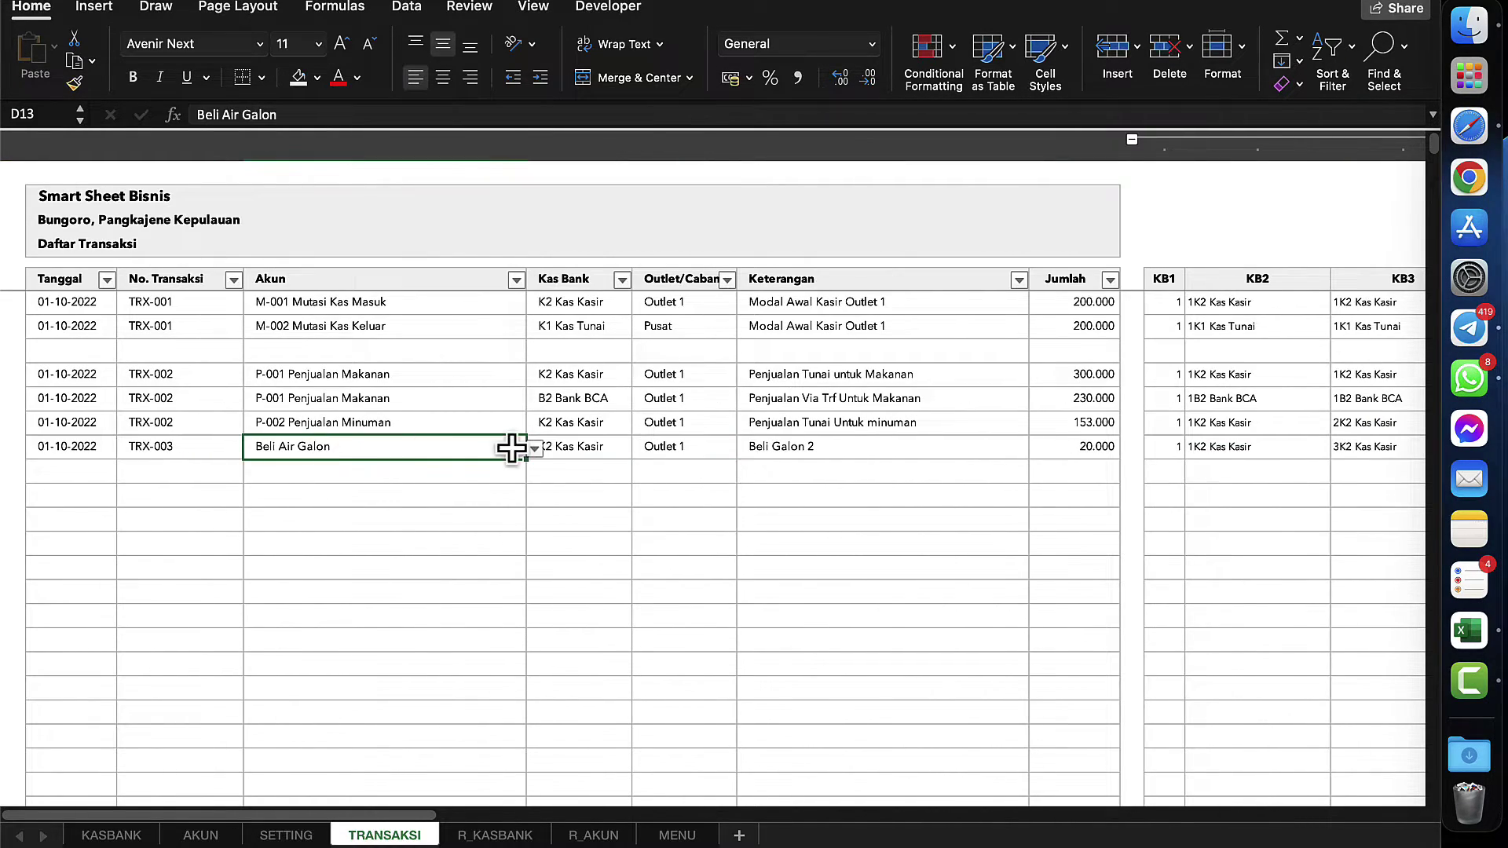
{"action": "left_click", "coordinate": [534, 448]}
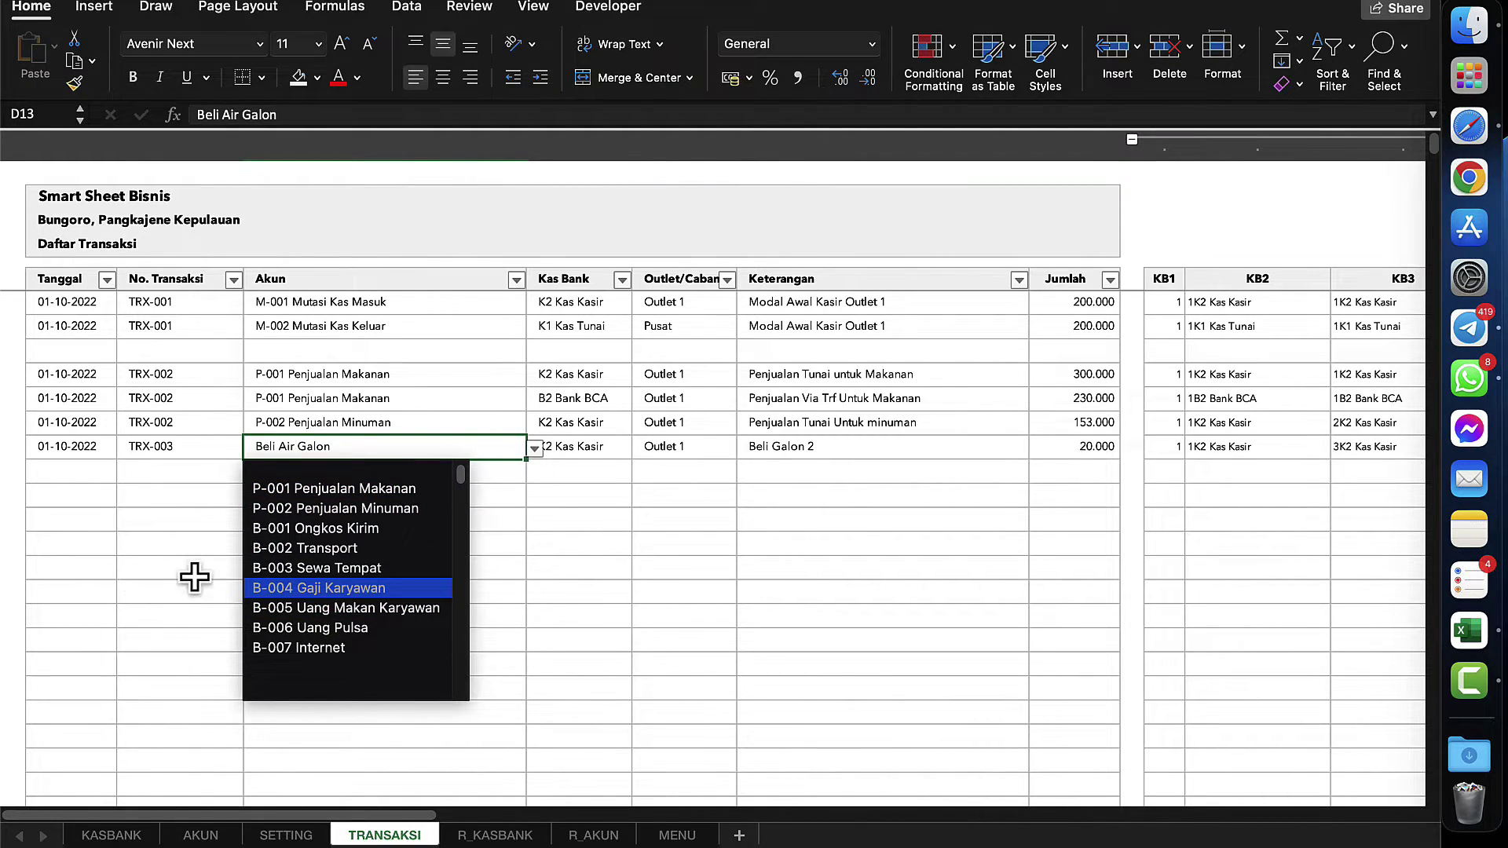
{"action": "left_click", "coordinate": [126, 578]}
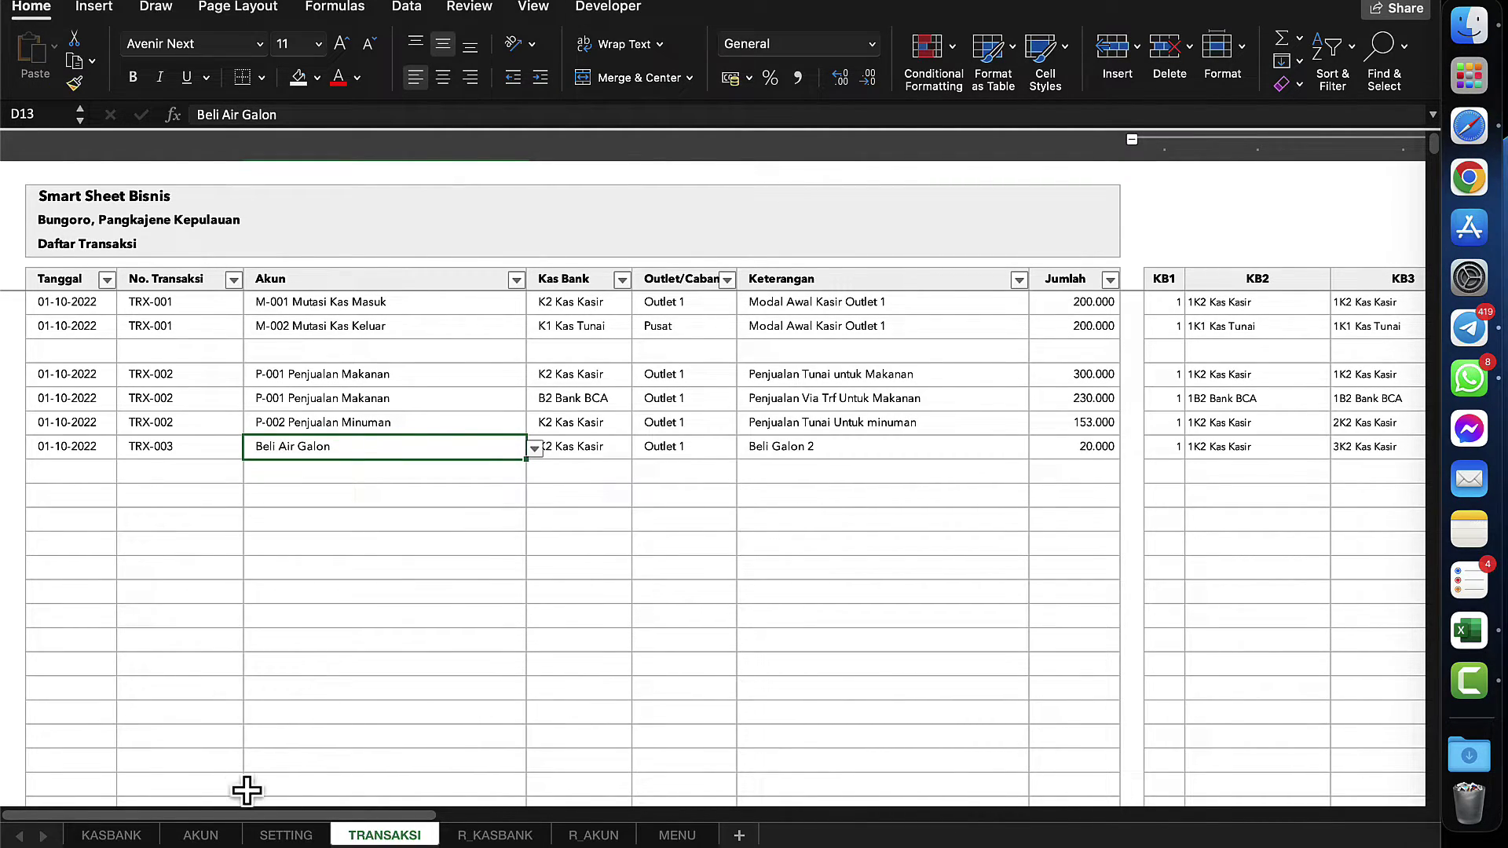
- Start a new account in the first empty row of the AKUN sheet with the code B-008
{"action": "left_click", "coordinate": [138, 840]}
{"action": "left_click", "coordinate": [194, 839]}
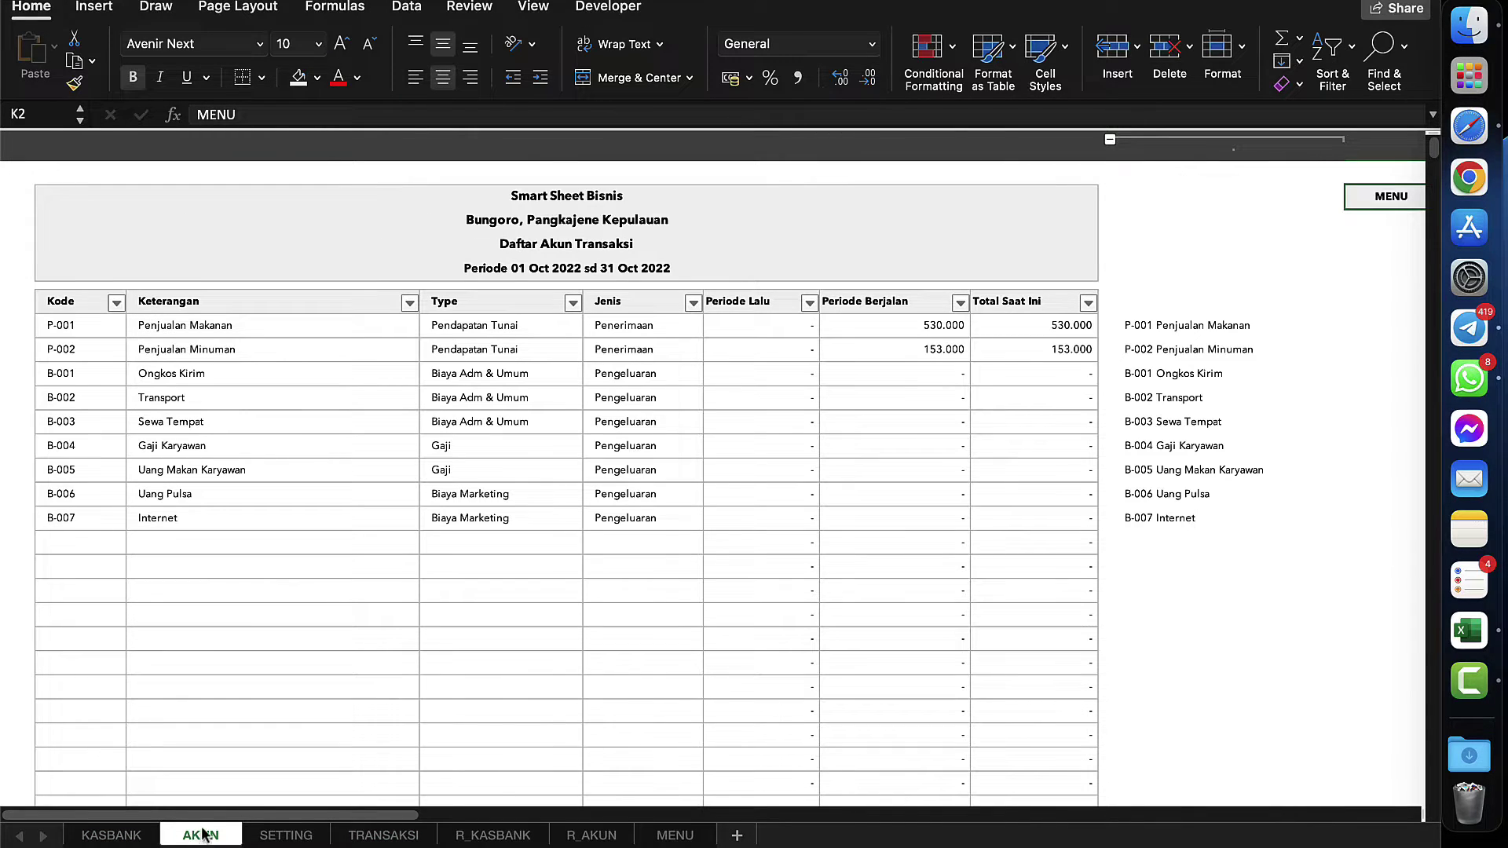
{"action": "left_click", "coordinate": [187, 418]}
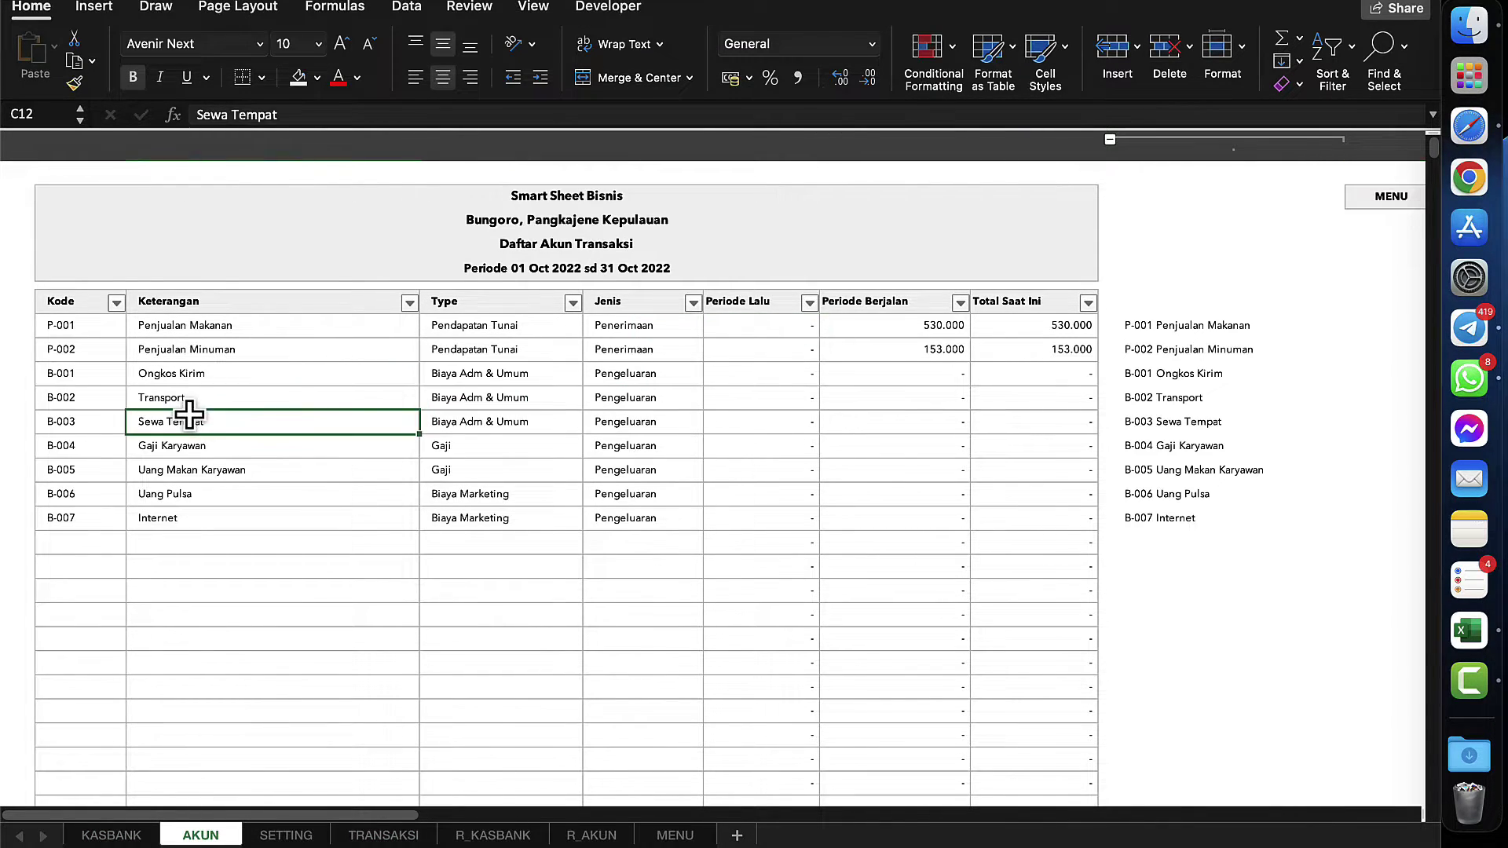
{"action": "left_click", "coordinate": [135, 542]}
{"action": "left_click", "coordinate": [93, 536]}
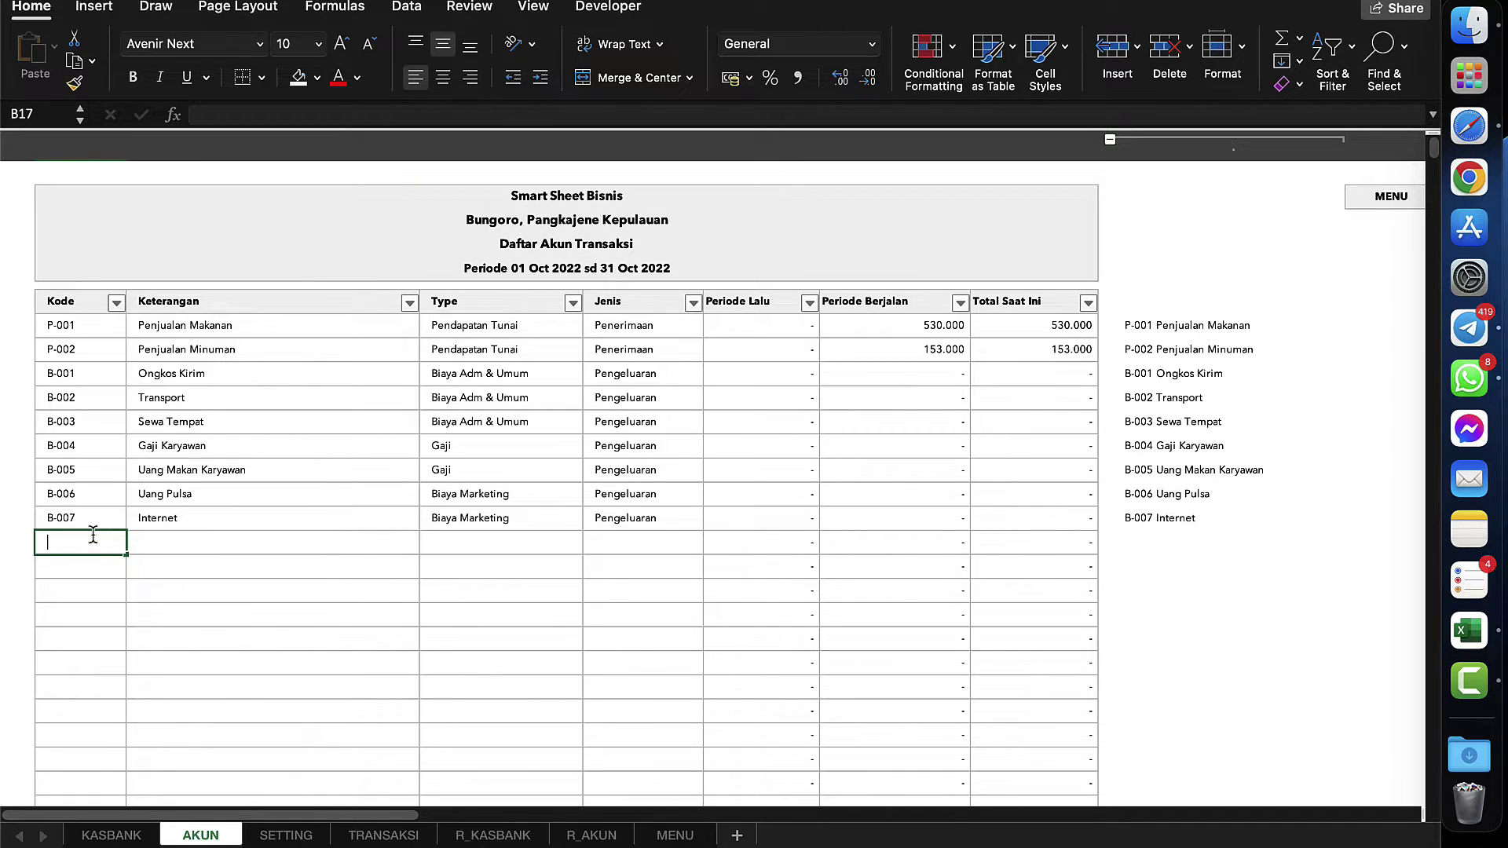
{"action": "type", "text": "B-008"}
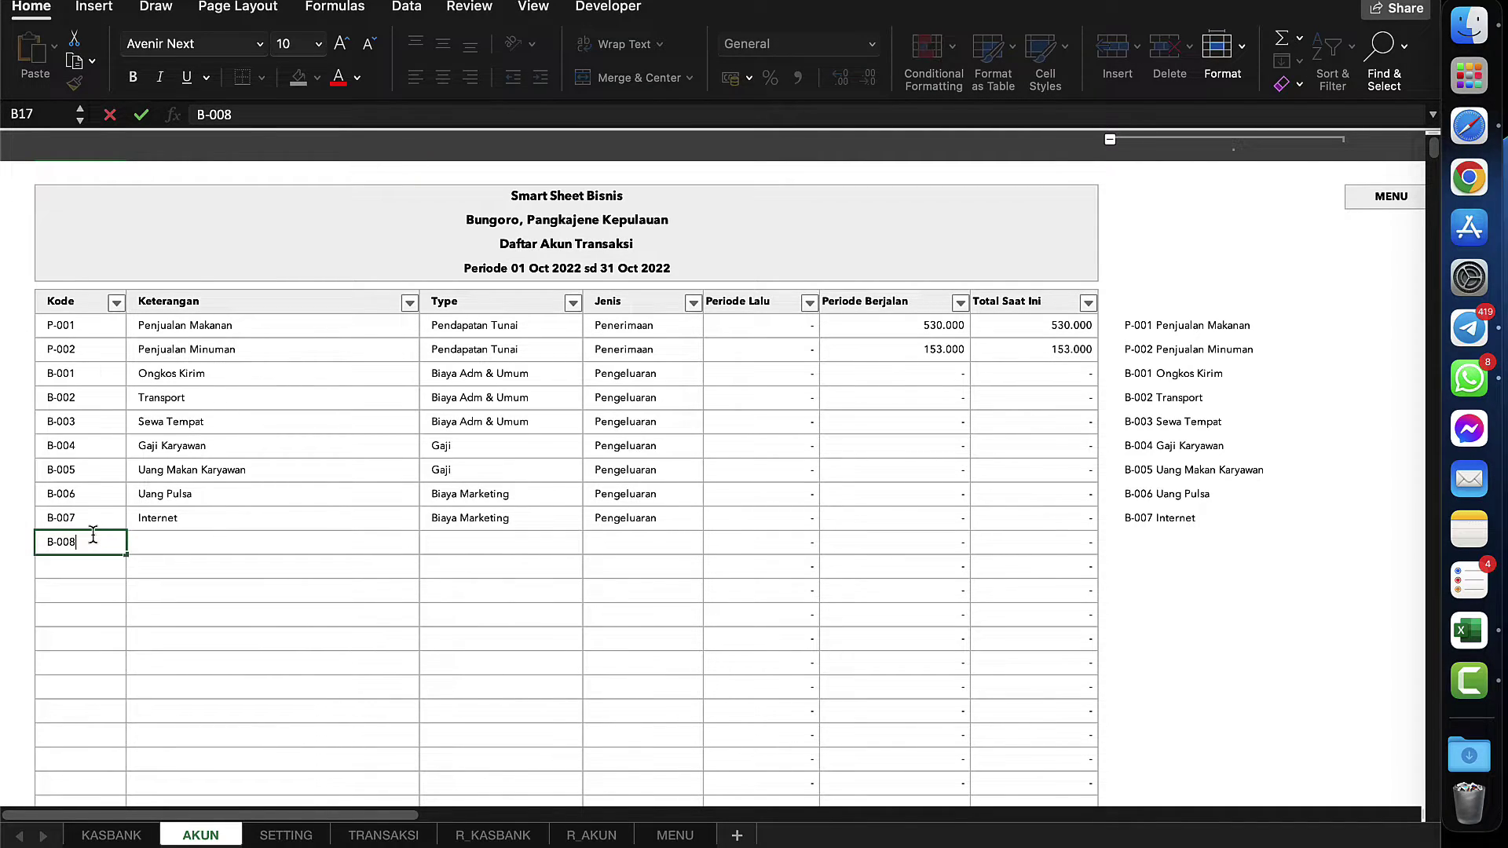
{"action": "key", "text": "Return"}
- Enter Air Galon as the Keterangan of account B-008
{"action": "left_click", "coordinate": [149, 541]}
{"action": "type", "text": "Ai"}
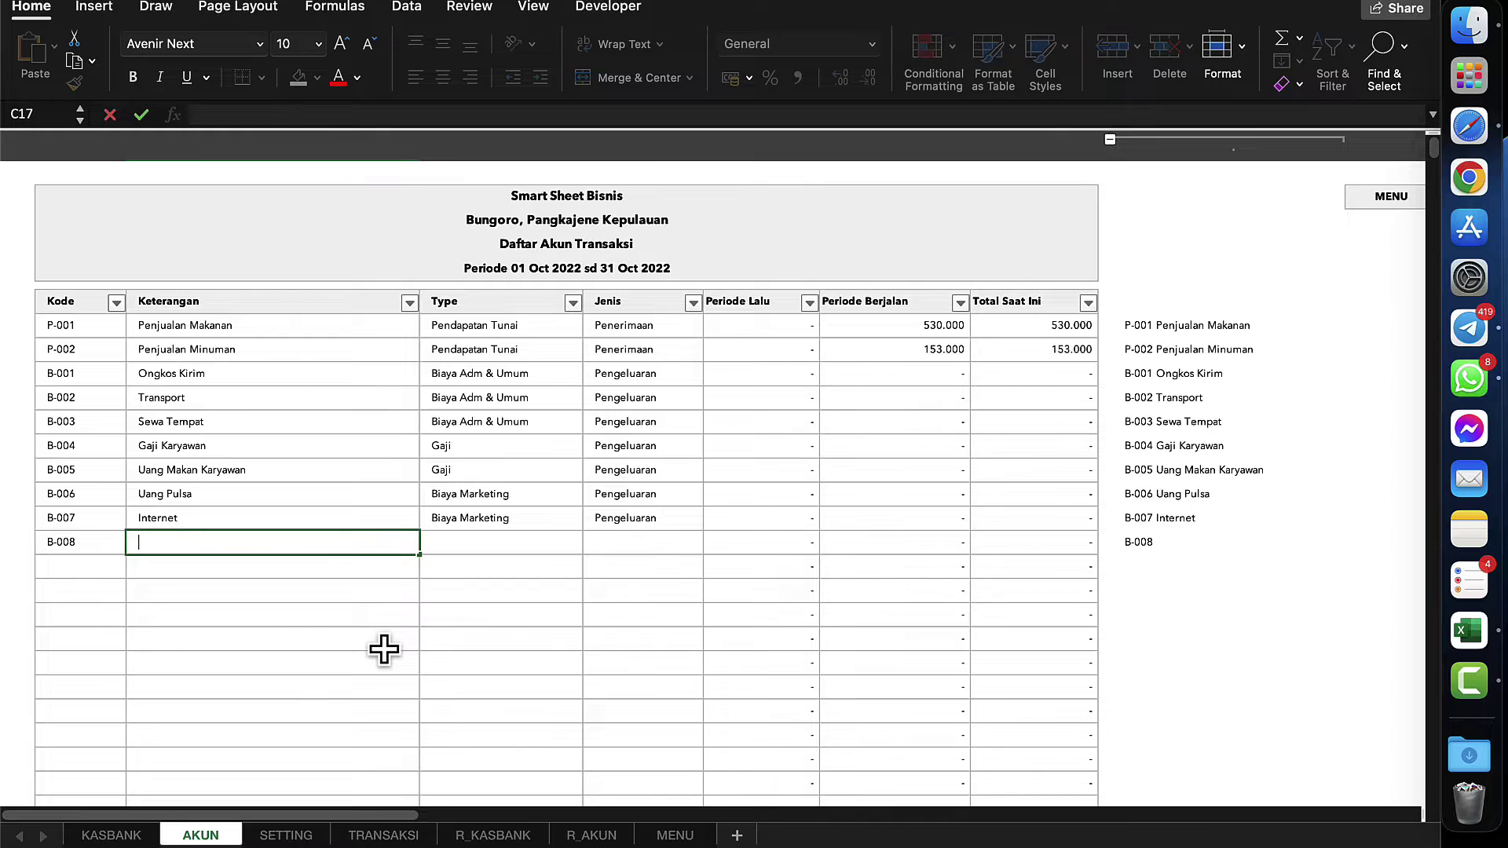
{"action": "type", "text": "Gako"}
{"action": "key", "text": "BackSpace"}
{"action": "key", "text": "BackSpace"}
{"action": "key", "text": "BackSpace"}
{"action": "key", "text": "BackSpace"}
{"action": "type", "text": "A"}
{"action": "key", "text": "Return"}
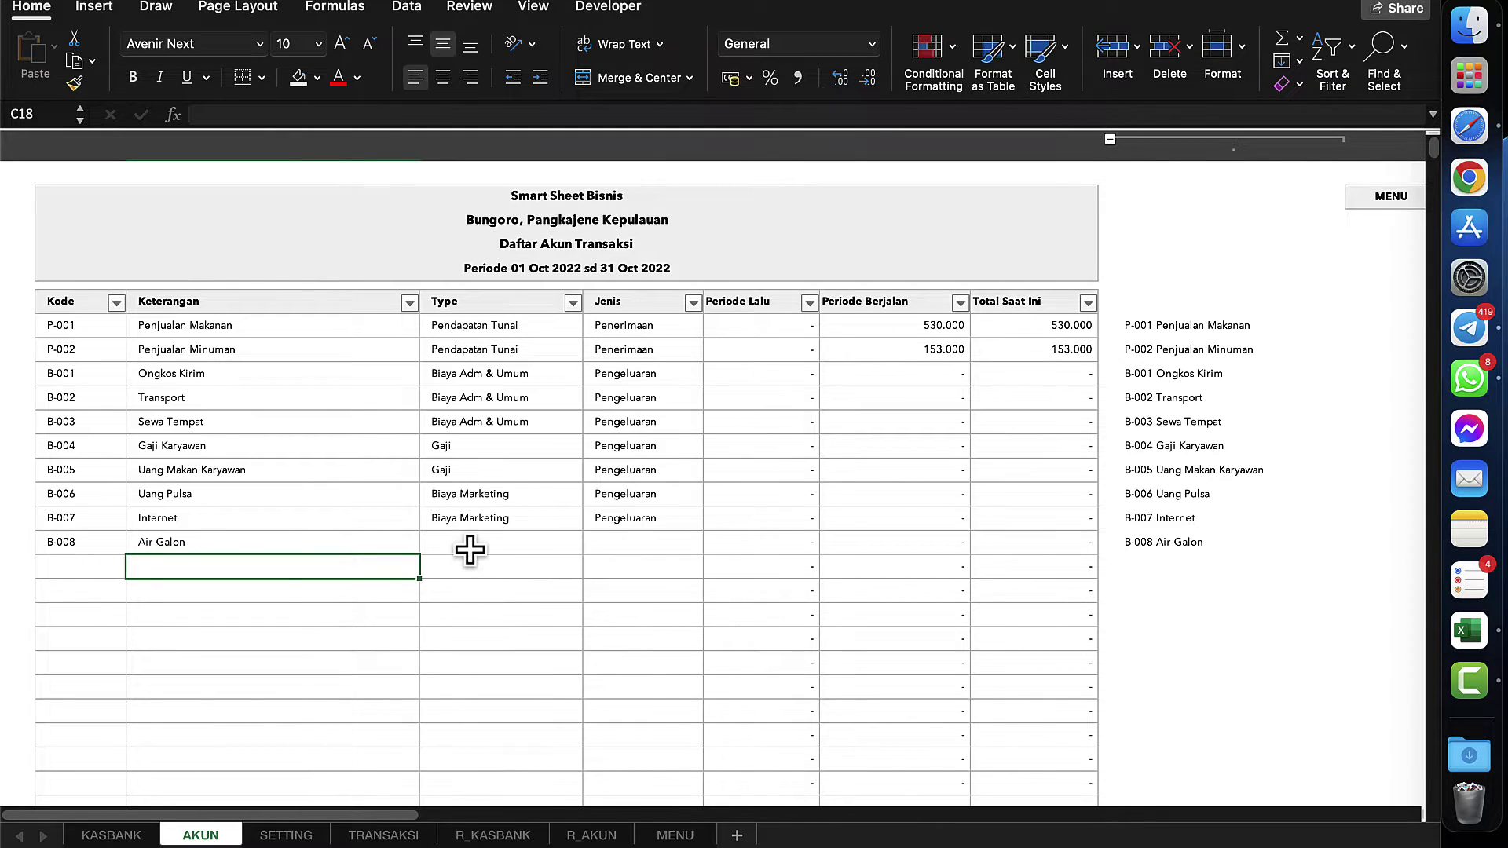
- Check the account types offered for B-008 Air Galon and the TYPE AKUN list in the SETTING sheet
{"action": "left_click", "coordinate": [470, 548]}
{"action": "left_click", "coordinate": [590, 543]}
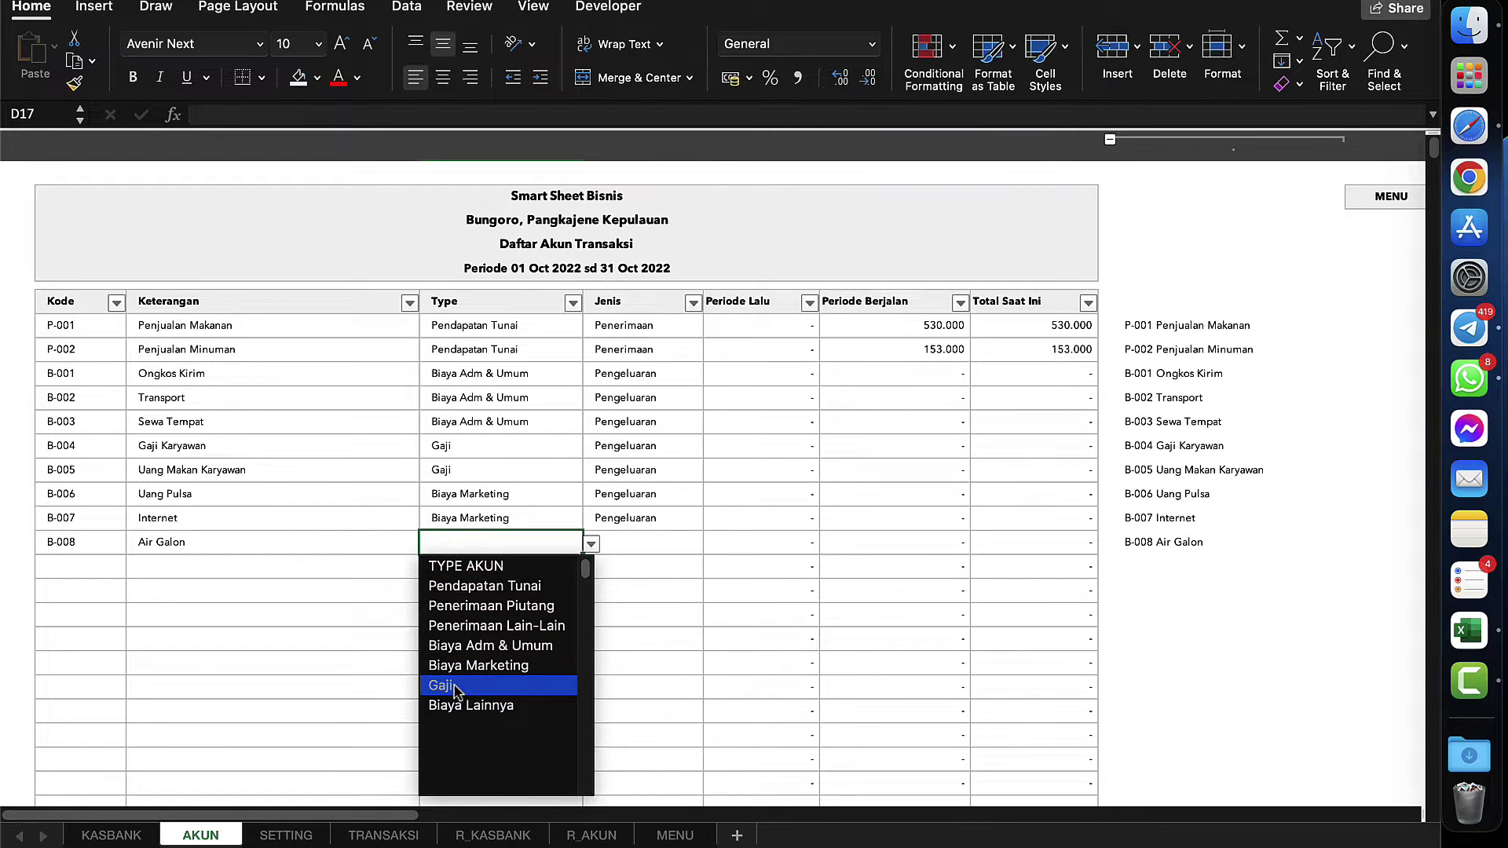
{"action": "left_click", "coordinate": [374, 541]}
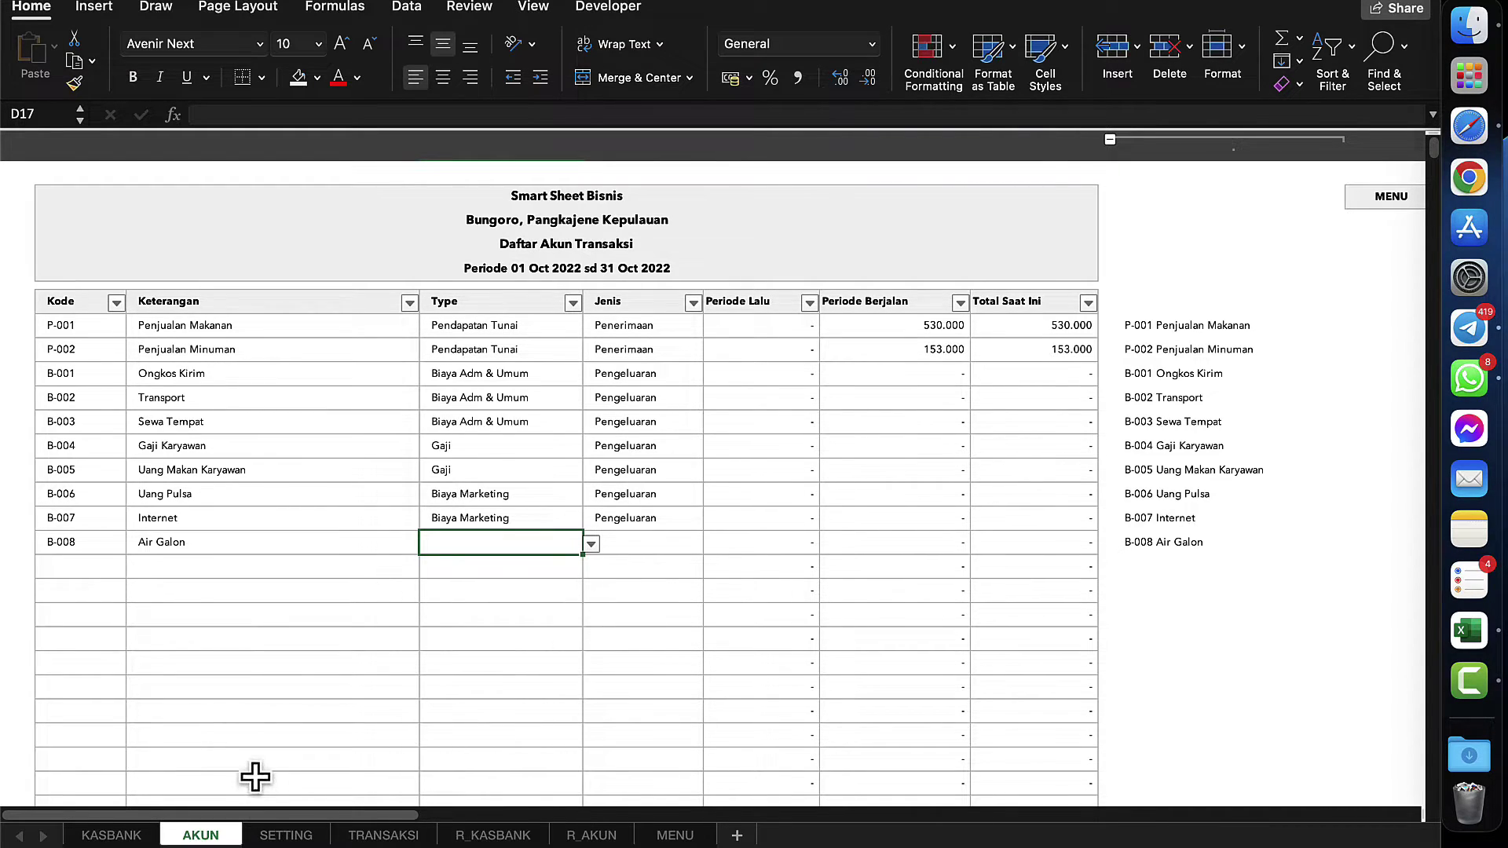
{"action": "left_click", "coordinate": [287, 835]}
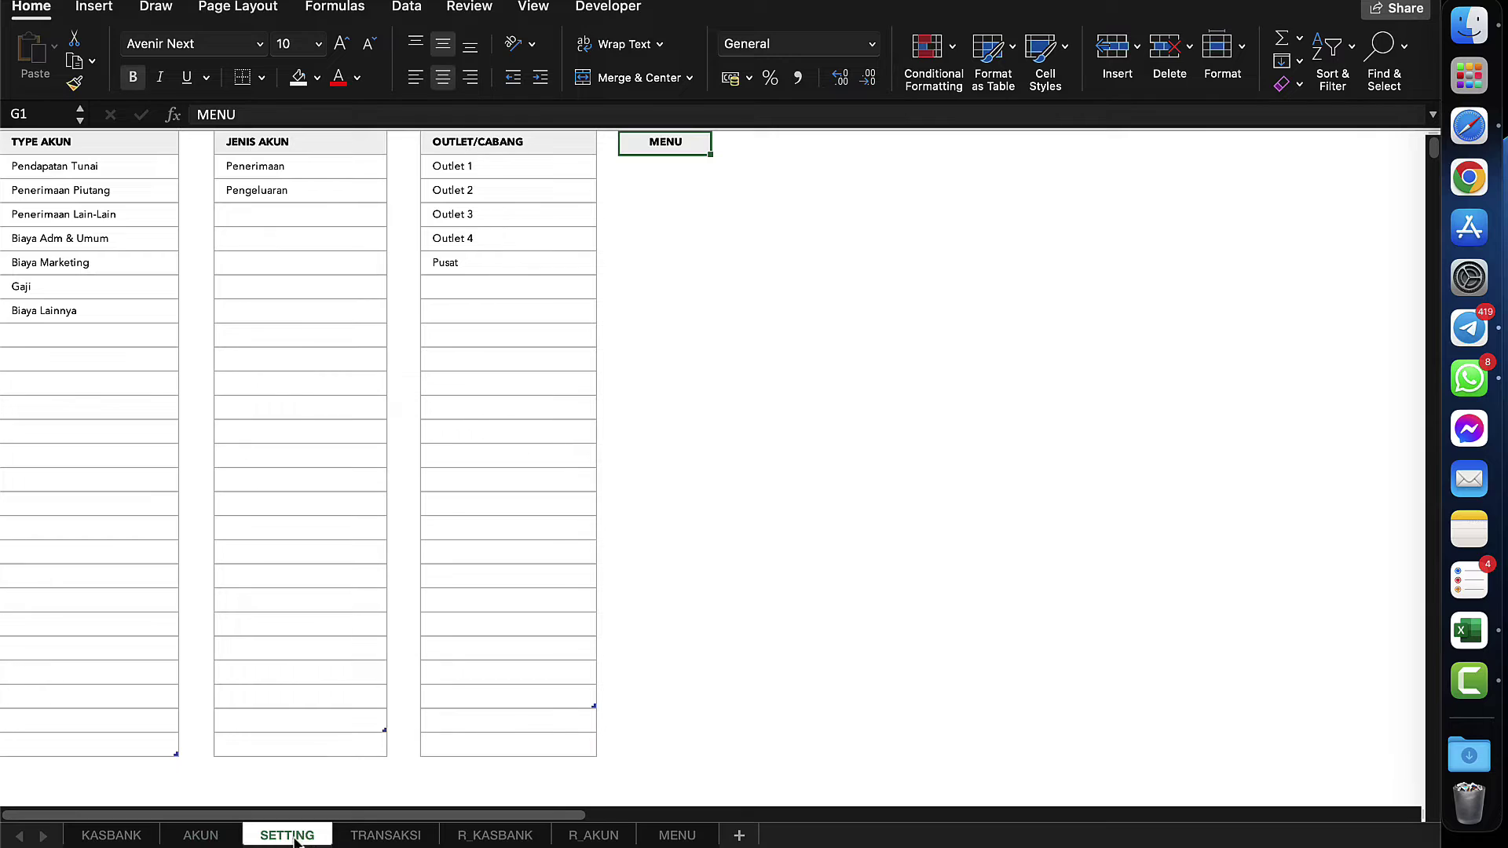
{"action": "left_click", "coordinate": [201, 835]}
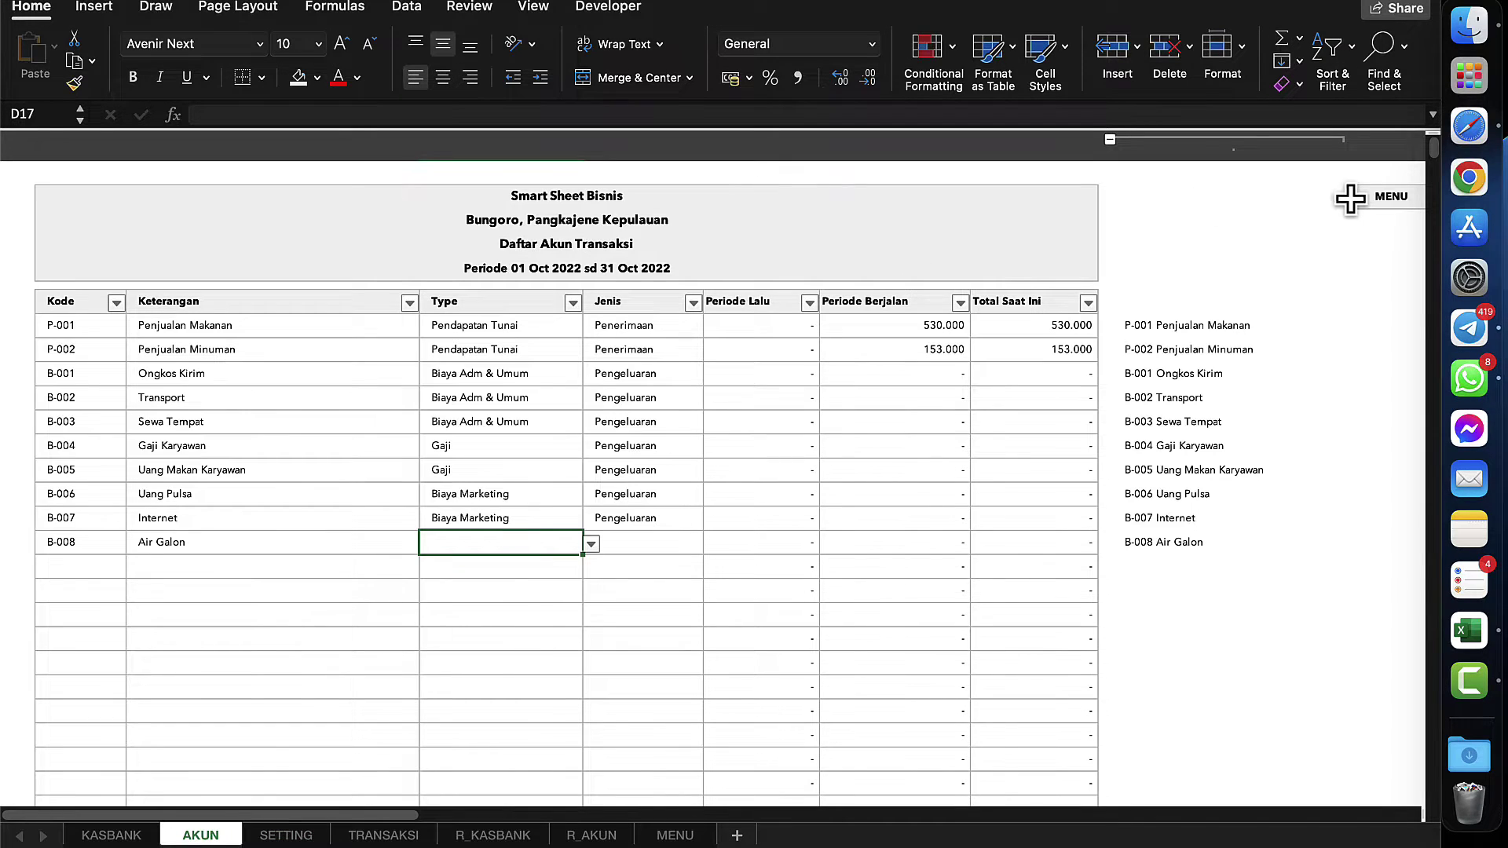
- Add Konsumsi below Biaya Lainnya in the TYPE AKUN list of the SETTING sheet
{"action": "left_click", "coordinate": [1376, 196]}
{"action": "left_click", "coordinate": [1384, 203]}
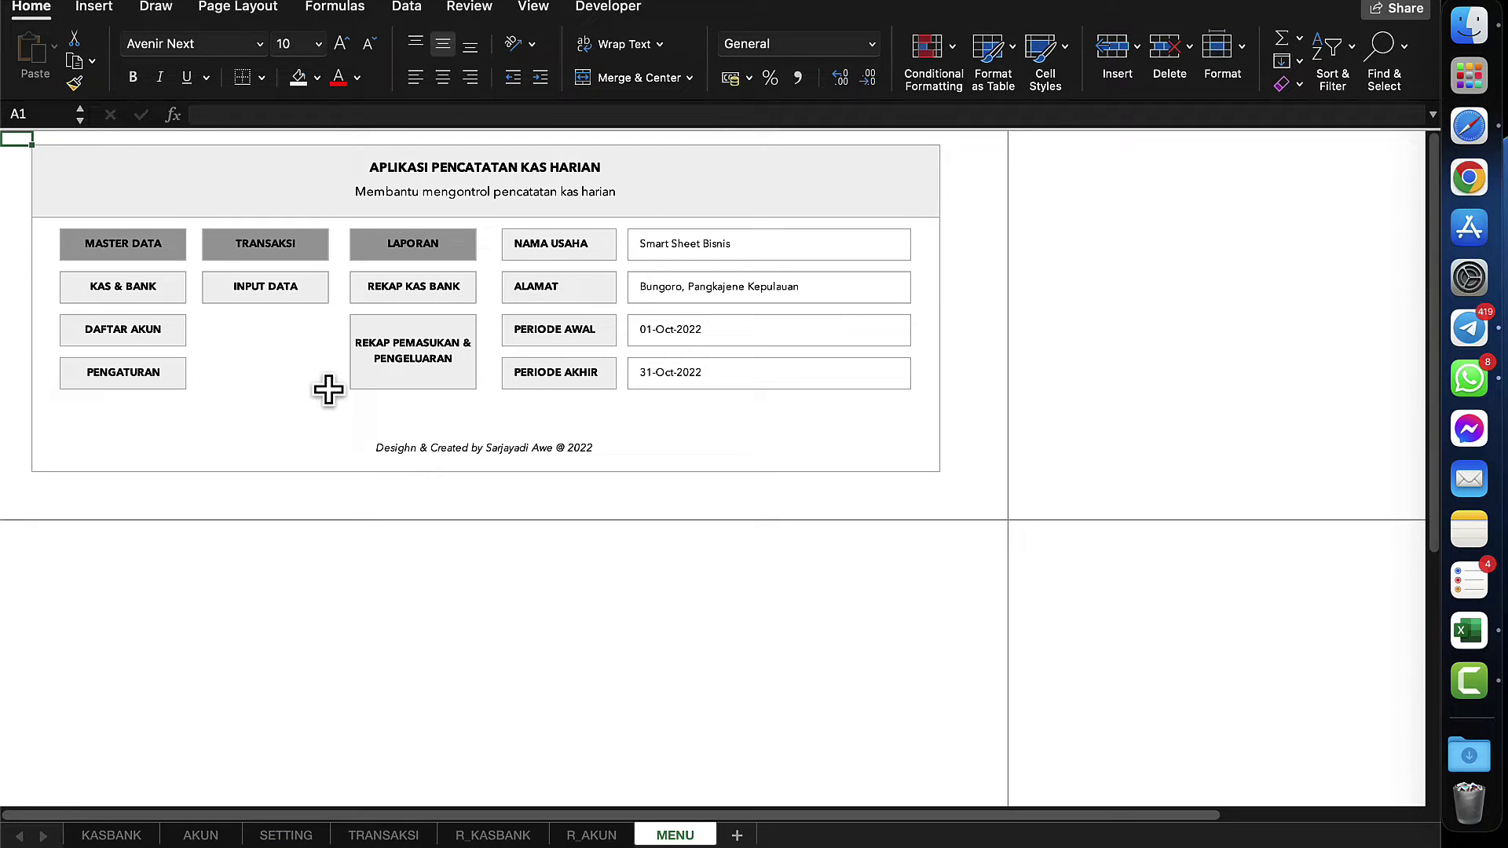
{"action": "left_click", "coordinate": [138, 383]}
{"action": "left_click", "coordinate": [152, 266]}
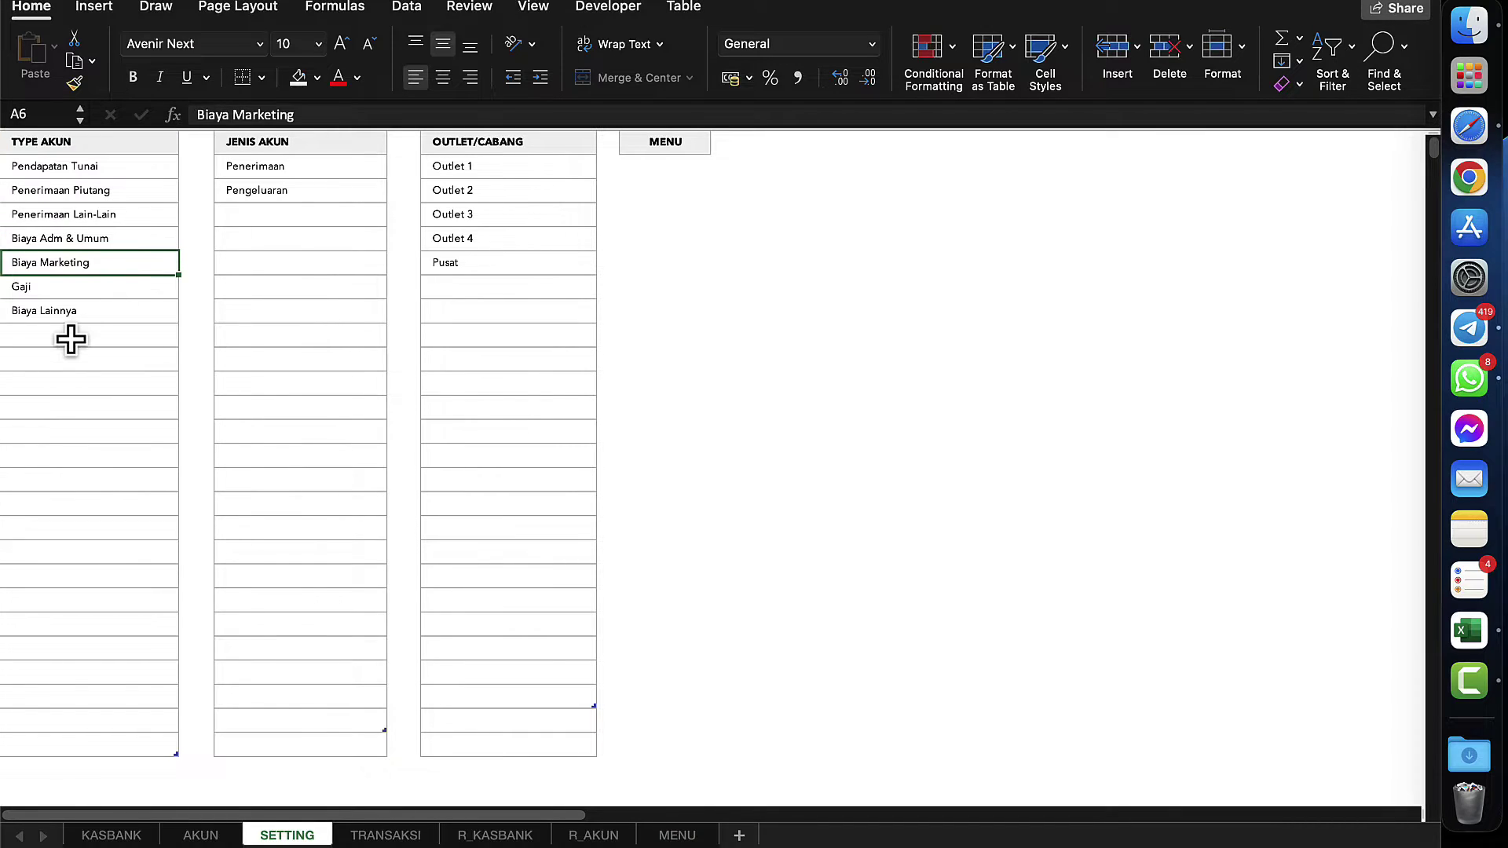
{"action": "left_click", "coordinate": [71, 340]}
{"action": "type", "text": "Konsumsi"}
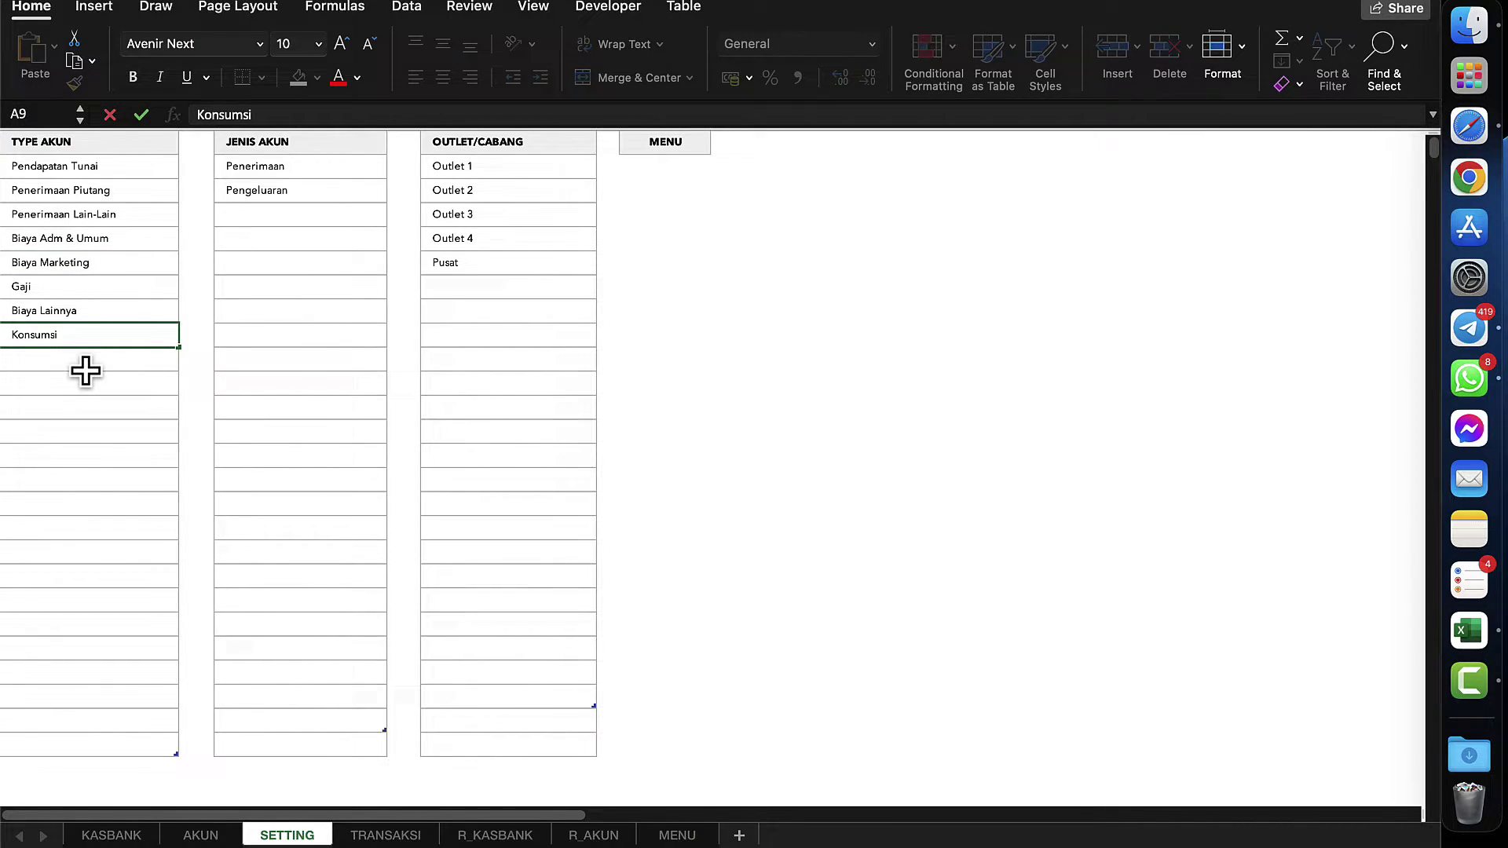
{"action": "key", "text": "Return"}
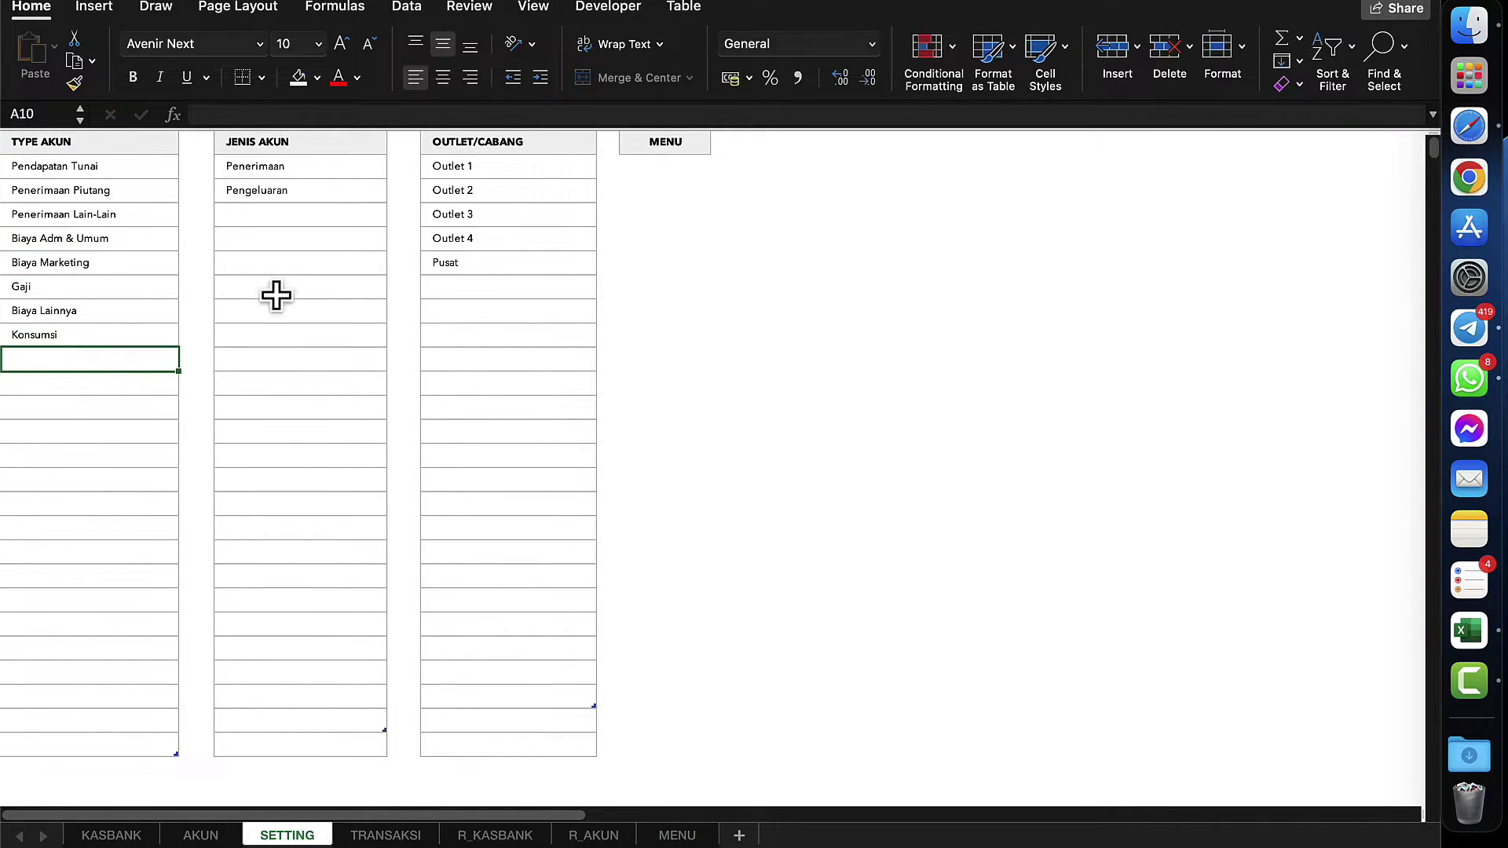
- Set the B-008 Air Galon account's Type to Konsumsi and its Jenis to Pengeluaran in the AKUN sheet
{"action": "left_click", "coordinate": [655, 147]}
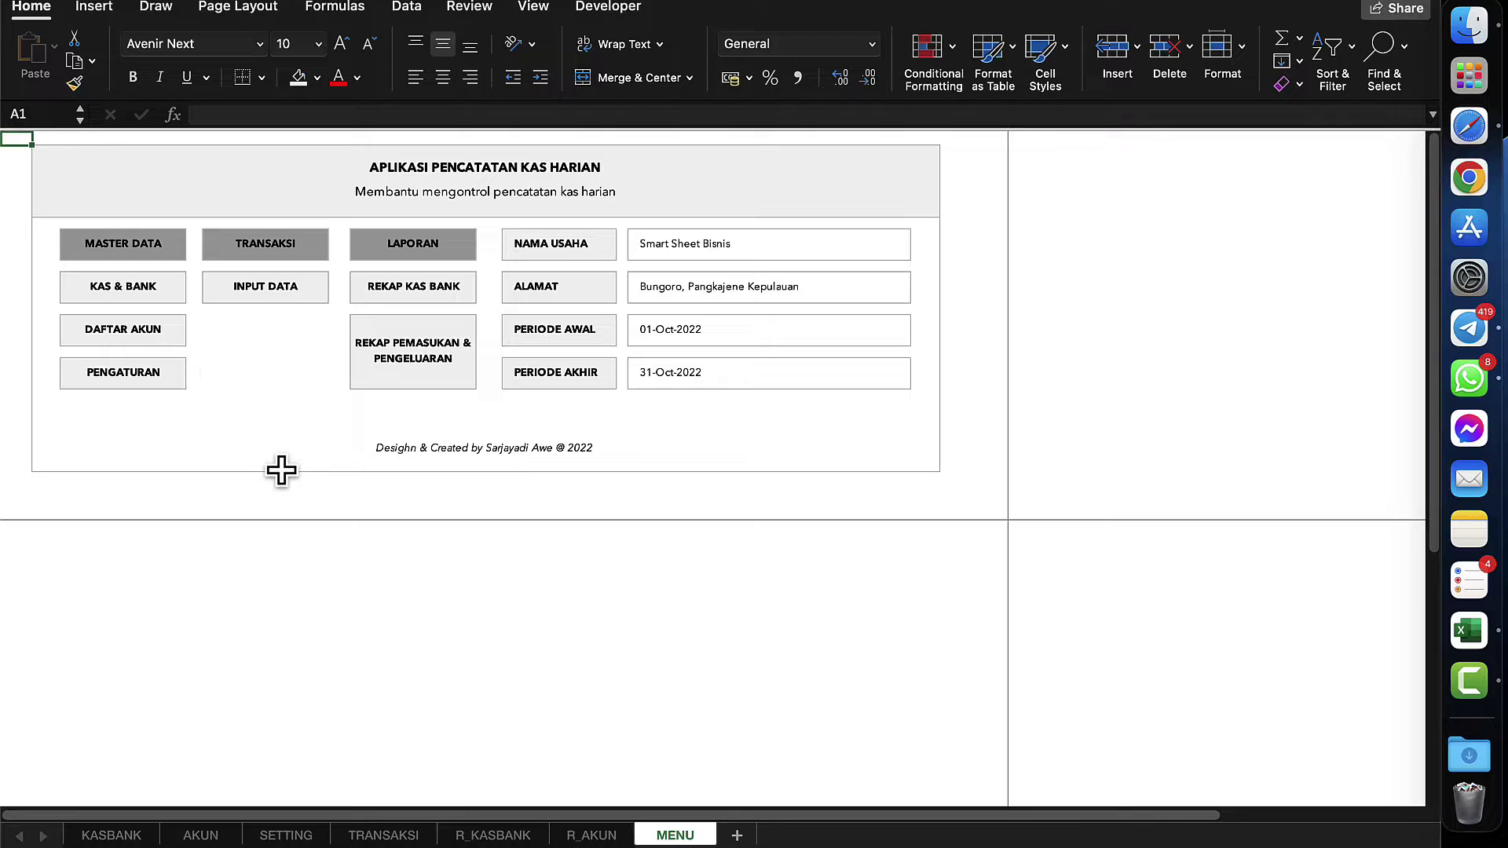
{"action": "left_click", "coordinate": [128, 338]}
{"action": "left_click", "coordinate": [509, 541]}
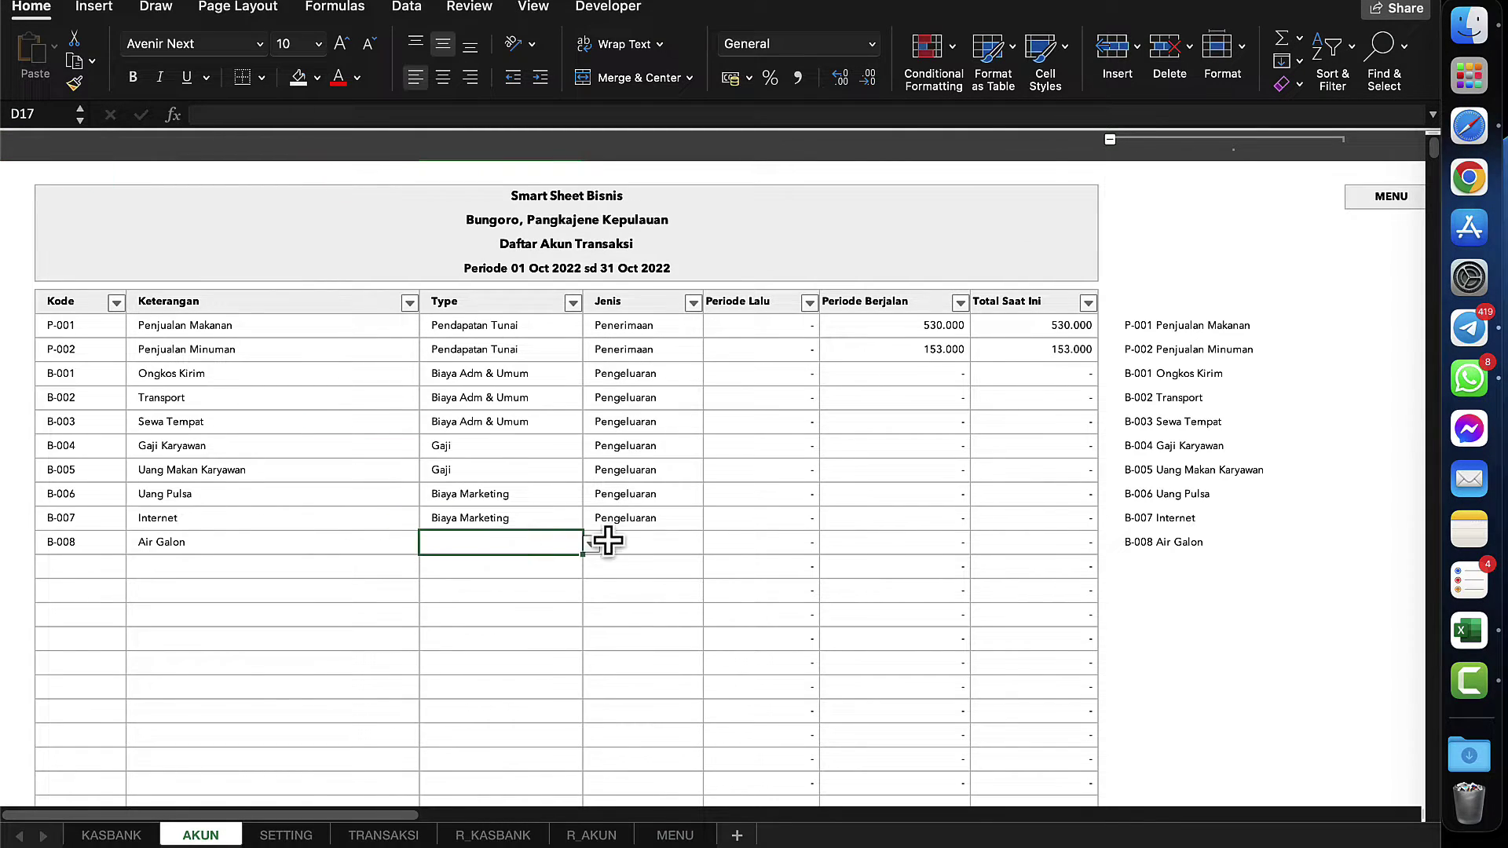
{"action": "left_click", "coordinate": [590, 543]}
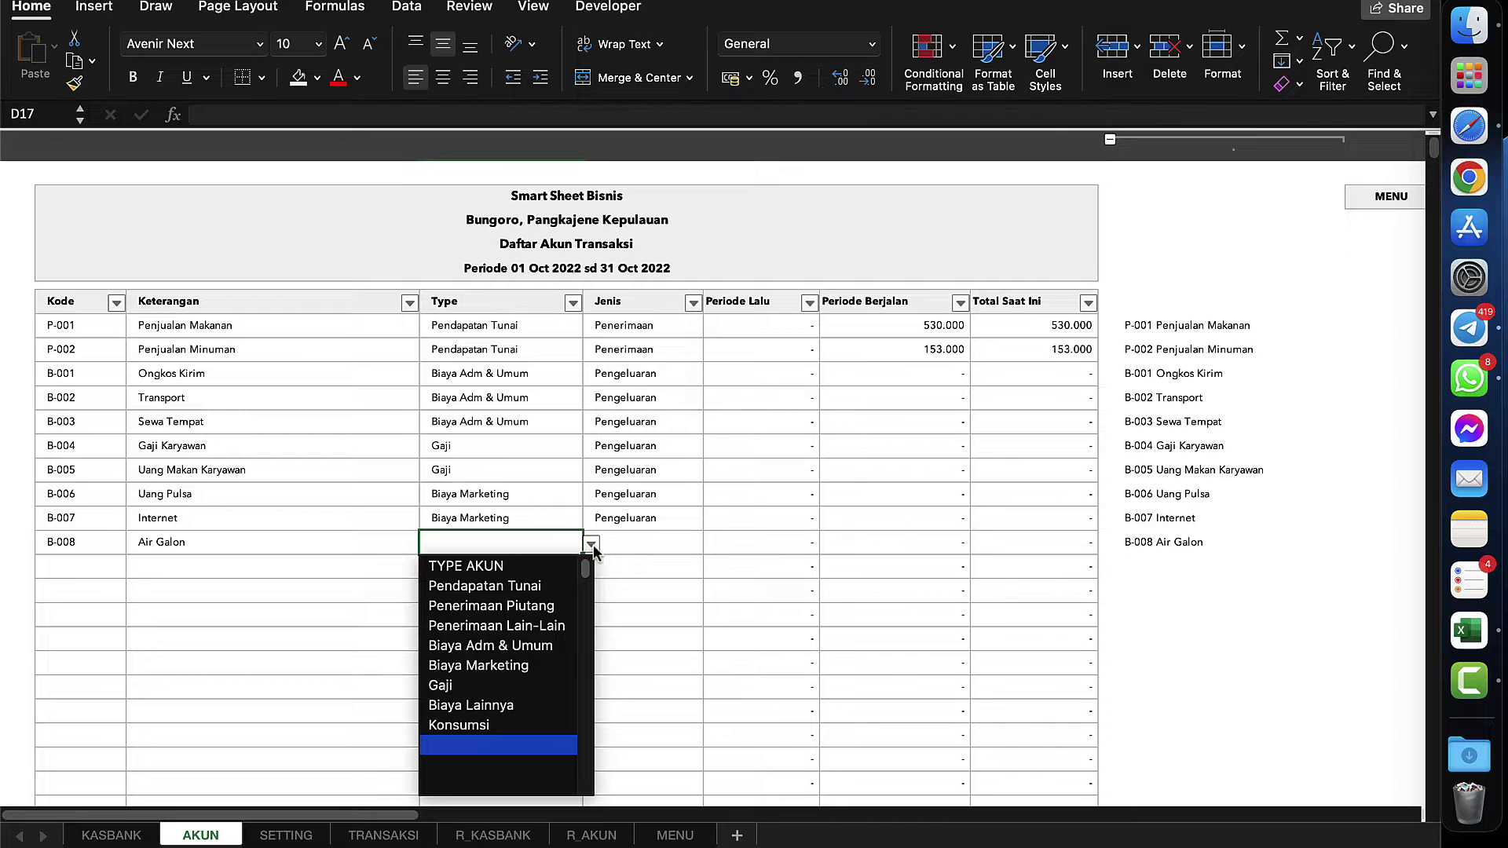
{"action": "left_click", "coordinate": [464, 725]}
{"action": "left_click", "coordinate": [664, 542]}
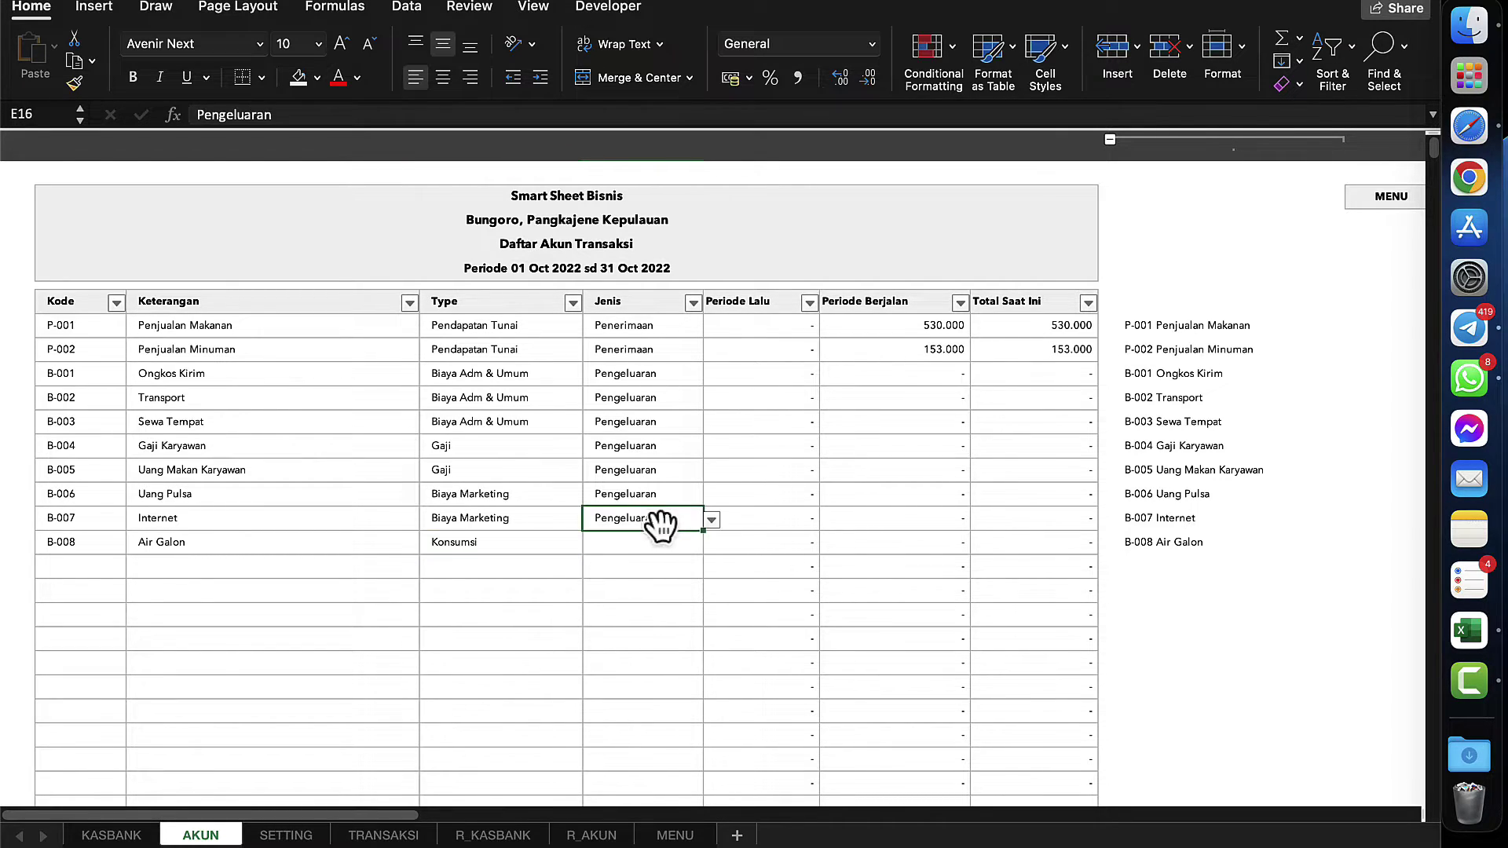
{"action": "left_click", "coordinate": [711, 544]}
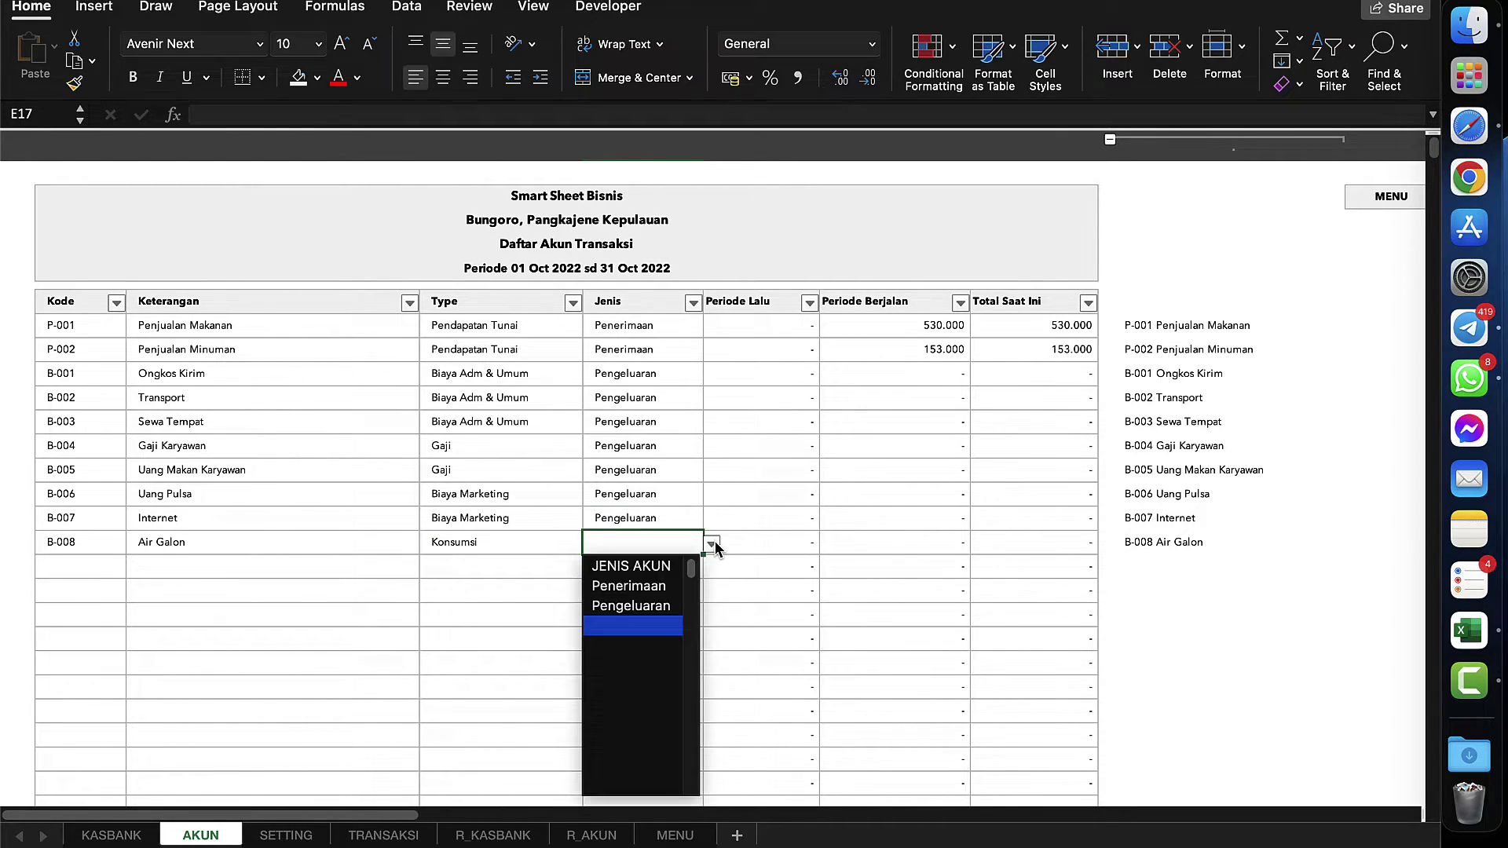
{"action": "left_click", "coordinate": [648, 606]}
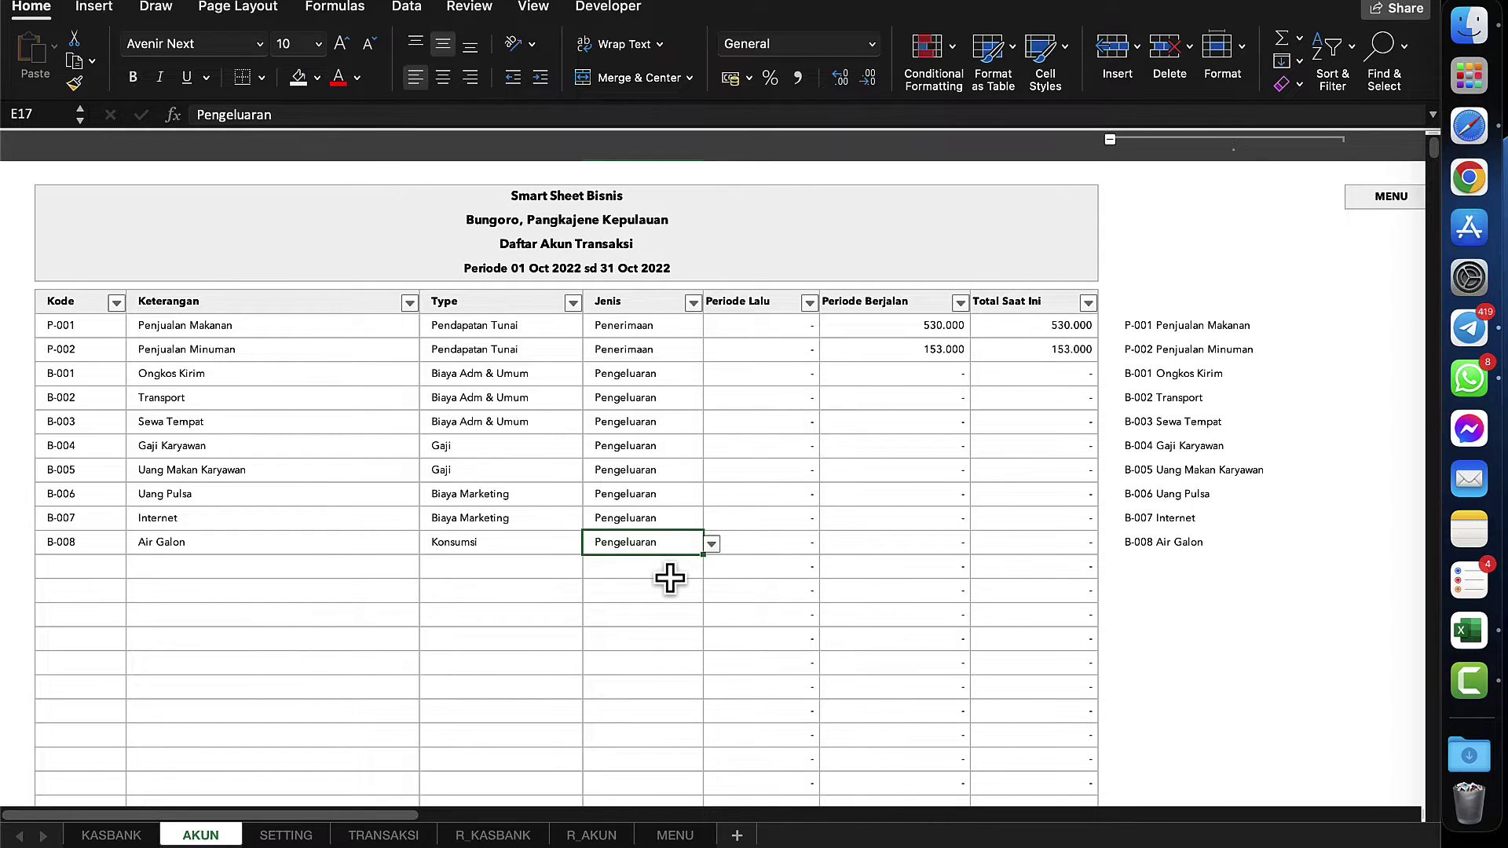
- Review the B-008 account's period formula in the AKUN sheet and the cash and bank balances in KASBANK
{"action": "left_click", "coordinate": [802, 537]}
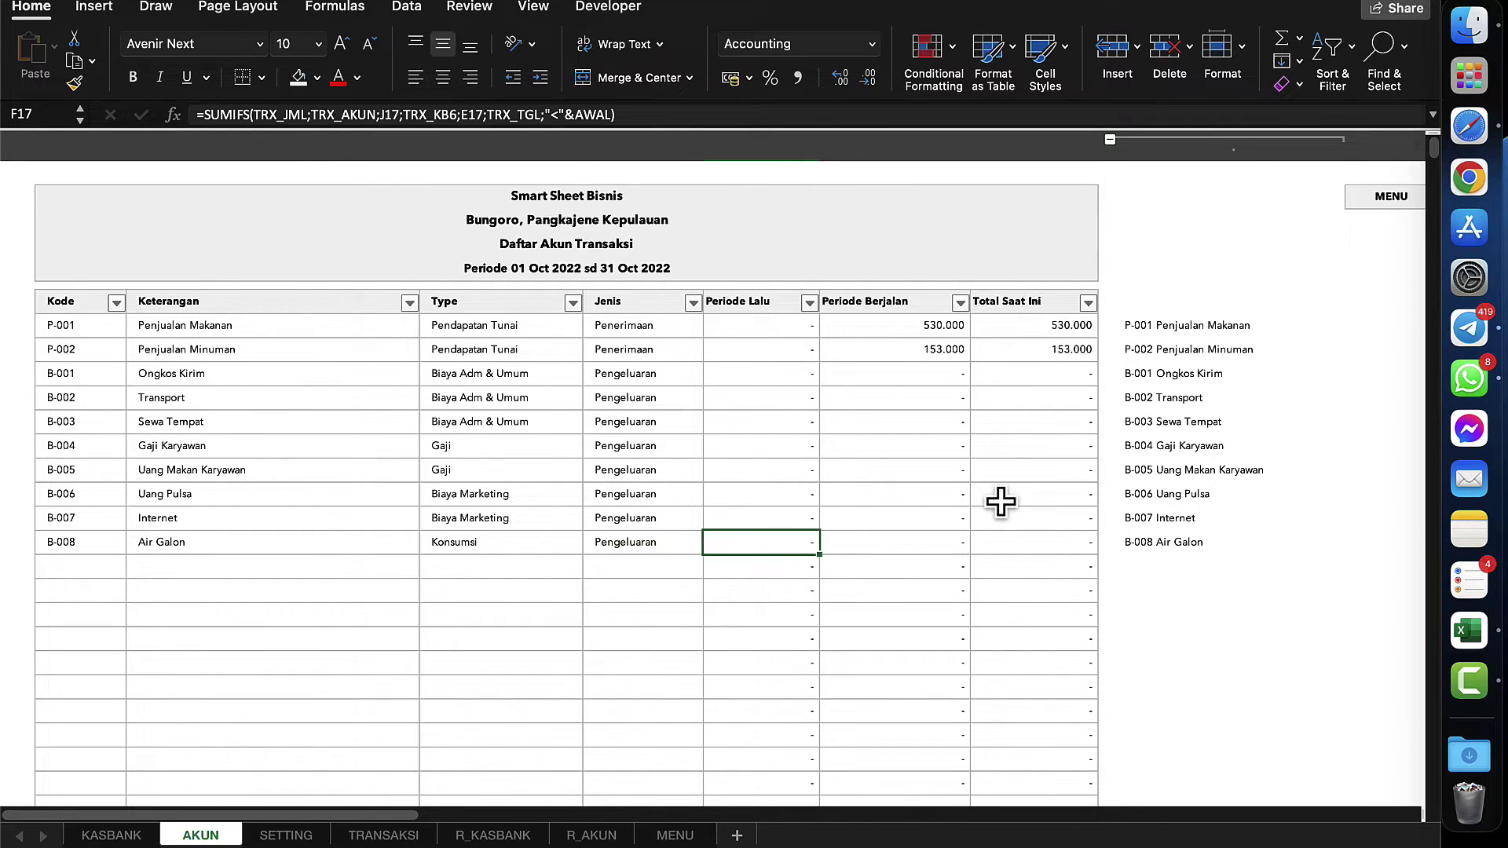
{"action": "left_click", "coordinate": [901, 589]}
{"action": "left_click", "coordinate": [598, 515]}
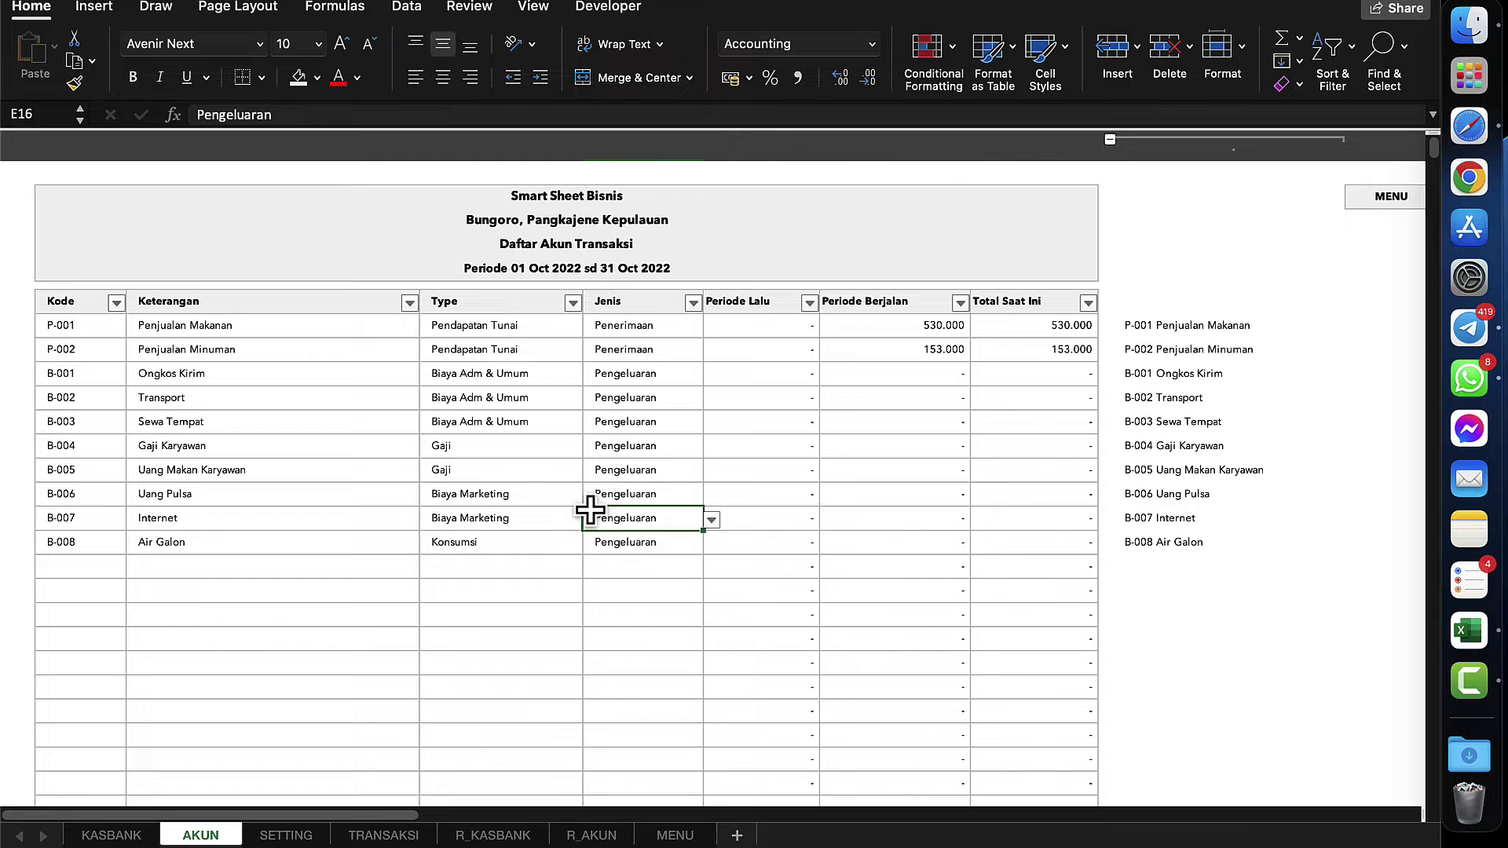
{"action": "left_click", "coordinate": [1392, 198]}
{"action": "left_click", "coordinate": [123, 295]}
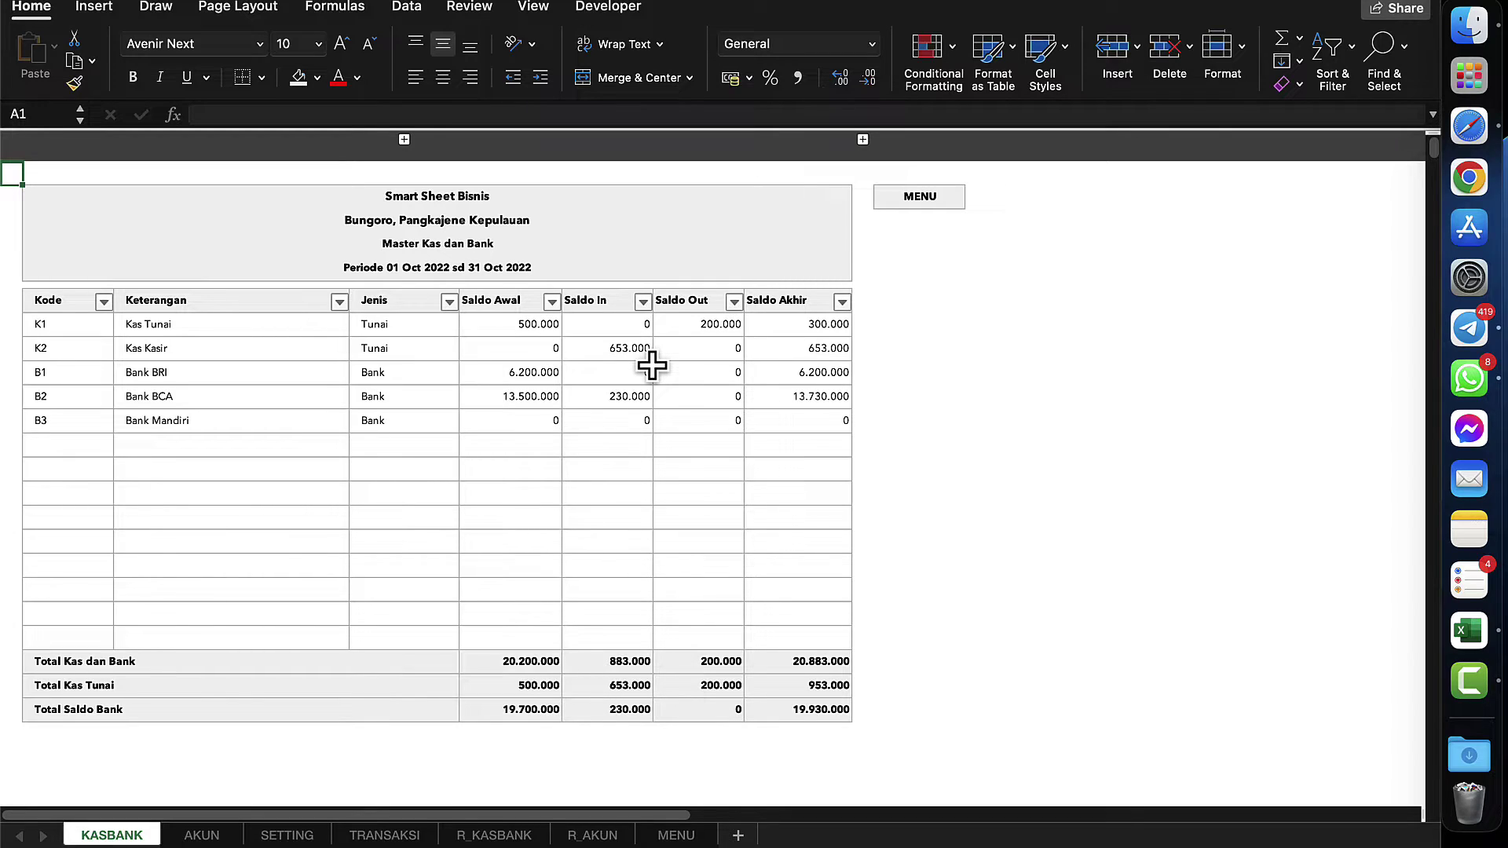
{"action": "left_click", "coordinate": [925, 198]}
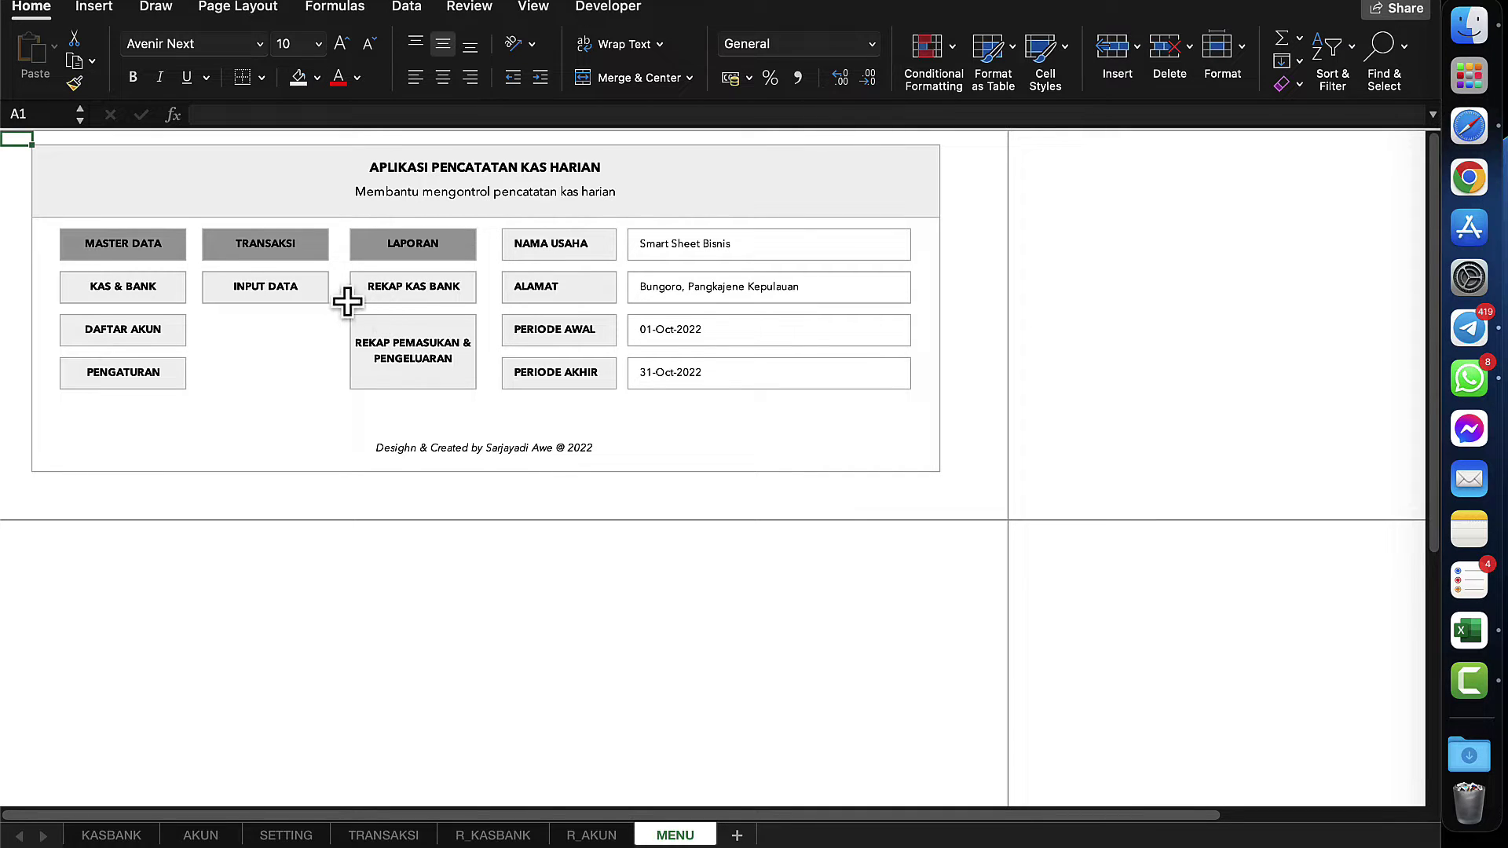
- Change the TRX-003 row's Akun entry in the TRANSAKSI sheet to B-008 Air Galon
{"action": "left_click", "coordinate": [267, 292]}
{"action": "scroll", "coordinate": [803, 259], "scroll_direction": "right", "scroll_amount": 10}
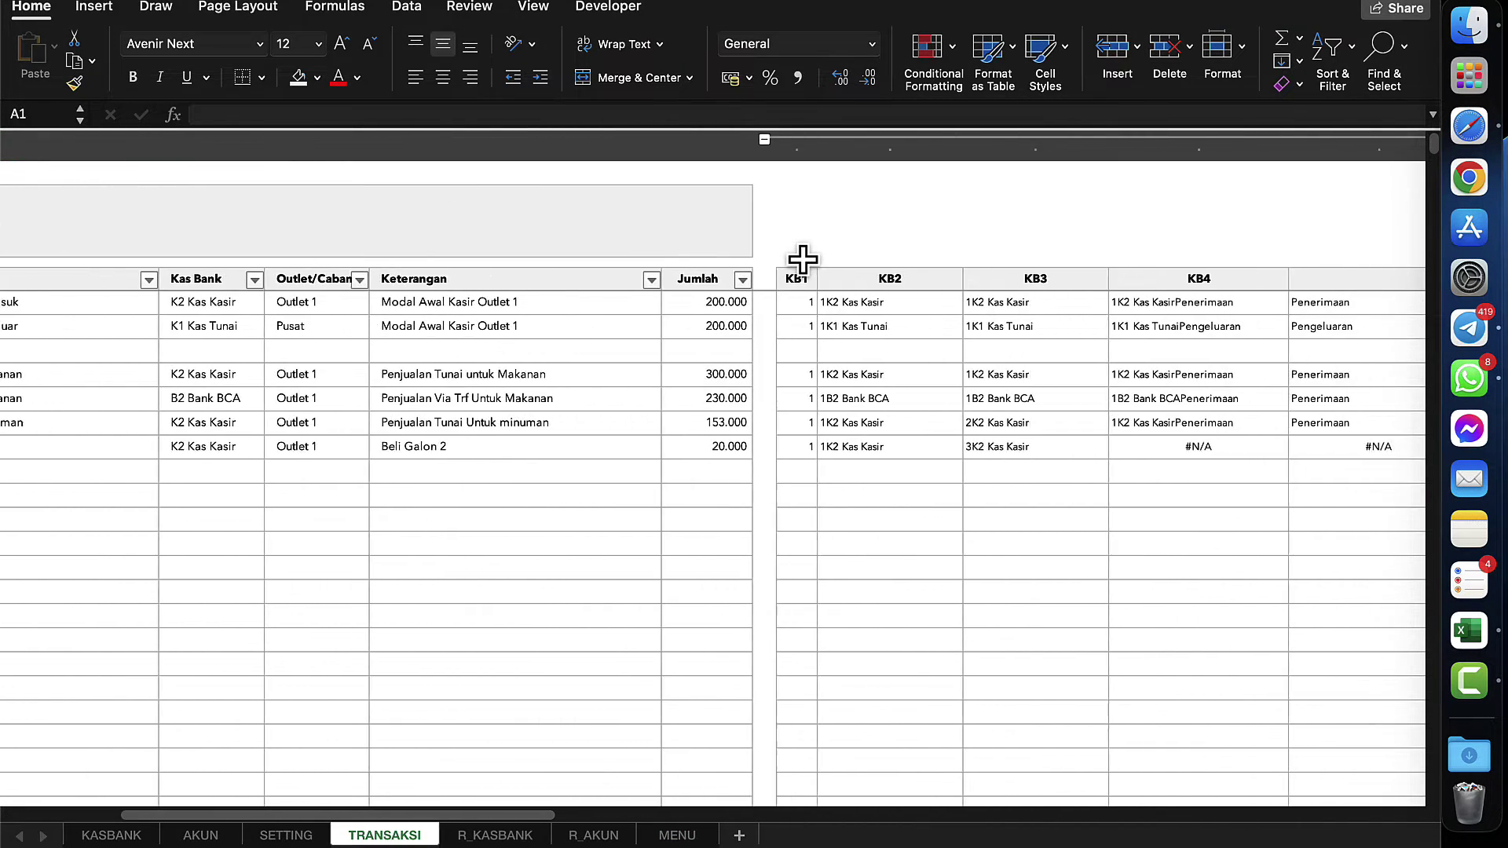
{"action": "scroll", "coordinate": [881, 304], "scroll_direction": "left", "scroll_amount": 9}
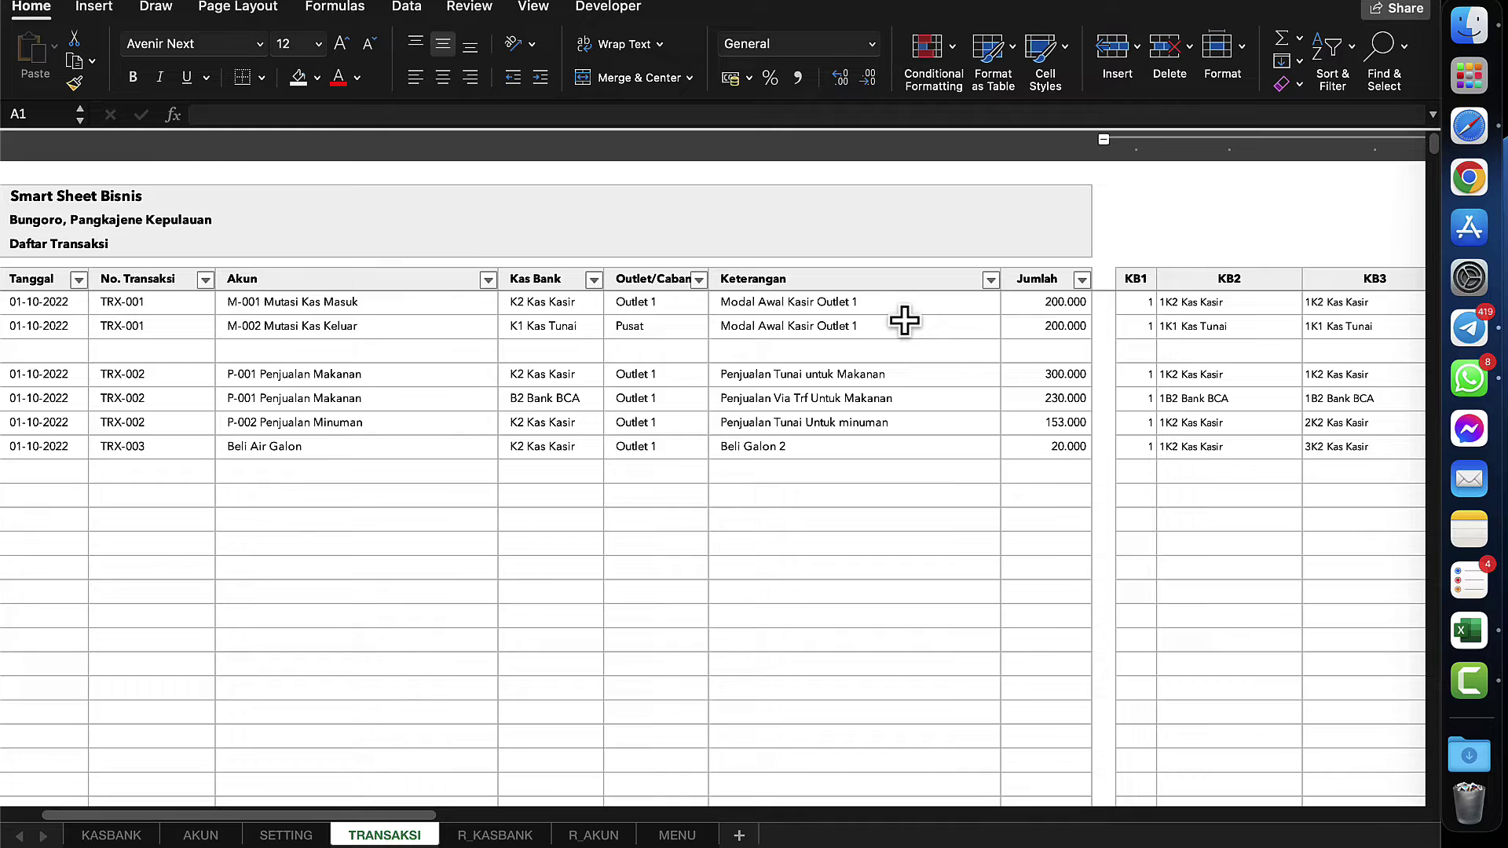
{"action": "left_click", "coordinate": [470, 444]}
{"action": "left_click", "coordinate": [507, 448]}
{"action": "scroll", "coordinate": [318, 614], "scroll_direction": "down", "scroll_amount": 5}
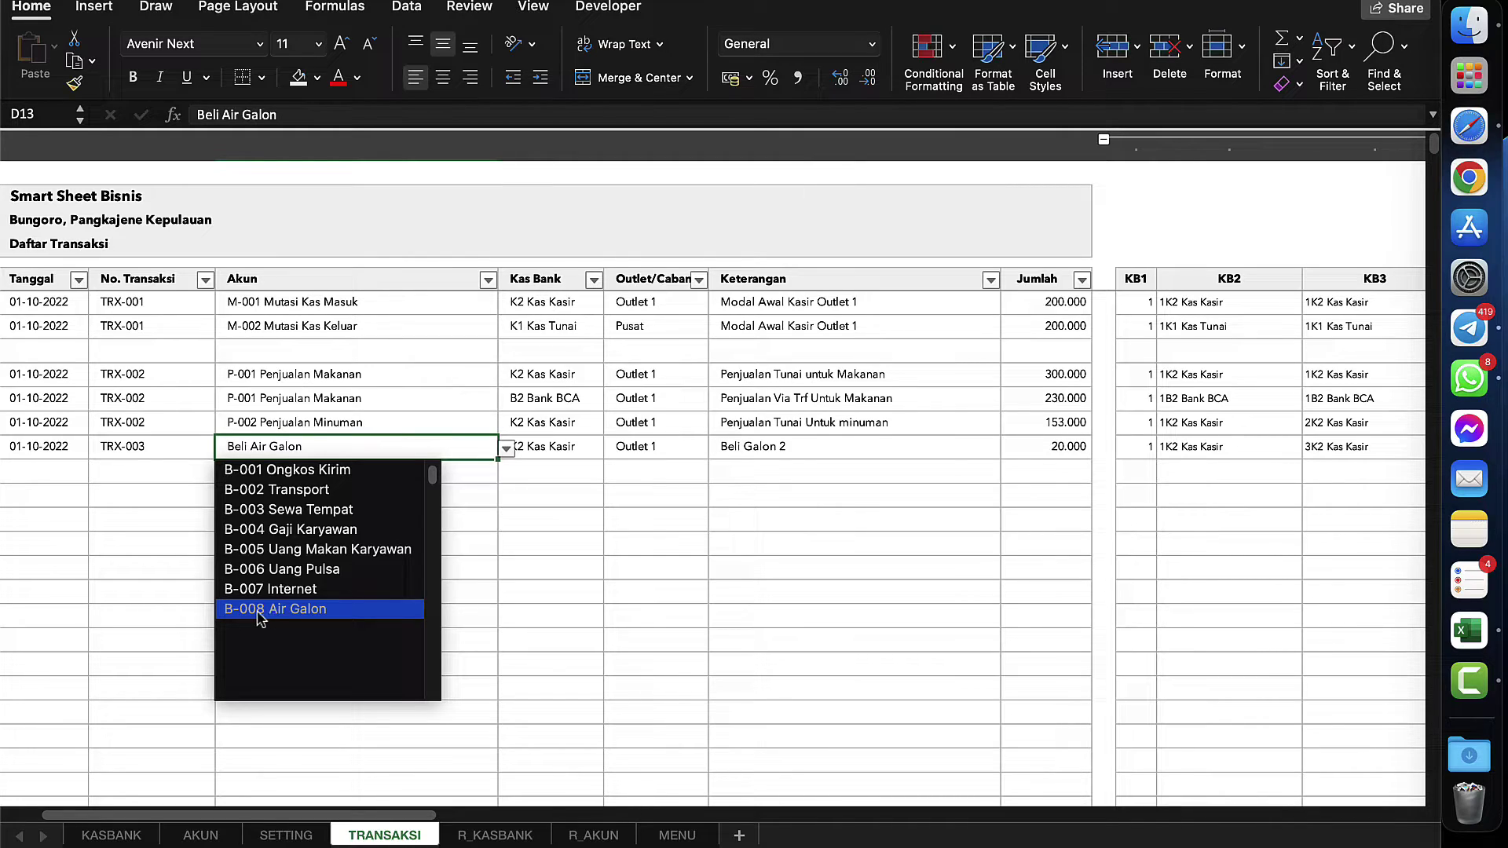
{"action": "left_click", "coordinate": [260, 610]}
- Check the TRX-003 row's helper cells and collapse the KB1 to KB5 helper columns of the TRANSAKSI sheet
{"action": "scroll", "coordinate": [609, 495], "scroll_direction": "right", "scroll_amount": 6}
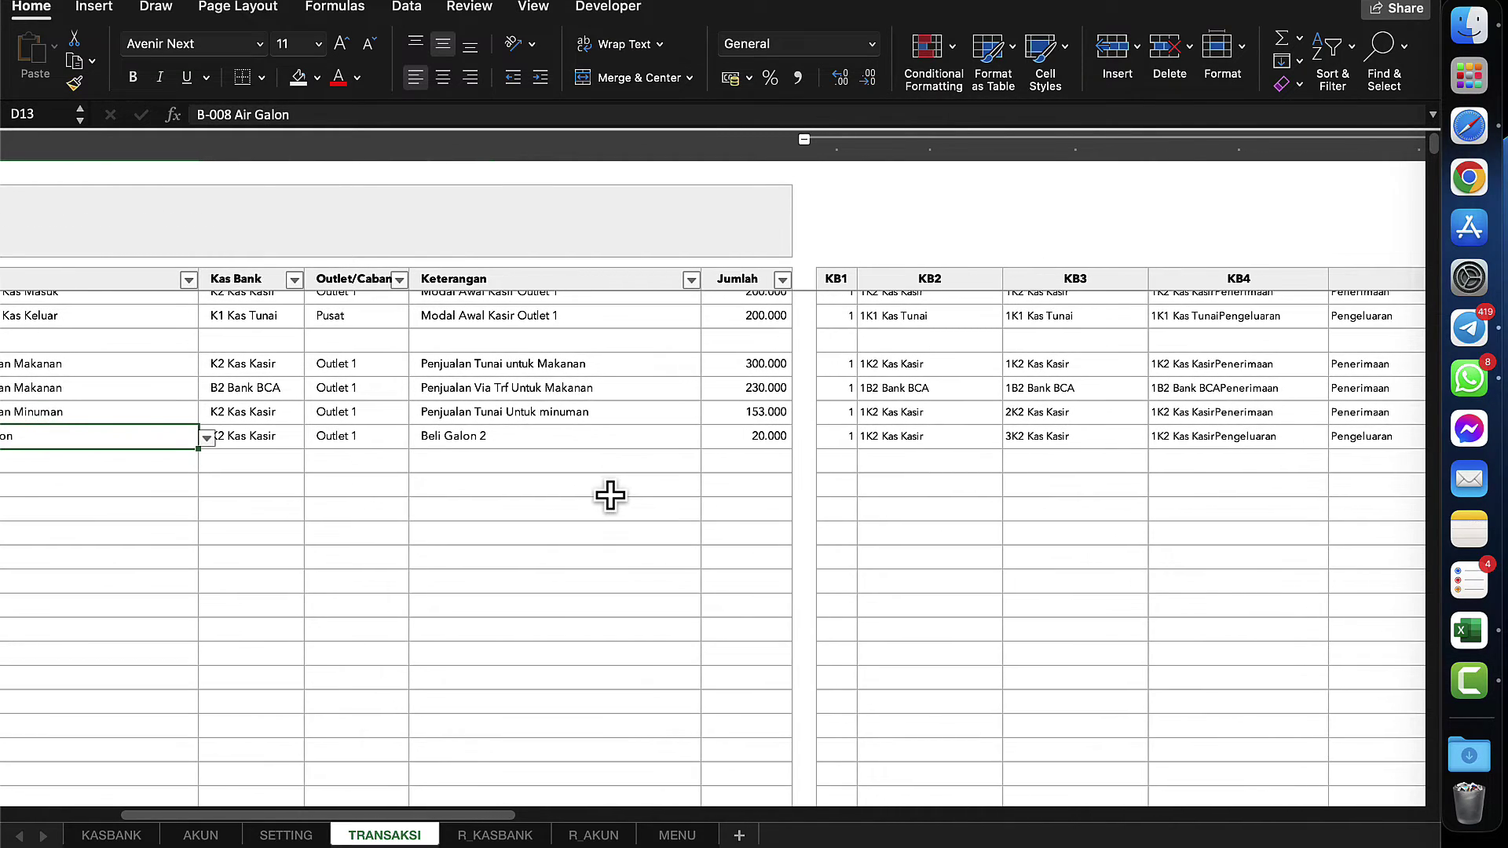
{"action": "scroll", "coordinate": [609, 494], "scroll_direction": "right", "scroll_amount": 8}
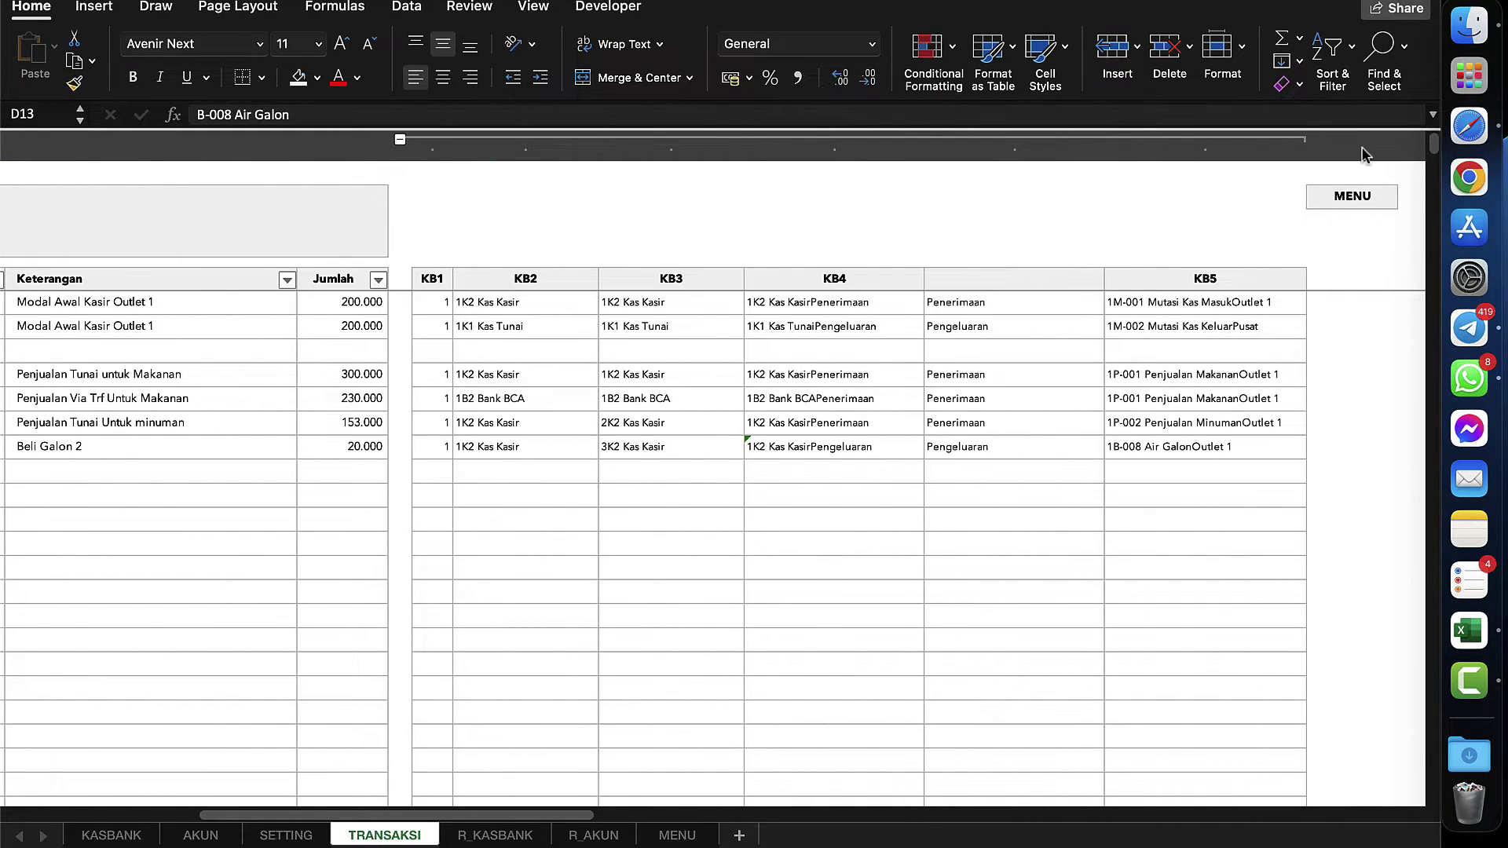
{"action": "left_click", "coordinate": [400, 139]}
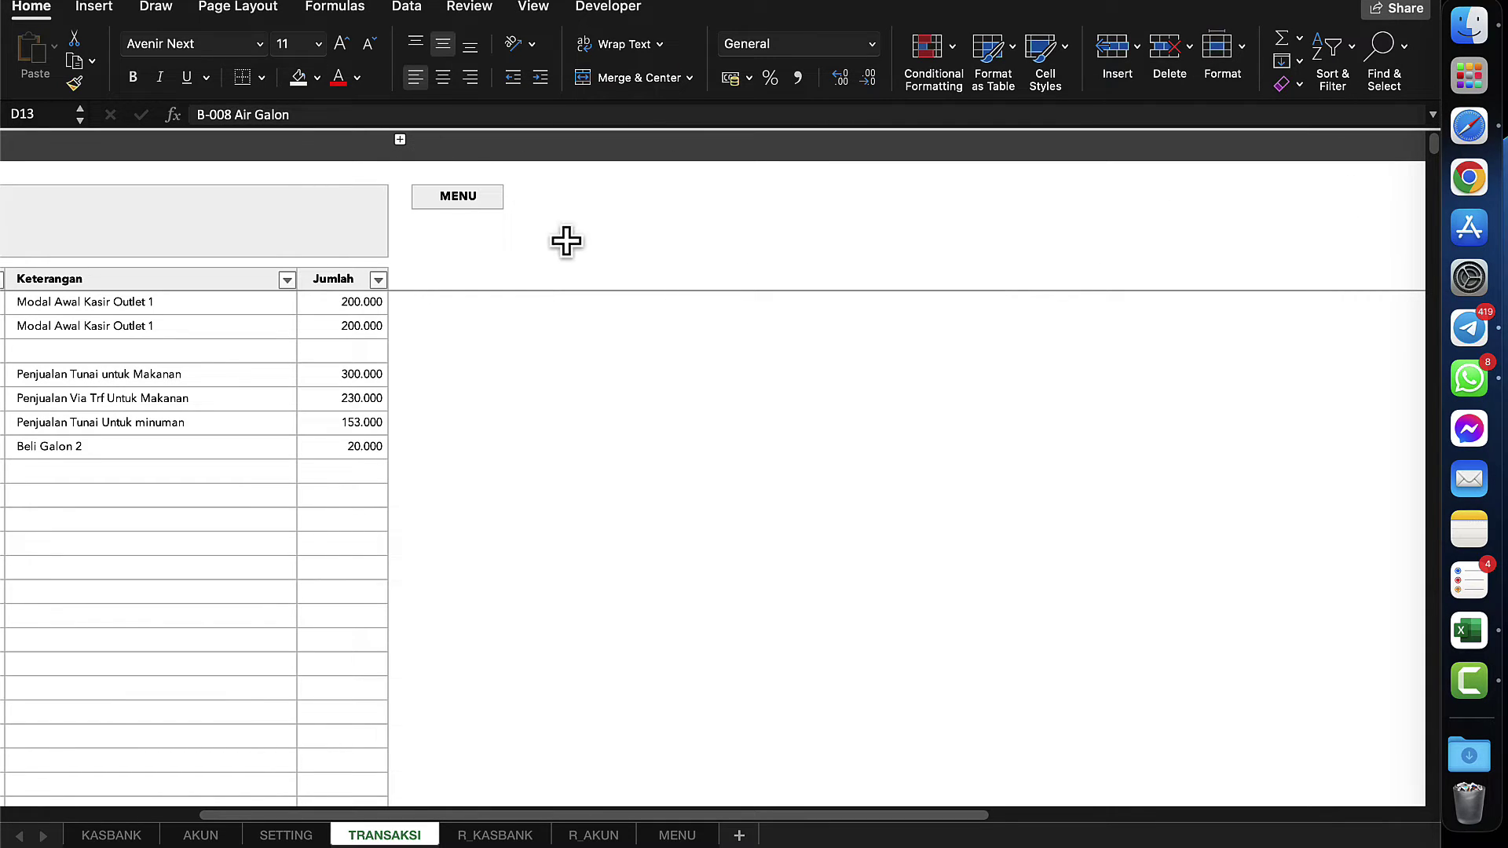
- Check the K2 Kas Kasir row's Saldo Out and its formula in the KASBANK sheet
{"action": "left_click", "coordinate": [459, 196]}
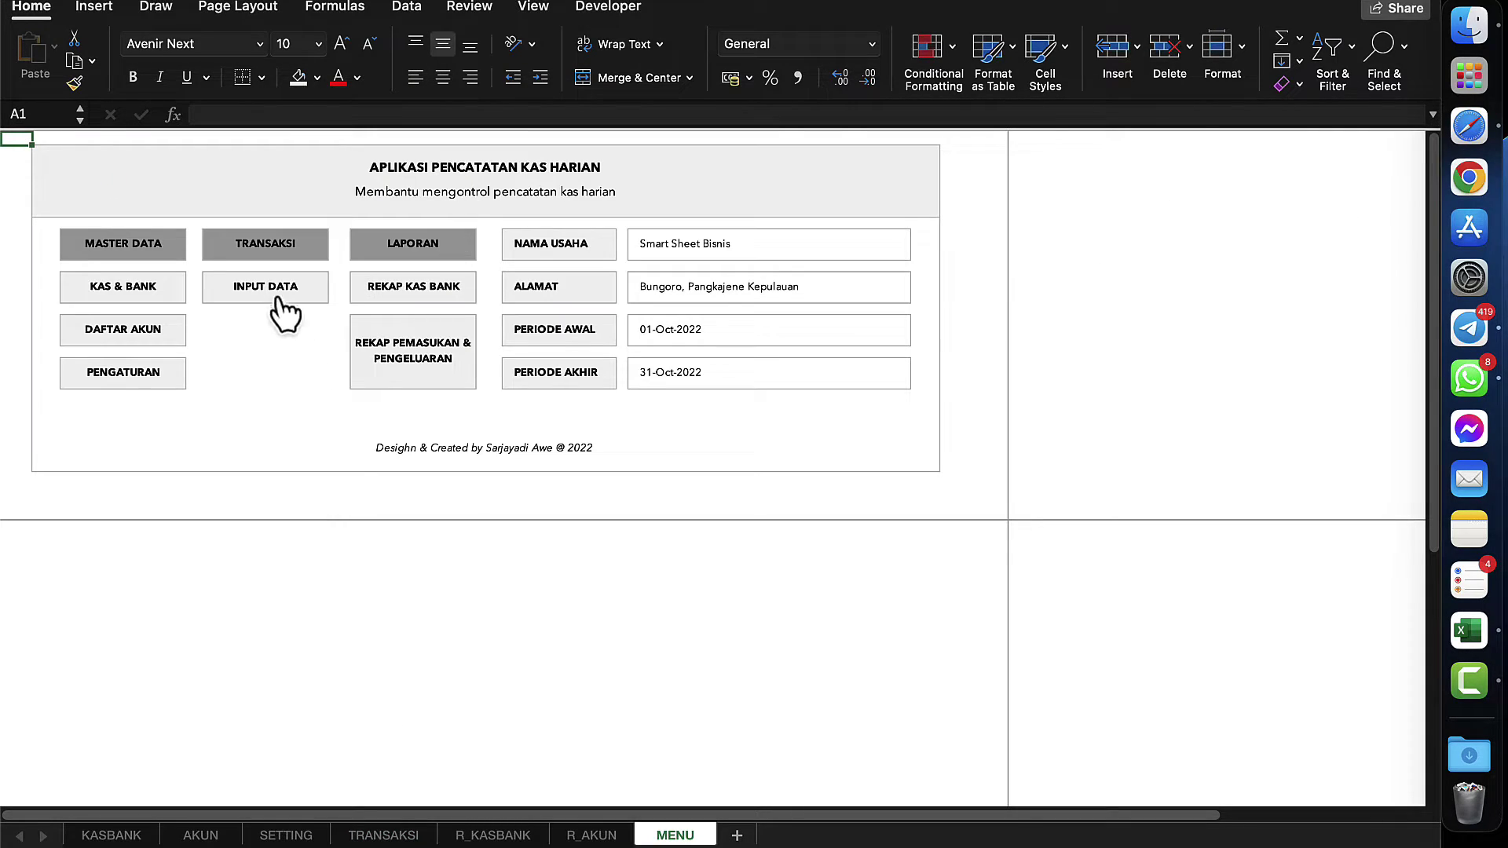
{"action": "left_click", "coordinate": [123, 296]}
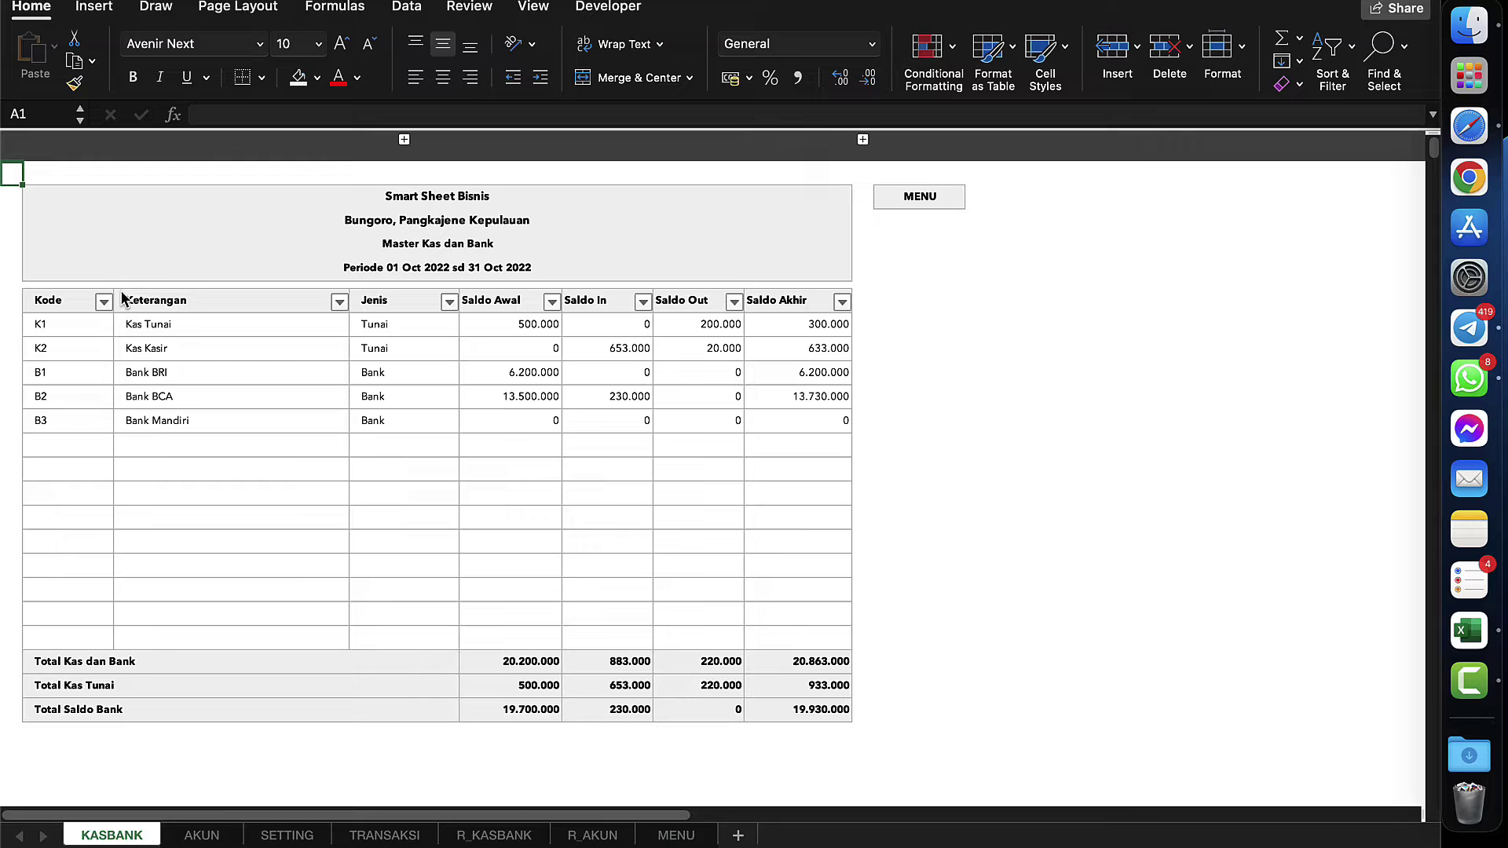
{"action": "left_click", "coordinate": [698, 352]}
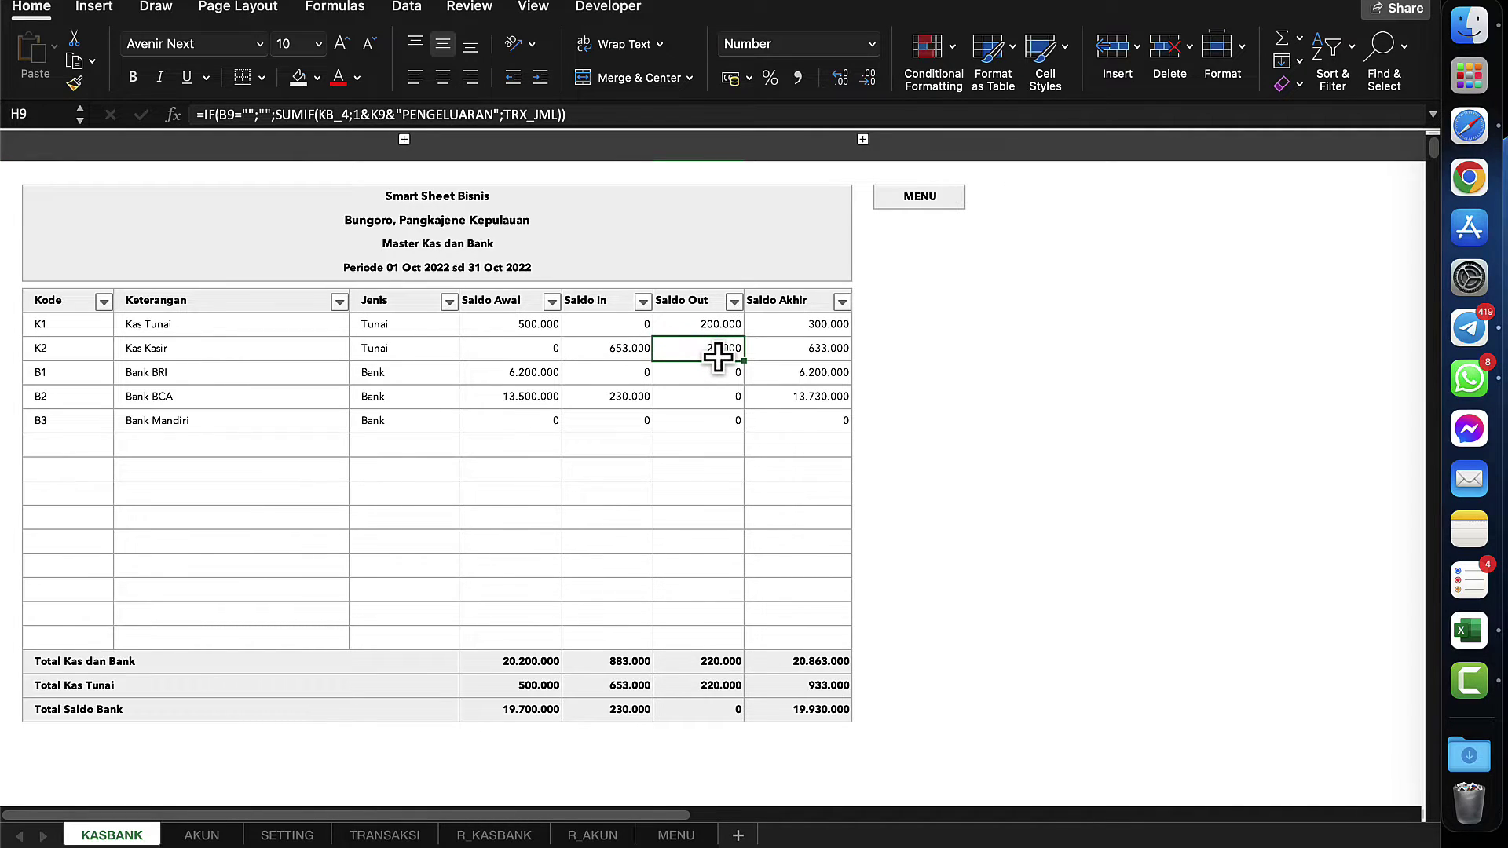
- Copy the TRX-002 and TRX-003 rows in the TRANSAKSI sheet below the existing entries, leaving one blank row between
{"action": "left_click", "coordinate": [915, 200]}
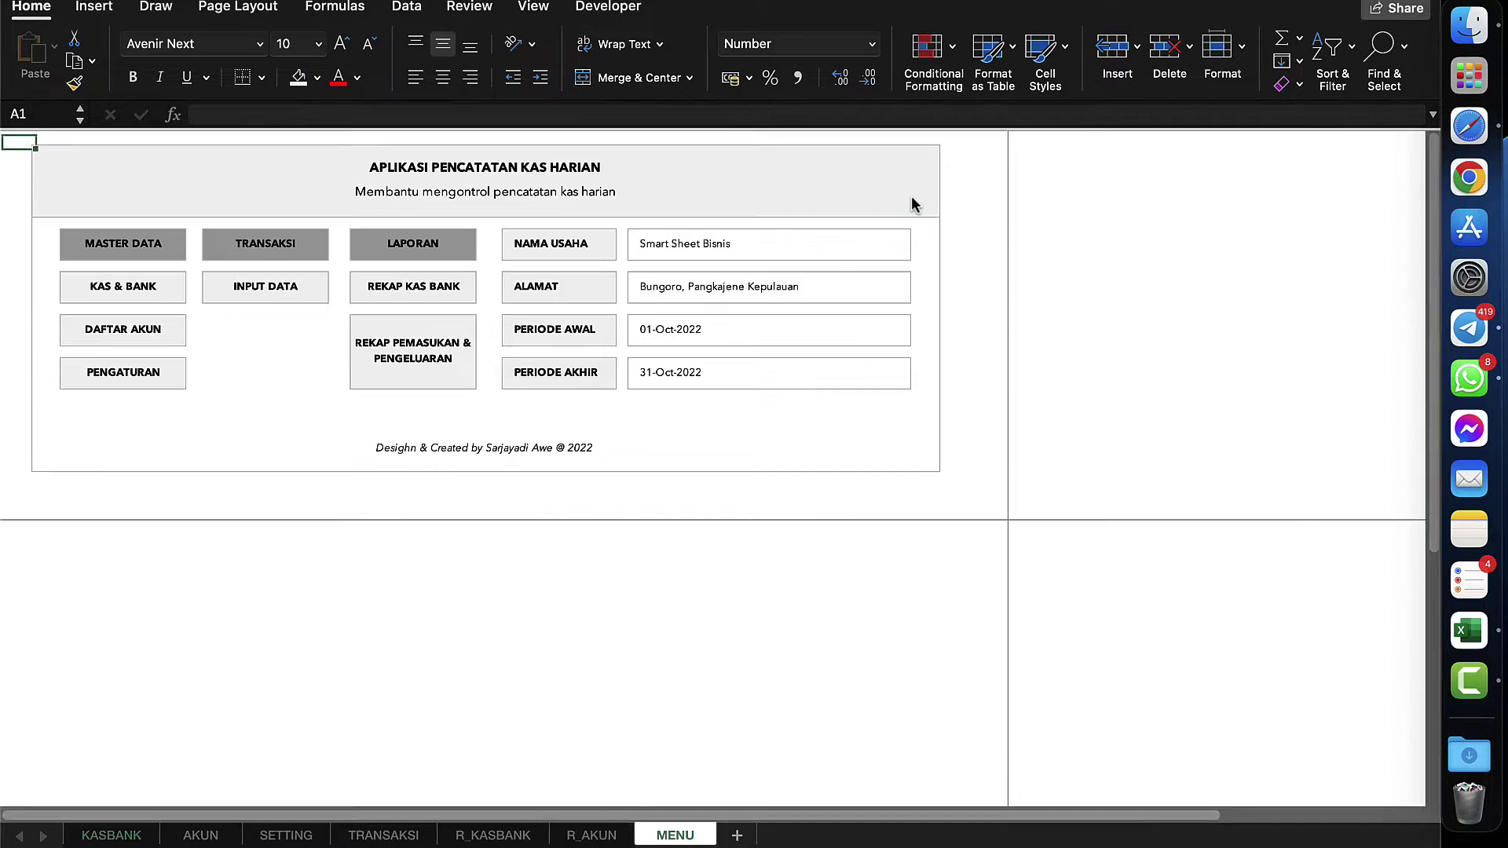
{"action": "left_click", "coordinate": [262, 294]}
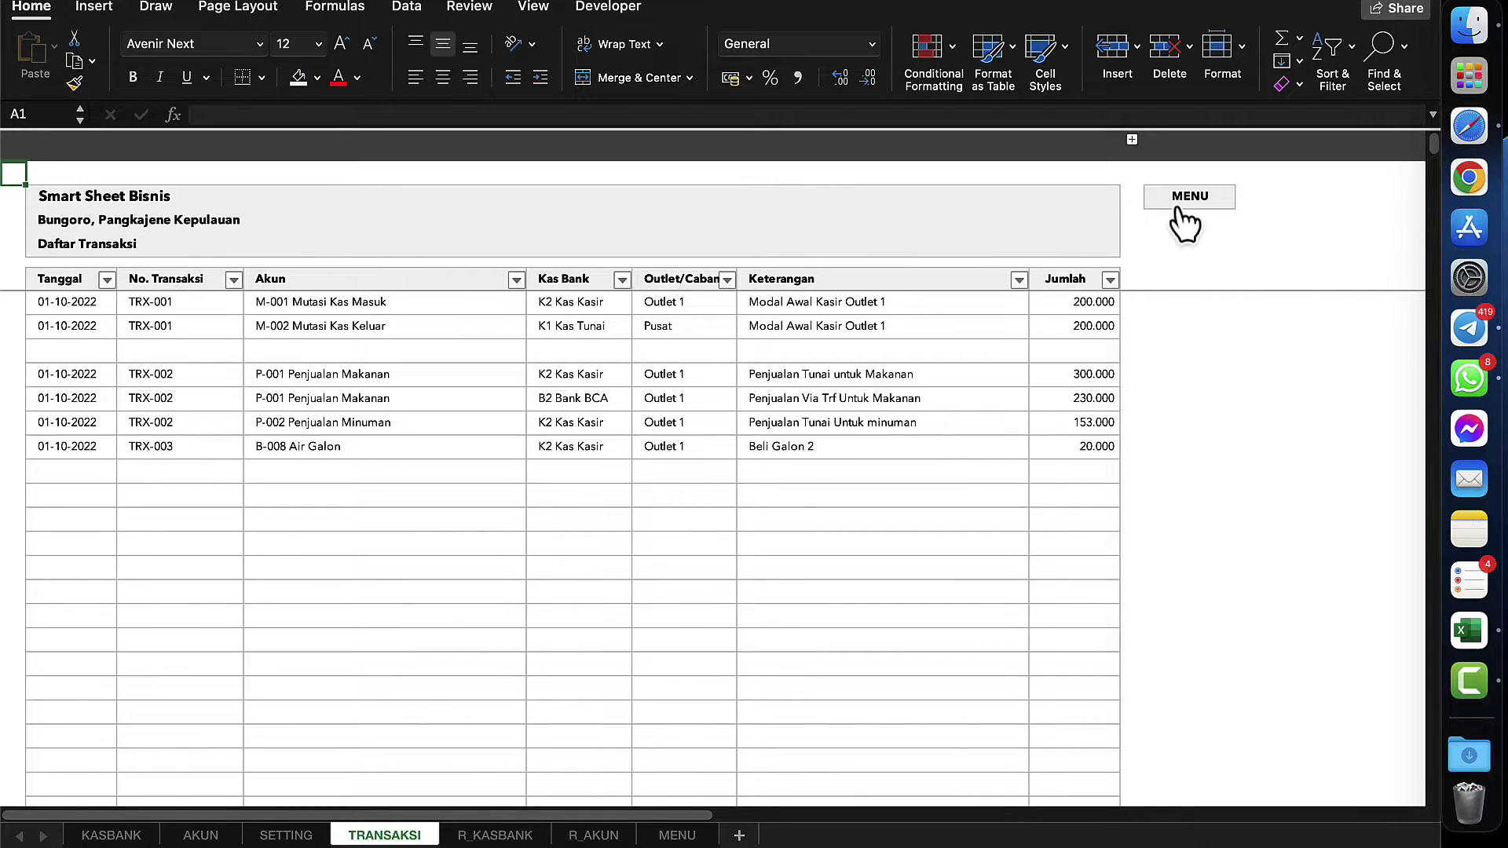
{"action": "left_click", "coordinate": [236, 472]}
{"action": "left_click", "coordinate": [389, 489]}
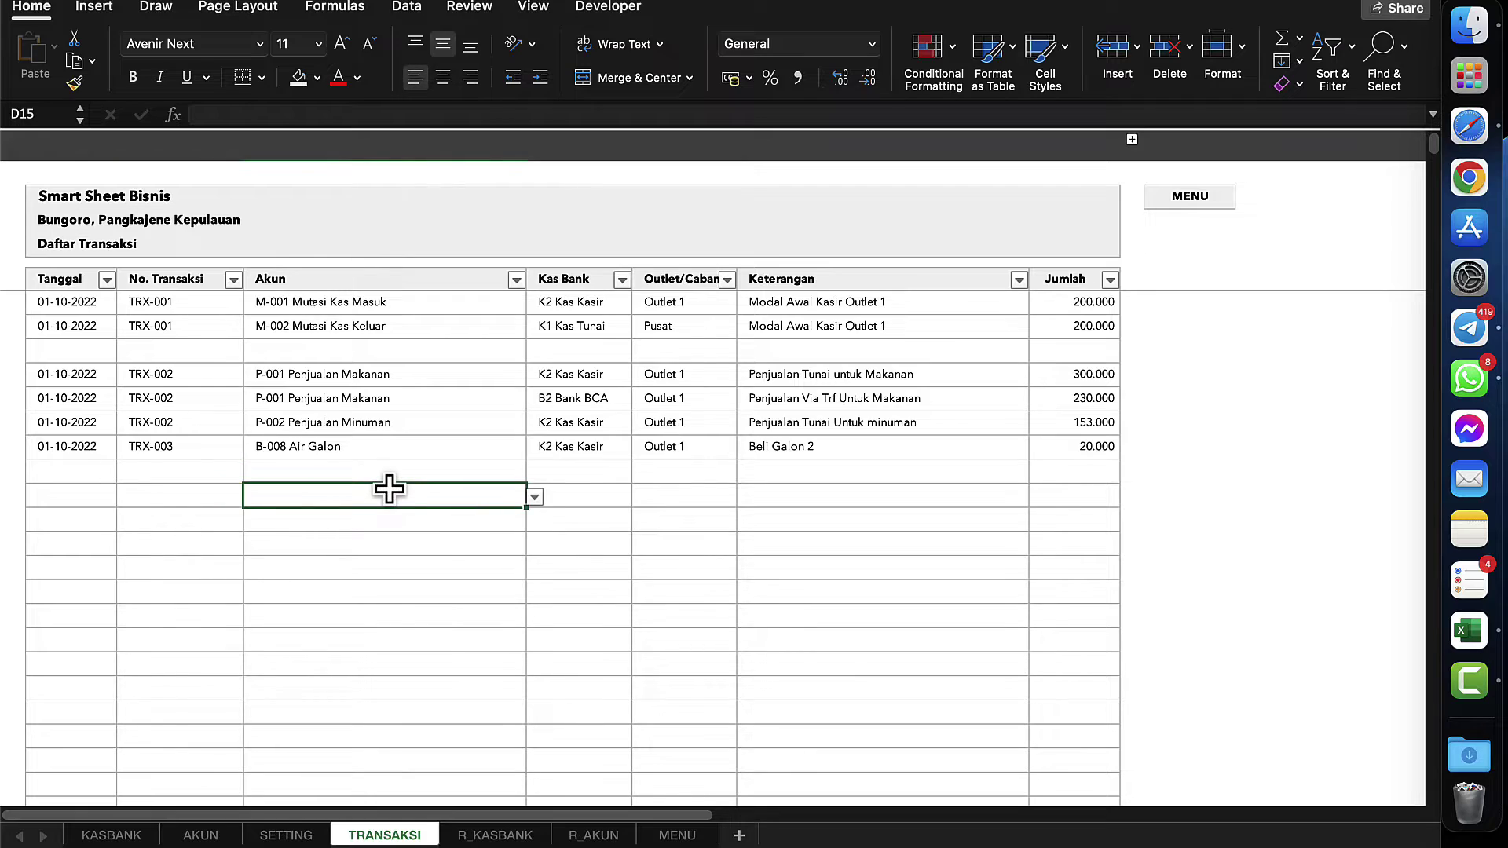
{"action": "left_click", "coordinate": [330, 443]}
{"action": "left_click", "coordinate": [69, 375]}
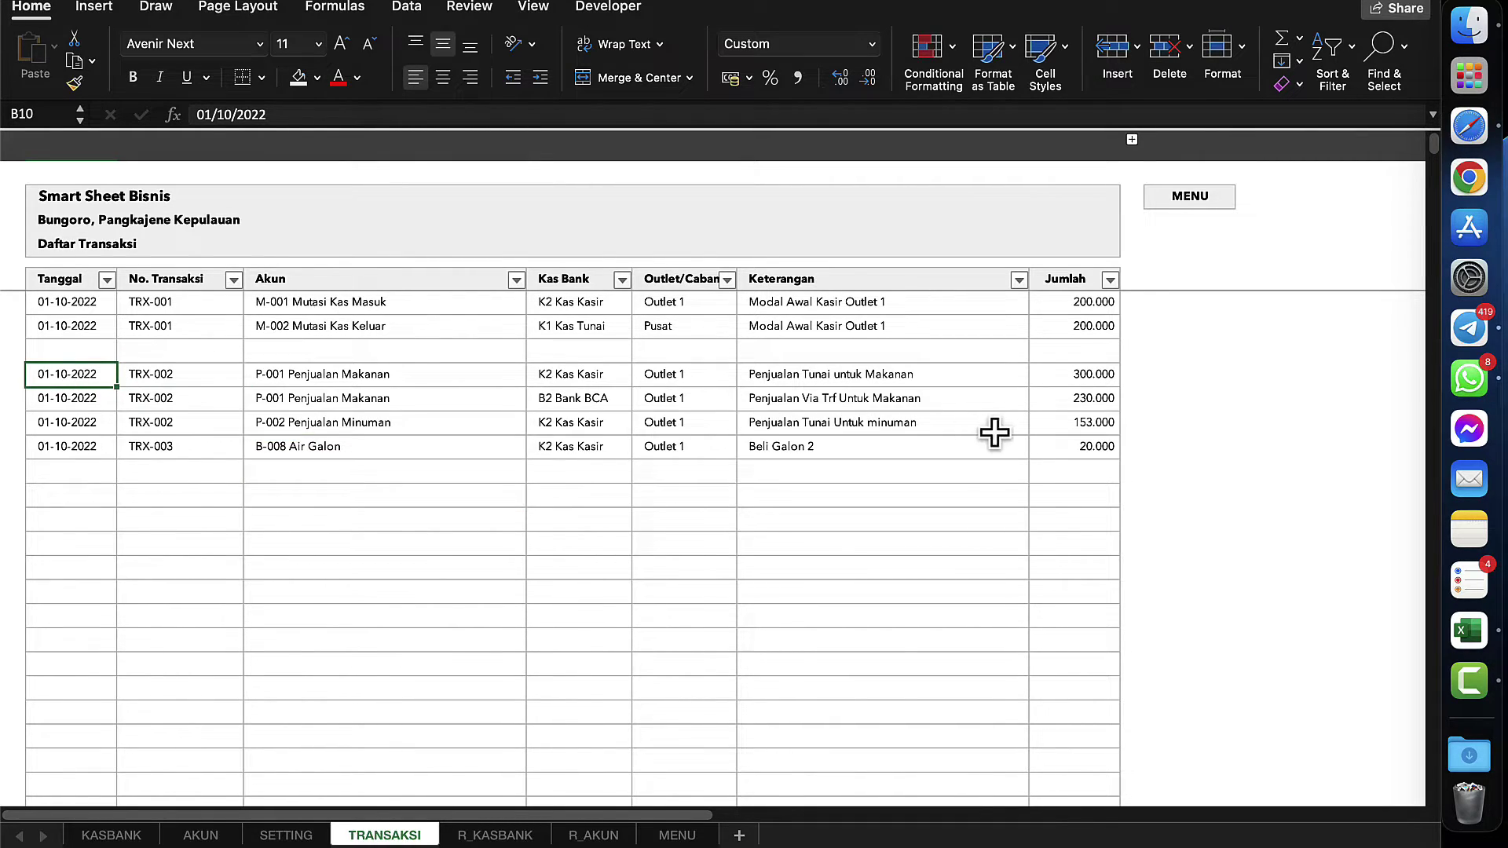
{"action": "left_click", "coordinate": [1069, 439], "text": "shift"}
{"action": "key", "text": "super+c"}
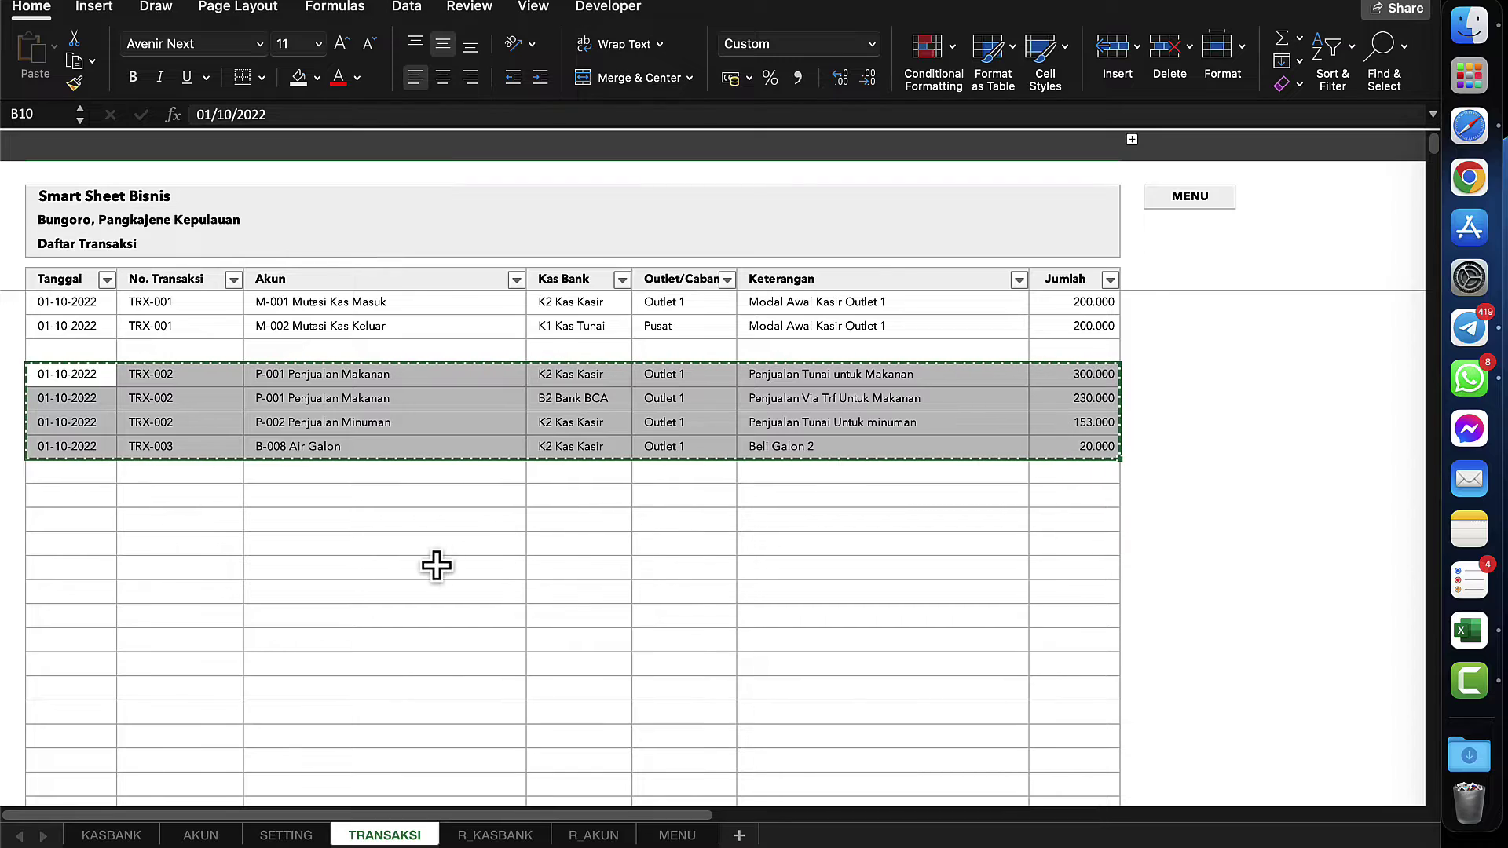
{"action": "left_click", "coordinate": [86, 497]}
{"action": "key", "text": "super+v"}
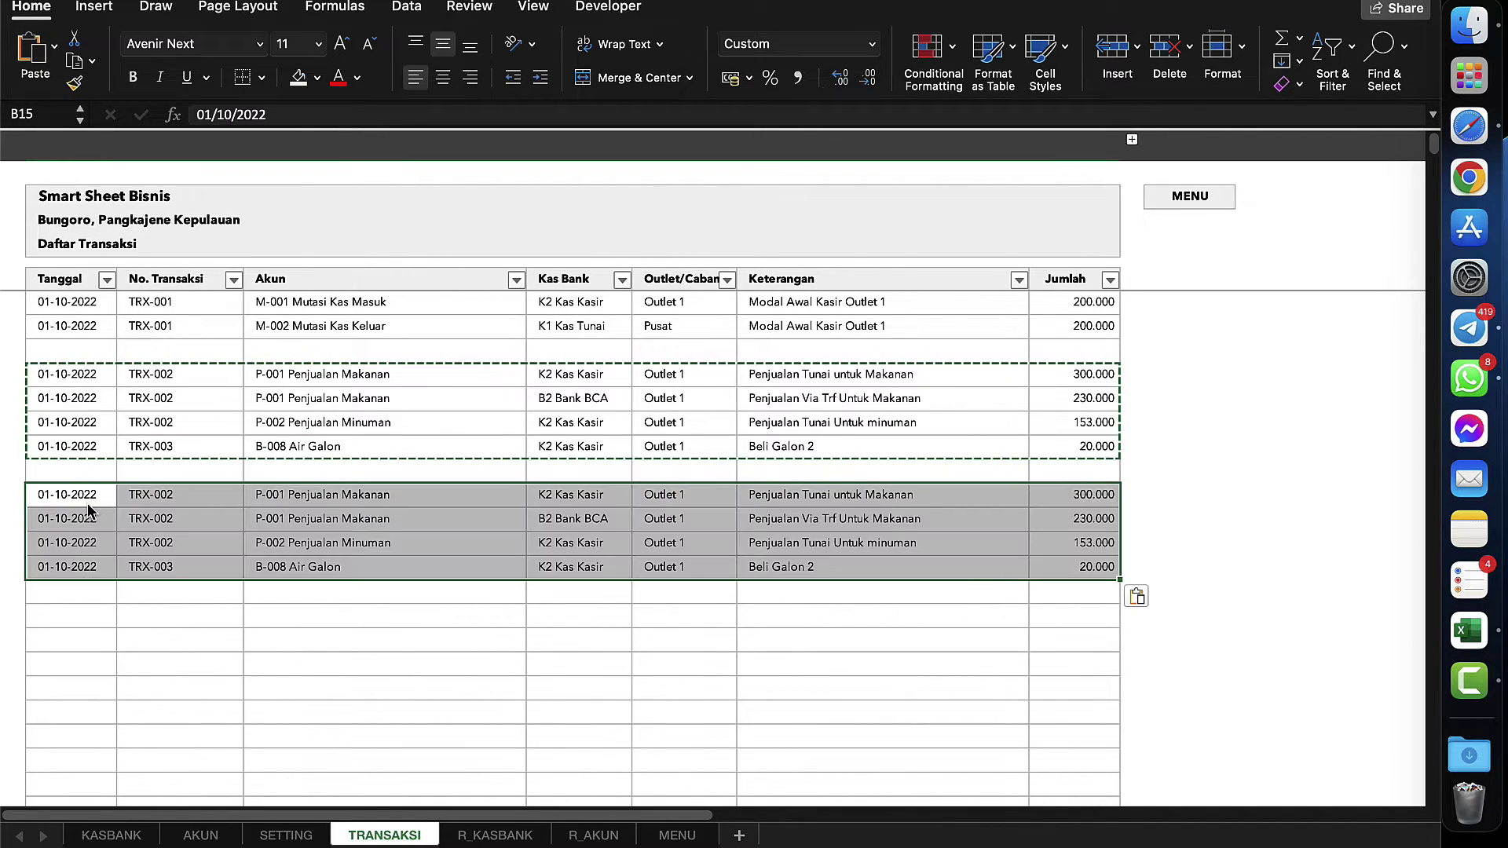
{"action": "left_click", "coordinate": [251, 541]}
{"action": "key", "text": "Escape"}
- Change the Outlet/Cabang entry of all four copied transaction rows to Outlet 2
{"action": "left_click", "coordinate": [715, 494]}
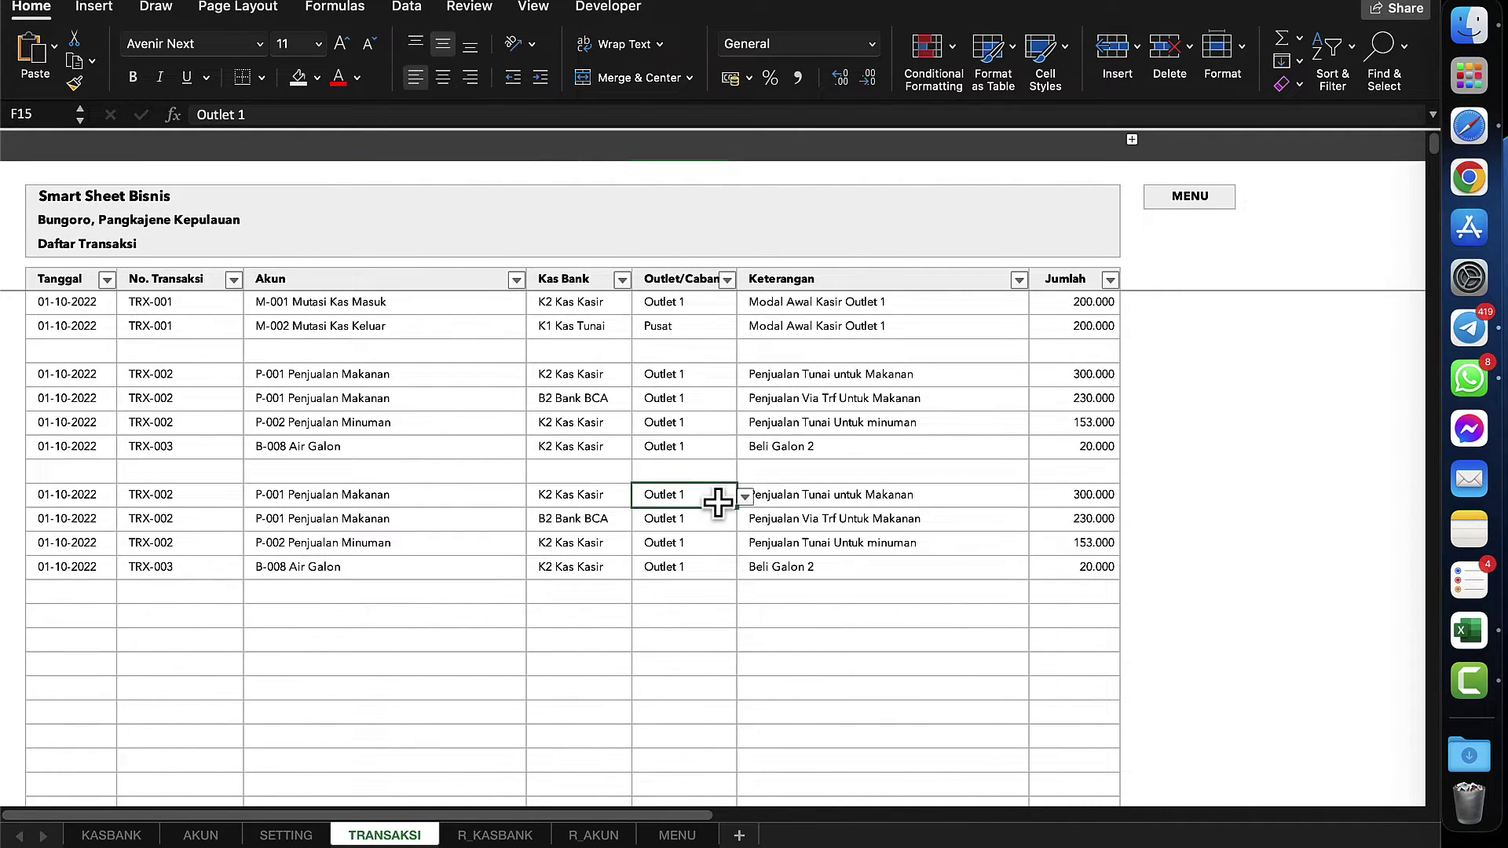
{"action": "left_click", "coordinate": [744, 496]}
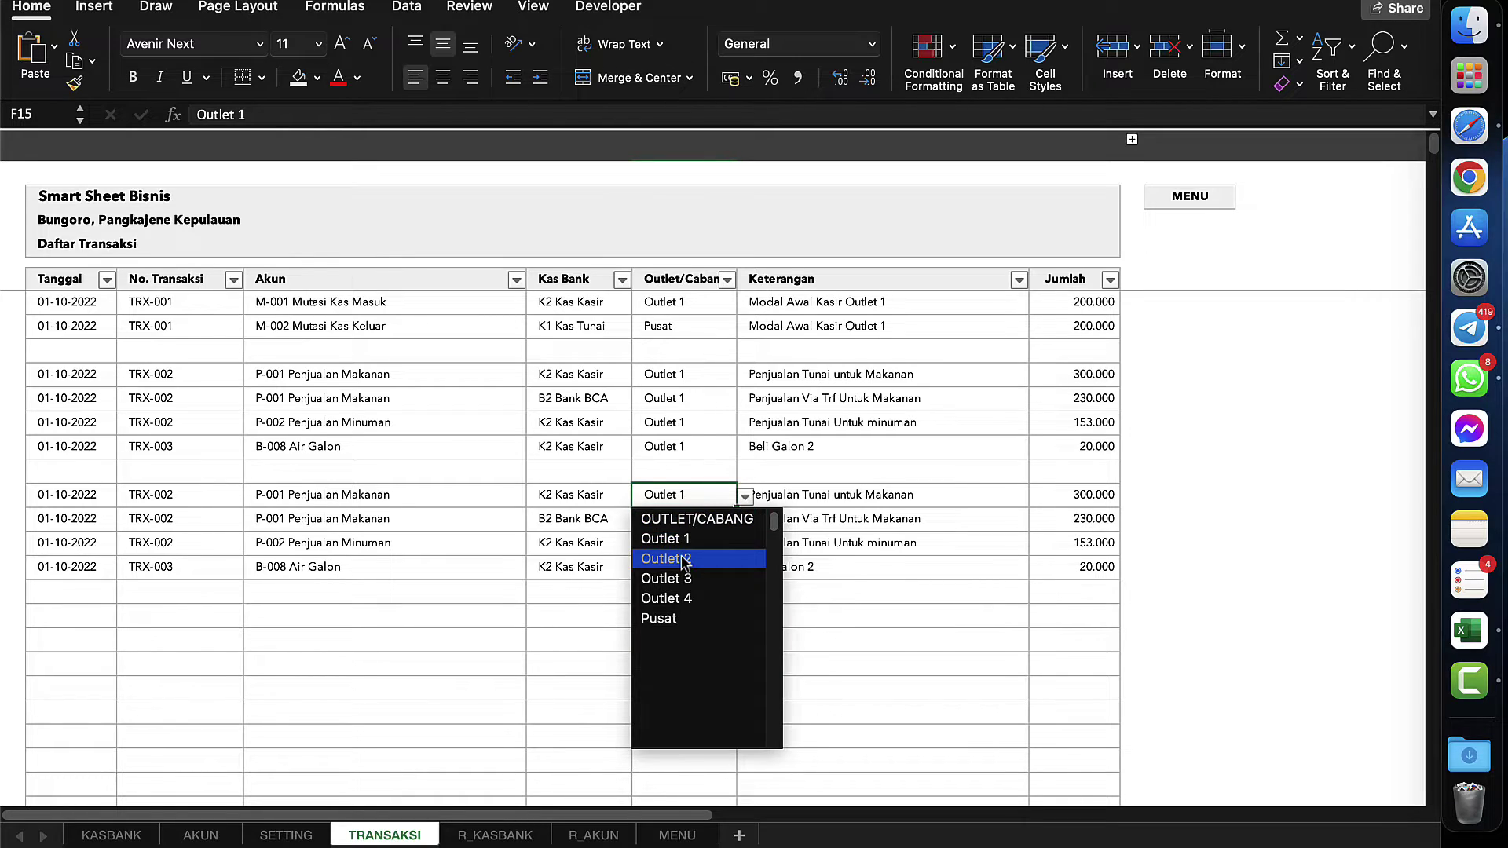
{"action": "left_click", "coordinate": [685, 559]}
{"action": "key", "text": "super+c"}
{"action": "left_click", "coordinate": [728, 512]}
{"action": "key", "text": "shift+Down"}
{"action": "key", "text": "shift+Down"}
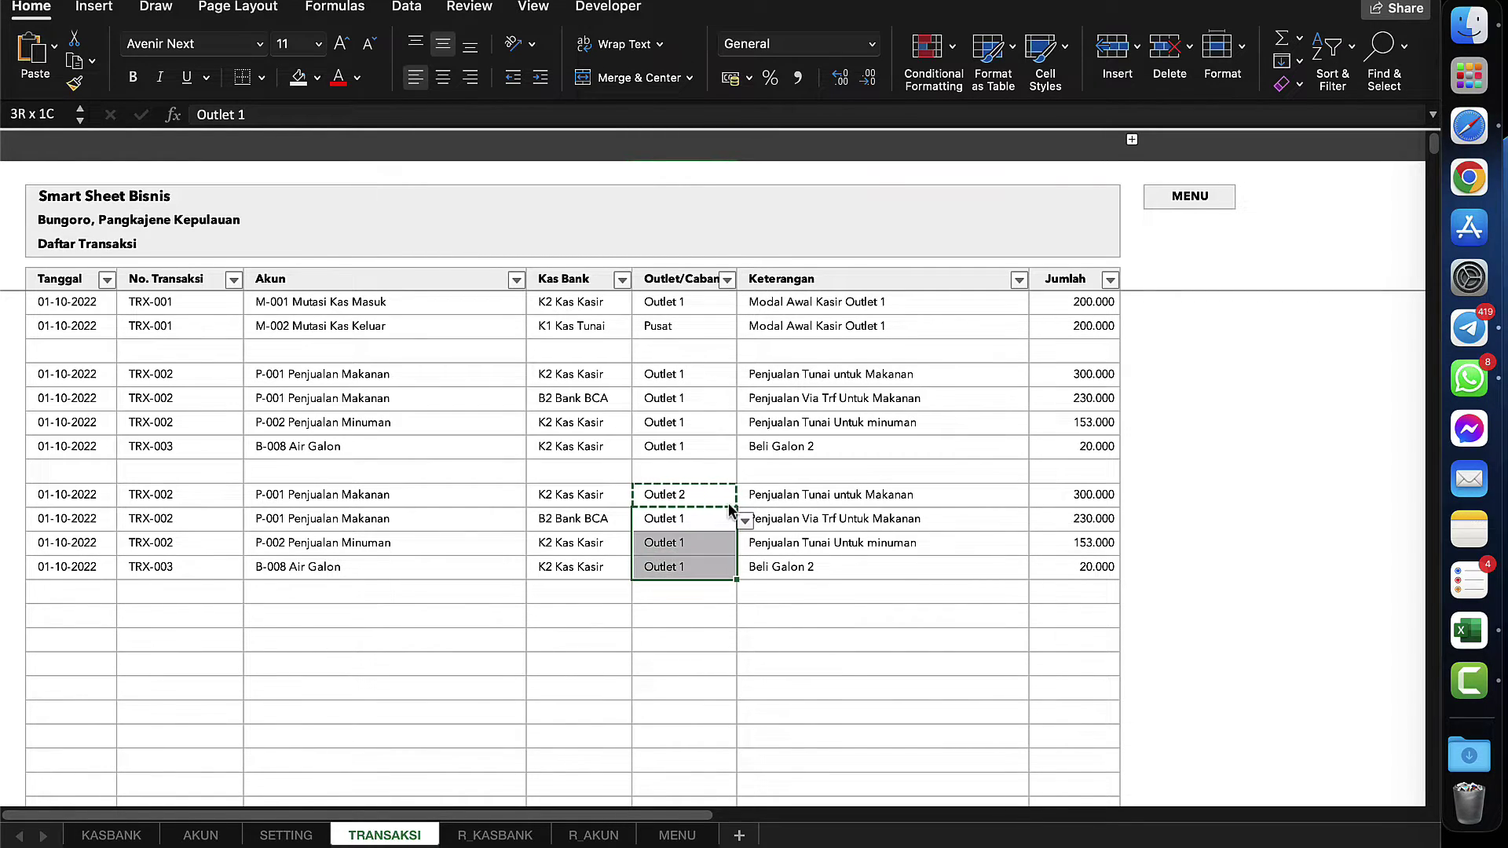
{"action": "left_click", "coordinate": [785, 545]}
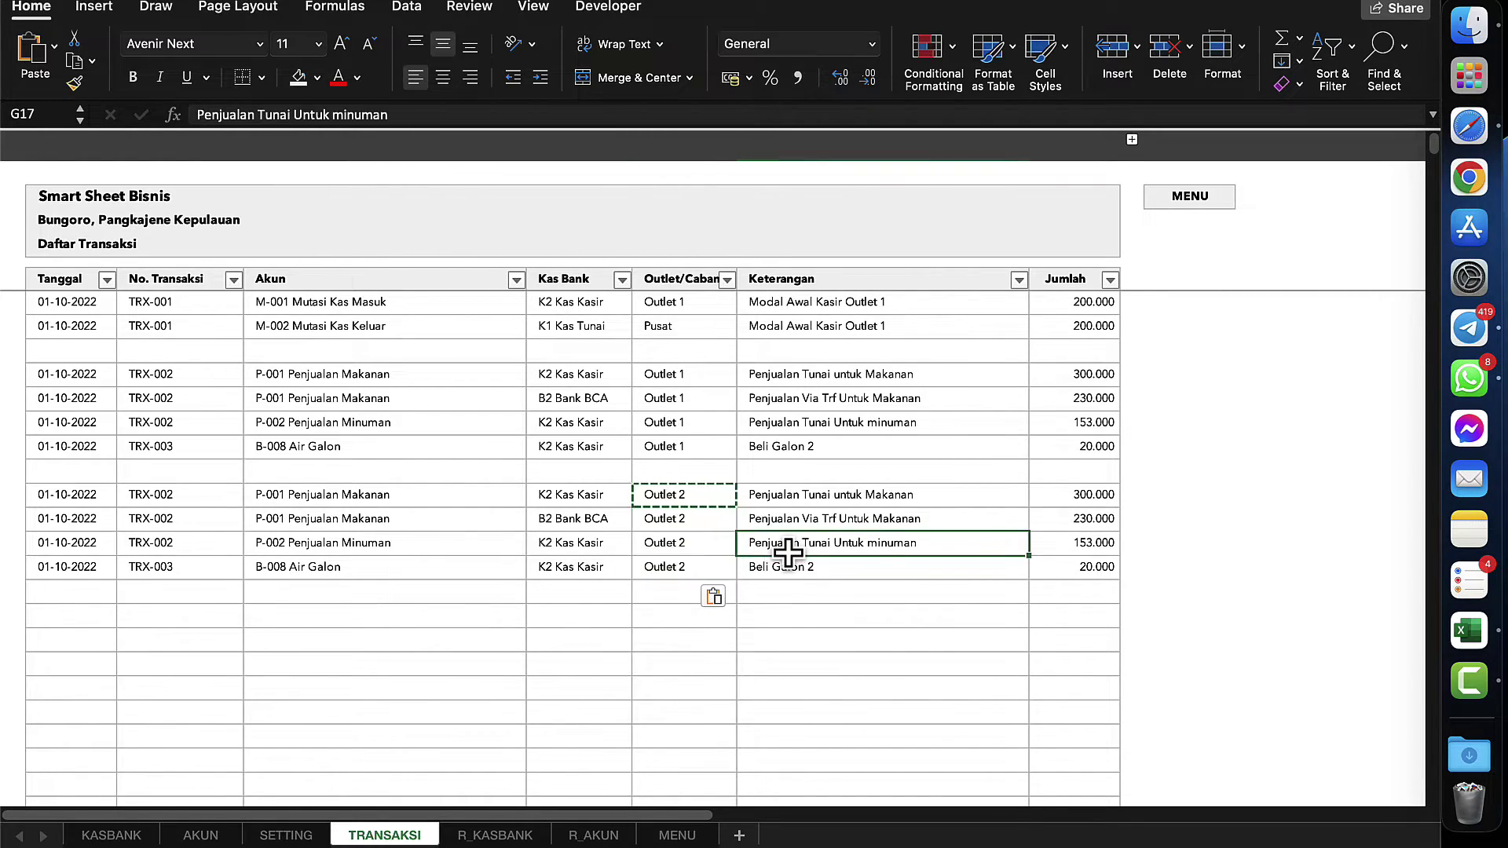
- Set the Jumlah of the three Outlet 2 sales rows to 130.000, 54.000 and 75.000
{"action": "left_click", "coordinate": [1104, 491]}
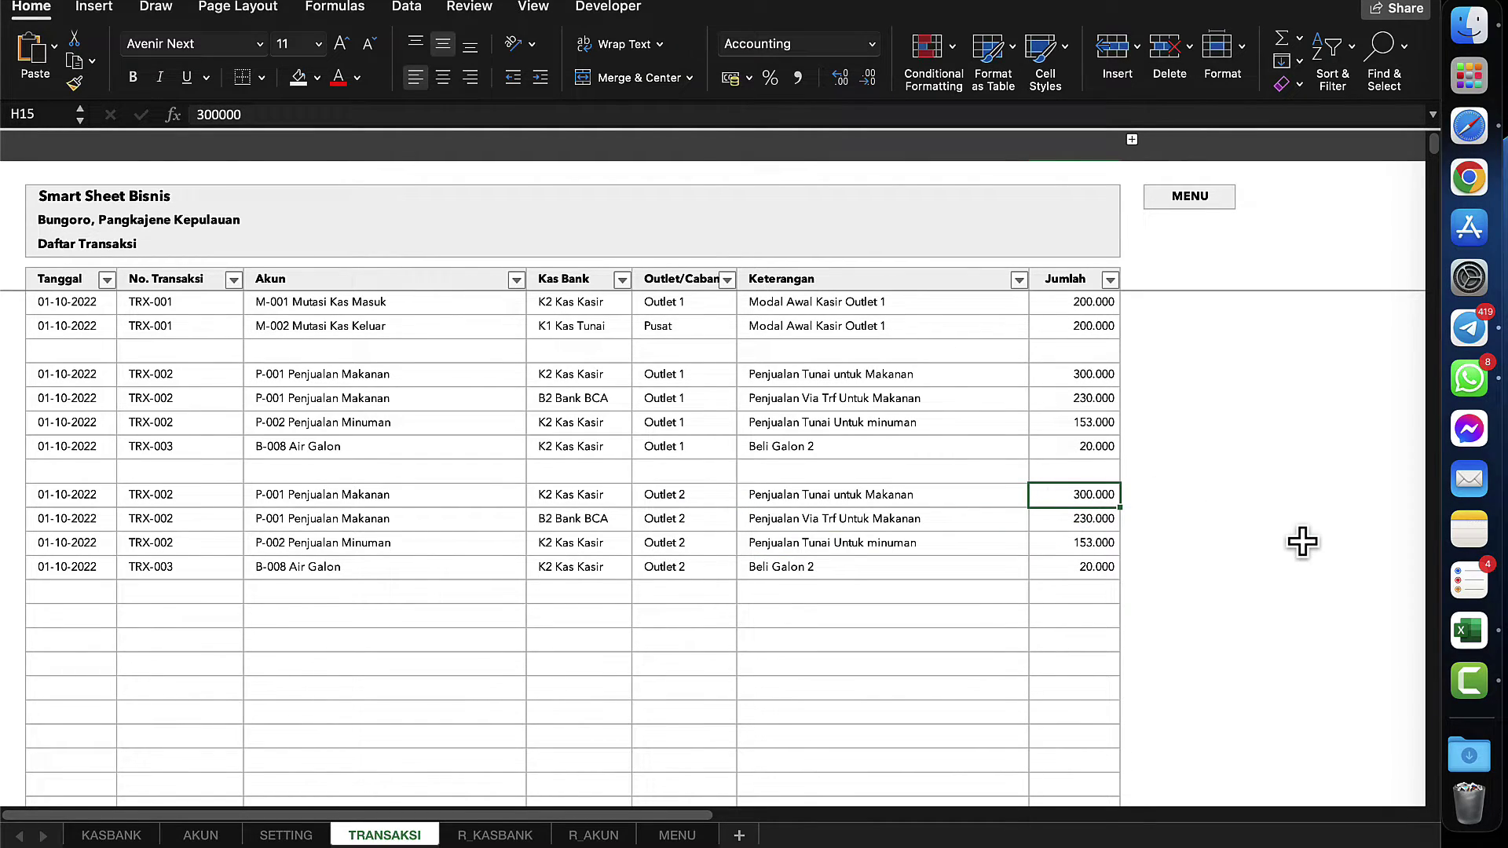
{"action": "type", "text": "1"}
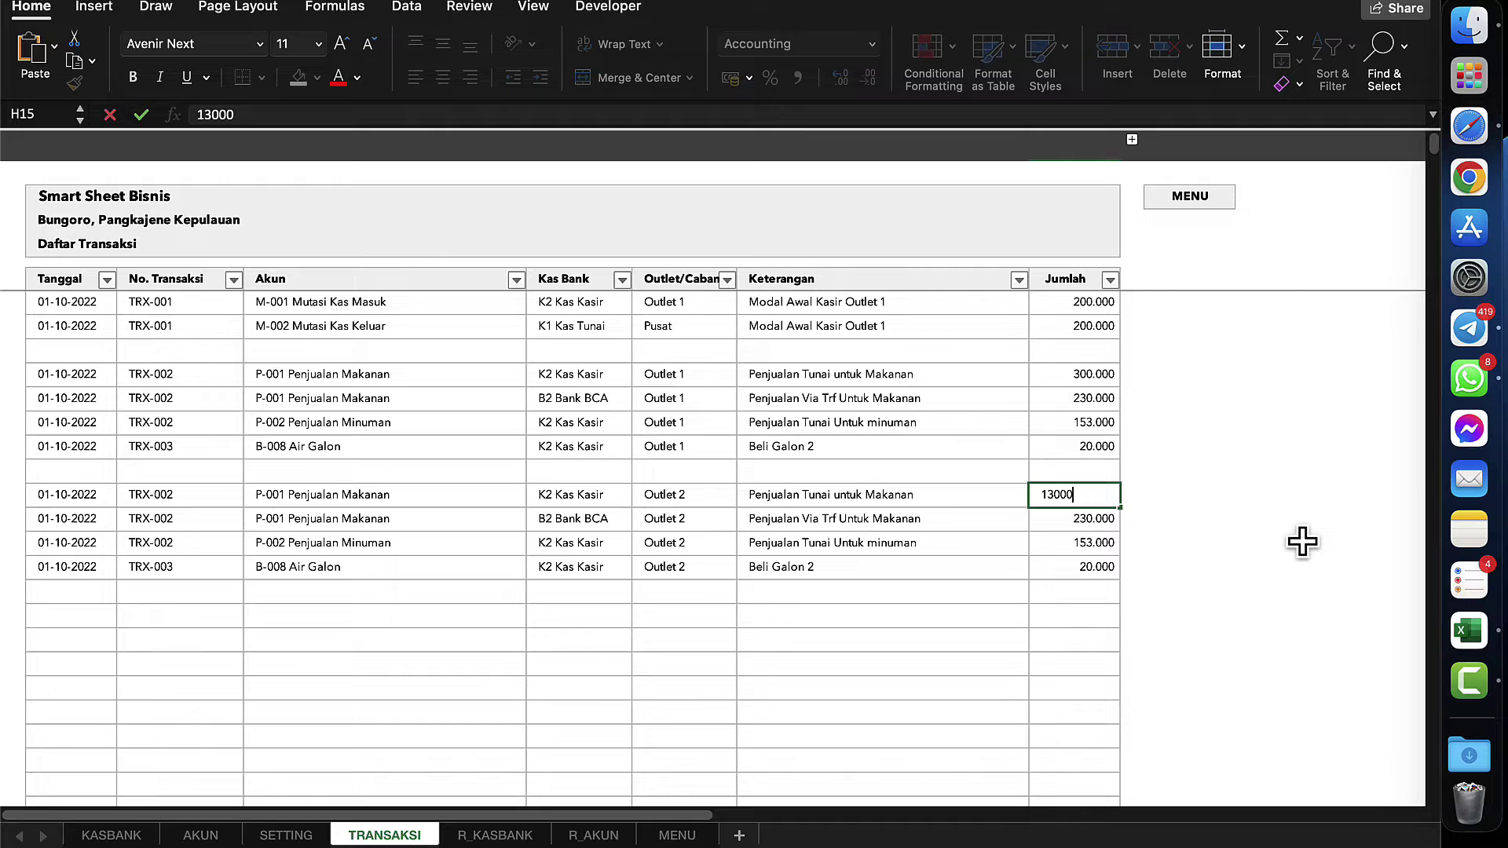
{"action": "key", "text": "Return"}
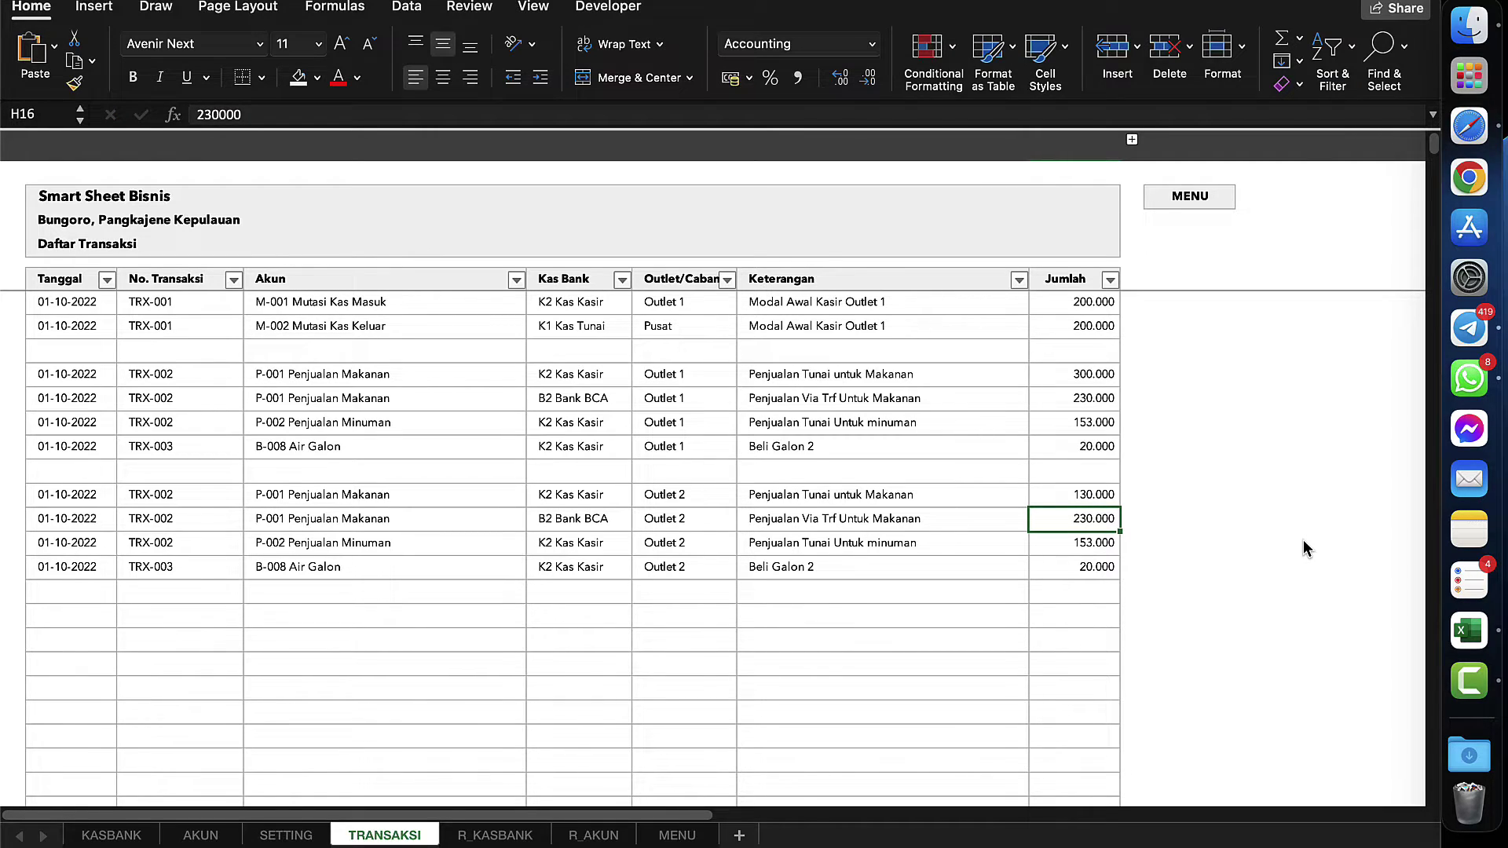
{"action": "type", "text": "54."}
{"action": "type", "text": "000"}
{"action": "key", "text": "Return"}
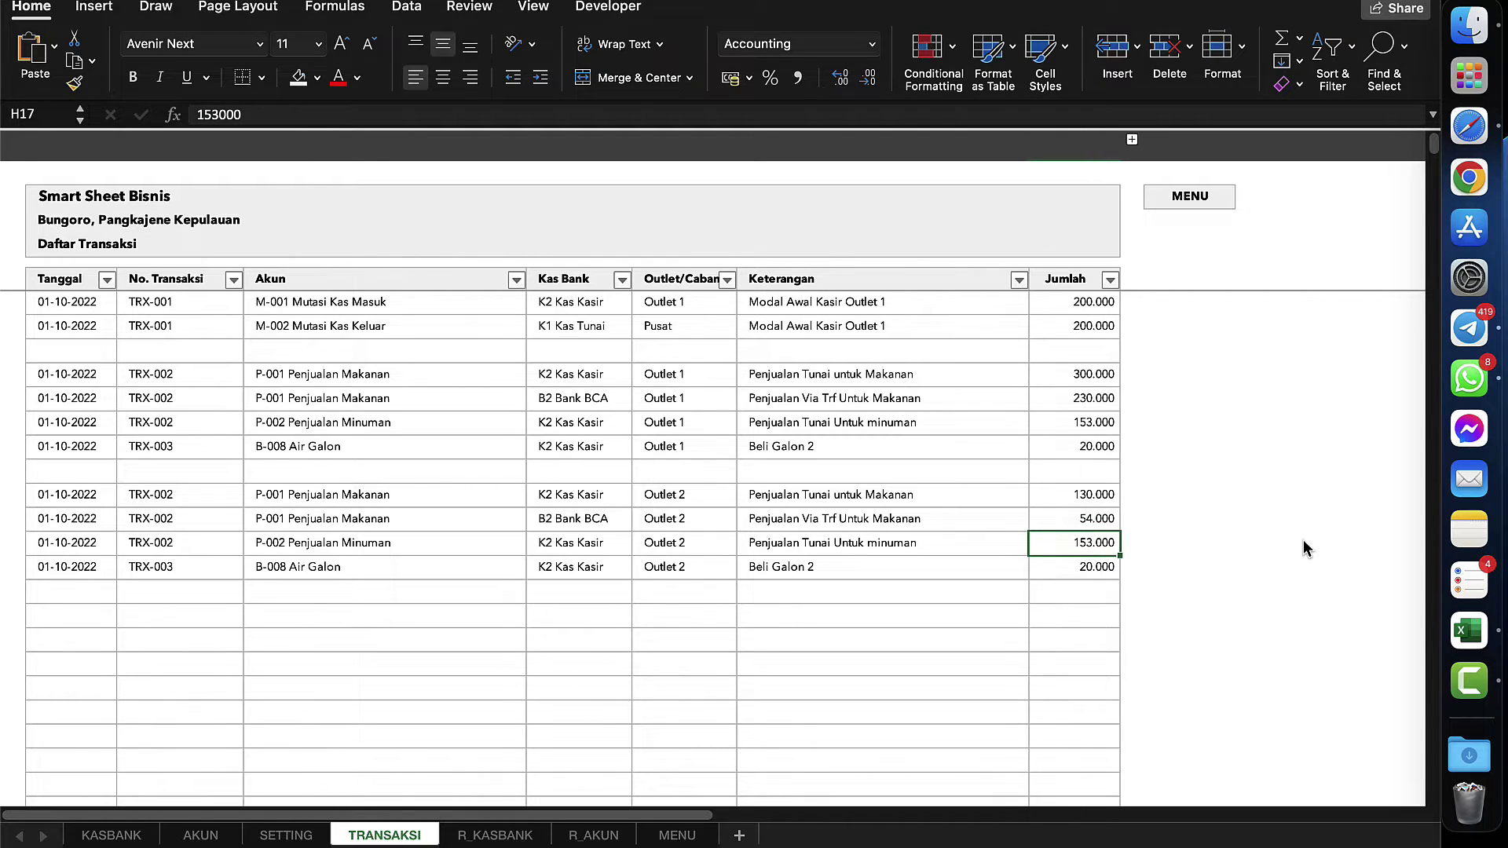
{"action": "type", "text": "75000"}
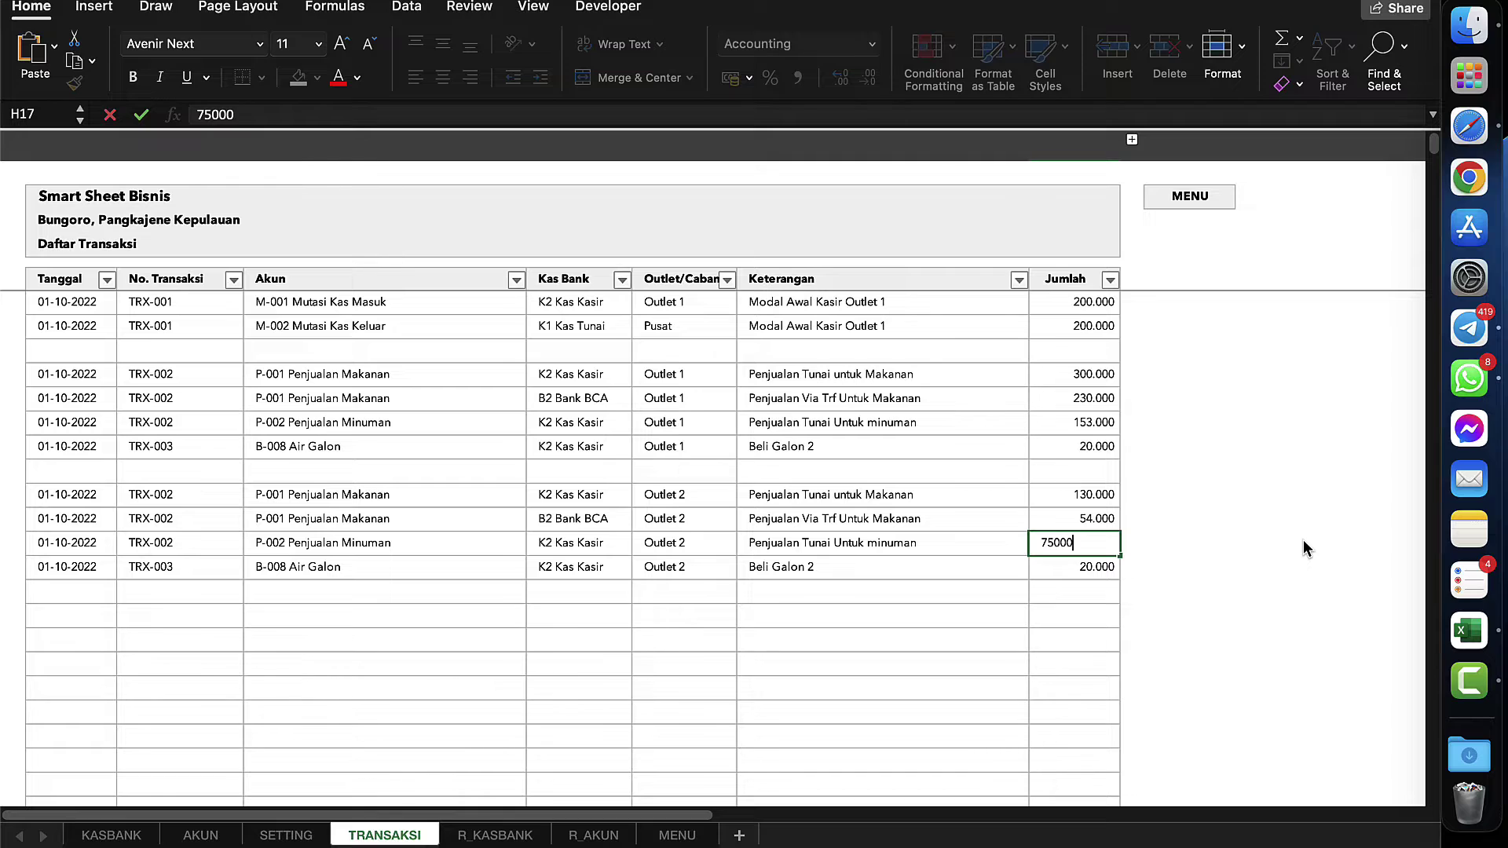
{"action": "key", "text": "Return"}
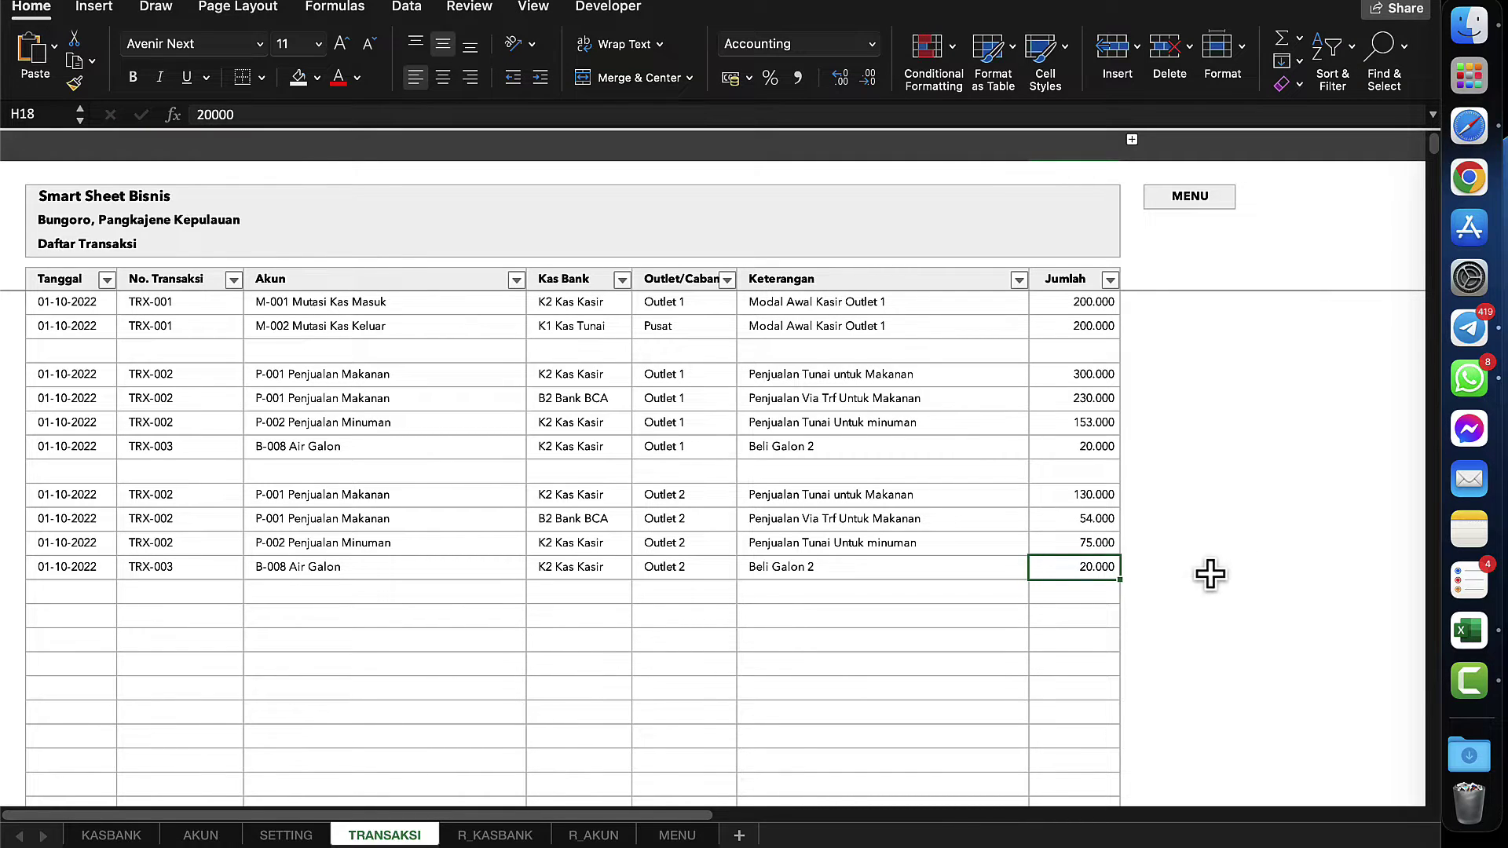
- Review the Kas Bank entries of the Outlet 2 rows in TRANSAKSI and the cash and bank list in KASBANK
{"action": "left_click", "coordinate": [785, 593]}
{"action": "scroll", "coordinate": [786, 599], "scroll_direction": "down", "scroll_amount": 2}
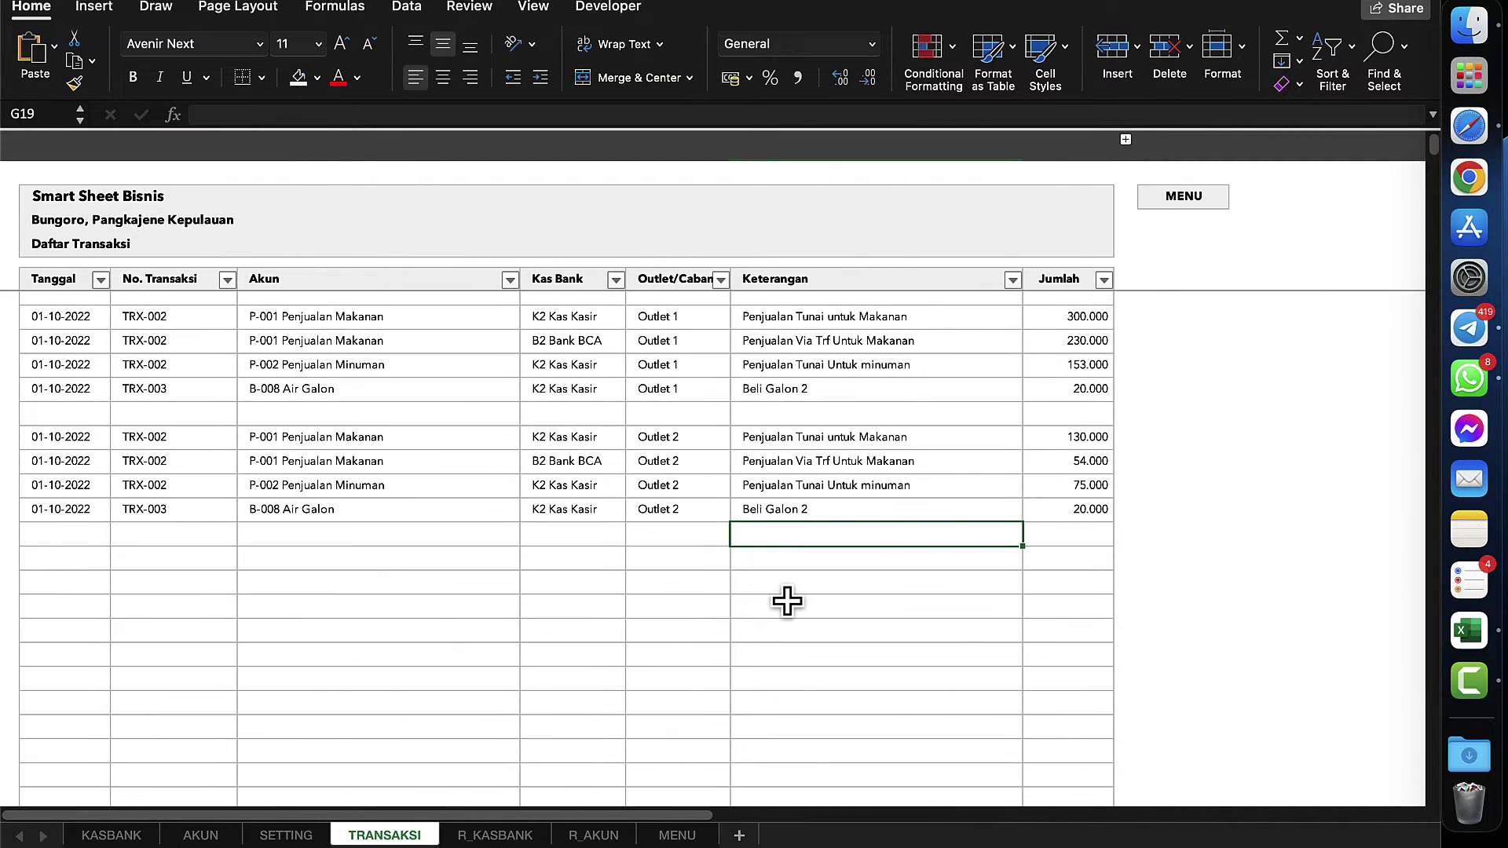
{"action": "scroll", "coordinate": [787, 601], "scroll_direction": "down", "scroll_amount": 1}
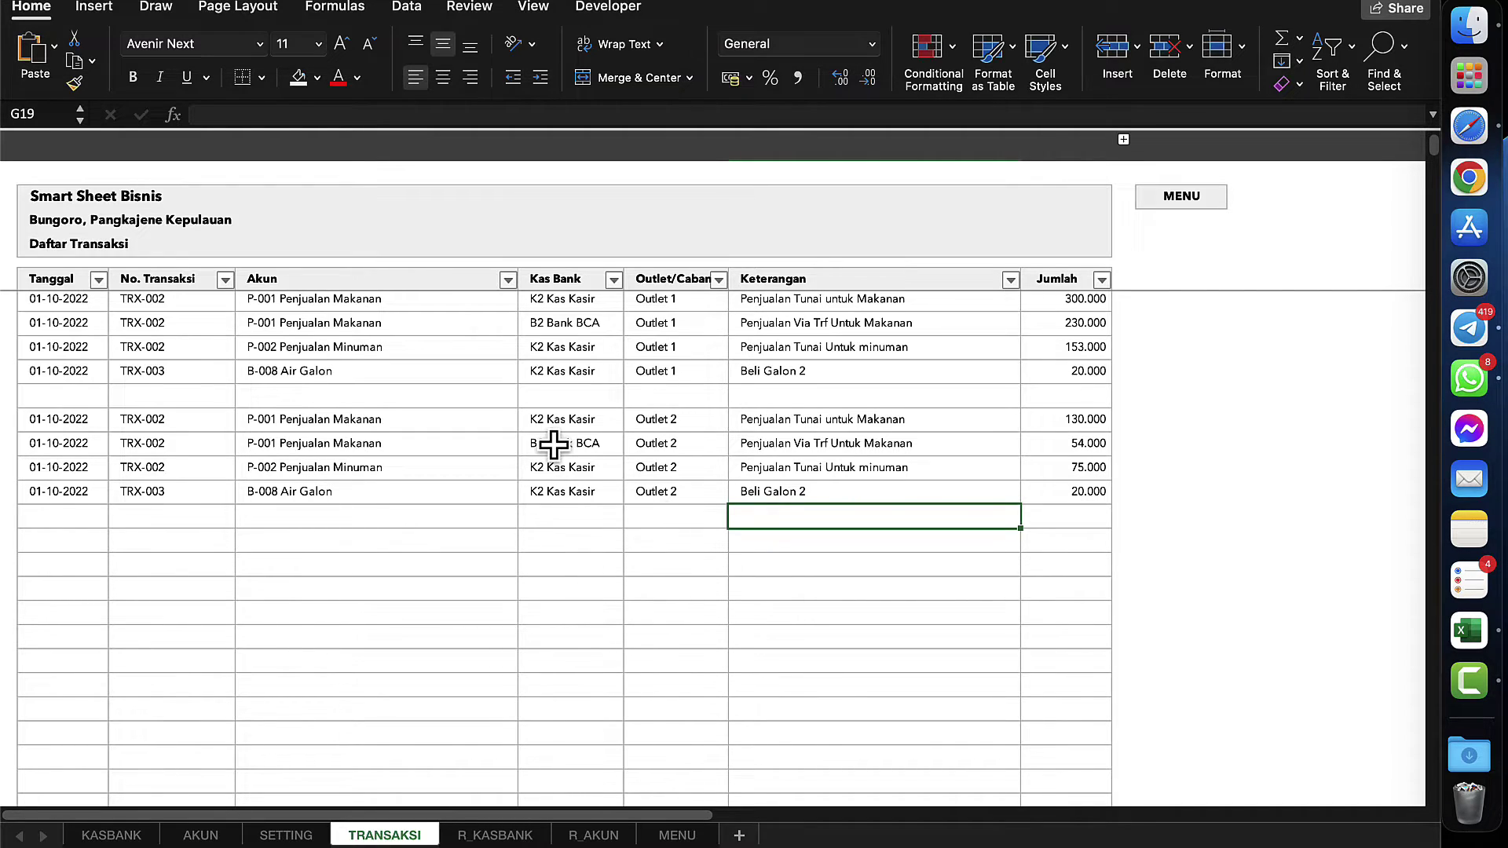
{"action": "left_click", "coordinate": [563, 422]}
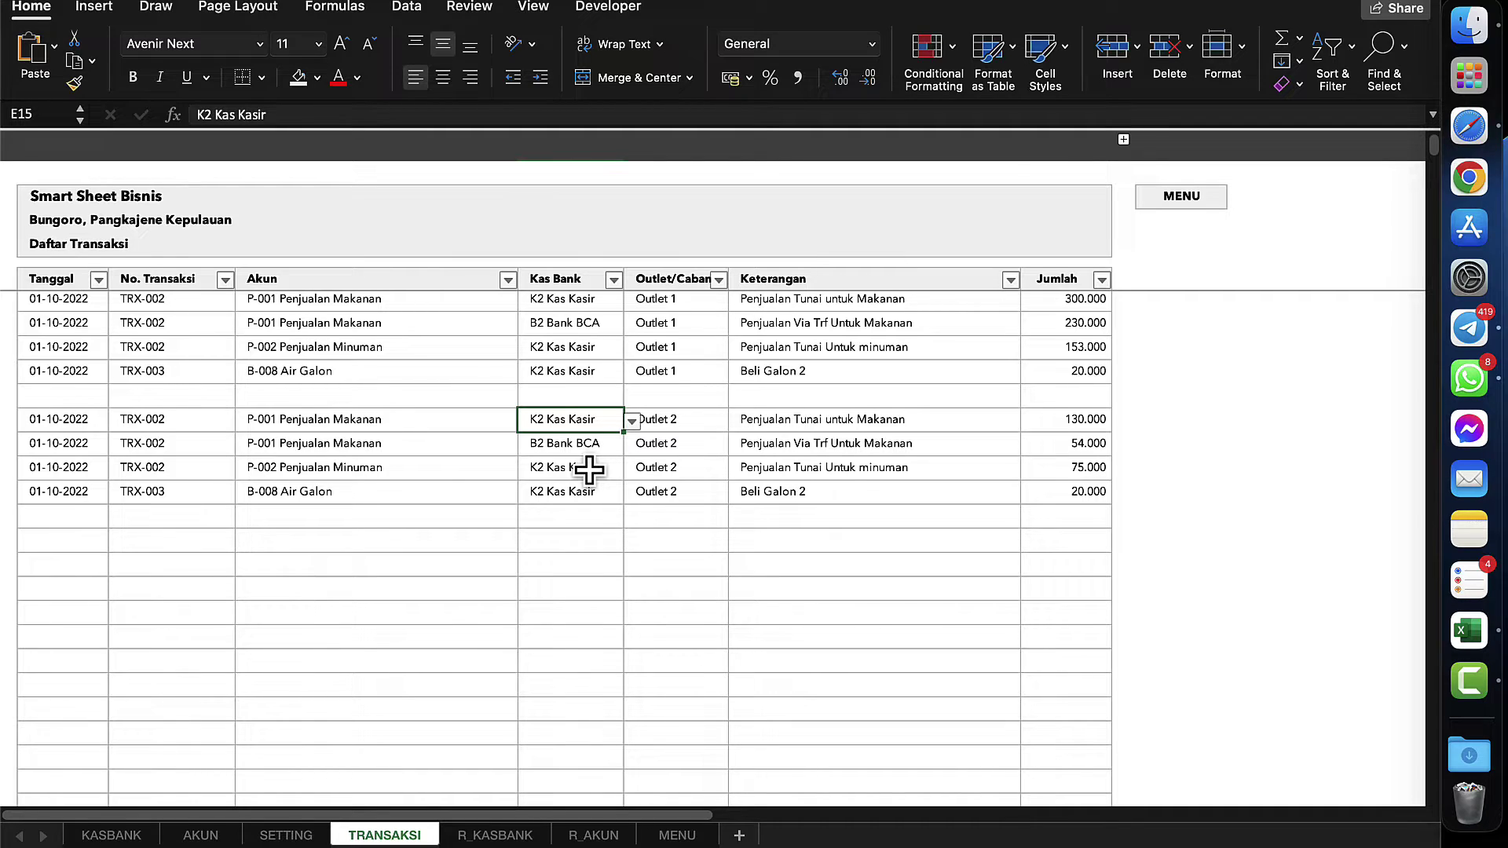
{"action": "left_click", "coordinate": [111, 835]}
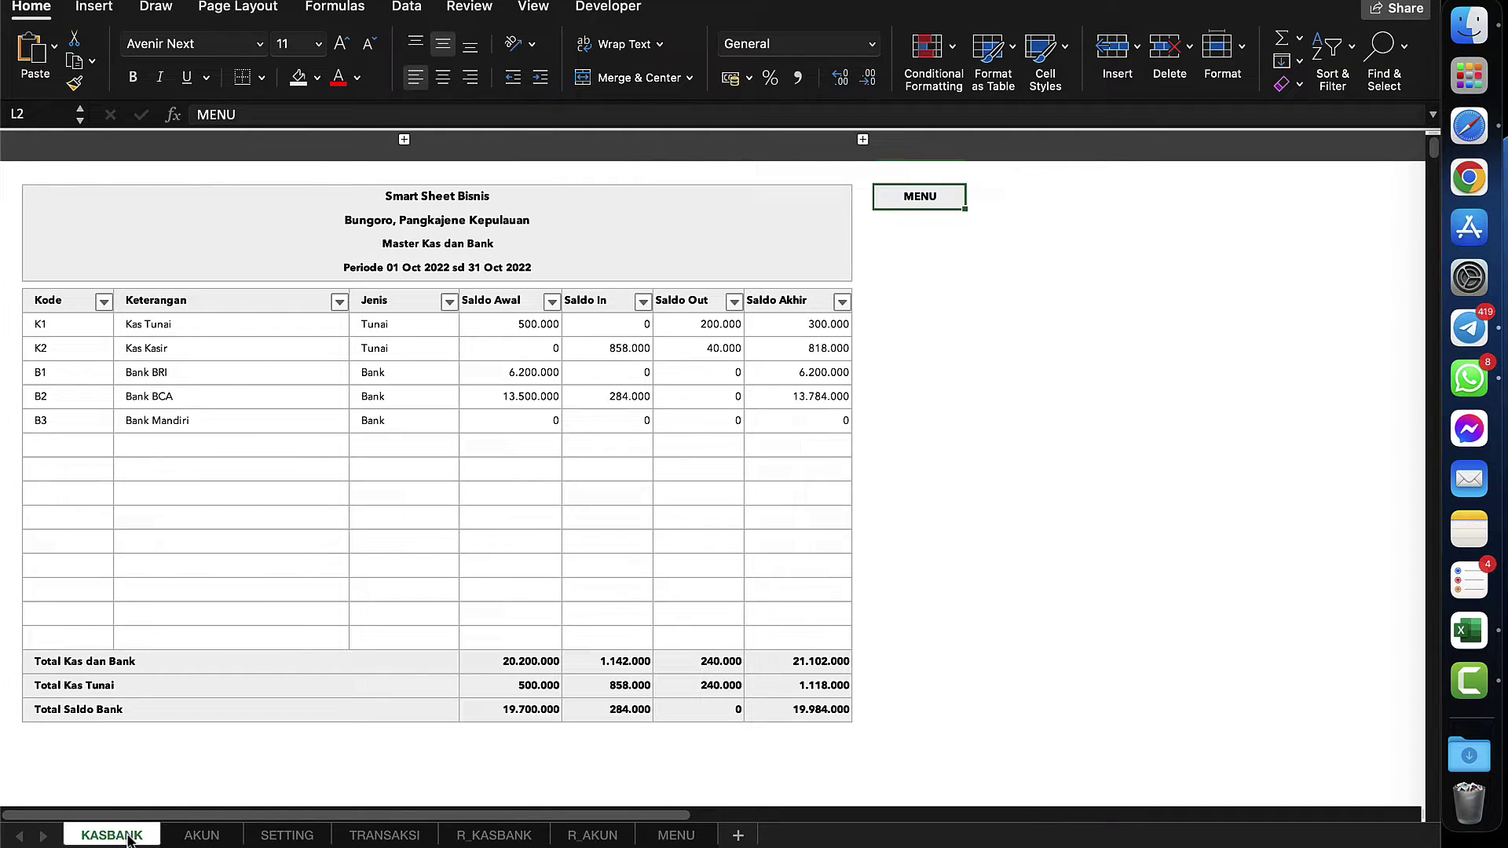
{"action": "left_click", "coordinate": [165, 371]}
{"action": "left_click", "coordinate": [162, 397]}
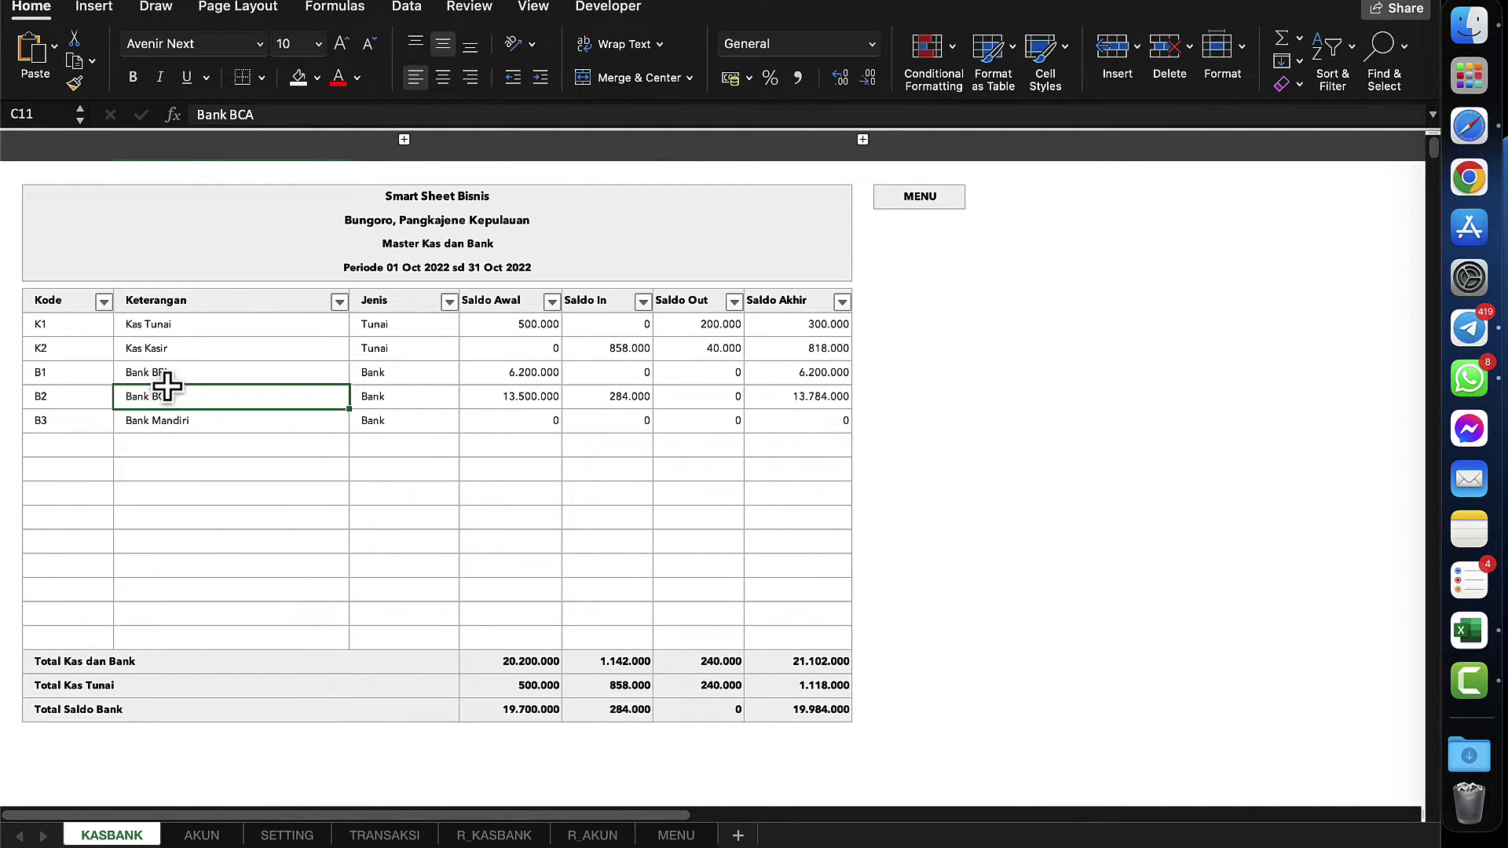
- Insert an entire row above B1 Bank BRI in the KASBANK sheet and expand the collapsed column groups
{"action": "left_click", "coordinate": [169, 377]}
{"action": "right_click", "coordinate": [170, 378]}
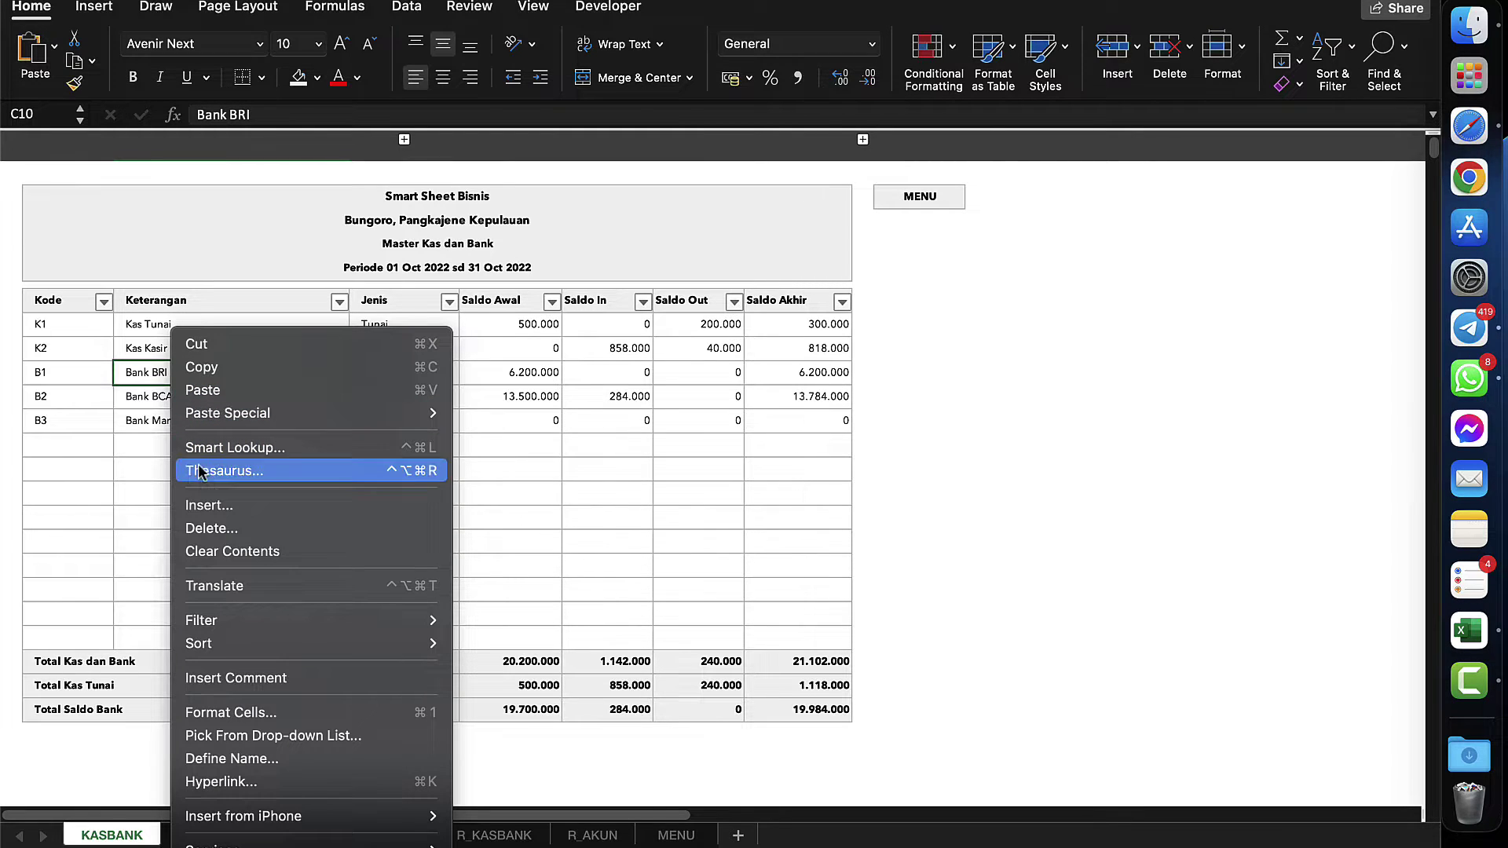
{"action": "left_click", "coordinate": [206, 503]}
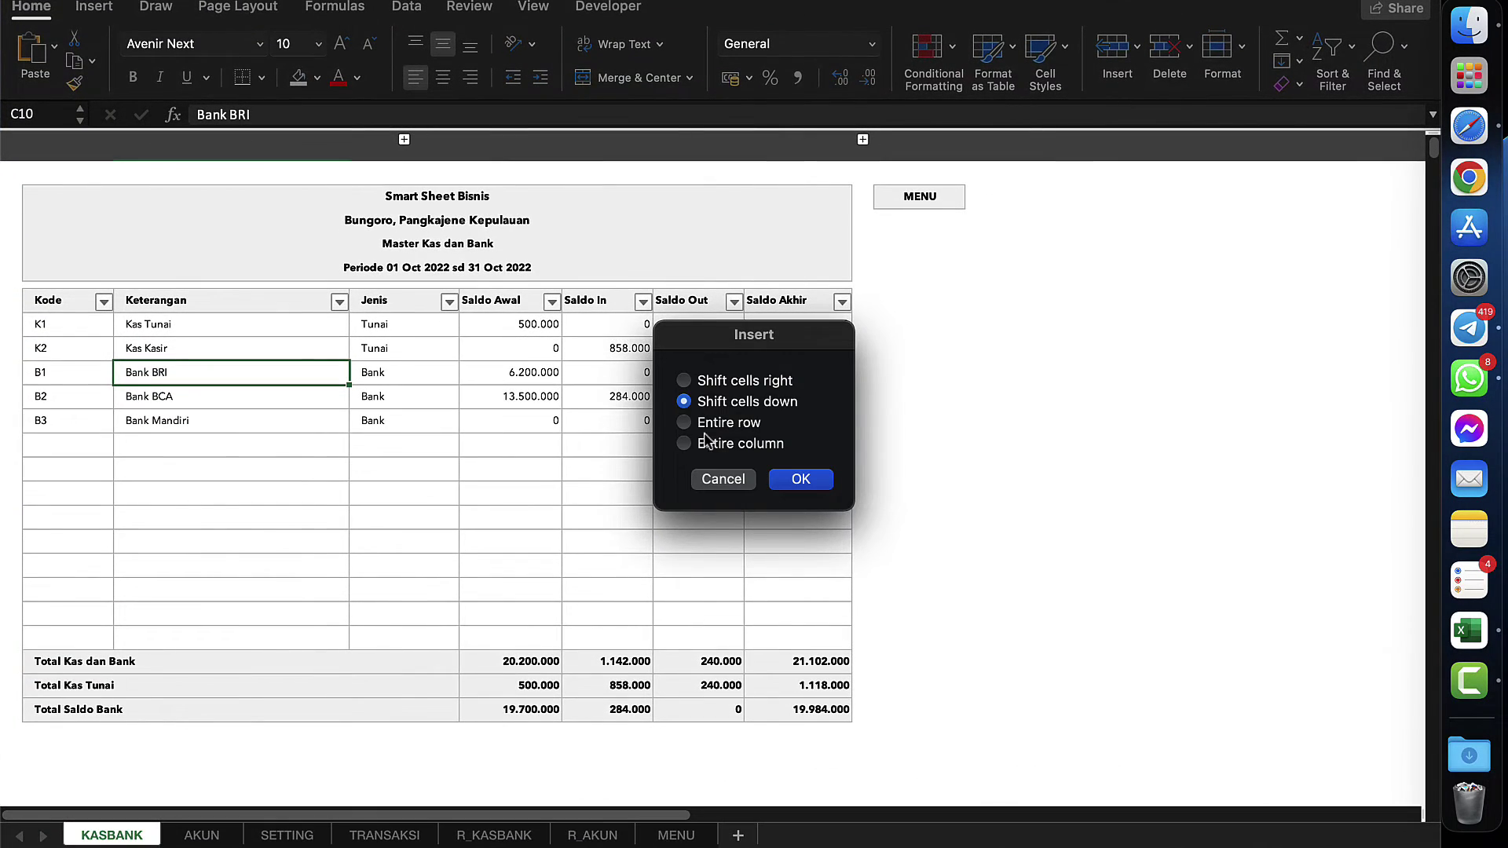
{"action": "left_click", "coordinate": [799, 480]}
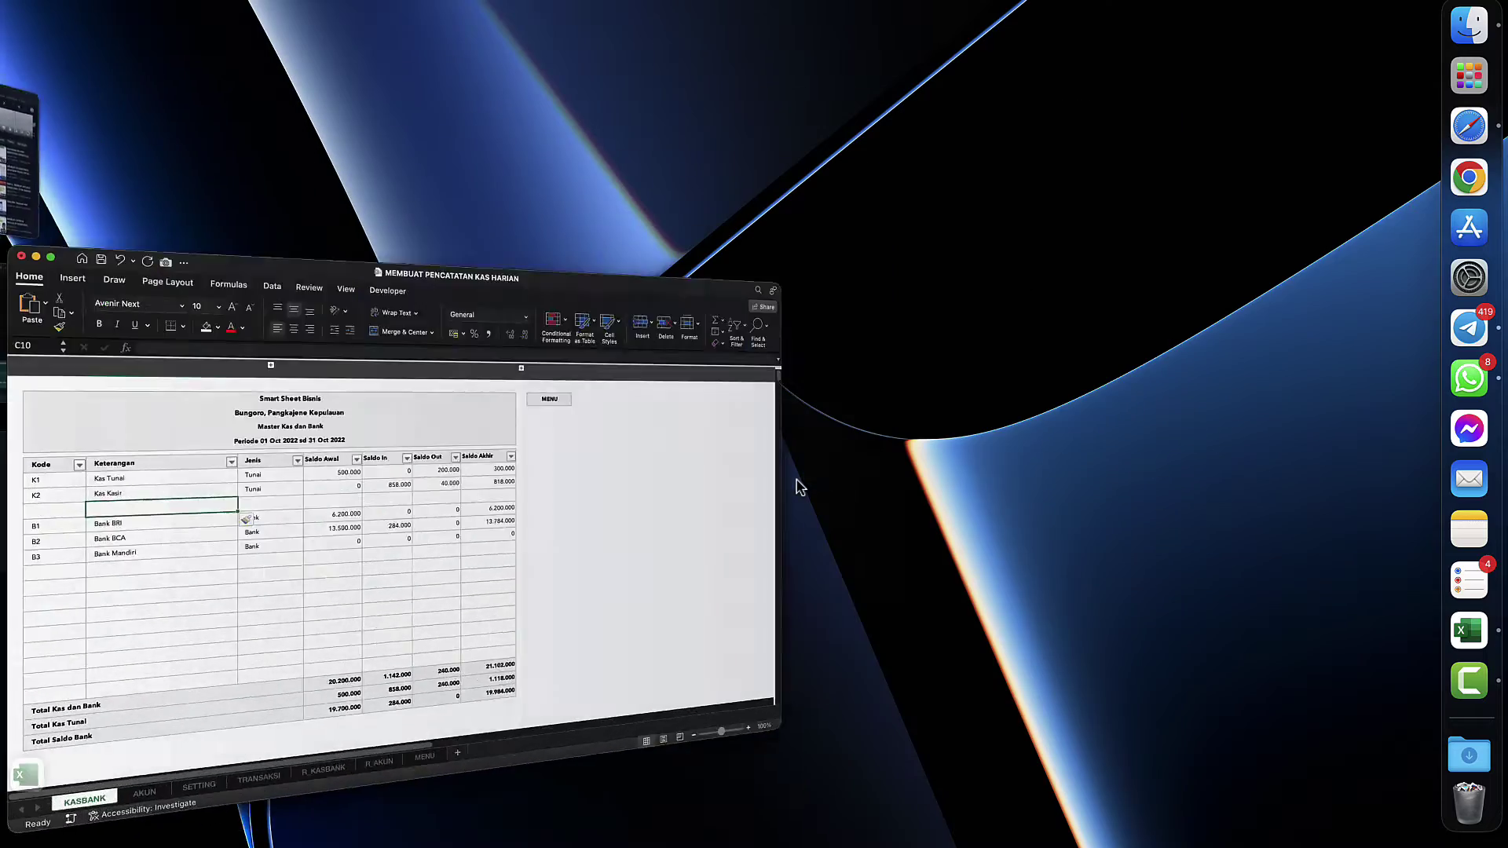
{"action": "left_click", "coordinate": [863, 140]}
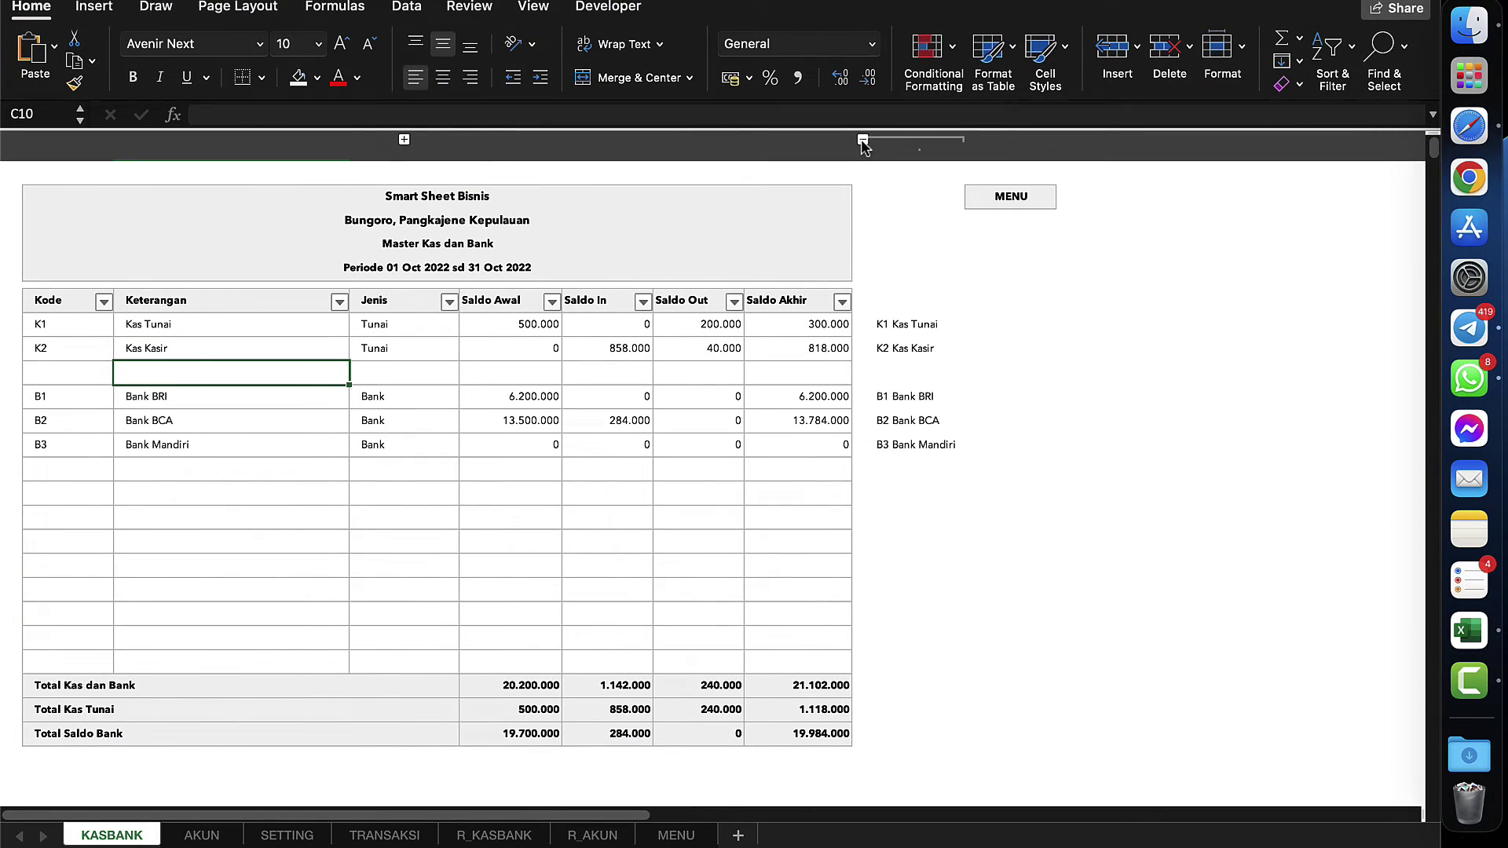
{"action": "left_click", "coordinate": [403, 140]}
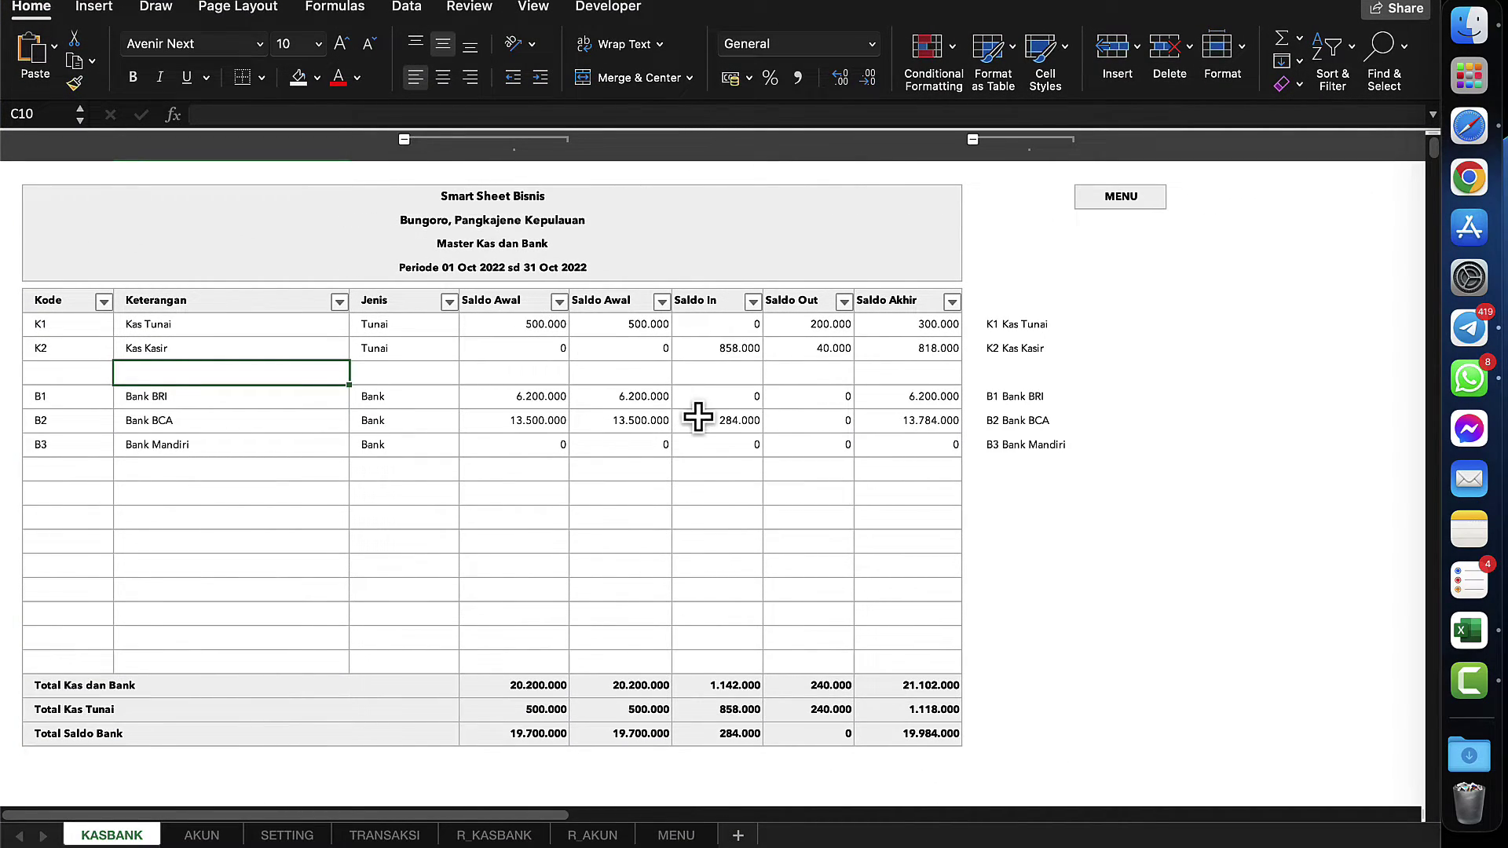
- Enter the Kode K3 in the blank row above B1 Bank BRI
{"action": "left_click", "coordinate": [58, 376]}
{"action": "type", "text": "3"}
{"action": "key", "text": "Return"}
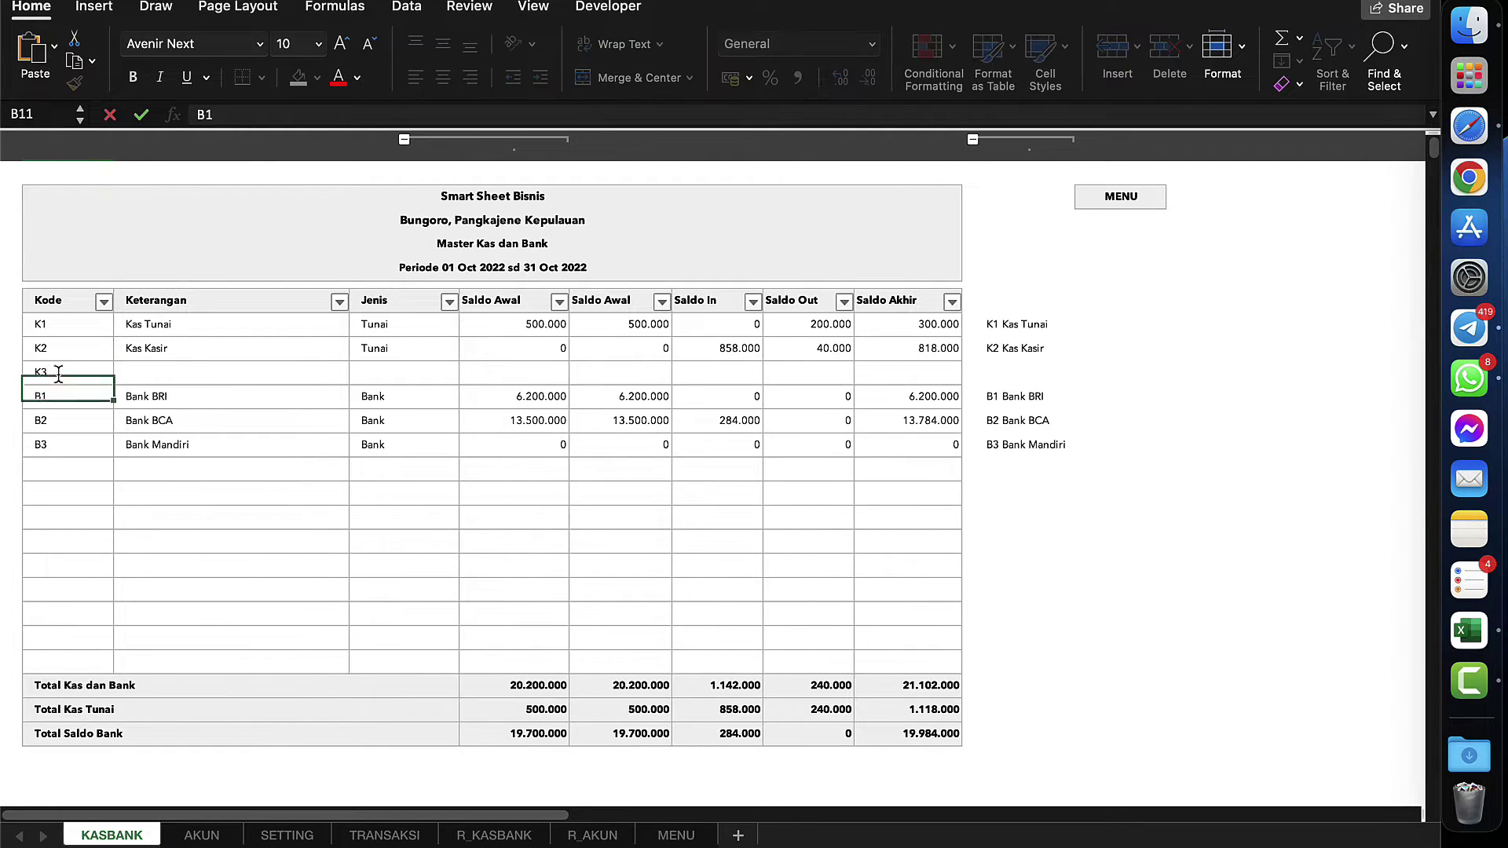
- Rename the K2 account's Keterangan to Kas Kasir 1
{"action": "left_click", "coordinate": [204, 357]}
{"action": "double_click", "coordinate": [210, 354]}
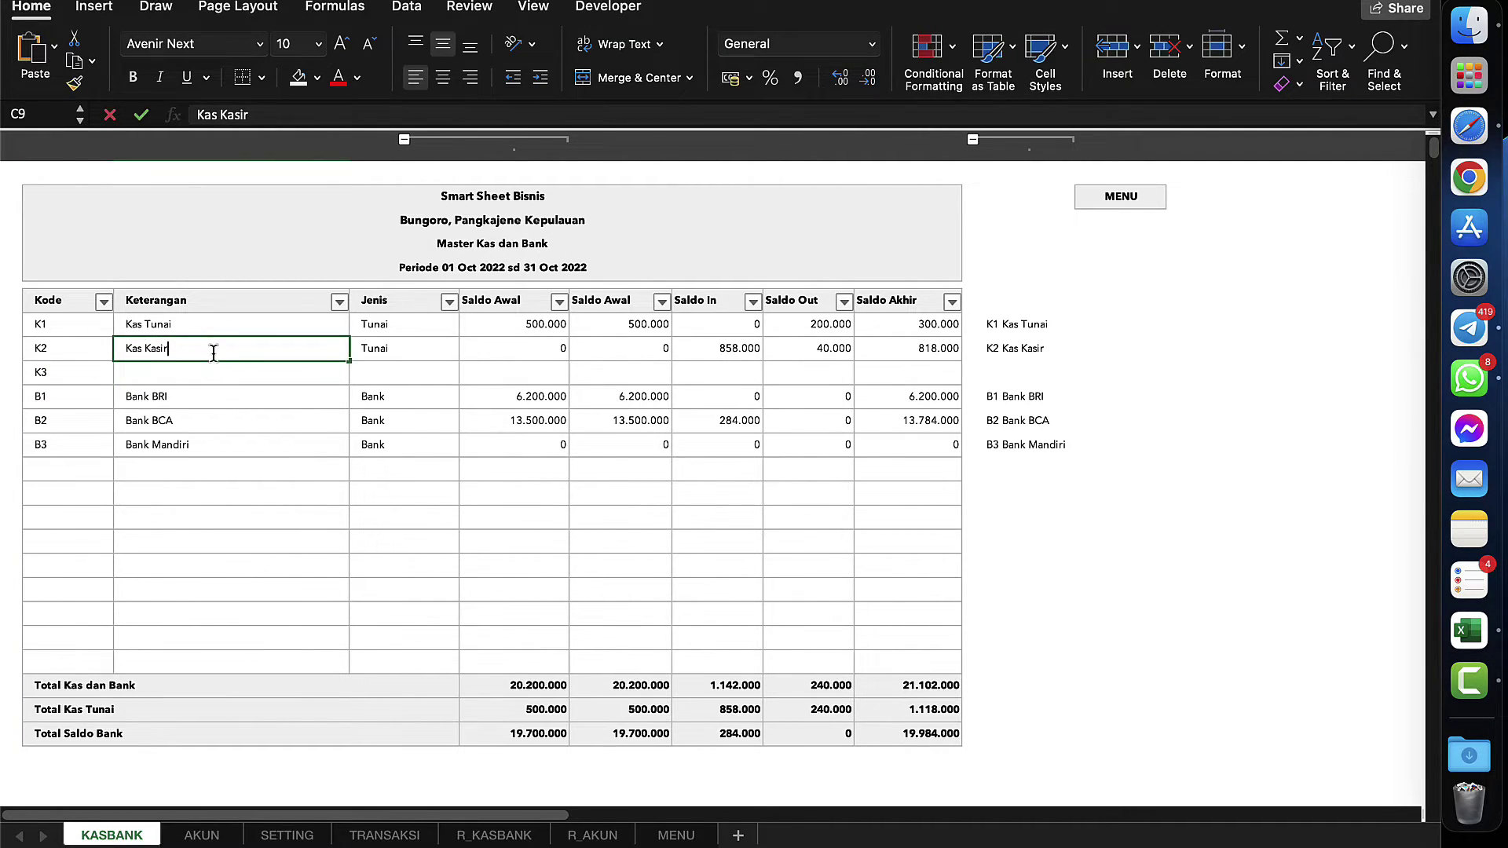
{"action": "key", "text": "Return"}
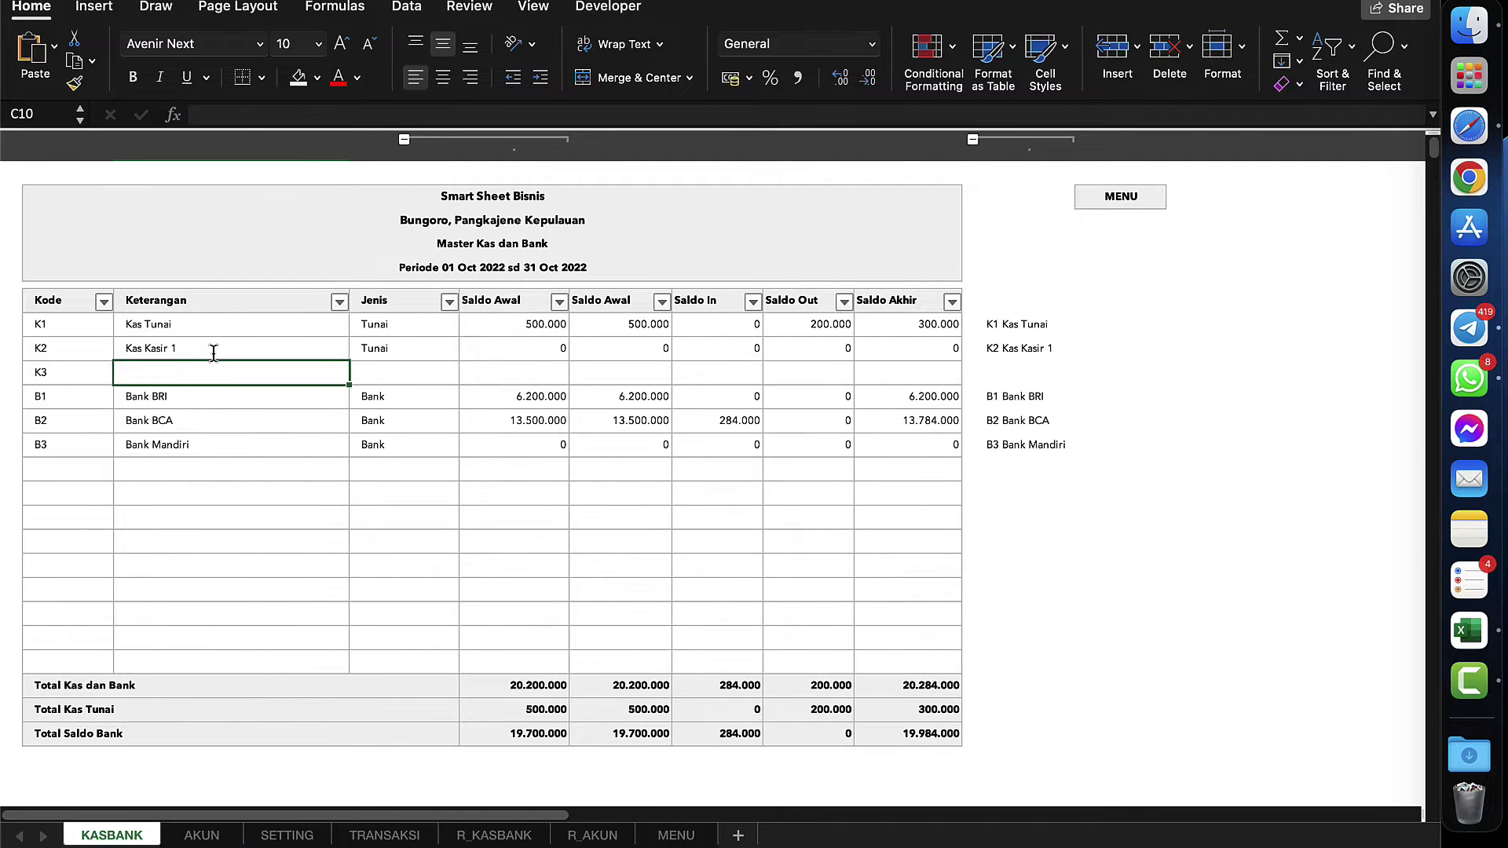
- Name the K3 account Kas Kasir 2 and fill its Jenis with Tunai from the row above
{"action": "type", "text": "Kas Kasir 2"}
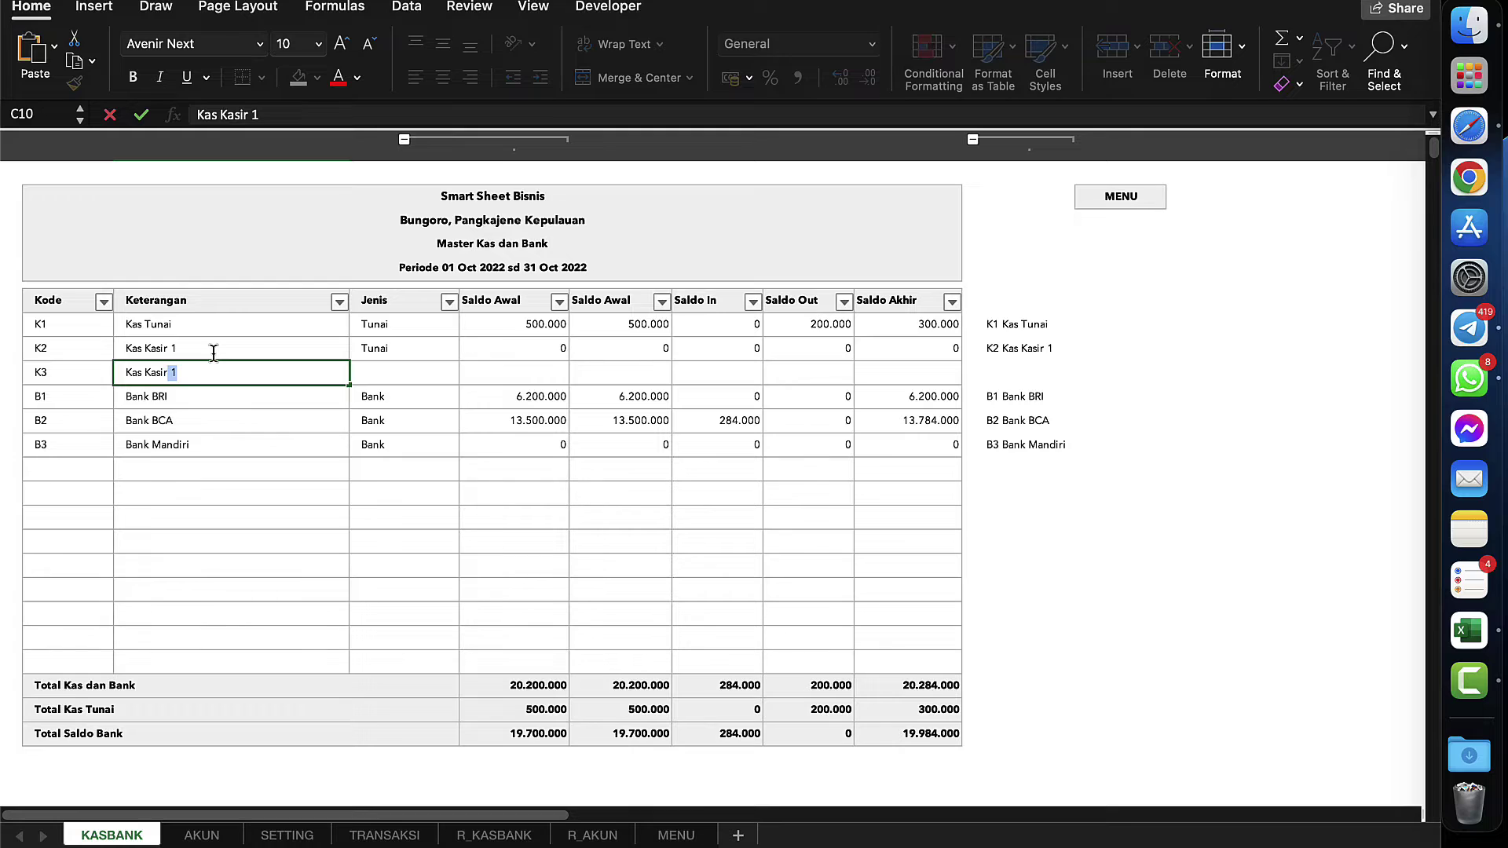
{"action": "key", "text": "Return"}
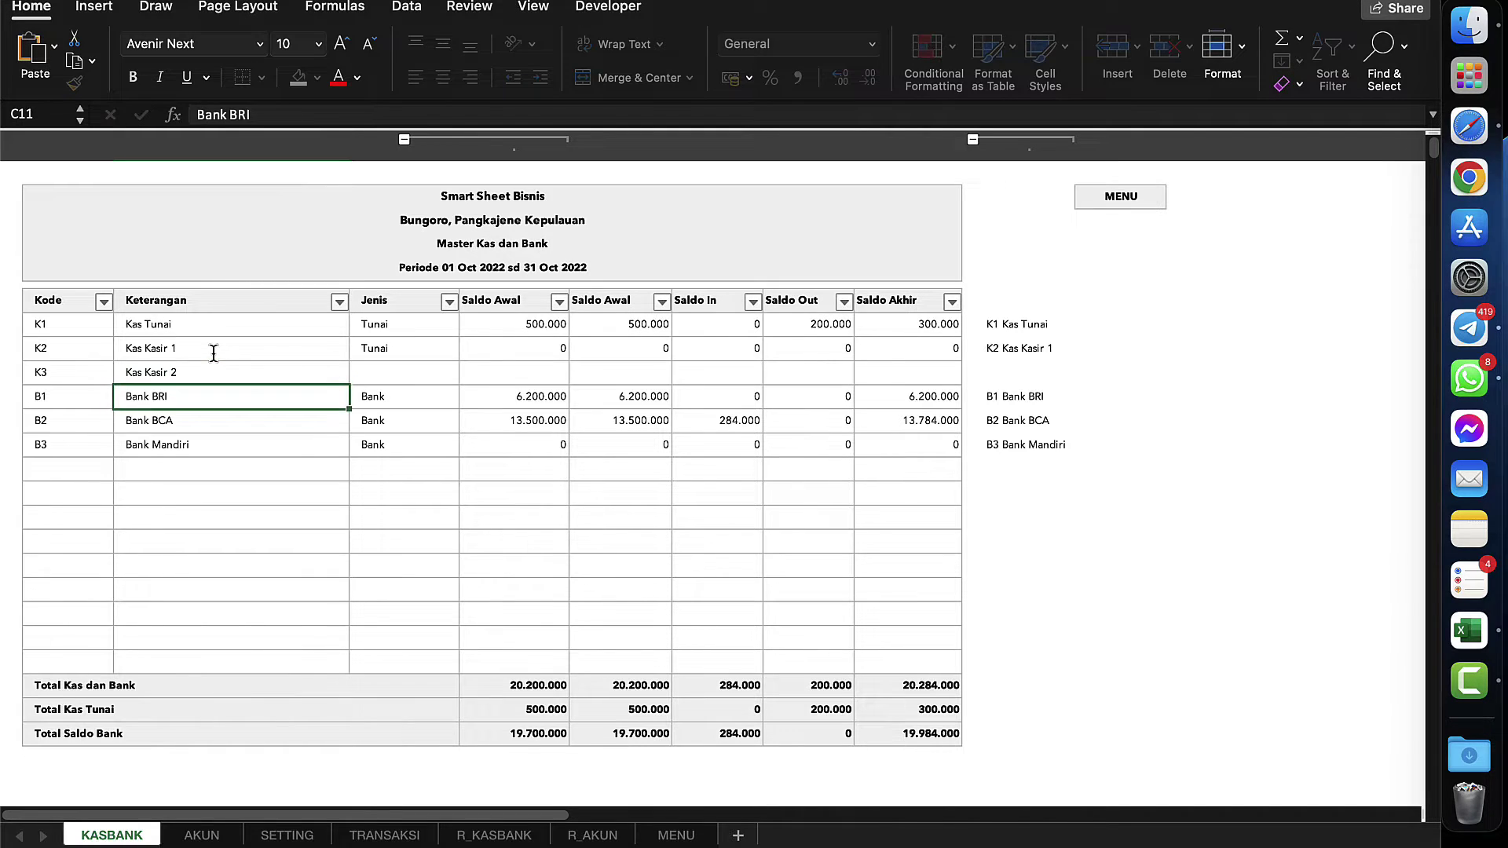
{"action": "key", "text": "Up"}
{"action": "key", "text": "Right"}
{"action": "key", "text": "ctrl+d"}
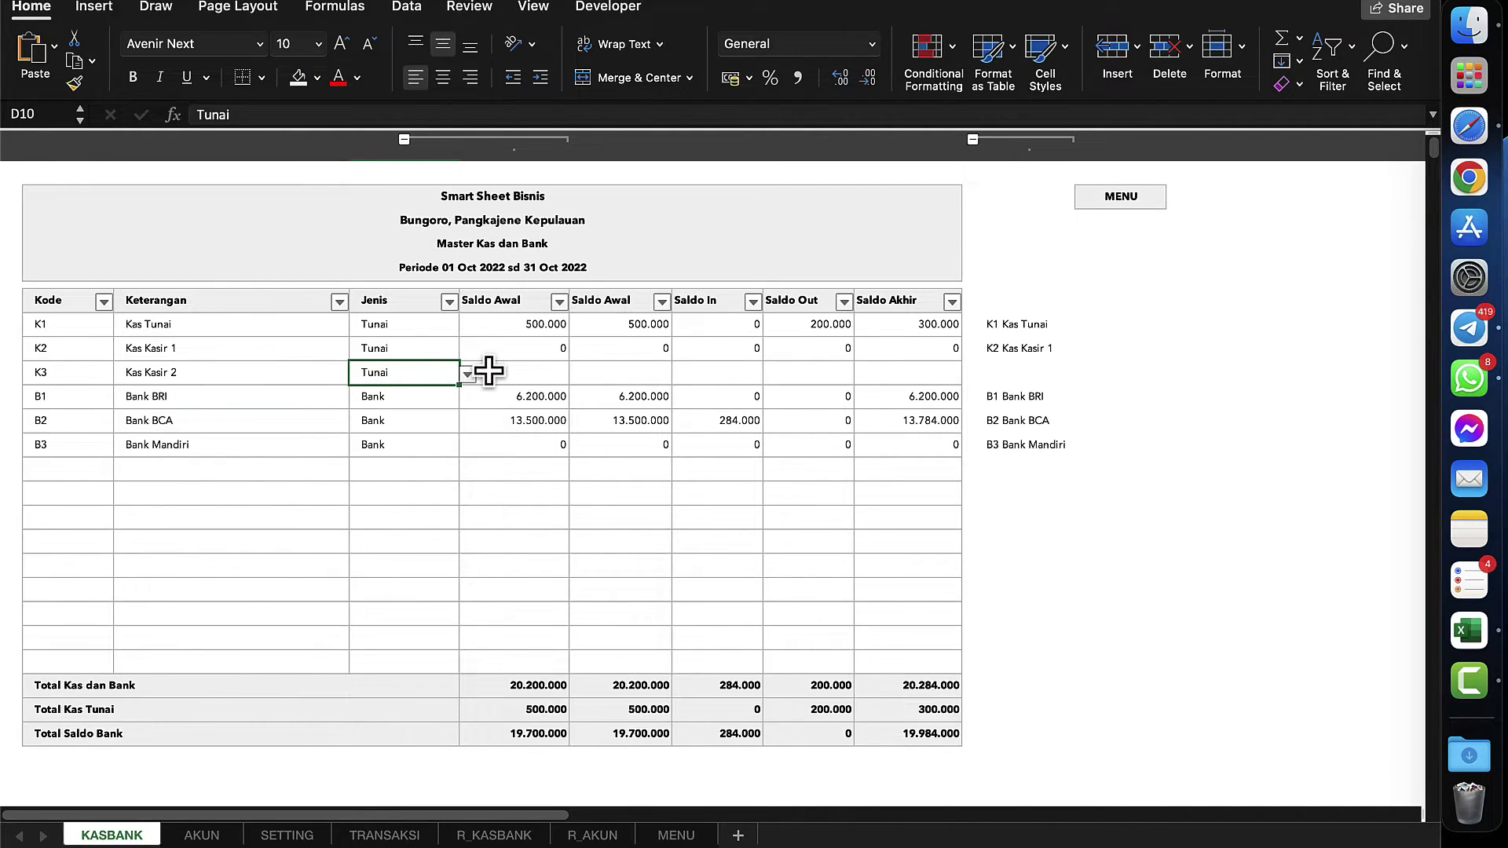
- Copy the K2 Kas Kasir 1 row's balance and label formulas, from the first Saldo Awal onward, into the K3 Kas Kasir 2 row
{"action": "left_click", "coordinate": [537, 351]}
{"action": "key", "text": "shift+Right"}
{"action": "key", "text": "shift+Right"}
{"action": "key", "text": "shift+Right"}
{"action": "key", "text": "shift+Right"}
{"action": "key", "text": "shift+Right"}
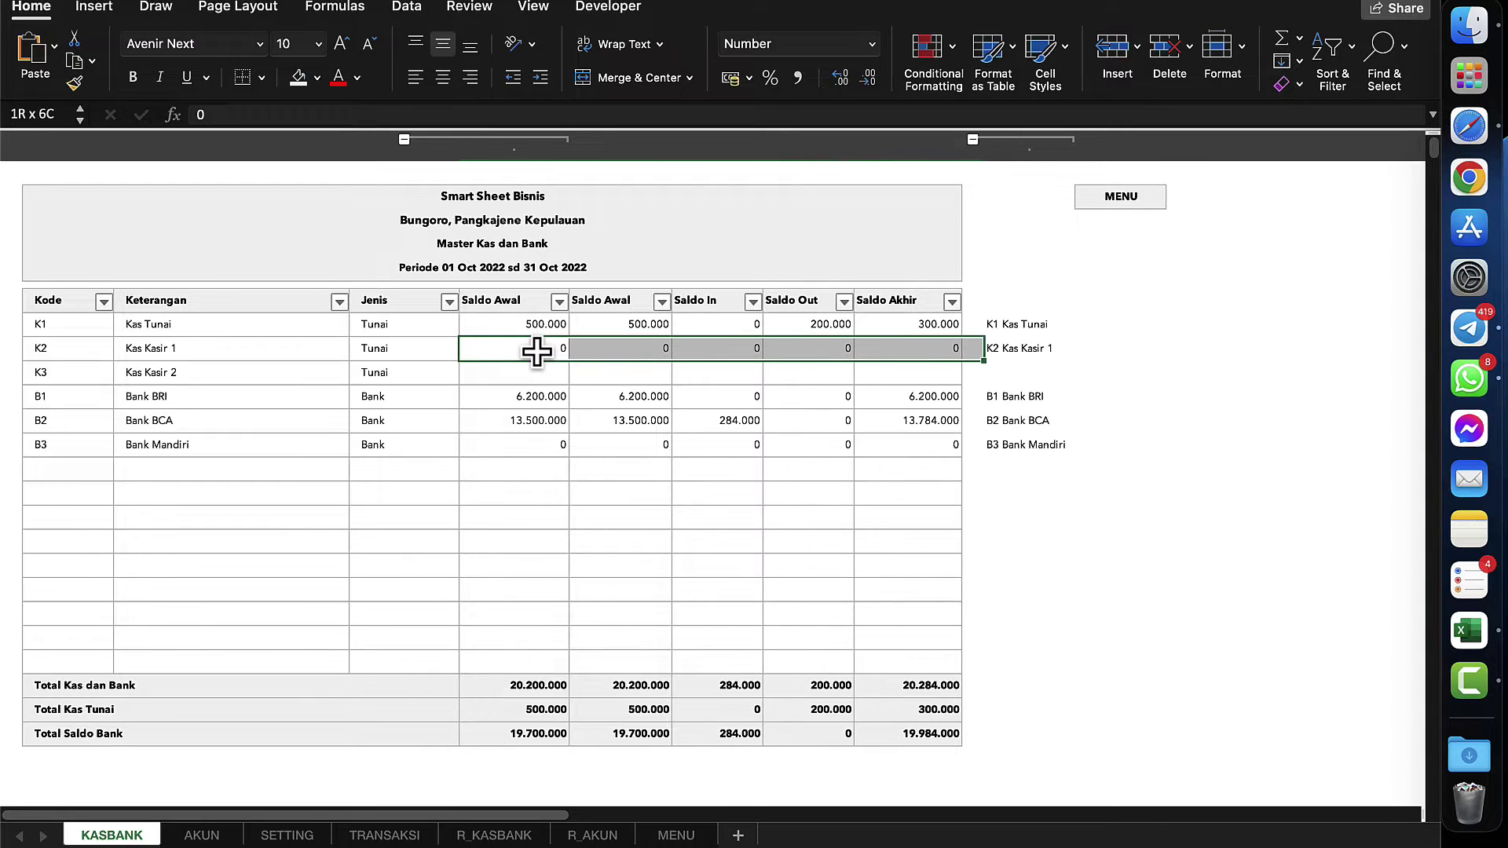
{"action": "right_click", "coordinate": [562, 355]}
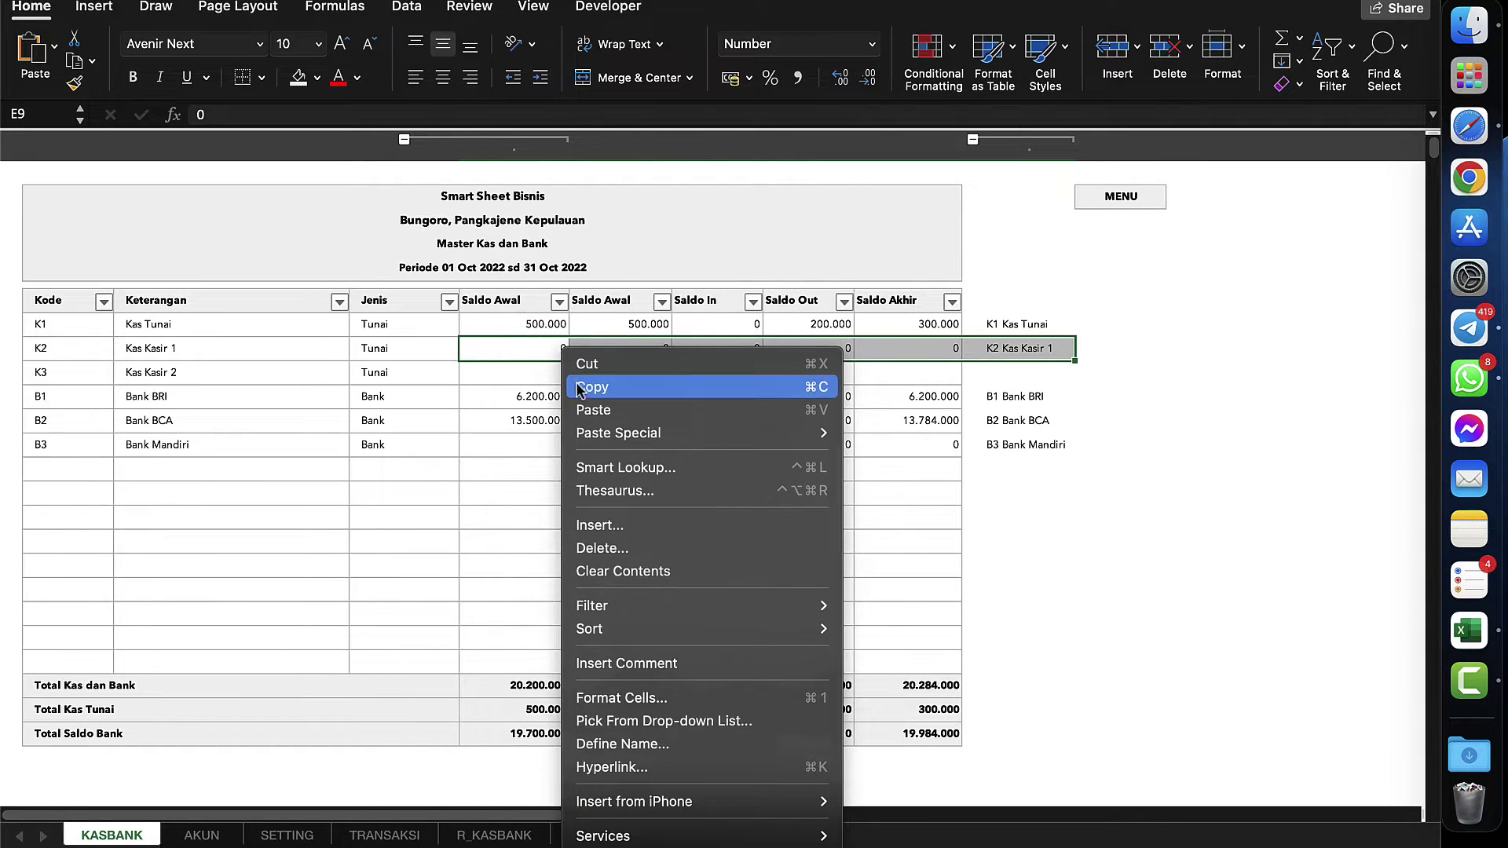
{"action": "left_click", "coordinate": [583, 388]}
{"action": "left_click", "coordinate": [497, 373]}
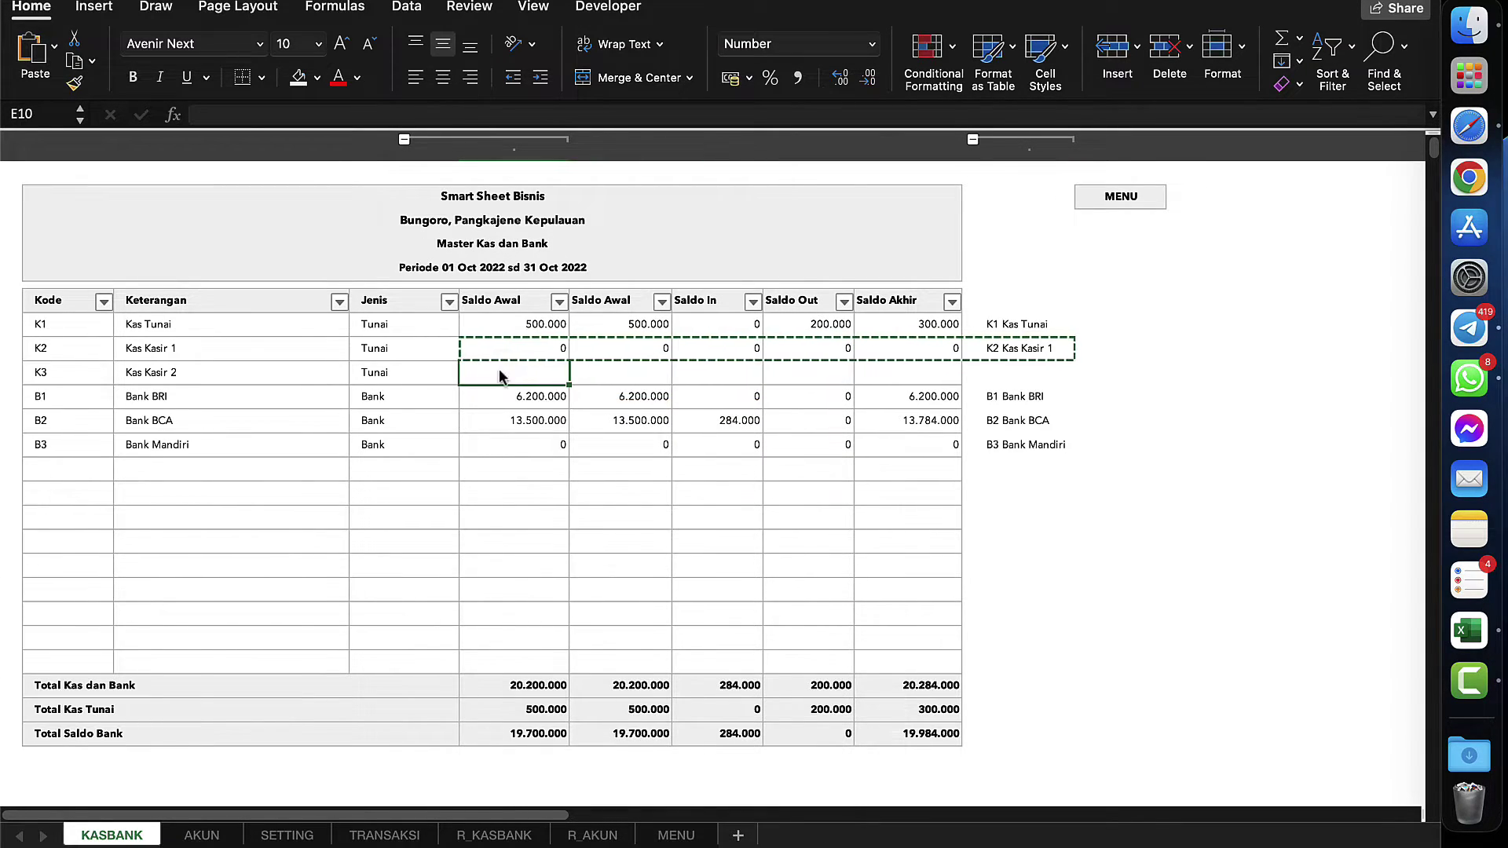
{"action": "right_click", "coordinate": [503, 369]}
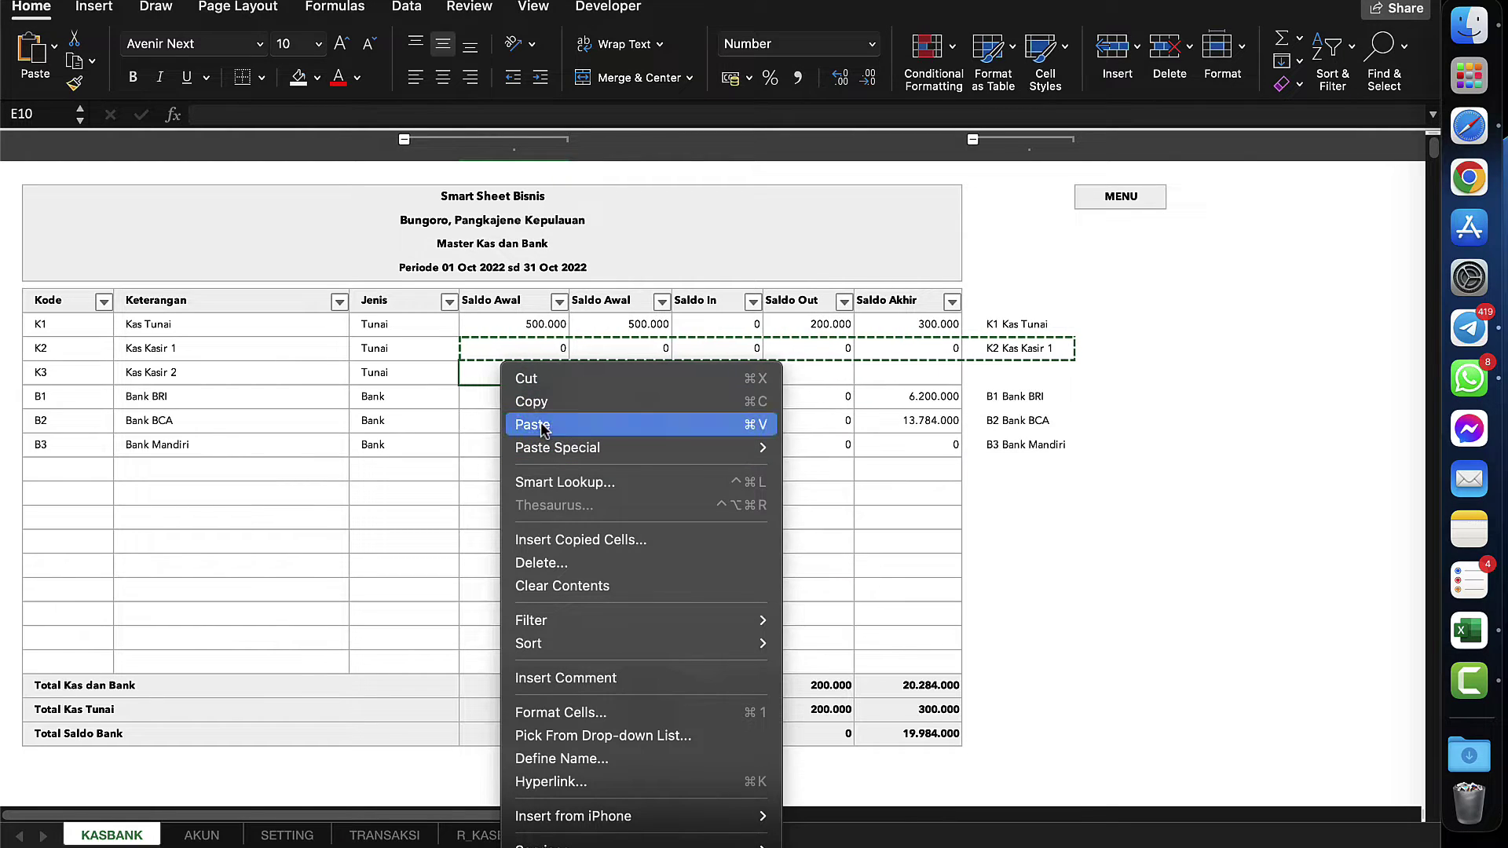
{"action": "left_click", "coordinate": [534, 424]}
{"action": "left_click", "coordinate": [448, 422]}
{"action": "key", "text": "Escape"}
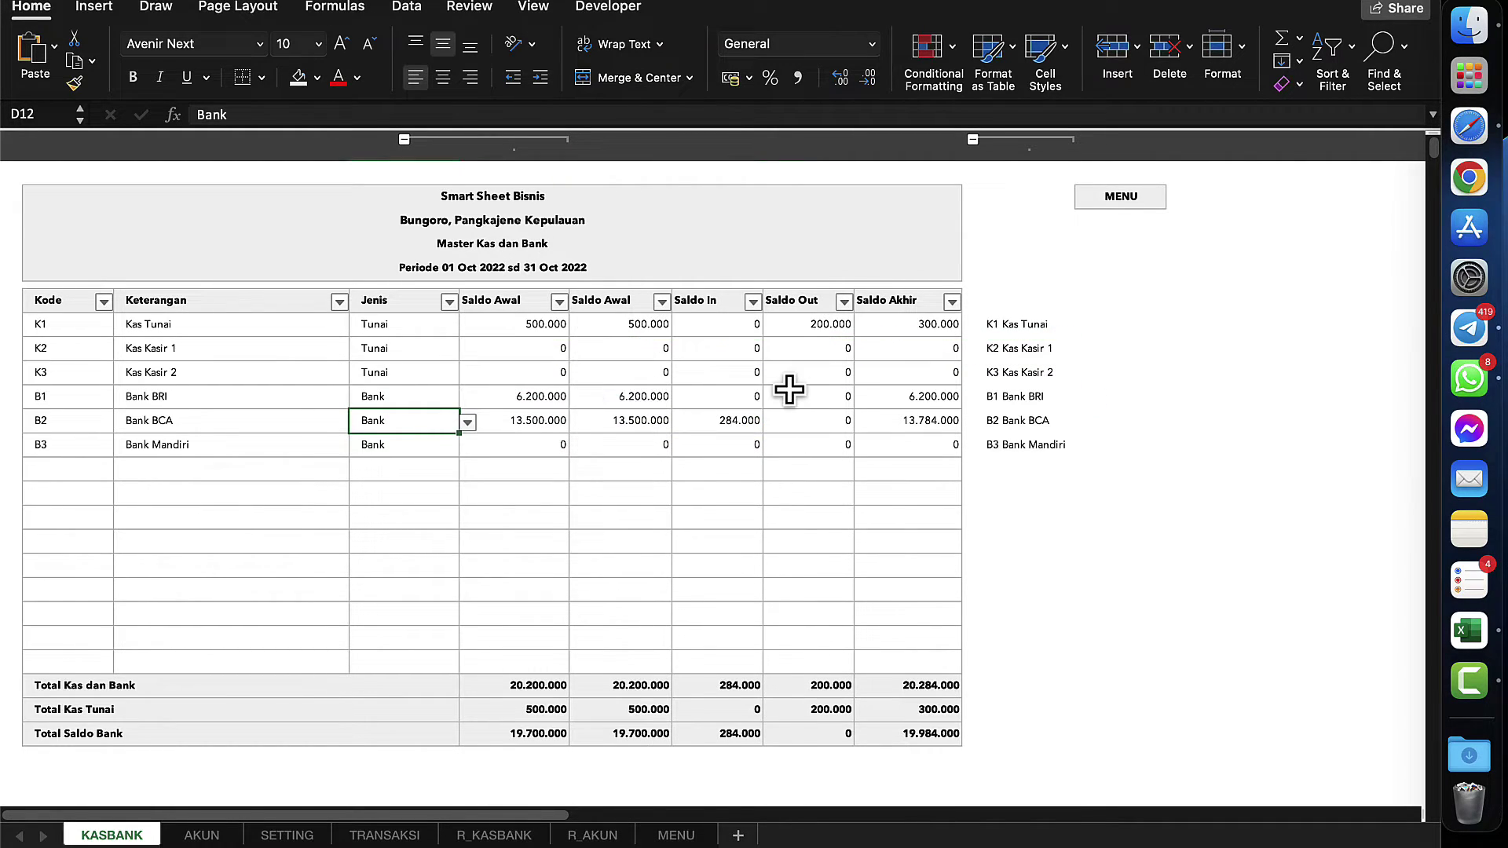
{"action": "left_click", "coordinate": [788, 389]}
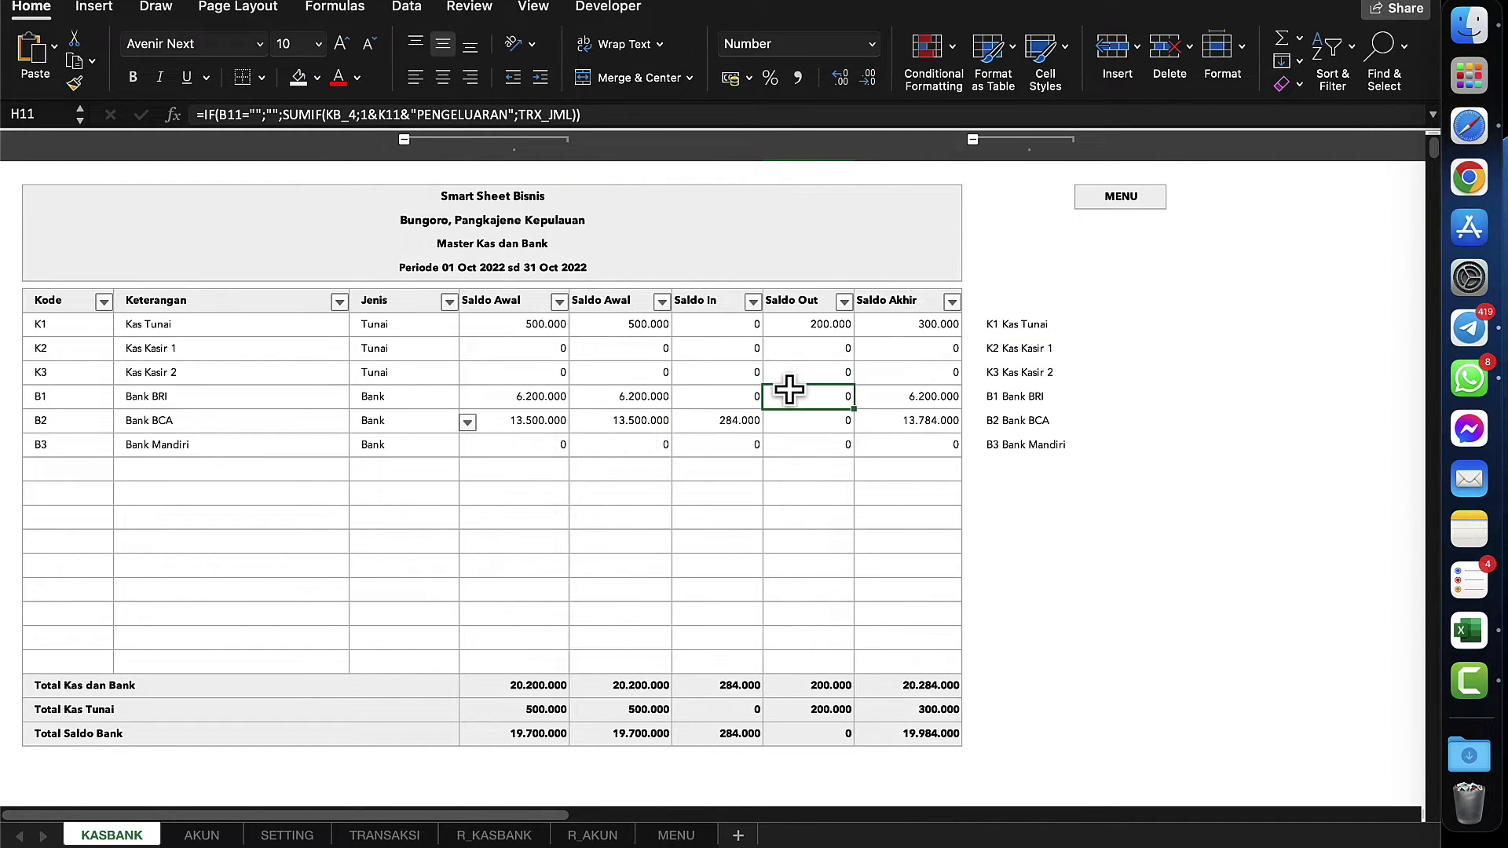
- In the TRANSAKSI sheet, set the Kas Bank of the TRX-001 Mutasi Kas Masuk entry to K2 Kas Kasir 1
{"action": "left_click", "coordinate": [1121, 197]}
{"action": "left_click", "coordinate": [267, 292]}
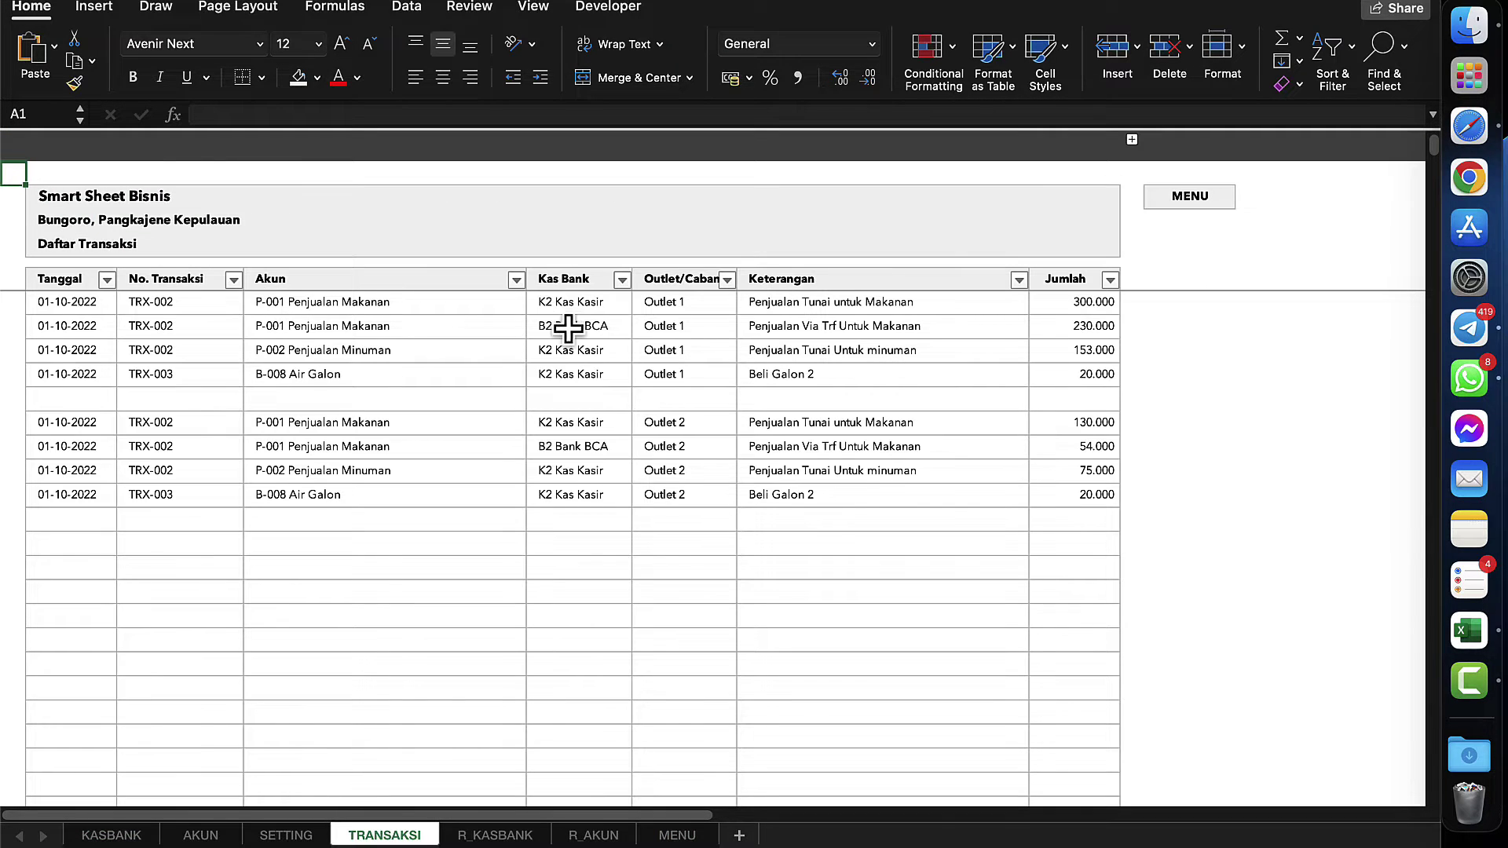
{"action": "left_click", "coordinate": [616, 303]}
{"action": "scroll", "coordinate": [617, 302], "scroll_direction": "up", "scroll_amount": 3}
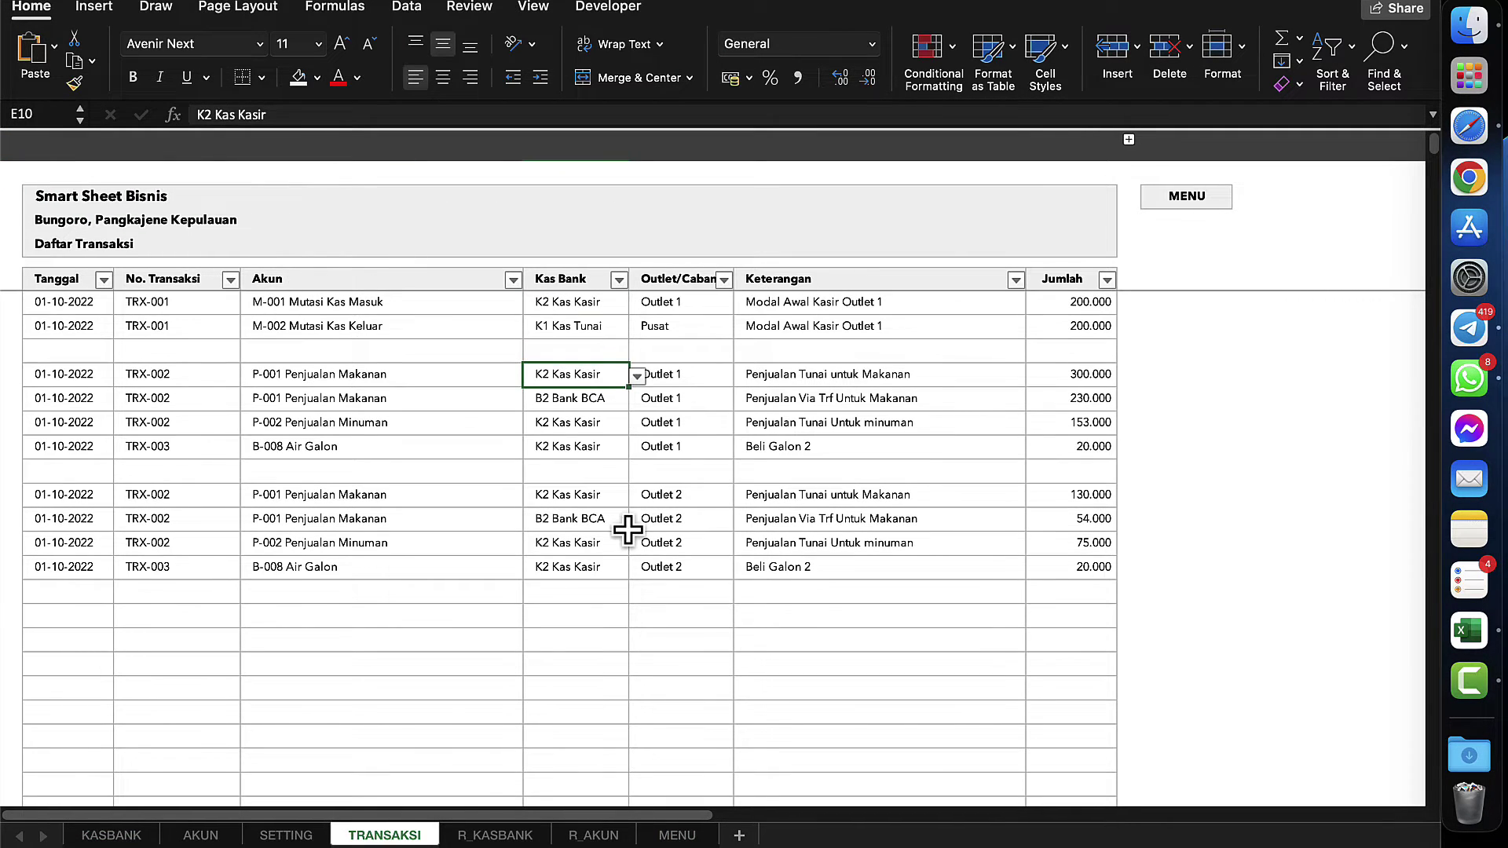
{"action": "left_click", "coordinate": [602, 301]}
{"action": "left_click", "coordinate": [637, 303]}
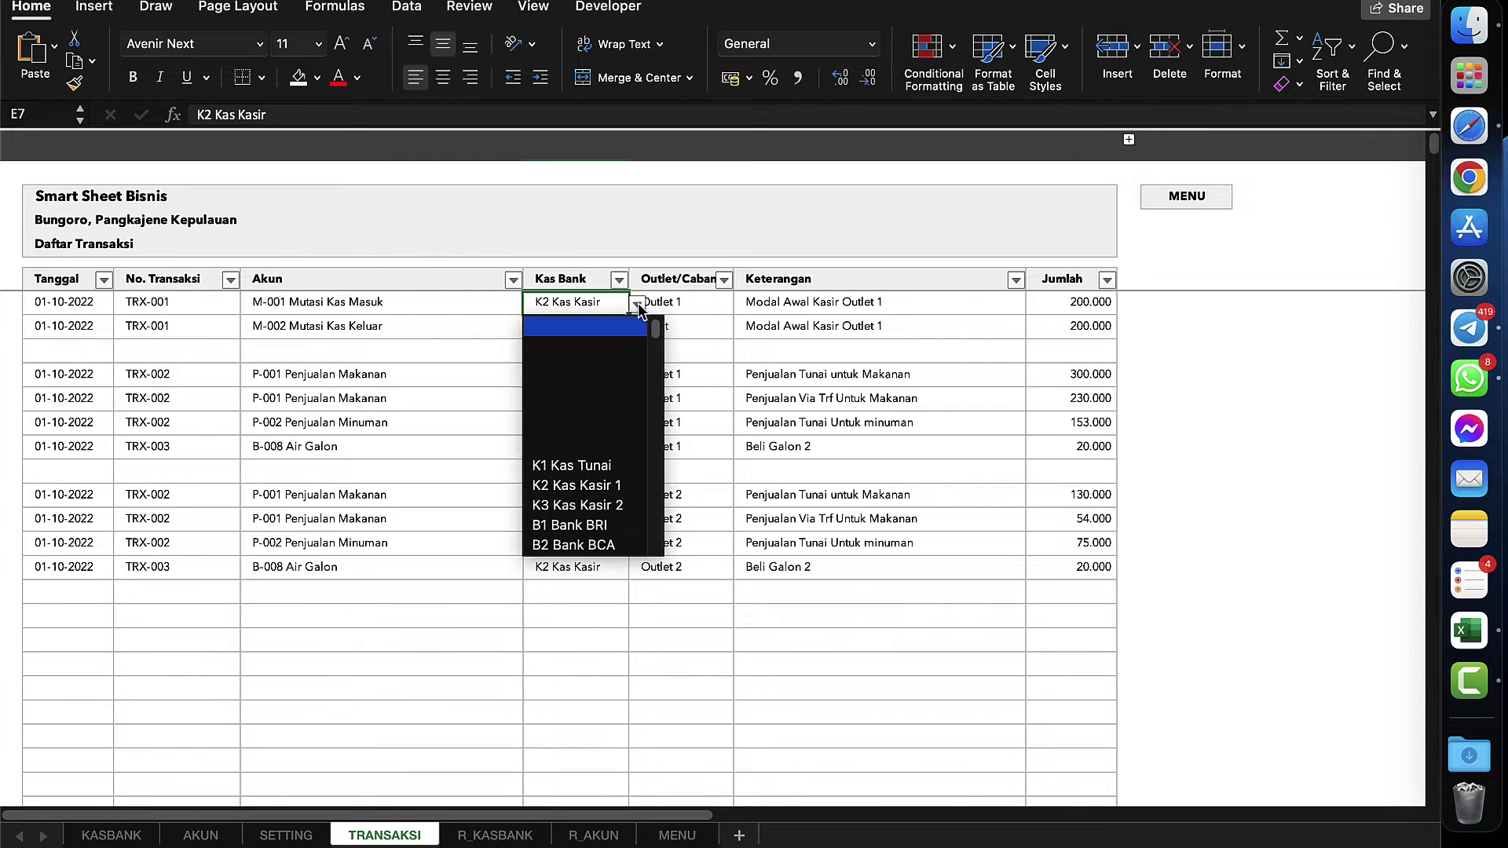
{"action": "left_click", "coordinate": [595, 485]}
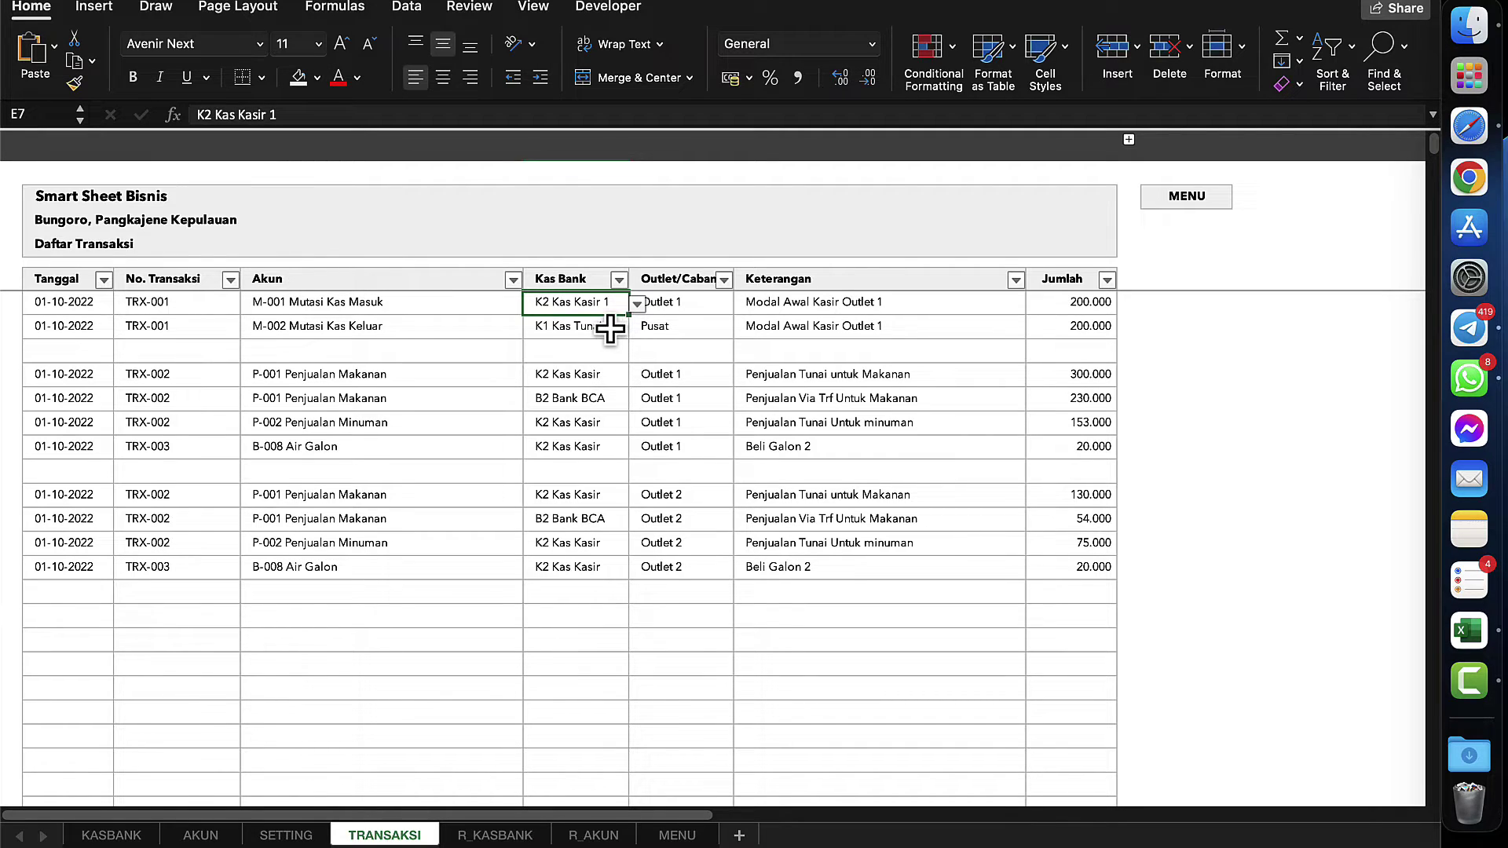
- Set Kas Bank to K2 Kas Kasir 1 for Outlet 1's cash food sale, drink sale and Air Galon entries
{"action": "left_click", "coordinate": [606, 372]}
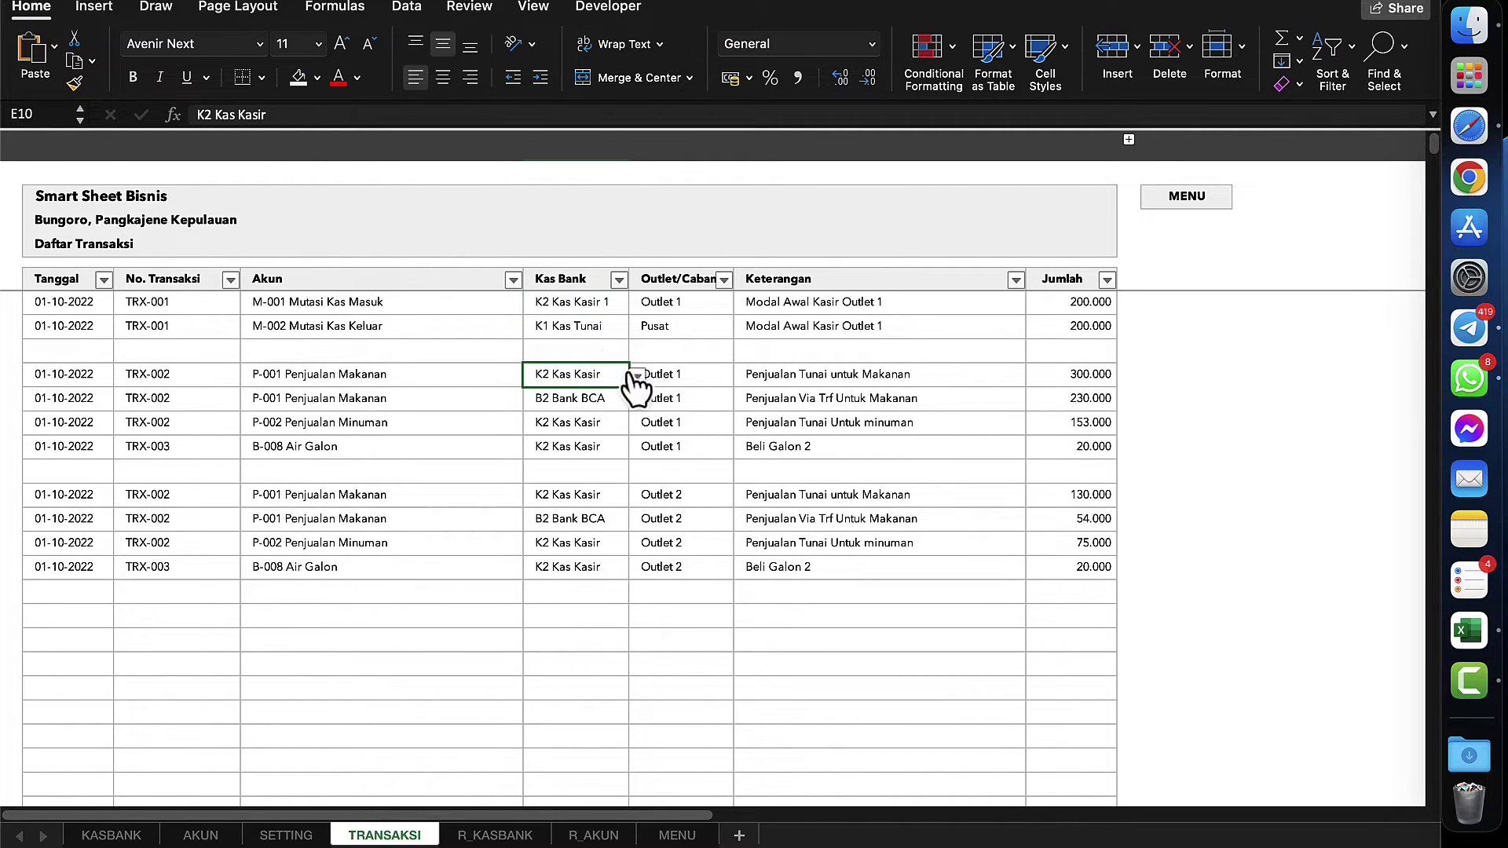
{"action": "left_click", "coordinate": [637, 377]}
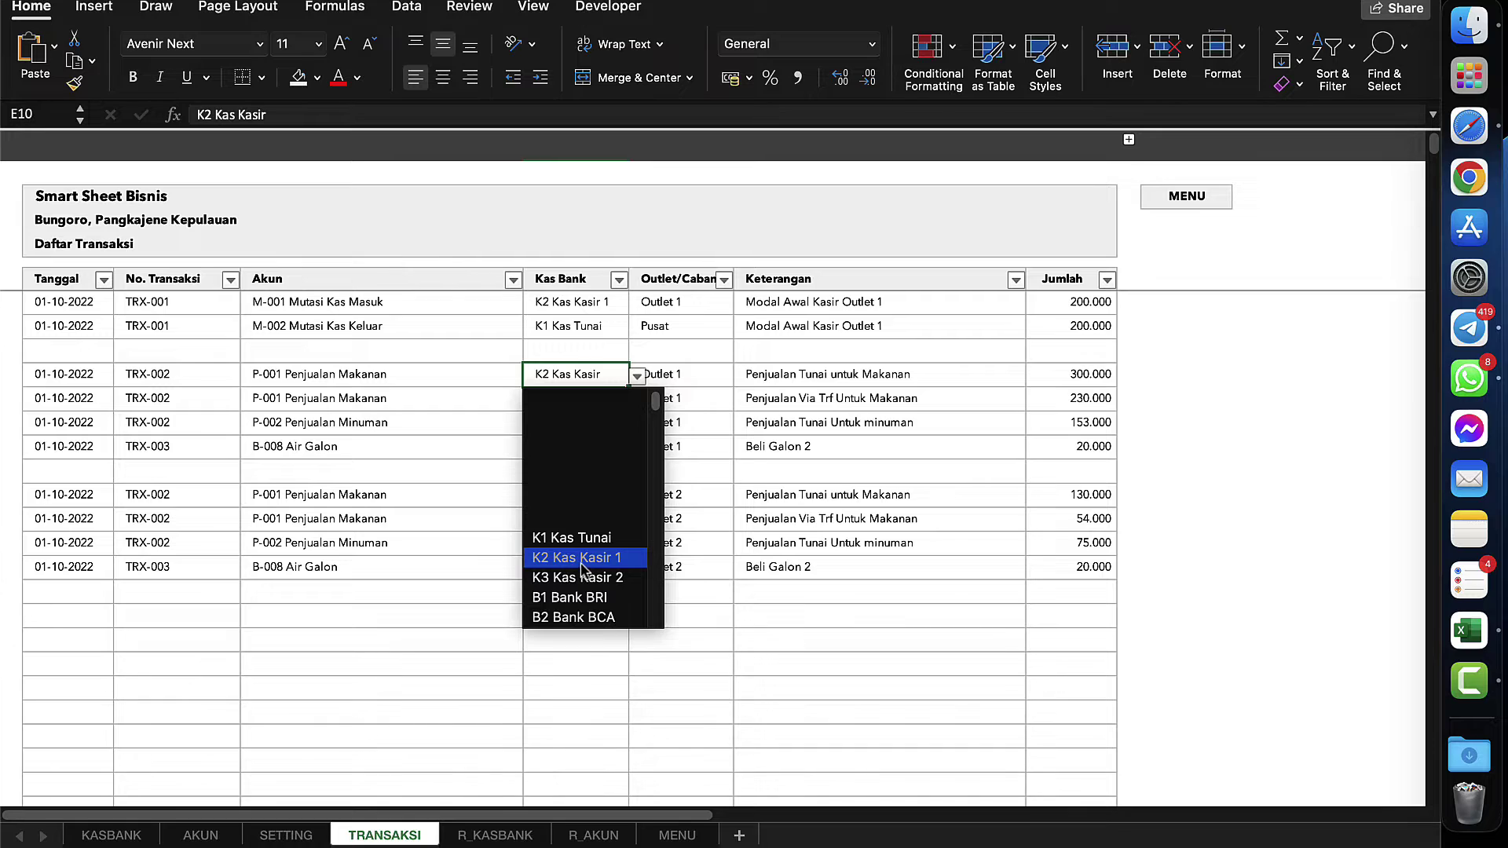
{"action": "left_click", "coordinate": [584, 557]}
{"action": "key", "text": "cmd+c"}
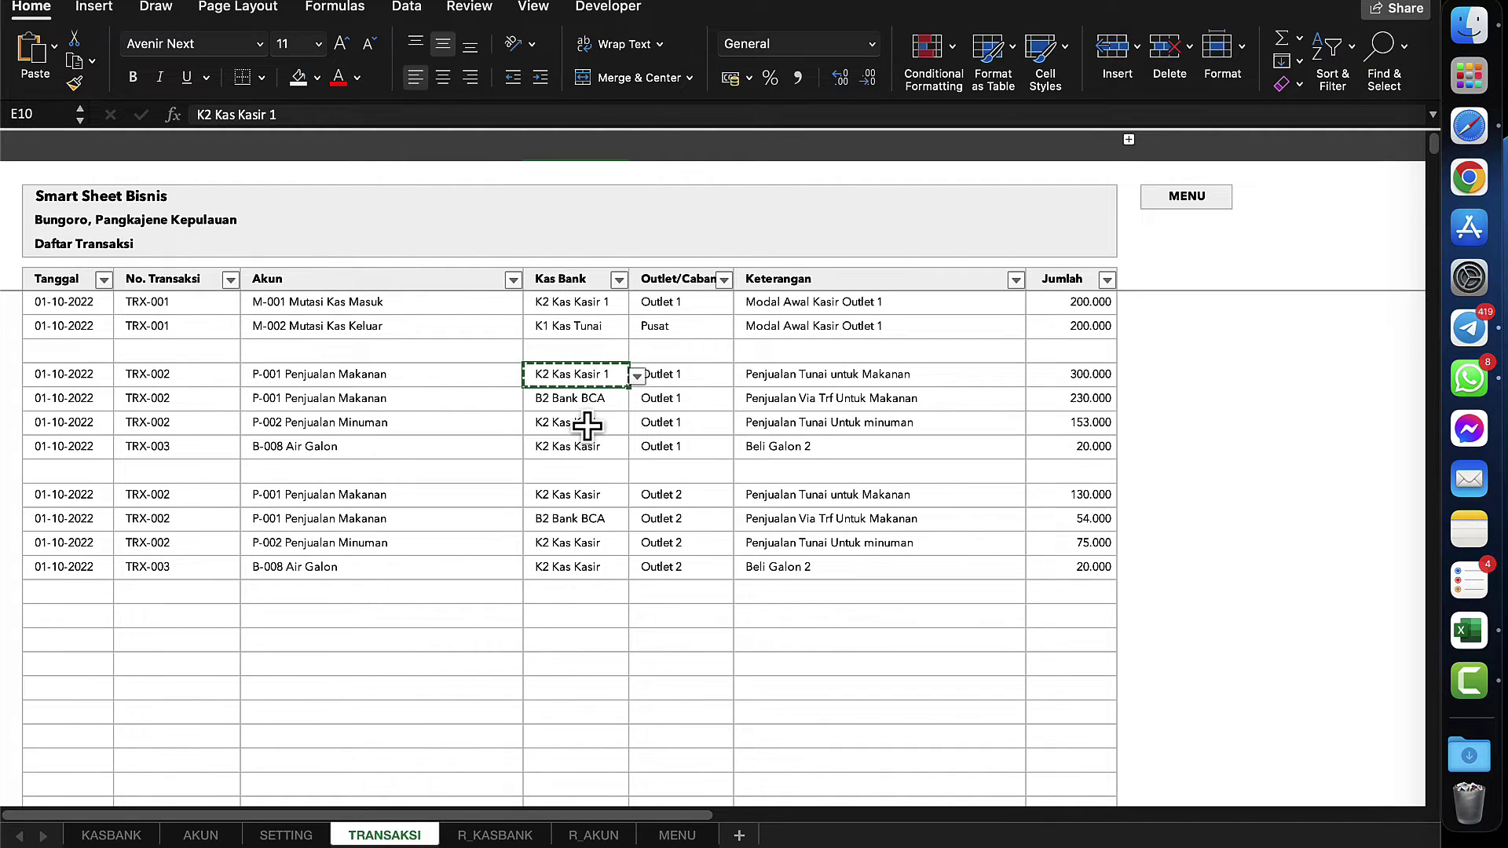
{"action": "left_click", "coordinate": [586, 424]}
{"action": "key", "text": "shift+Down"}
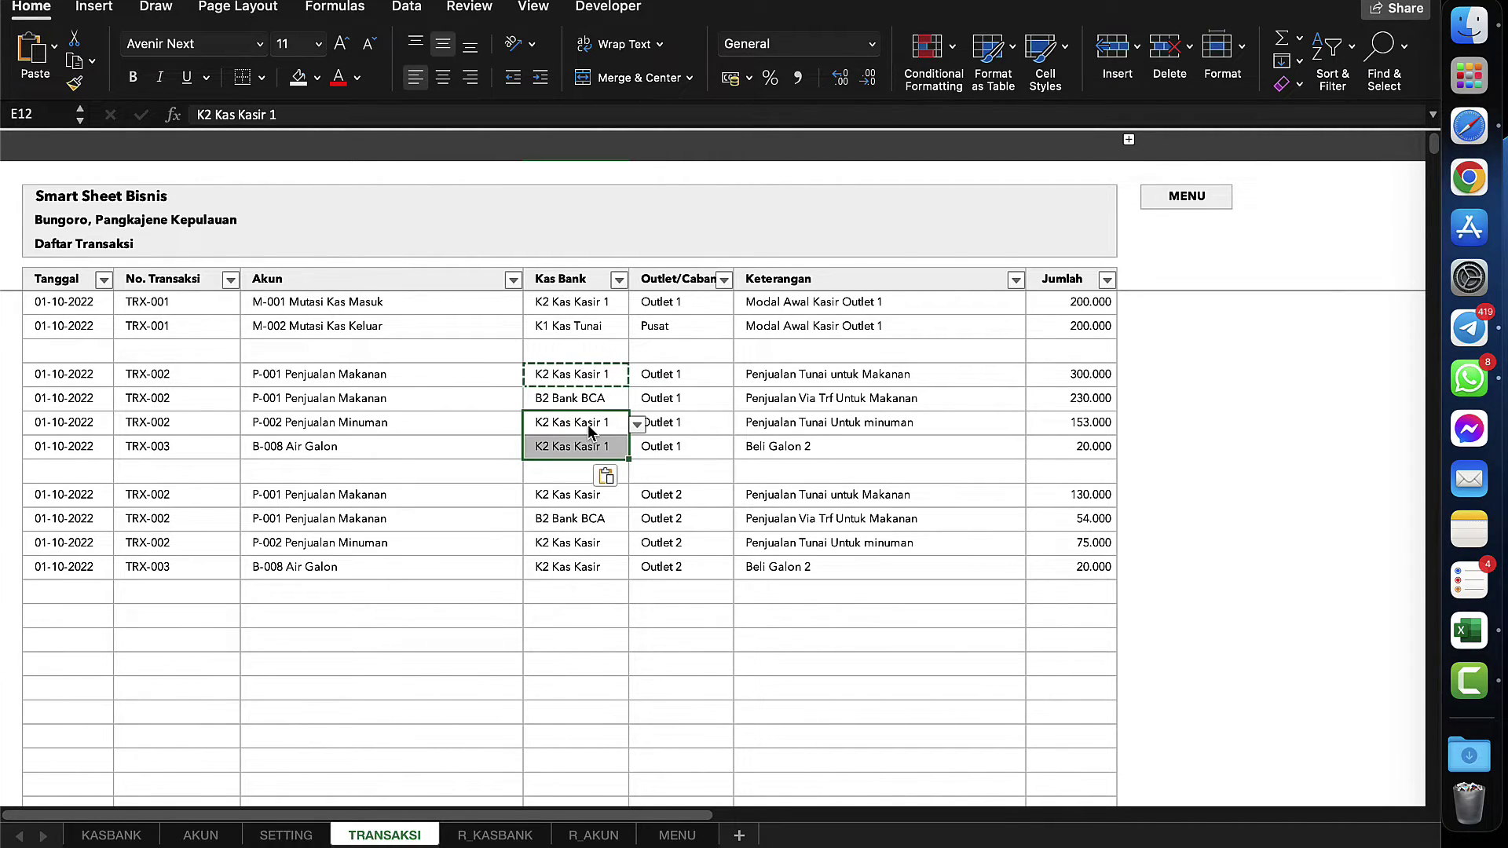
{"action": "key", "text": "cmd+v"}
- Set Kas Bank to K3 Kas Kasir 2 for Outlet 2's cash food sale, drink sale and Air Galon entries
{"action": "left_click", "coordinate": [616, 495]}
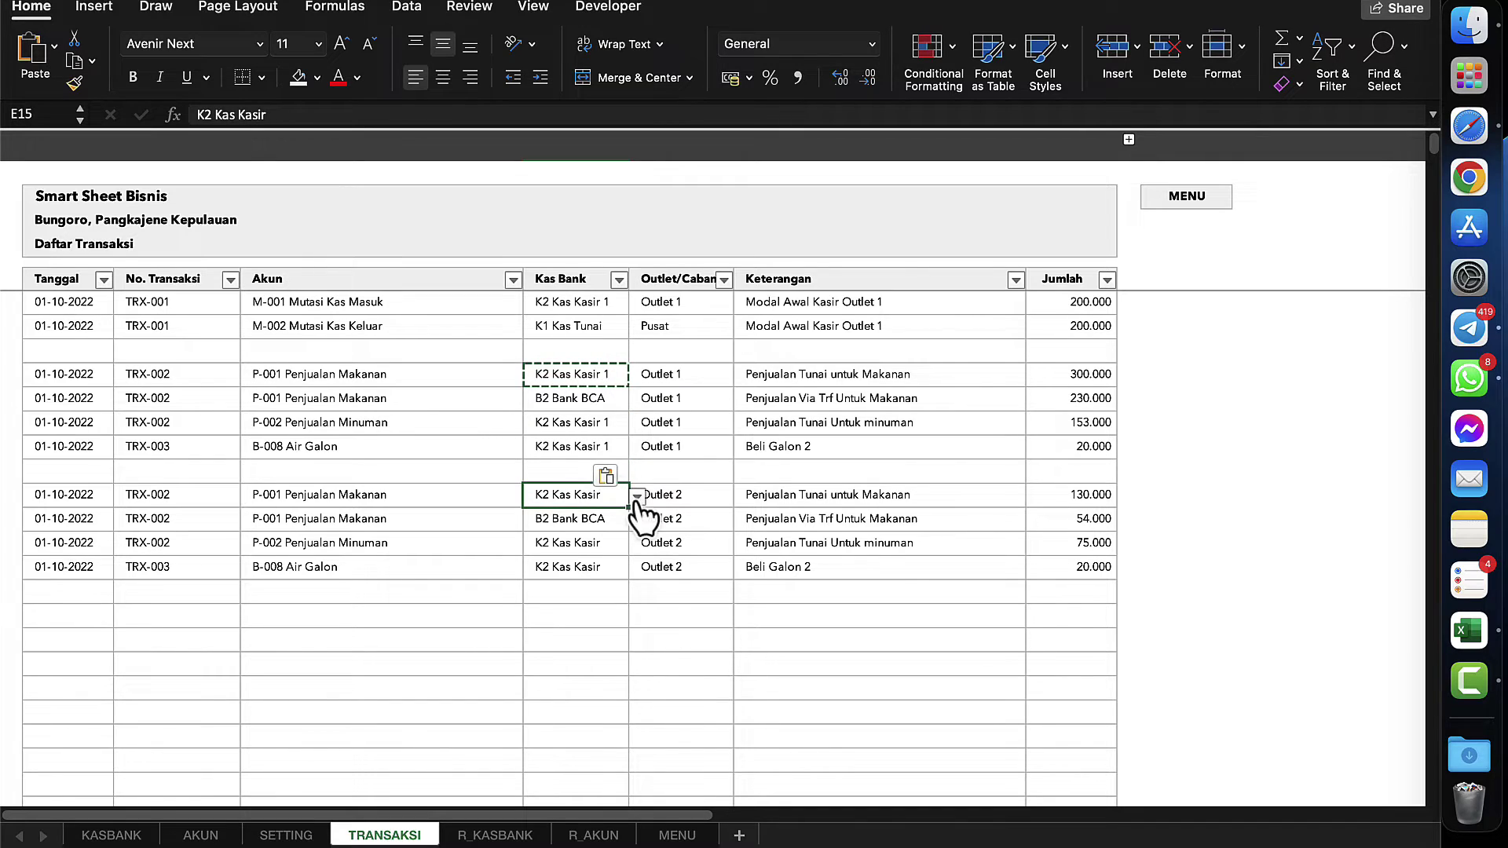
{"action": "left_click", "coordinate": [636, 497]}
{"action": "left_click", "coordinate": [577, 693]}
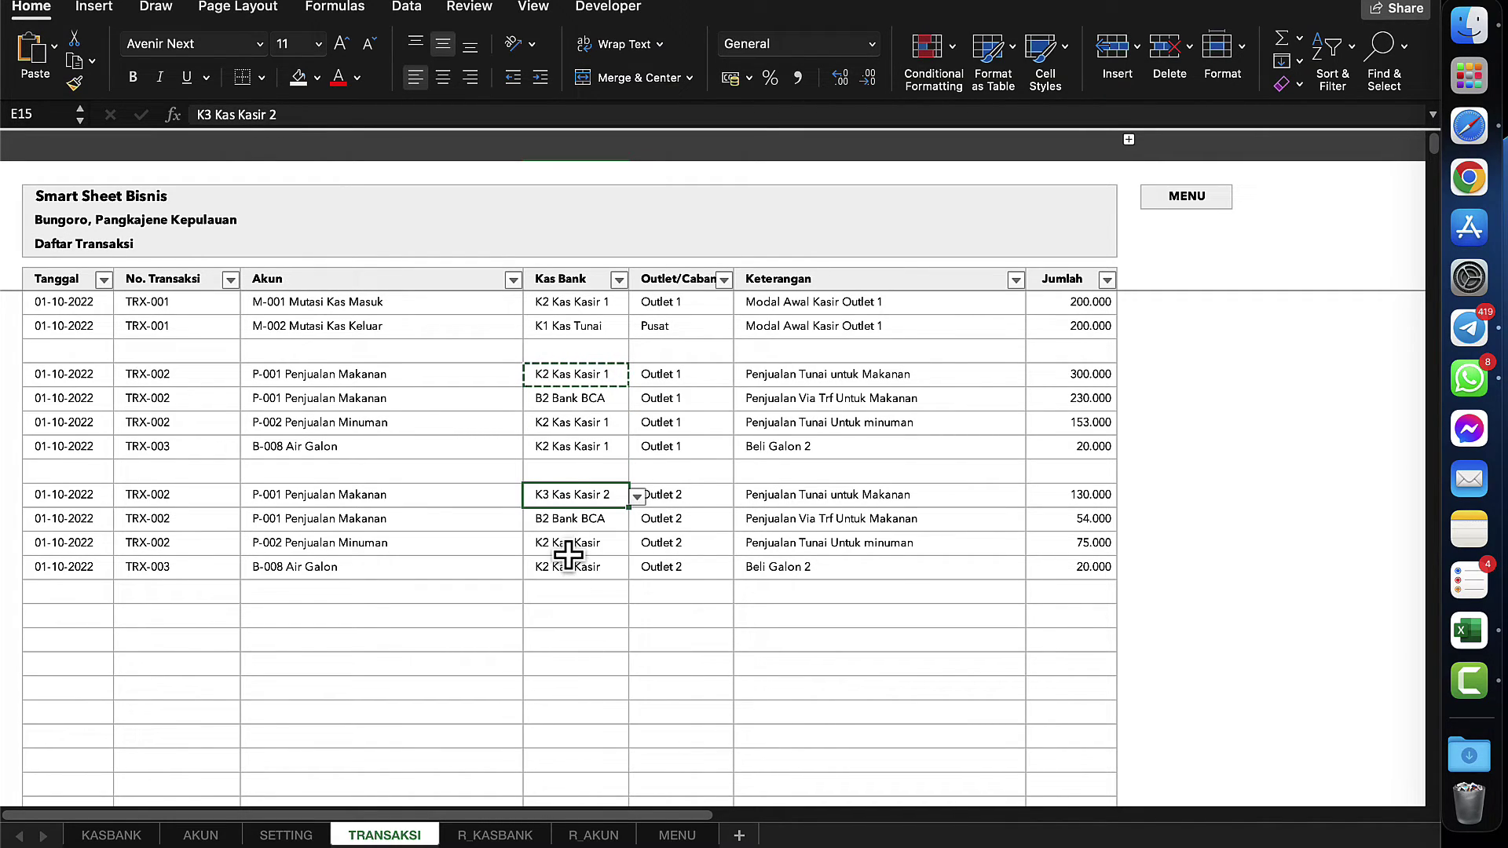
{"action": "key", "text": "cmd+c"}
{"action": "key", "text": "Down"}
{"action": "key", "text": "Down"}
{"action": "key", "text": "shift+Down"}
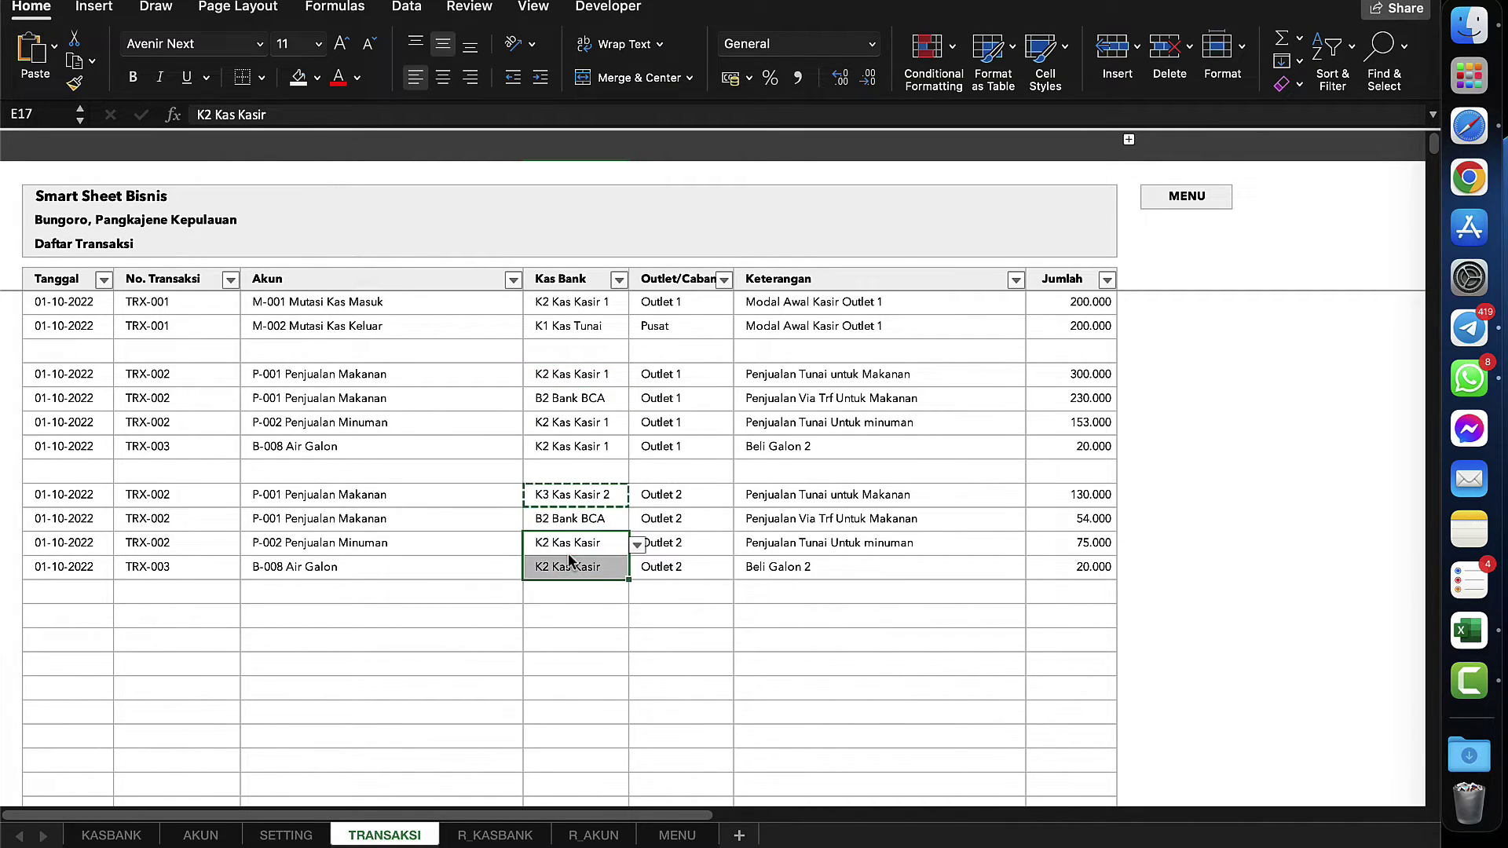
{"action": "key", "text": "cmd+v"}
{"action": "left_click", "coordinate": [638, 642]}
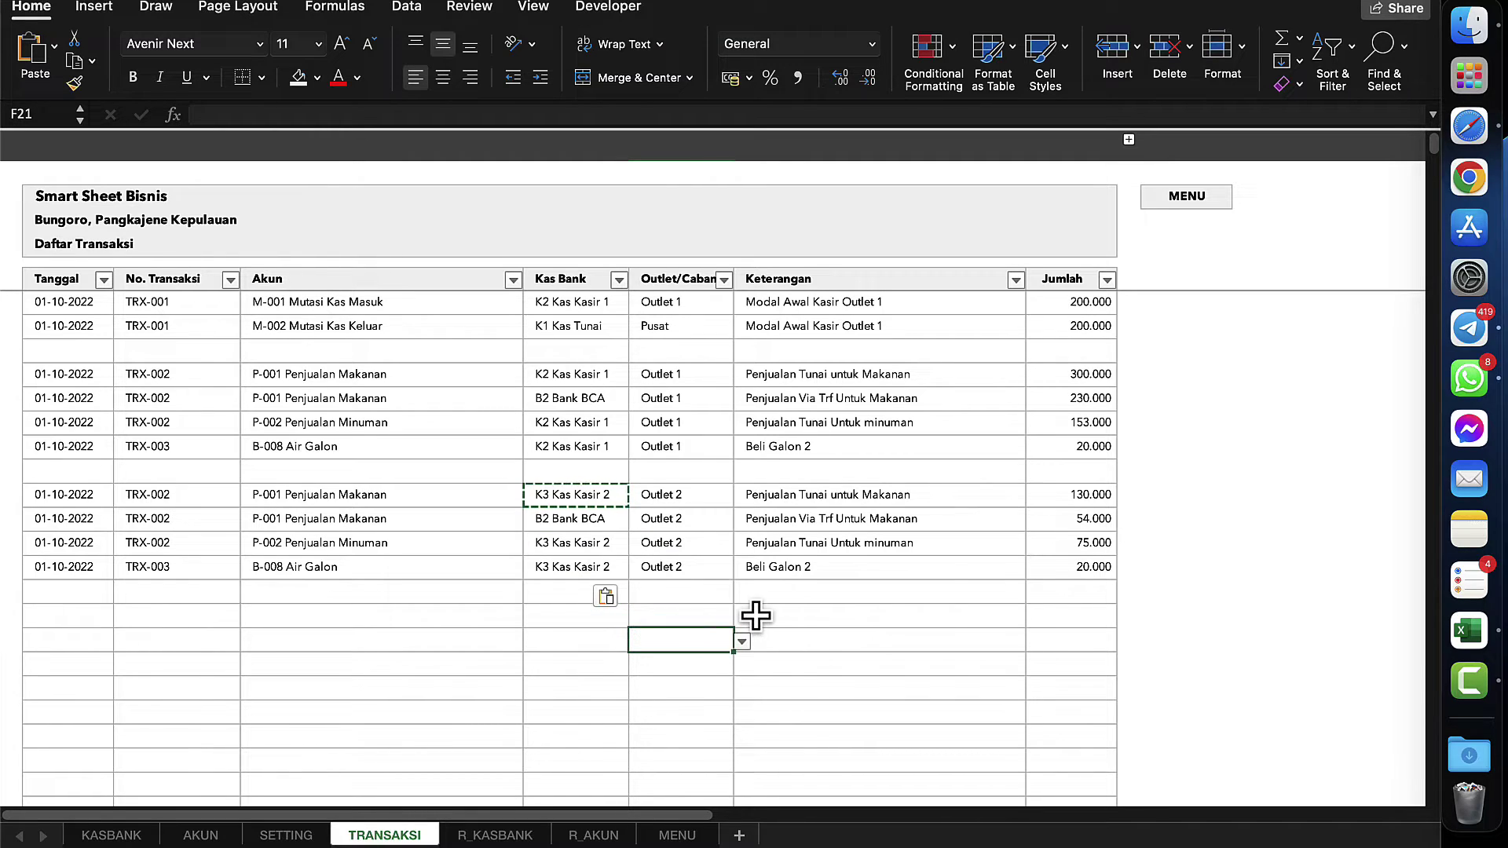
{"action": "key", "text": "Escape"}
{"action": "left_click", "coordinate": [880, 614]}
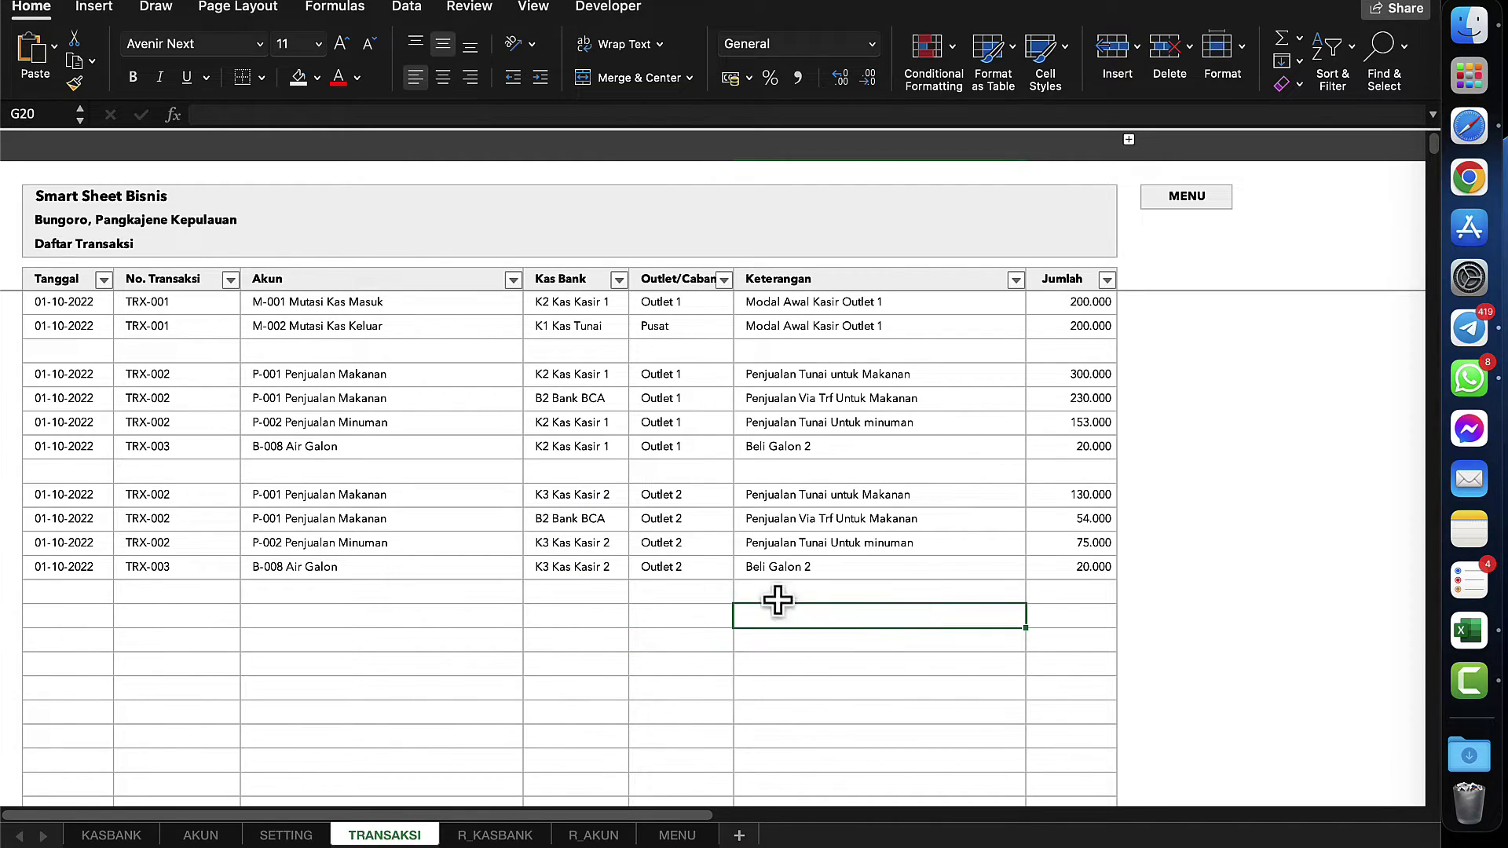
- Review the Saldo In, Saldo Out and Saldo Akhir of both cashier accounts and Bank BCA's Saldo In in the KASBANK sheet
{"action": "left_click", "coordinate": [147, 838]}
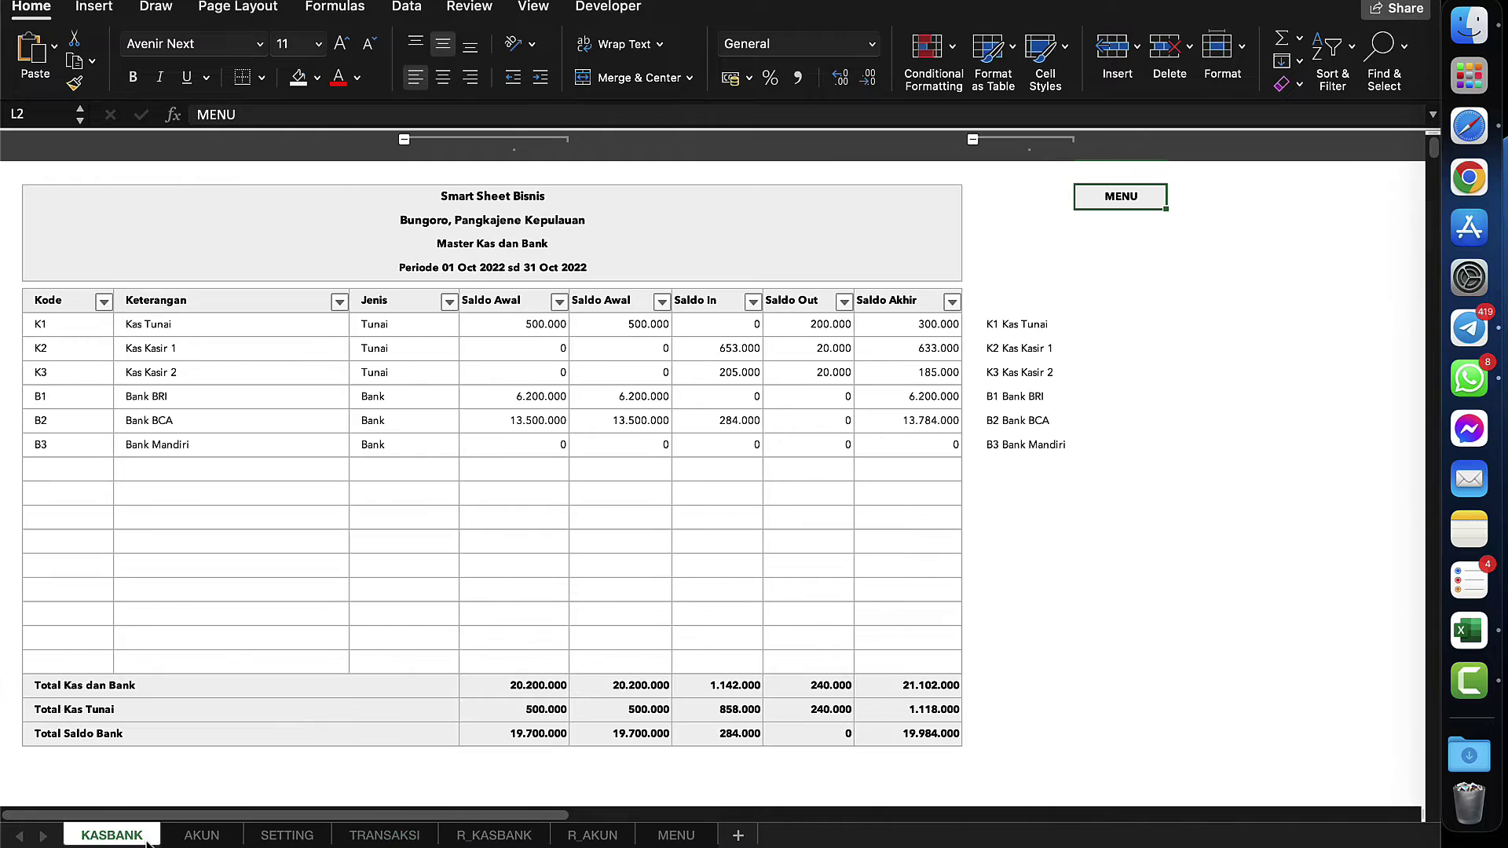
{"action": "left_click", "coordinate": [616, 372]}
{"action": "left_click", "coordinate": [719, 372]}
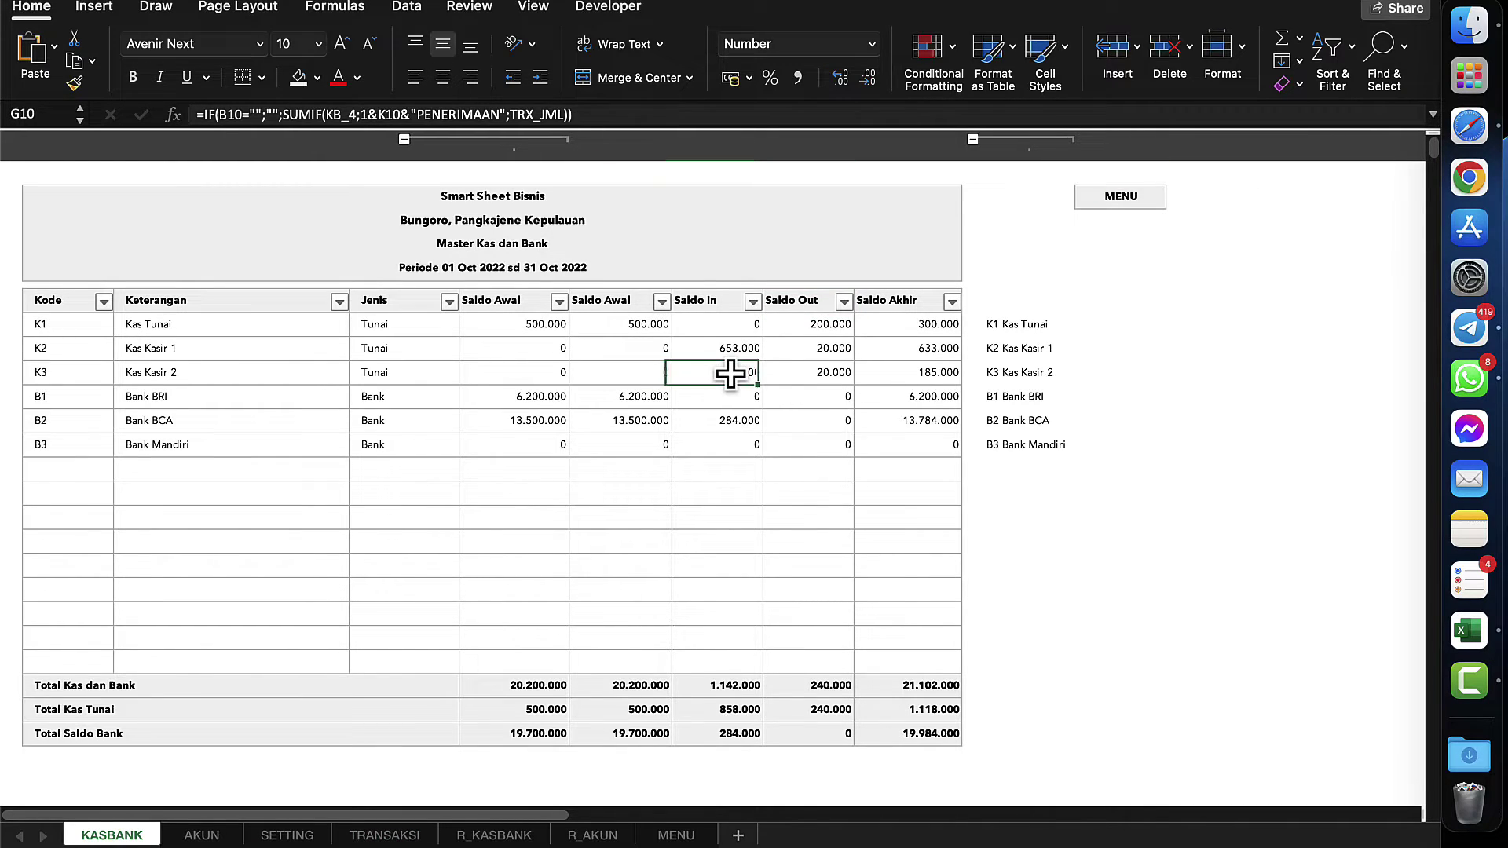
{"action": "left_click", "coordinate": [797, 372]}
{"action": "left_click", "coordinate": [723, 380]}
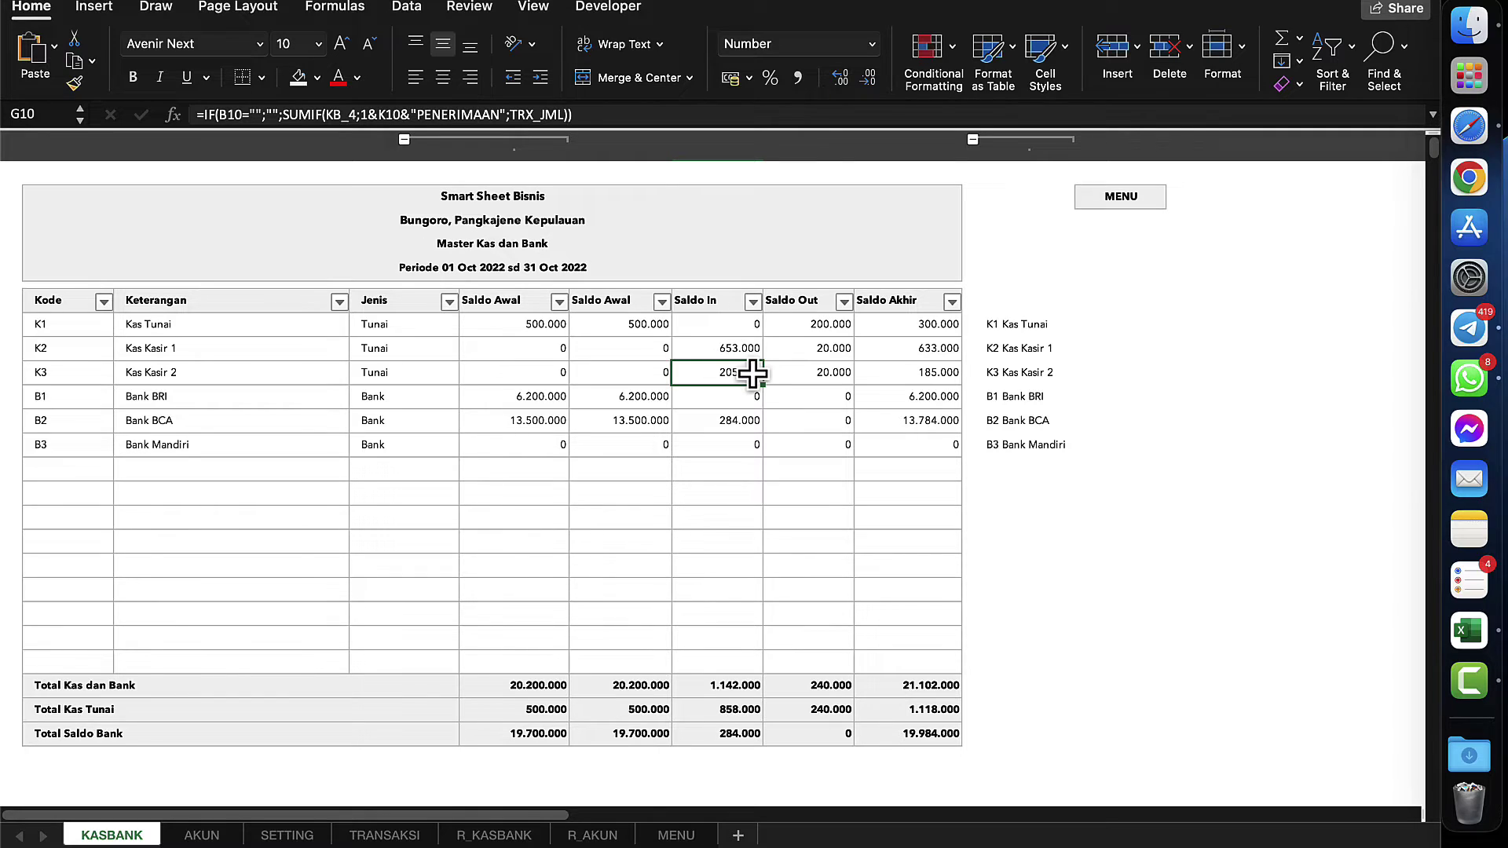
{"action": "left_click", "coordinate": [817, 372]}
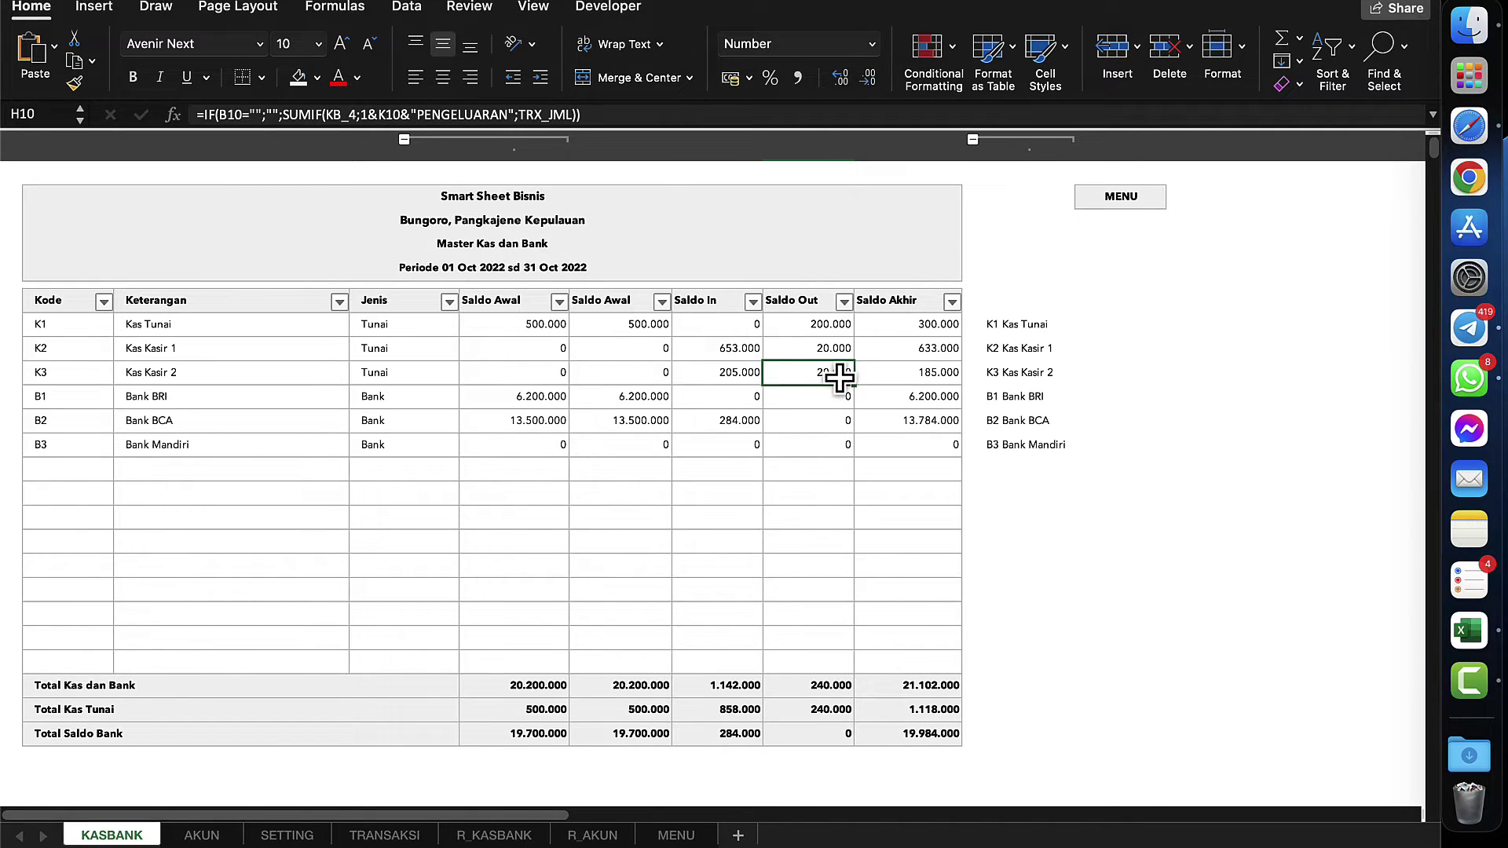
{"action": "left_click", "coordinate": [936, 371]}
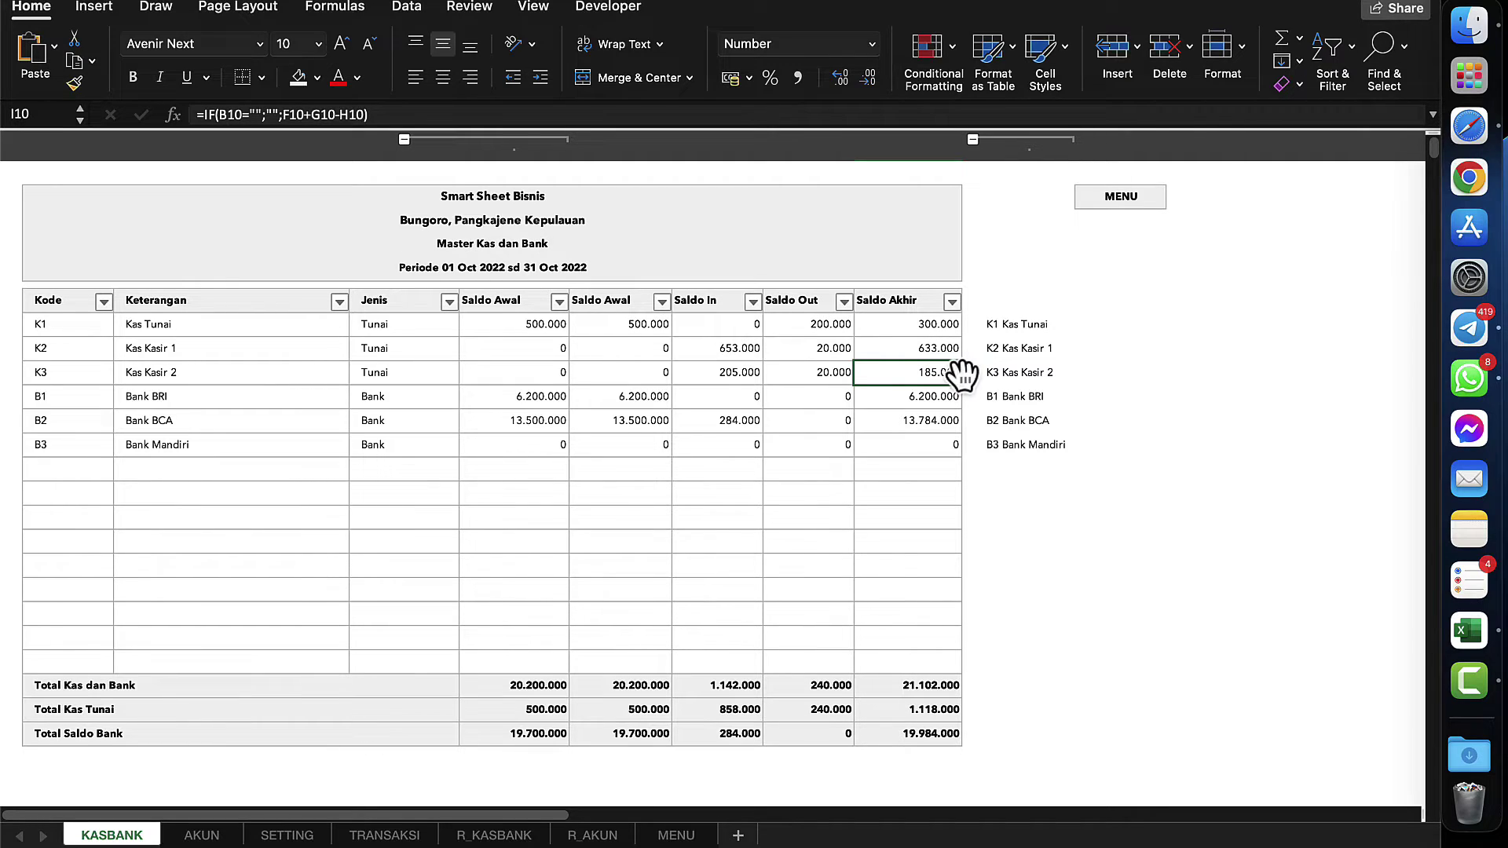
{"action": "left_click", "coordinate": [953, 348]}
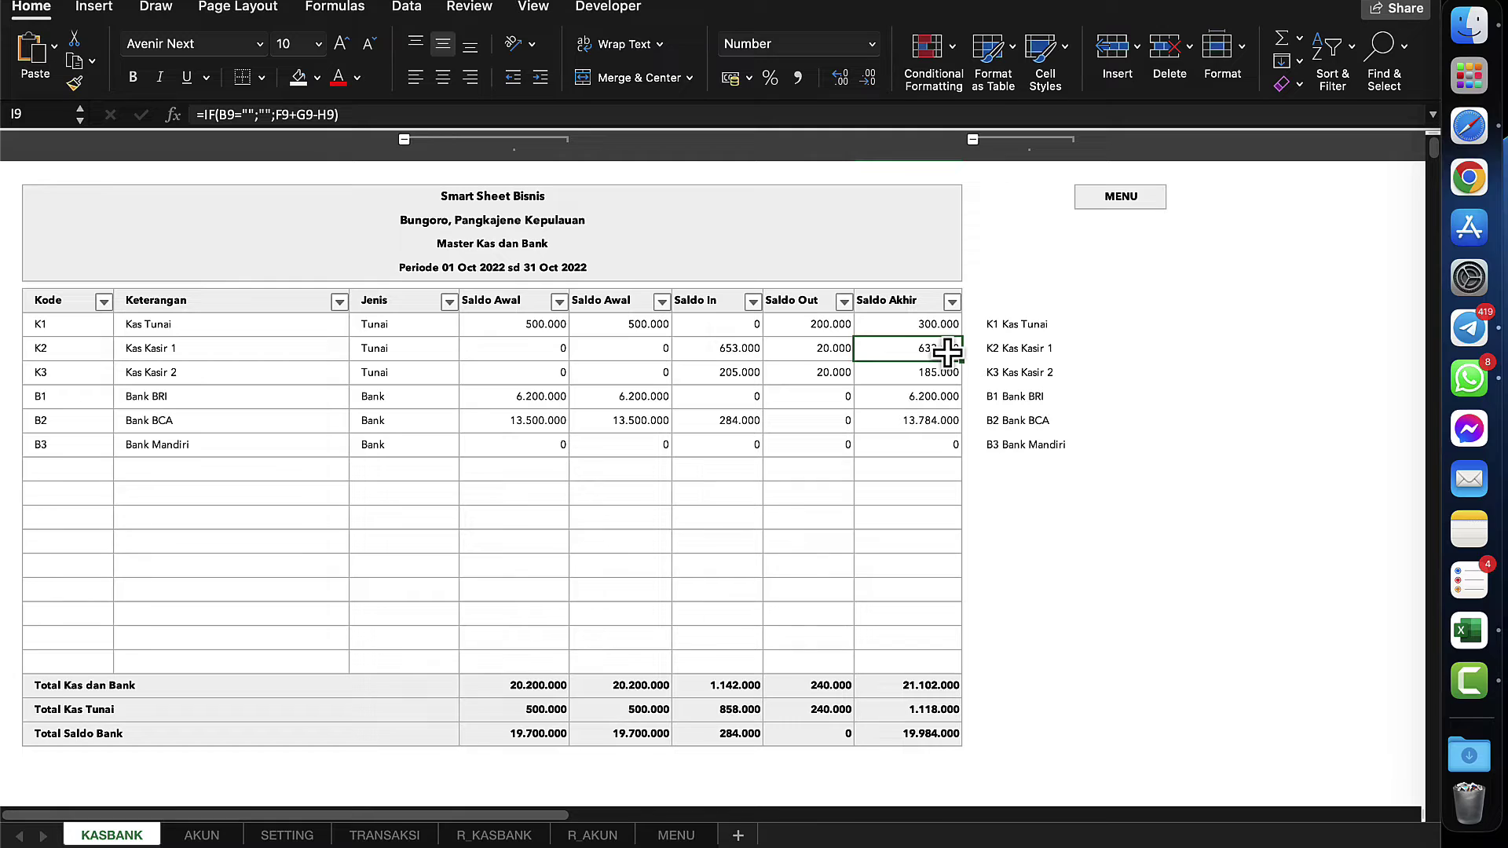
{"action": "left_click", "coordinate": [177, 424]}
{"action": "left_click", "coordinate": [721, 422]}
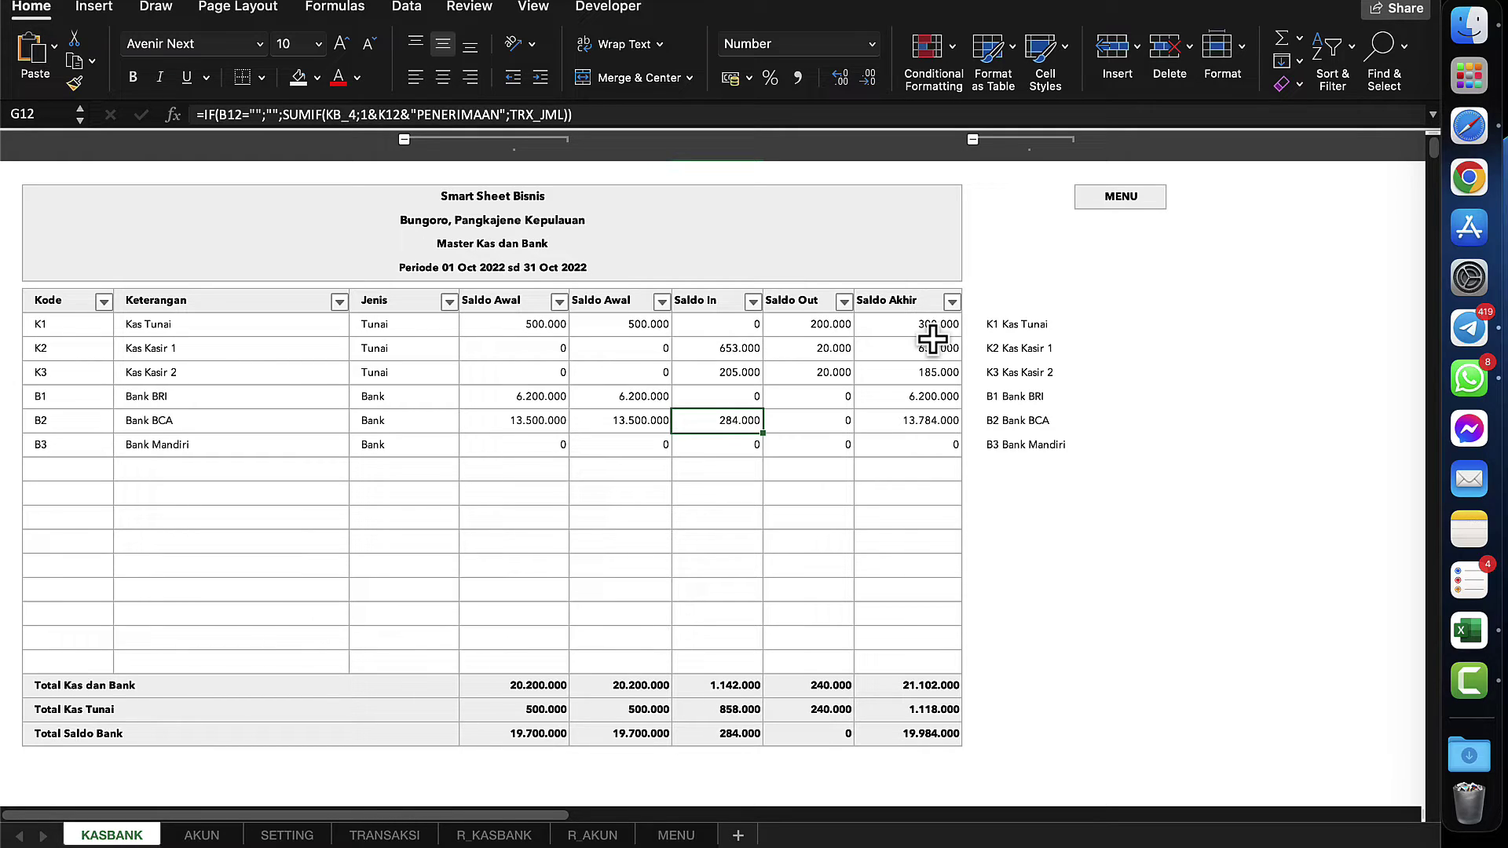
{"action": "left_click", "coordinate": [723, 398]}
{"action": "left_click", "coordinate": [788, 368]}
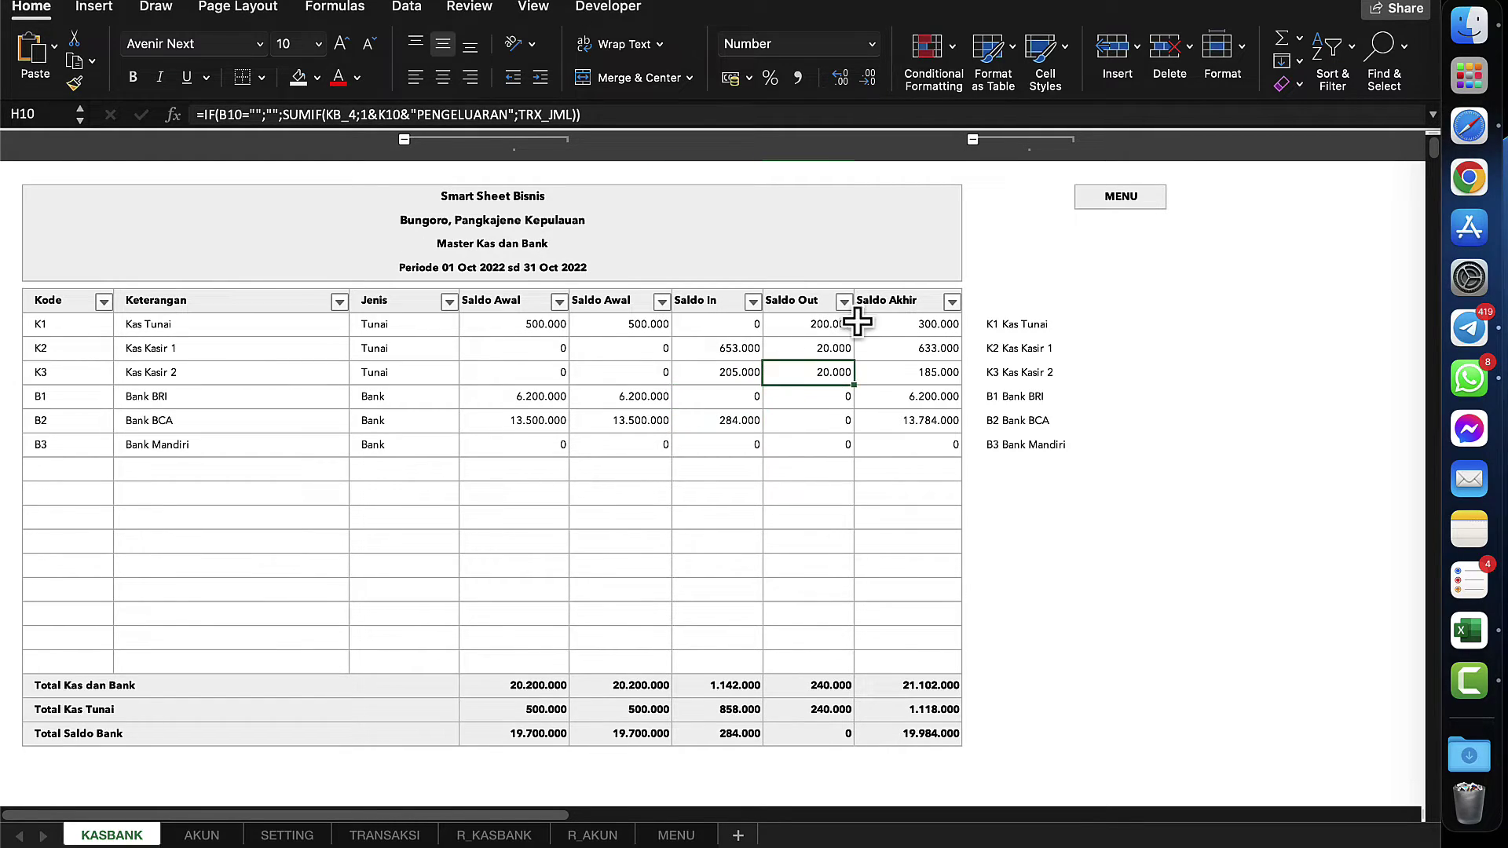
- Start a transaction in TRANSAKSI one blank row below the Outlet 2 entries, with Tanggal 2/10/22 and No. Transaksi TRX-004
{"action": "left_click", "coordinate": [1123, 198]}
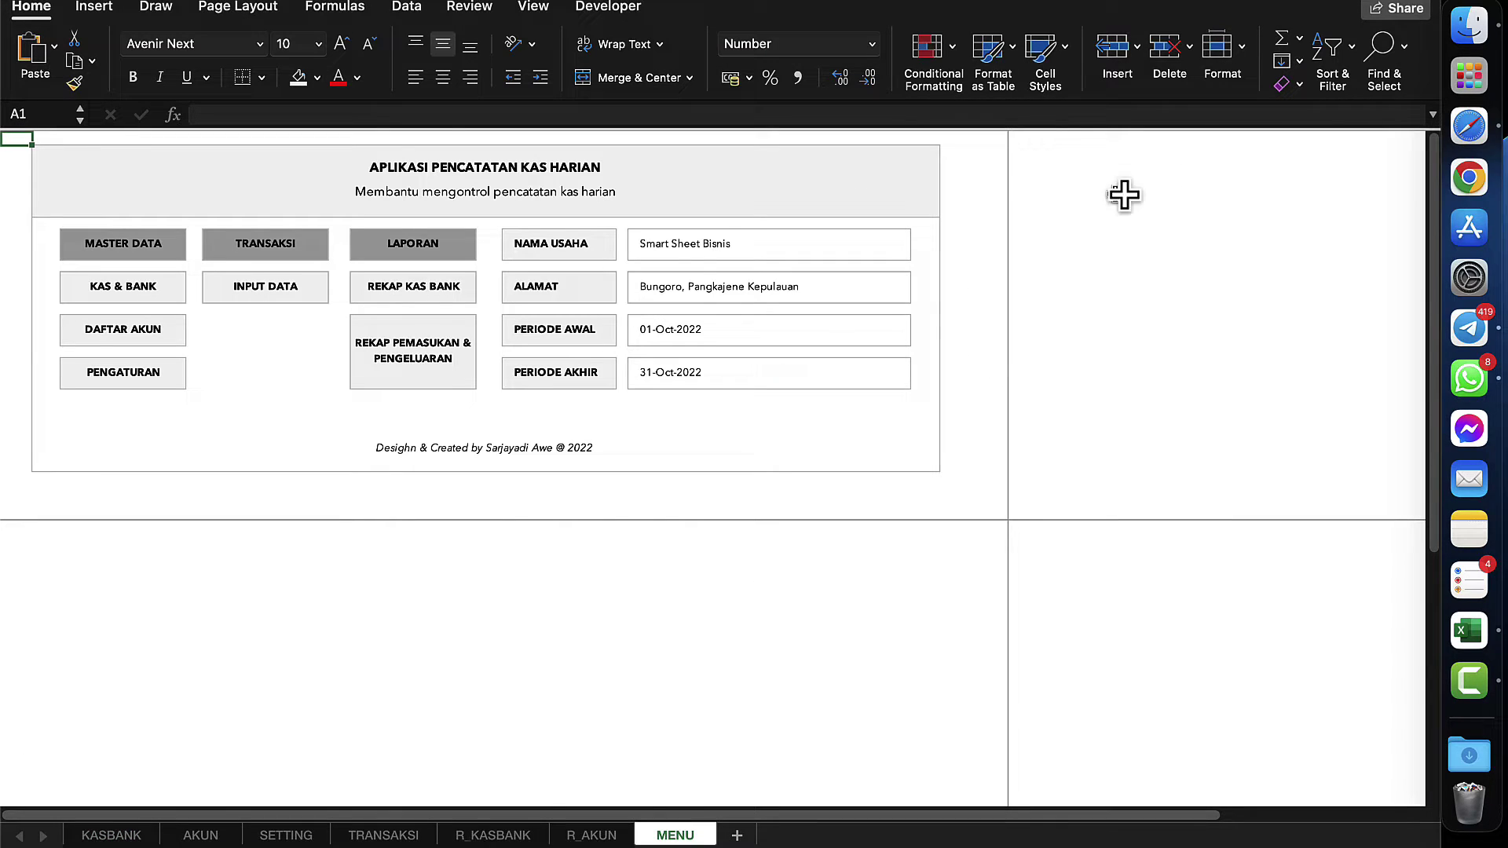
{"action": "left_click", "coordinate": [258, 302]}
{"action": "left_click", "coordinate": [216, 540]}
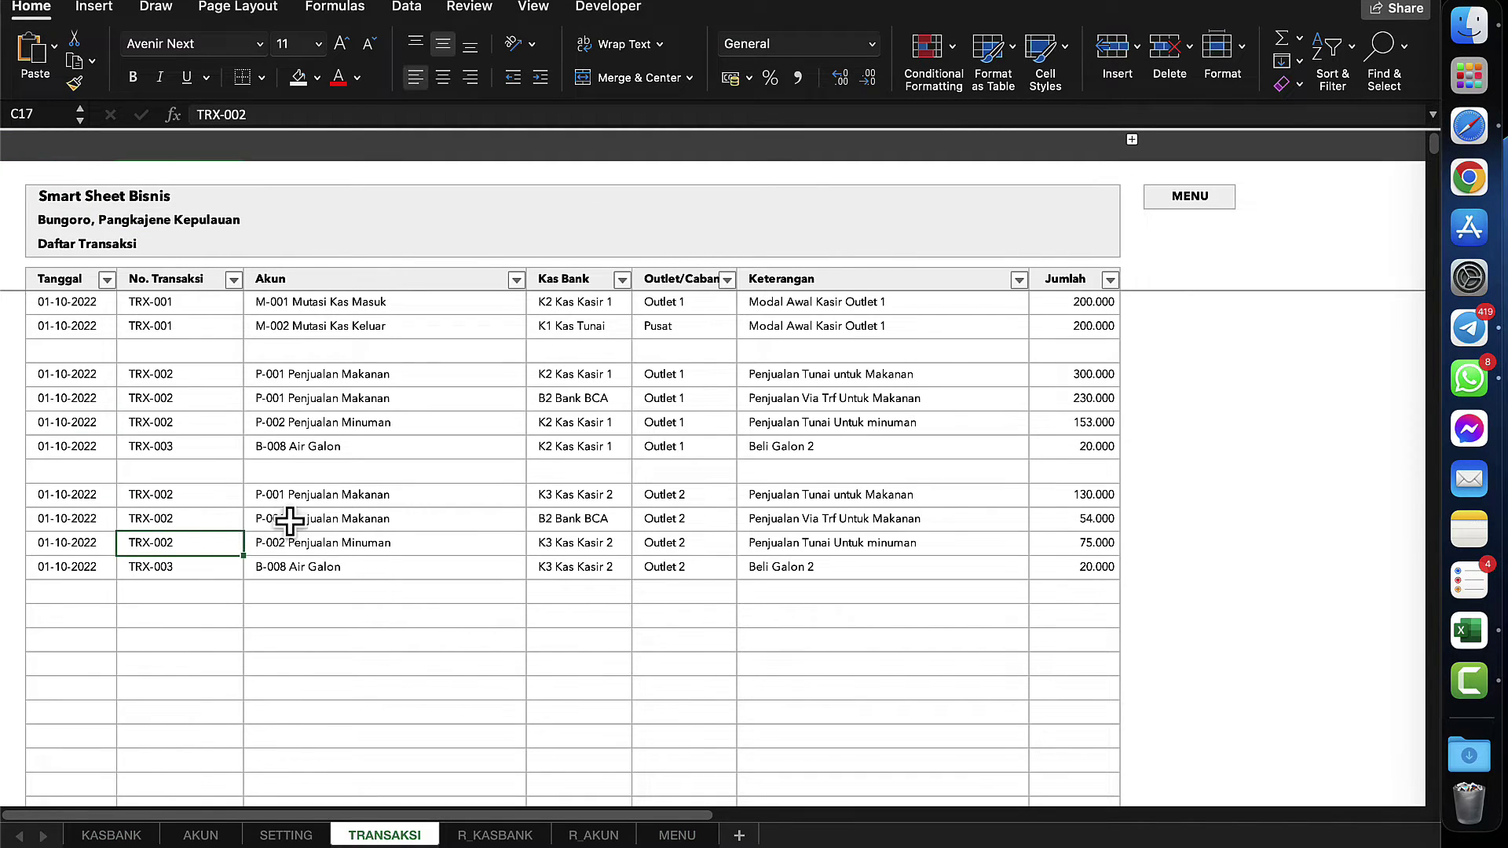
{"action": "left_click", "coordinate": [438, 501]}
{"action": "left_click", "coordinate": [294, 542]}
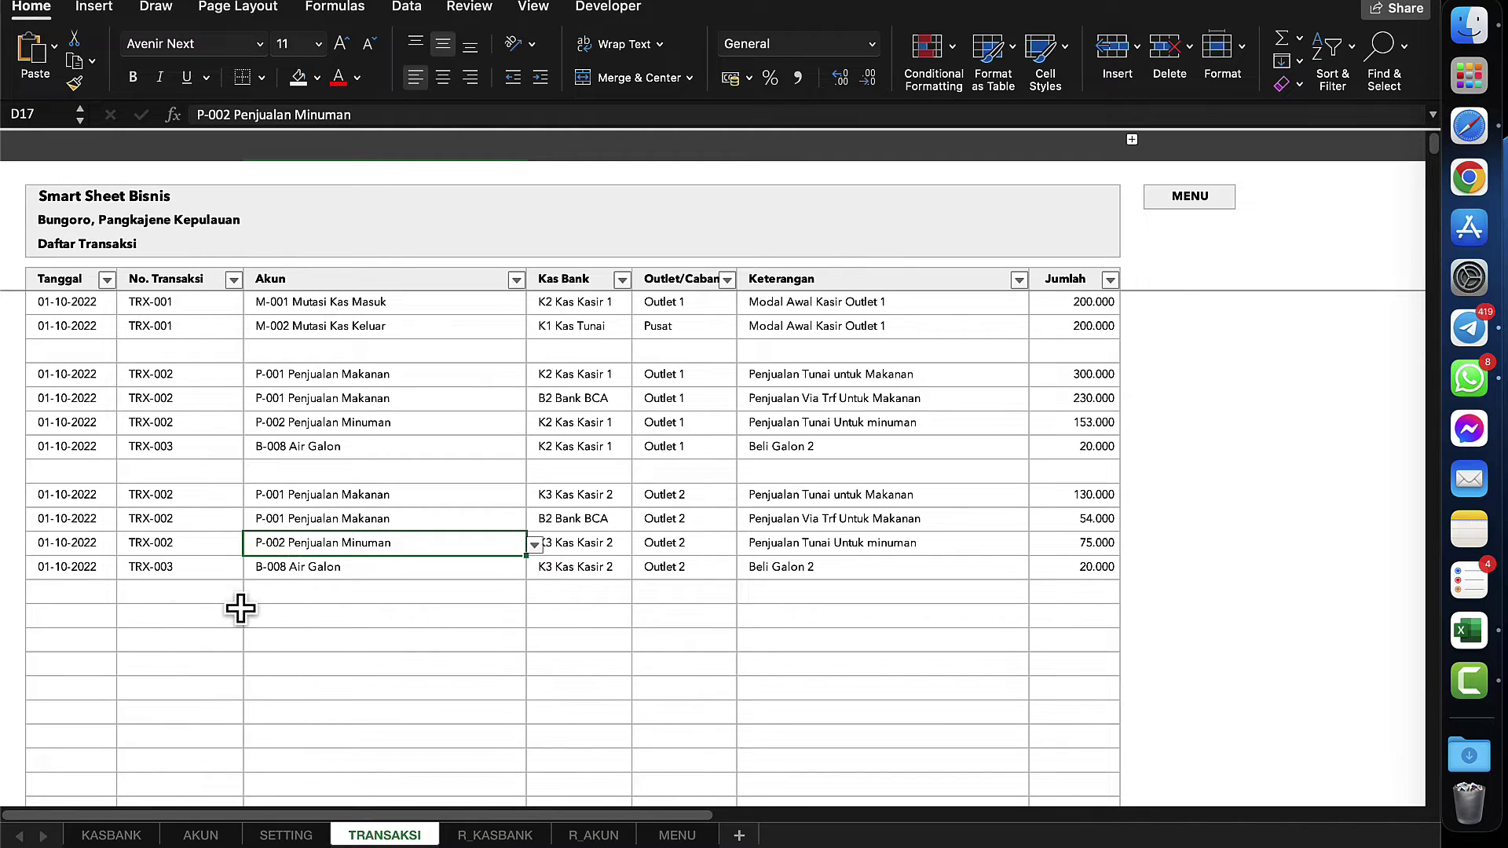
{"action": "left_click", "coordinate": [61, 617]}
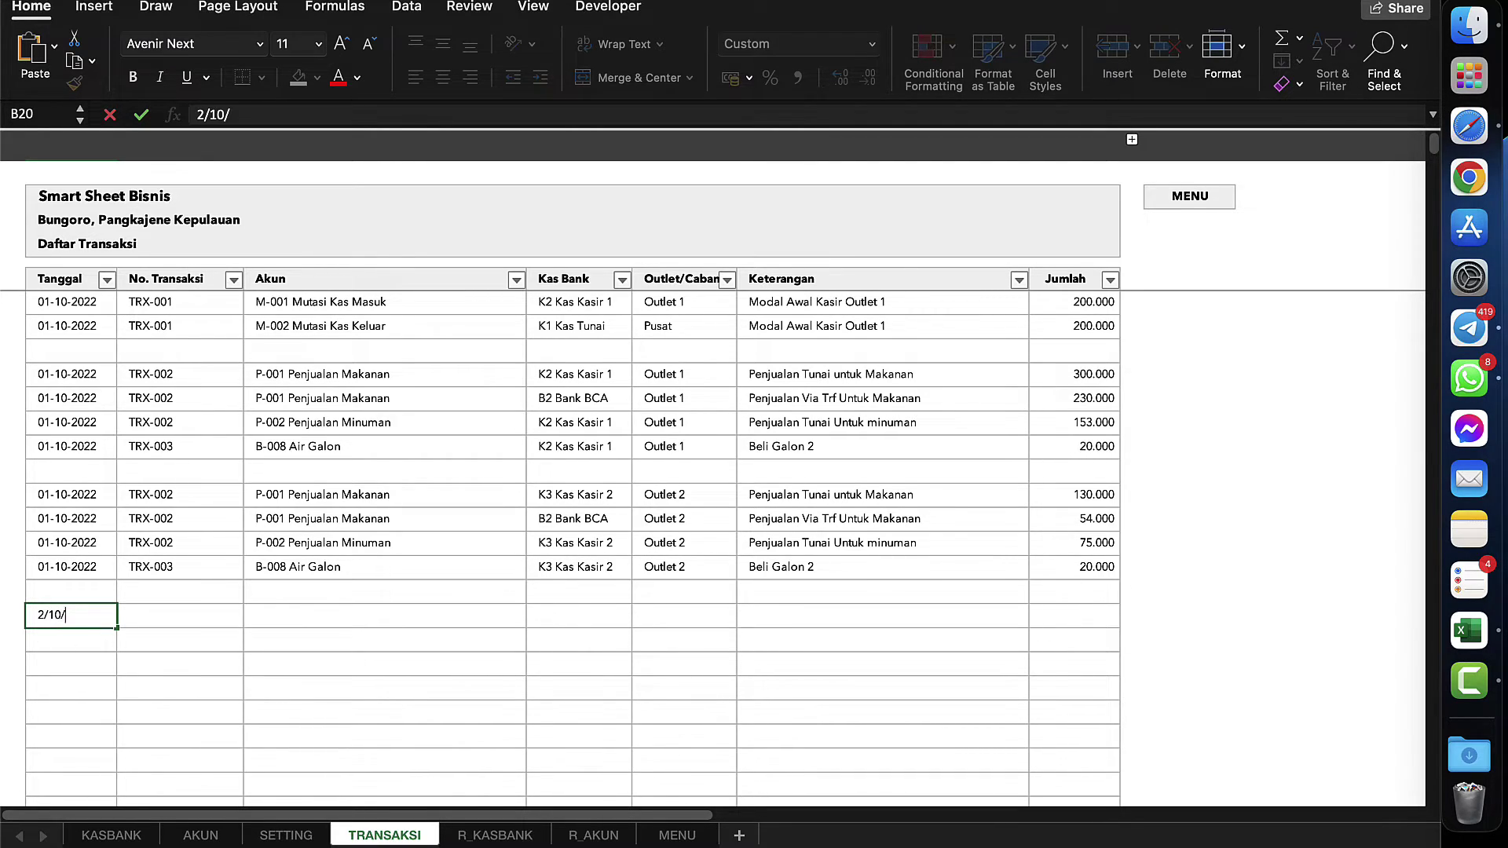
{"action": "type", "text": "2/10/22"}
{"action": "key", "text": "Return"}
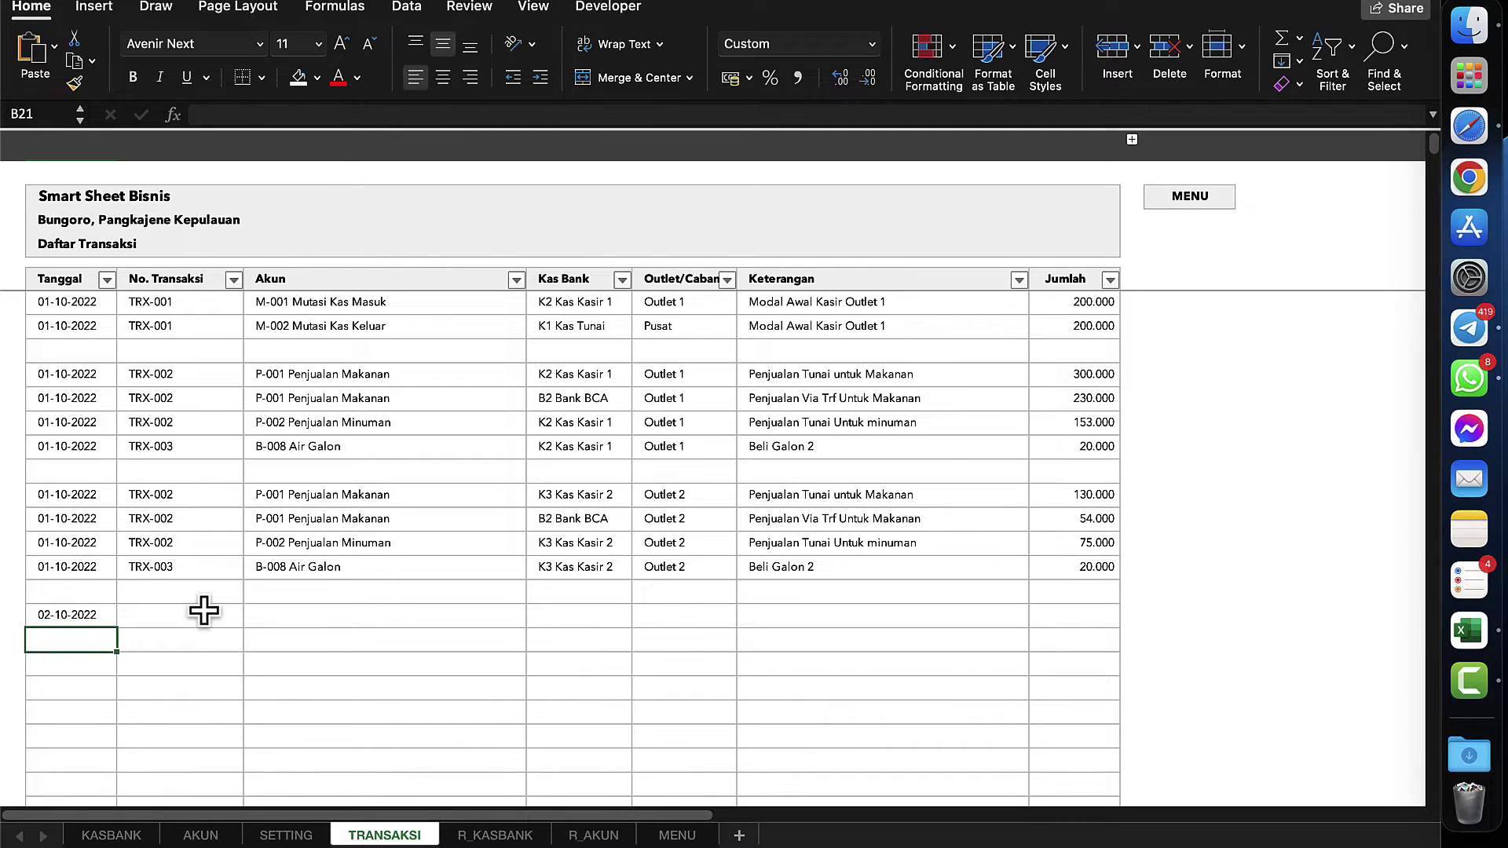
{"action": "left_click", "coordinate": [204, 613]}
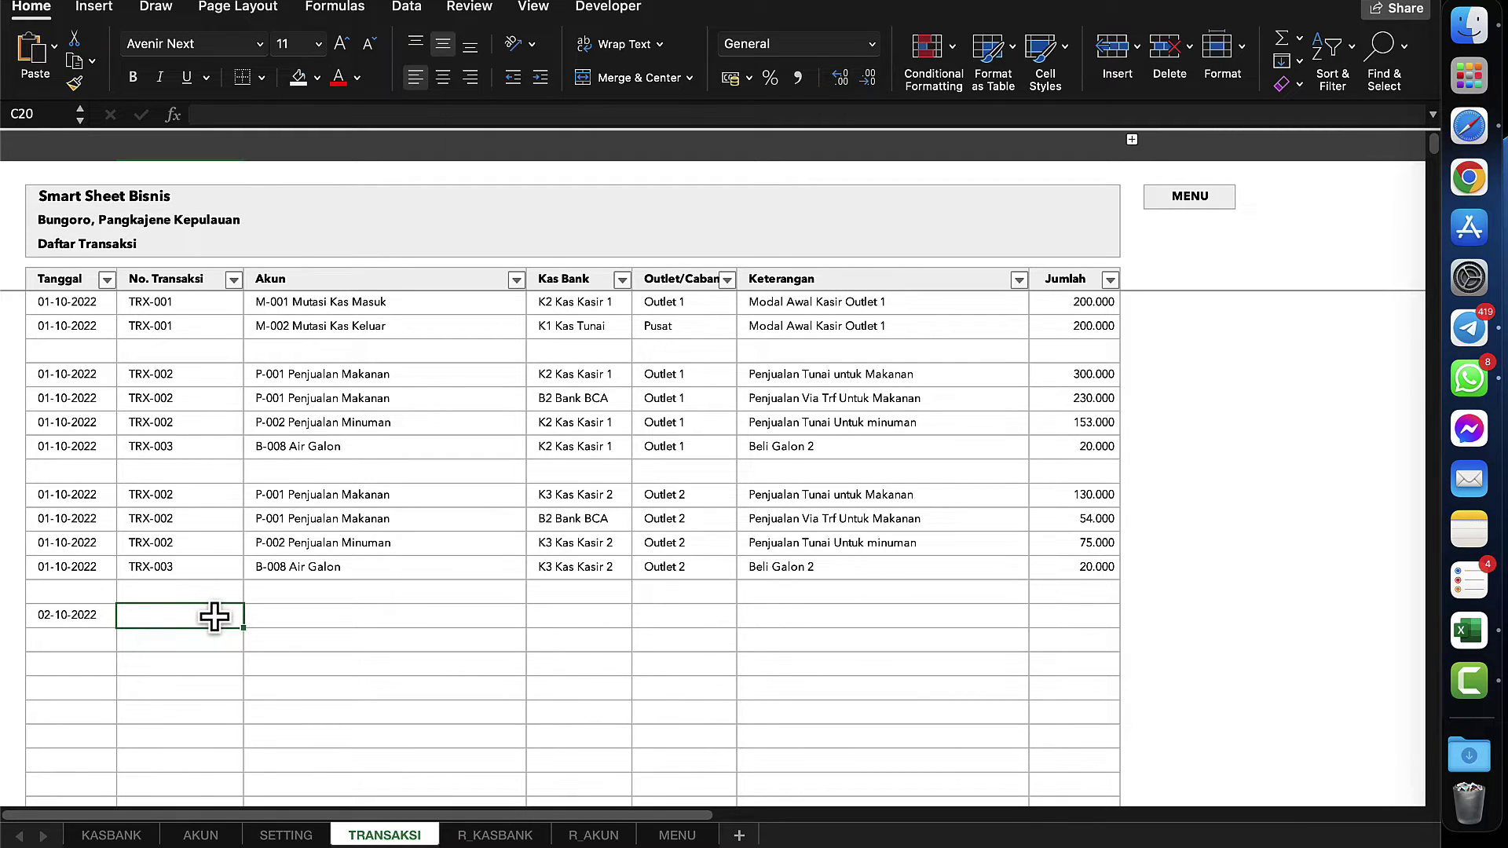
{"action": "type", "text": "TRX-004"}
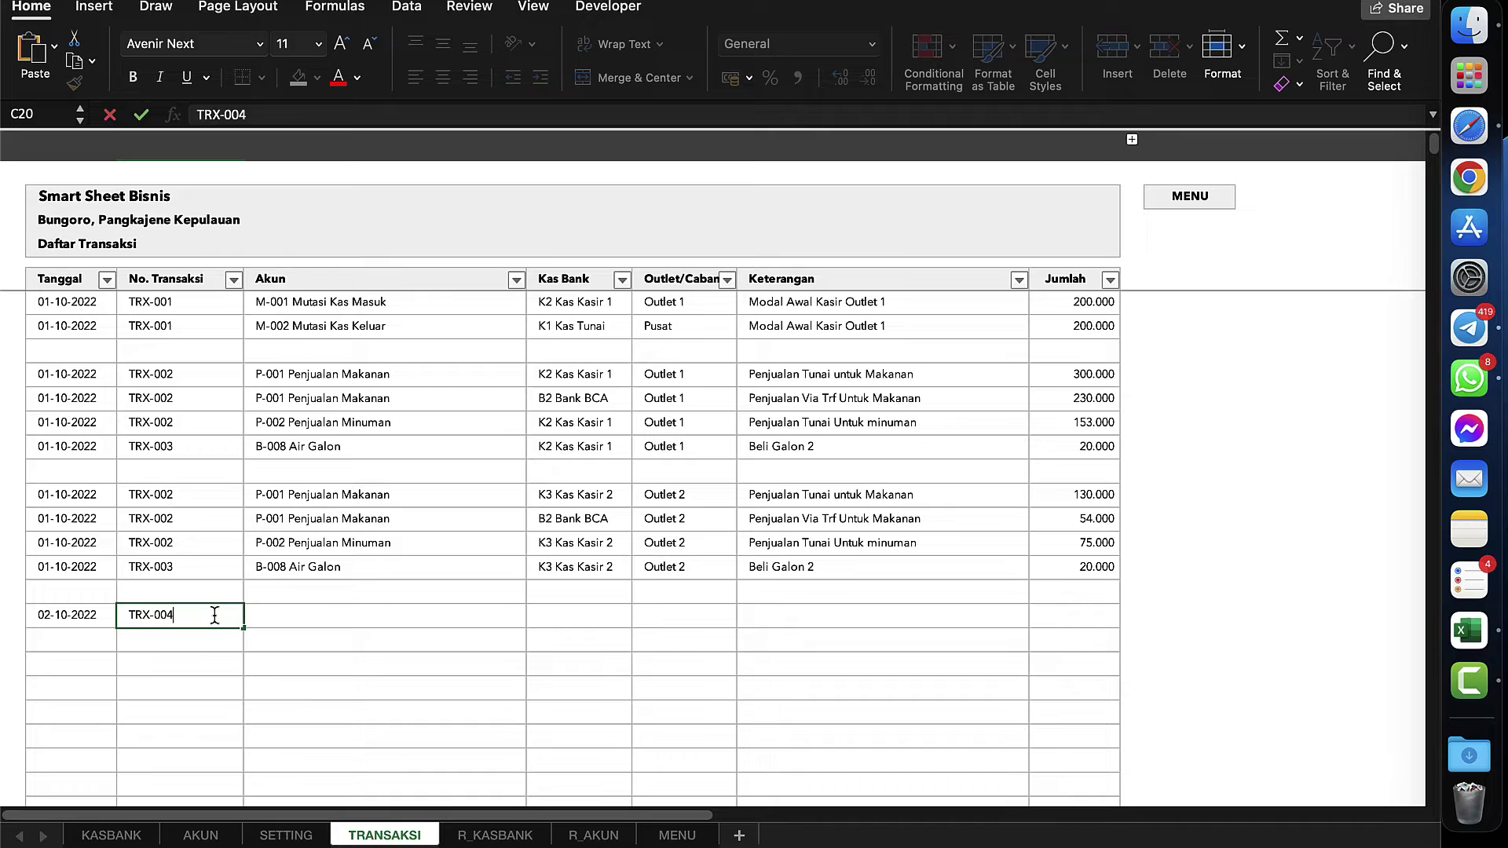
{"action": "key", "text": "Return"}
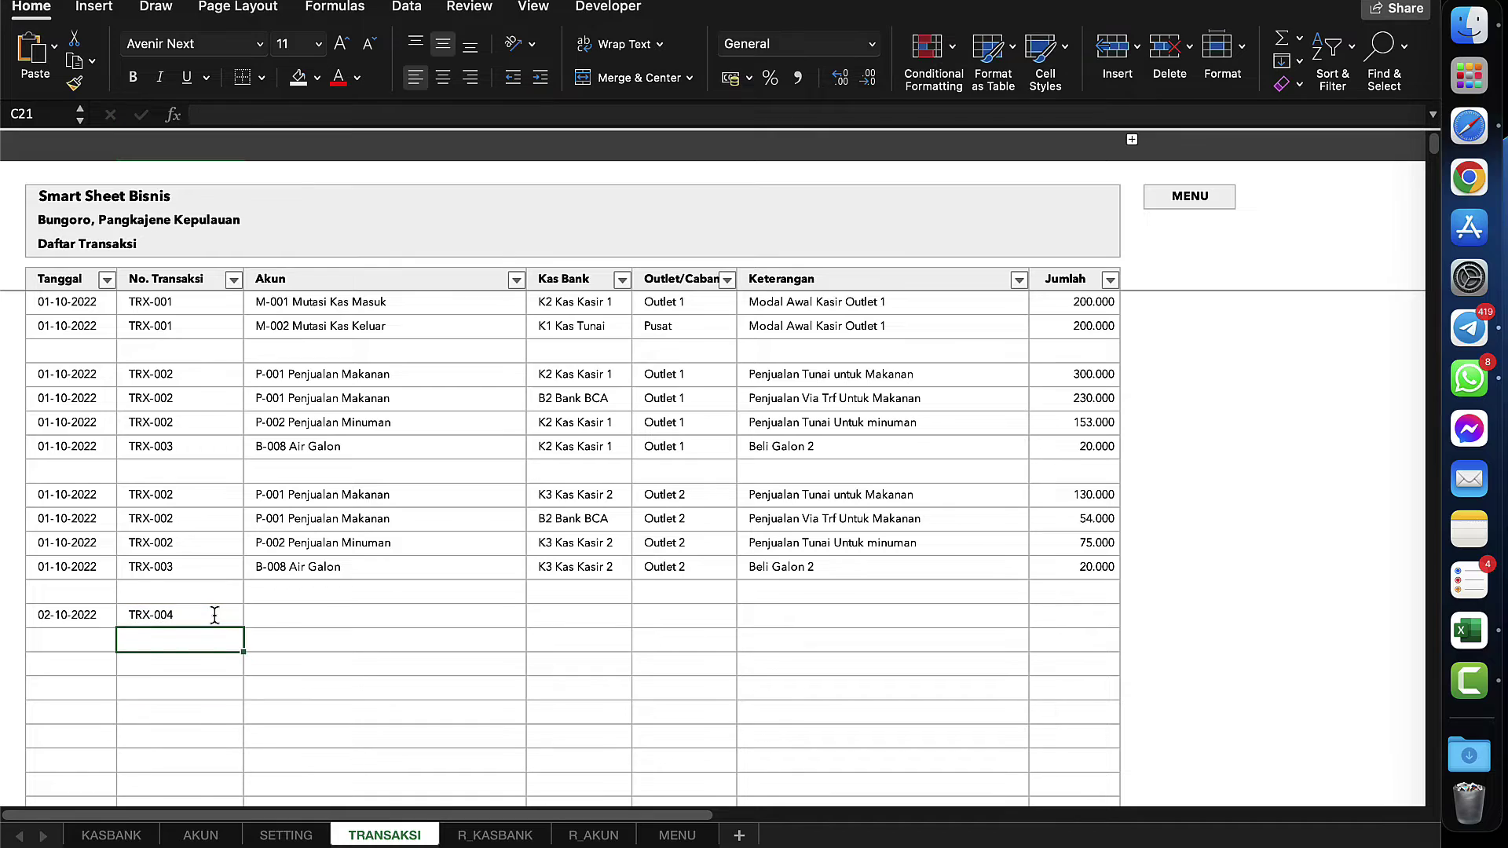
- Set Akun of the 02-10-2022 TRX-004 entry to M-001 Mutasi Kas Masuk
{"action": "left_click", "coordinate": [299, 617]}
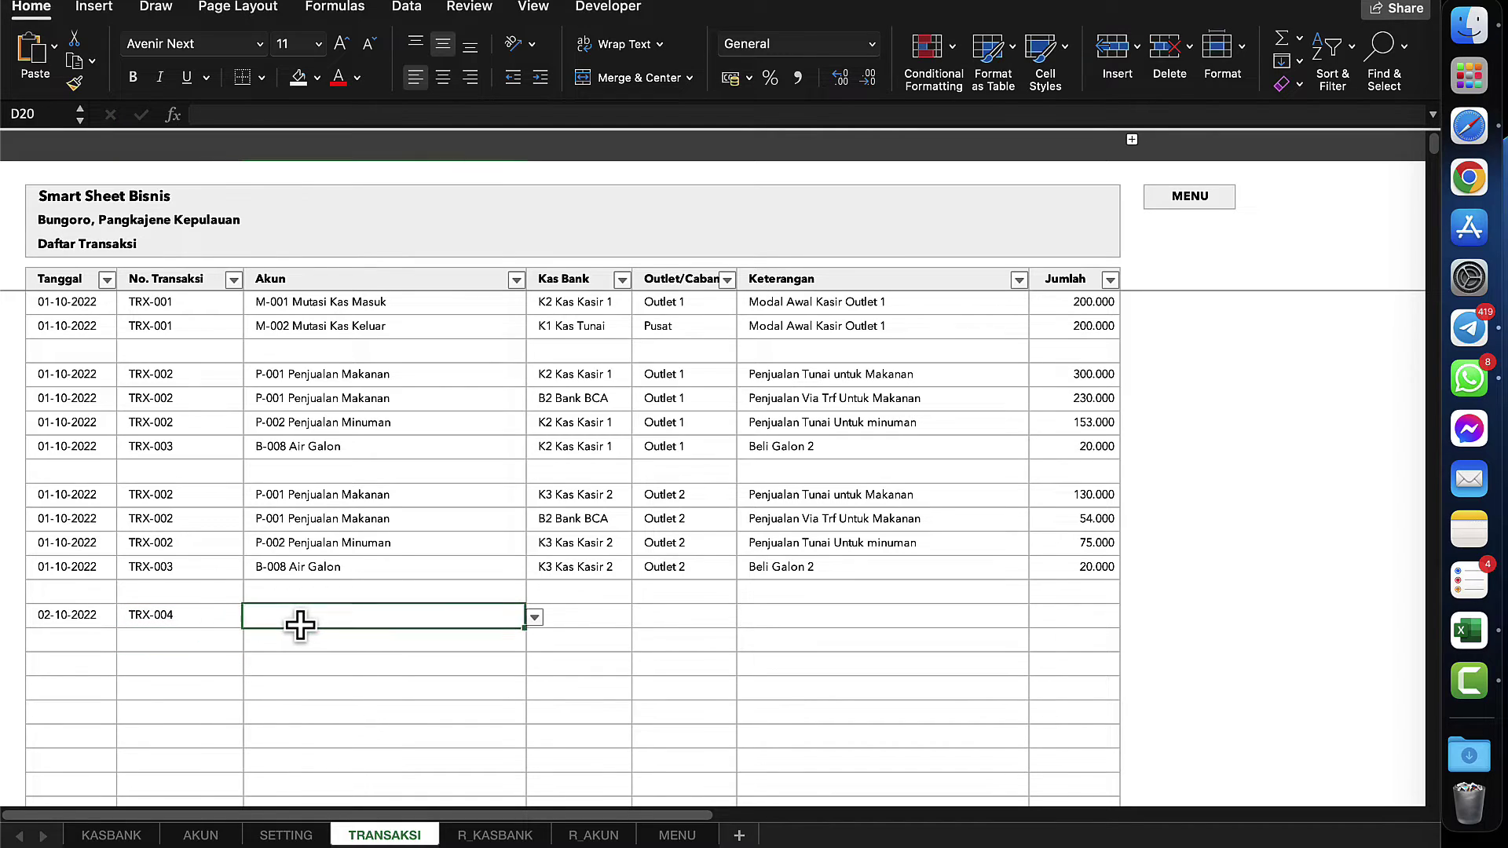
{"action": "left_click", "coordinate": [534, 617]}
{"action": "scroll", "coordinate": [289, 780], "scroll_direction": "down", "scroll_amount": 8}
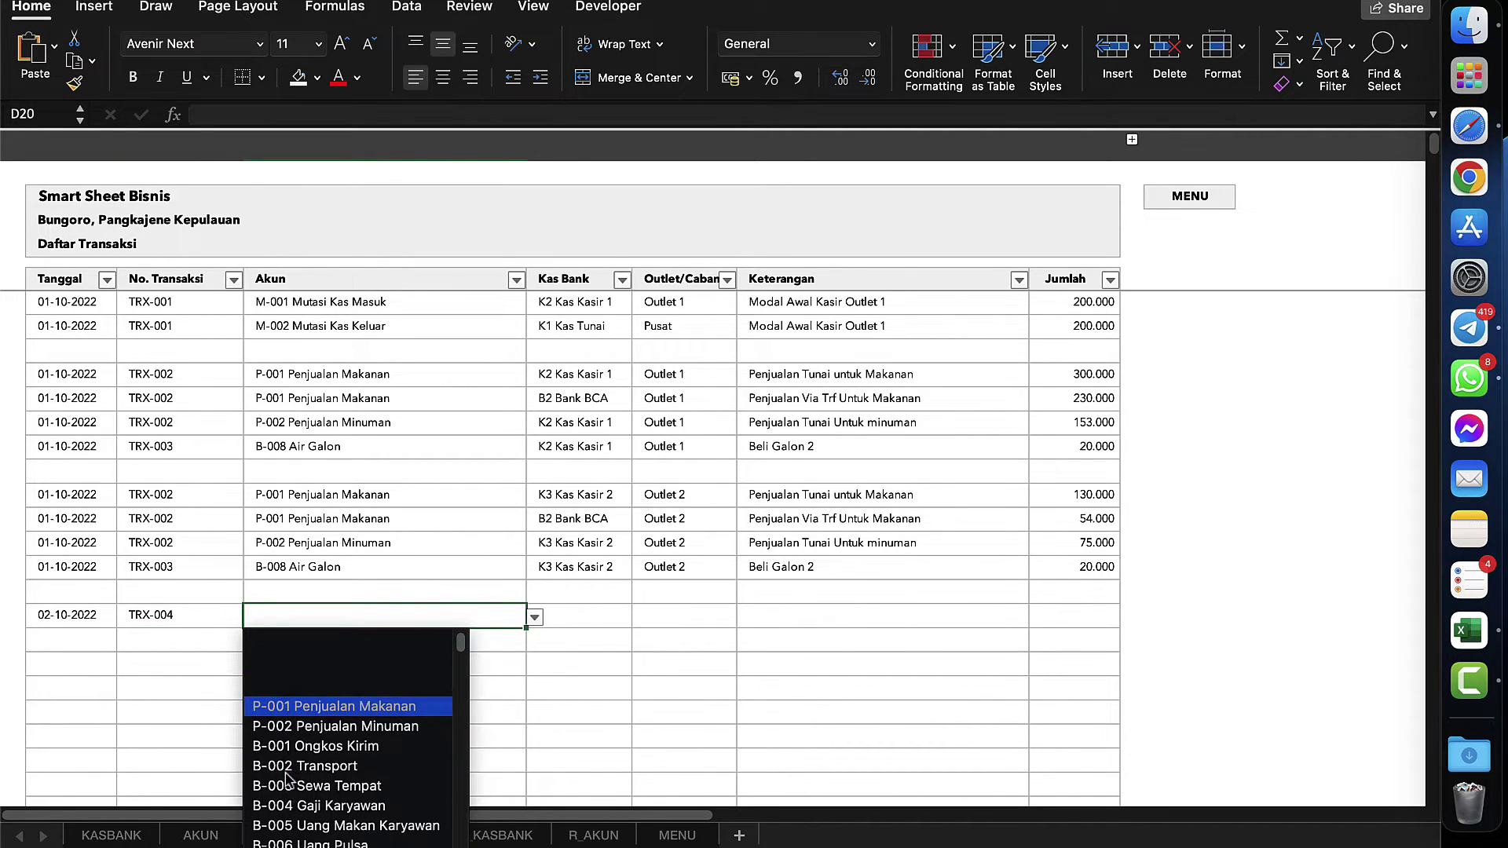
{"action": "scroll", "coordinate": [289, 780], "scroll_direction": "down", "scroll_amount": 3}
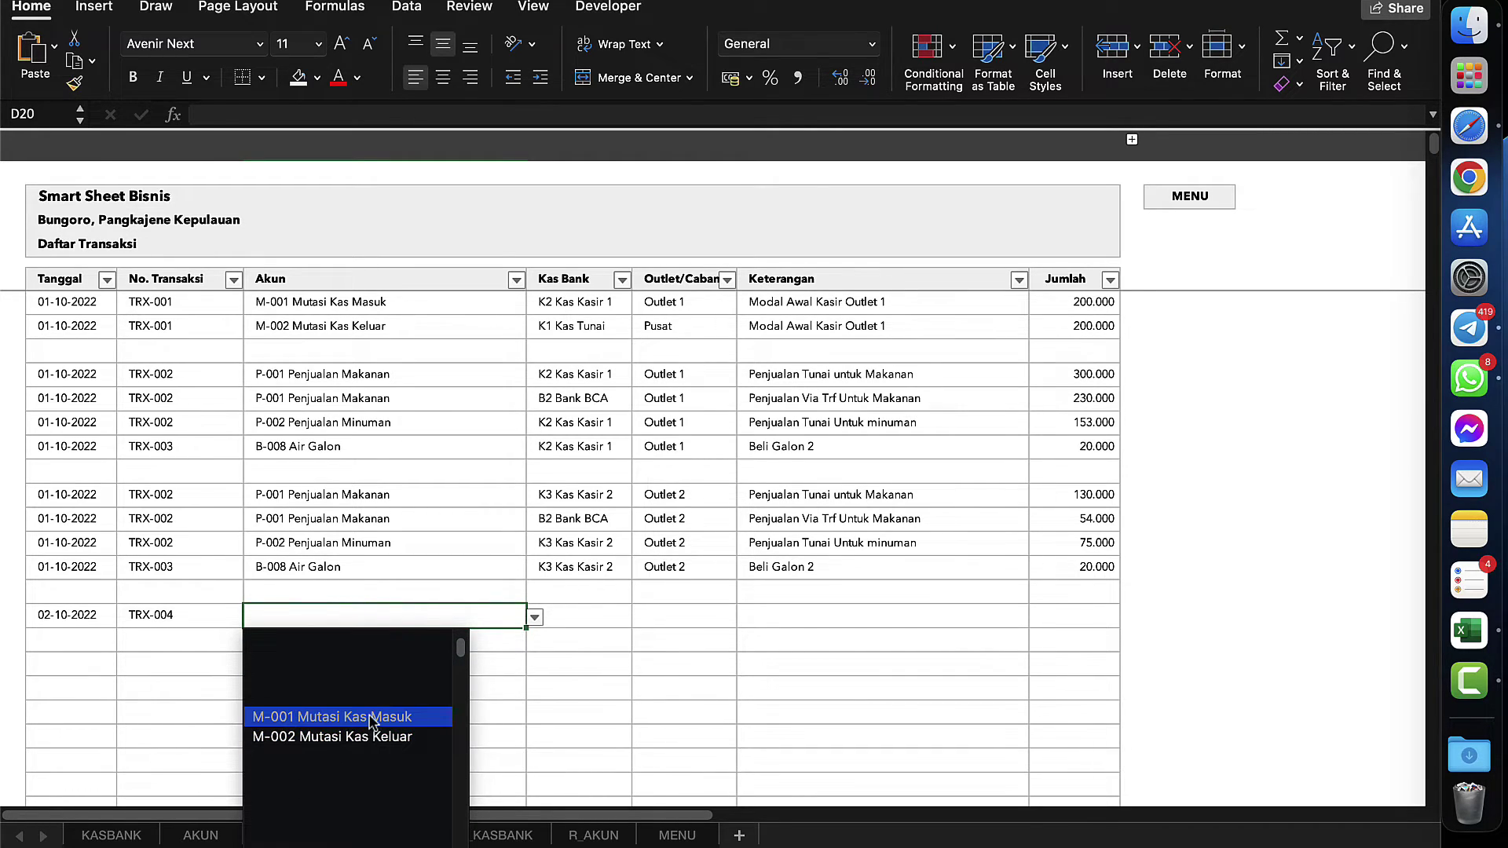
{"action": "left_click", "coordinate": [372, 721]}
- Set the TRX-004 entry's Kas Bank to B2 Bank BCA and its Outlet/Cabang to Outlet 1
{"action": "left_click", "coordinate": [605, 615]}
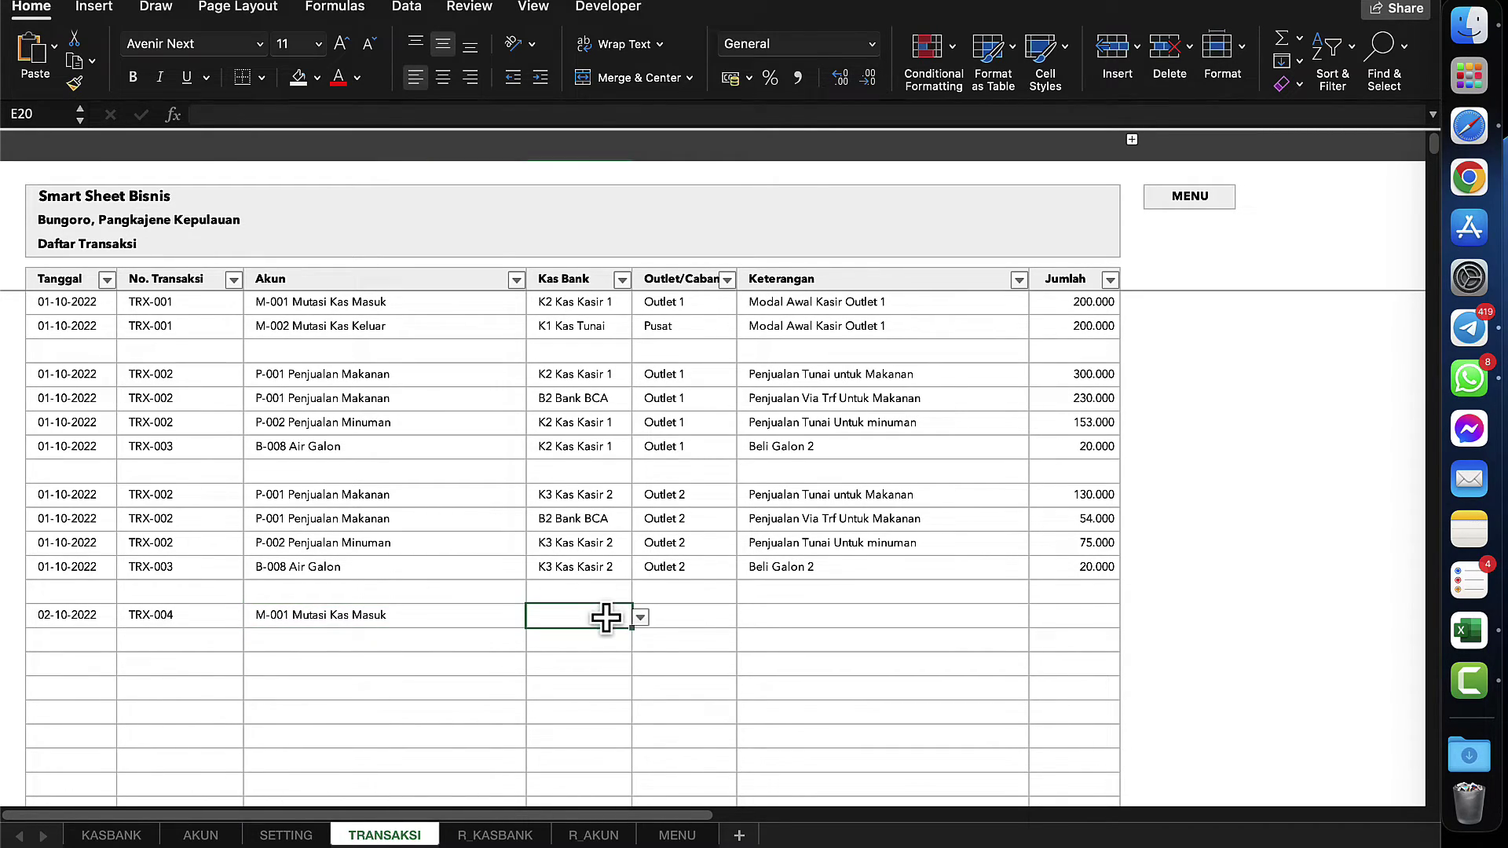
{"action": "left_click", "coordinate": [650, 616]}
{"action": "left_click", "coordinate": [605, 616]}
{"action": "left_click", "coordinate": [641, 617]}
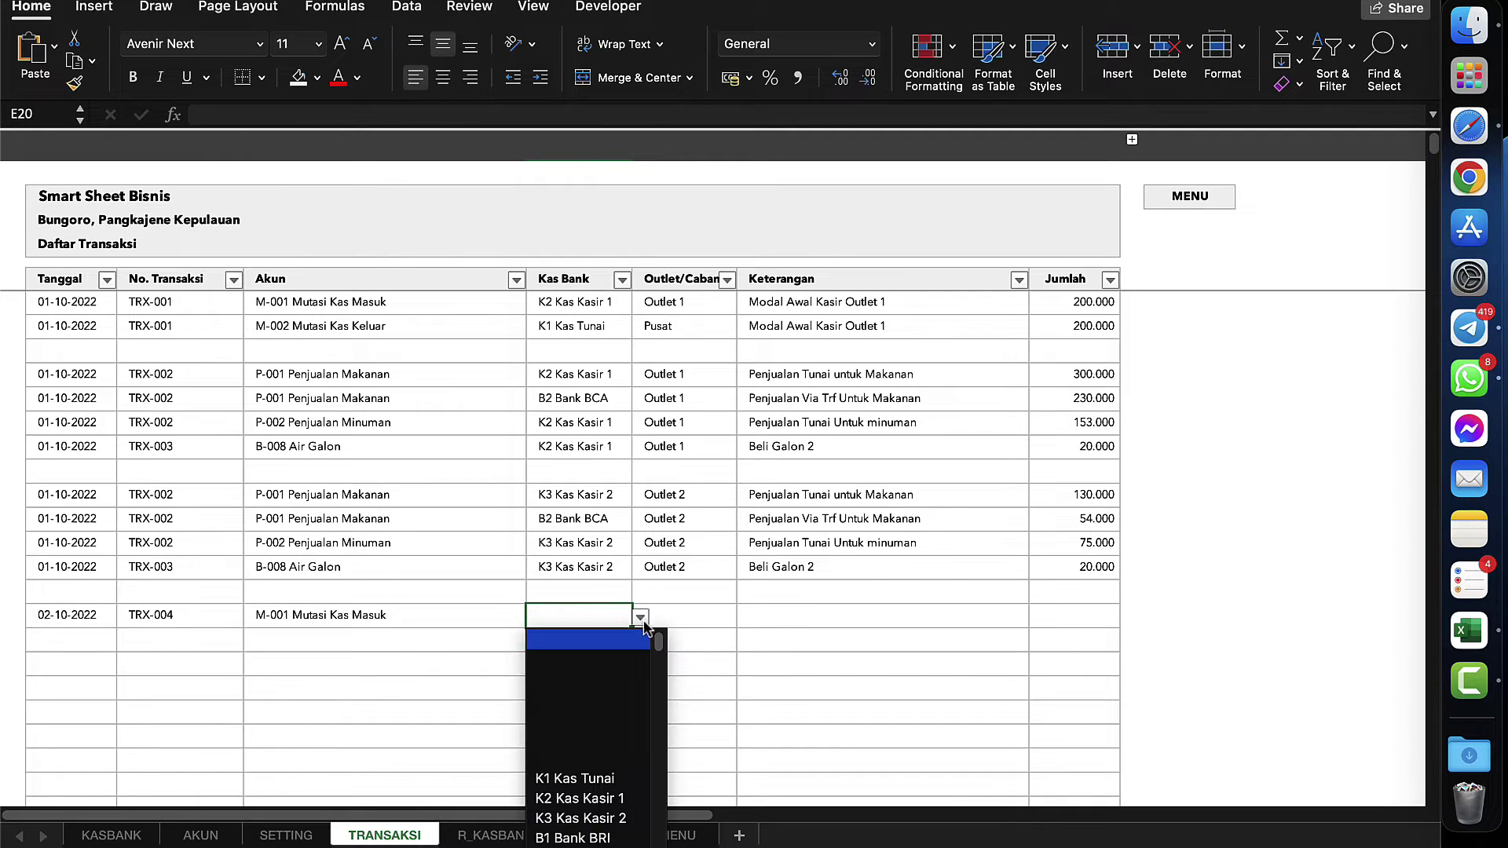
{"action": "scroll", "coordinate": [589, 730], "scroll_direction": "down", "scroll_amount": 3}
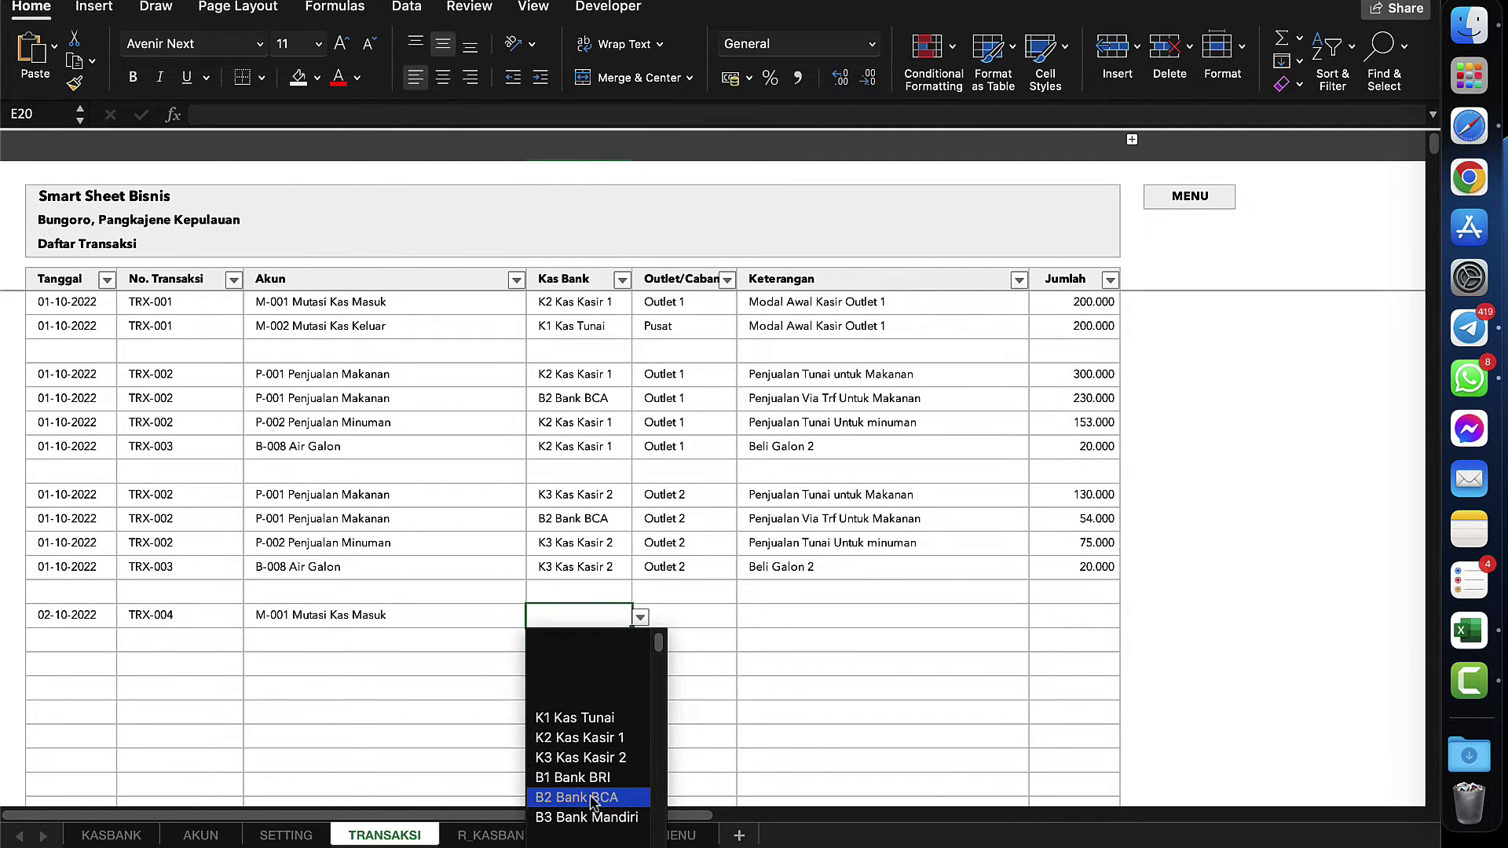
{"action": "left_click", "coordinate": [593, 798]}
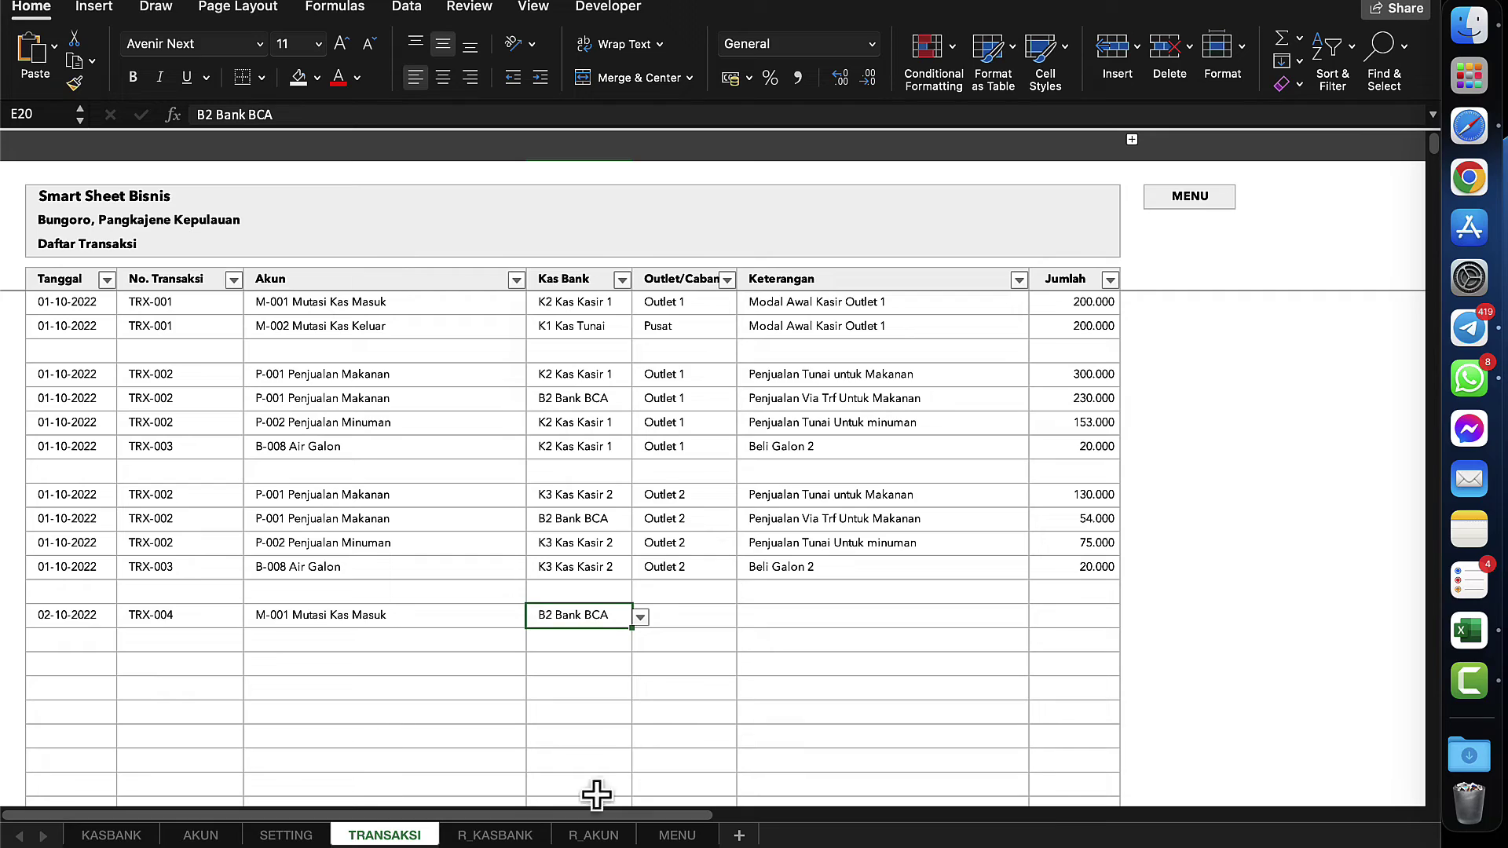
{"action": "left_click", "coordinate": [685, 616]}
{"action": "left_click", "coordinate": [746, 617]}
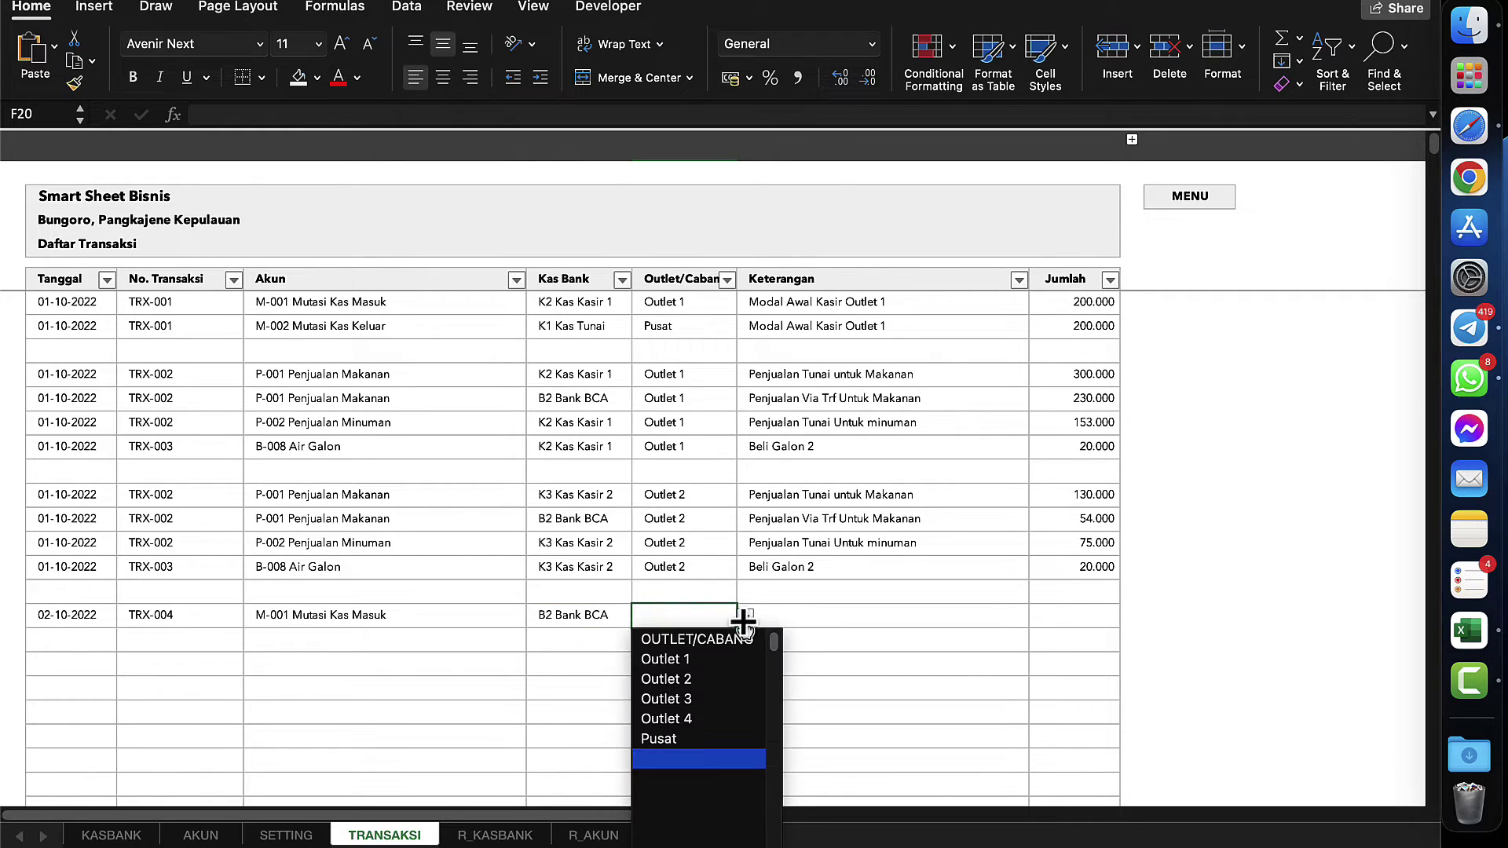
{"action": "left_click", "coordinate": [693, 655]}
- Enter the Keterangan "Setoran kasir 1" and a Jumlah of 100.000 for the Outlet 1 TRX-004 entry
{"action": "left_click", "coordinate": [784, 620]}
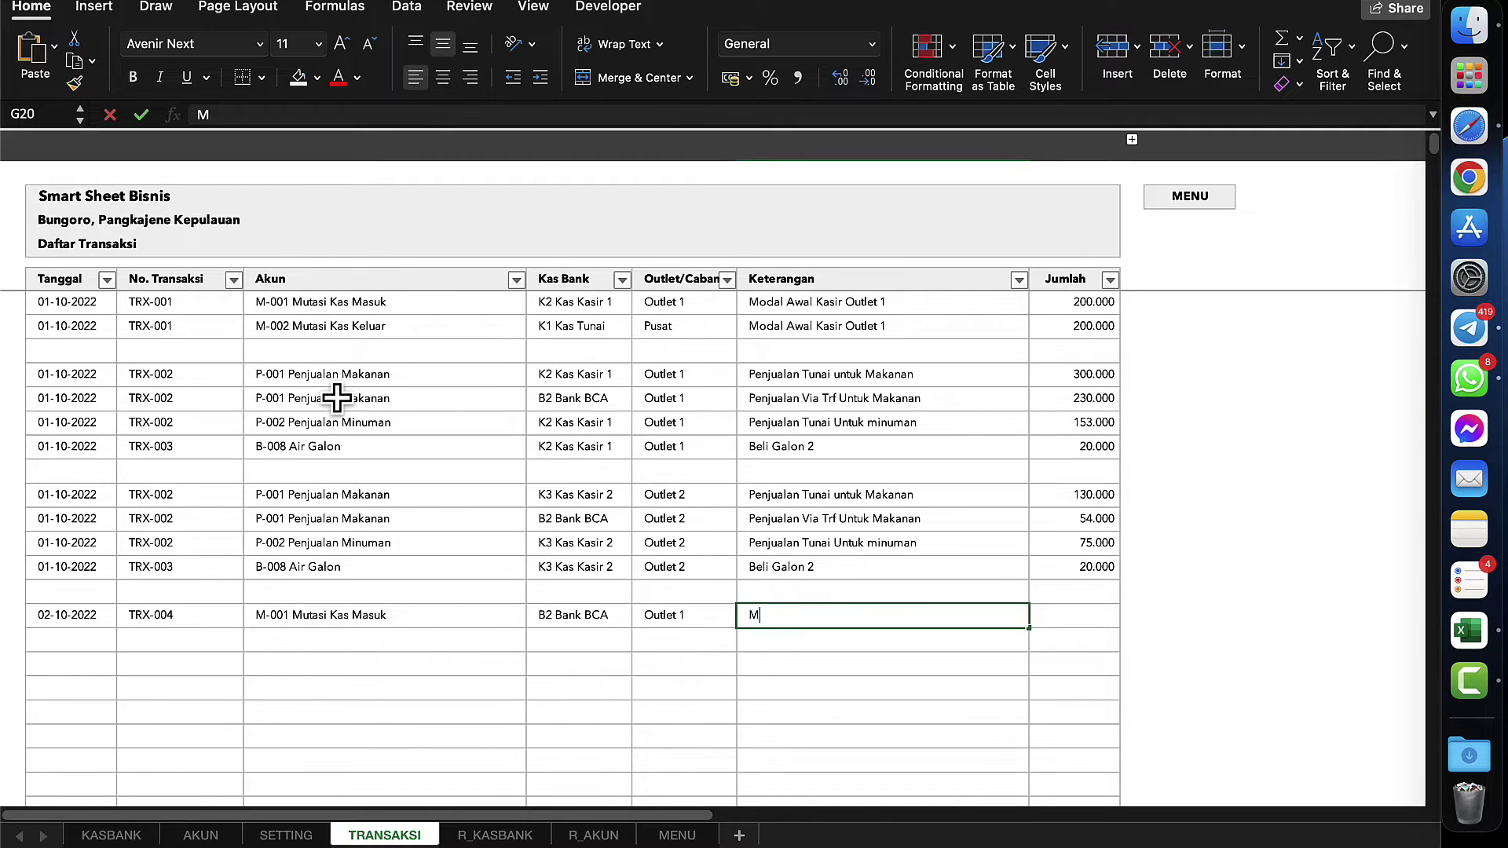
{"action": "type", "text": "Mu"}
{"action": "key", "text": "BackSpace"}
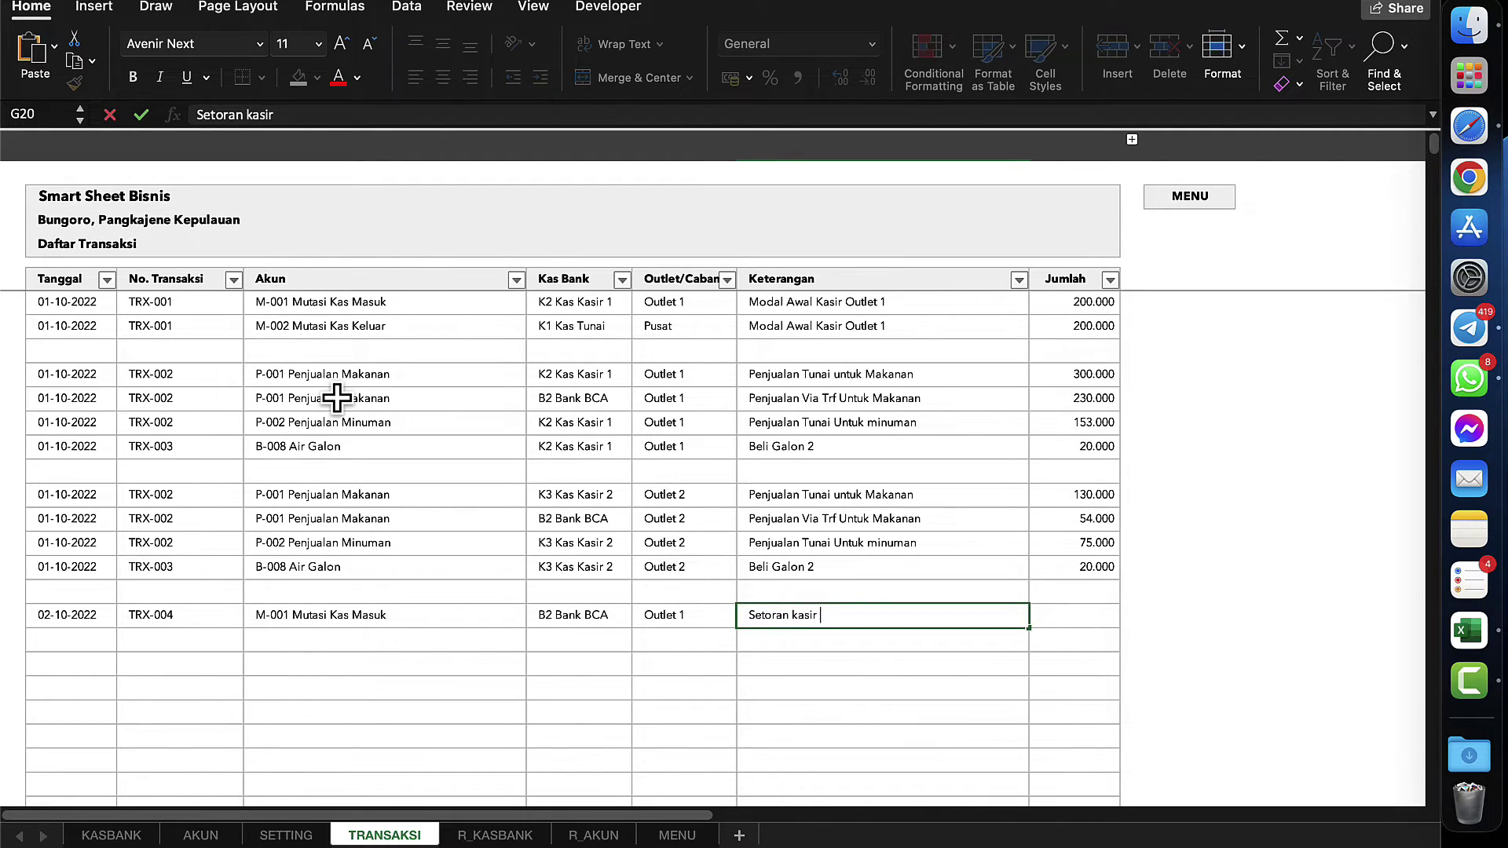
{"action": "key", "text": "Return"}
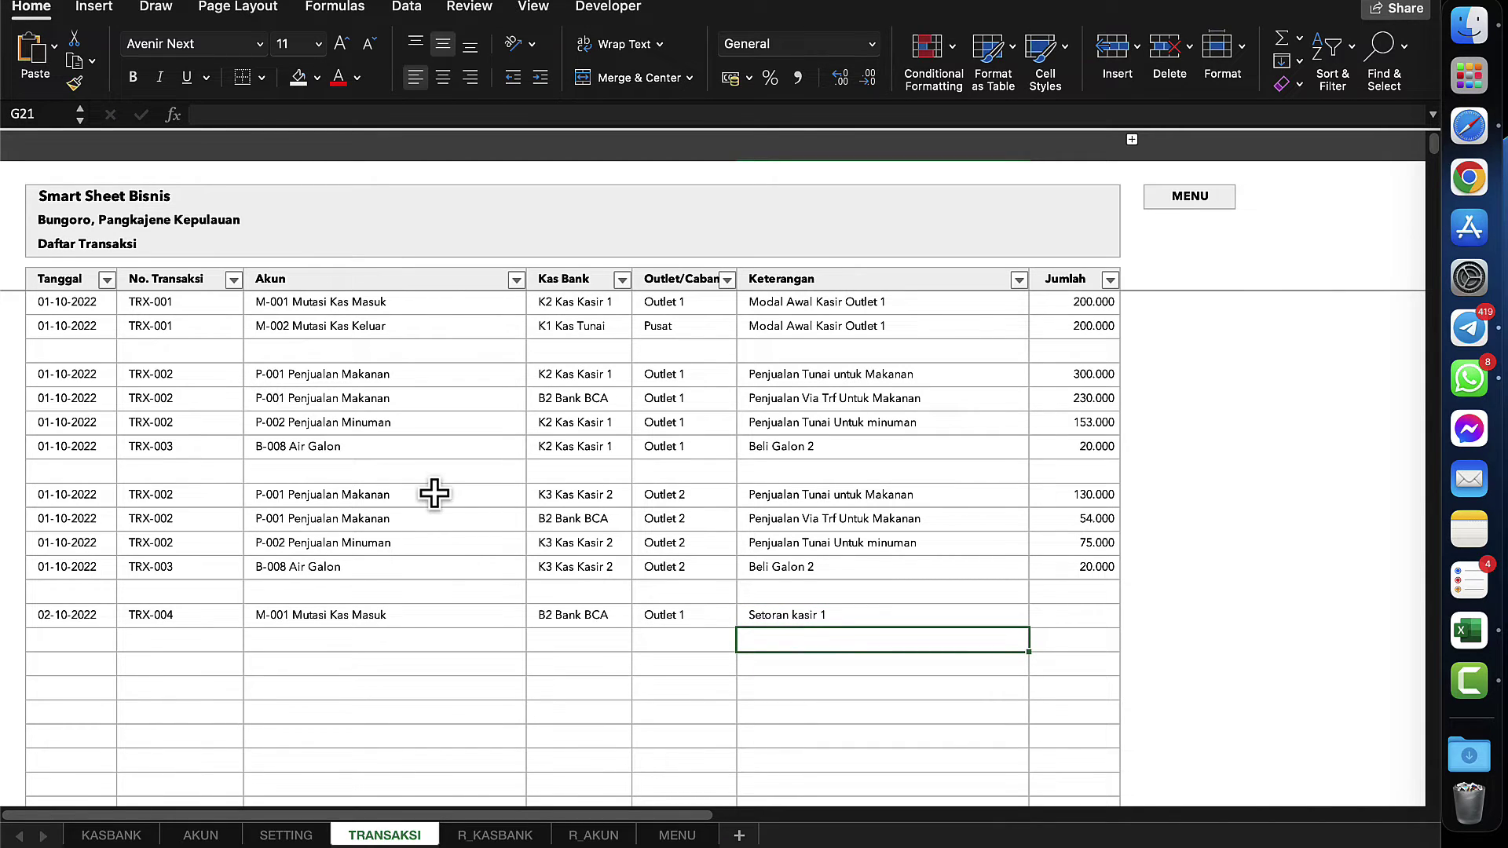
{"action": "left_click", "coordinate": [827, 612]}
{"action": "left_click", "coordinate": [1052, 615]}
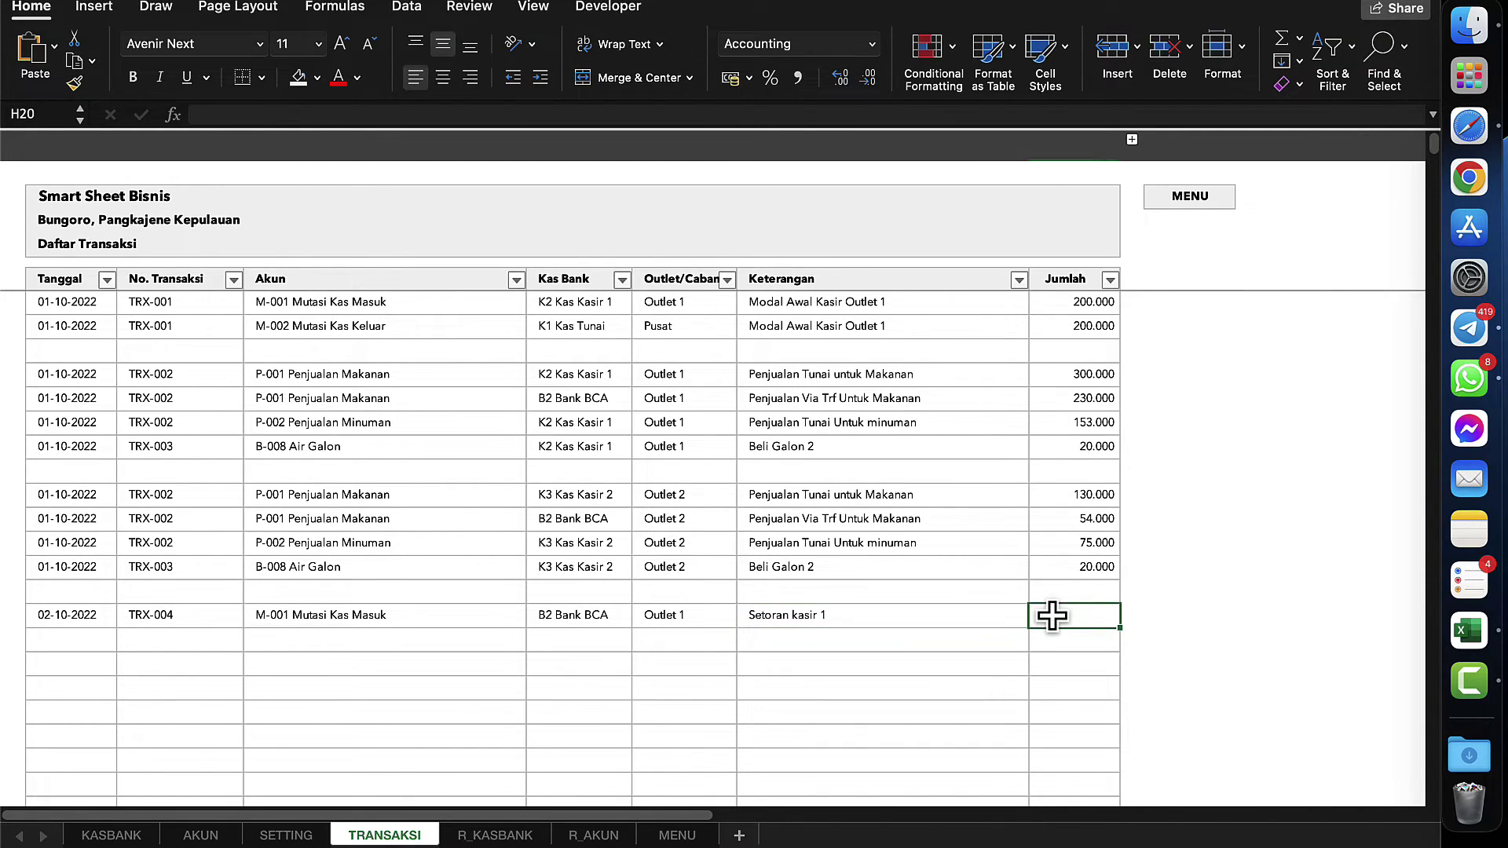
{"action": "type", "text": "100.000"}
{"action": "key", "text": "Return"}
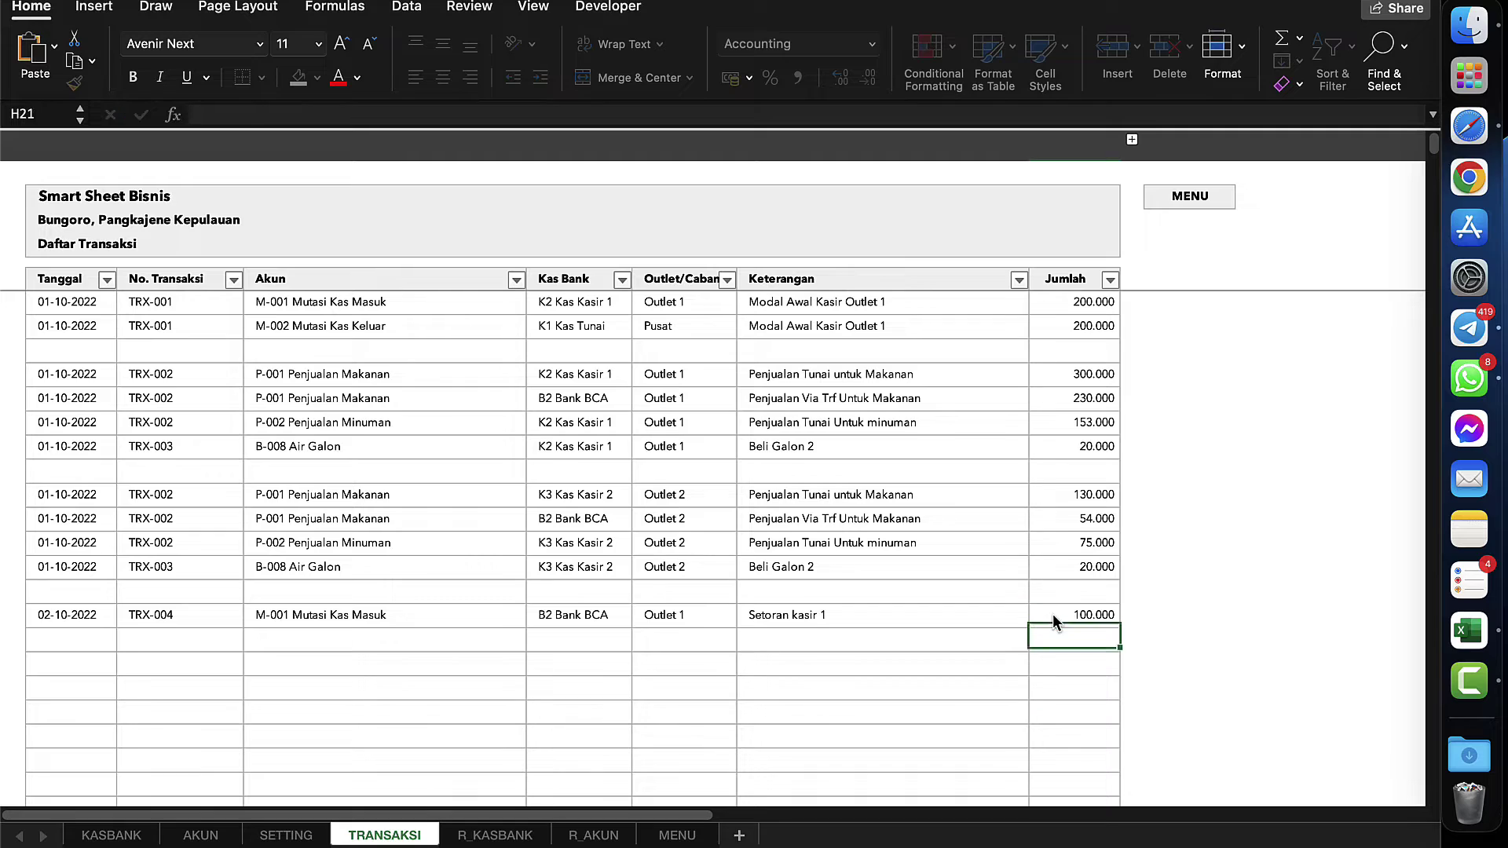
- Fill the whole Setoran kasir 1 entry, from Tanggal to Jumlah, down into the next empty row
{"action": "left_click", "coordinate": [54, 648]}
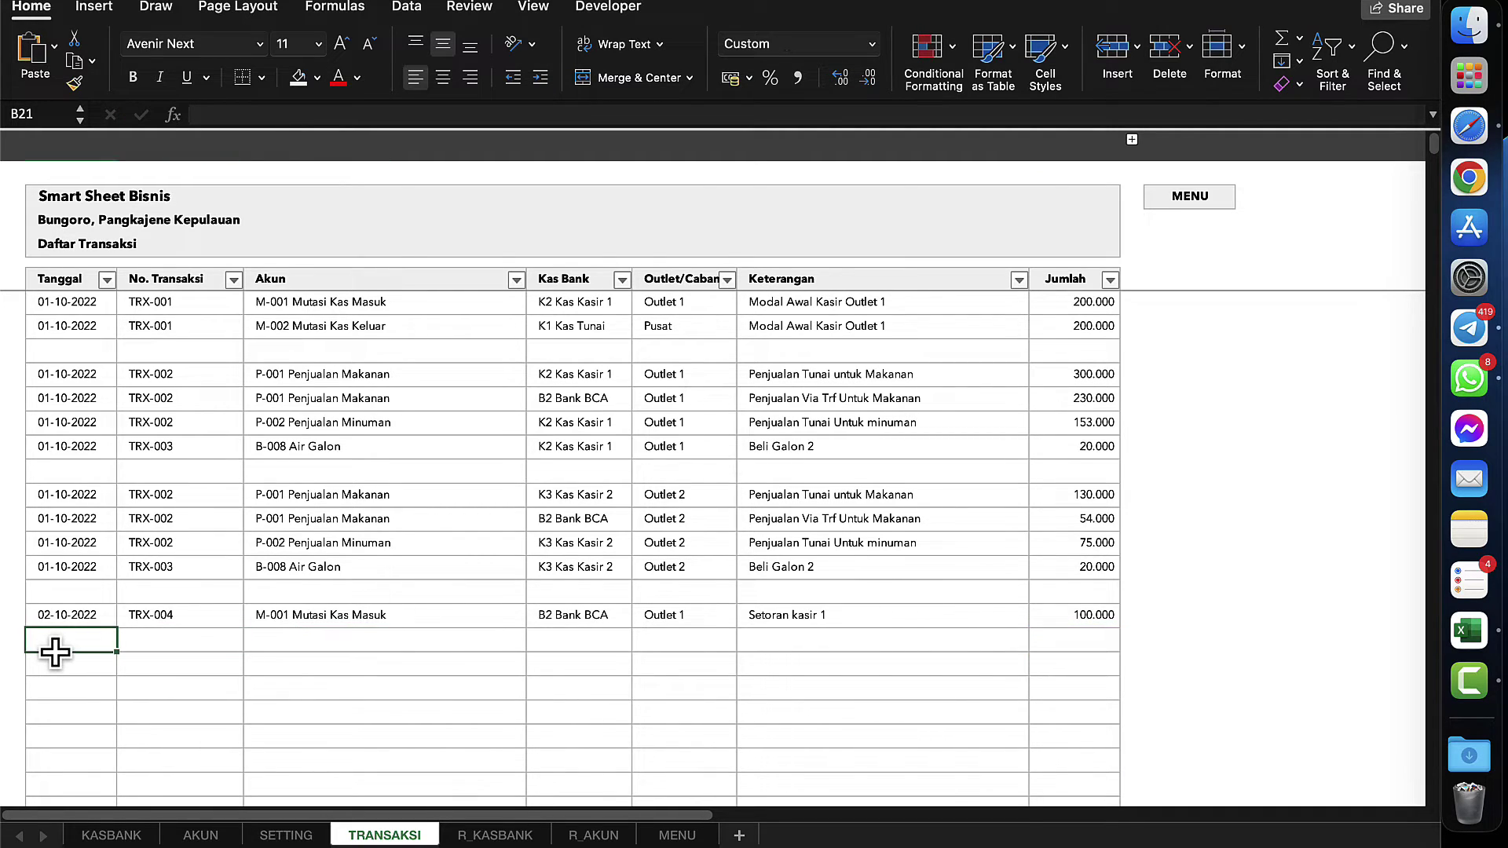
{"action": "left_click", "coordinate": [1105, 614]}
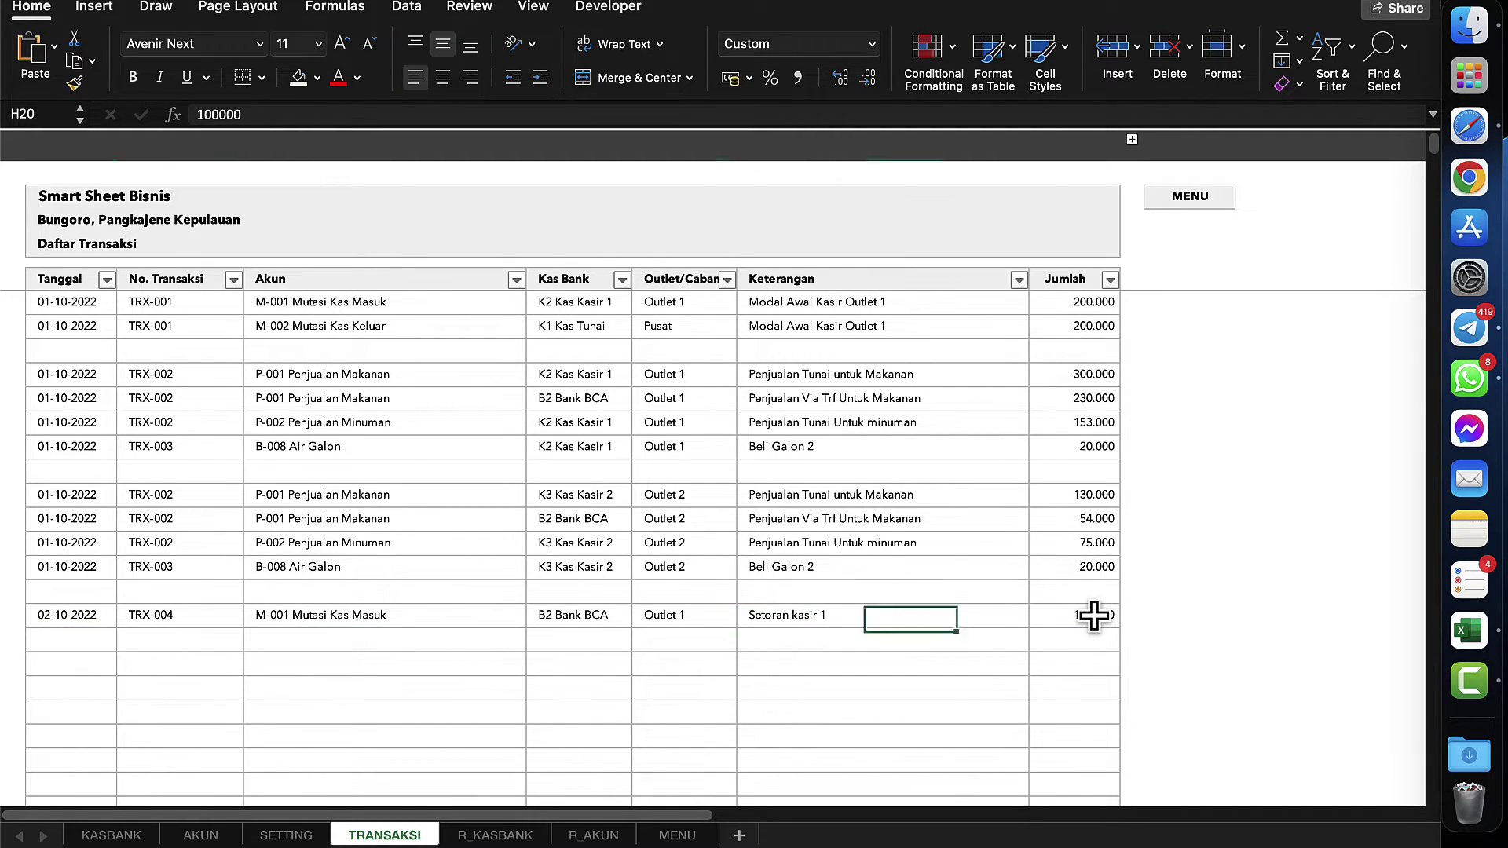
{"action": "left_click", "coordinate": [75, 619]}
{"action": "key", "text": "Down"}
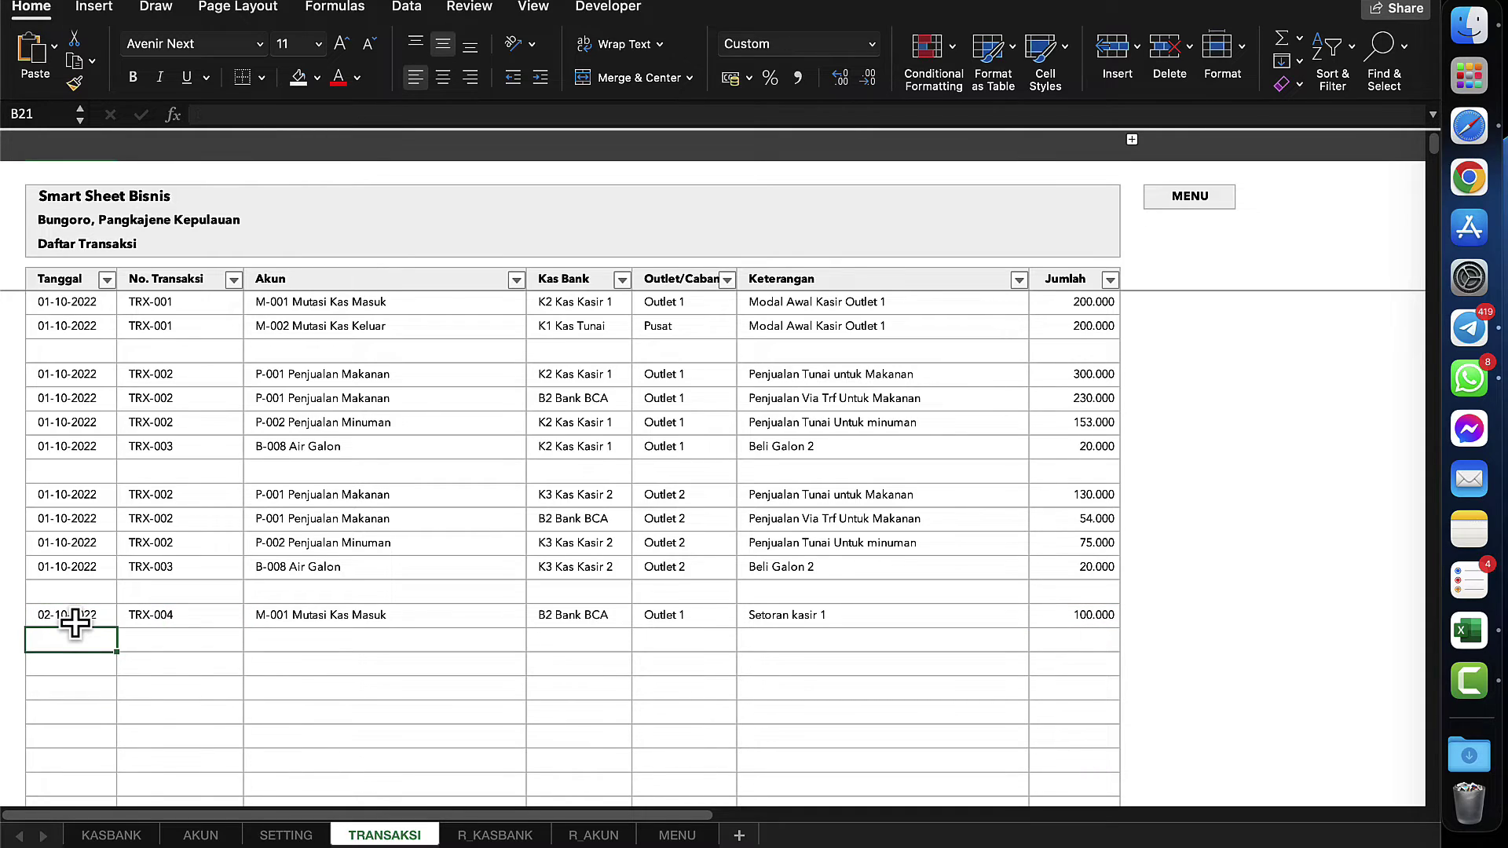
{"action": "key", "text": "shift+Right"}
{"action": "key", "text": "shift+Right"}
{"action": "key", "text": "shift+Right"}
{"action": "key", "text": "shift+Right"}
{"action": "key", "text": "shift+Right"}
{"action": "key", "text": "shift+Right"}
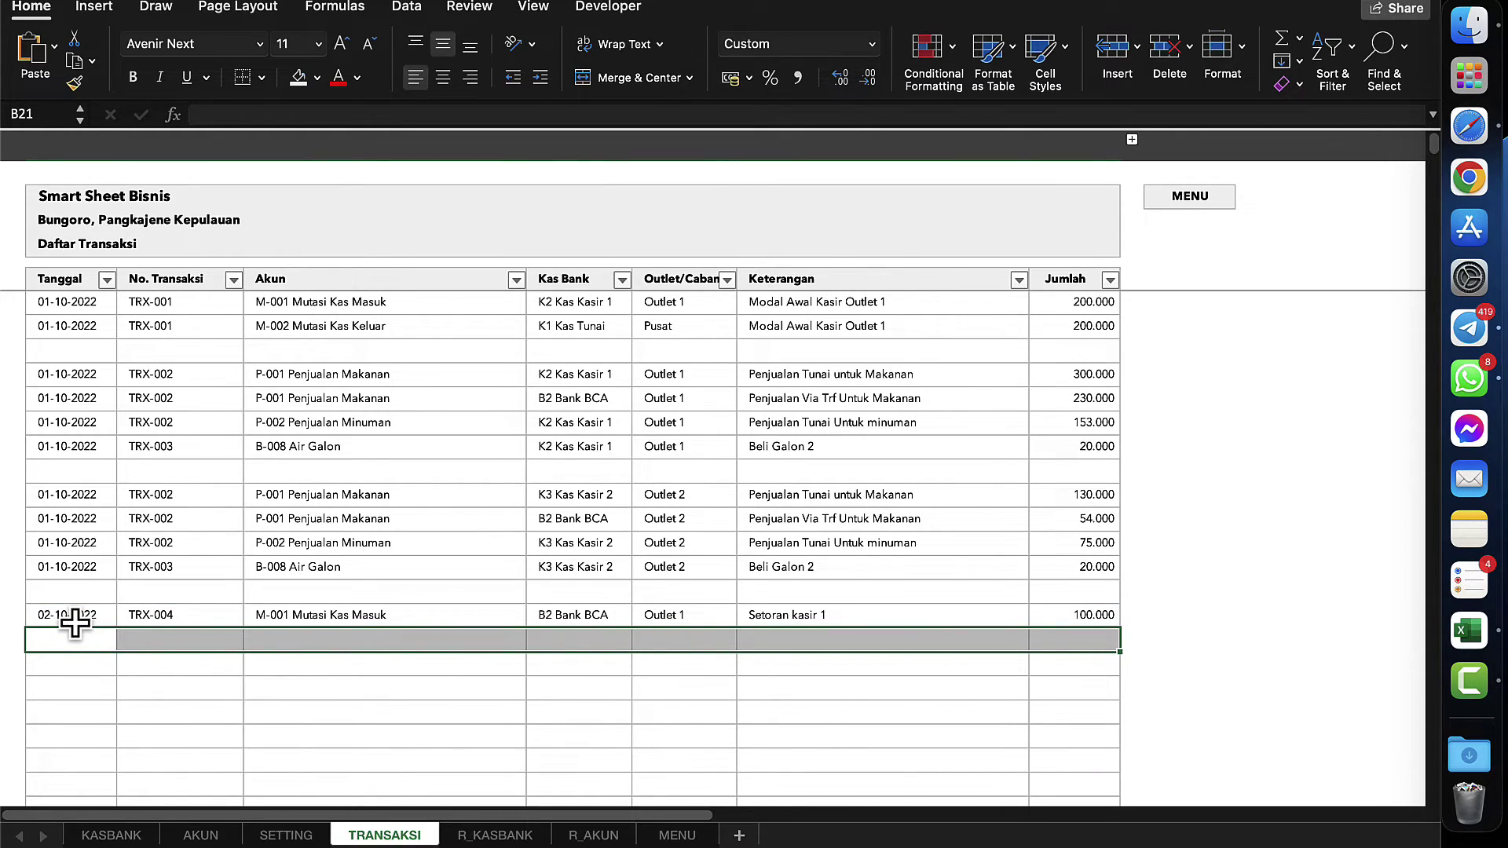
{"action": "key", "text": "ctrl+d"}
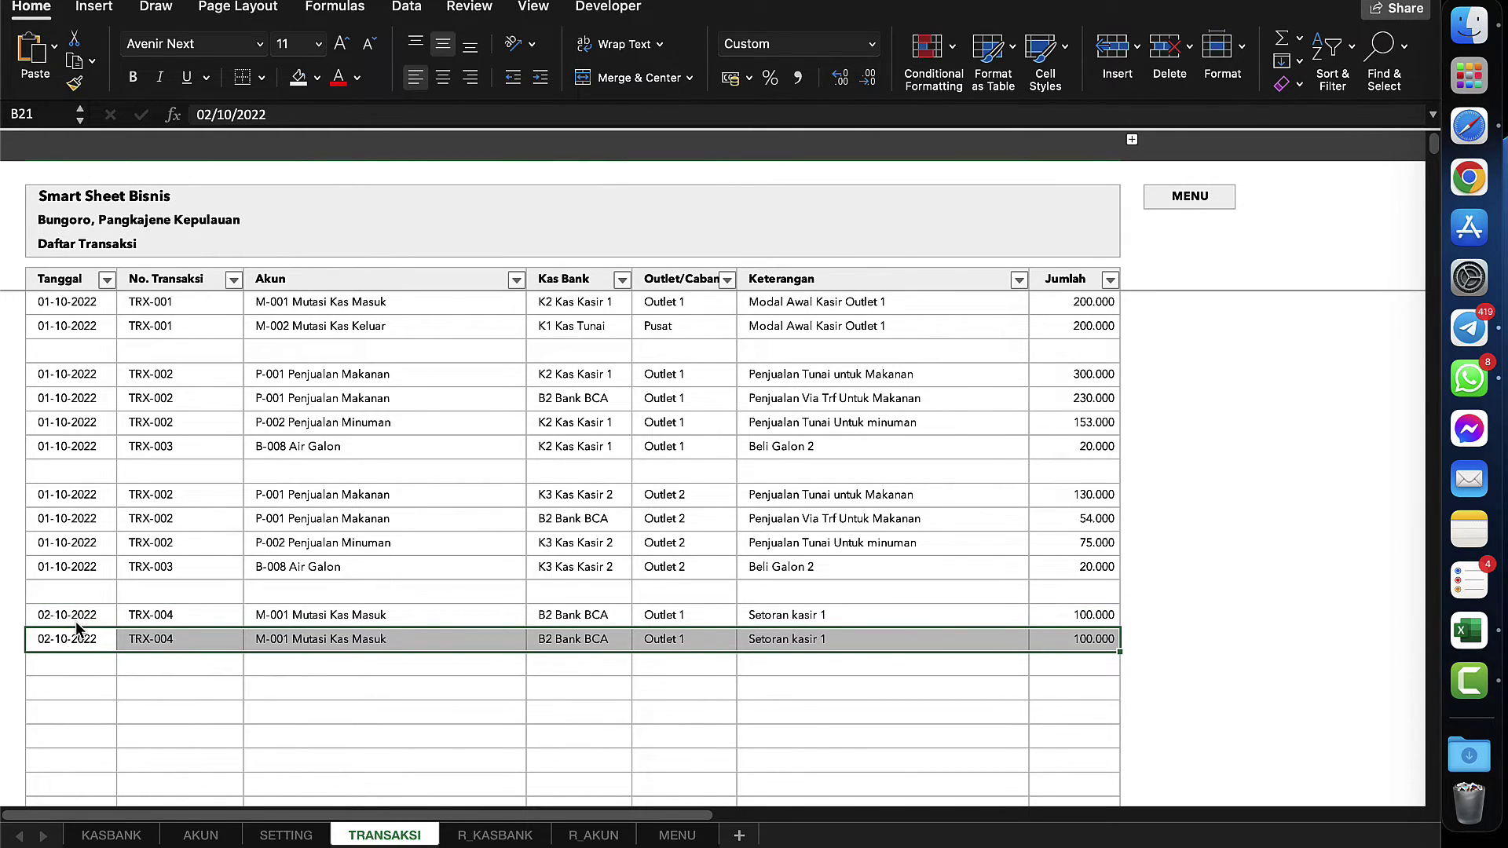
- Set Outlet/Cabang of the duplicated TRX-004 entry to Outlet 2
{"action": "left_click", "coordinate": [422, 637]}
{"action": "left_click", "coordinate": [580, 637]}
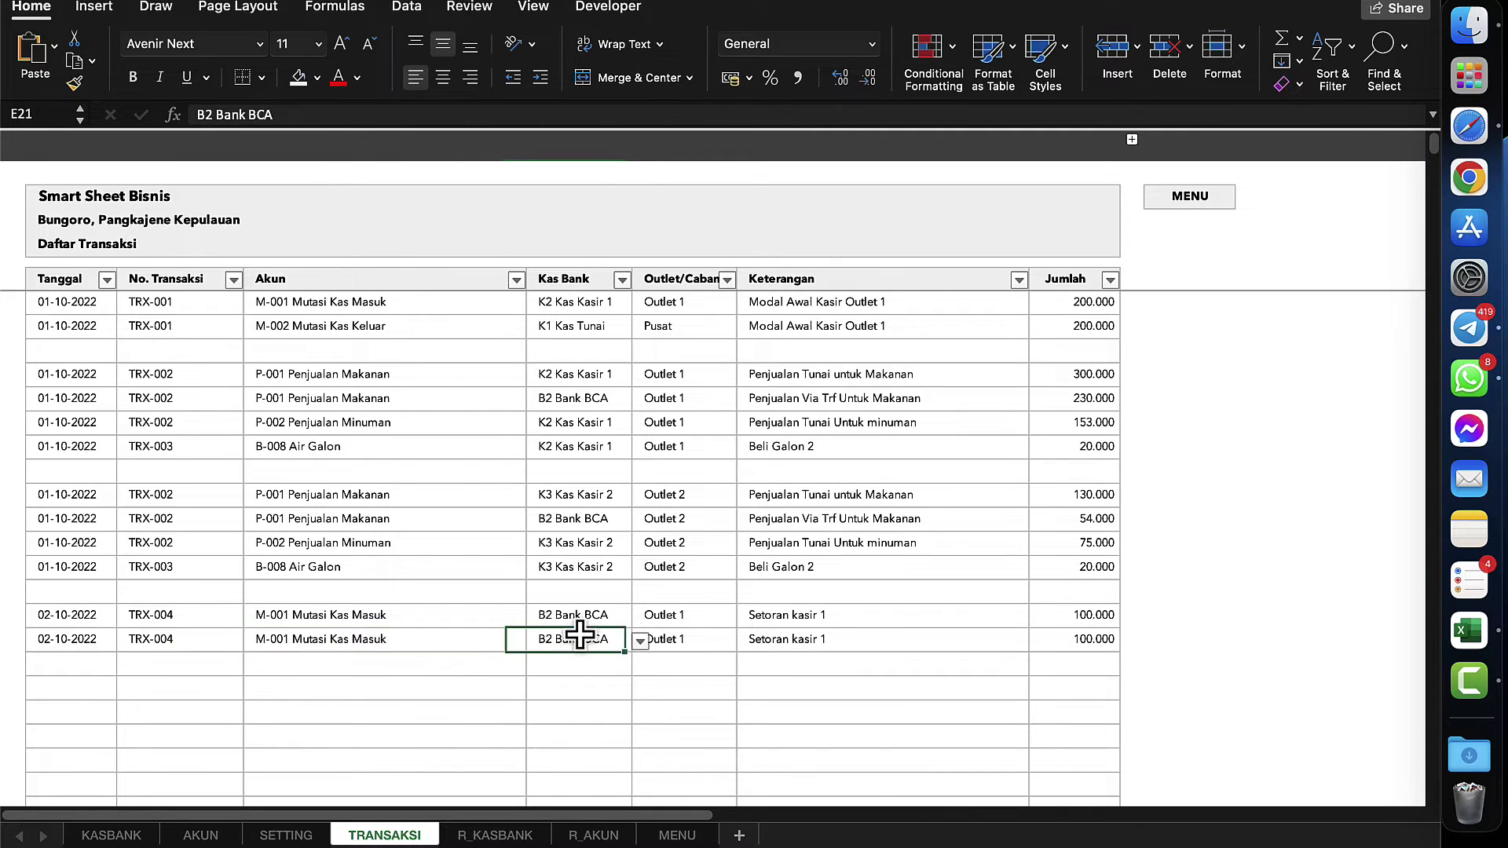
{"action": "left_click", "coordinate": [639, 641]}
{"action": "left_click", "coordinate": [580, 637]}
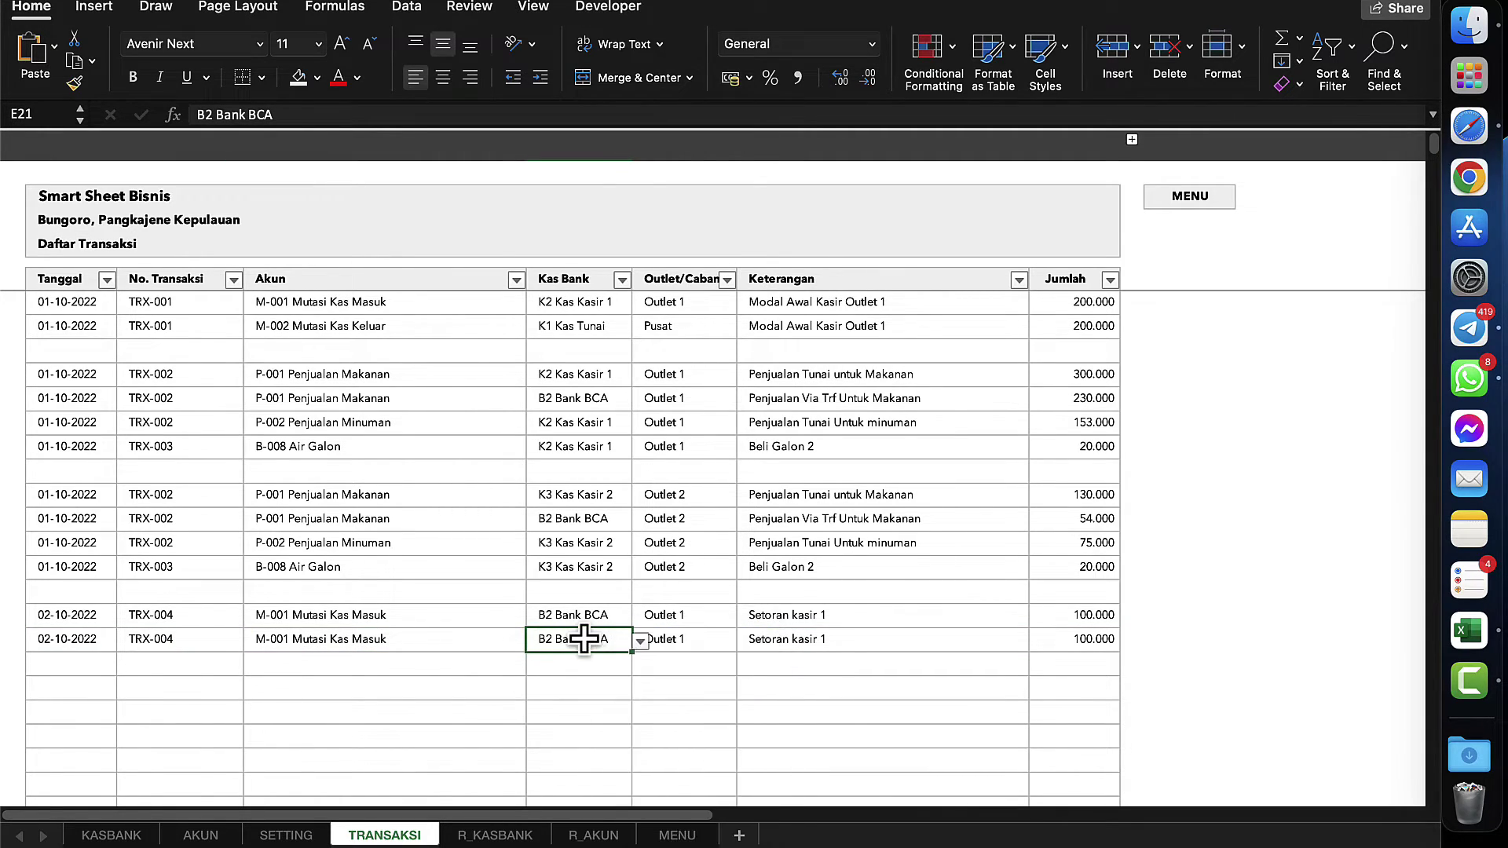
{"action": "left_click", "coordinate": [737, 638]}
{"action": "left_click", "coordinate": [715, 638]}
{"action": "left_click", "coordinate": [743, 641]}
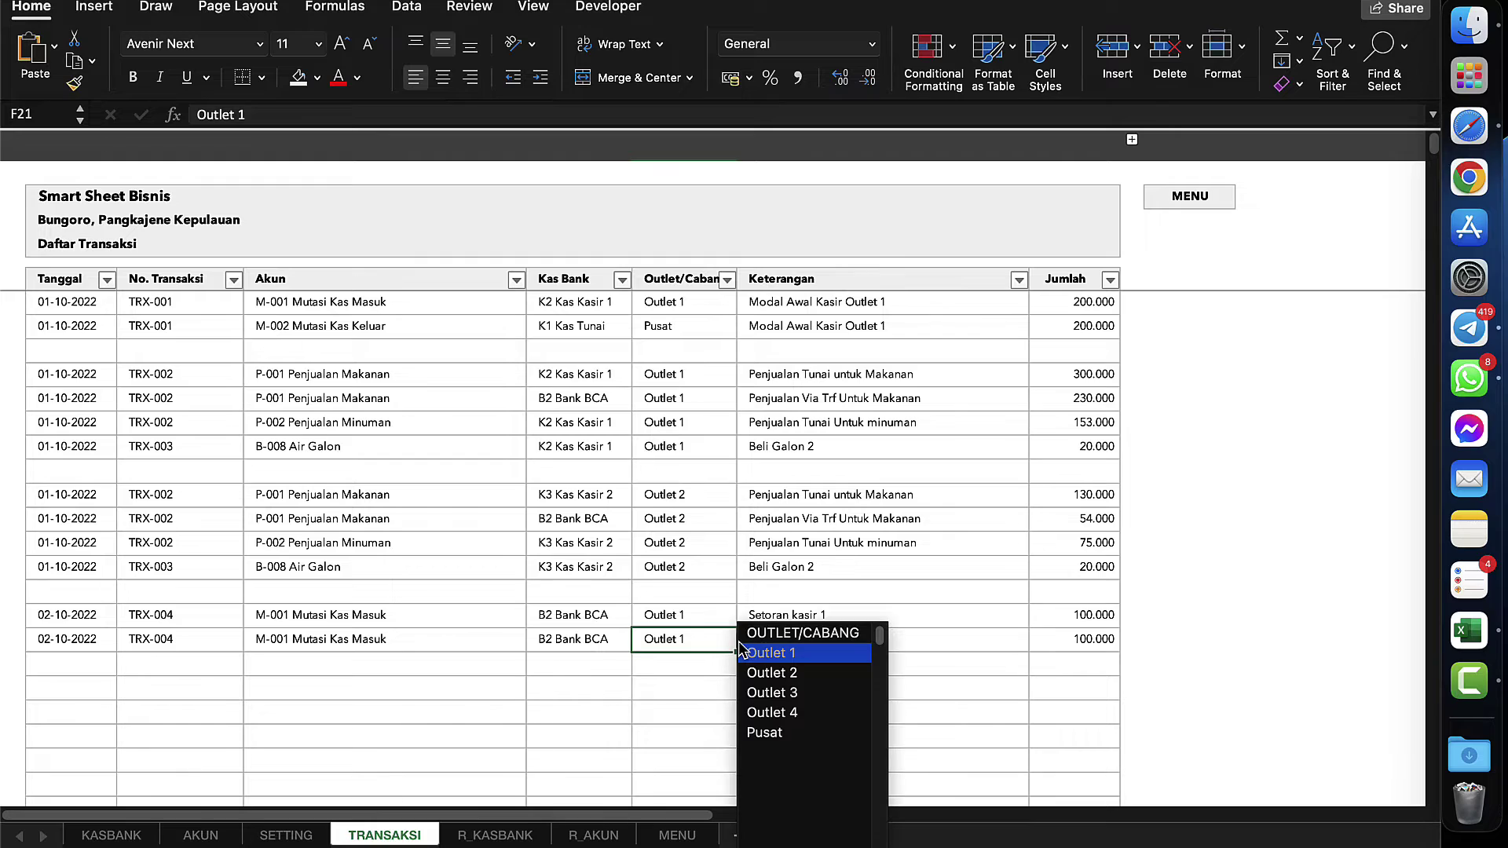
{"action": "left_click", "coordinate": [761, 673]}
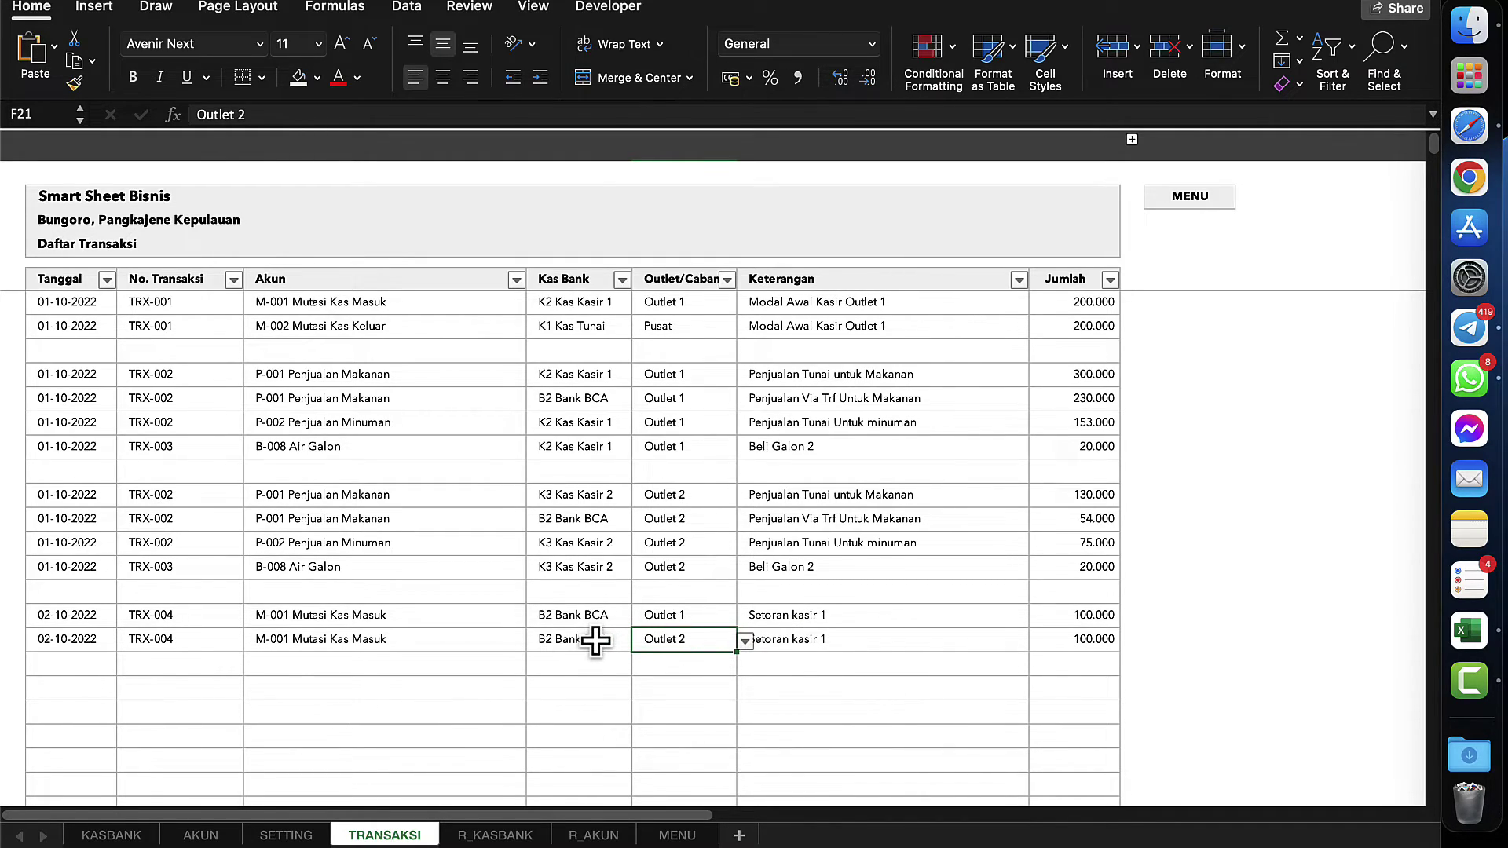
- Change the Outlet 2 deposit entry's Keterangan to "Setoran kasir 2"
{"action": "left_click", "coordinate": [818, 639]}
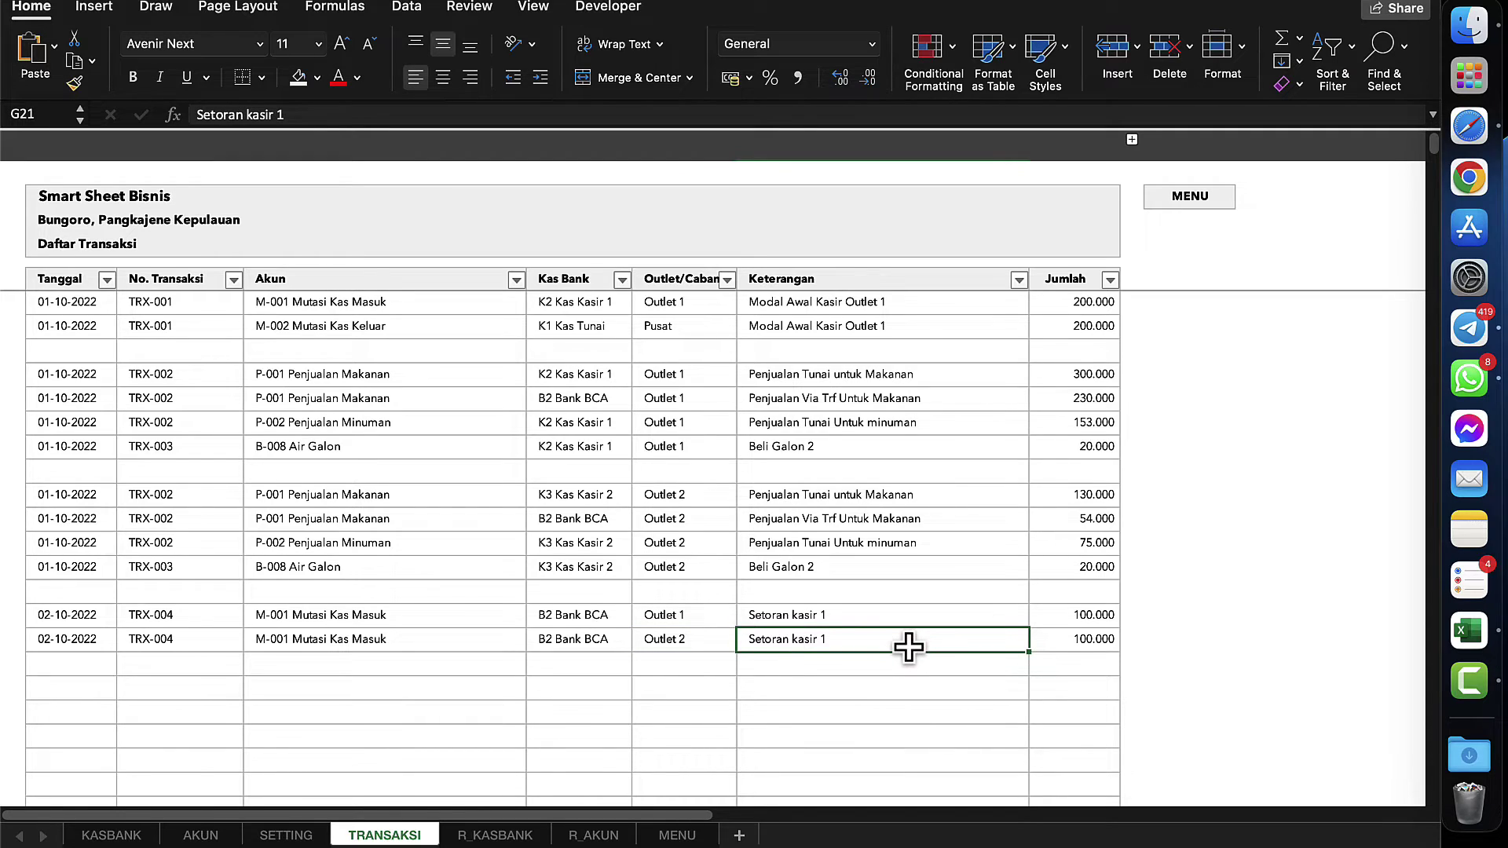
{"action": "key", "text": "BackSpace"}
{"action": "type", "text": "2"}
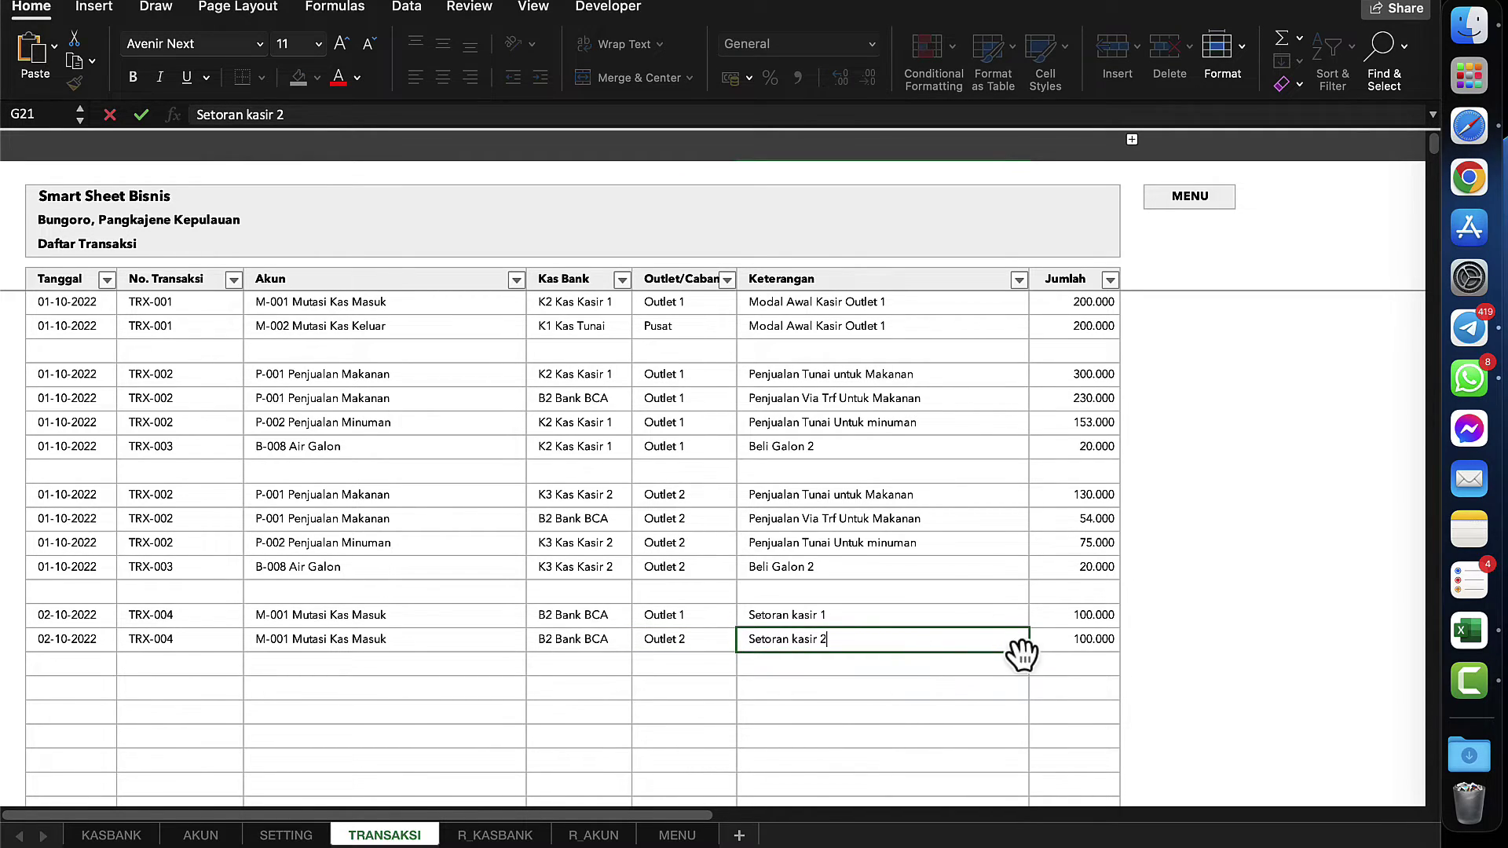
{"action": "left_click", "coordinate": [1068, 649]}
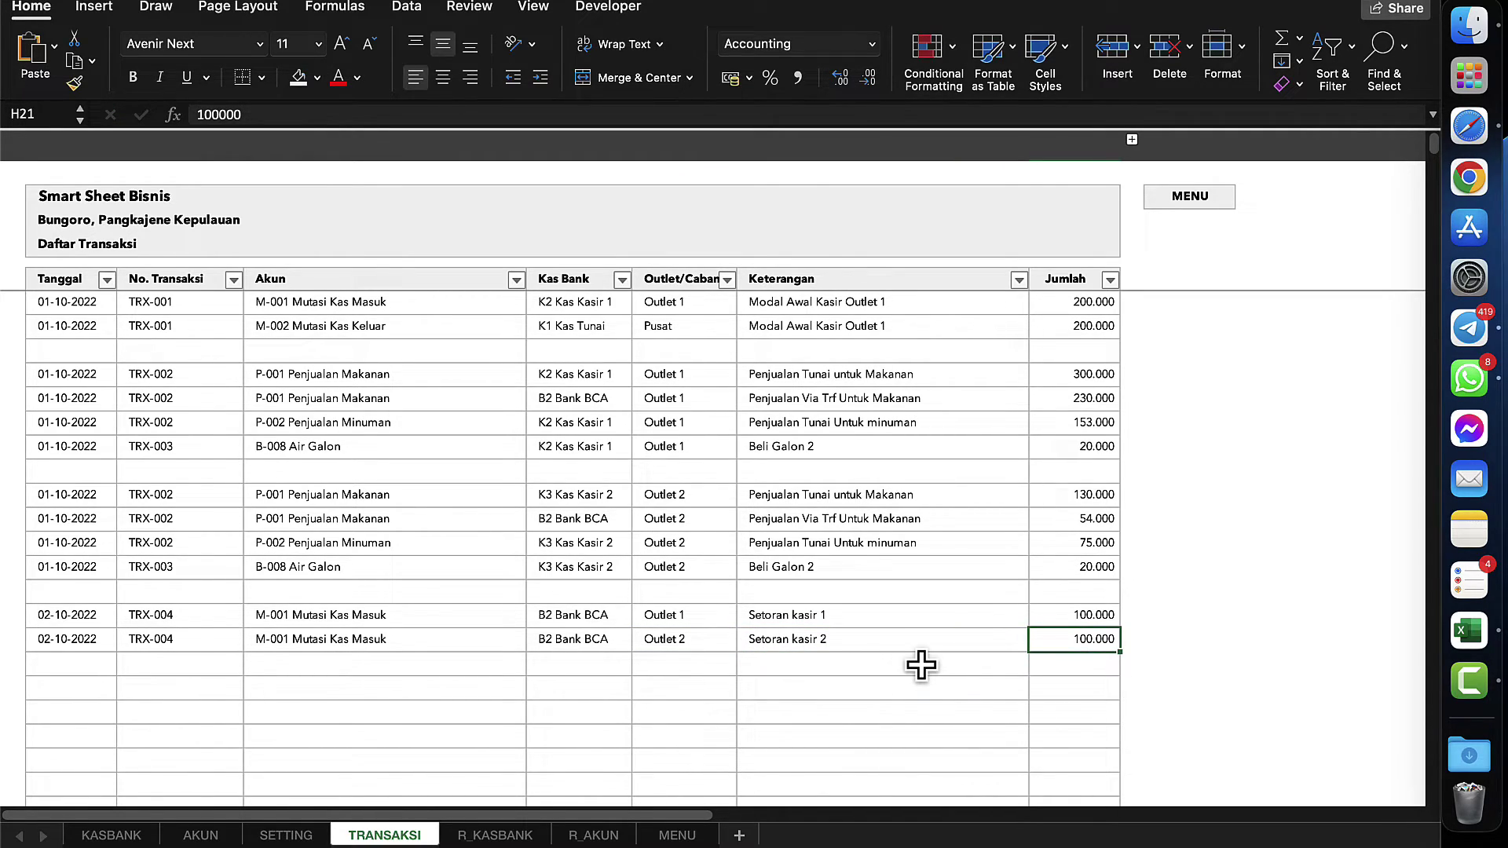
- Fill the whole Setoran kasir 2 entry down into the next empty row
{"action": "left_click", "coordinate": [70, 658]}
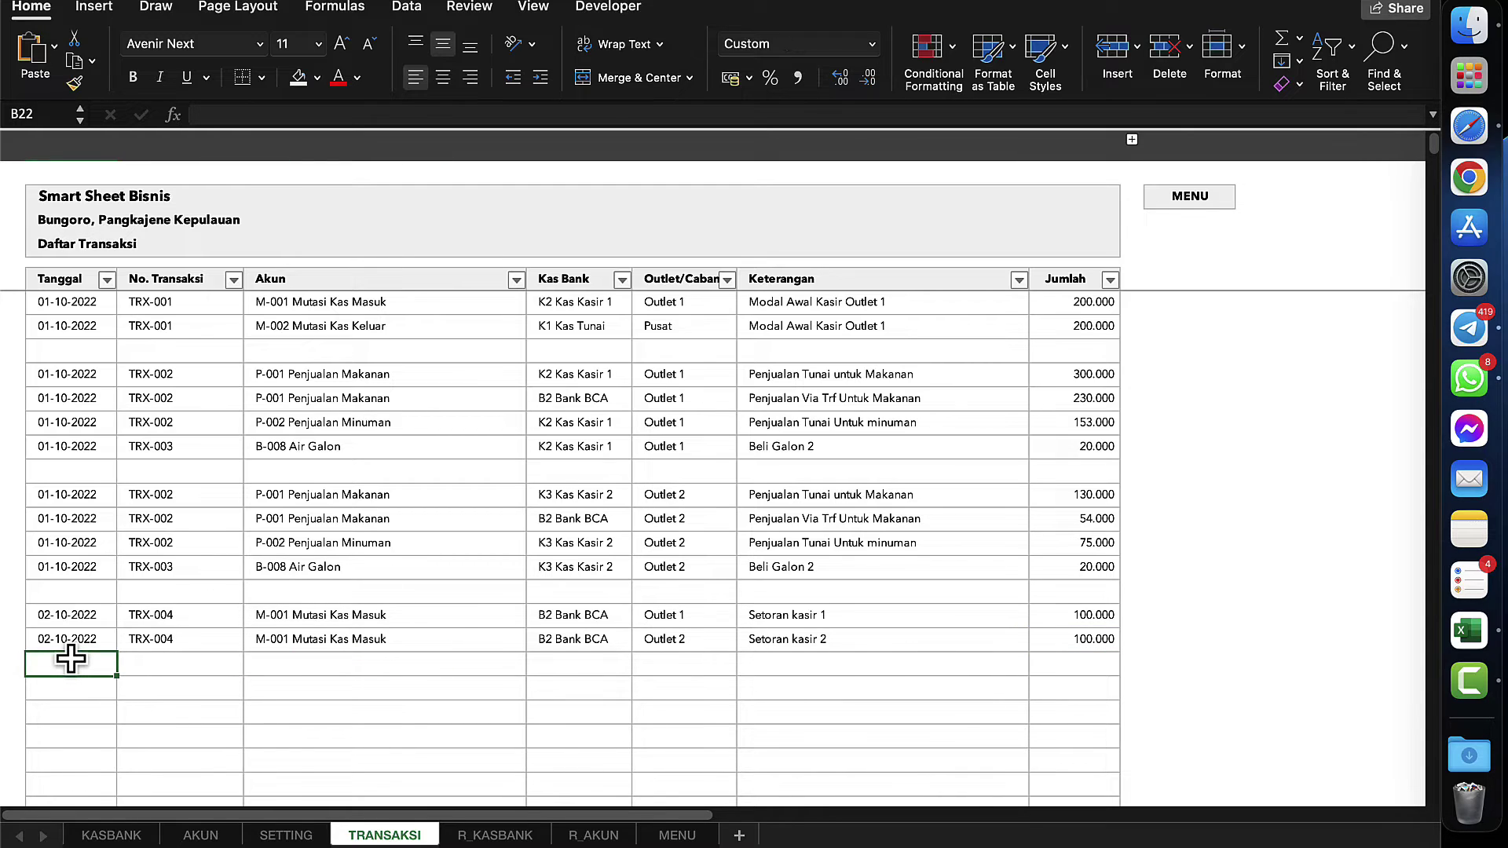
{"action": "key", "text": "shift+Right"}
{"action": "key", "text": "shift+Right"}
{"action": "key", "text": "shift+Right"}
{"action": "key", "text": "shift+Right"}
{"action": "key", "text": "shift+Right"}
{"action": "key", "text": "shift+Right"}
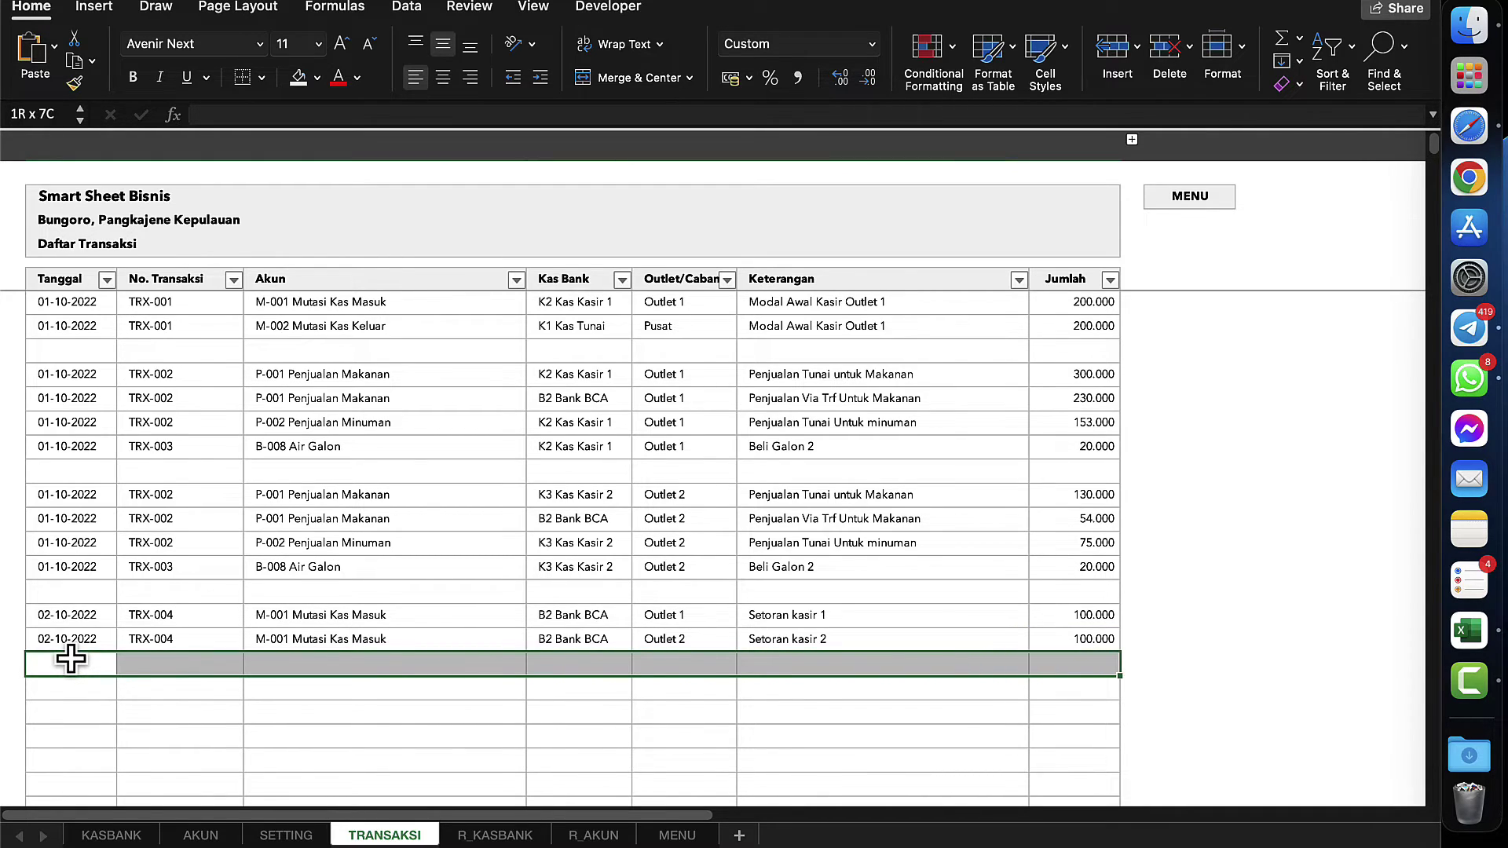
{"action": "key", "text": "ctrl+d"}
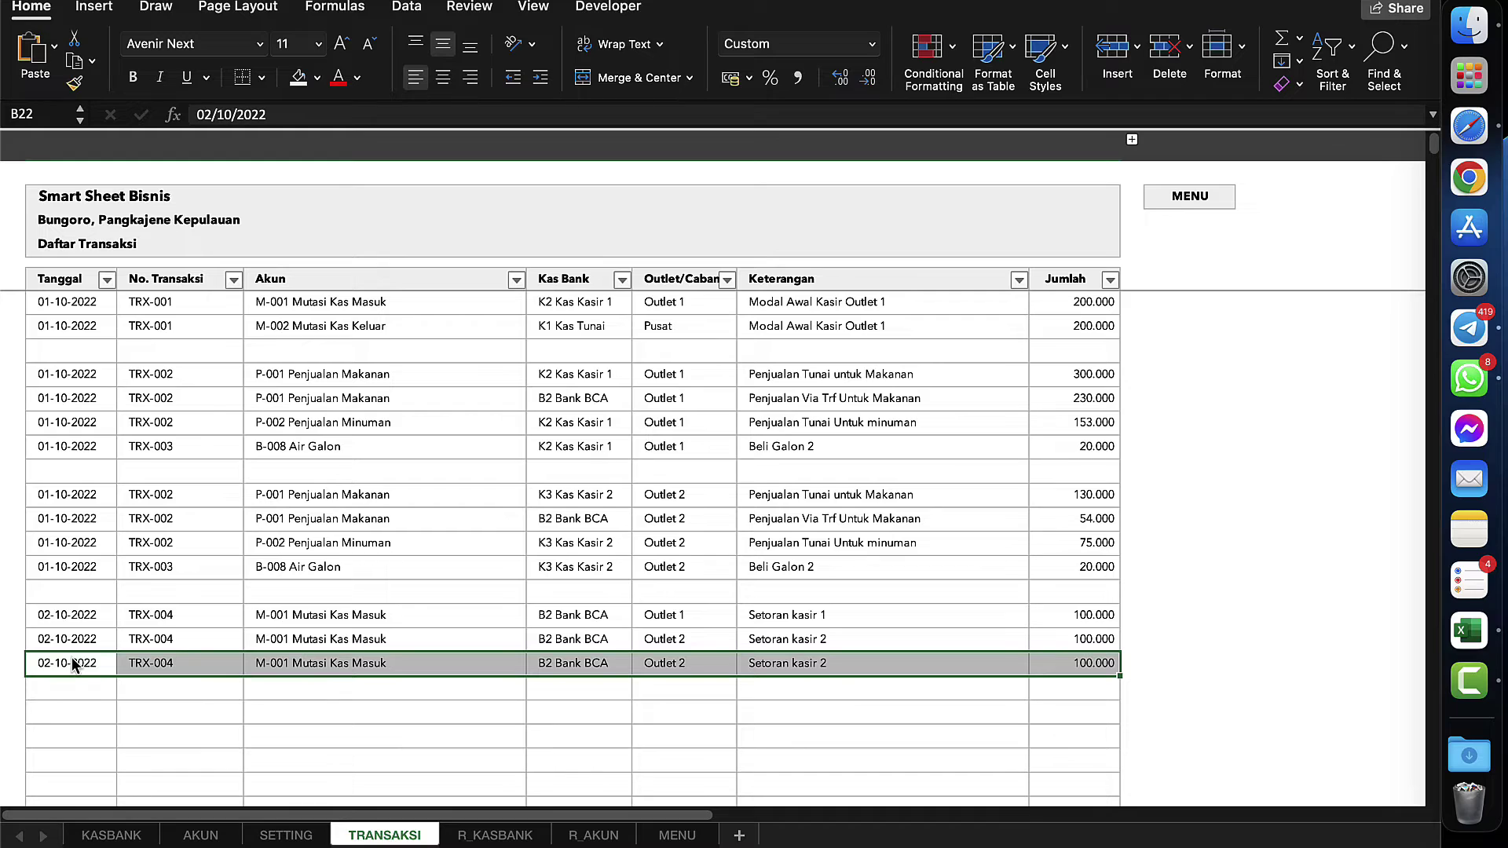
- Copy the M-002 Mutasi Kas Keluar account from the TRX-001 entry into Akun of the last TRX-004 row
{"action": "left_click", "coordinate": [370, 666]}
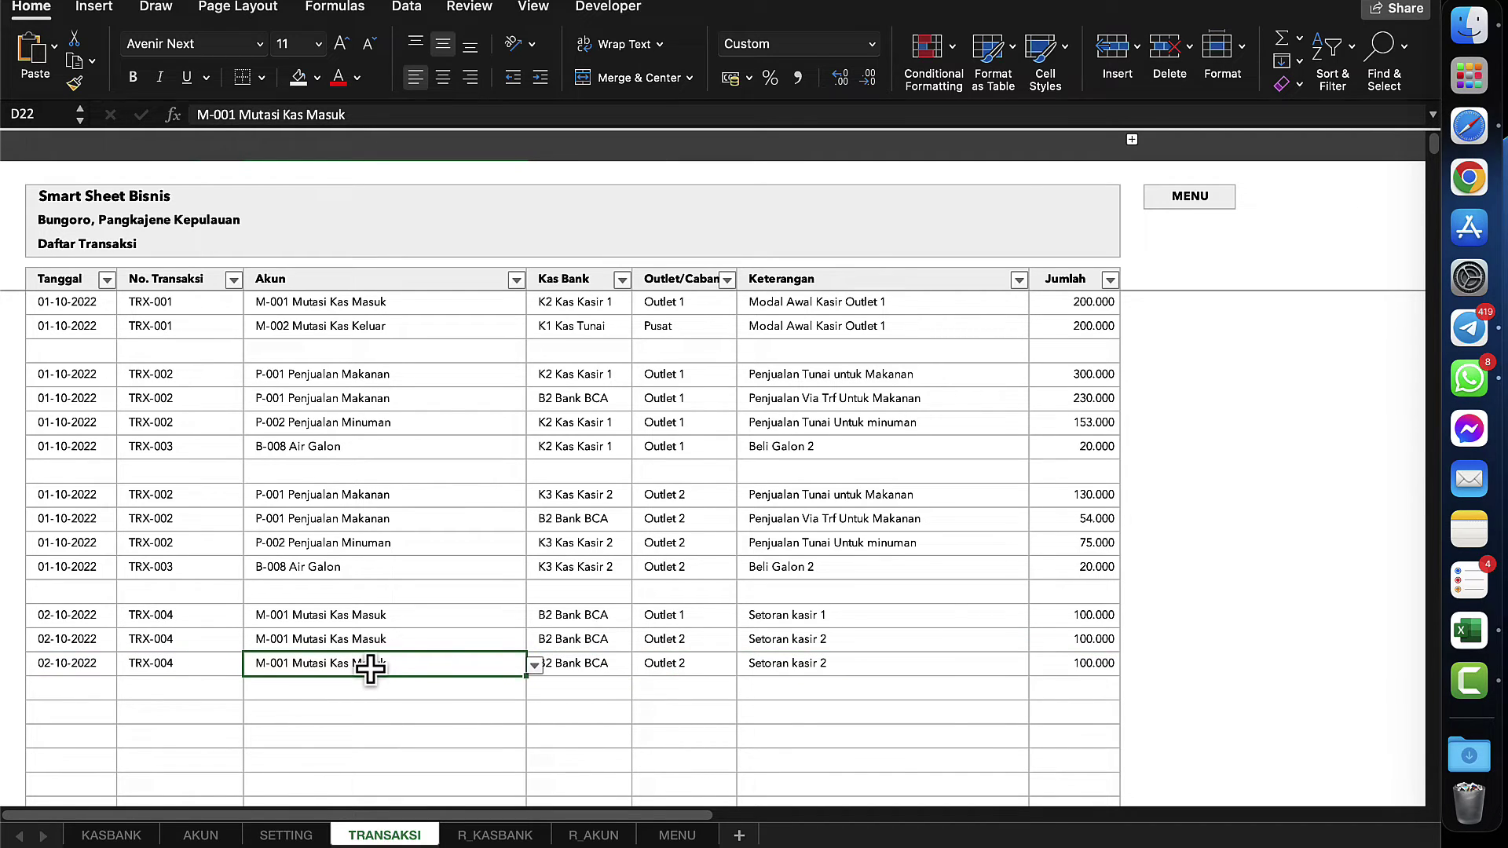
{"action": "left_click", "coordinate": [366, 321]}
{"action": "key", "text": "cmd+c"}
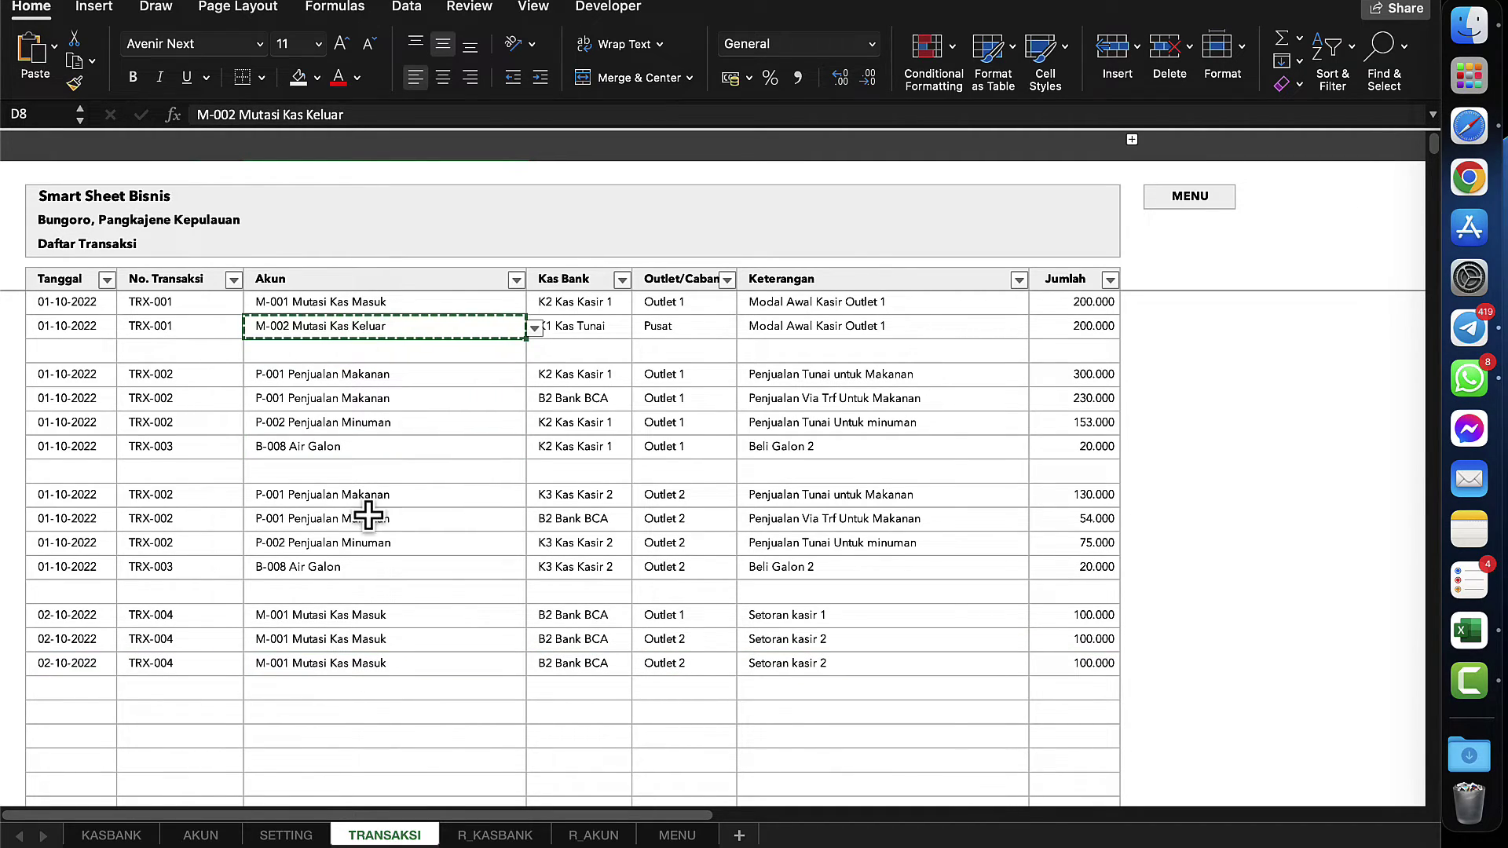
{"action": "left_click", "coordinate": [380, 662]}
{"action": "key", "text": "cmd+v"}
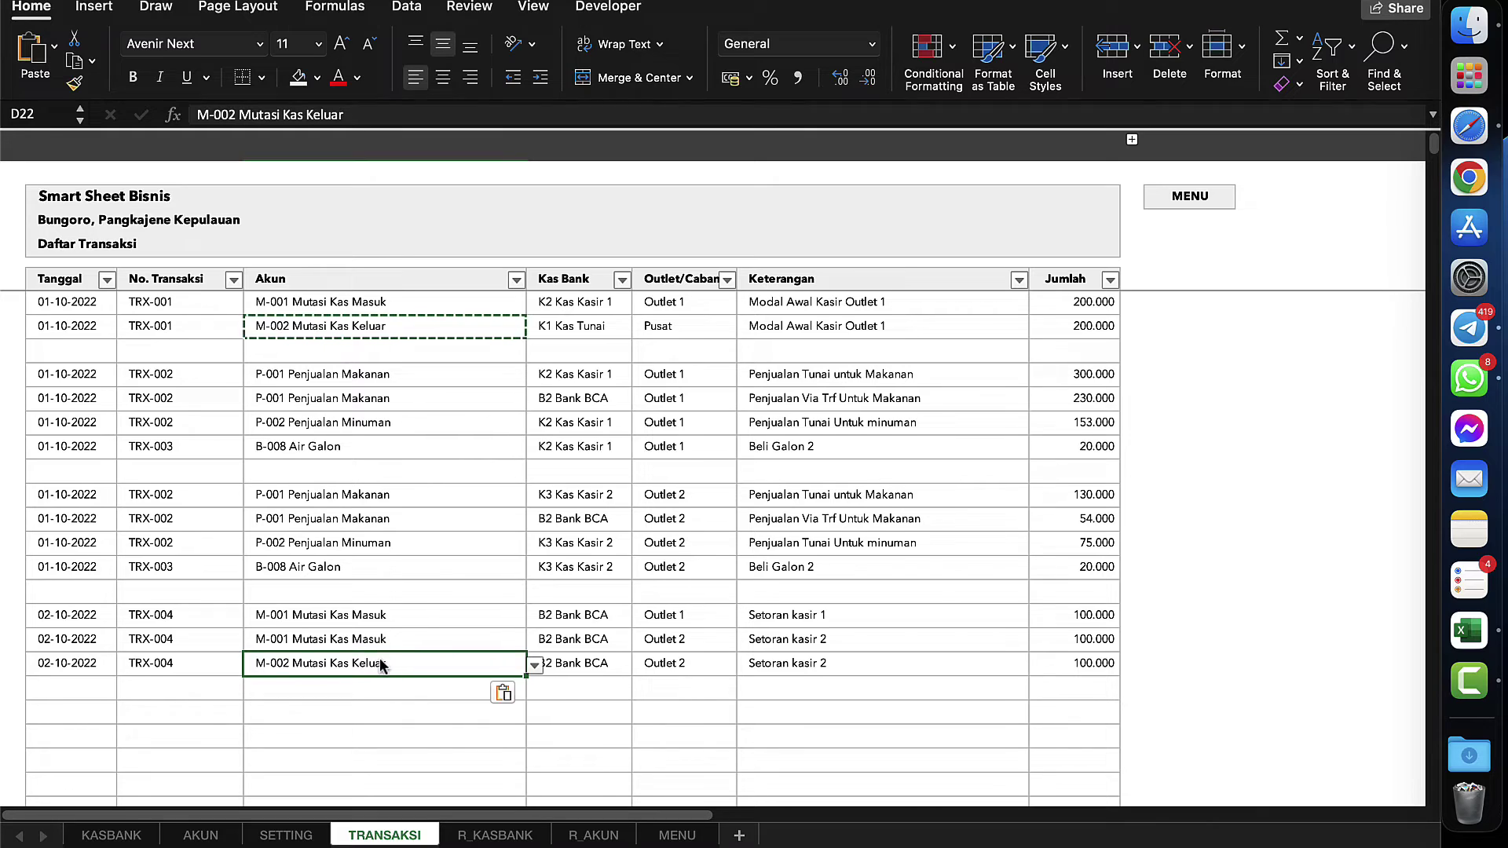
- Set the Mutasi Kas Keluar entry's Kas Bank to K2 Kas Kasir 1 and its Outlet/Cabang to Outlet 1
{"action": "left_click", "coordinate": [593, 667]}
{"action": "left_click", "coordinate": [640, 665]}
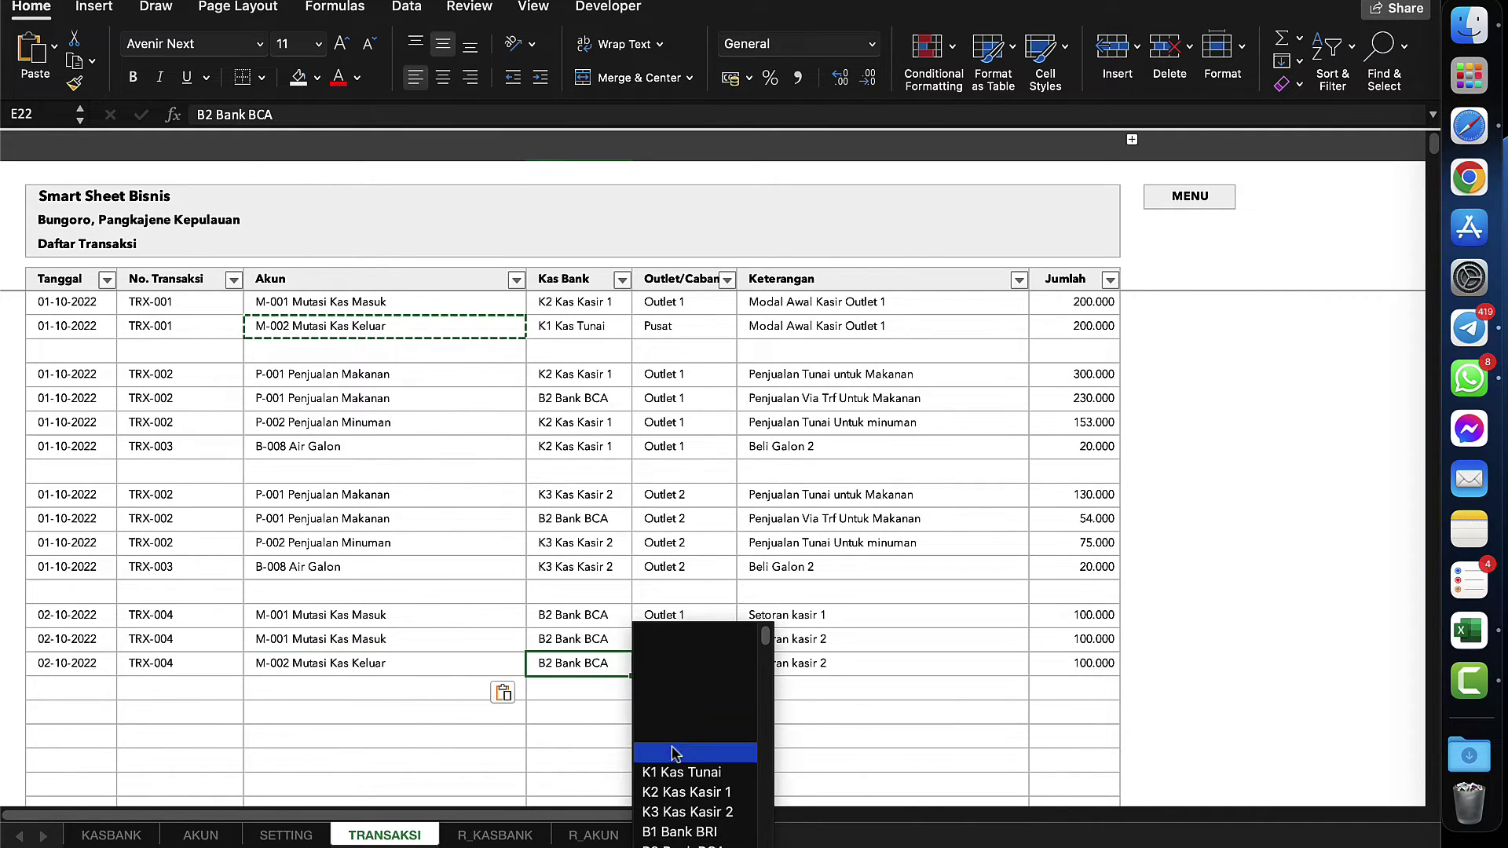
{"action": "left_click", "coordinate": [680, 794]}
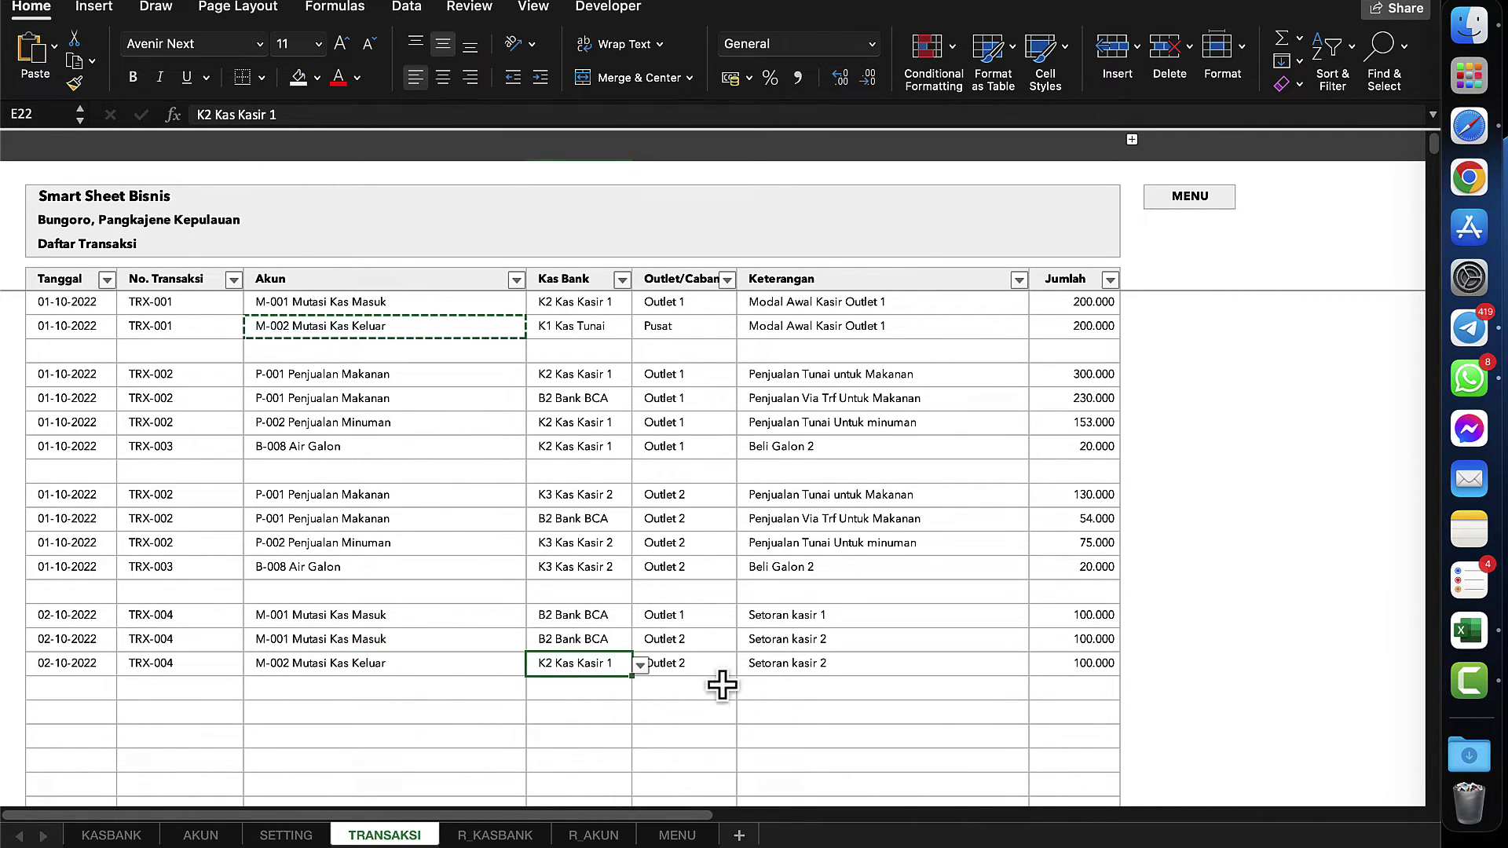
{"action": "left_click", "coordinate": [812, 666]}
{"action": "left_click", "coordinate": [719, 667]}
{"action": "left_click", "coordinate": [744, 666]}
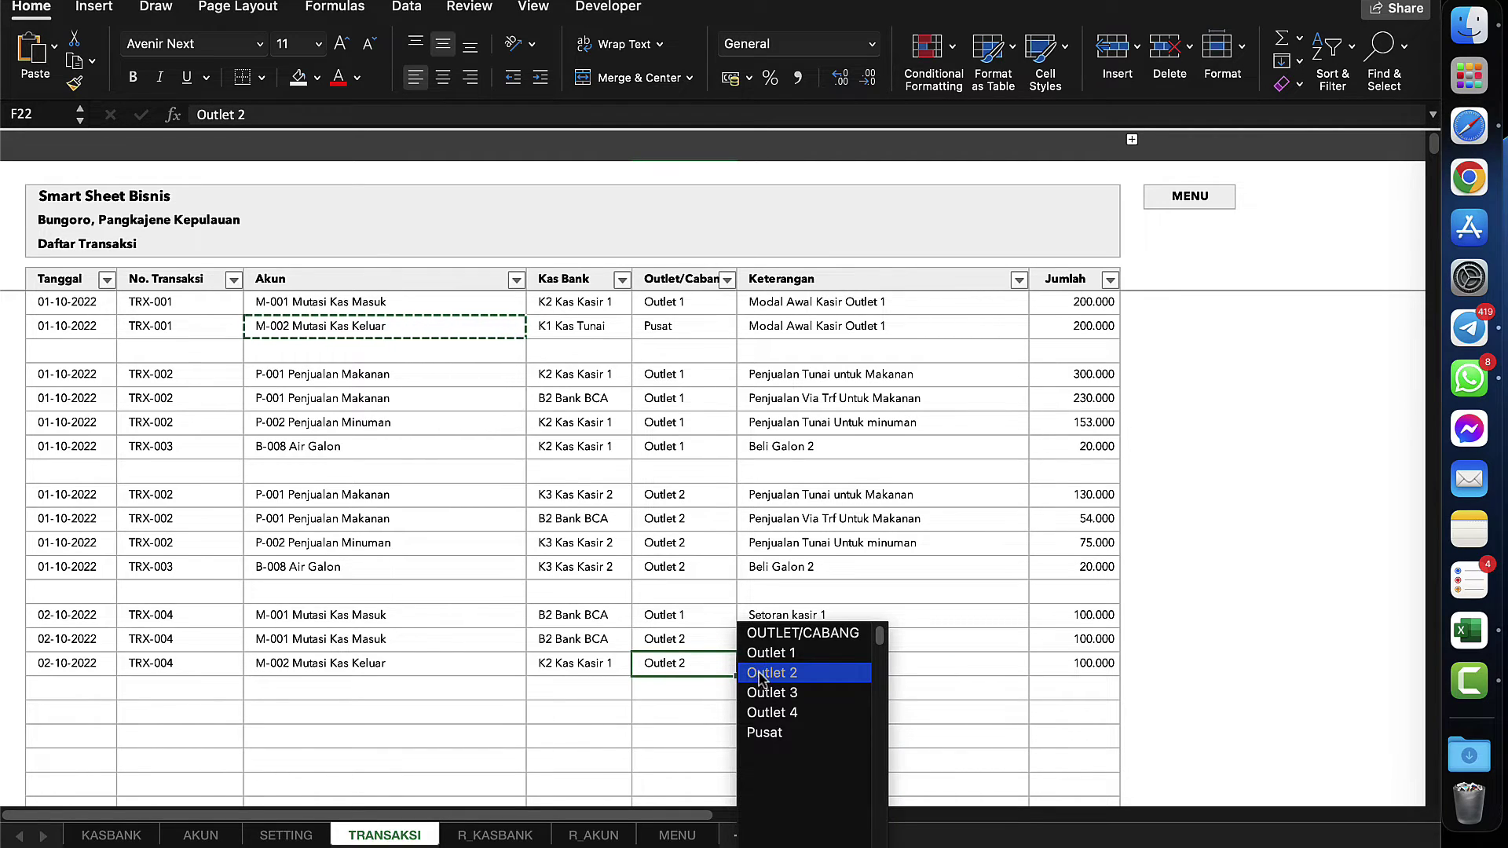
{"action": "left_click", "coordinate": [769, 652]}
{"action": "left_click", "coordinate": [69, 671]}
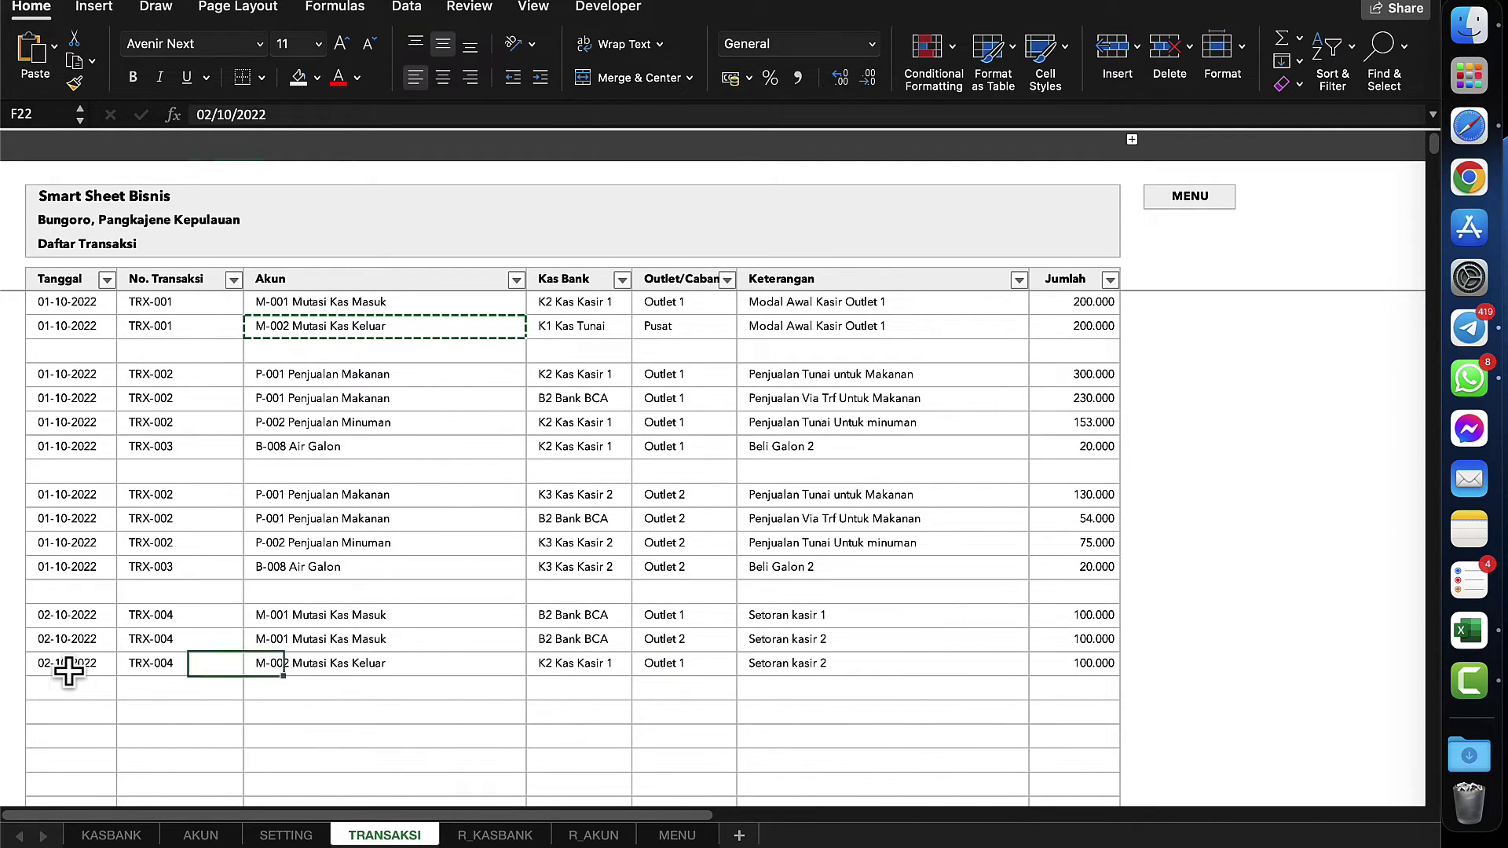
- Copy the last TRX-004 Mutasi Kas Keluar entry into the next empty row of the transaction list
{"action": "key", "text": "shift+space"}
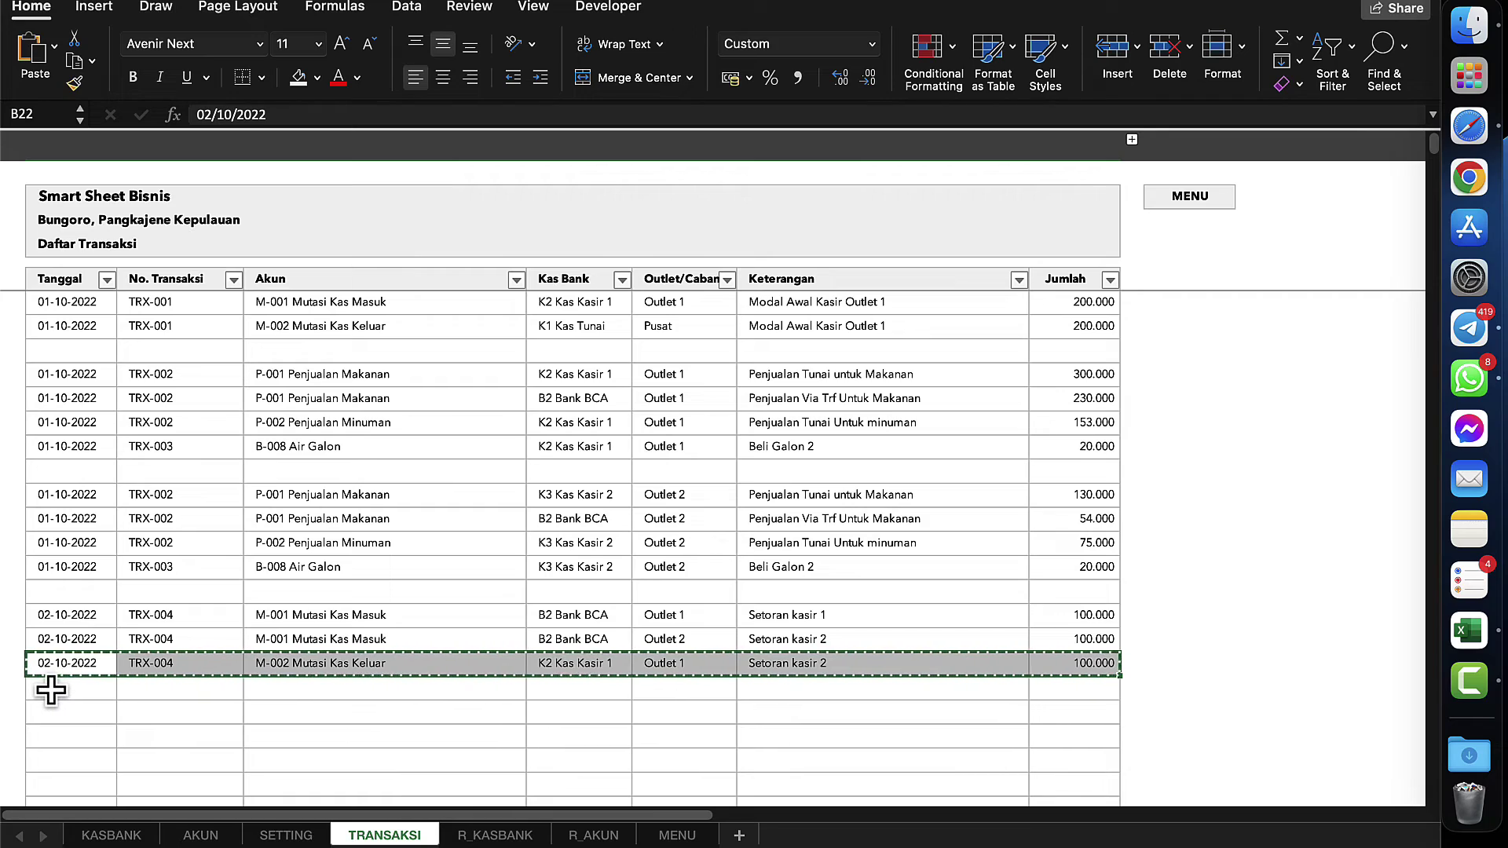
{"action": "left_click", "coordinate": [51, 689]}
{"action": "key", "text": "super+v"}
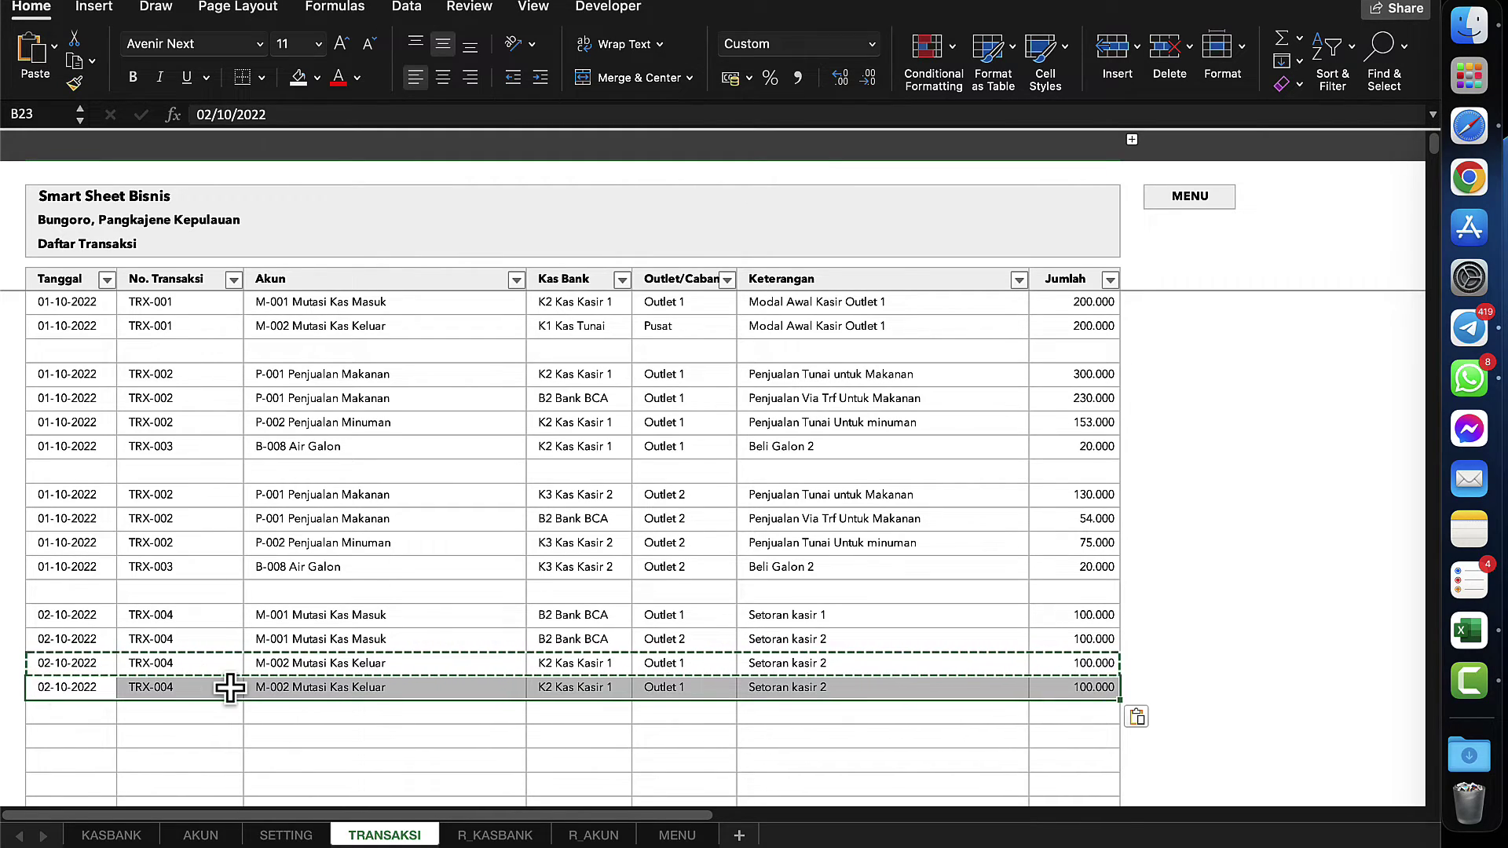
{"action": "key", "text": "Escape"}
- Set the last Mutasi Kas Keluar entry's Kas Bank to K3 Kas Kasir 2 and its Outlet/Cabang to Outlet 2
{"action": "left_click", "coordinate": [389, 687]}
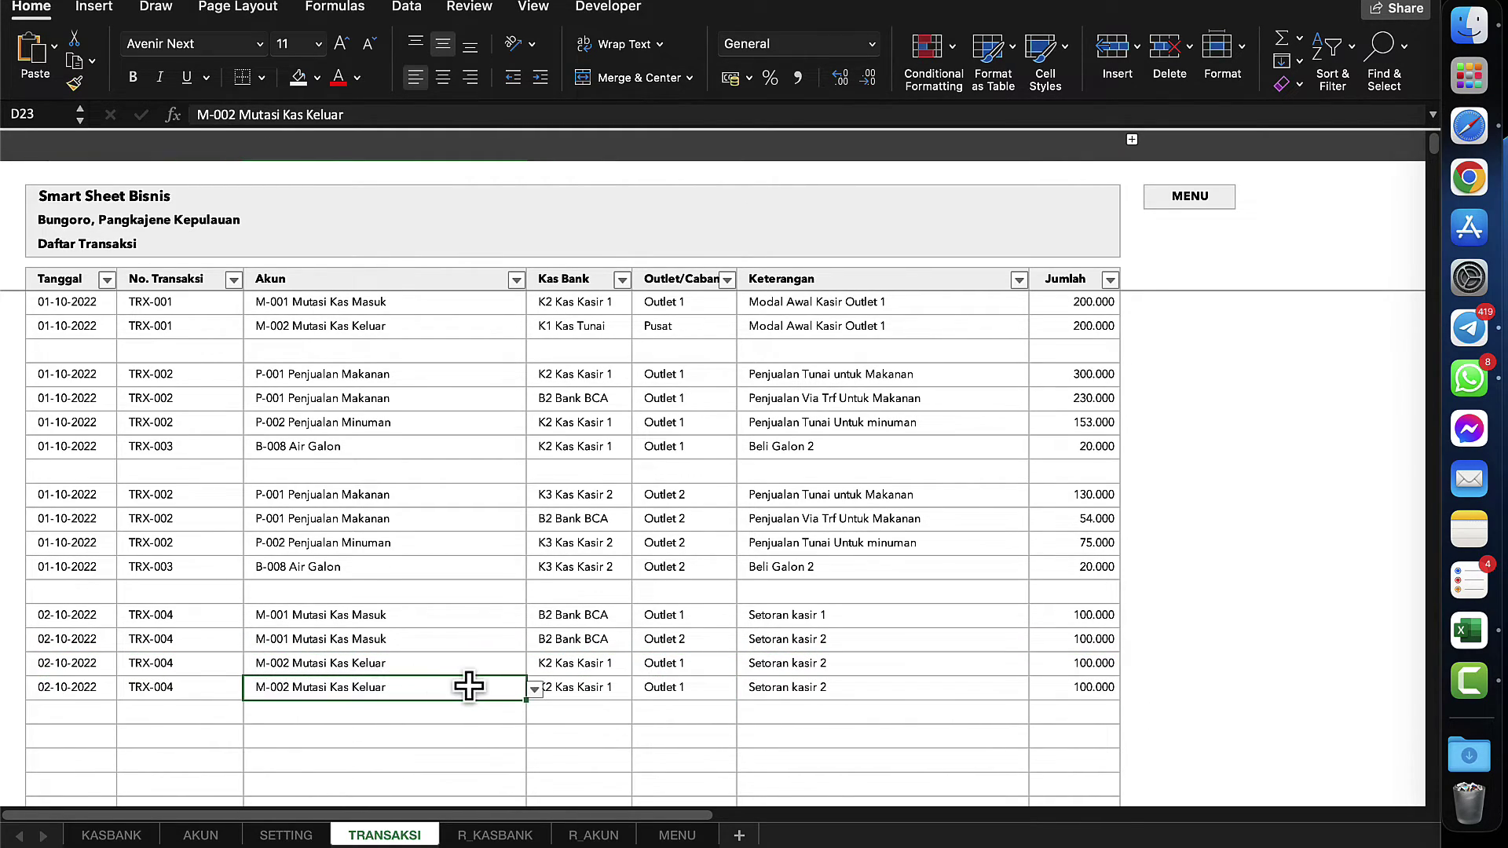
{"action": "left_click", "coordinate": [535, 690]}
{"action": "left_click", "coordinate": [573, 684]}
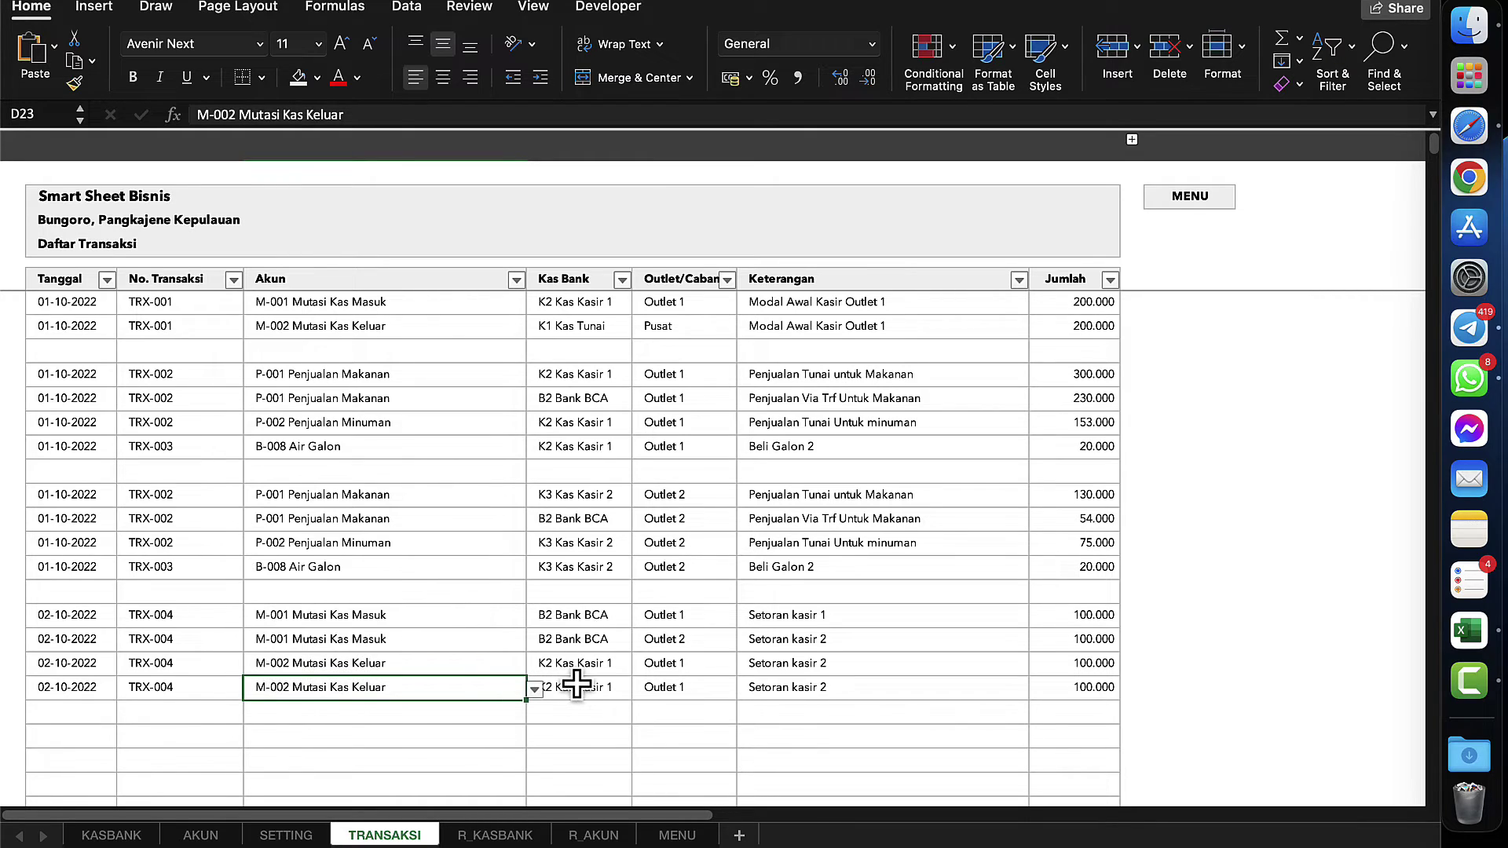
{"action": "left_click", "coordinate": [597, 686]}
{"action": "left_click", "coordinate": [649, 698]}
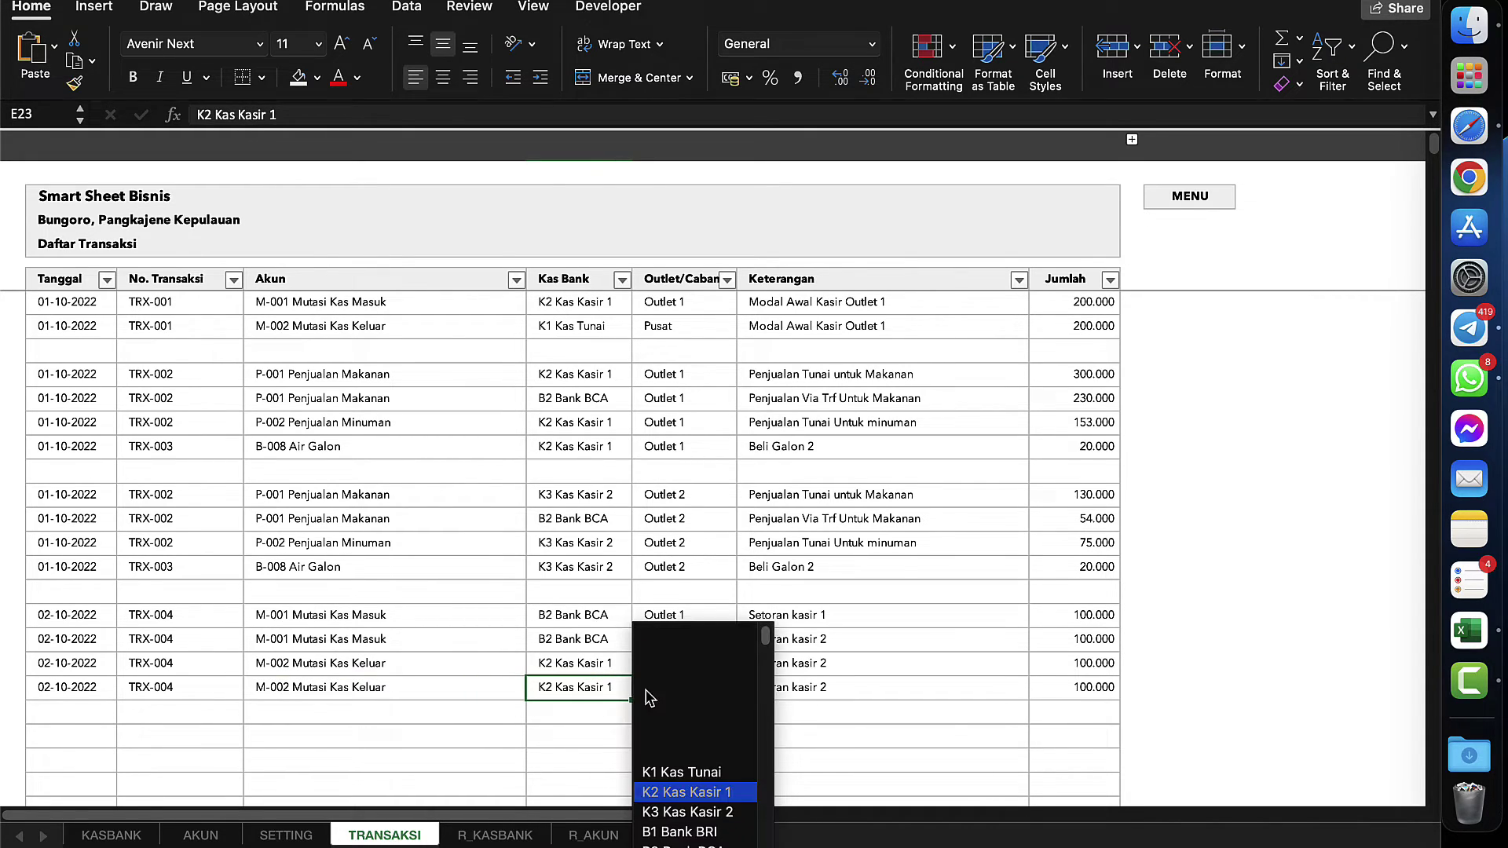
{"action": "left_click", "coordinate": [680, 811]}
{"action": "left_click", "coordinate": [692, 664]}
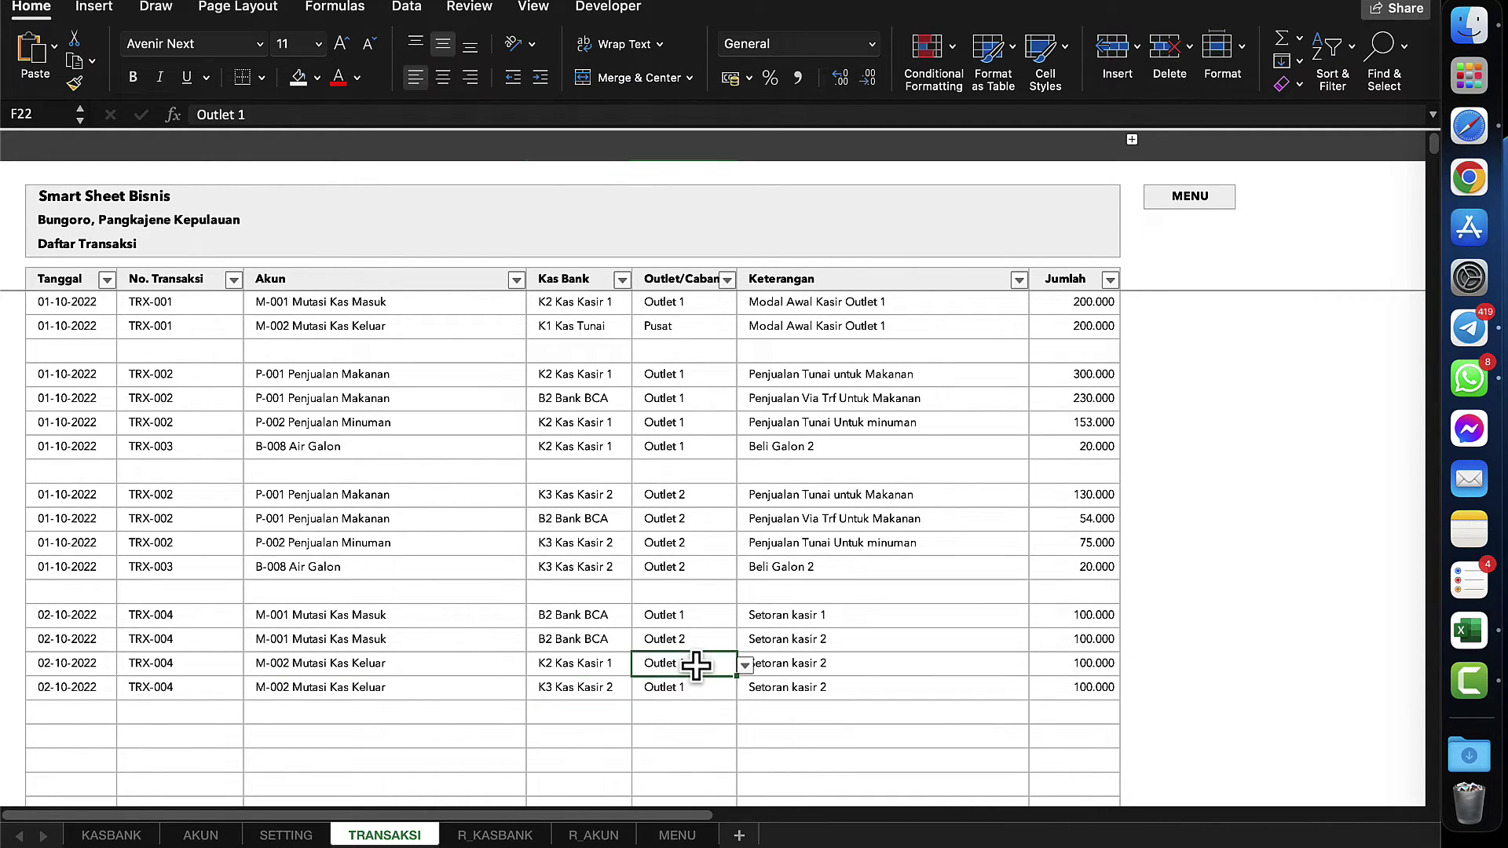
{"action": "left_click", "coordinate": [702, 689]}
{"action": "left_click", "coordinate": [743, 688]}
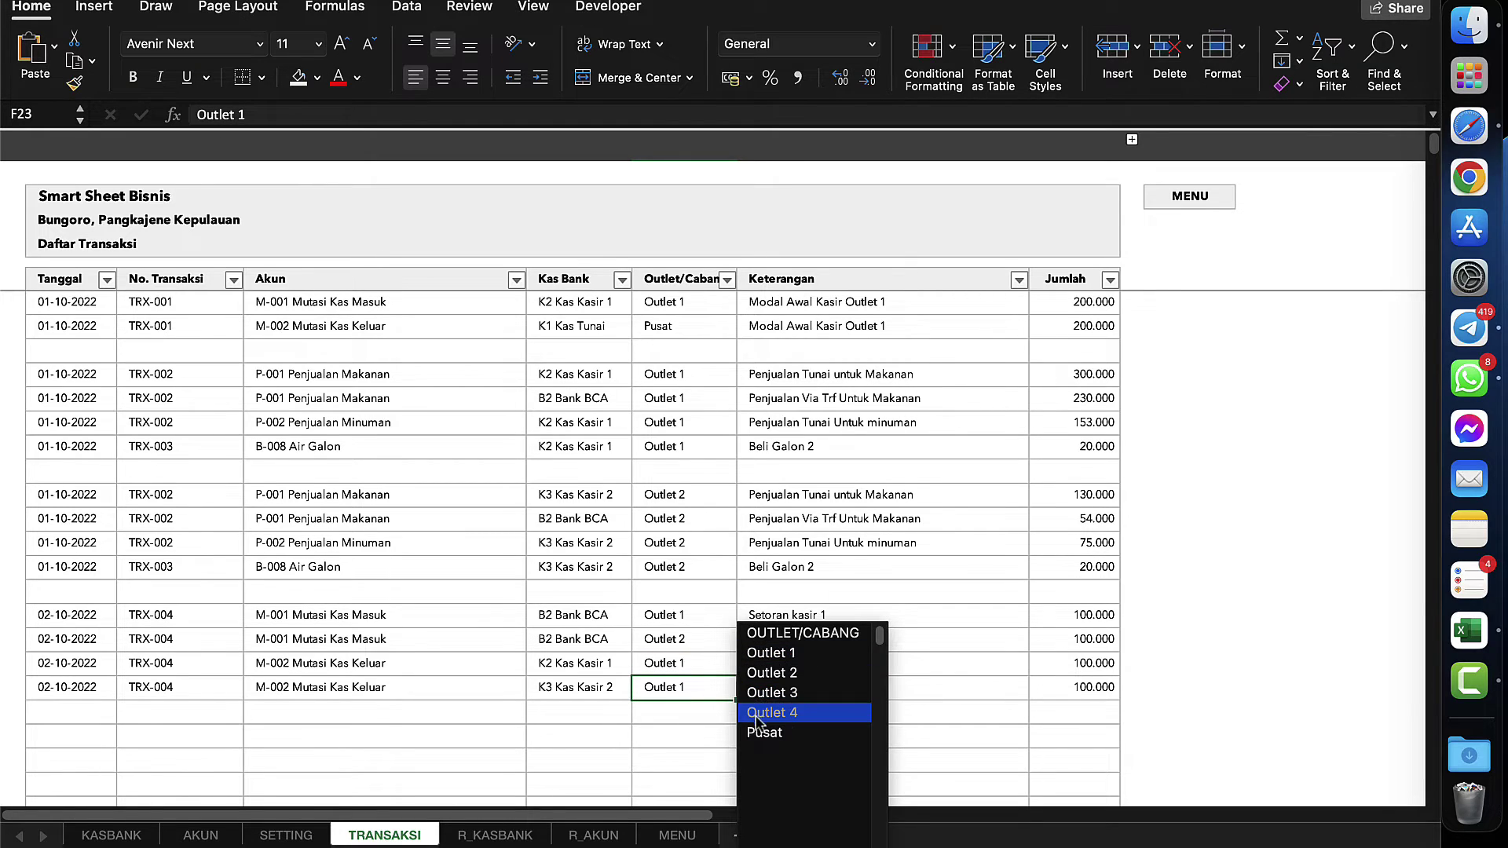
{"action": "left_click", "coordinate": [771, 673]}
- Check Bank BCA's Saldo In on the KASBANK sheet after entering the cashier deposits
{"action": "left_click", "coordinate": [908, 669]}
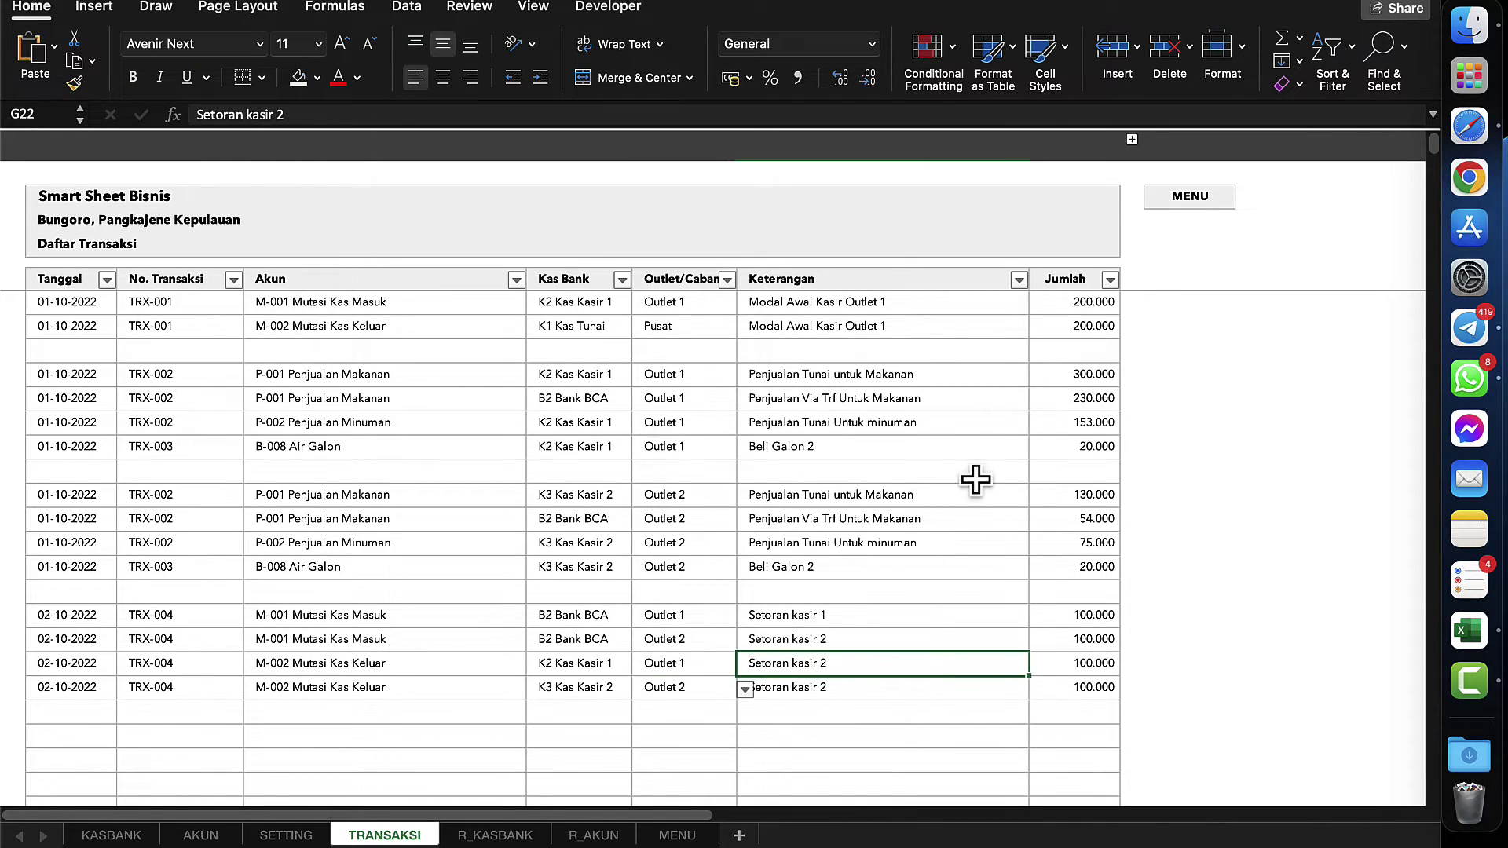
{"action": "left_click", "coordinate": [816, 515]}
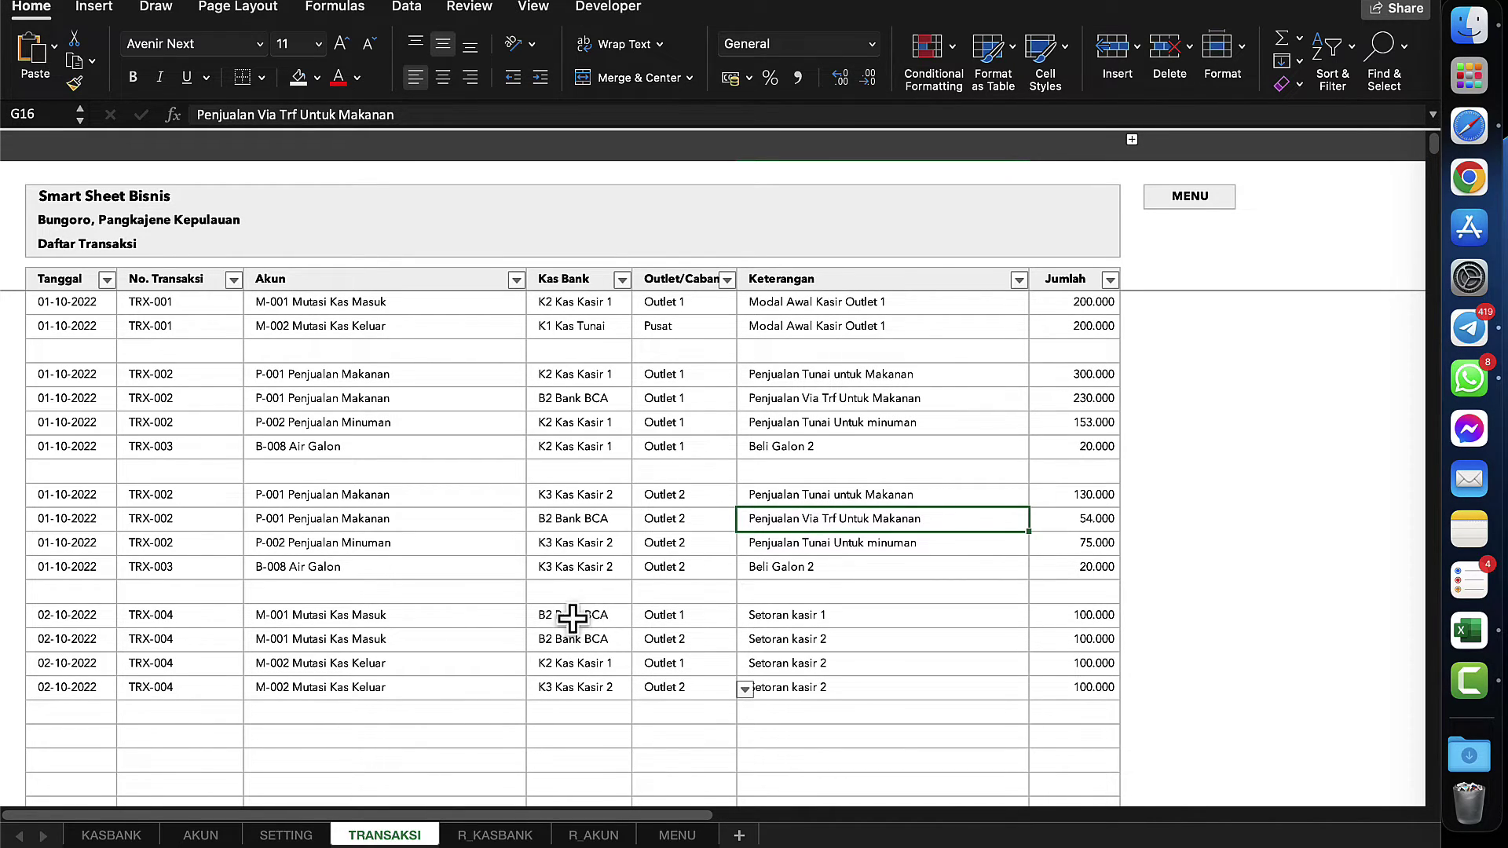
{"action": "left_click", "coordinate": [142, 842]}
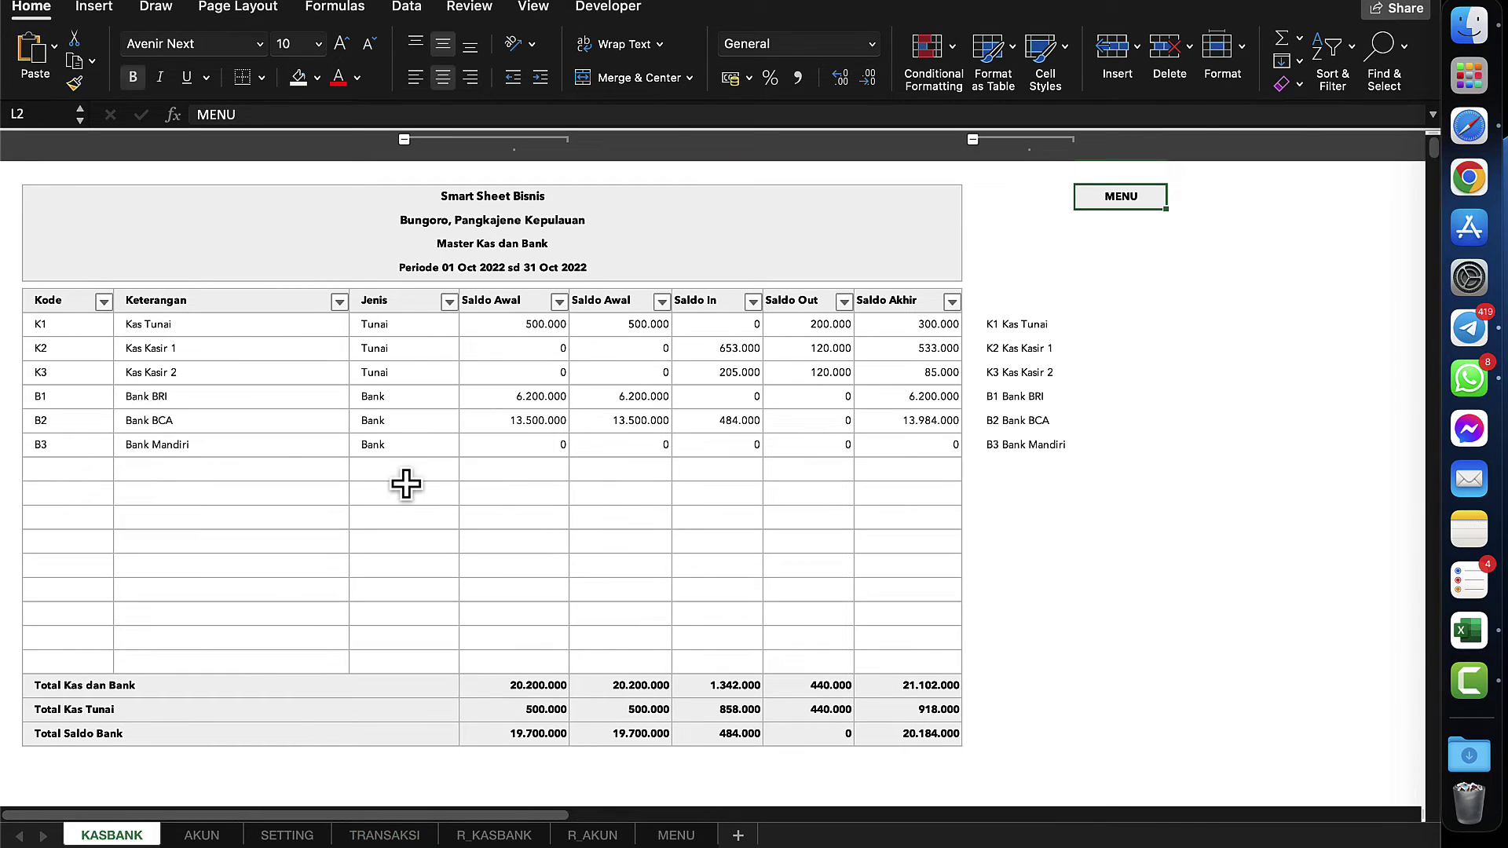
{"action": "left_click", "coordinate": [723, 410]}
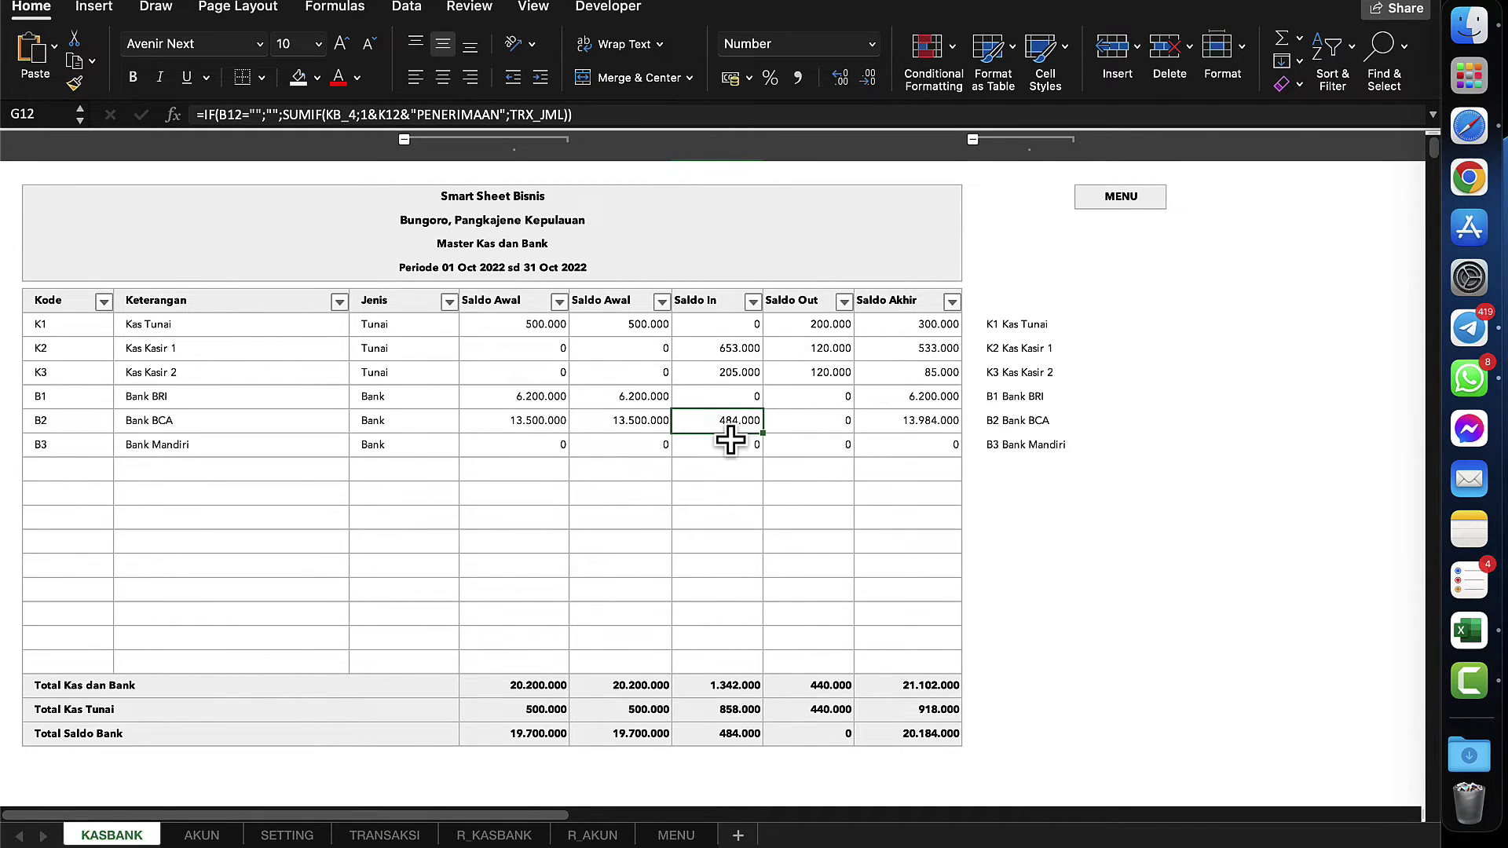
- Show the Rekap Kas Bank report for K2 Kas Kasir 1 and examine its title, opening balance and entries
{"action": "left_click", "coordinate": [1112, 209]}
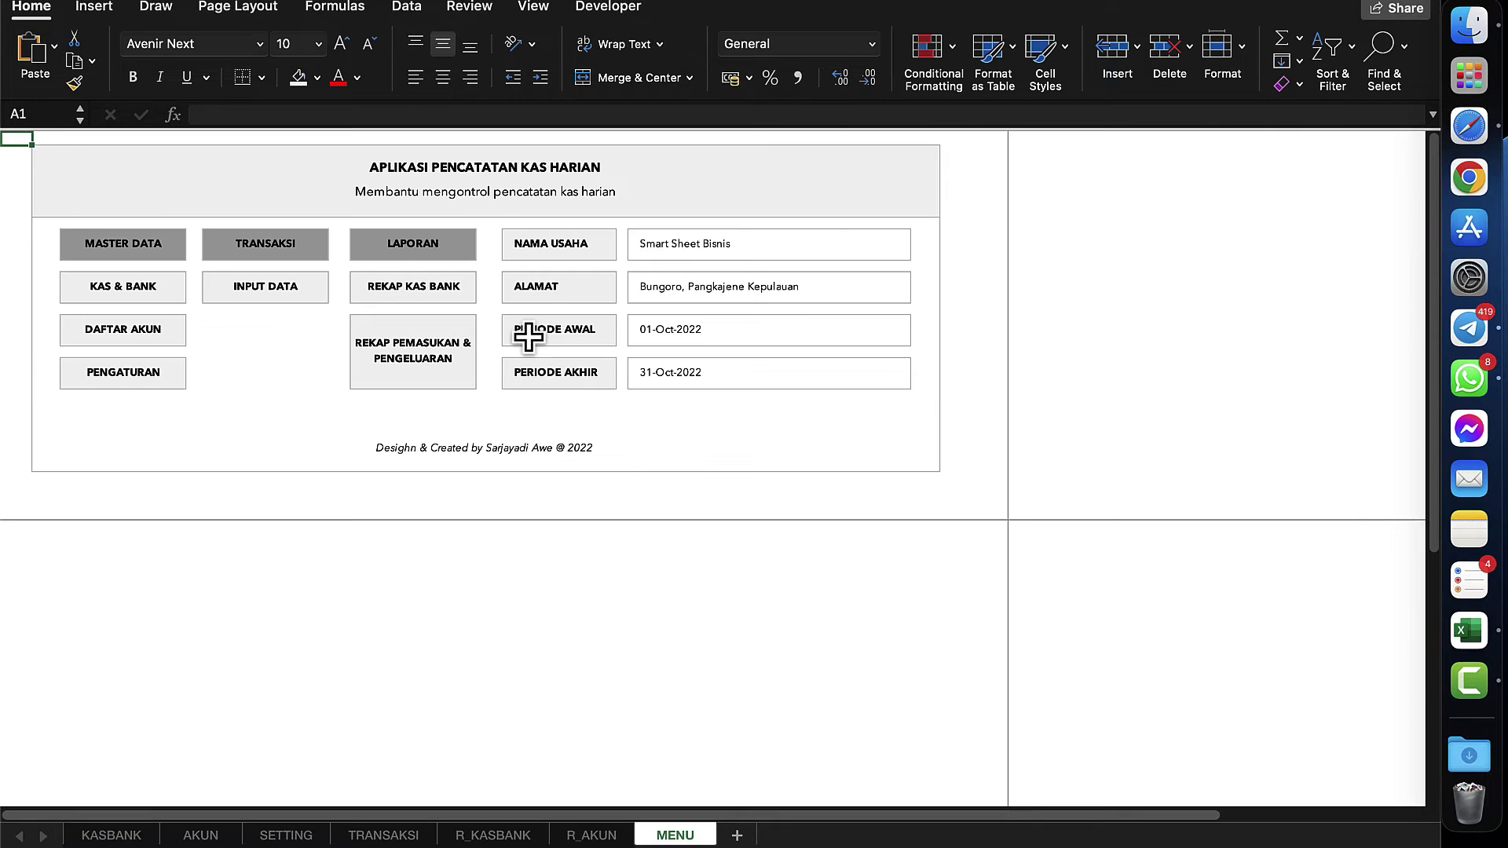
{"action": "left_click", "coordinate": [435, 292]}
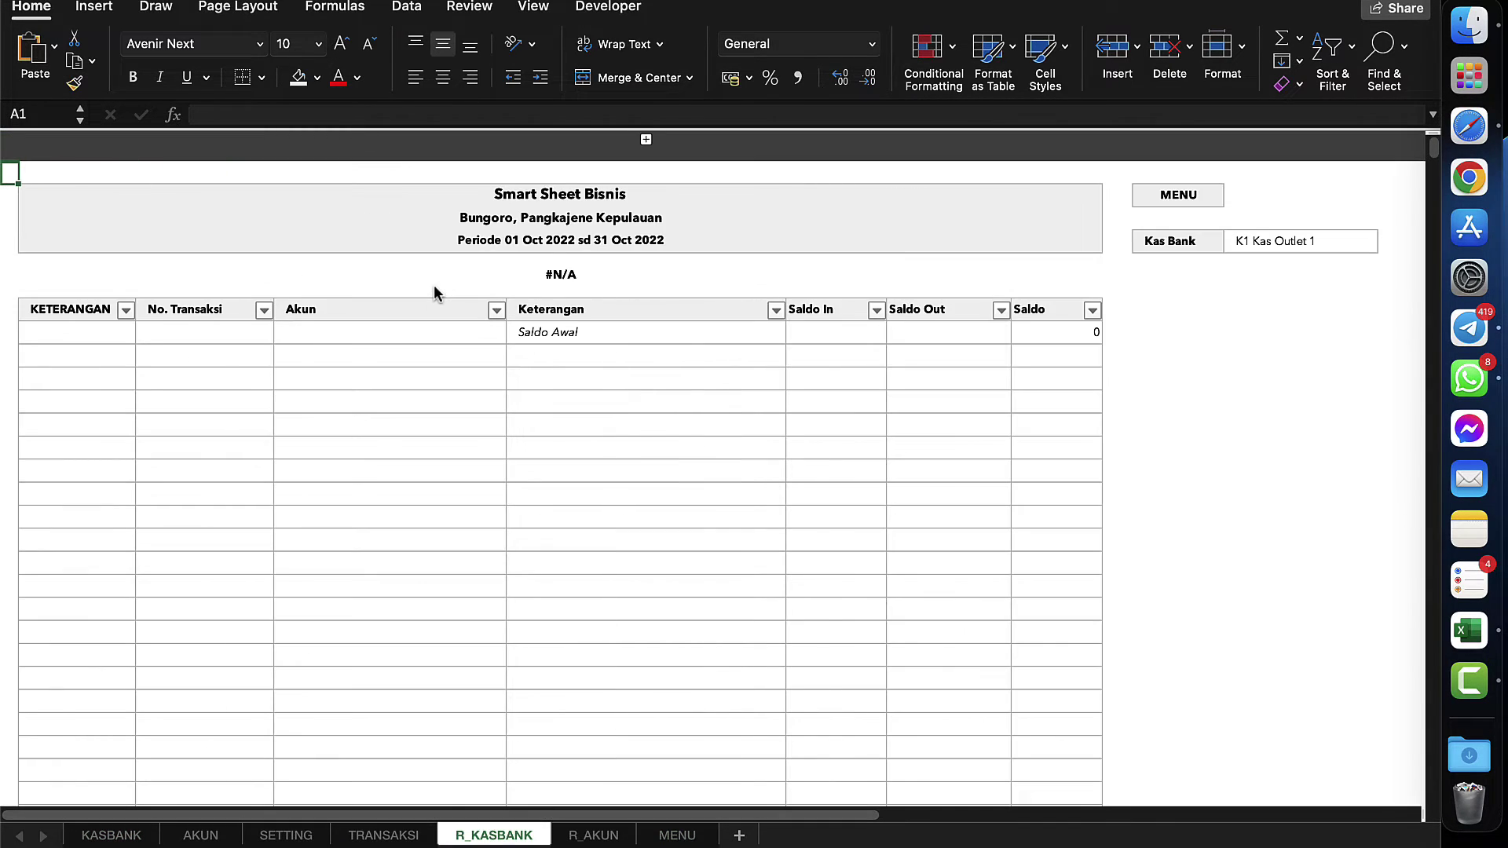
{"action": "left_click", "coordinate": [1268, 243]}
{"action": "left_click", "coordinate": [1384, 245]}
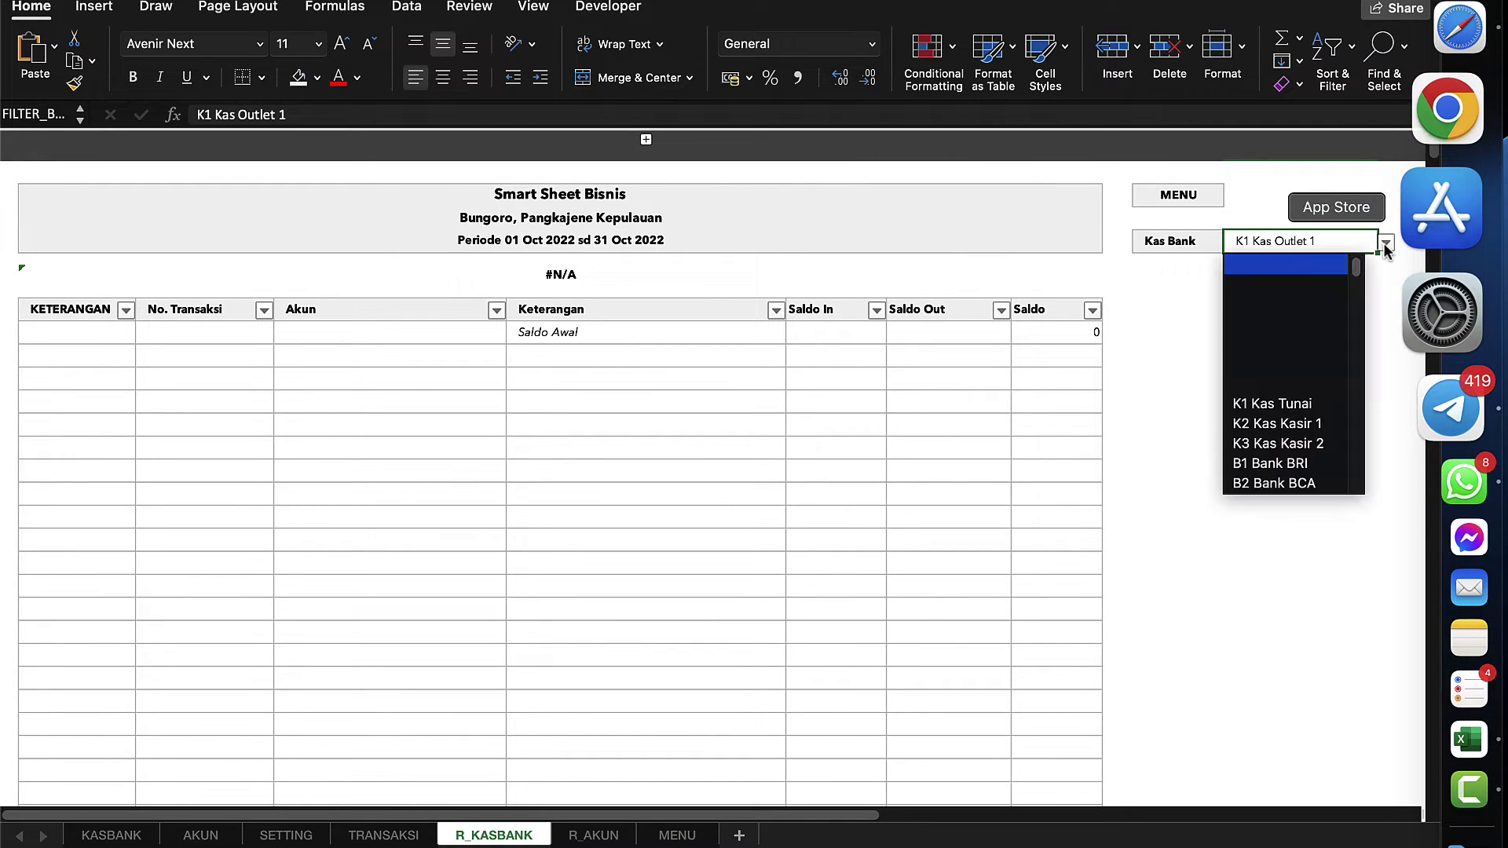
{"action": "left_click", "coordinate": [1290, 424]}
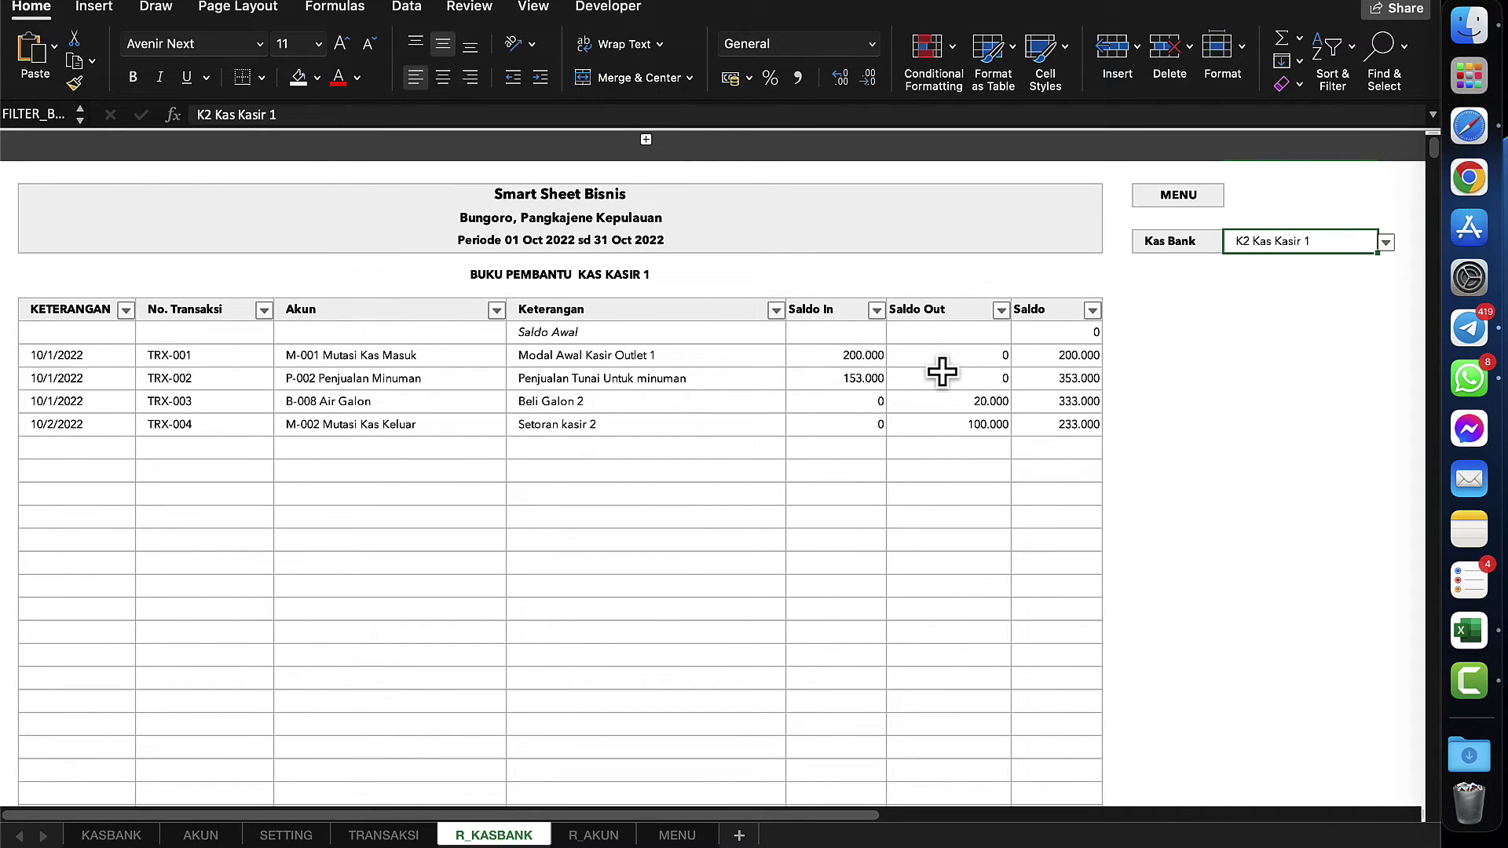
{"action": "left_click", "coordinate": [561, 332]}
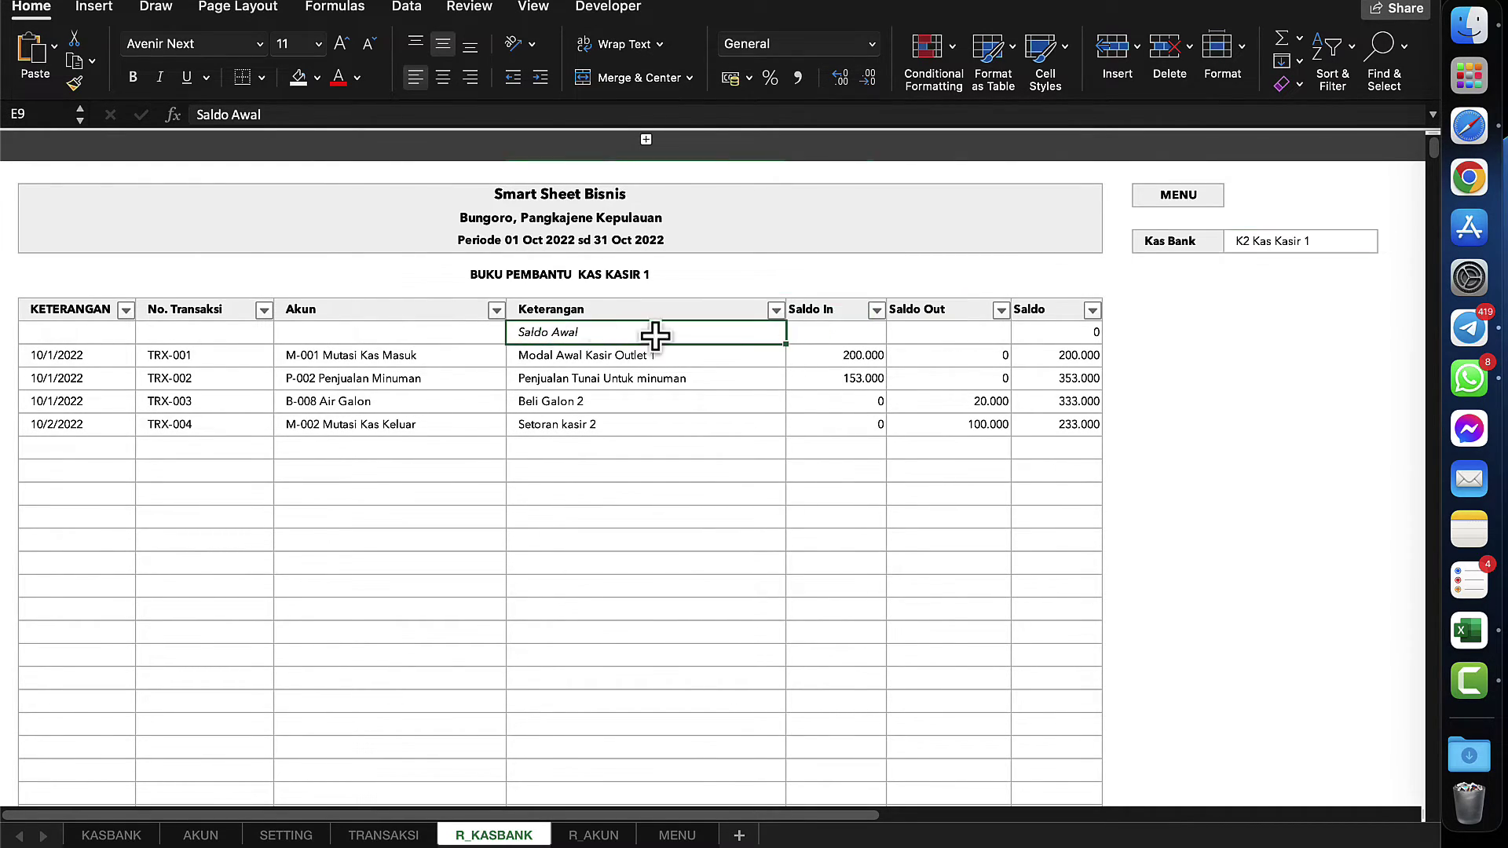
{"action": "left_click", "coordinate": [1068, 334]}
{"action": "left_click", "coordinate": [573, 275]}
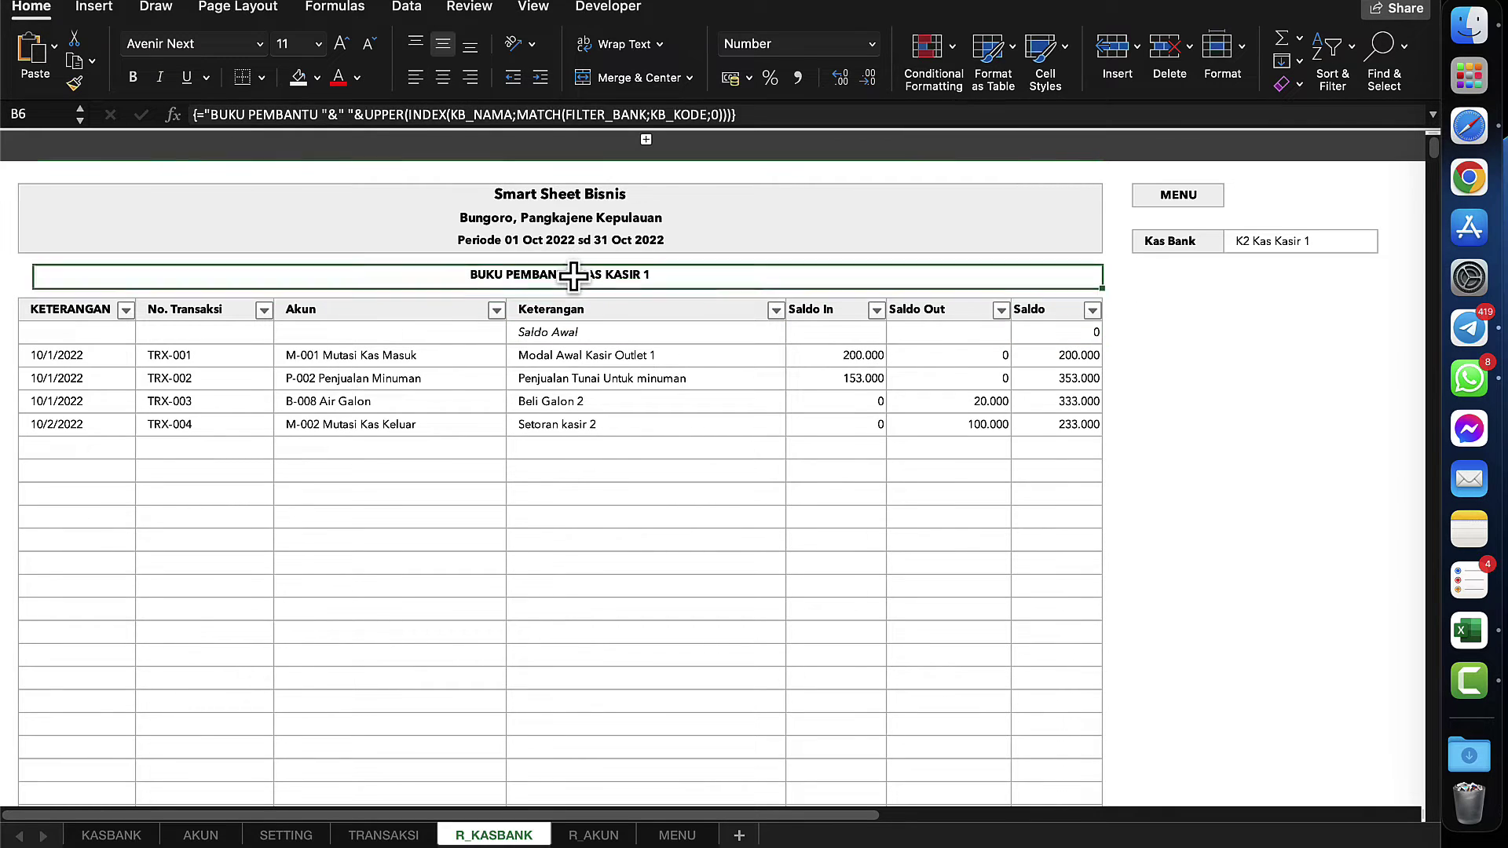
- Set the Periode Awal on the MENU sheet to 02/10/2022
{"action": "left_click", "coordinate": [1182, 192]}
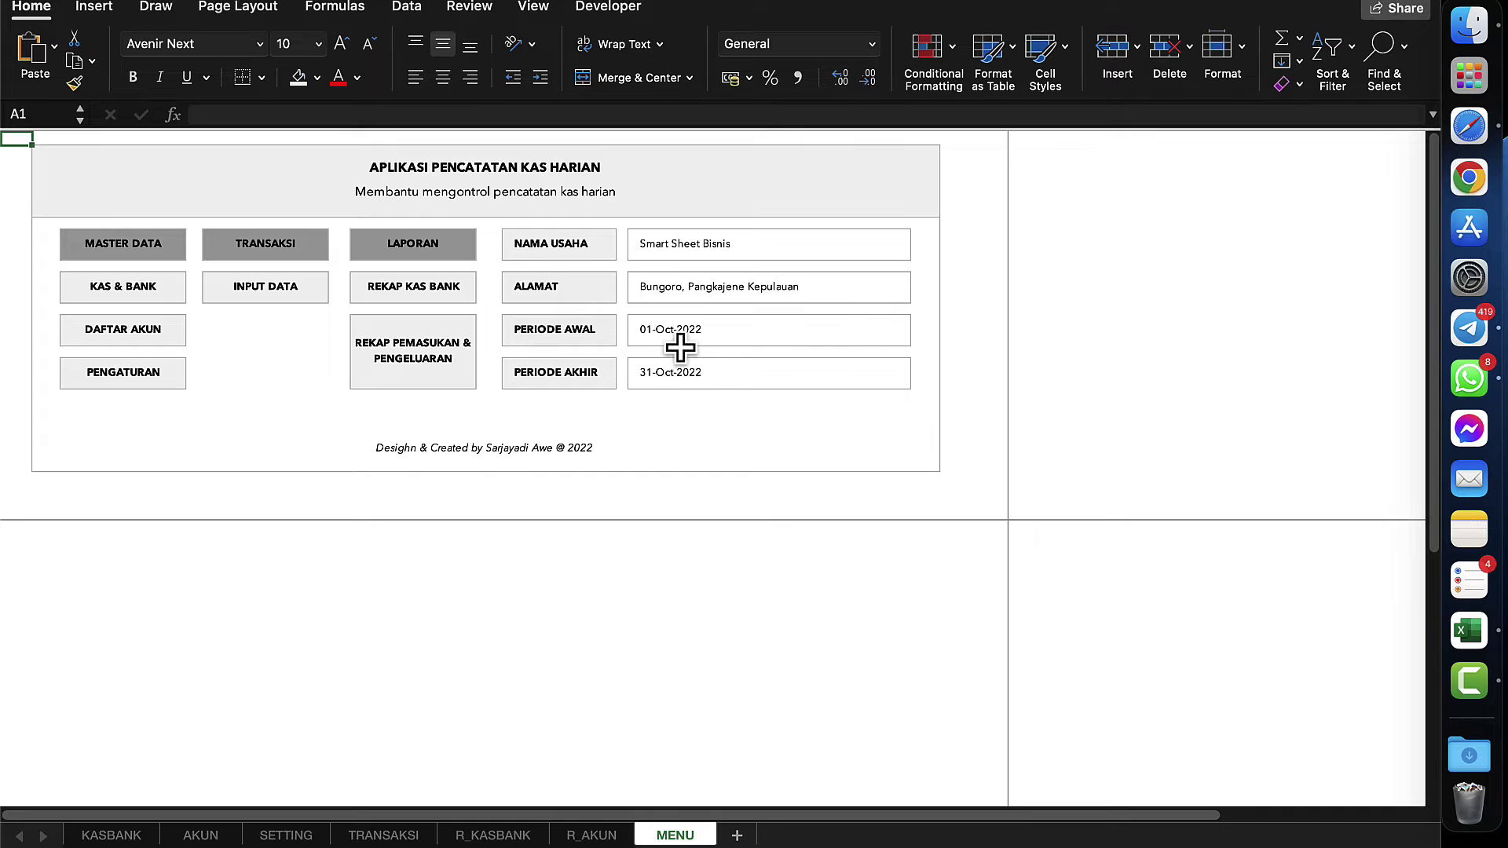
{"action": "double_click", "coordinate": [680, 331]}
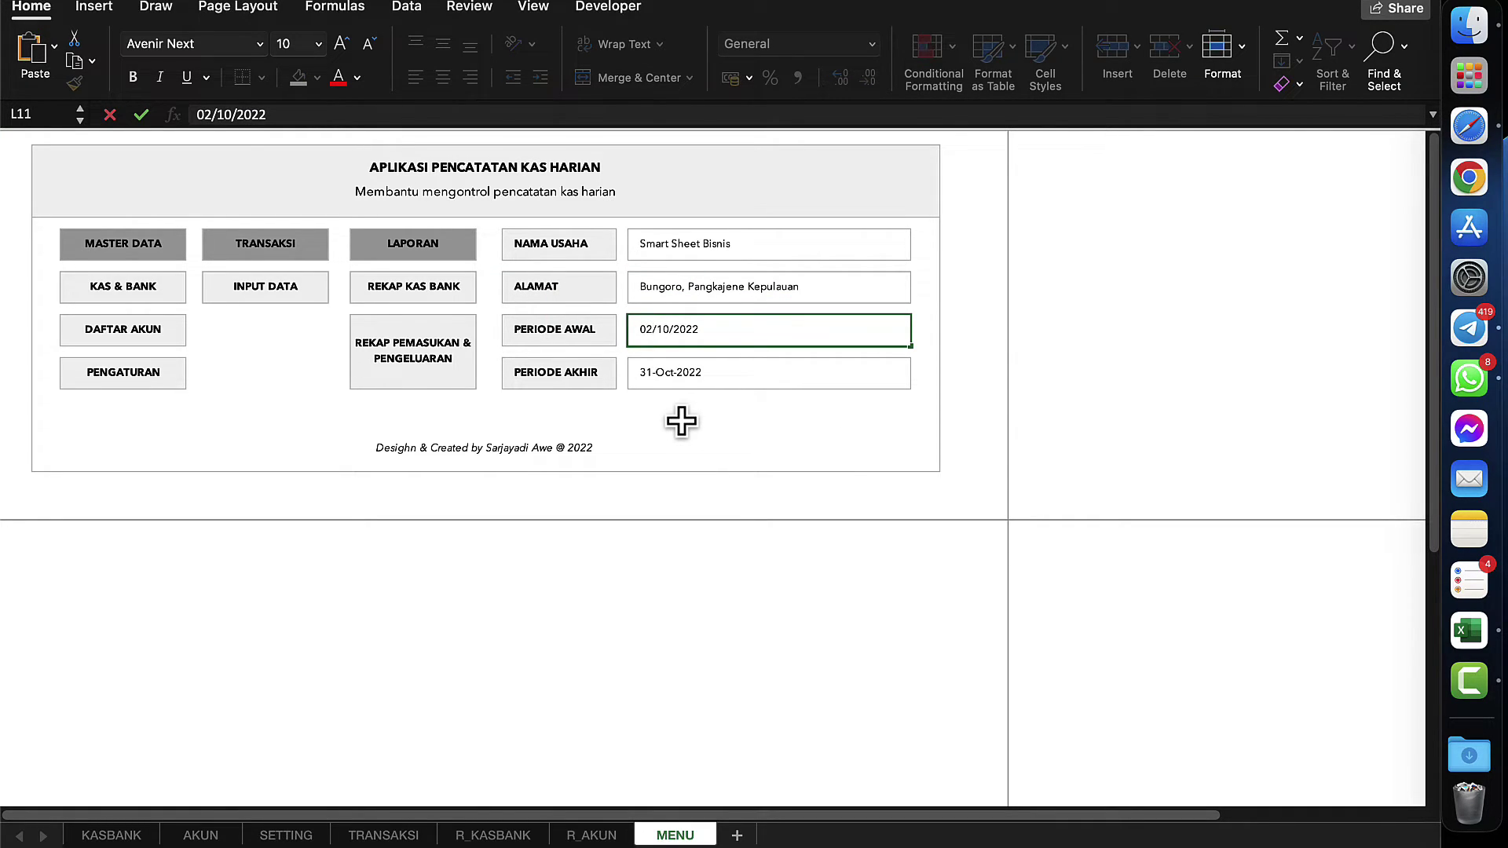
{"action": "key", "text": "Return"}
{"action": "left_click", "coordinate": [680, 343]}
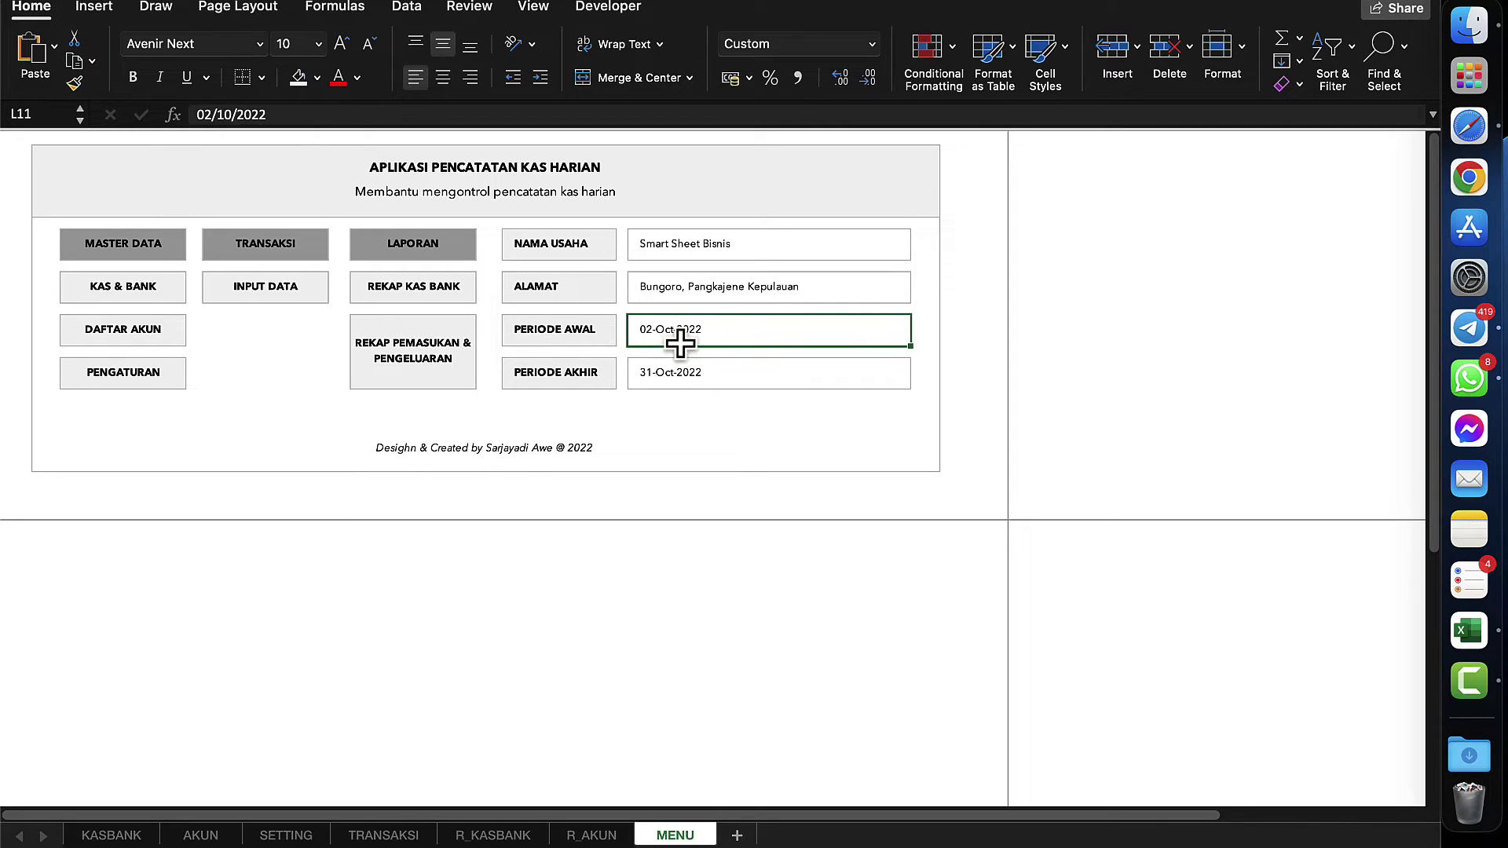
{"action": "left_click", "coordinate": [685, 375]}
{"action": "left_click", "coordinate": [683, 336]}
- Reopen the Rekap Kas Bank report and compare Kas Kasir 1's opening balance and listed transactions with the new period
{"action": "left_click", "coordinate": [411, 306]}
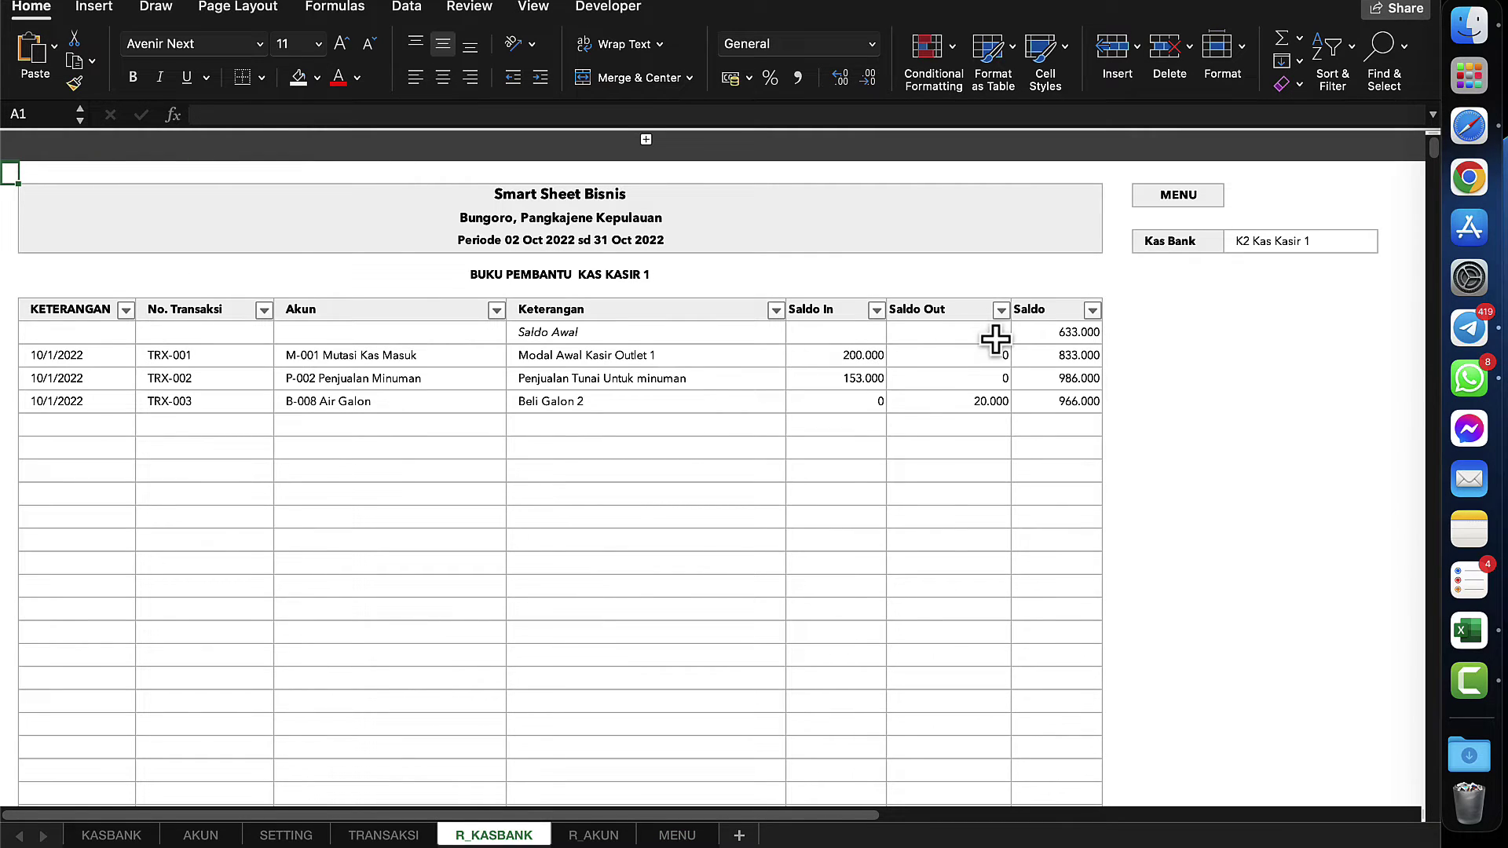
{"action": "left_click", "coordinate": [1056, 331]}
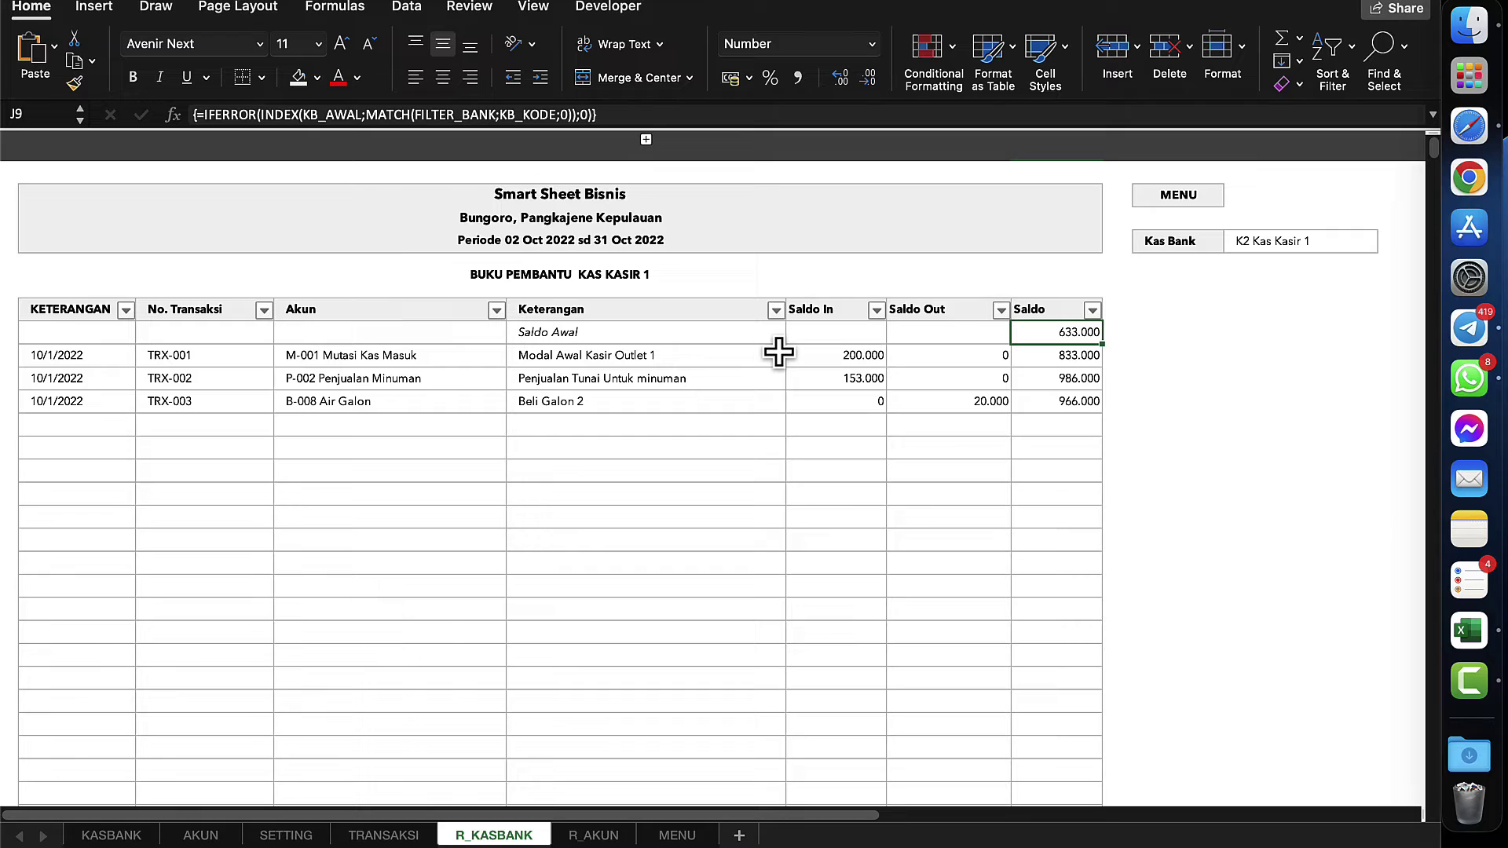
{"action": "left_click", "coordinate": [825, 357]}
{"action": "left_click", "coordinate": [597, 240]}
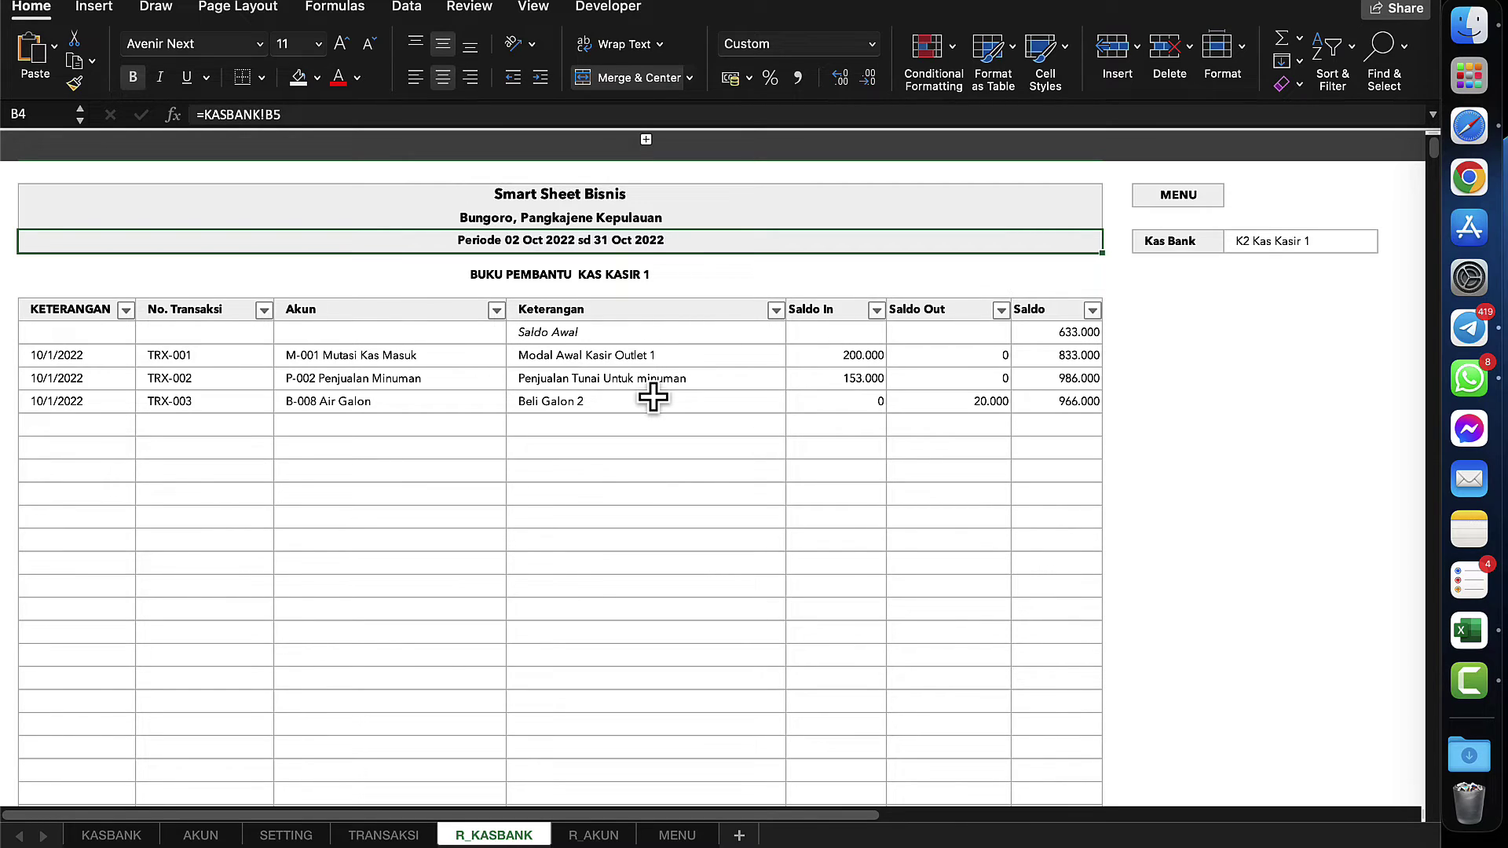
{"action": "left_click", "coordinate": [690, 346]}
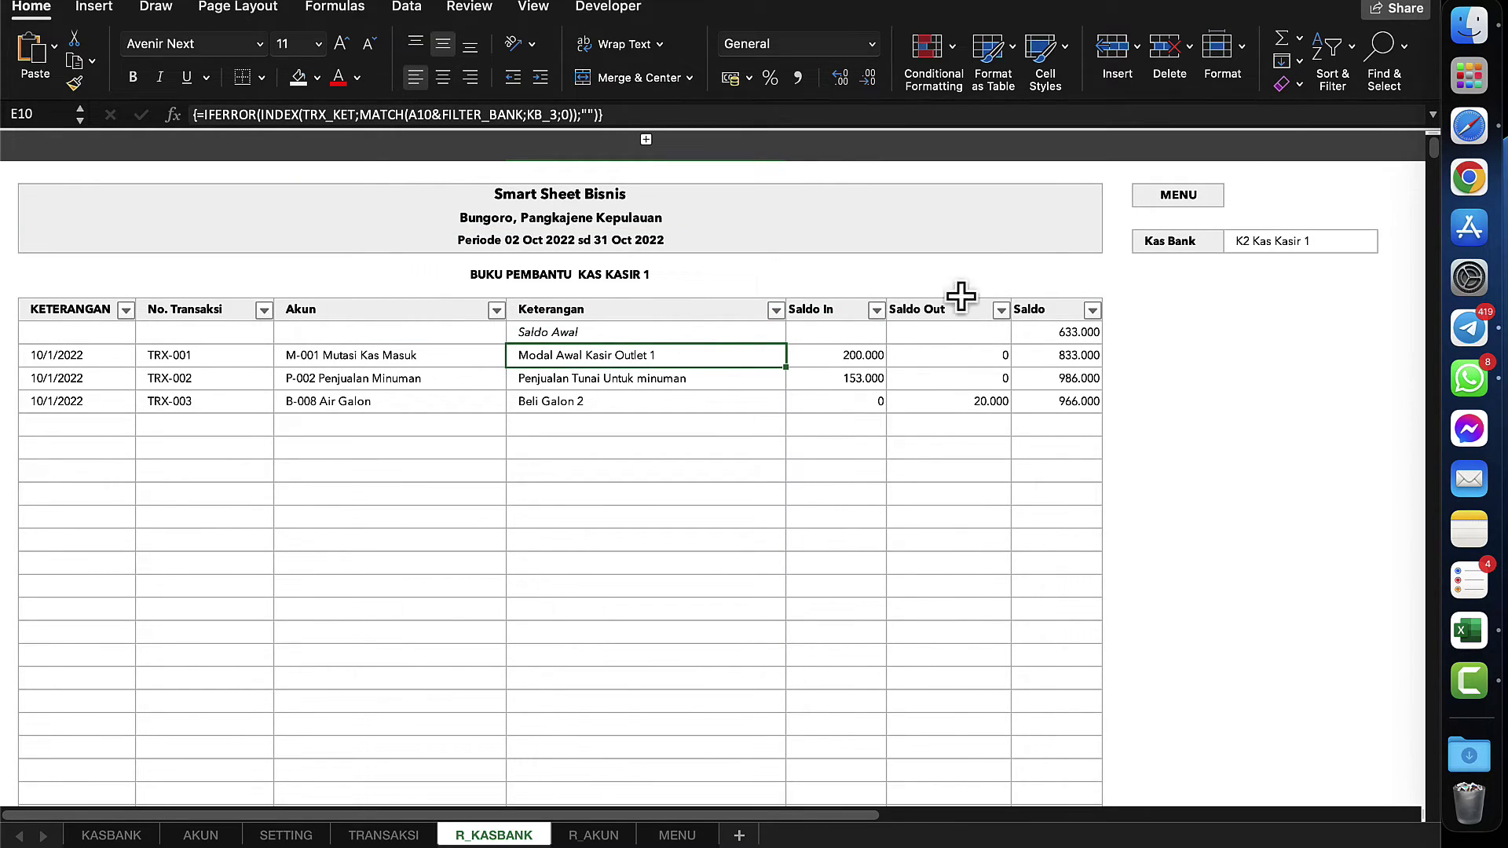
- Filter the Rekap Kas Bank report to B2 Bank BCA and examine its Saldo In, Saldo Out and Saldo amounts
{"action": "left_click", "coordinate": [1322, 244]}
{"action": "left_click", "coordinate": [1389, 243]}
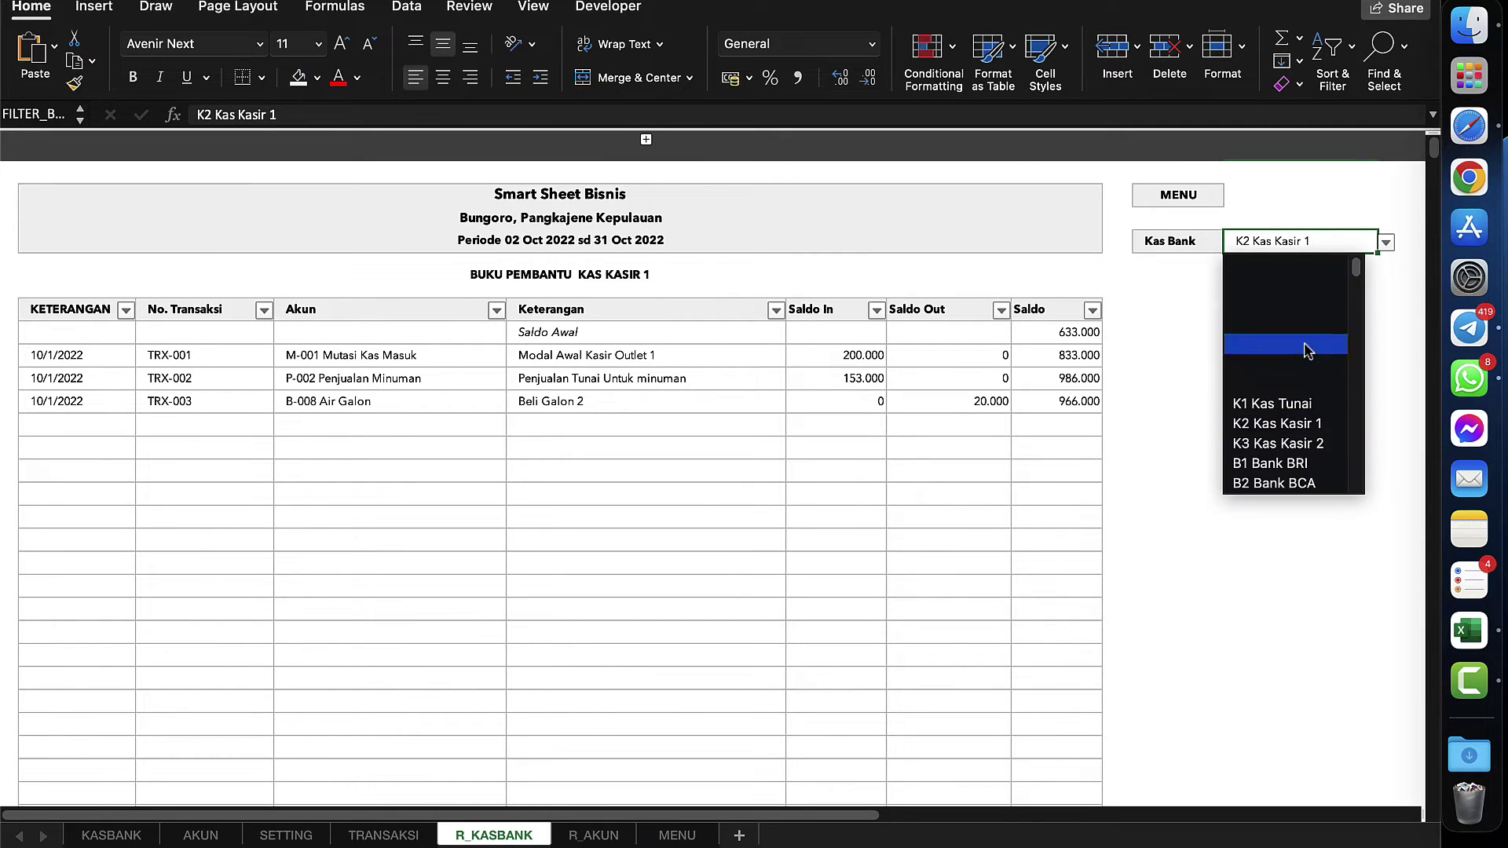
{"action": "left_click", "coordinate": [1285, 482]}
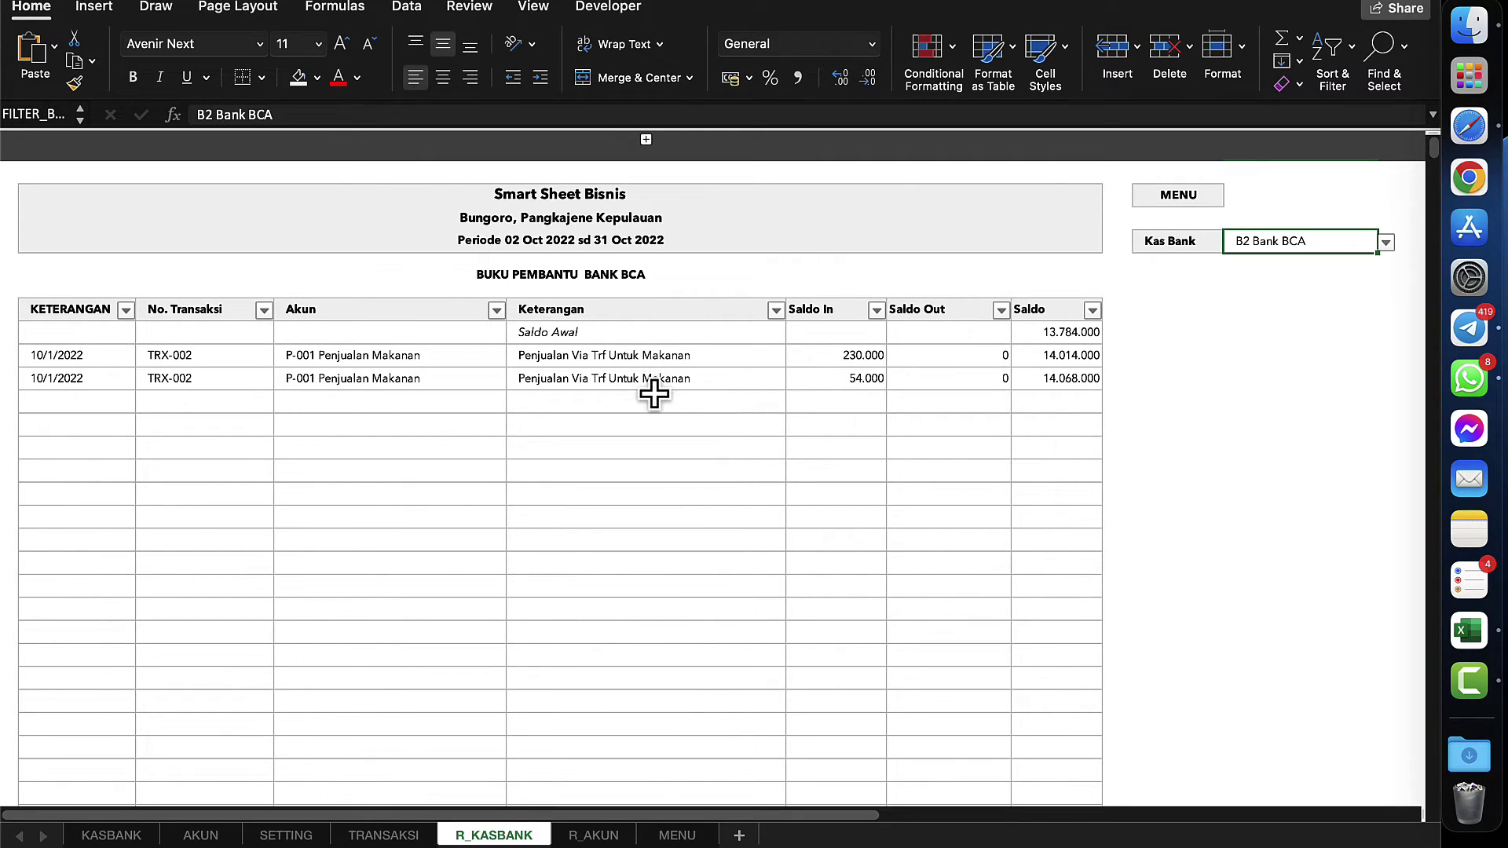
{"action": "left_click", "coordinate": [868, 370]}
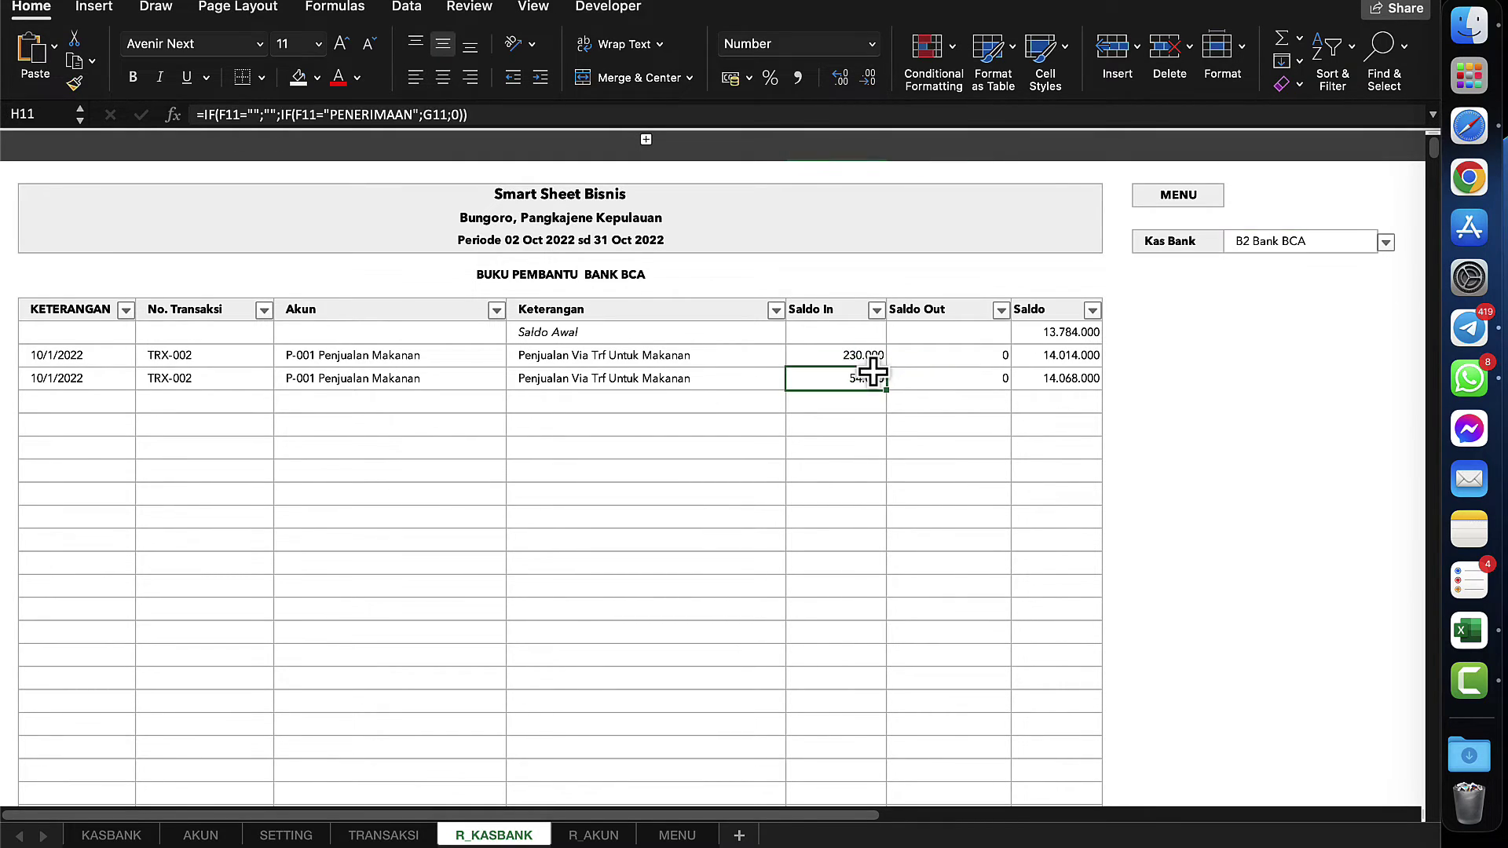
{"action": "left_click", "coordinate": [928, 354]}
{"action": "left_click", "coordinate": [866, 362]}
{"action": "left_click", "coordinate": [865, 376]}
{"action": "left_click", "coordinate": [1080, 377]}
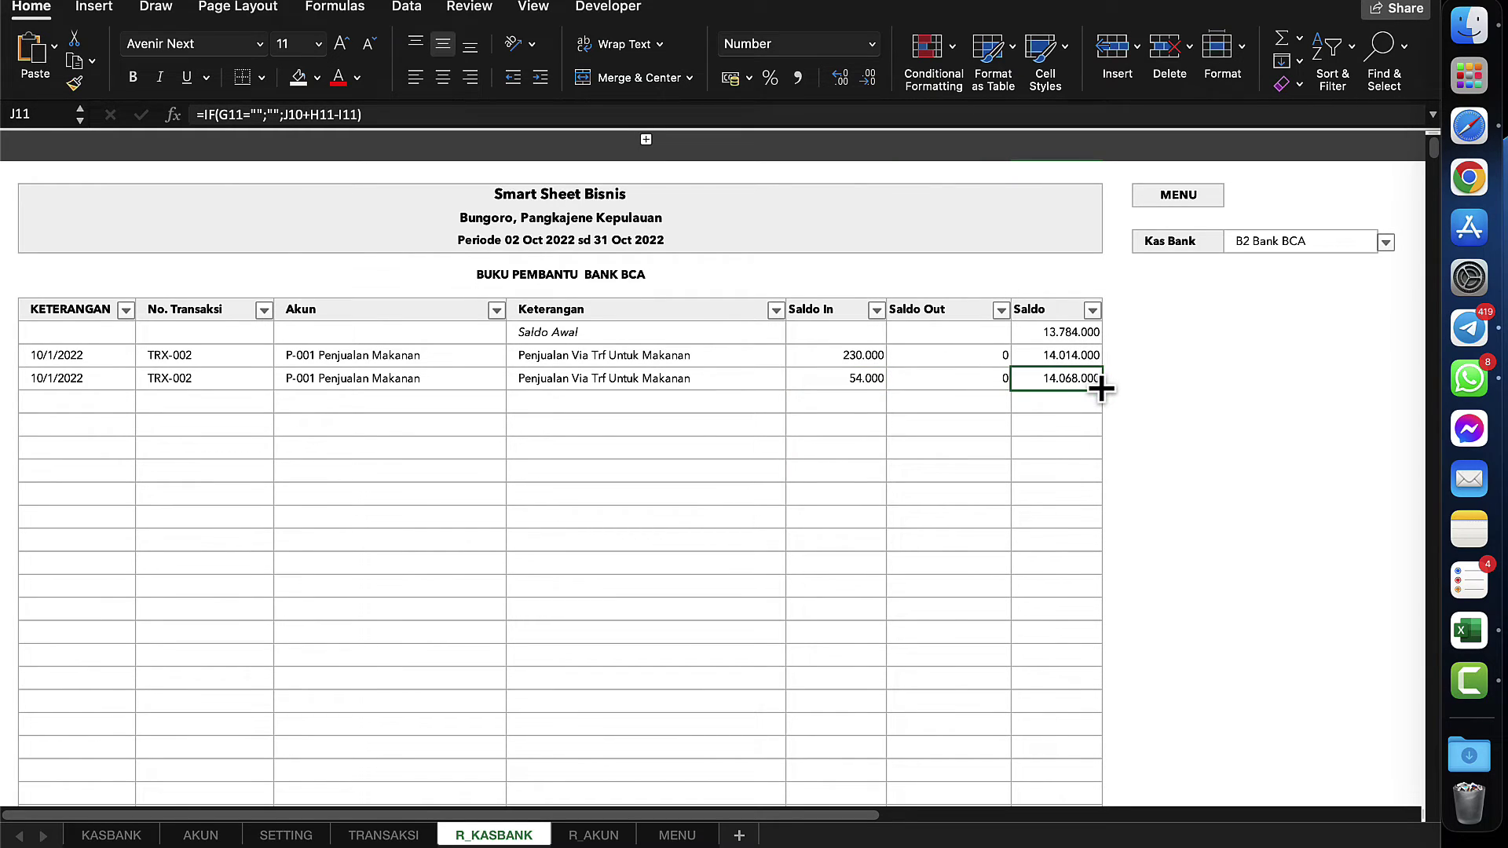
- Open the Rekap Pemasukan & Pengeluaran report and choose B-008 Air Galon for the Pengeluaran row below B-007 Internet
{"action": "left_click", "coordinate": [1177, 196]}
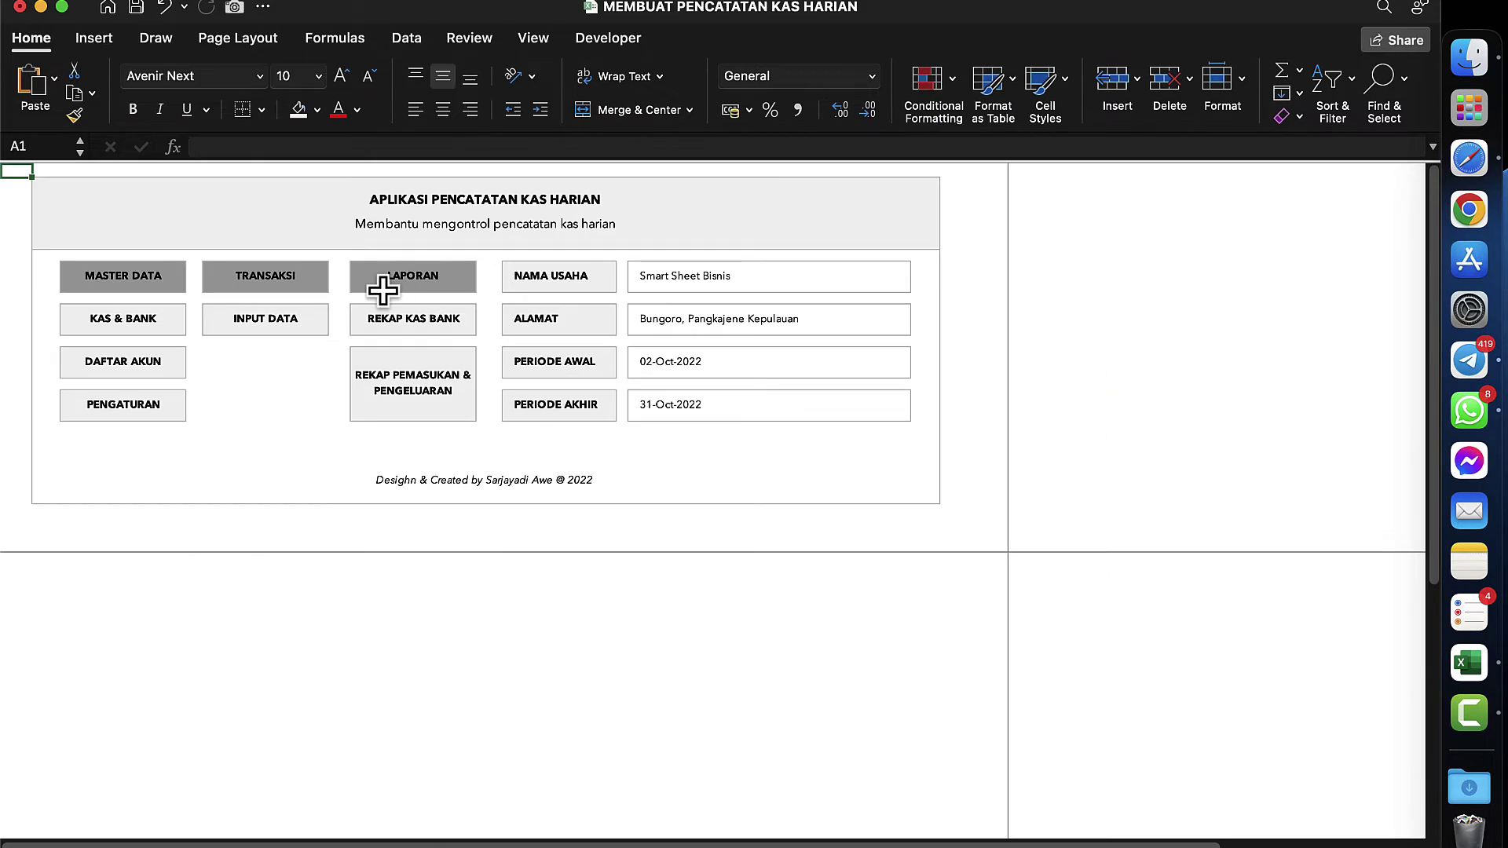
{"action": "left_click", "coordinate": [265, 406]}
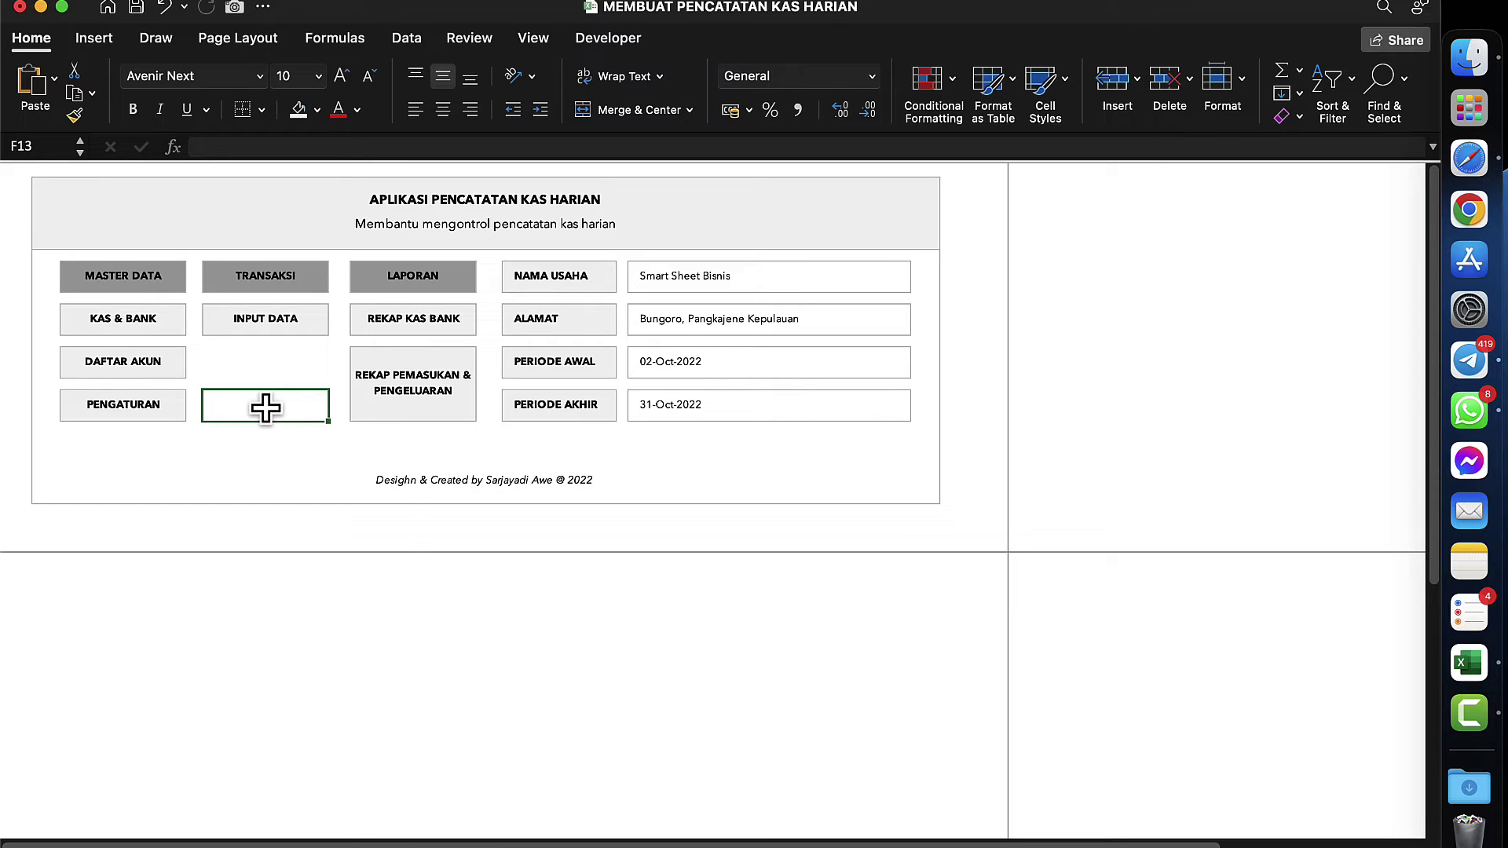
{"action": "left_click", "coordinate": [414, 392]}
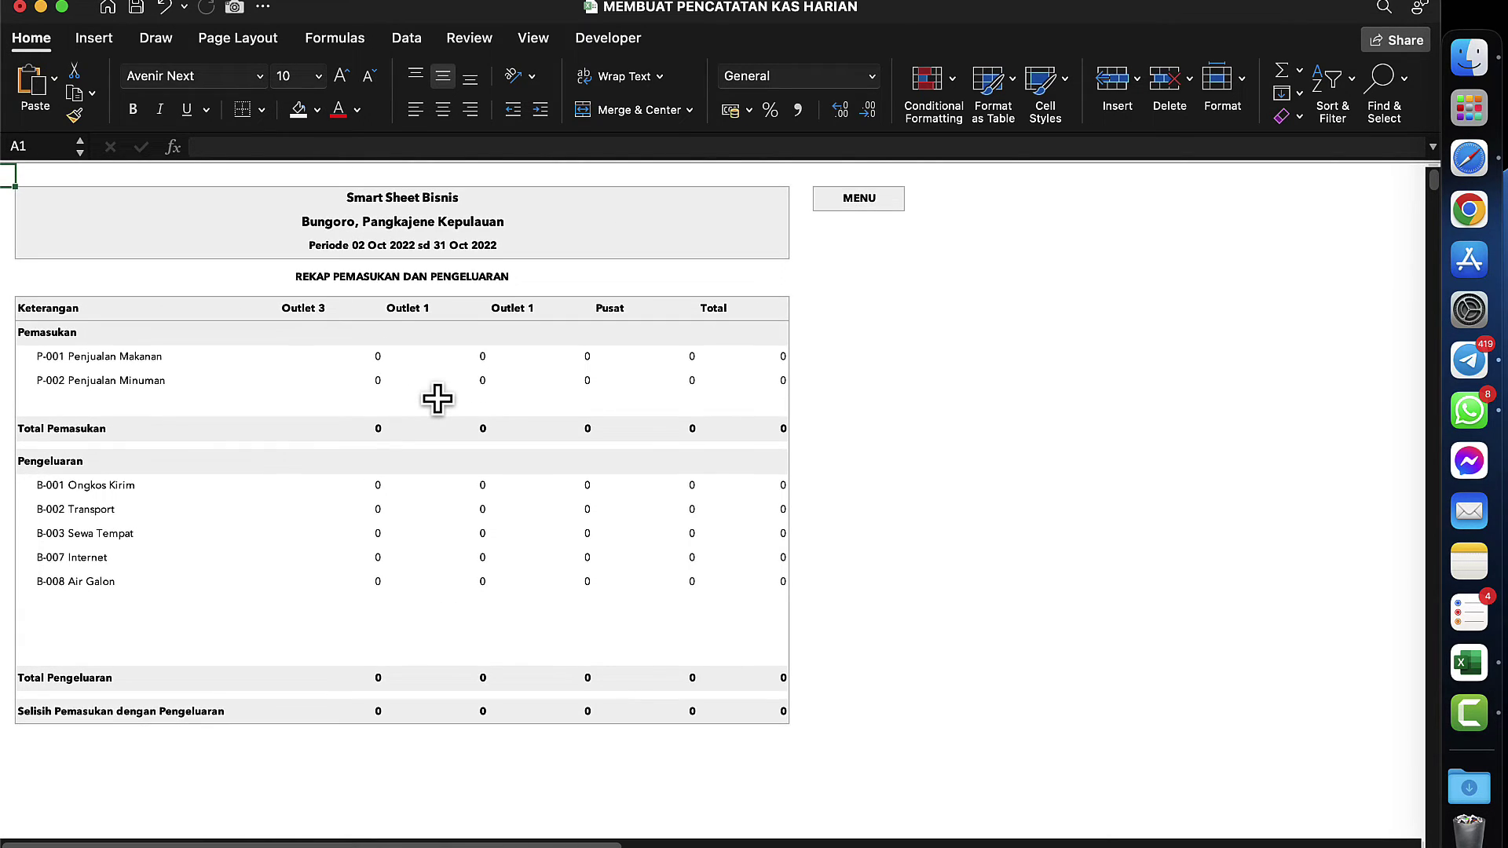
{"action": "left_click", "coordinate": [86, 575]}
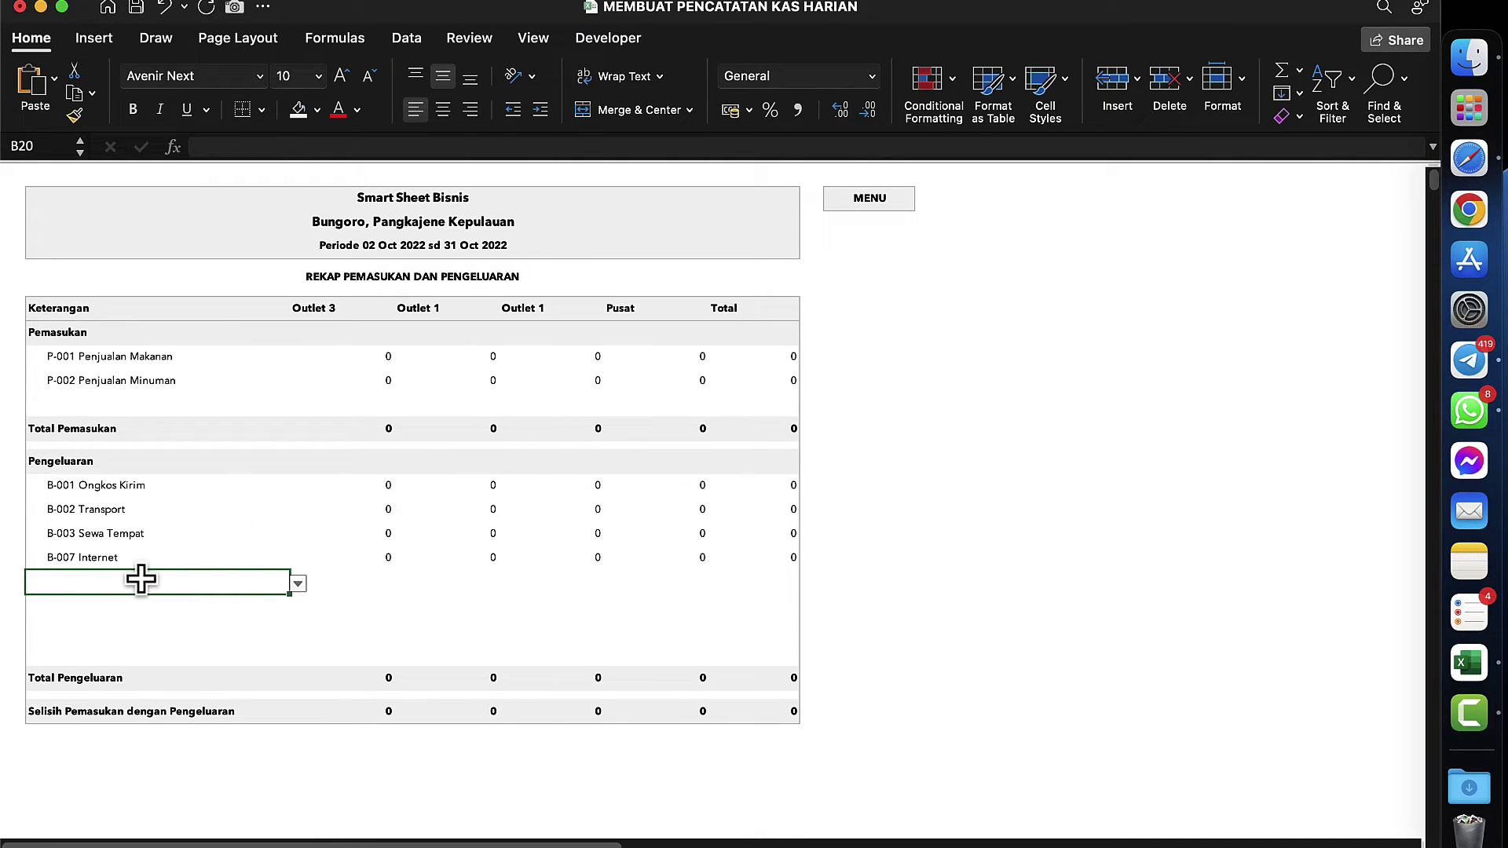
{"action": "left_click", "coordinate": [298, 583]}
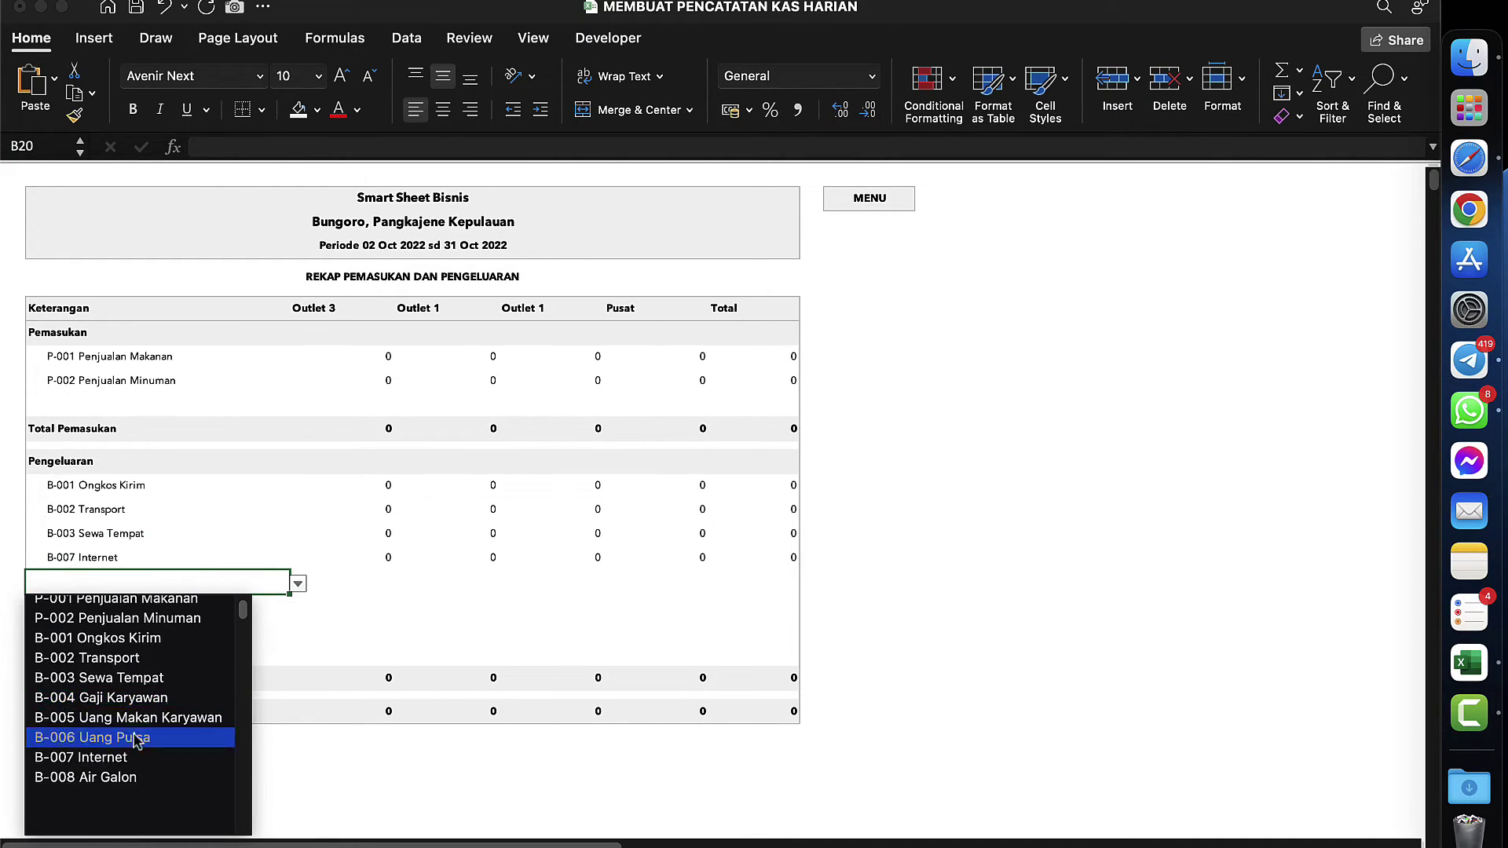
{"action": "left_click", "coordinate": [102, 779]}
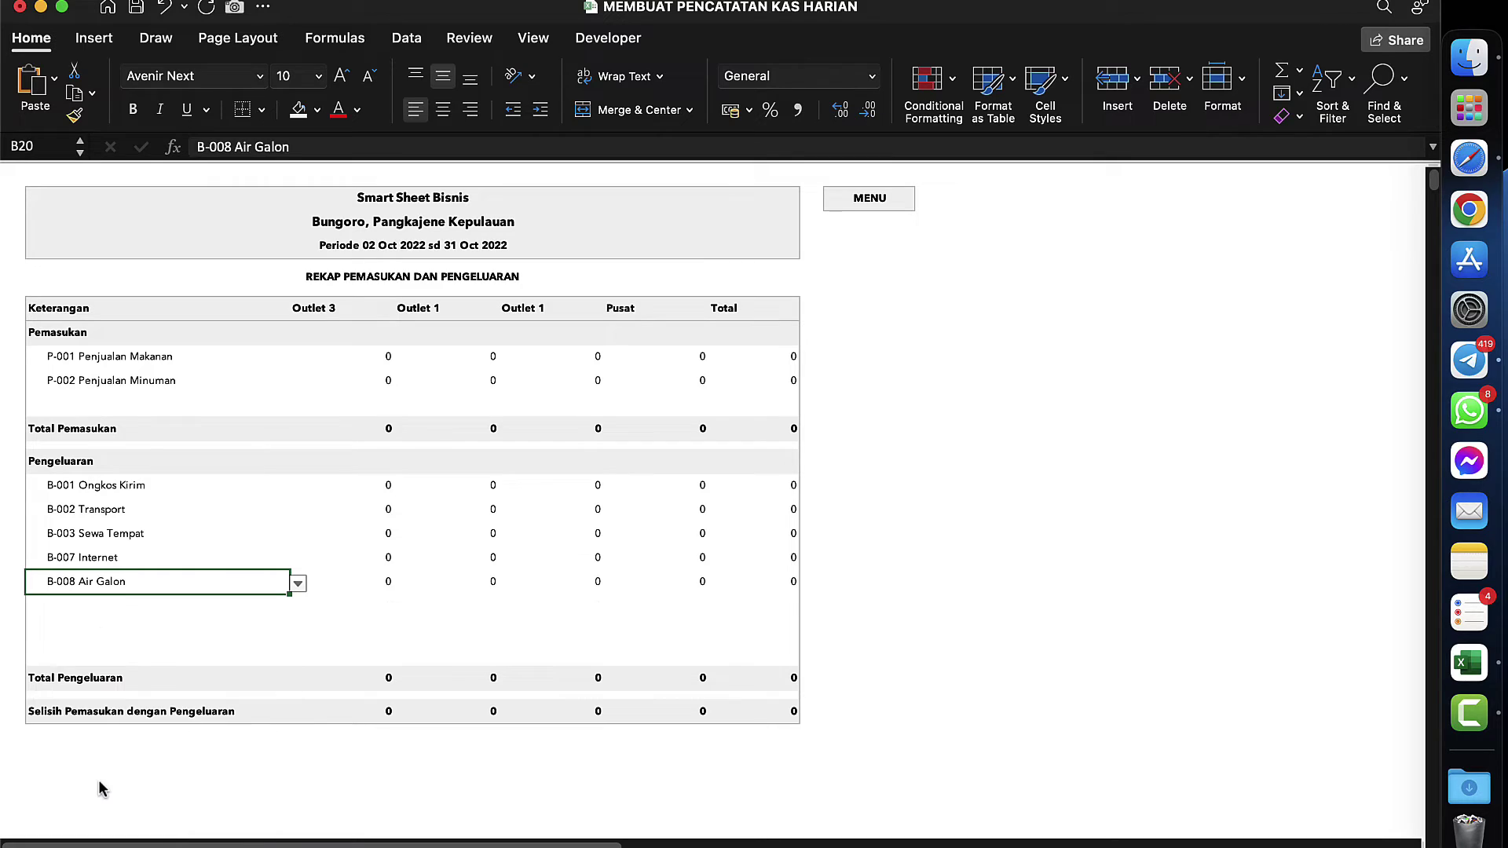
{"action": "left_click", "coordinate": [157, 607]}
{"action": "left_click", "coordinate": [298, 608]}
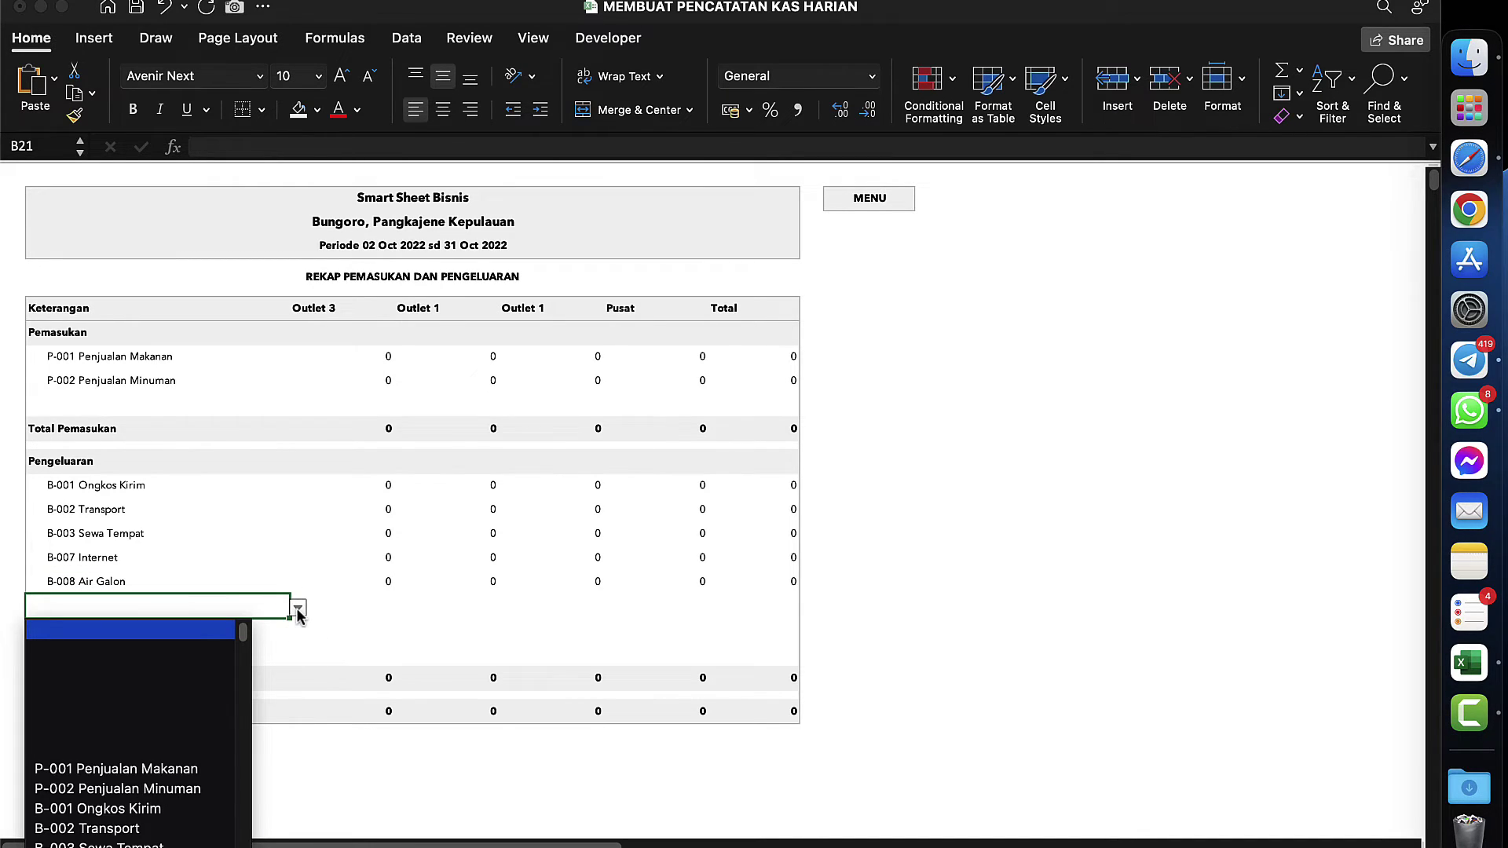
{"action": "key", "text": "Escape"}
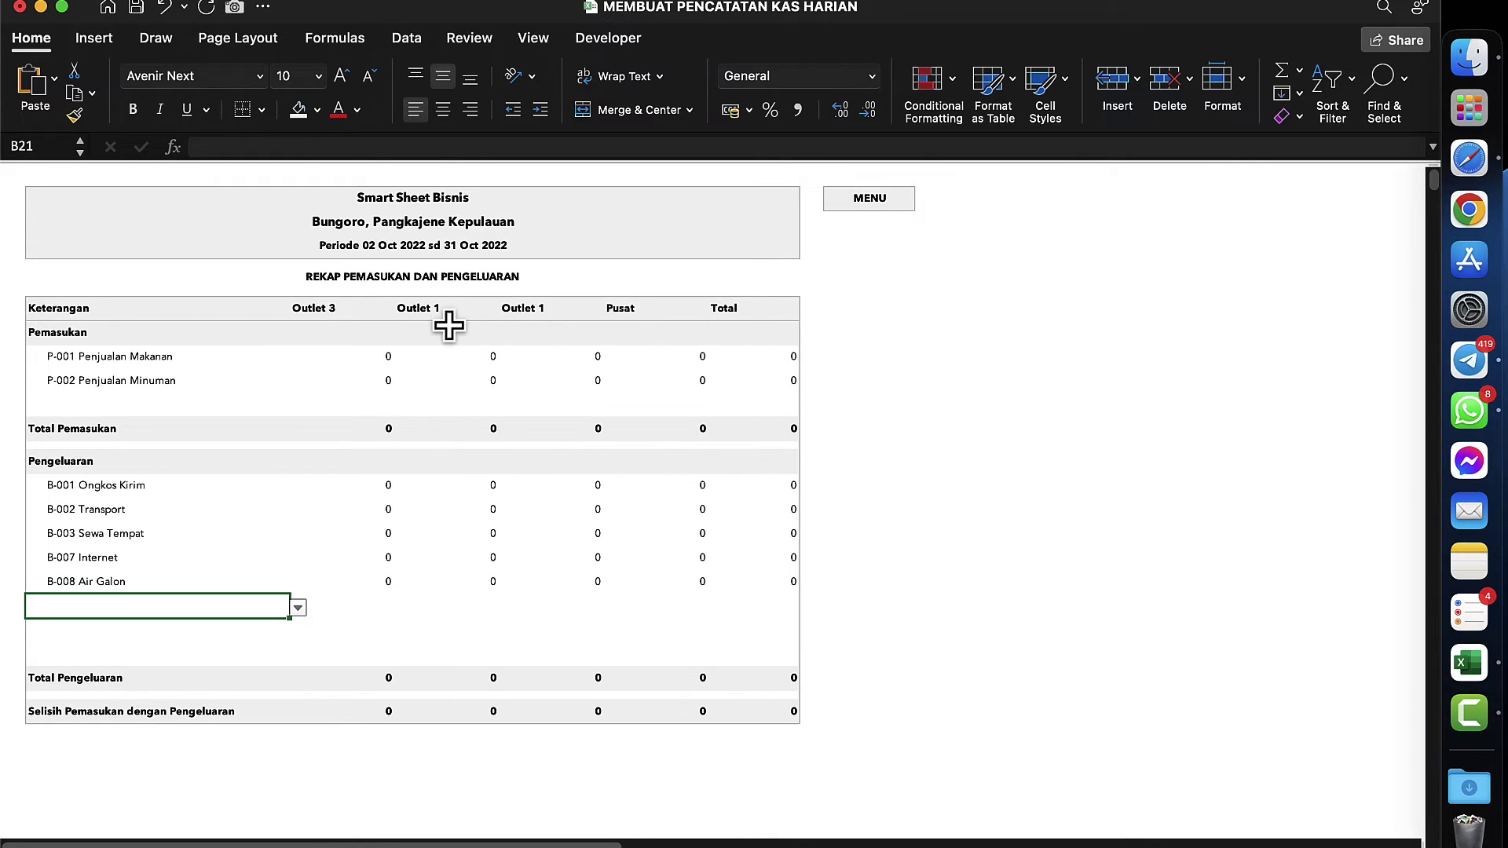
- Set the Periode Awal on the MENU sheet to 01/10/2022 and reopen the Rekap Pemasukan & Pengeluaran report
{"action": "left_click", "coordinate": [873, 209]}
{"action": "double_click", "coordinate": [649, 364]}
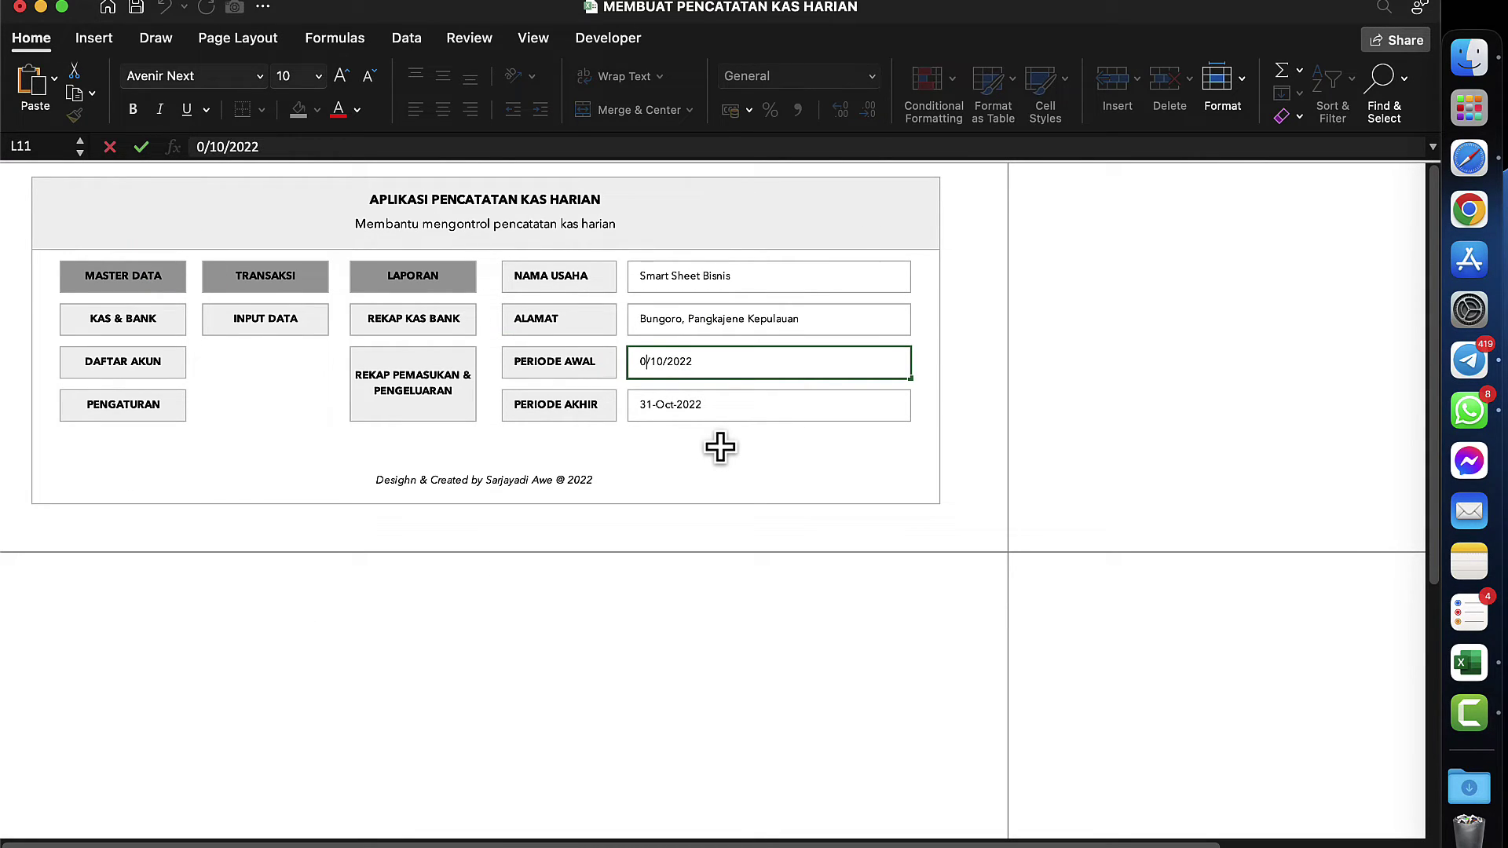
{"action": "key", "text": "Return"}
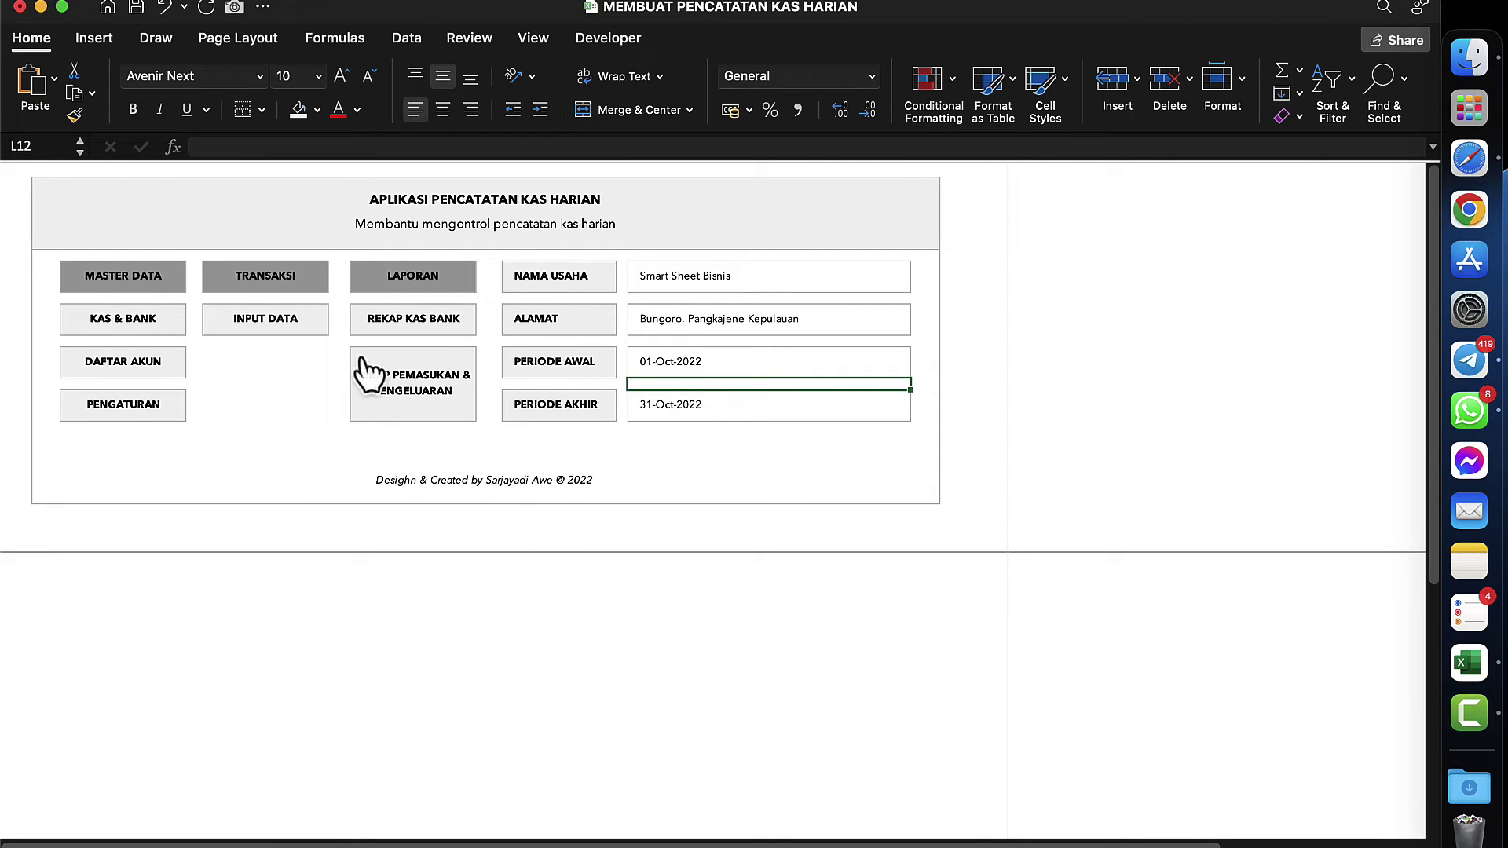
{"action": "left_click", "coordinate": [452, 392]}
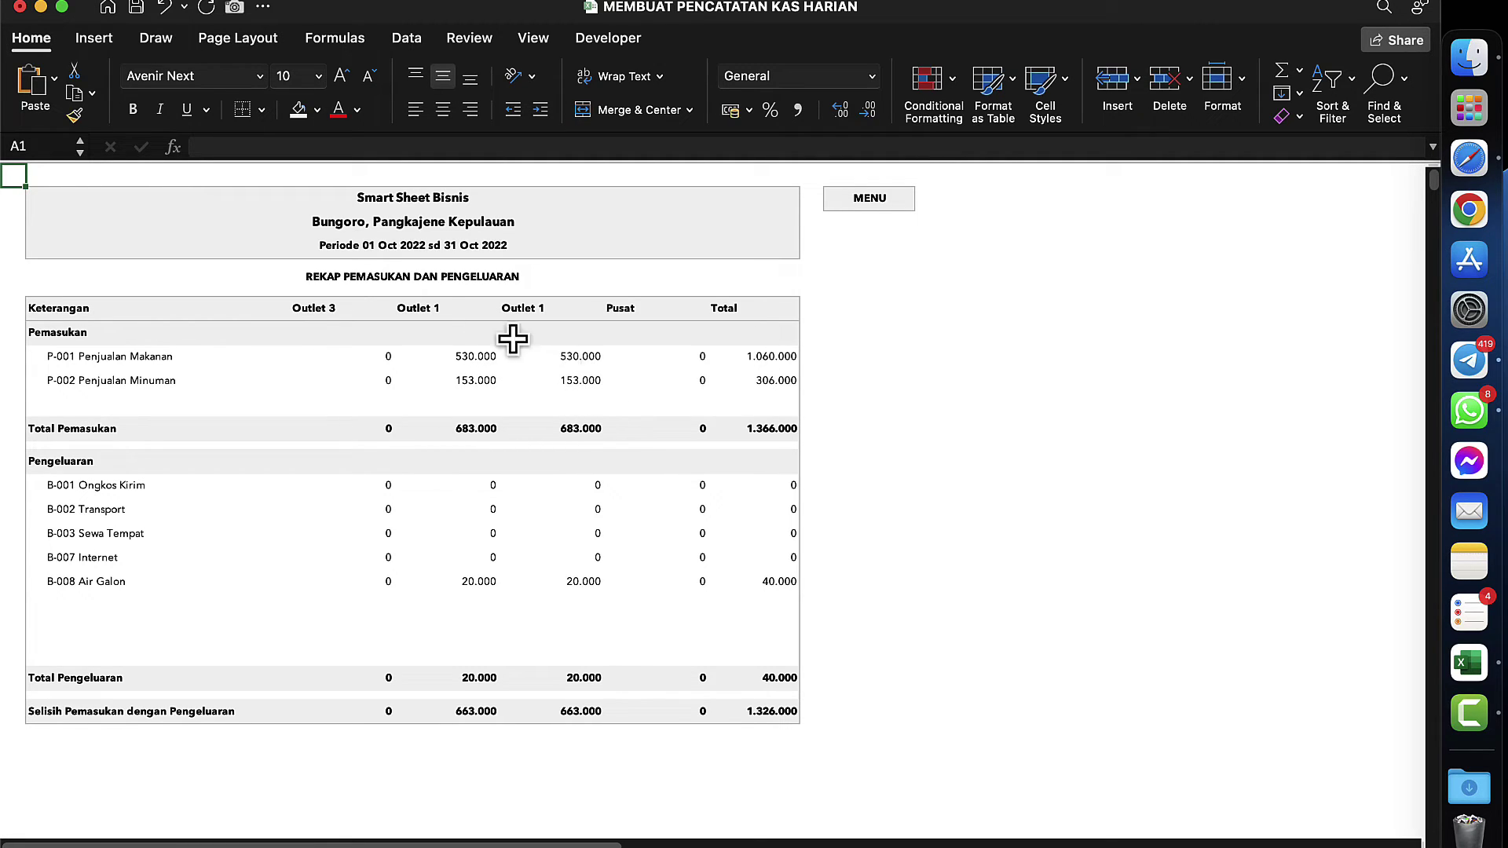
- Set the report's first outlet column to Outlet 1 and its second outlet column to Outlet 2
{"action": "left_click", "coordinate": [438, 309]}
{"action": "left_click", "coordinate": [508, 312]}
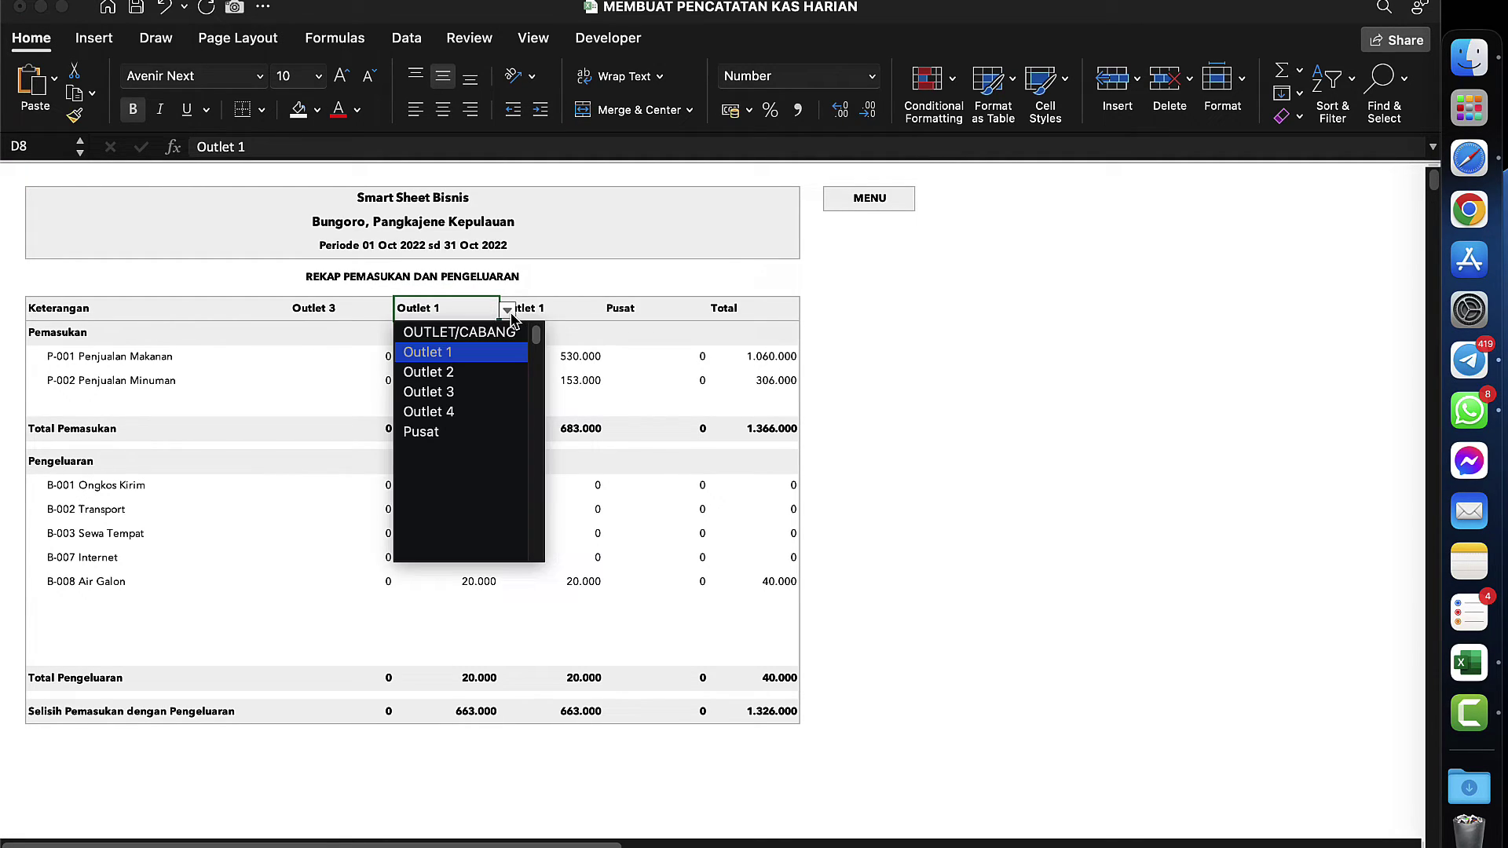
{"action": "left_click", "coordinate": [460, 370]}
{"action": "left_click", "coordinate": [467, 422]}
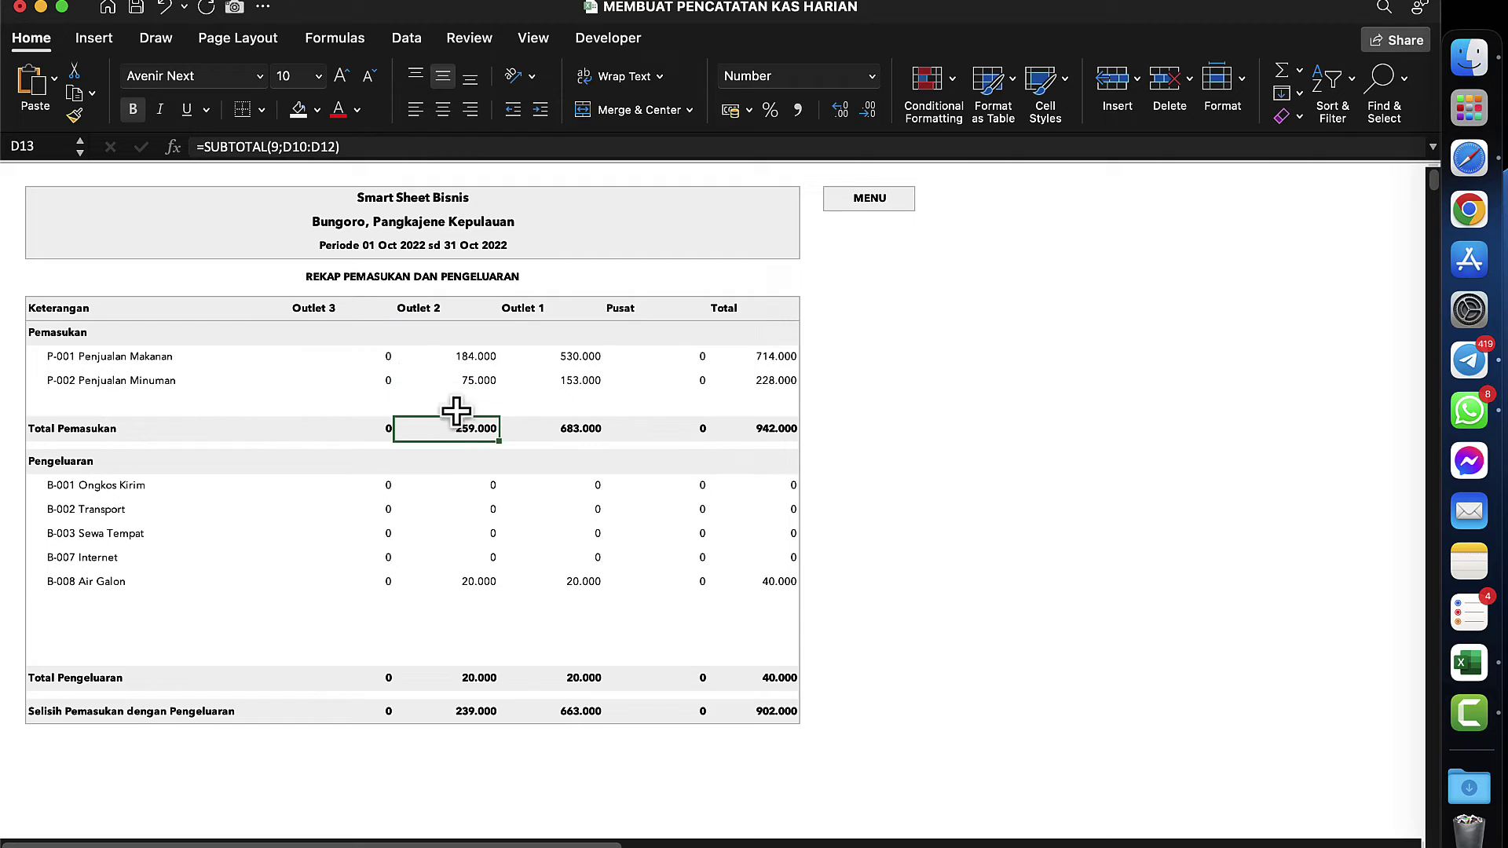
{"action": "left_click", "coordinate": [340, 311]}
{"action": "left_click", "coordinate": [402, 311]}
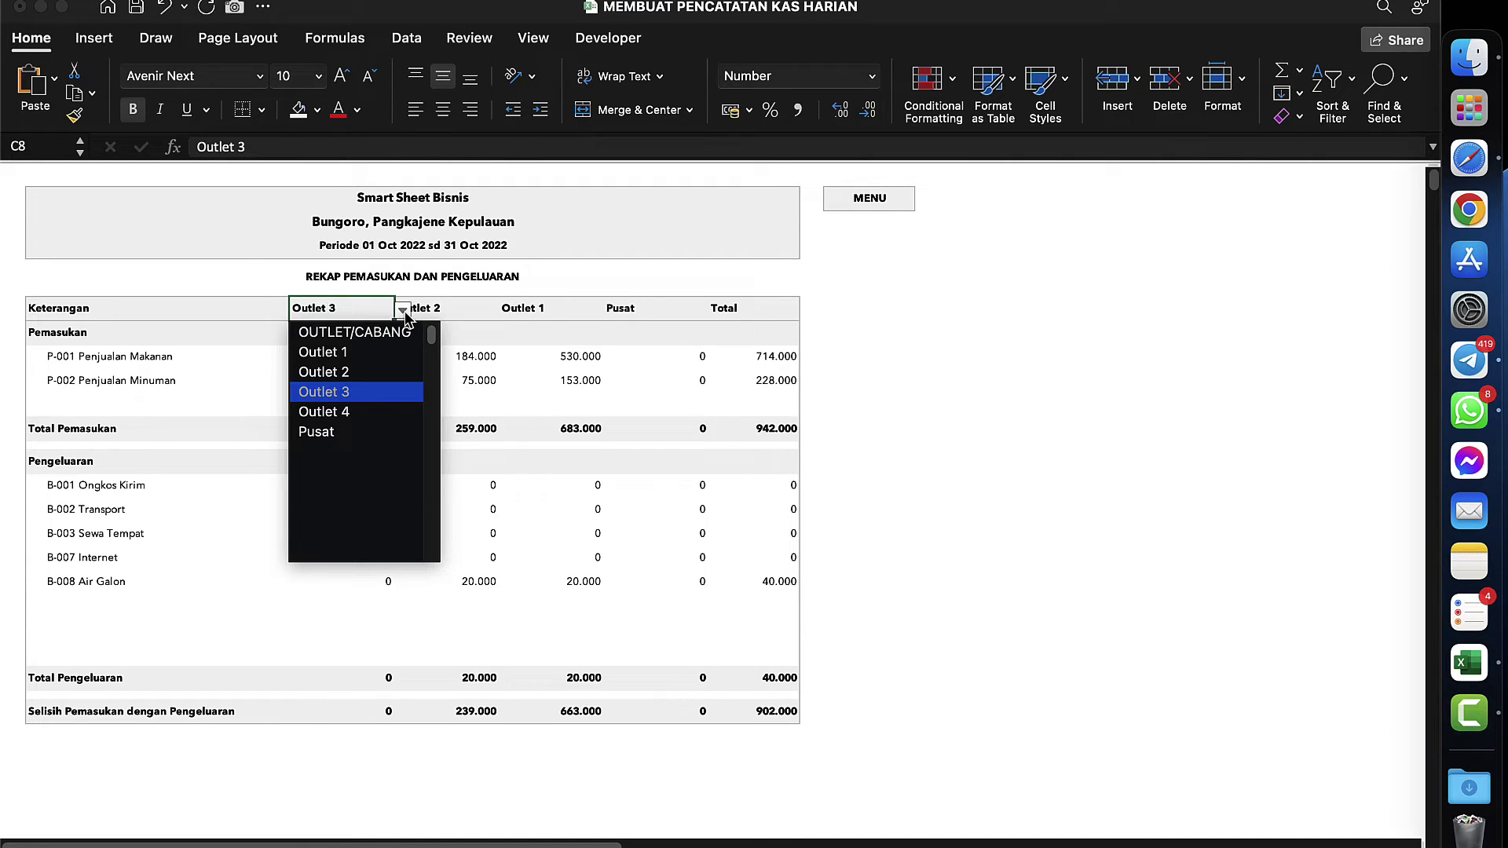
{"action": "left_click", "coordinate": [353, 353]}
{"action": "left_click", "coordinate": [463, 315]}
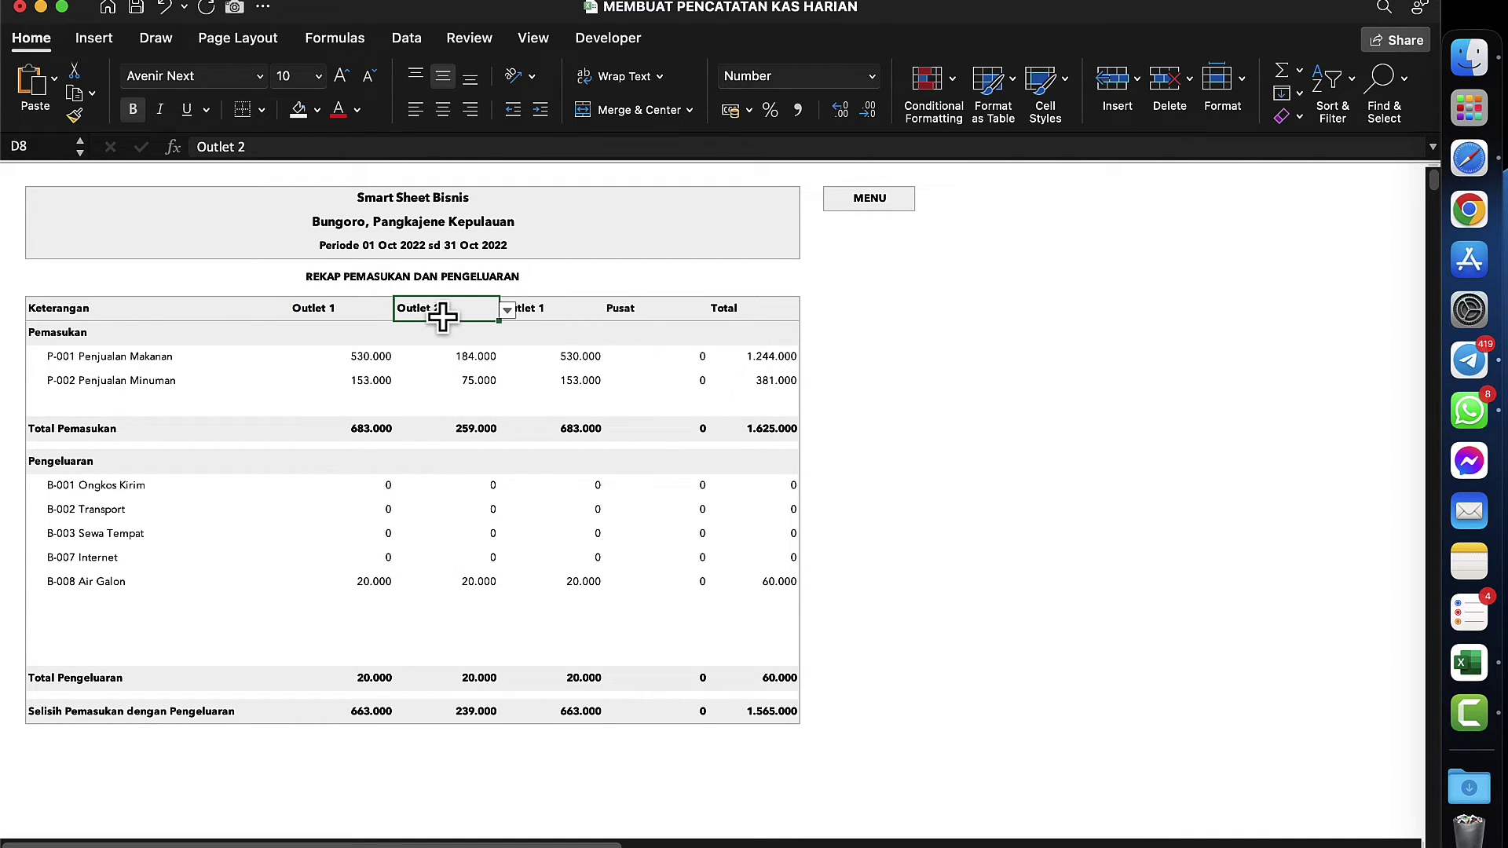
{"action": "left_click", "coordinate": [508, 311]}
{"action": "left_click", "coordinate": [463, 372]}
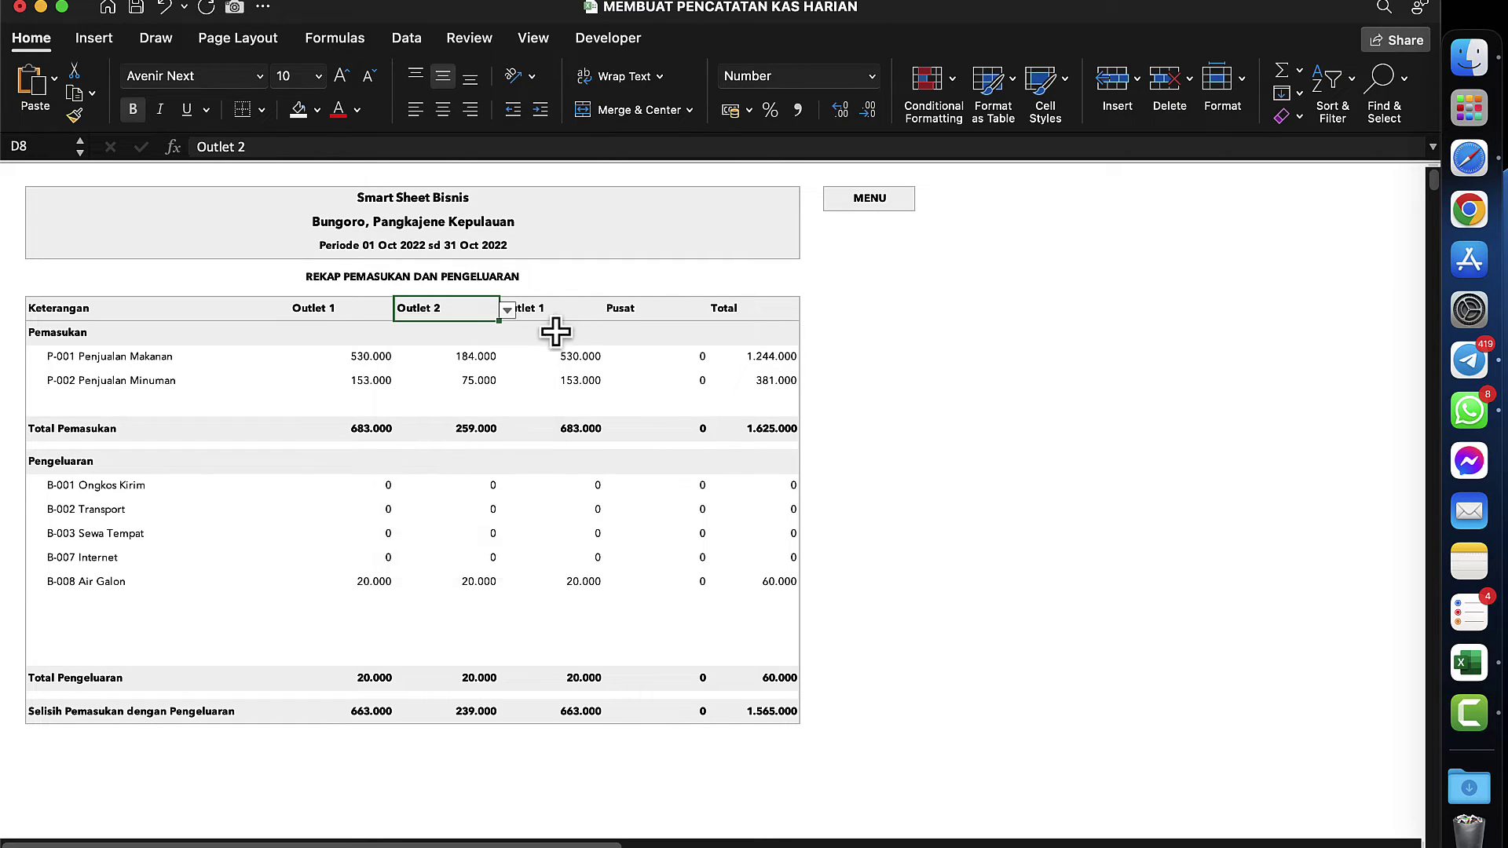
- Set the report's third outlet column to Outlet 3 and keep Pusat as the fourth column
{"action": "left_click", "coordinate": [569, 314]}
{"action": "left_click", "coordinate": [612, 313]}
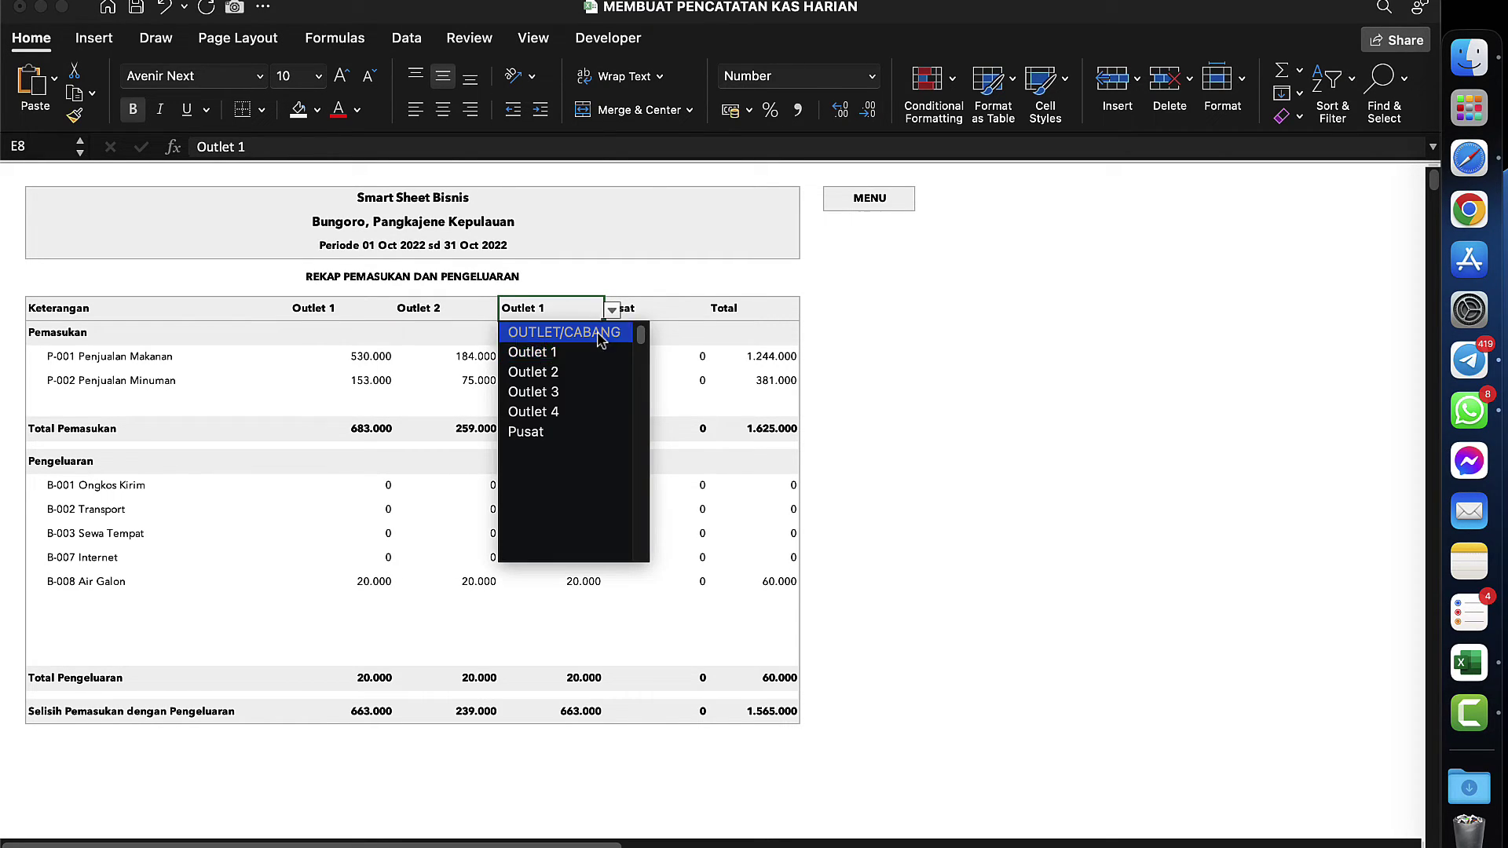
{"action": "left_click", "coordinate": [566, 390]}
{"action": "left_click", "coordinate": [682, 307]}
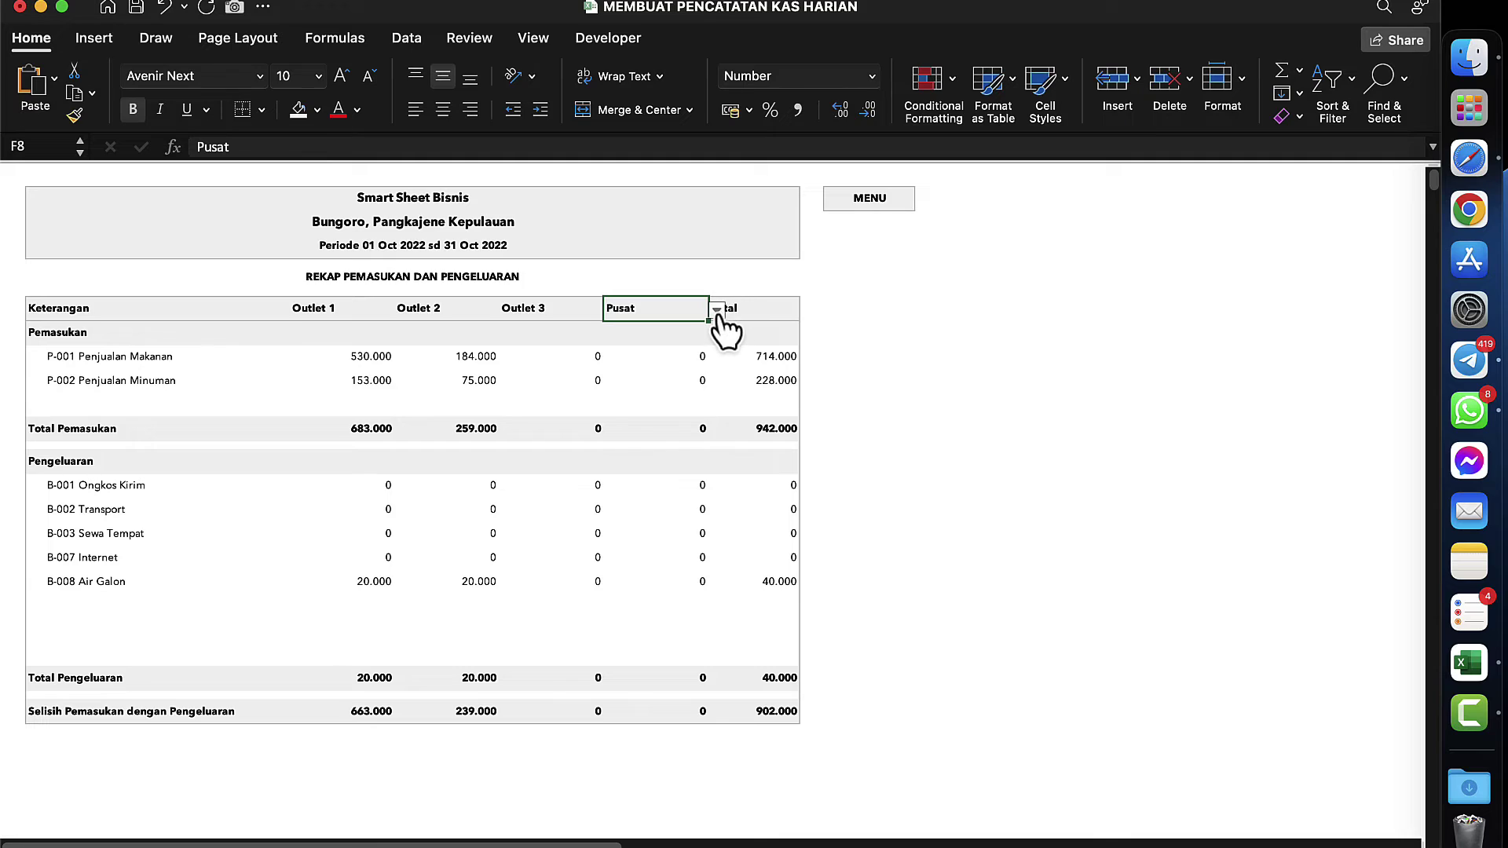
{"action": "left_click", "coordinate": [716, 310]}
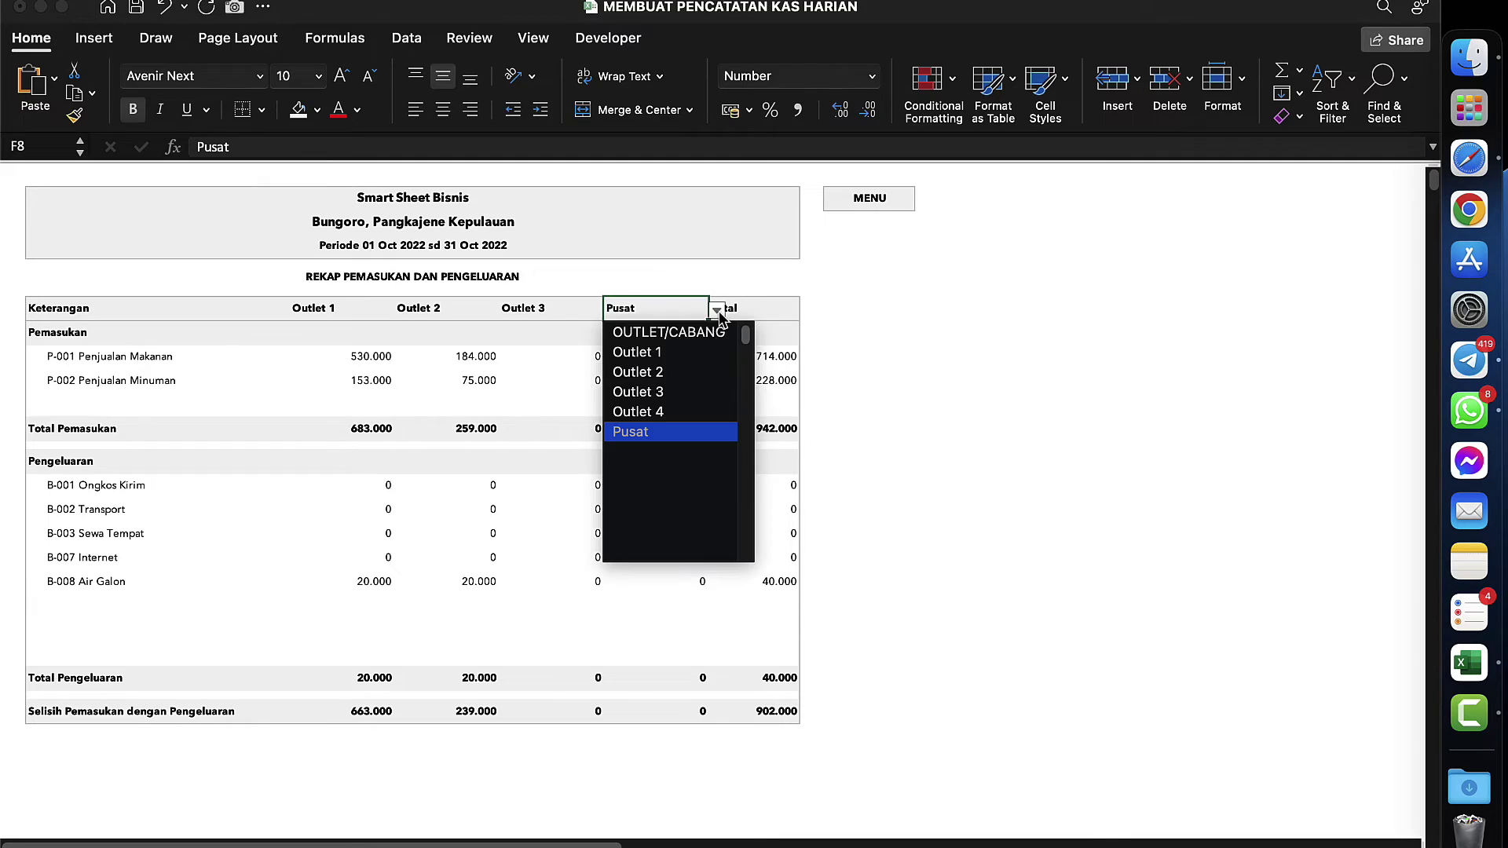
{"action": "left_click", "coordinate": [632, 432]}
{"action": "left_click", "coordinate": [628, 372]}
{"action": "left_click", "coordinate": [692, 363]}
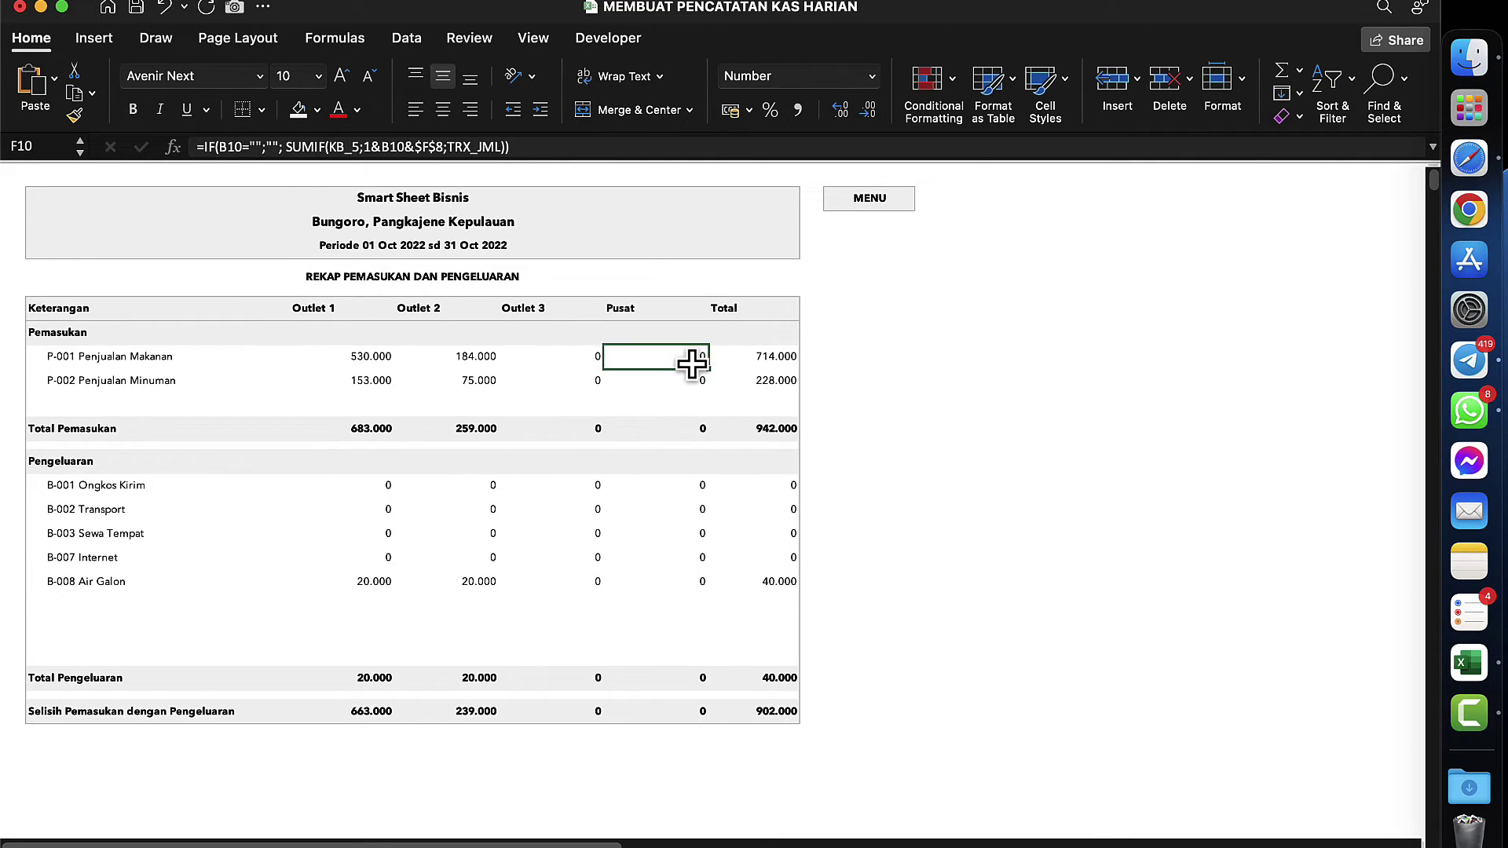
- Examine the Total Pemasukan, B-008 Air Galon and Selisih amounts for Outlet 1 and Outlet 2, plus the overall Total Pemasukan
{"action": "left_click", "coordinate": [374, 382]}
{"action": "left_click", "coordinate": [363, 426]}
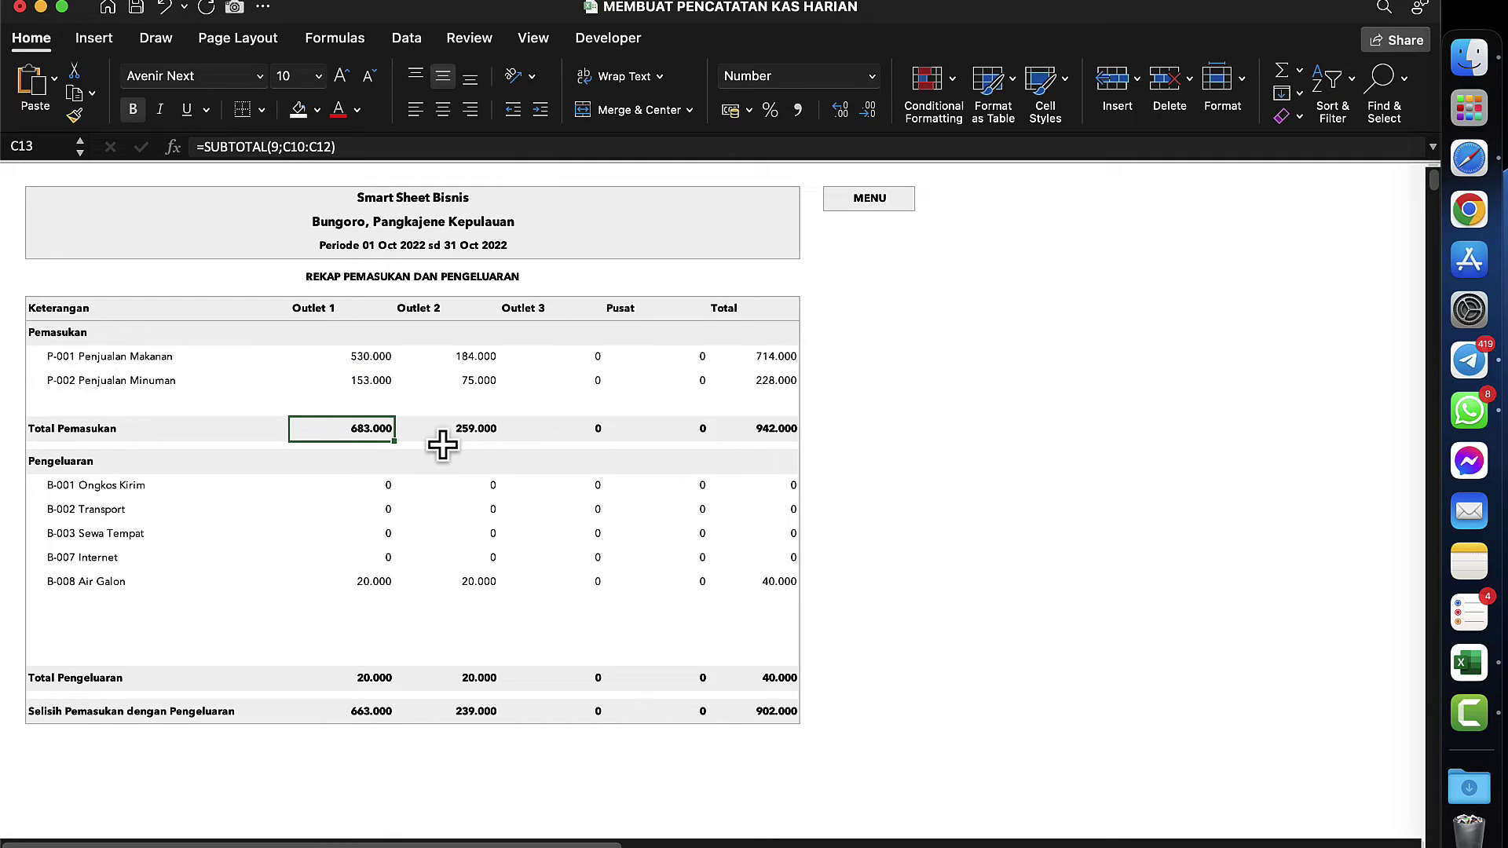
{"action": "left_click", "coordinate": [493, 431]}
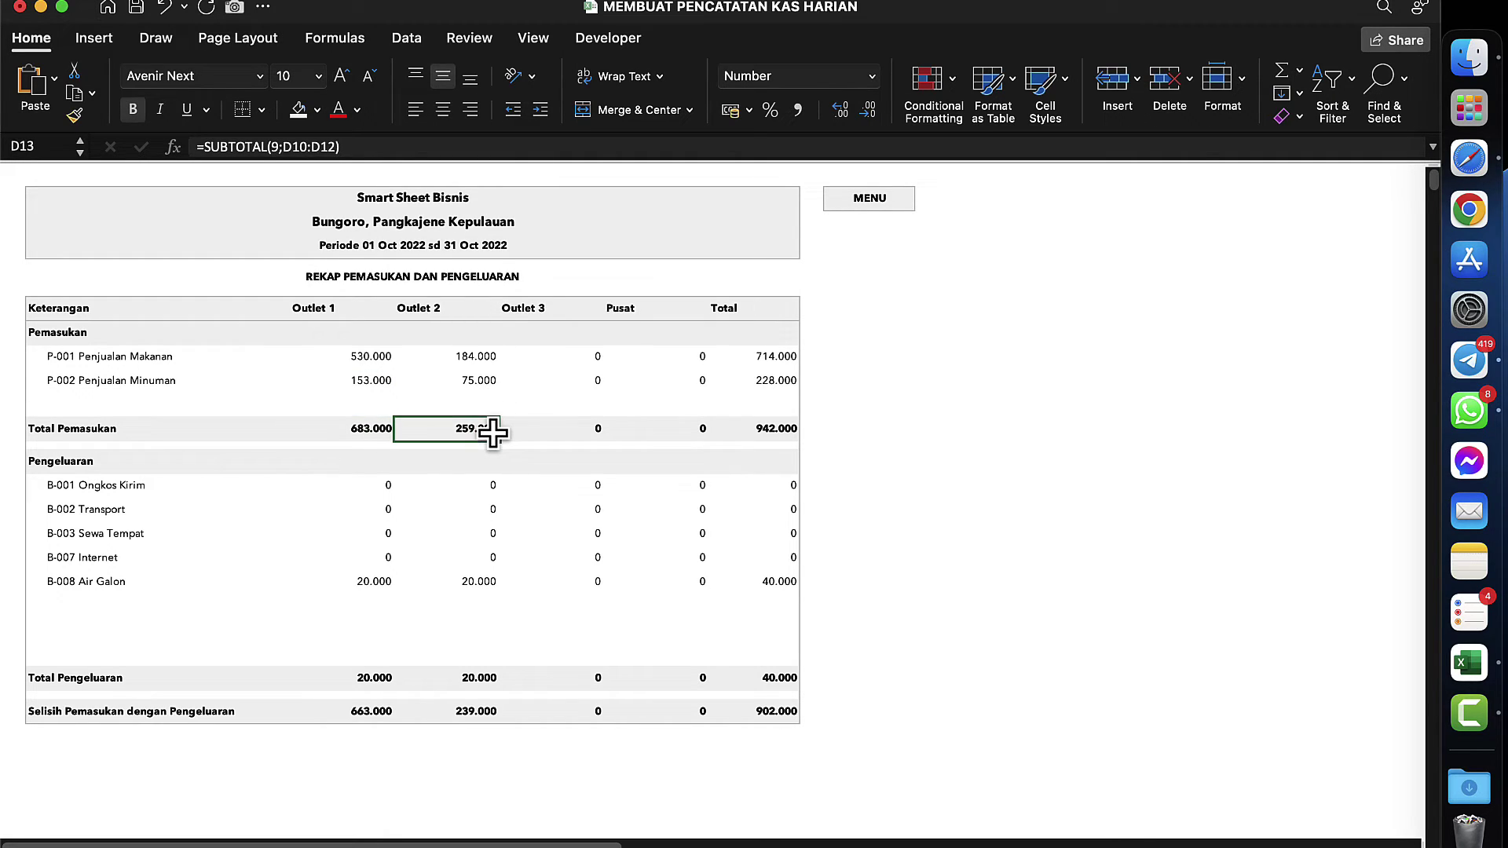
{"action": "left_click", "coordinate": [779, 432]}
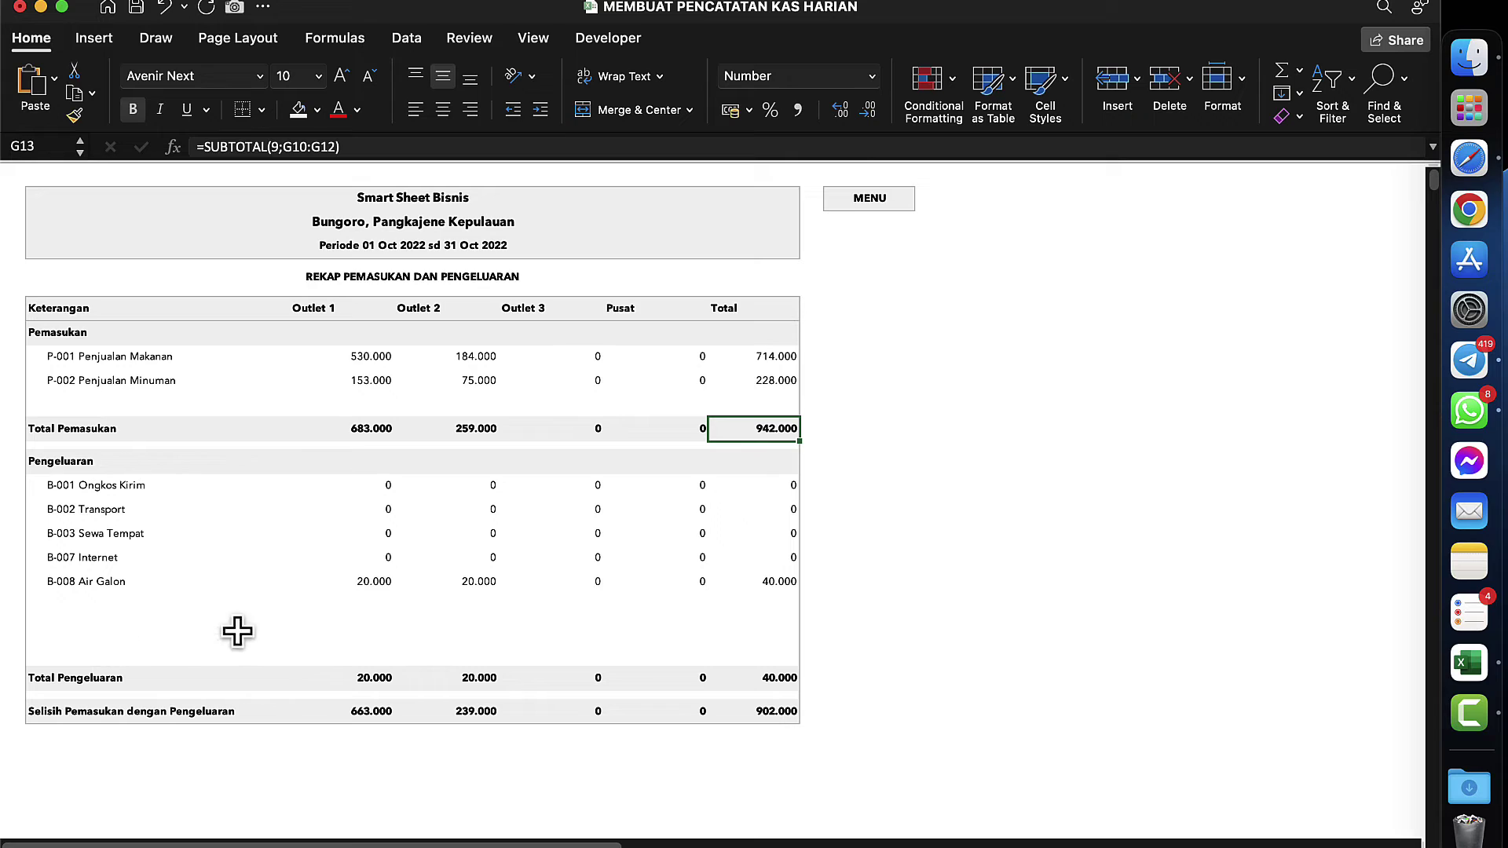
{"action": "left_click", "coordinate": [373, 581]}
{"action": "left_click", "coordinate": [463, 585]}
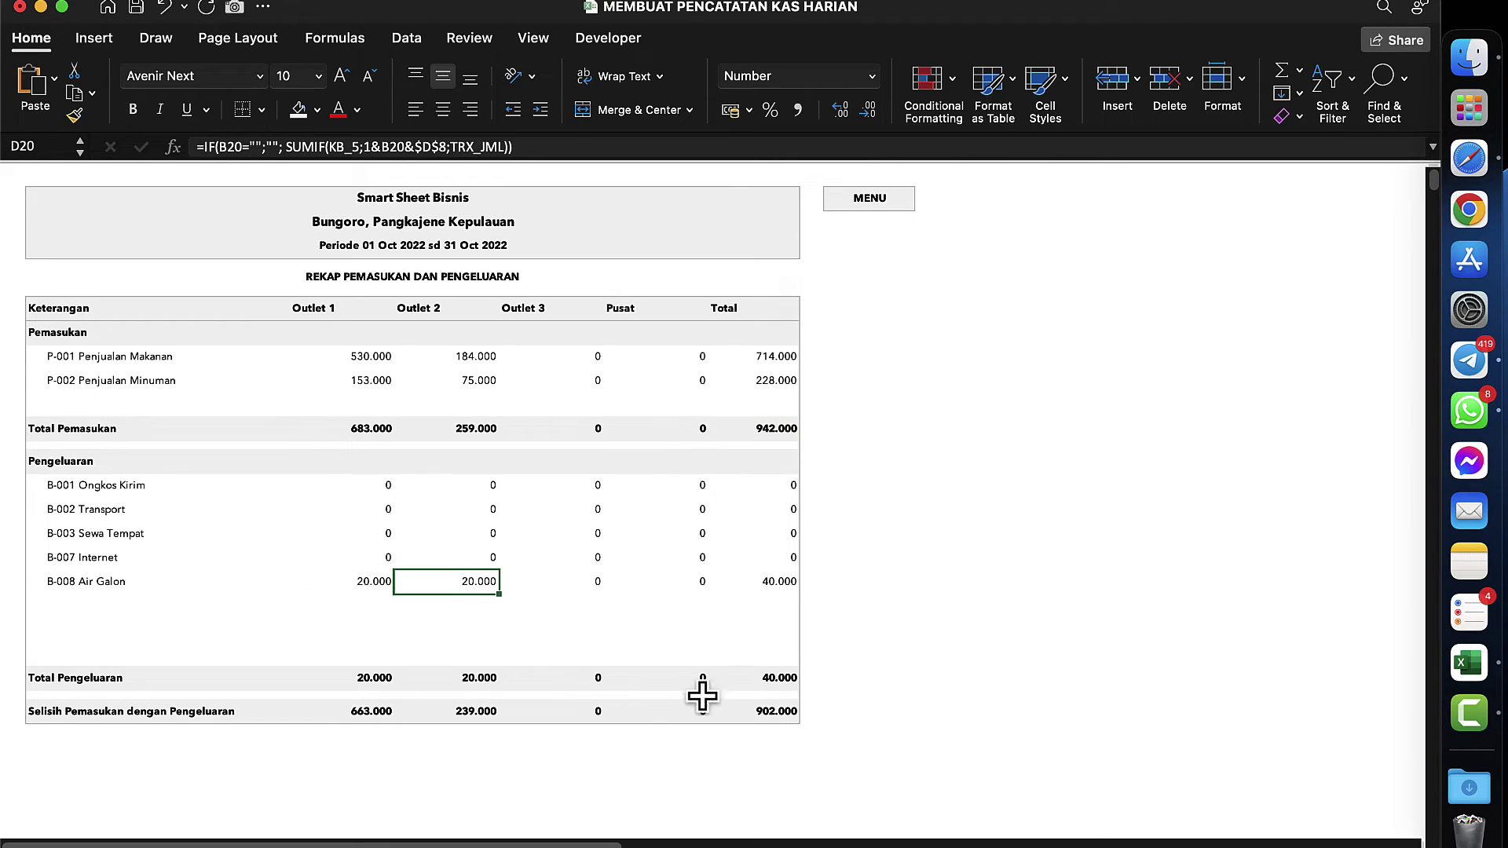
{"action": "left_click", "coordinate": [379, 711]}
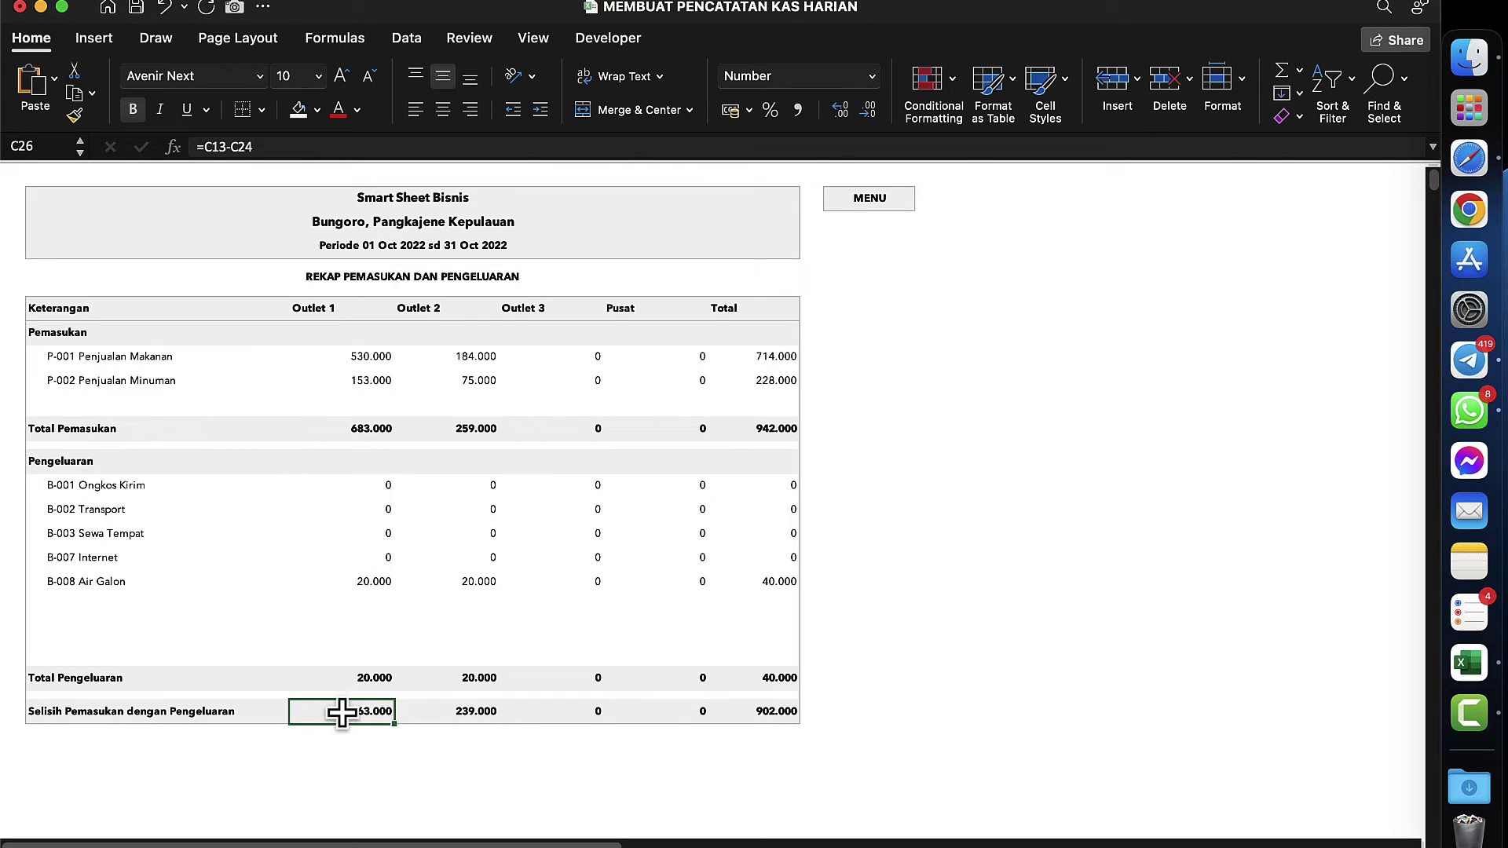
{"action": "left_click", "coordinate": [492, 719]}
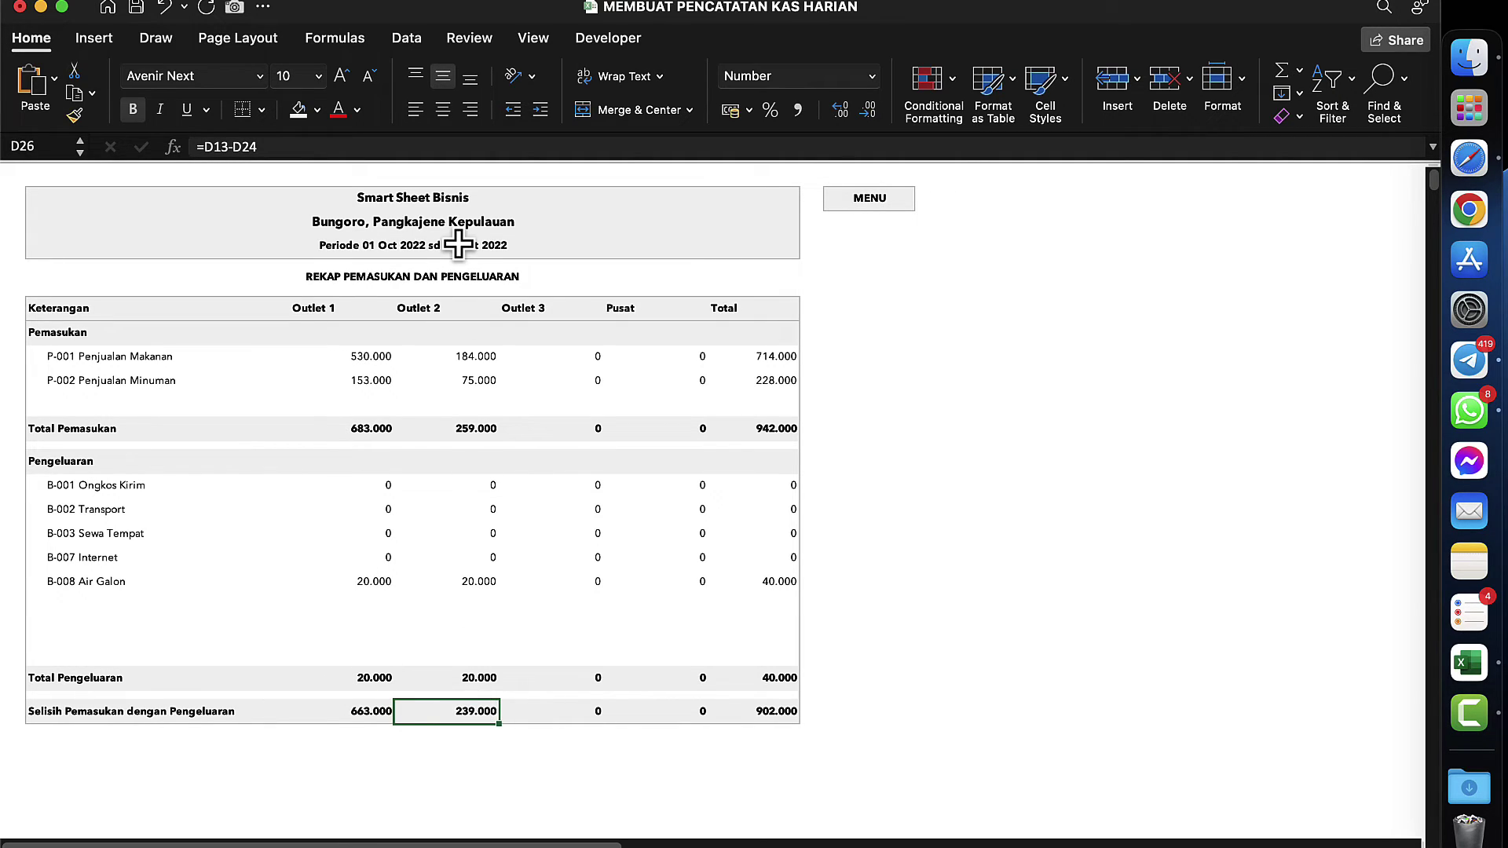
{"action": "left_click", "coordinate": [446, 306]}
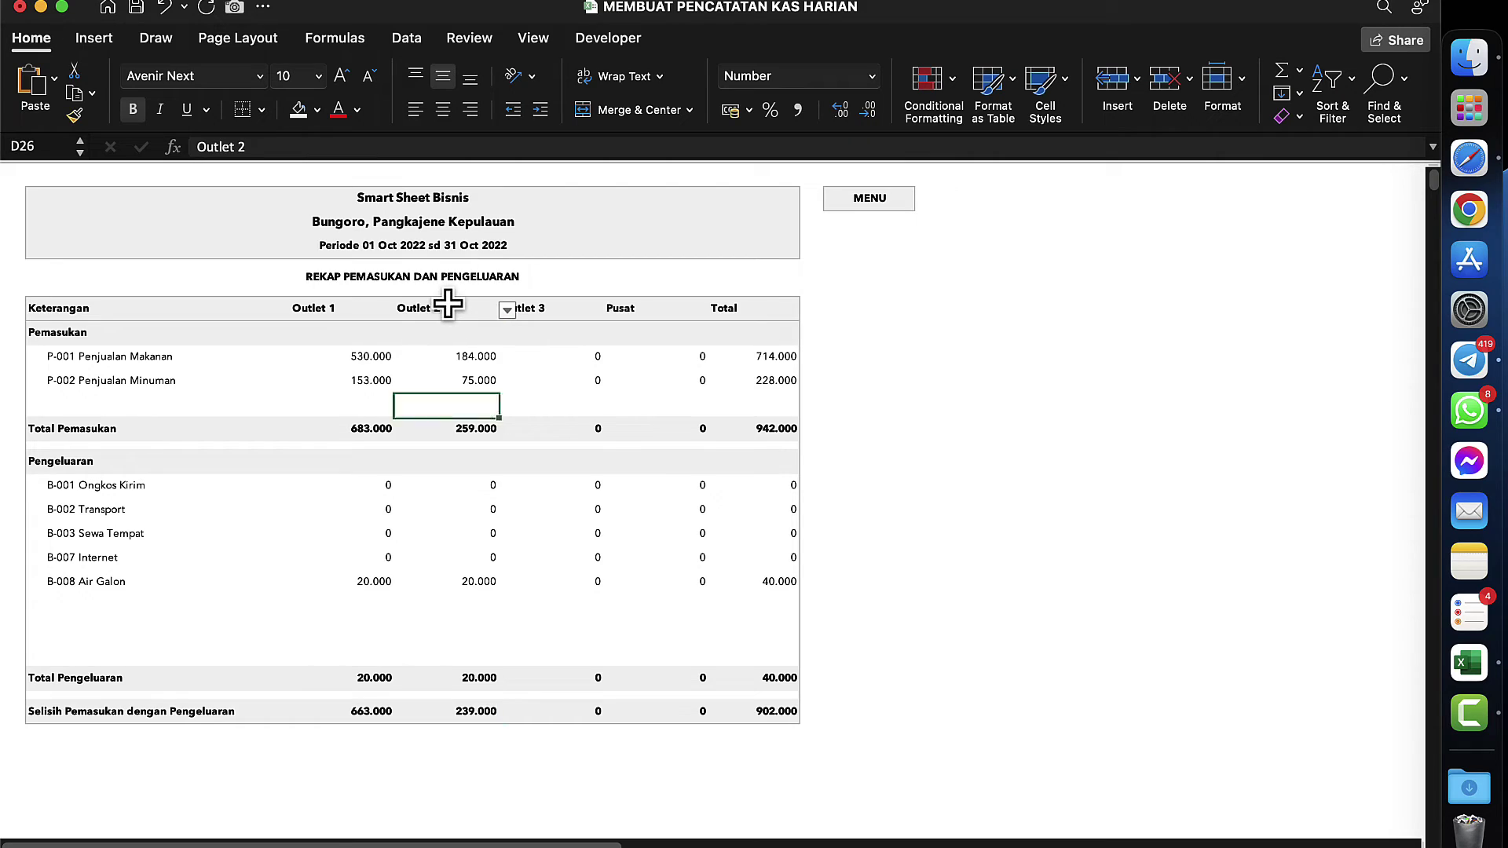
{"action": "left_click", "coordinate": [481, 426]}
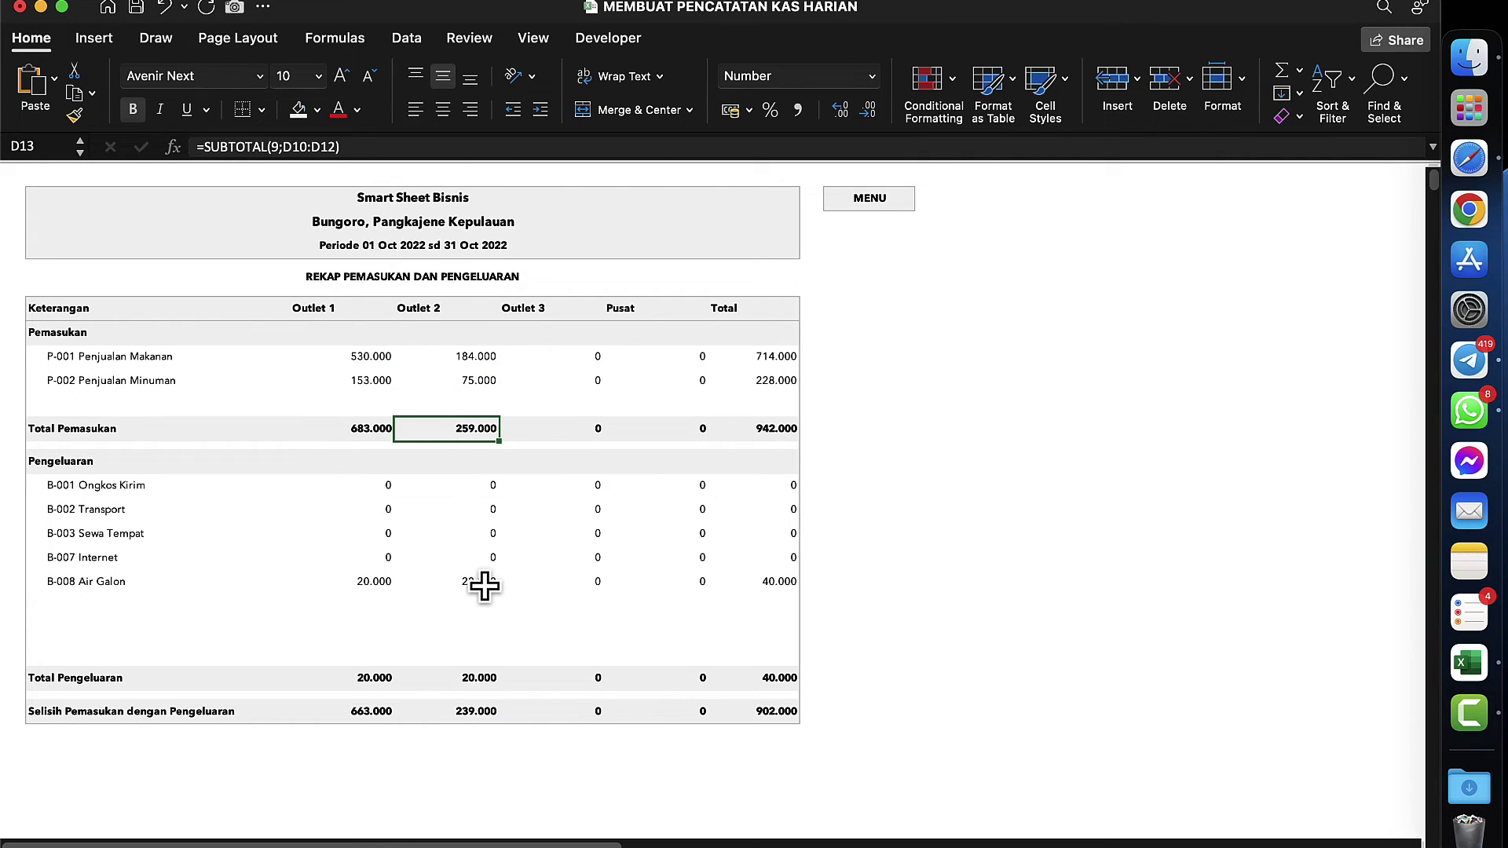
- View the Rekap Kas Bank report for B2 Bank BCA with the current period and return to the MENU sheet
{"action": "left_click", "coordinate": [875, 201]}
{"action": "left_click", "coordinate": [717, 319]}
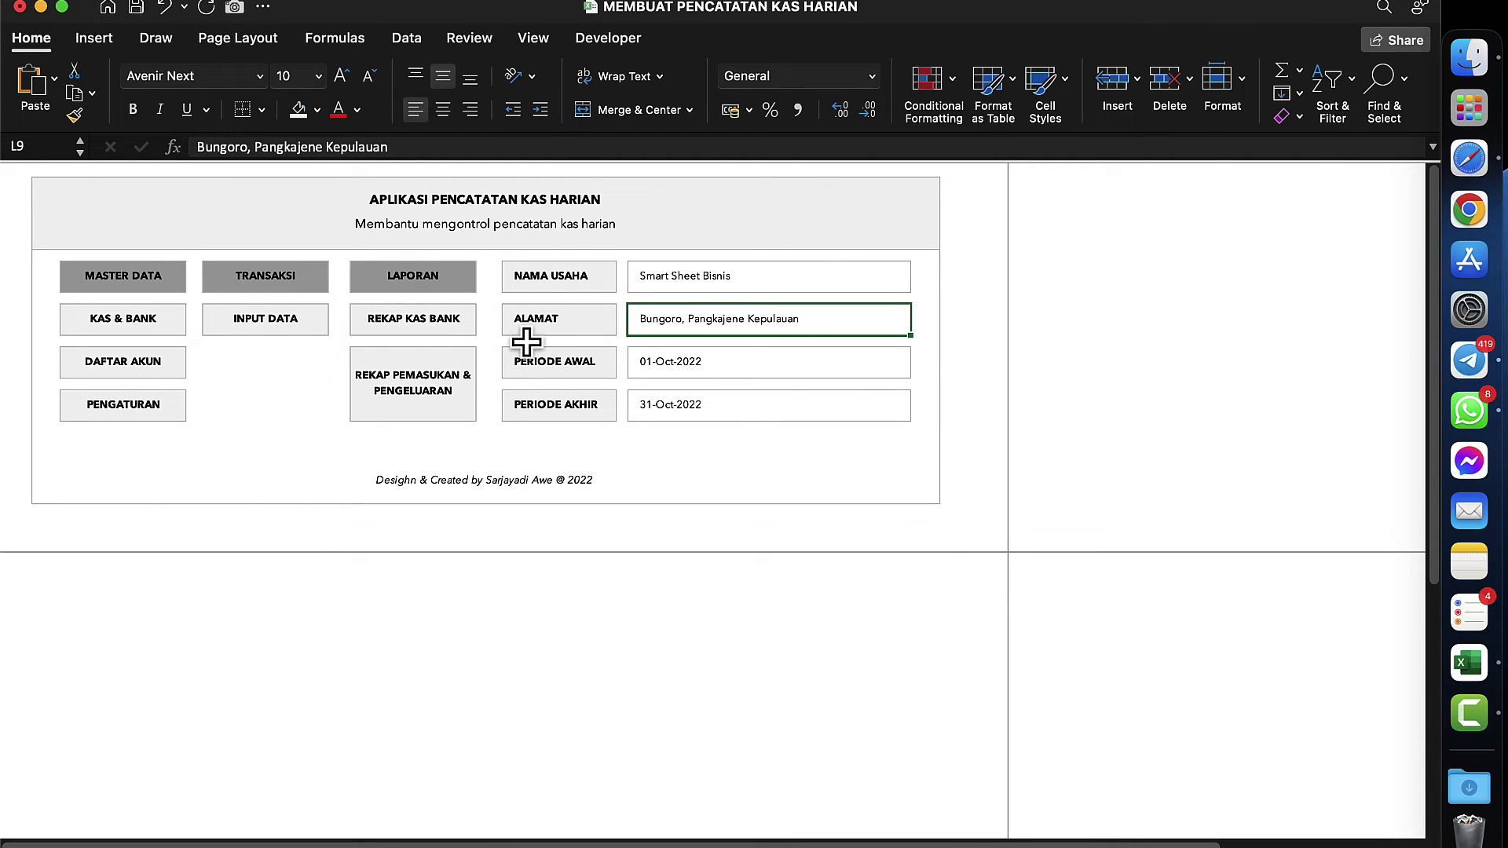
{"action": "left_click", "coordinate": [435, 321]}
{"action": "left_click", "coordinate": [852, 384]}
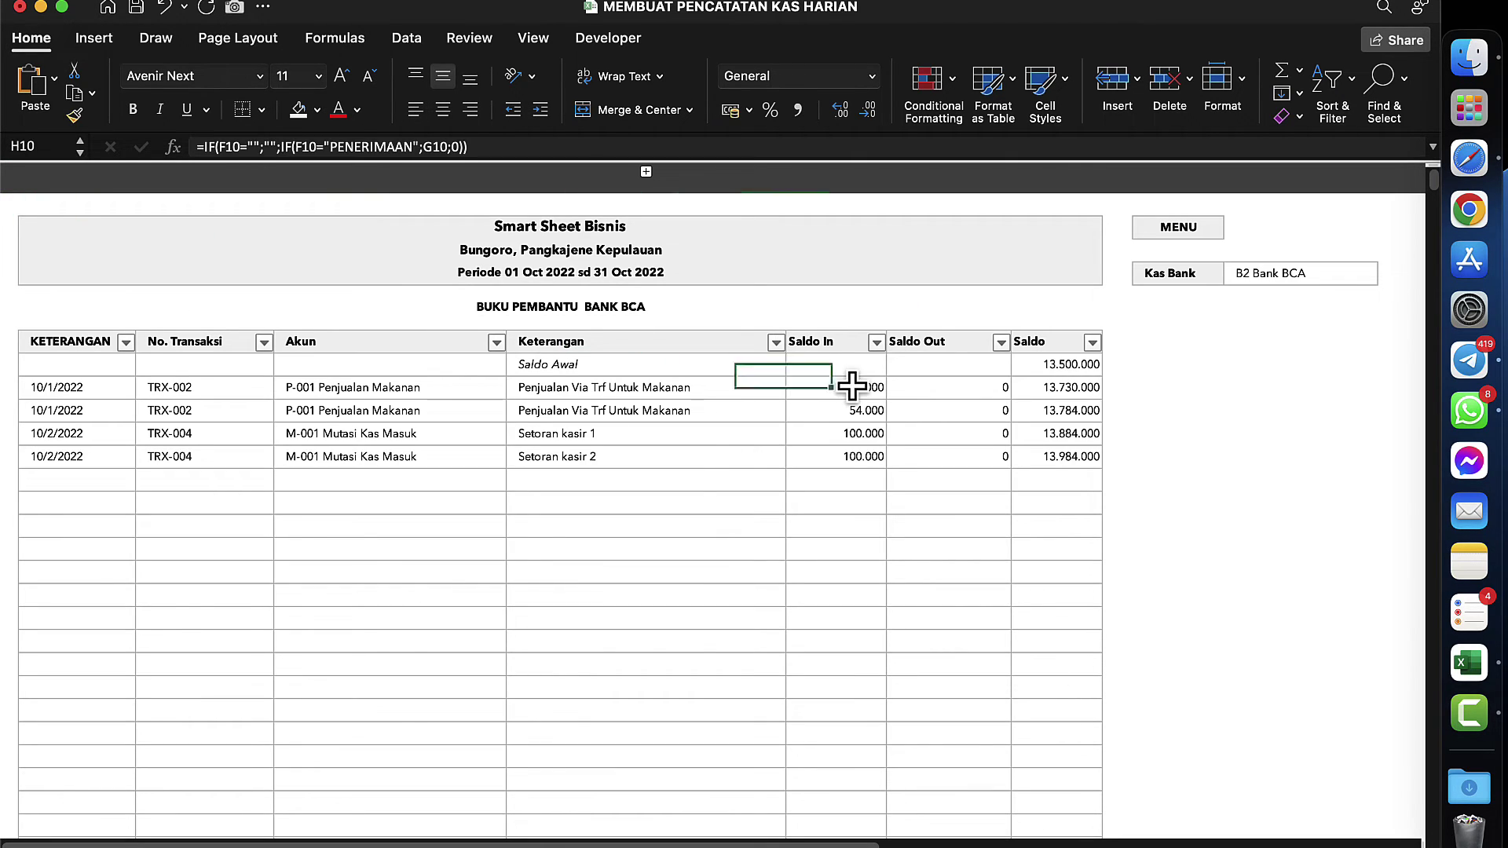
{"action": "left_click", "coordinate": [1189, 235]}
{"action": "left_click", "coordinate": [293, 390]}
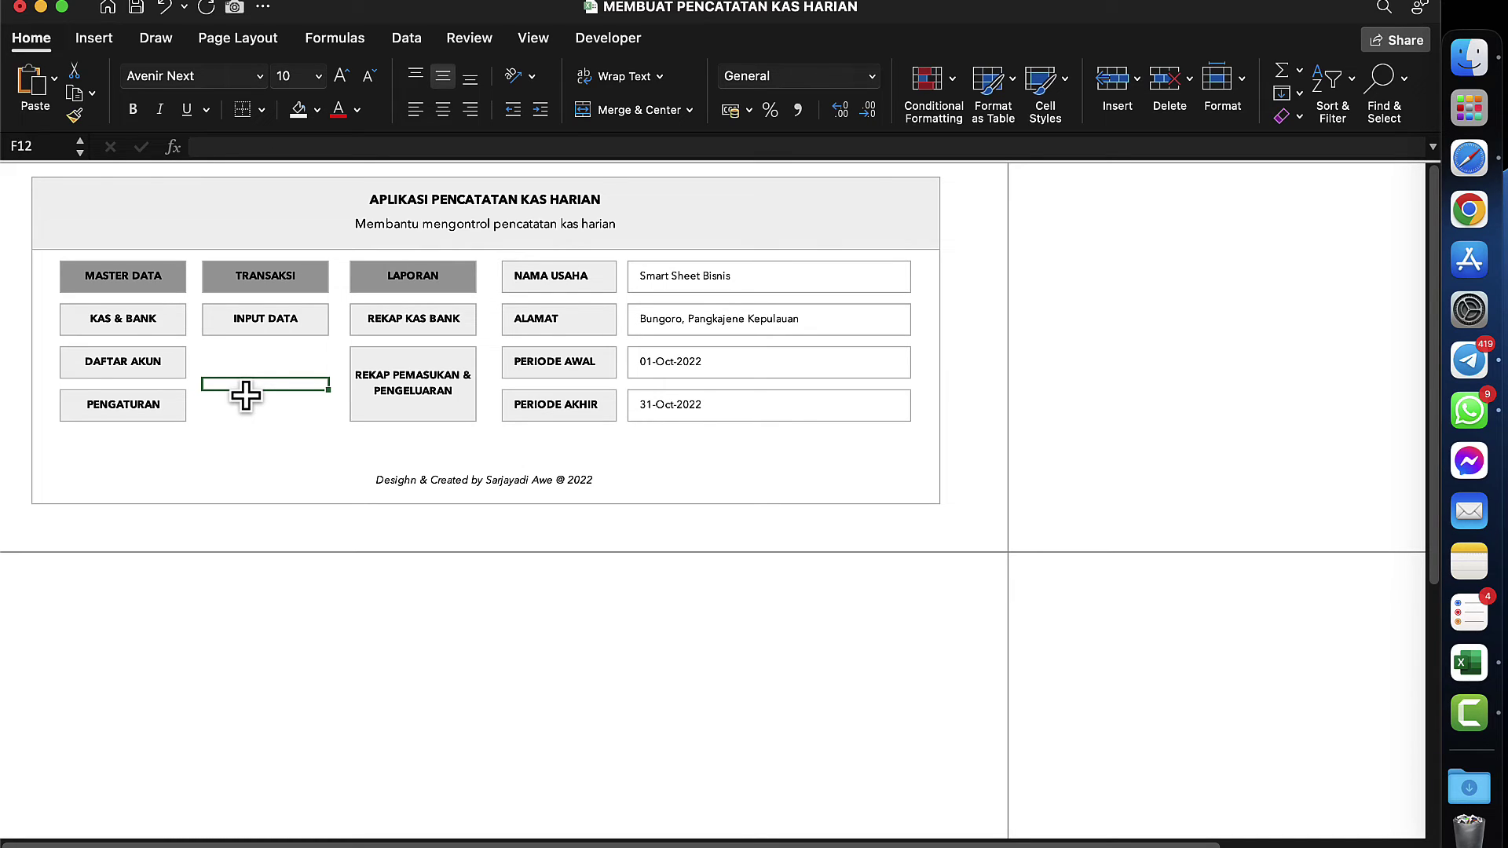
- Open the Input Data sheet and review the Akun, Kas Bank and Keterangan entries of the food sales transactions for both outlets
{"action": "left_click", "coordinate": [270, 314]}
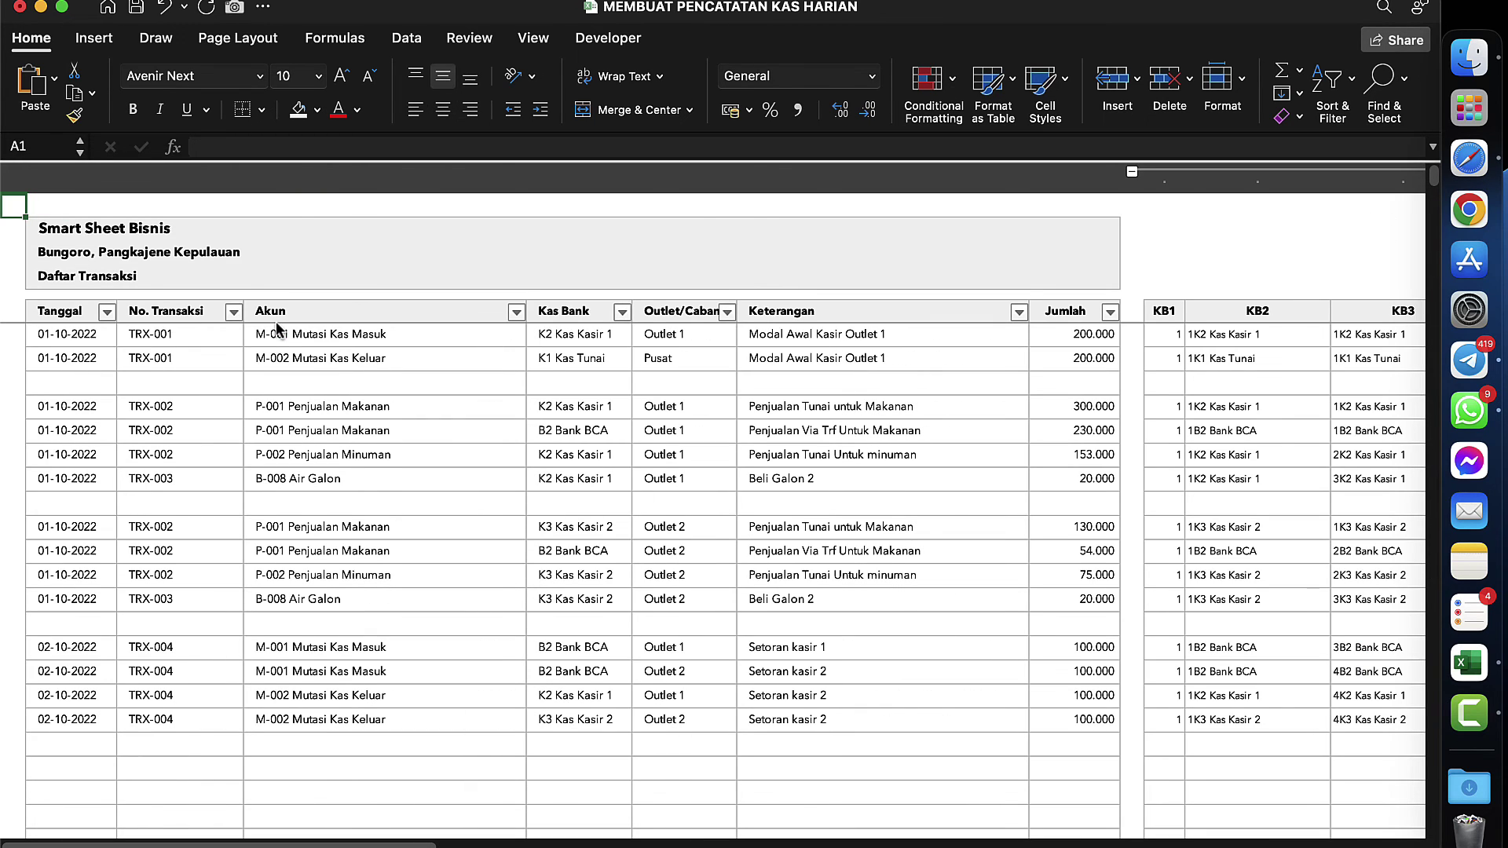
{"action": "left_click", "coordinate": [410, 431]}
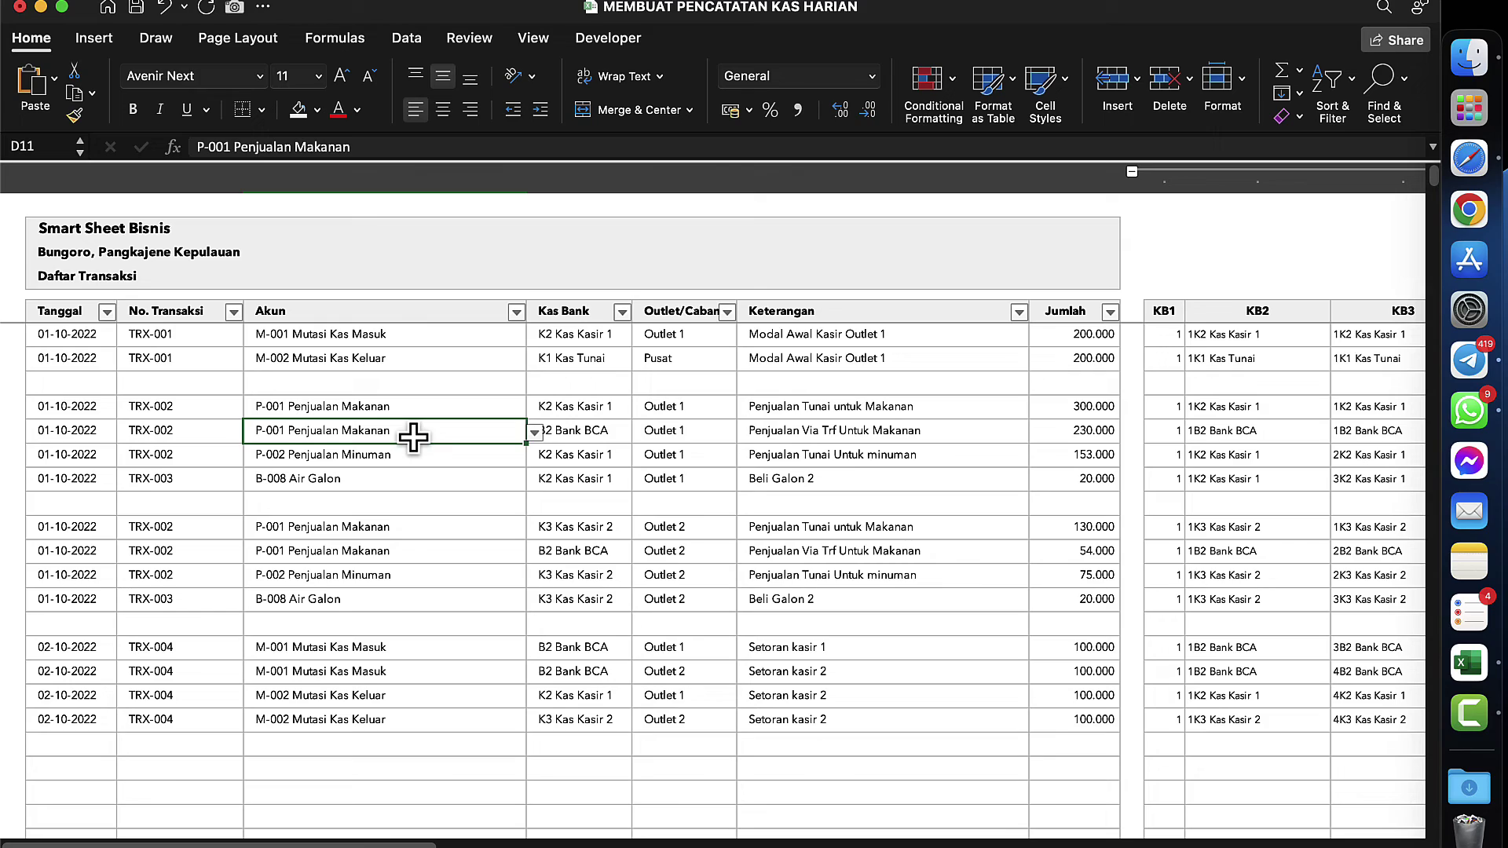
{"action": "left_click", "coordinate": [917, 253]}
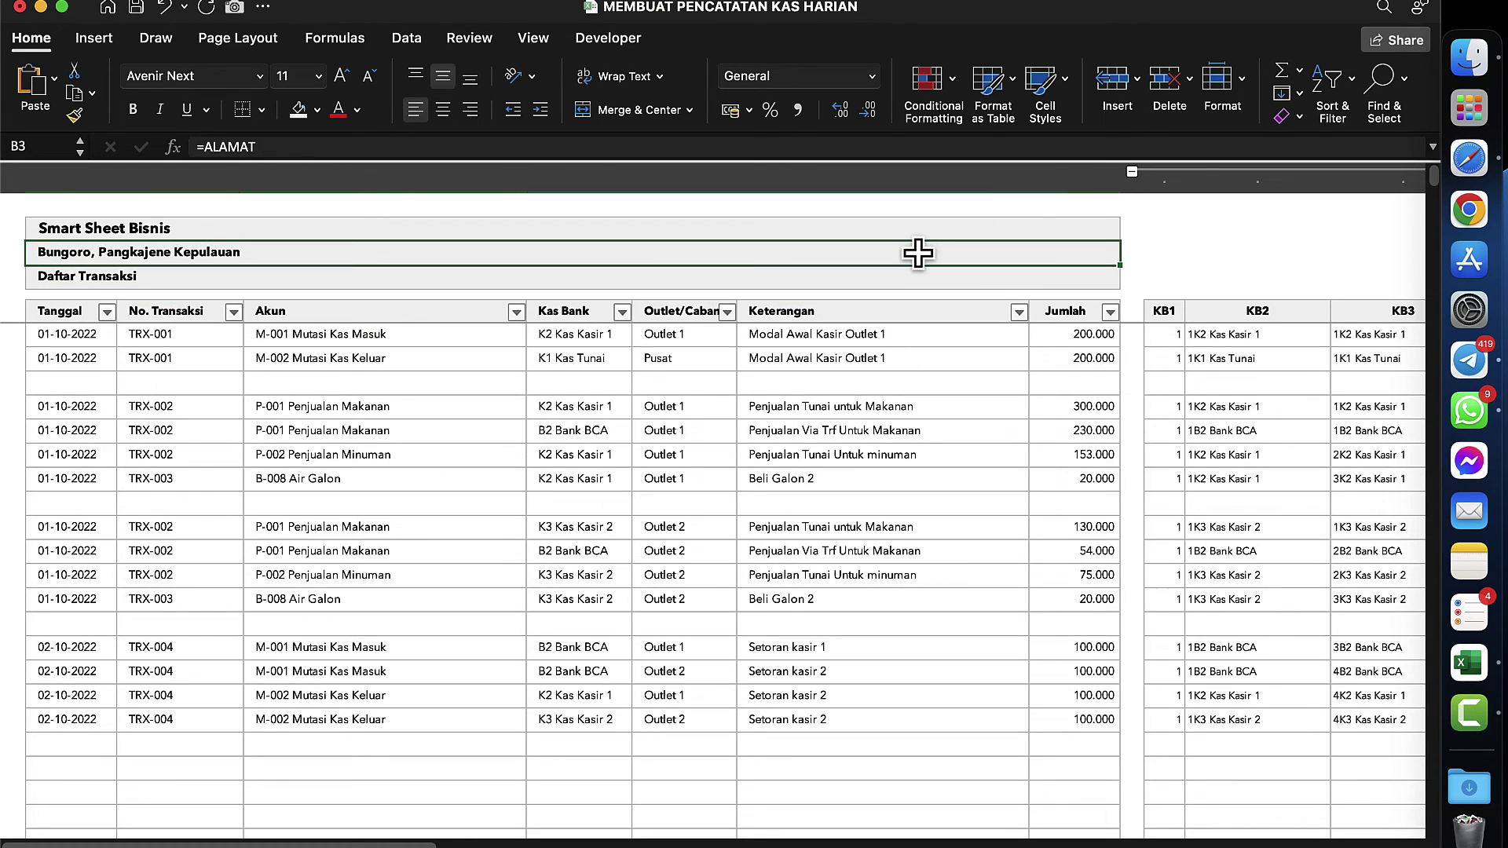
{"action": "left_click", "coordinate": [581, 428]}
{"action": "left_click", "coordinate": [494, 525]}
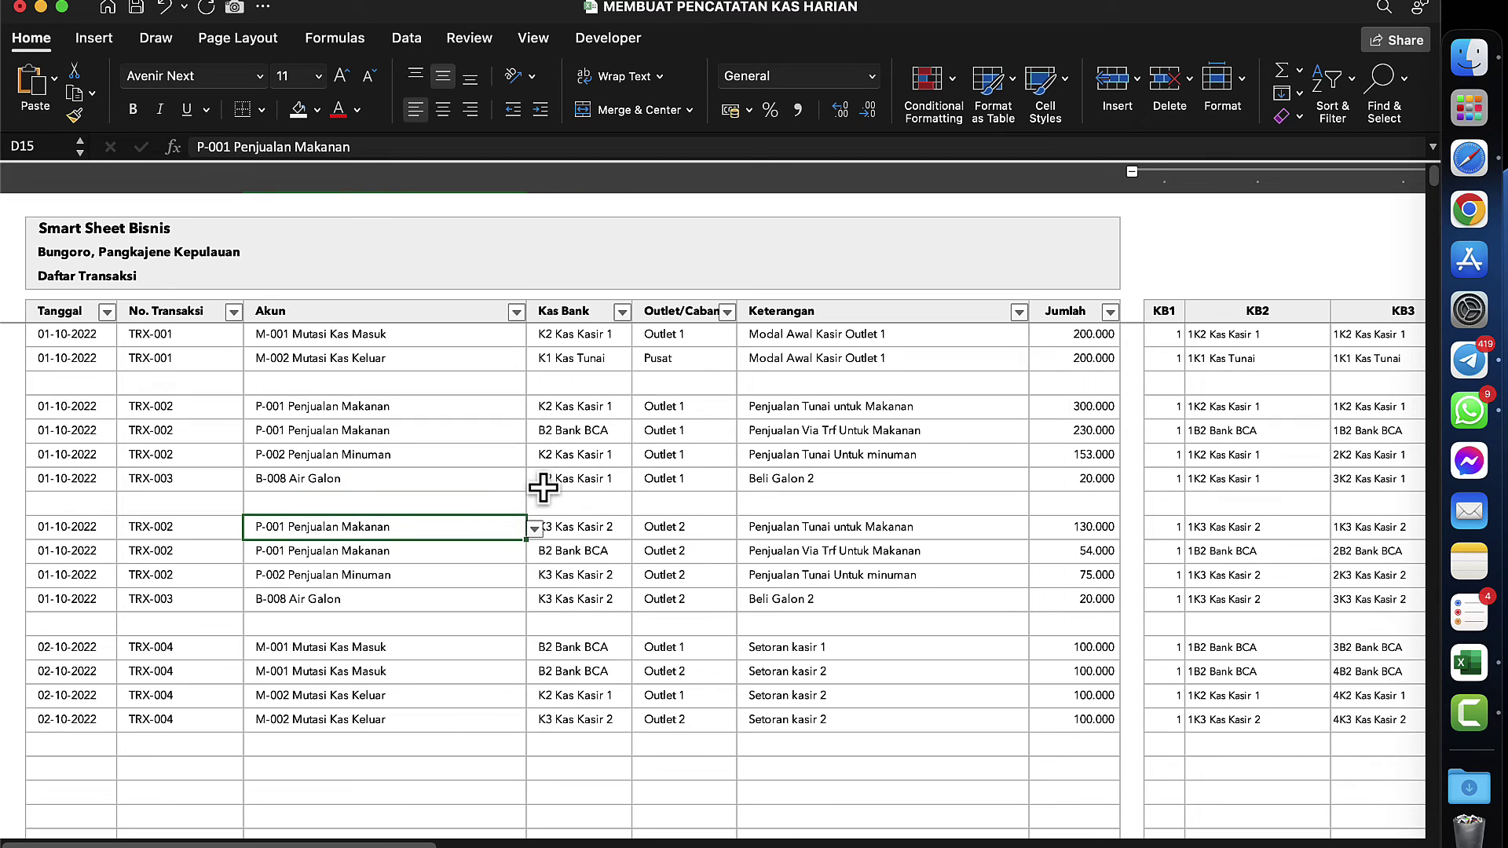
{"action": "left_click", "coordinate": [572, 526]}
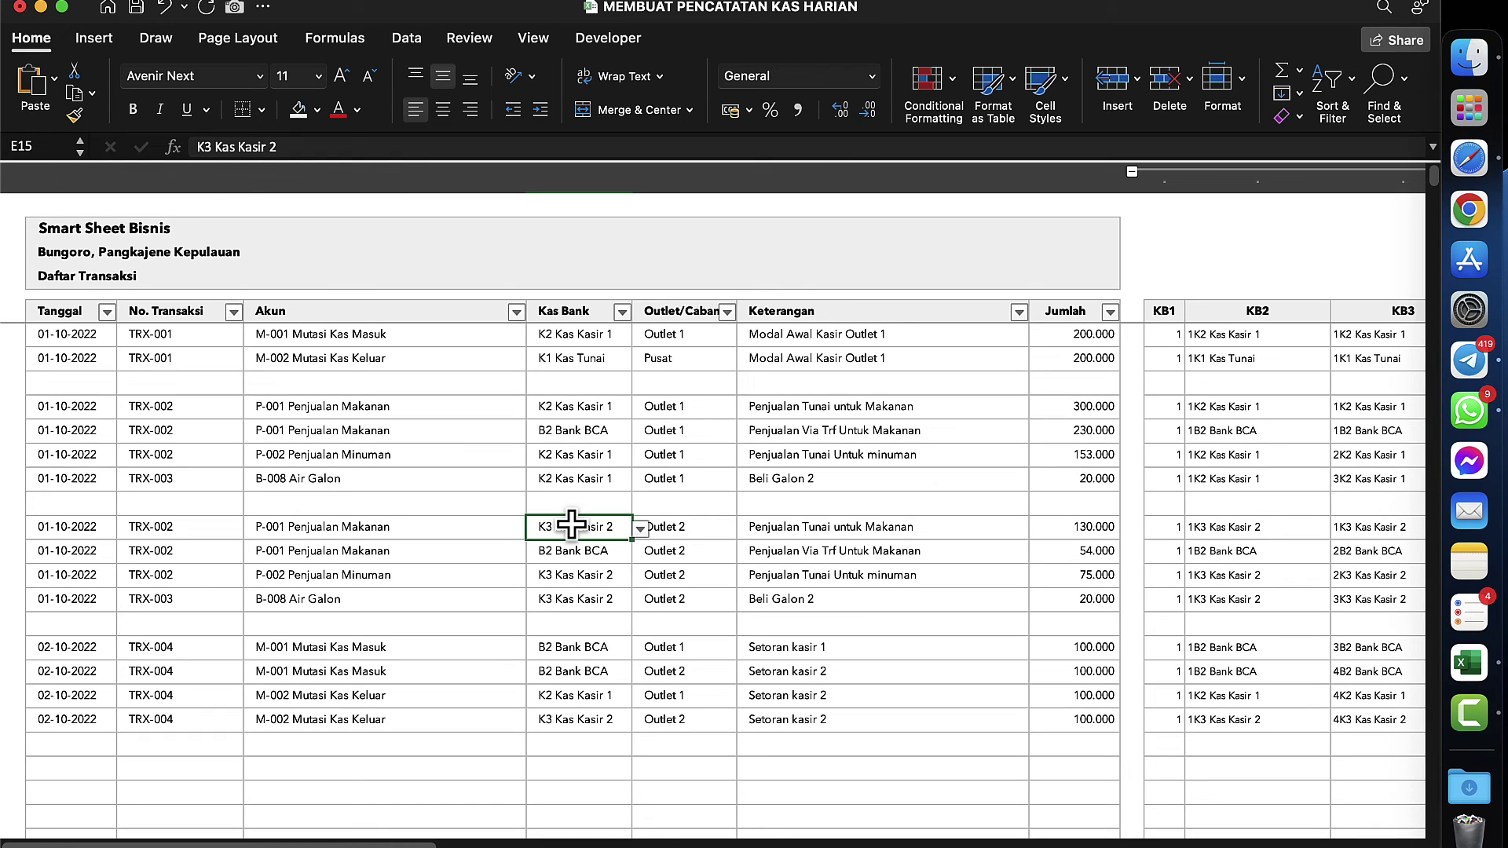
{"action": "left_click", "coordinate": [824, 428]}
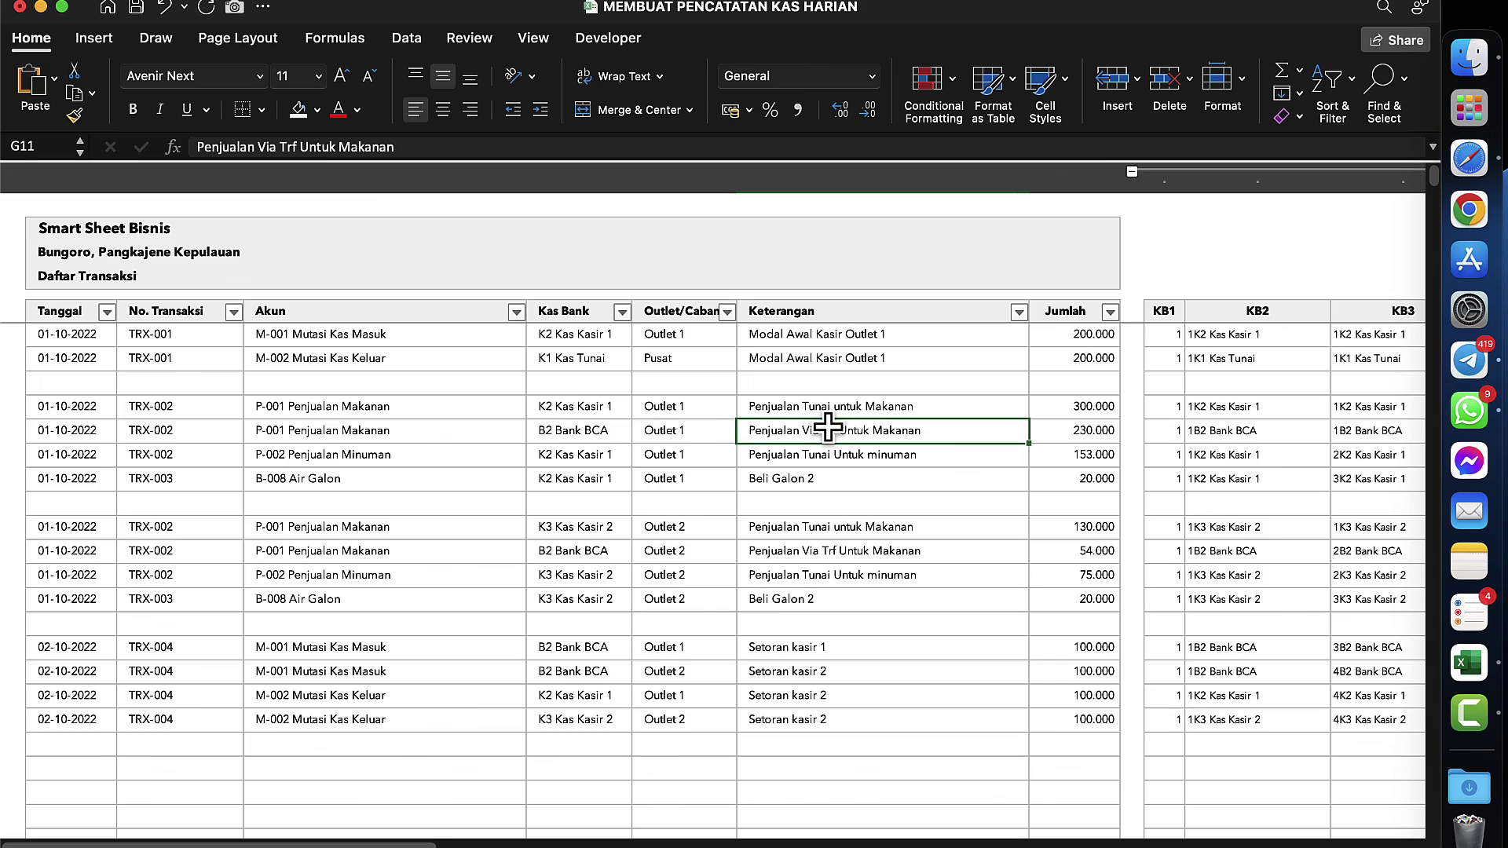